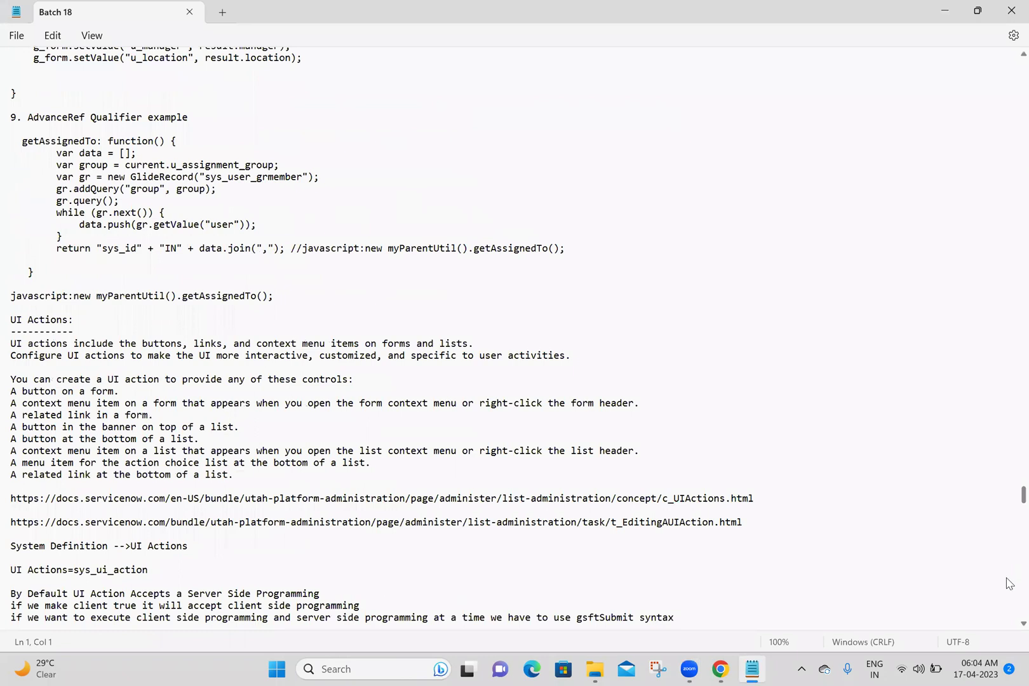
Add a run of blank lines below the 17-04-2023 heading at the end of the notes.
scroll(1010, 575, down, 15)
scroll(1014, 562, down, 5)
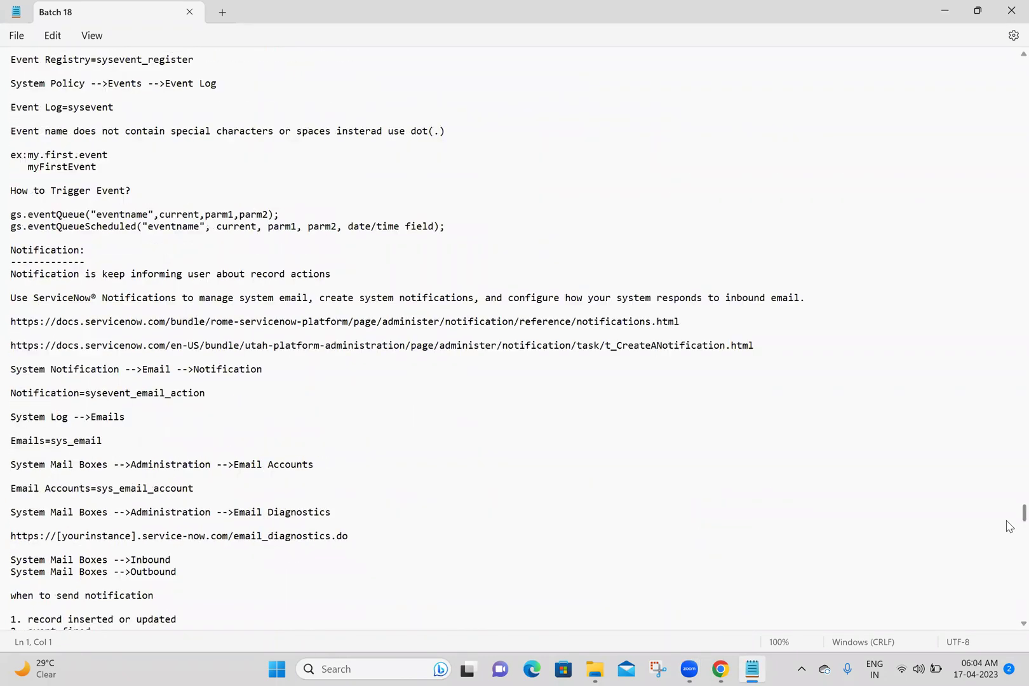
scroll(1010, 518, down, 20)
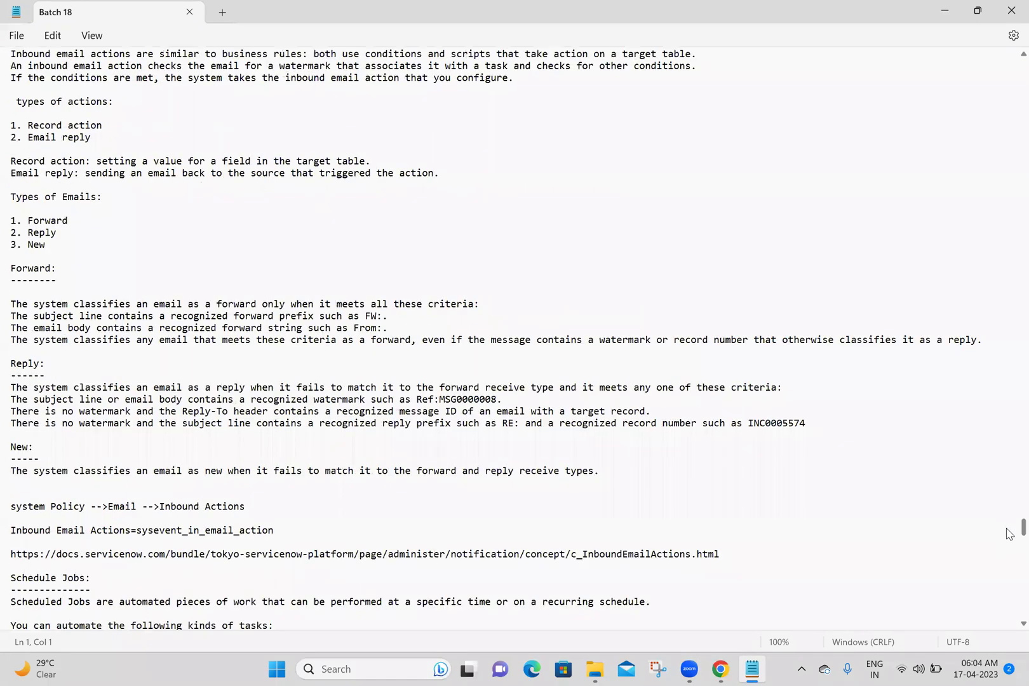
scroll(1010, 534, down, 20)
scroll(1010, 544, down, 15)
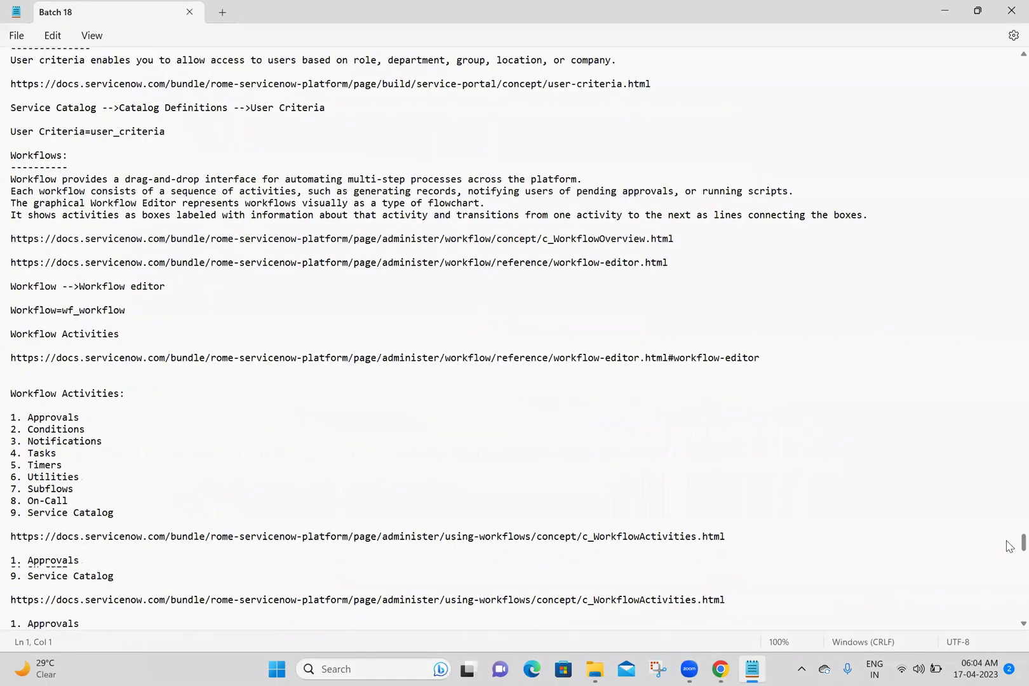
scroll(1009, 550, down, 10)
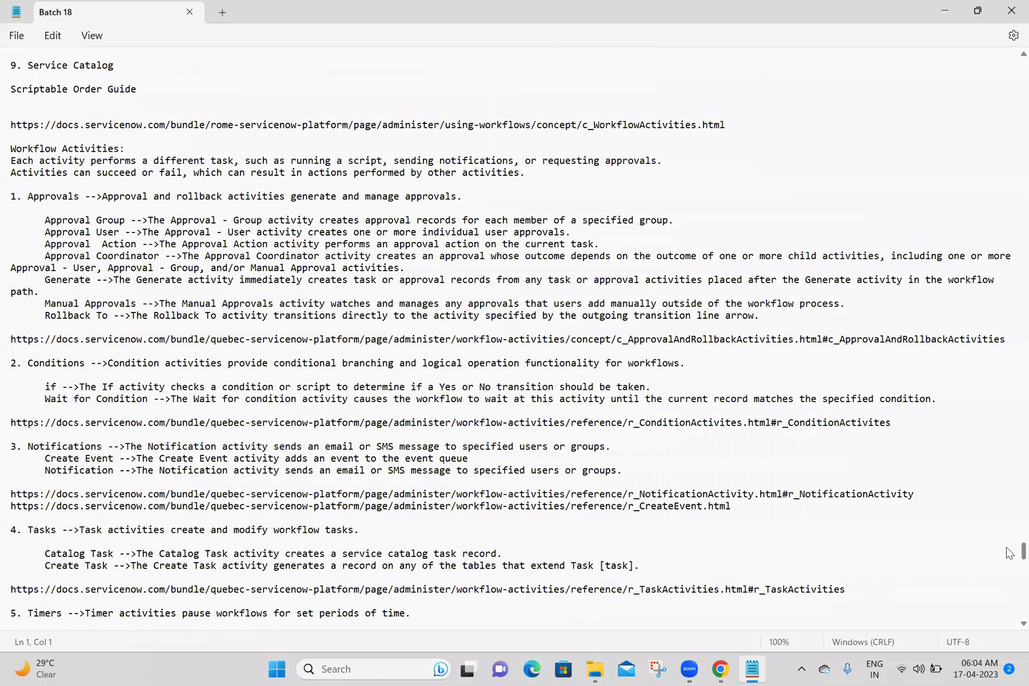
scroll(1009, 554, down, 15)
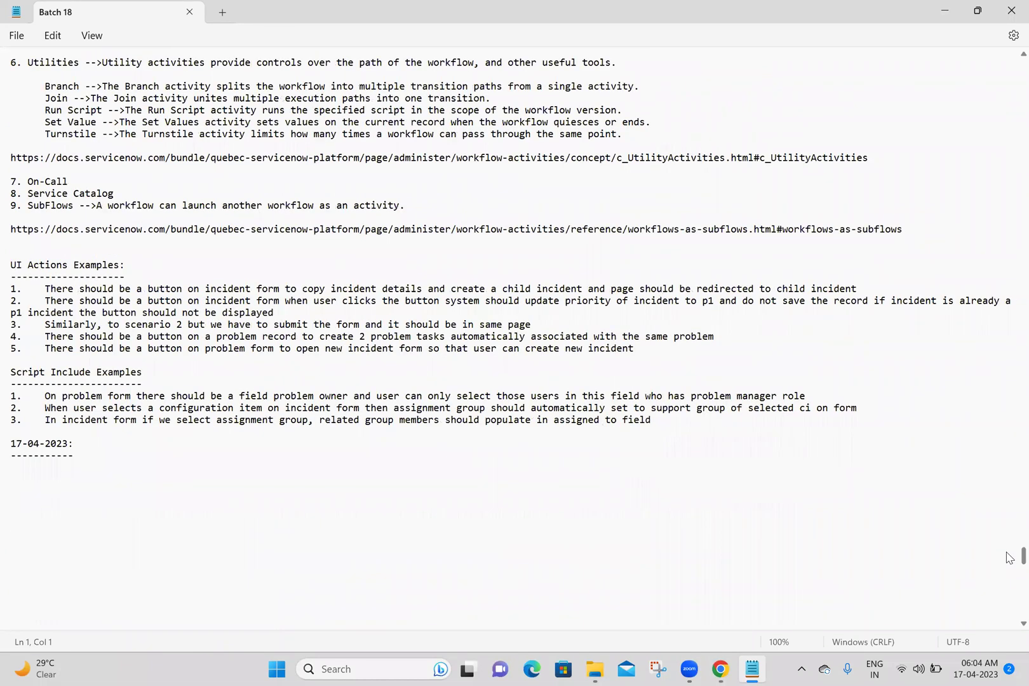
click(45, 471)
key(Return)
key(Return)
key(Return)
key(Return)
key(Return)
key(Return)
key(Return)
key(Return)
key(Return)
key(Return)
key(Return)
key(Return)
key(Return)
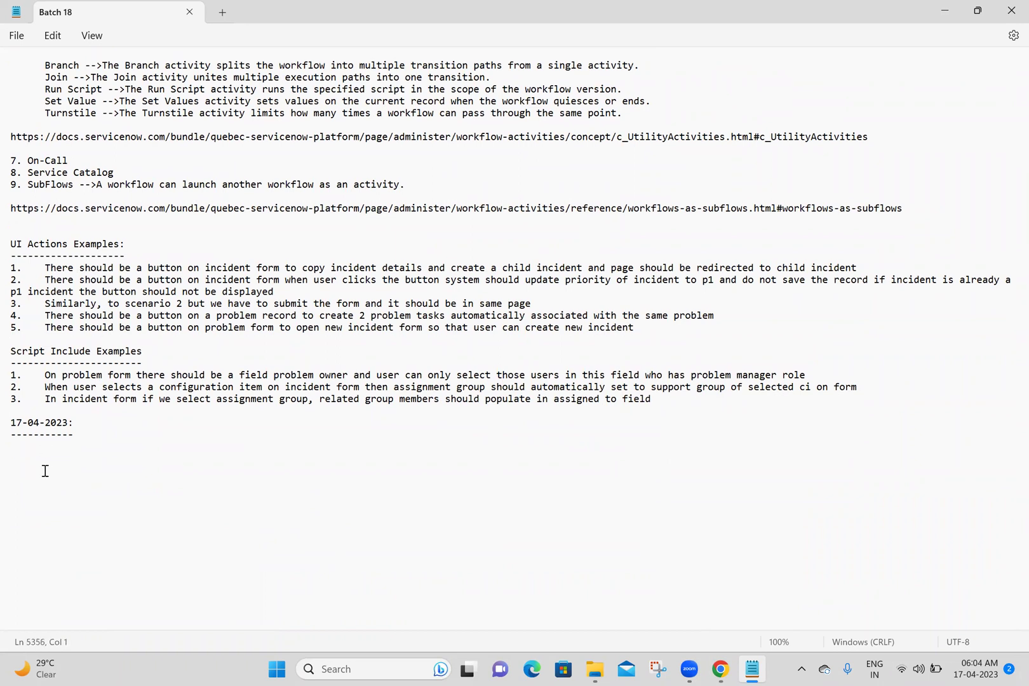
Copy the 17-04-2023 heading with its dashed underline to just above the UI Actions Examples section.
click(86, 369)
drag(86, 369, 7, 361)
key(ctrl+c)
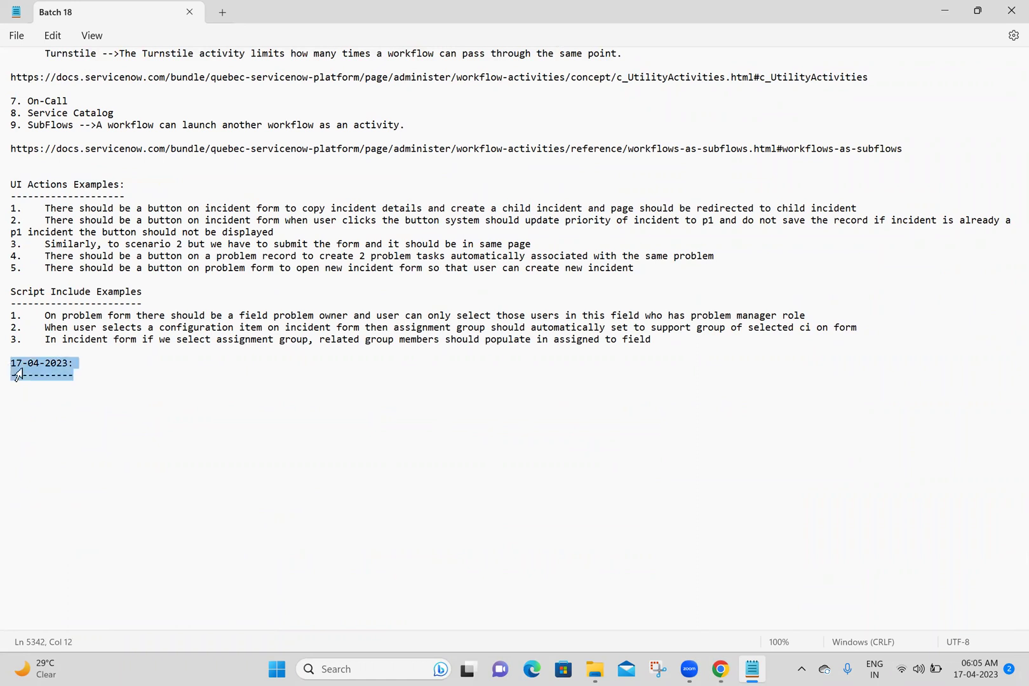
click(56, 170)
key(Return)
key(ctrl+v)
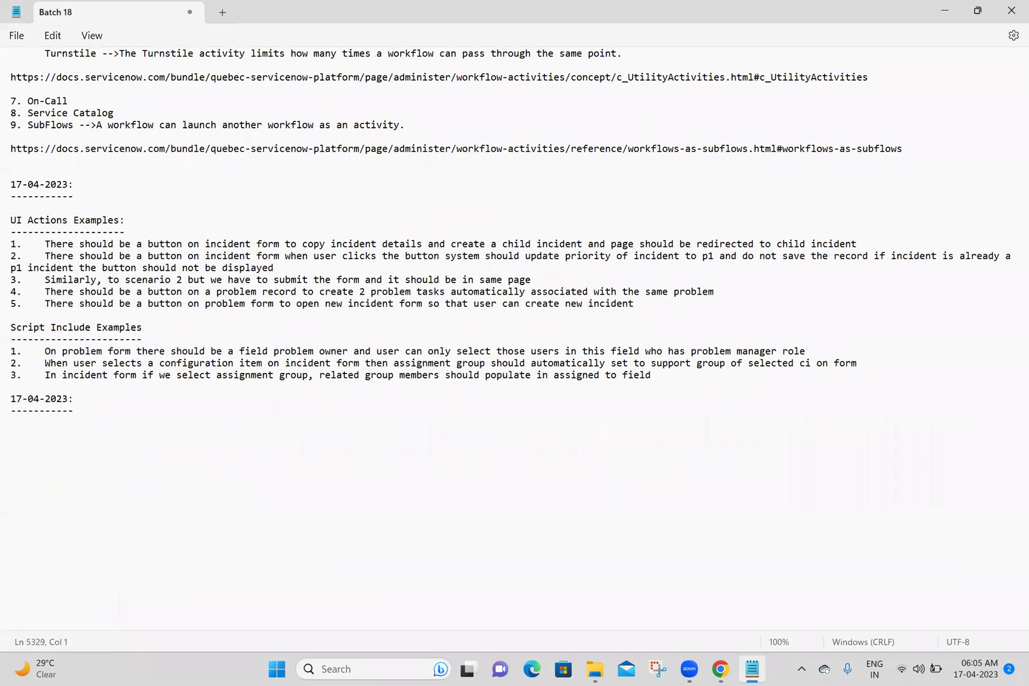
Delete the original 17-04-2023 heading and its underline below the Script Include Examples.
click(93, 405)
drag(93, 405, 9, 399)
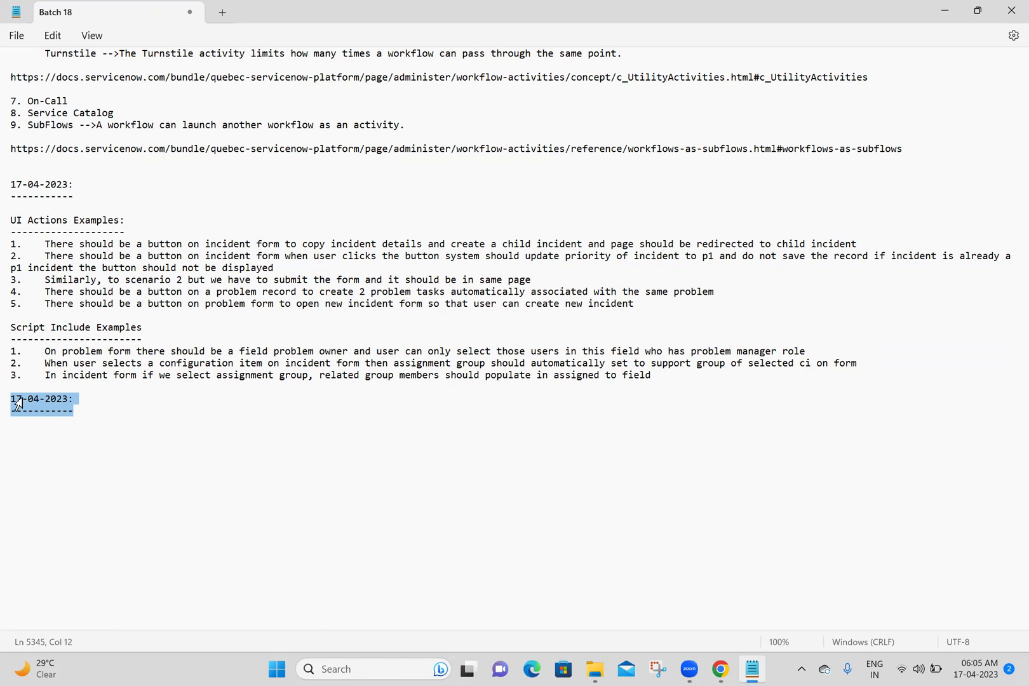
key(BackSpace)
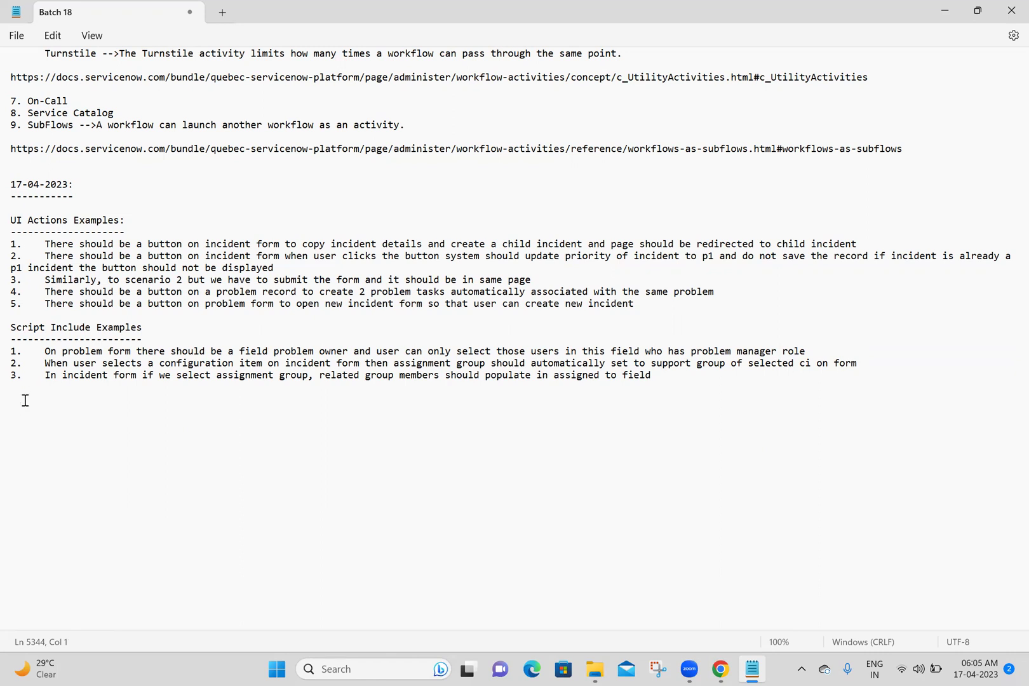
Add a "Catalog Item:" heading with a dashed underline below the Script Include Examples and save the notes.
text(Catalog Item:)
key(Return)
text(-------------)
key(ctrl+s)
key(Return)
key(Return)
key(Return)
Switch to Chrome and search Google for "catalog item in servicenow".
key(alt+Tab)
click(197, 39)
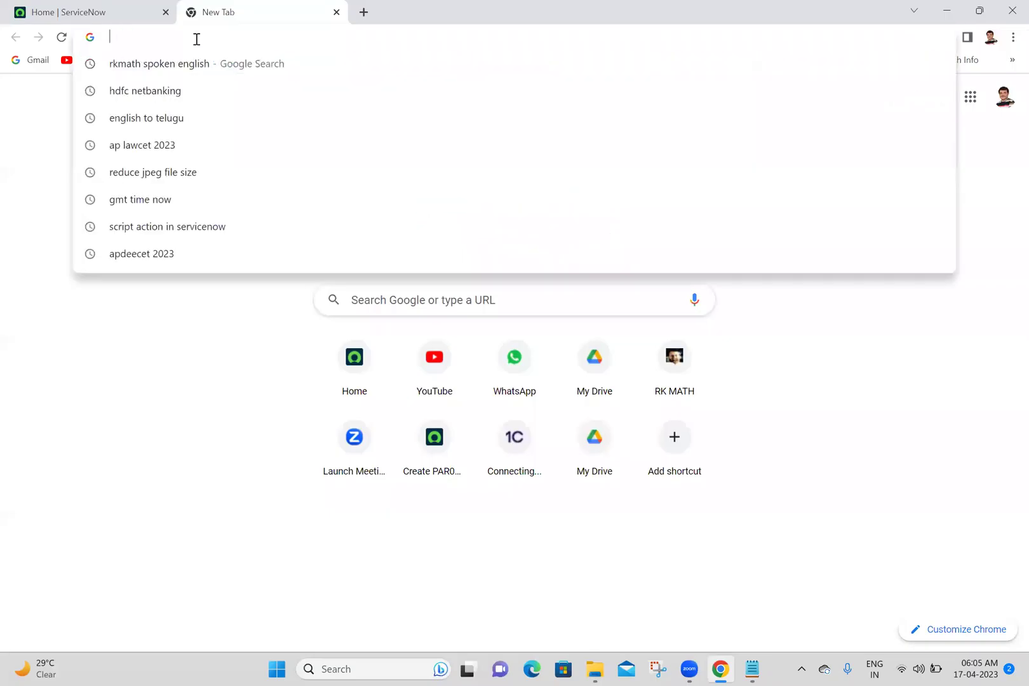
text(coa)
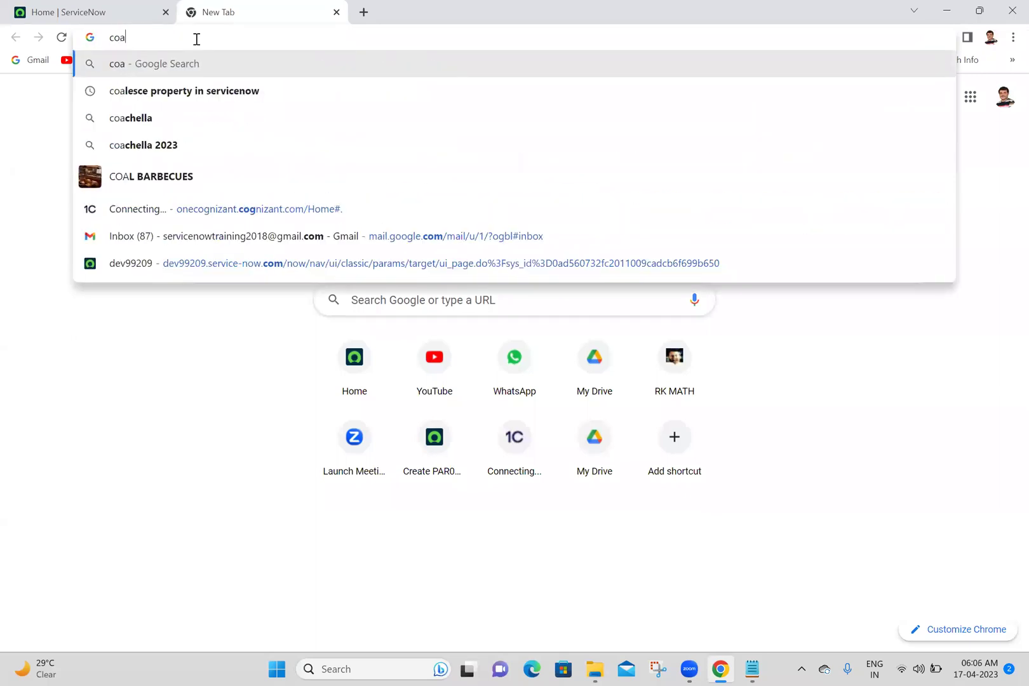
key(BackSpace)
key(BackSpace)
text(atalog)
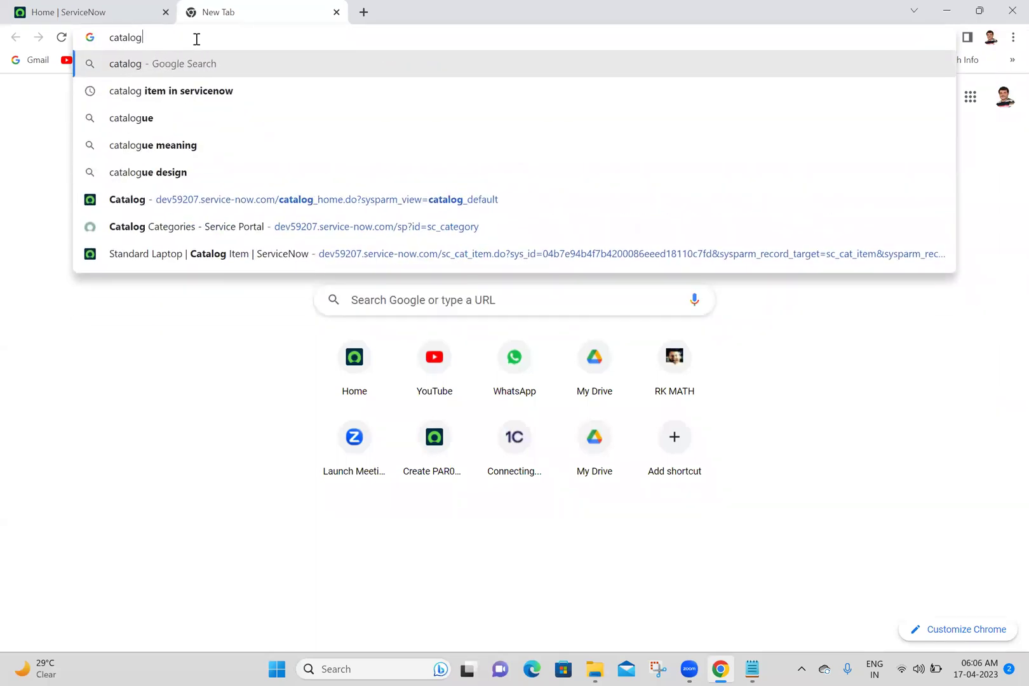
click(174, 100)
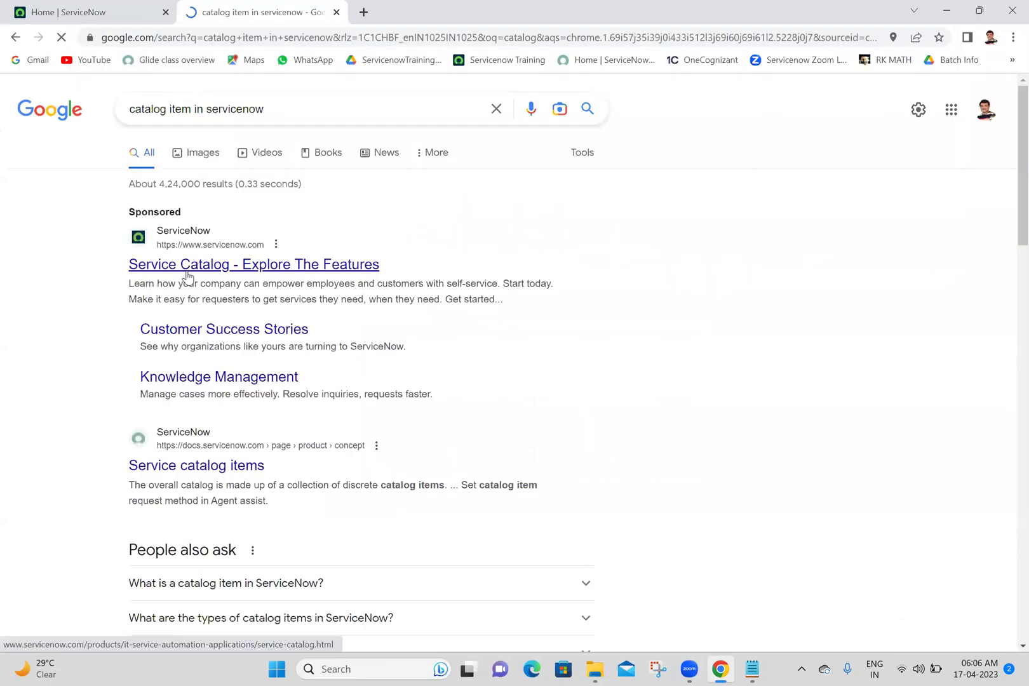
Open the Service Catalog and Service catalog items results in new tabs, then close the Service Catalog product page.
ctrl+click(187, 266)
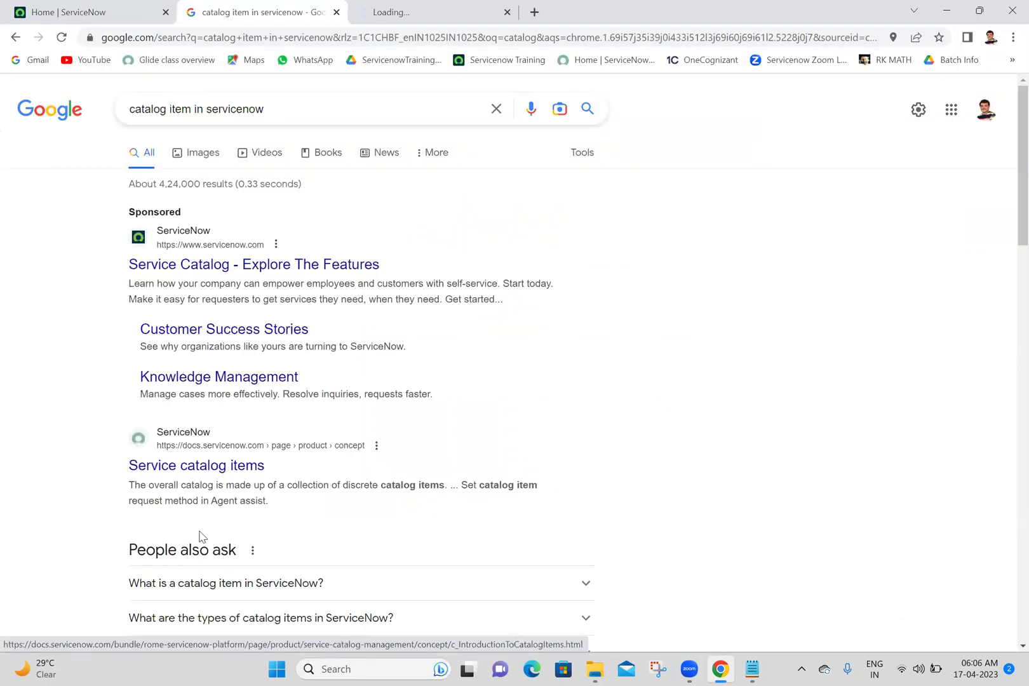
ctrl+click(220, 473)
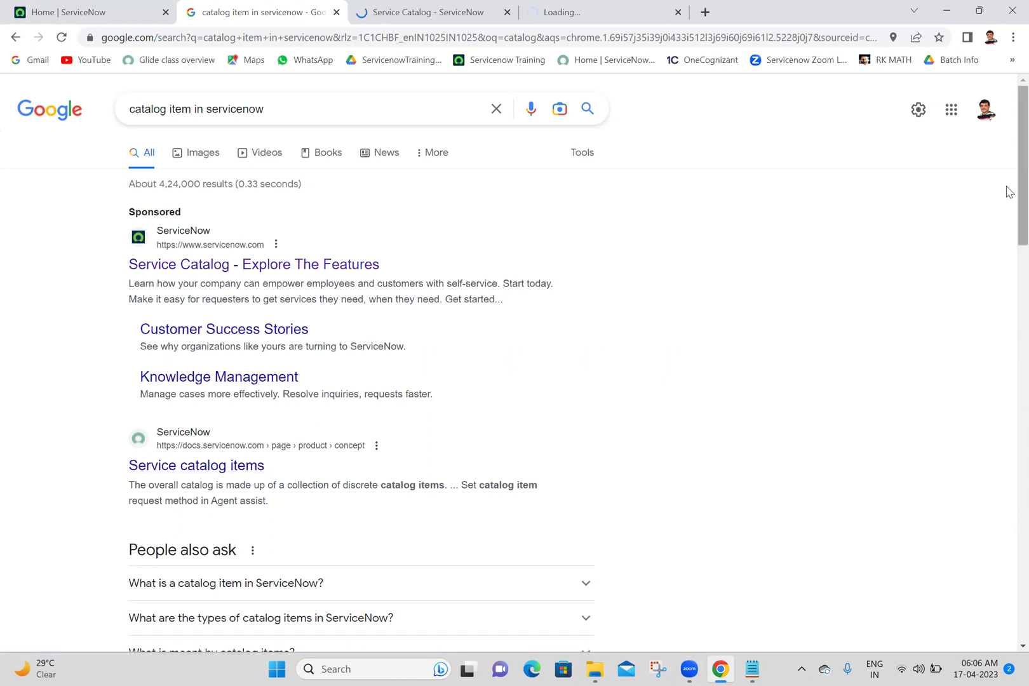
scroll(1006, 192, down, 4)
scroll(1006, 266, up, 4)
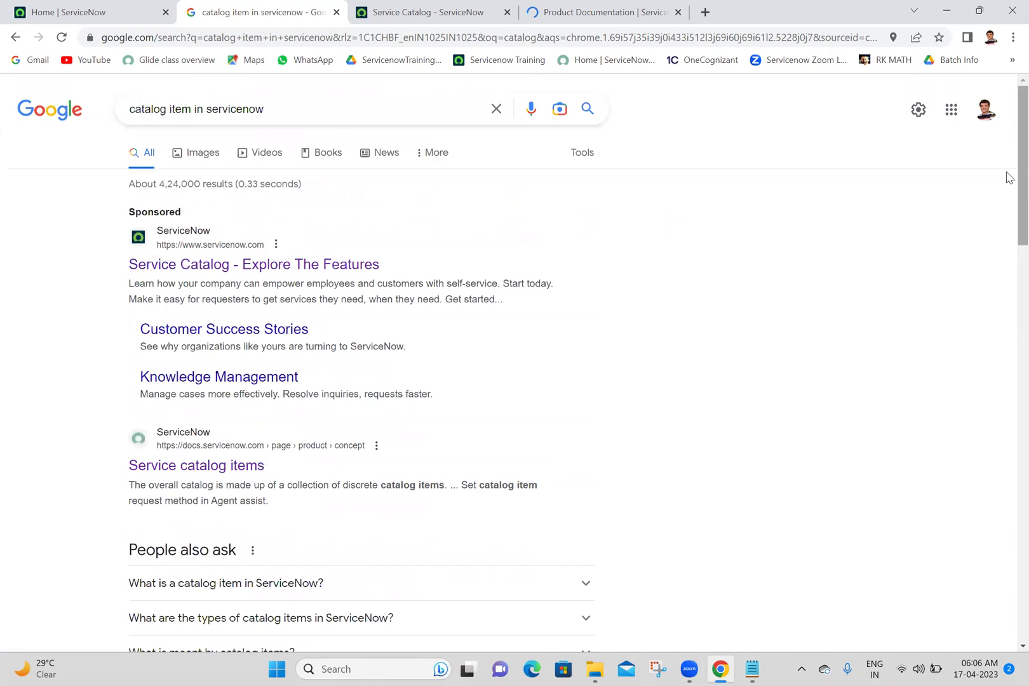
click(460, 12)
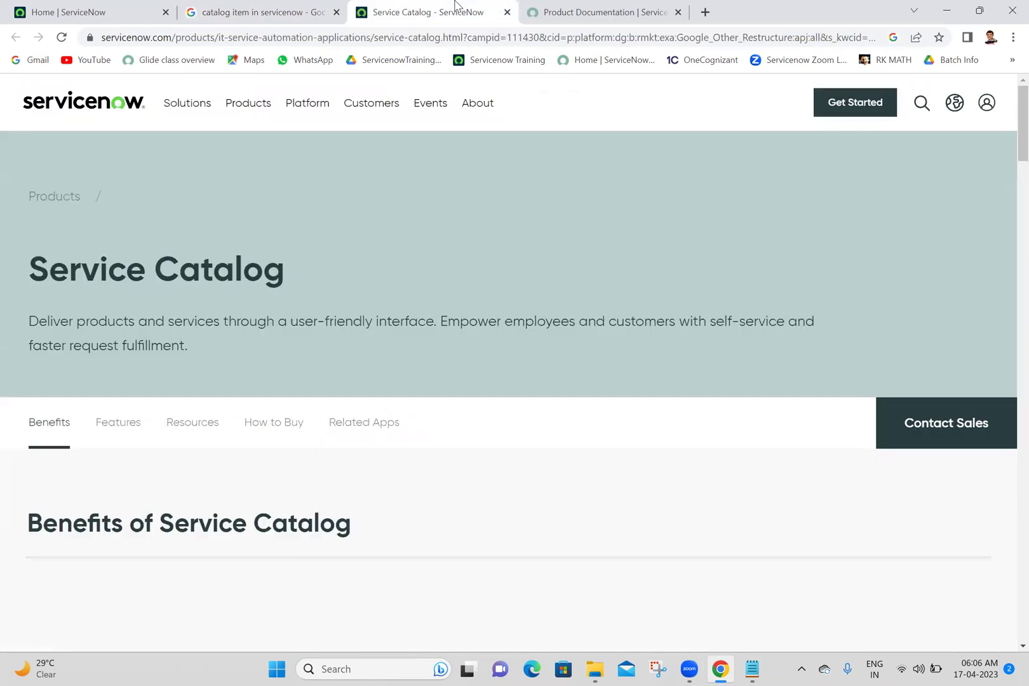
click(507, 12)
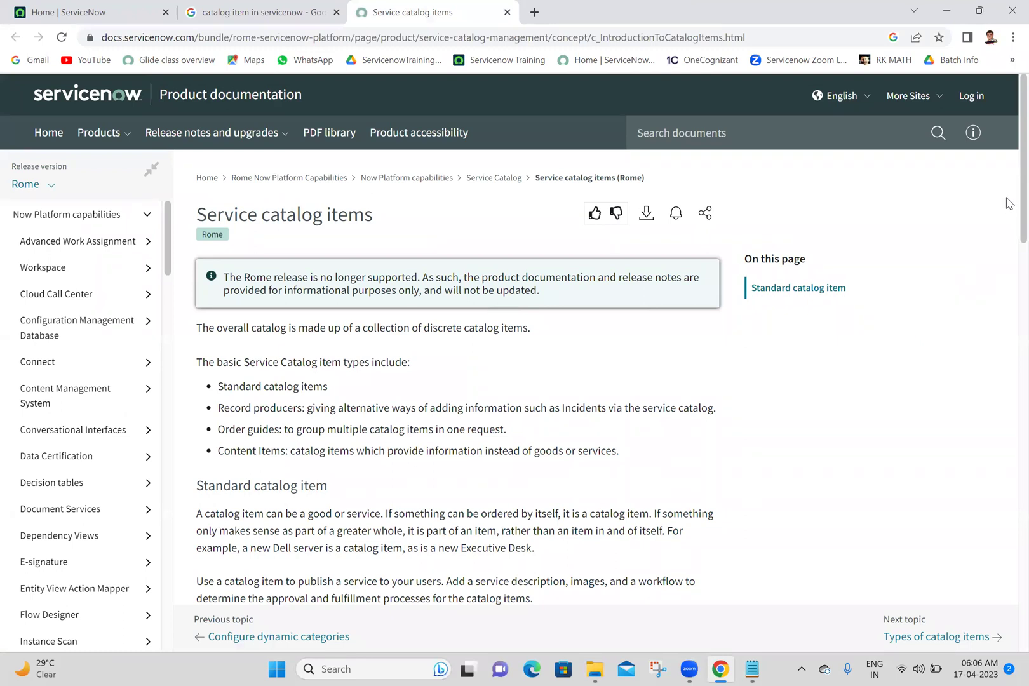
Copy the sentence "A catalog item can be a good or service." from the documentation into the Notepad notes under Catalog Item.
scroll(1010, 203, down, 4)
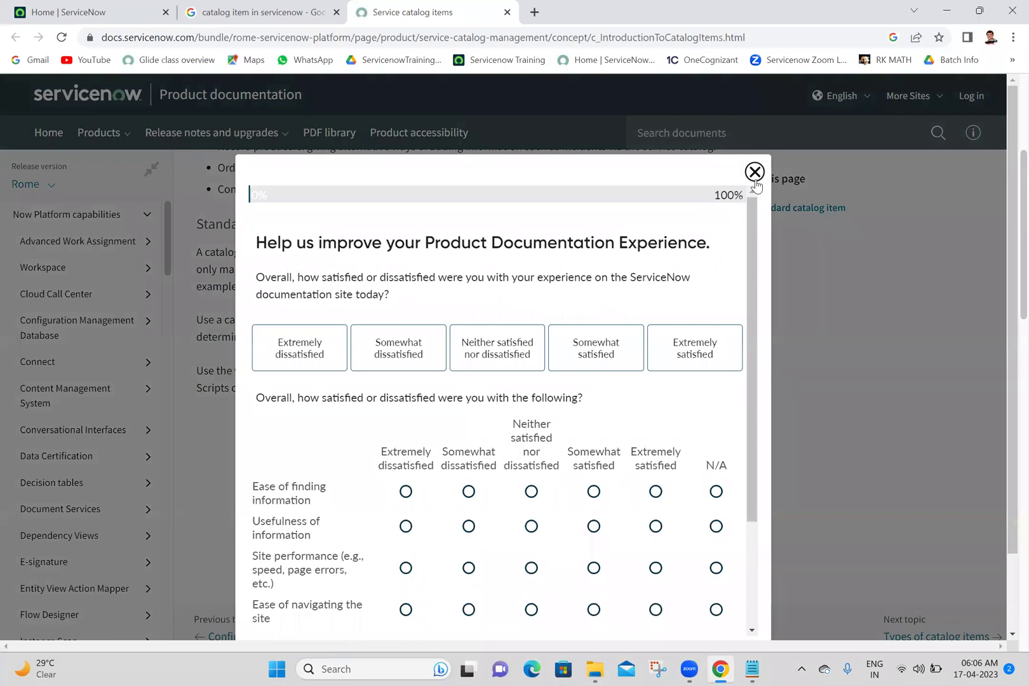
click(754, 180)
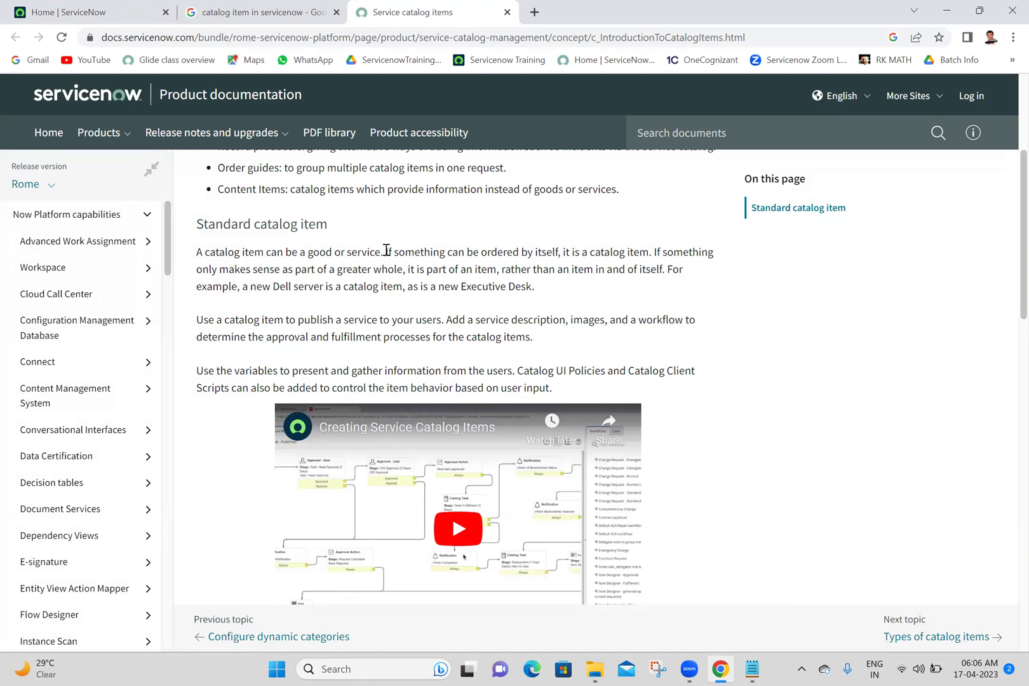
drag(385, 249, 199, 248)
key(ctrl+c)
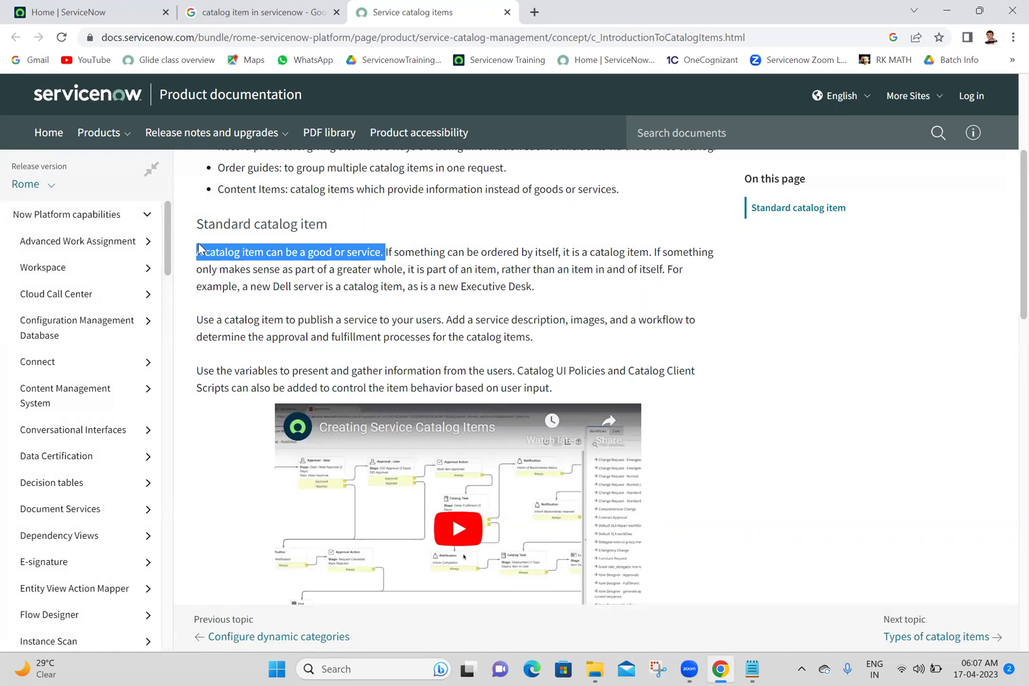
click(753, 669)
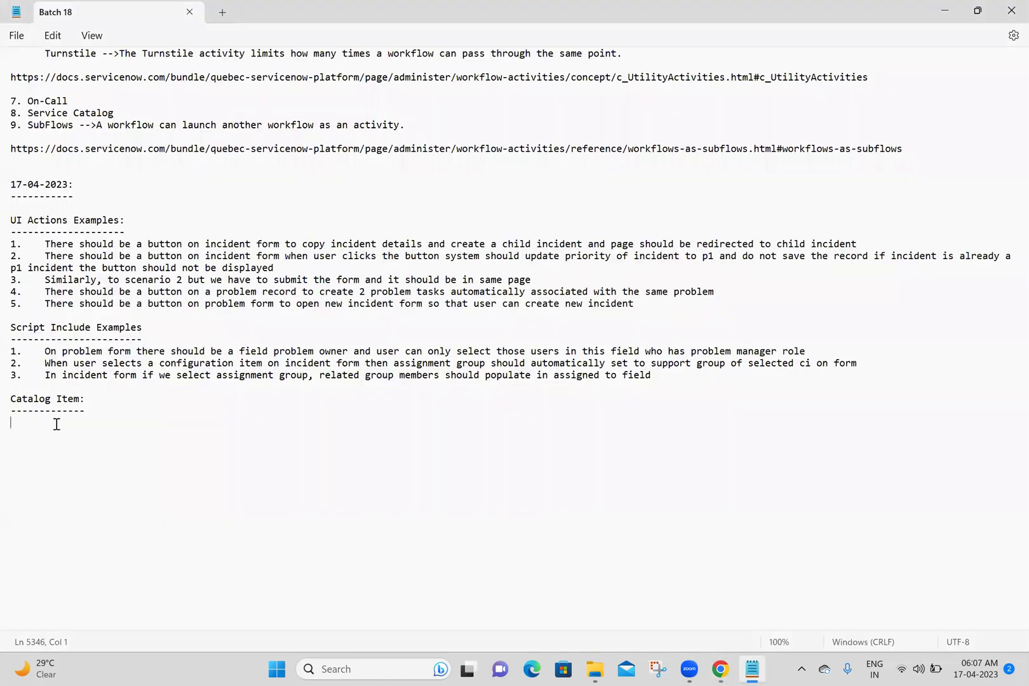
key(ctrl+v)
key(Return)
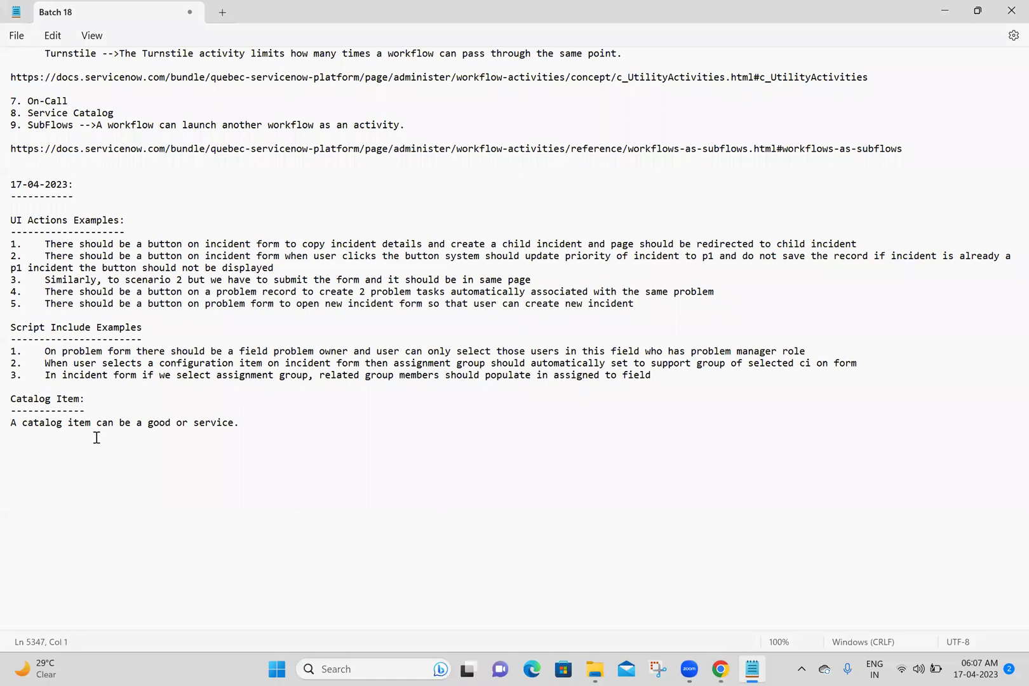
key(Return)
Copy the Service catalog items documentation page's URL from Chrome into the Notepad notes below the definition and save the file.
key(alt+Tab)
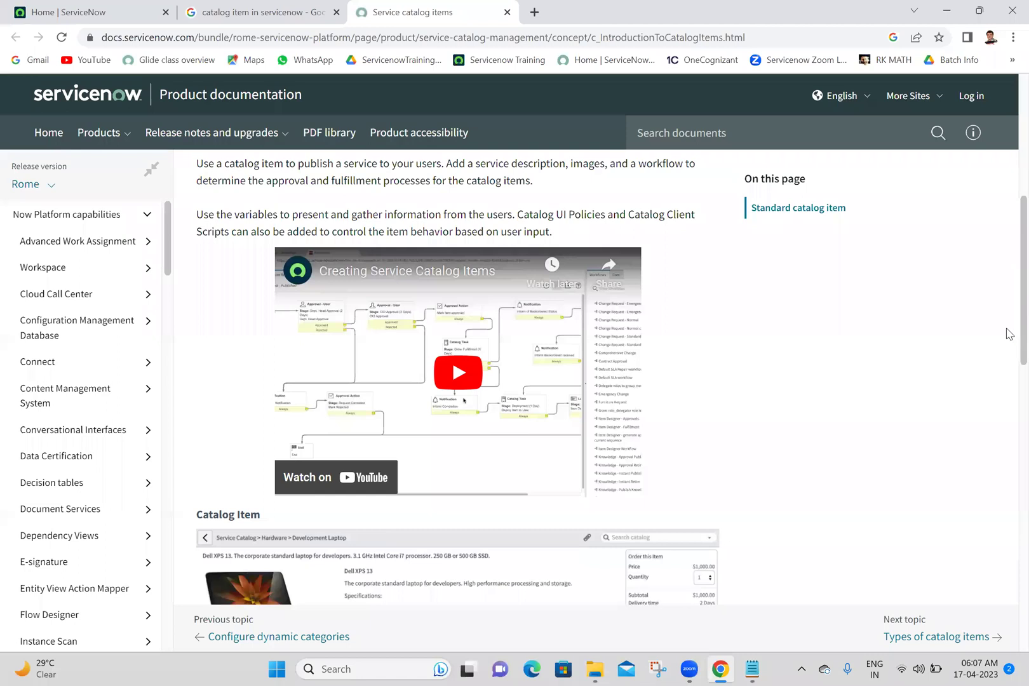
scroll(1007, 369, down, 5)
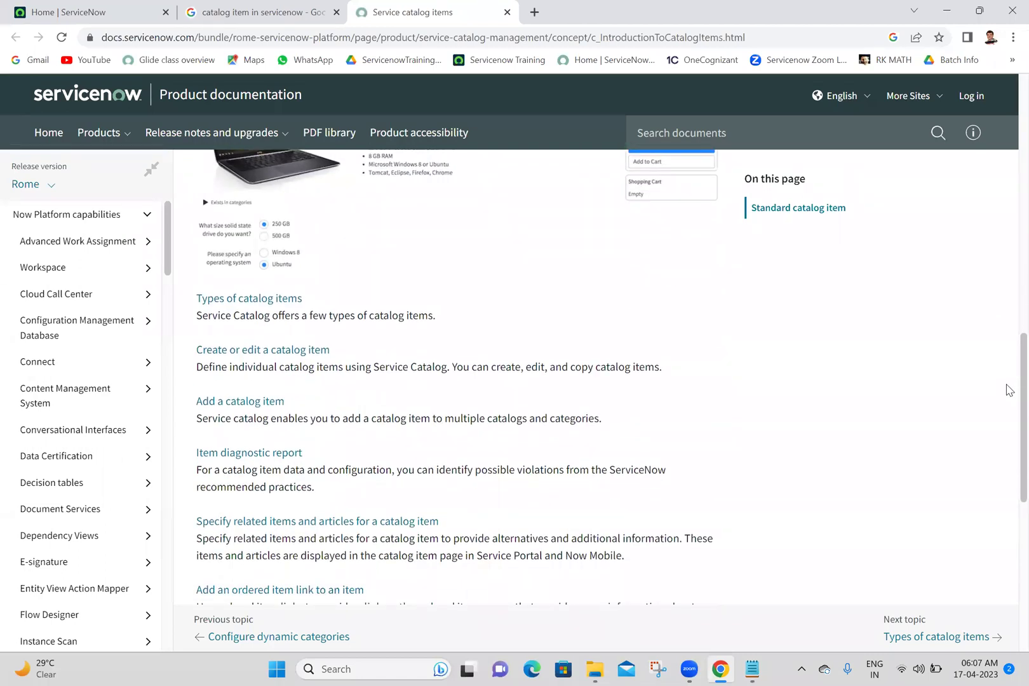
scroll(1009, 389, down, 6)
scroll(999, 290, up, 15)
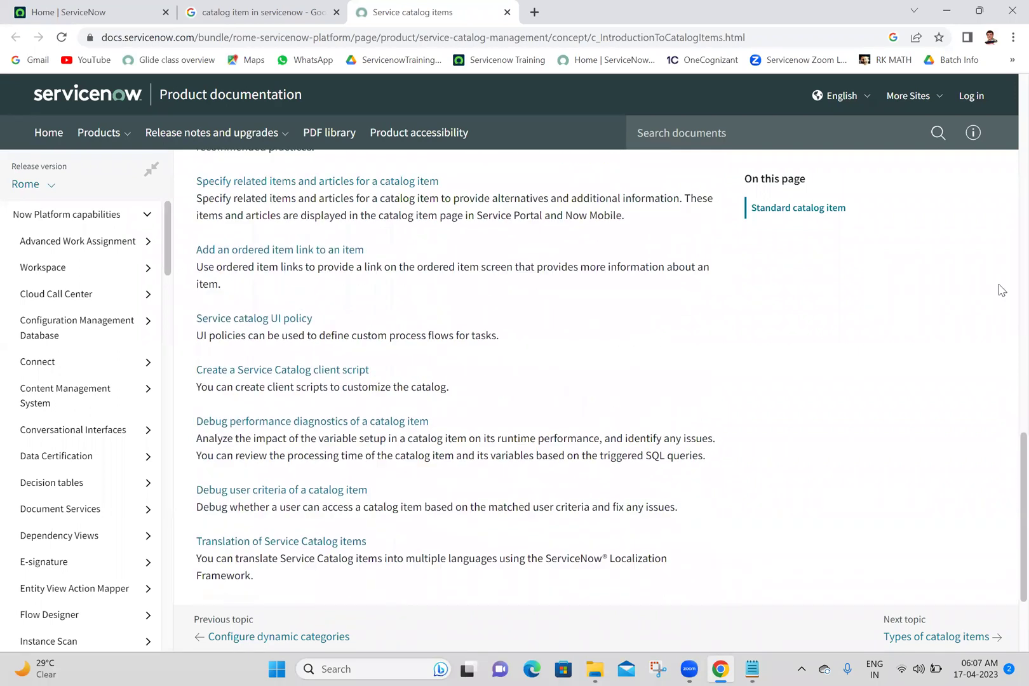
click(770, 37)
key(ctrl+a)
key(ctrl+c)
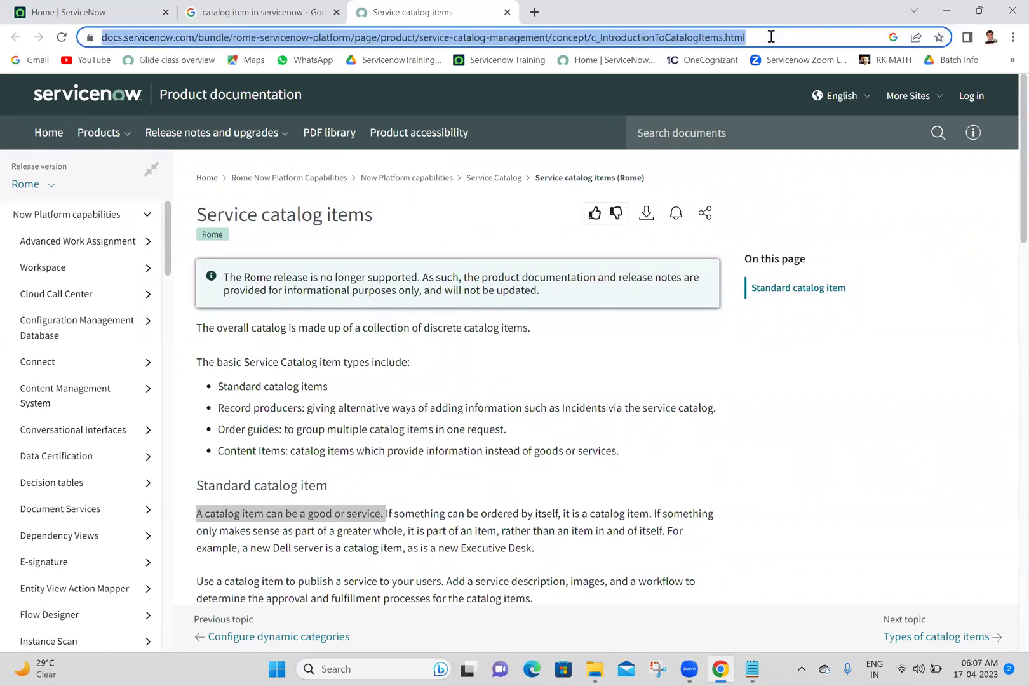
click(752, 668)
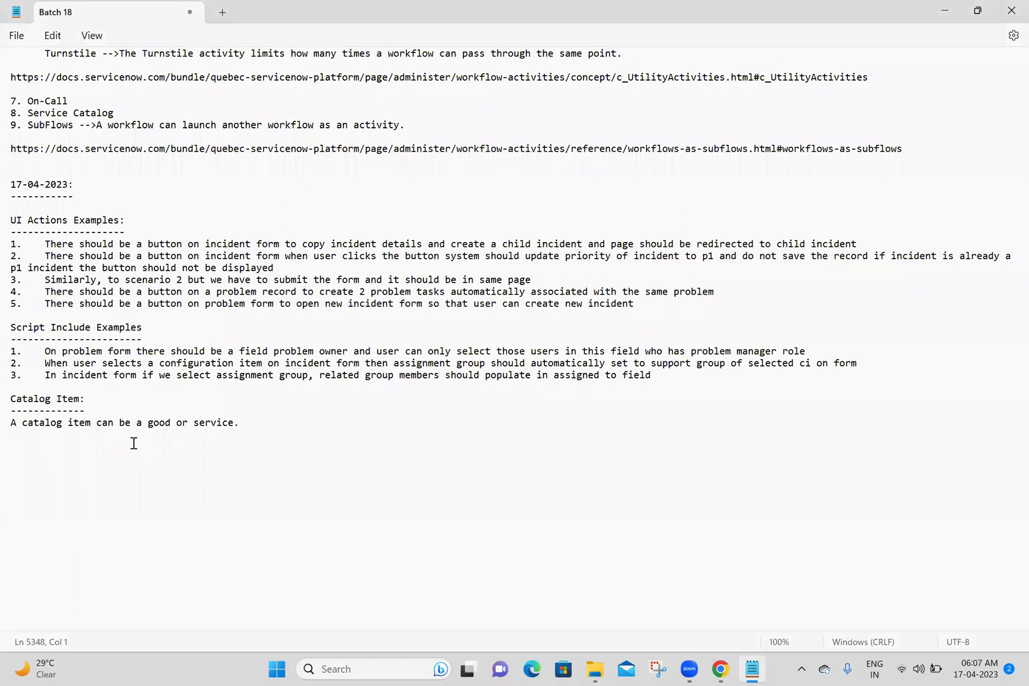
key(ctrl+v)
key(Return)
key(Return)
key(ctrl+s)
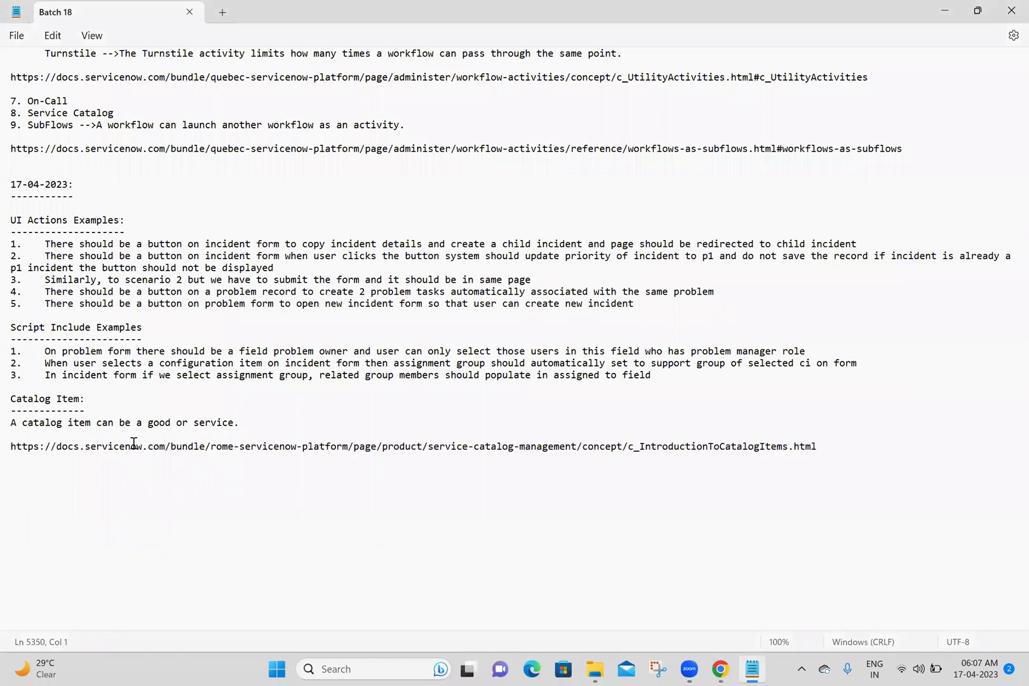
Copy the URL of the "Creating Service Catalog Items" video from the documentation page into the Notepad notes below the documentation link.
click(717, 669)
scroll(1010, 301, down, 6)
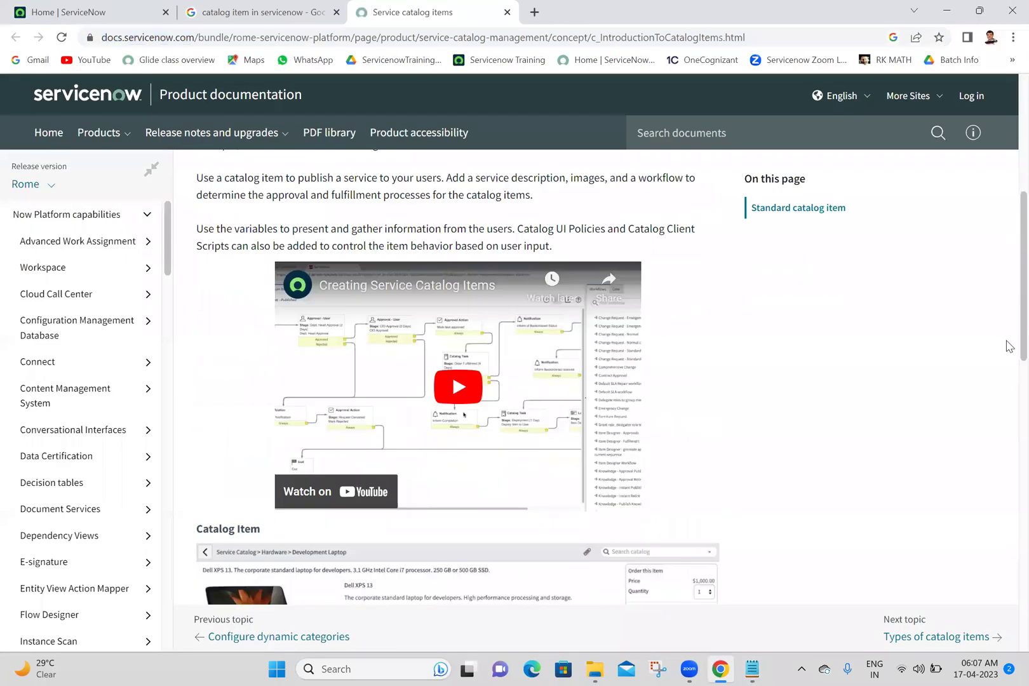
right_click(395, 360)
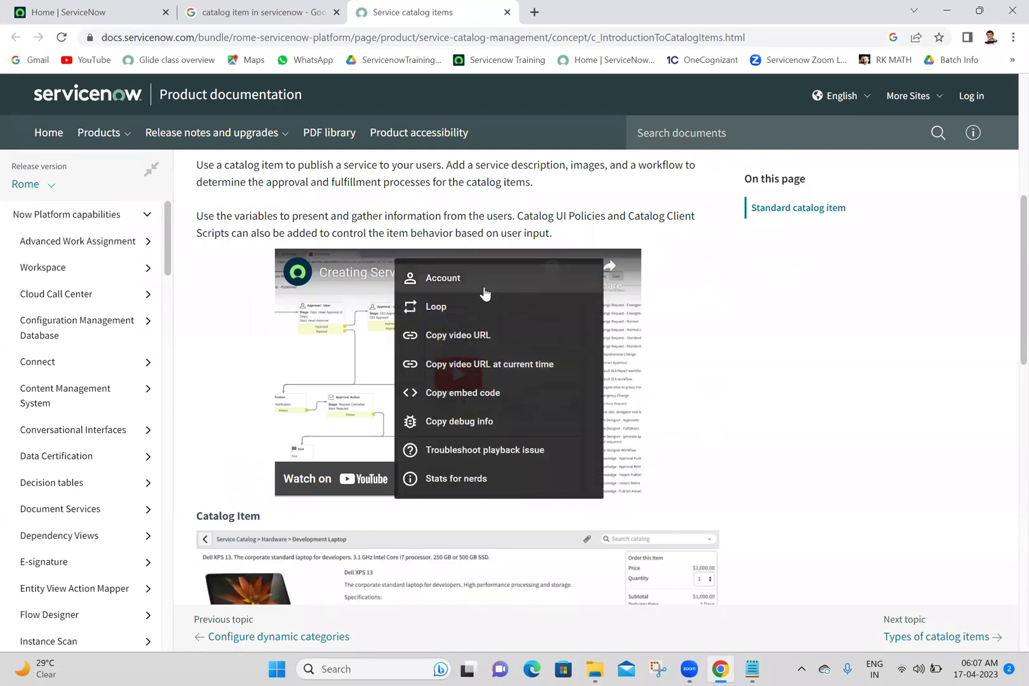
click(473, 345)
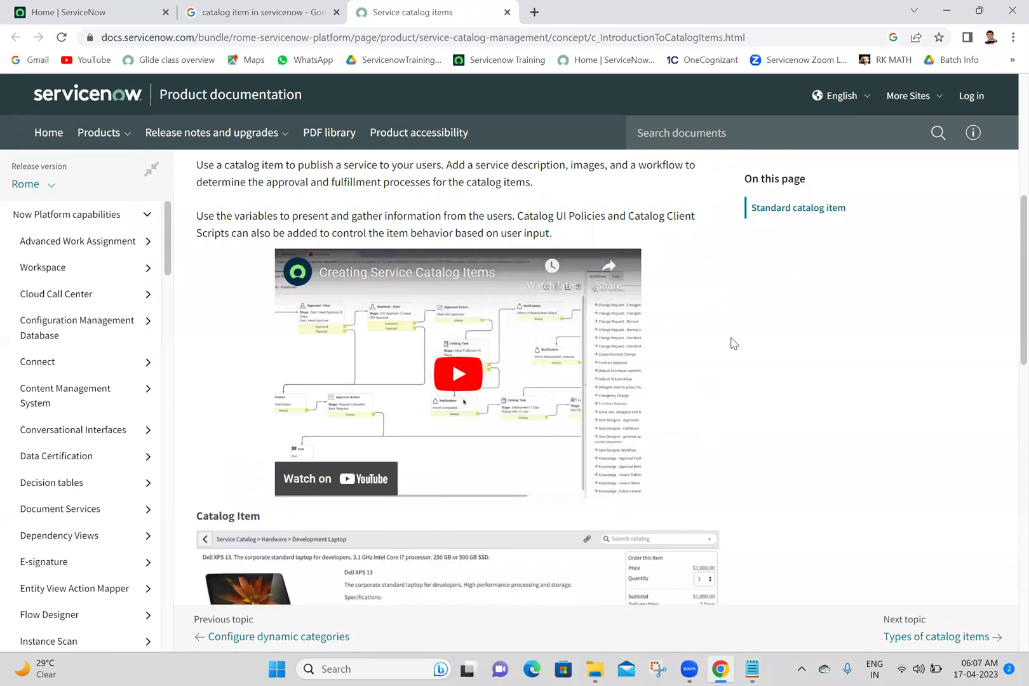
click(750, 668)
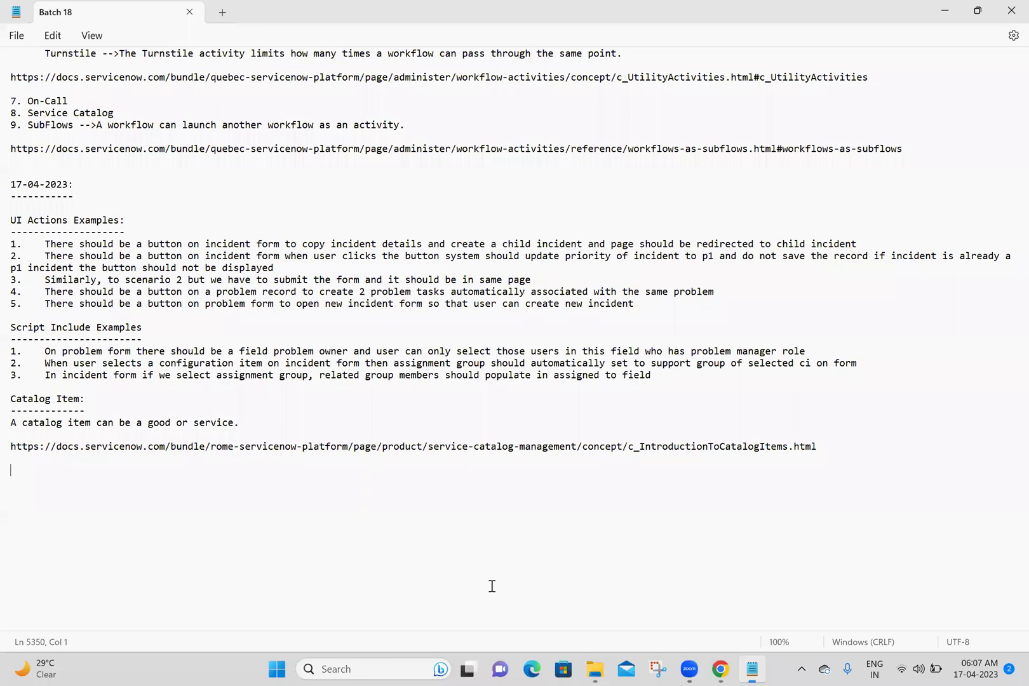
key(ctrl+v)
Add the line "Service Catalog -->Catalog Definition -->Maintain items" to the notes below the video link.
key(Return)
key(Return)
text(Serv)
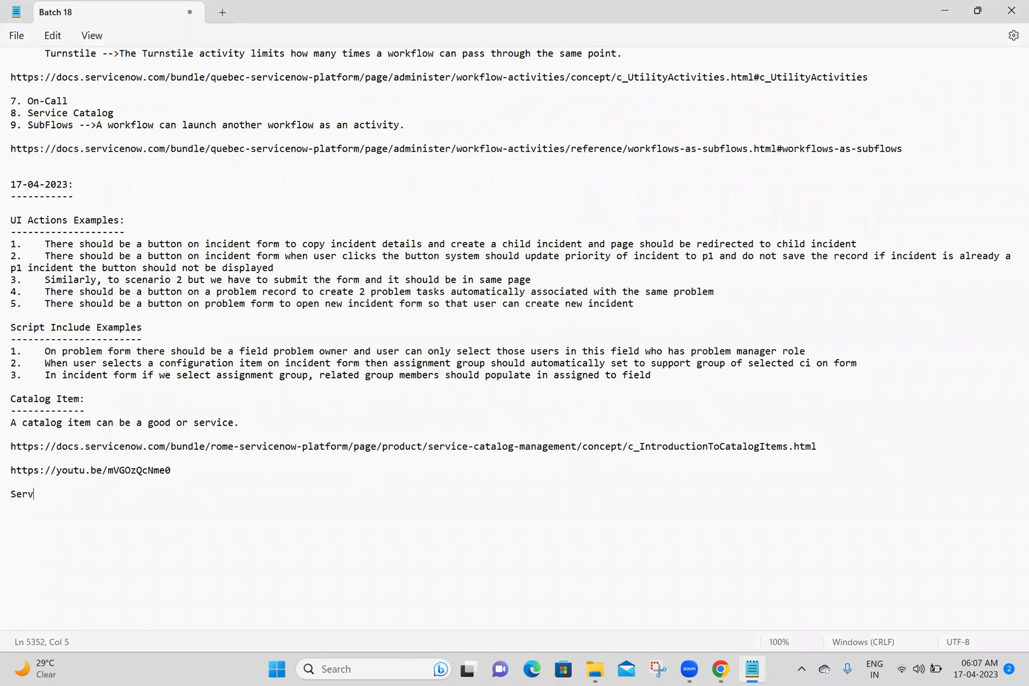
text(ice Catalog -->Catalog Def)
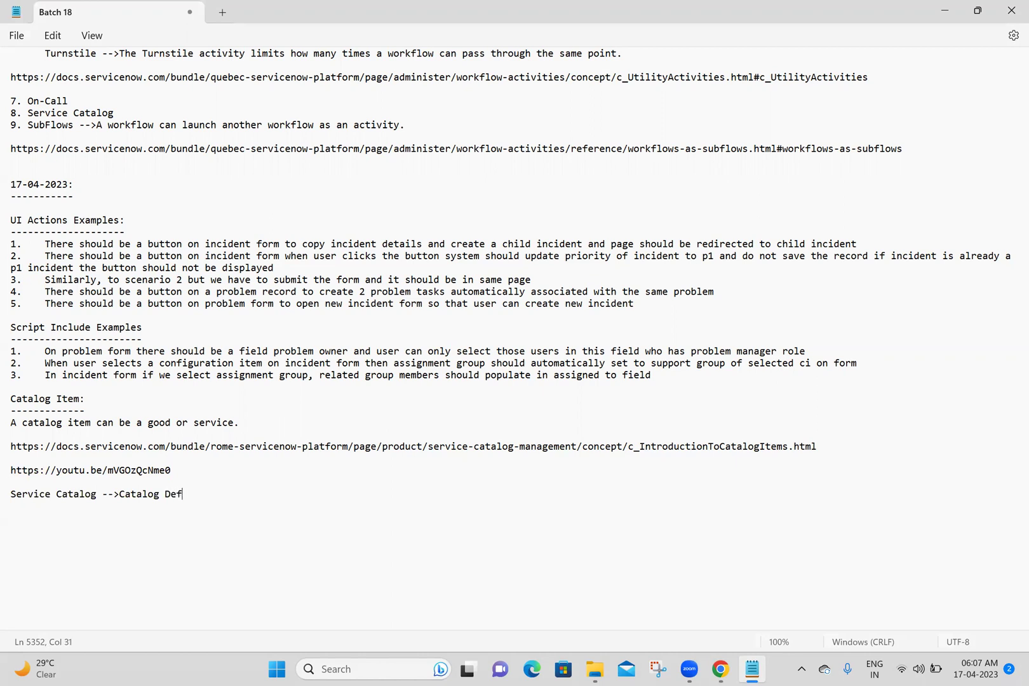
text(inition -->Maintain  items)
key(Return)
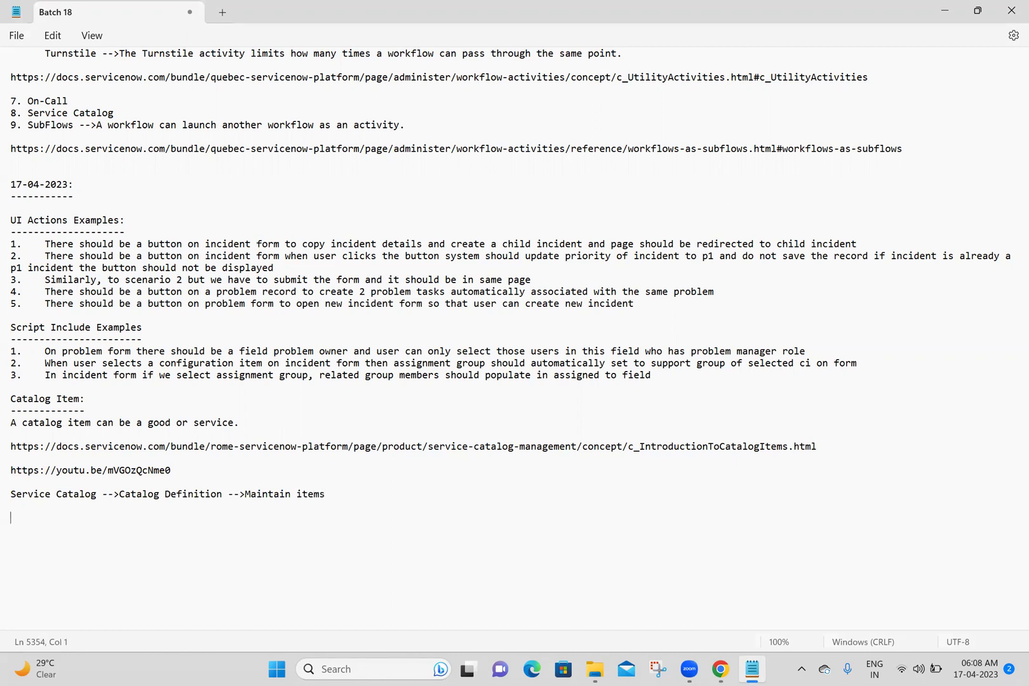
Add the line "Catalog Item=sc_cat_item" below the navigation path and save the notes.
text(Catalog Item=sc_cat_item)
key(Return)
key(Return)
key(ctrl+s)
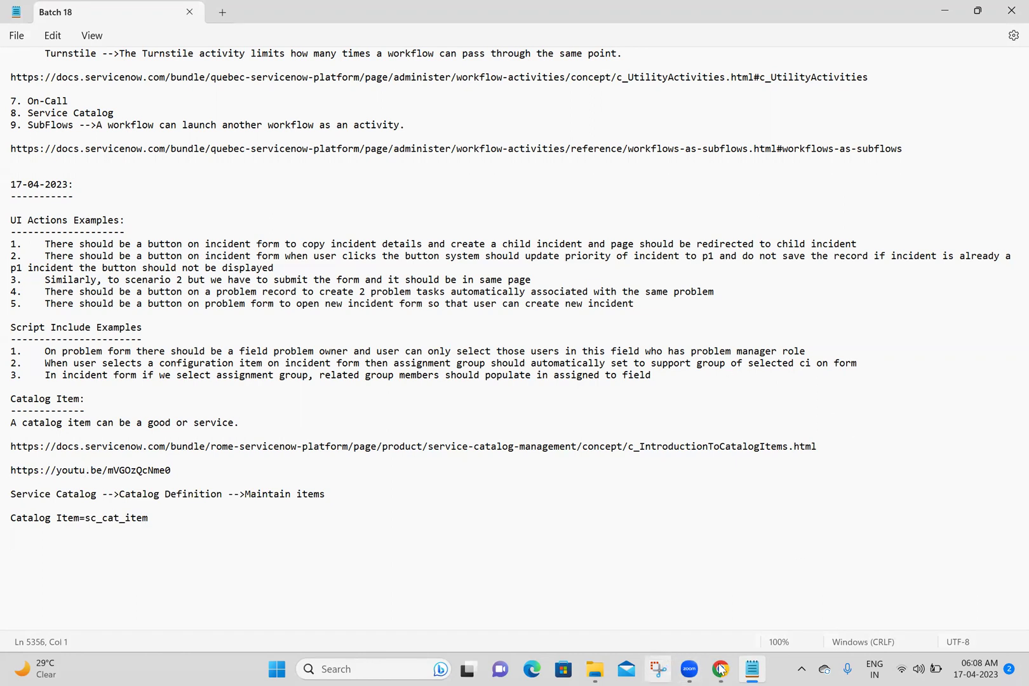
Switch to Chrome, close the tabs other than ServiceNow Home, and open the Service Catalog Maintain Items list in a new tab.
key(alt+Tab)
right_click(132, 6)
click(213, 202)
click(160, 138)
text(mai)
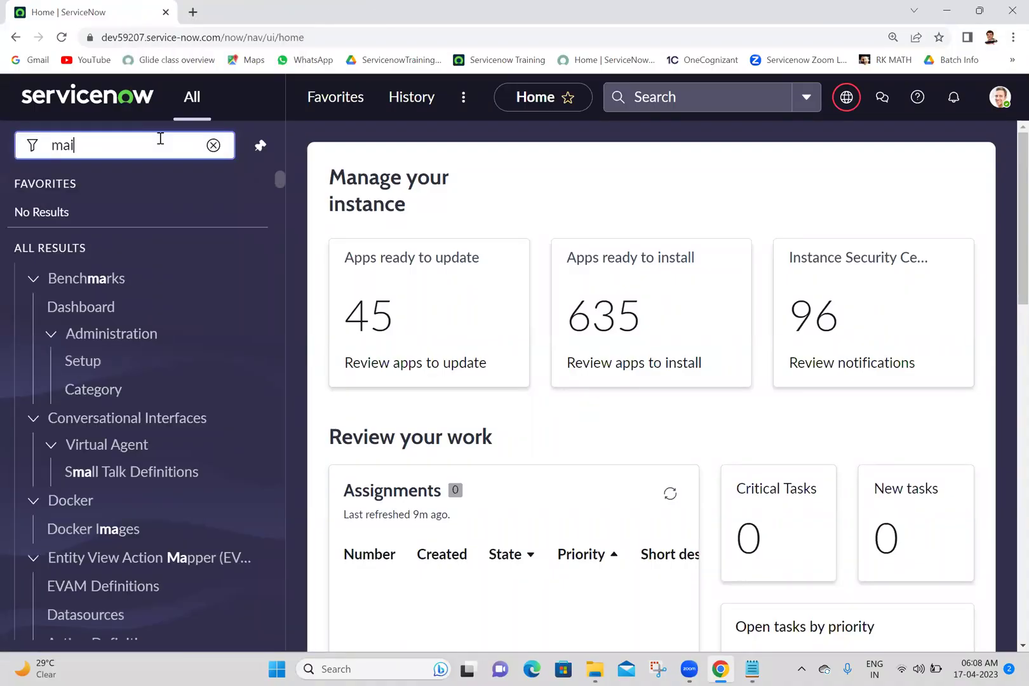
text(ntain item)
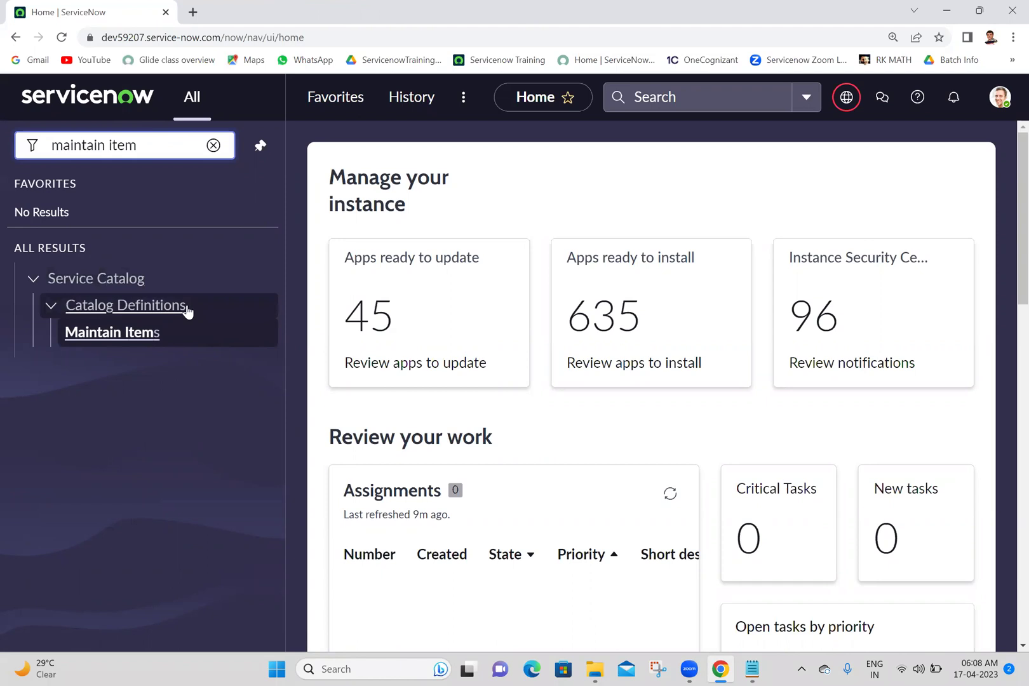
middle_click(138, 333)
click(289, 7)
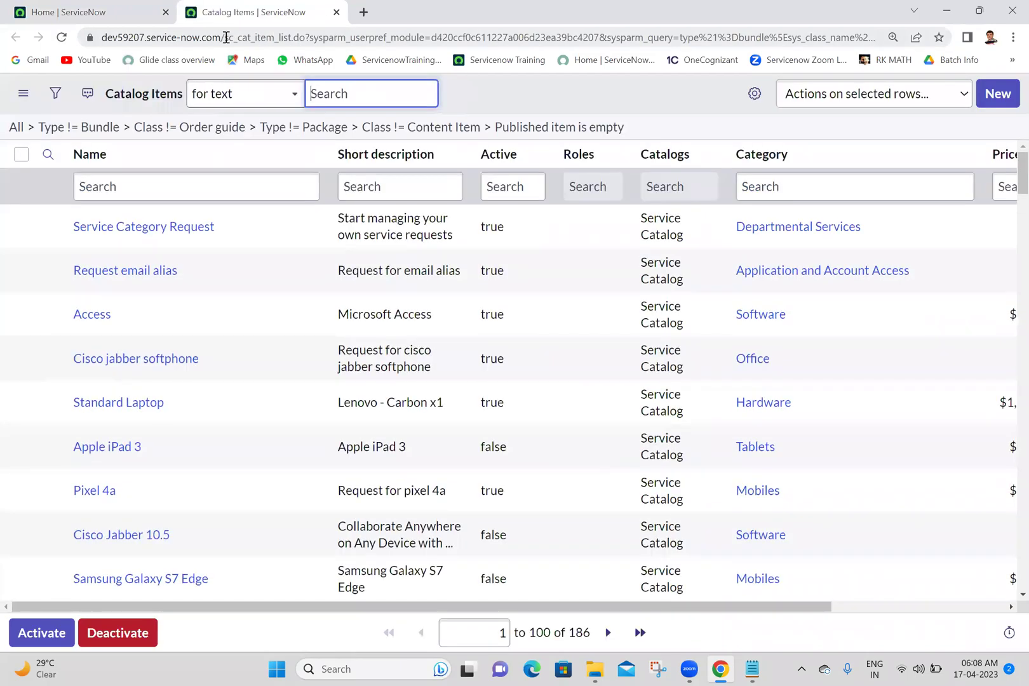
Highlight the table name sc_cat_item in the Catalog Items list's URL and start a new catalog item record.
drag(226, 38, 274, 42)
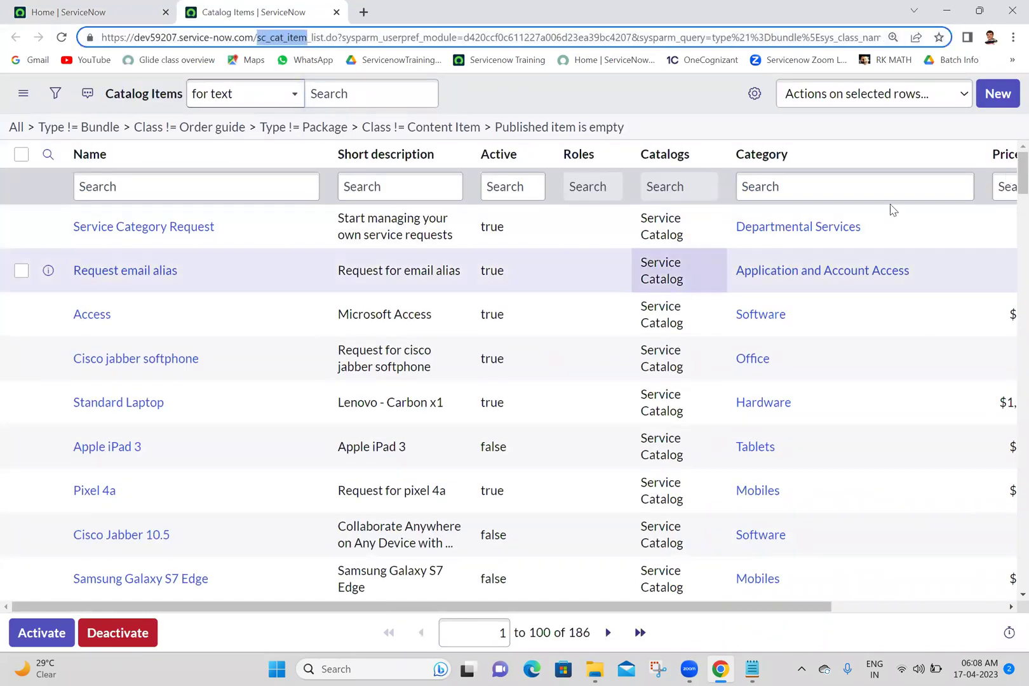
mouse_move(1021, 161)
mouse_down()
mouse_move(1021, 474)
mouse_move(1021, 140)
mouse_up()
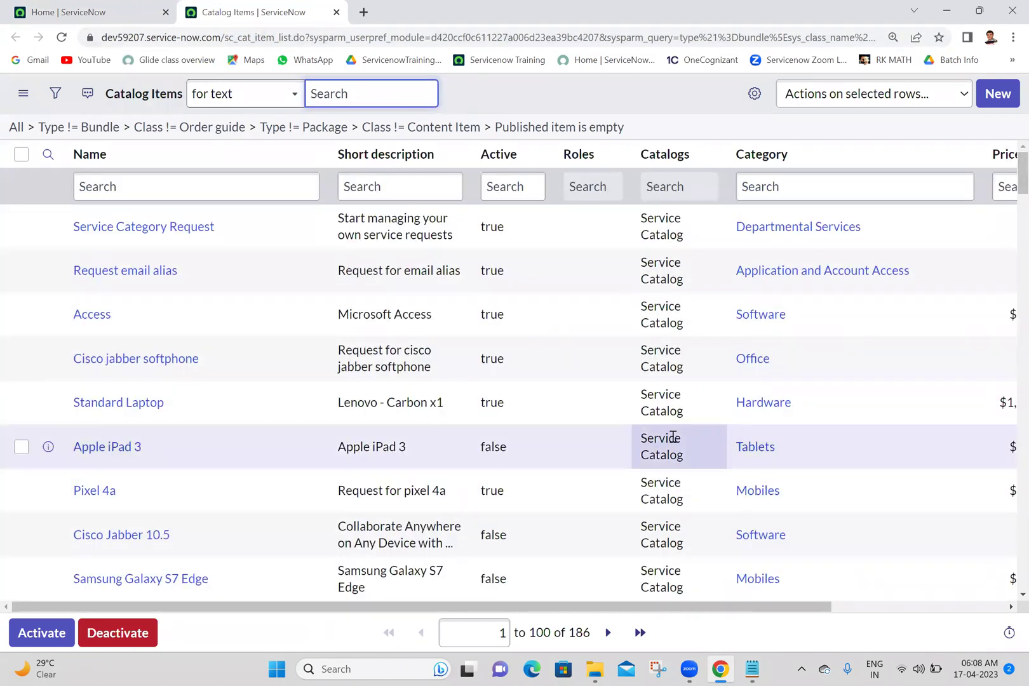
click(998, 94)
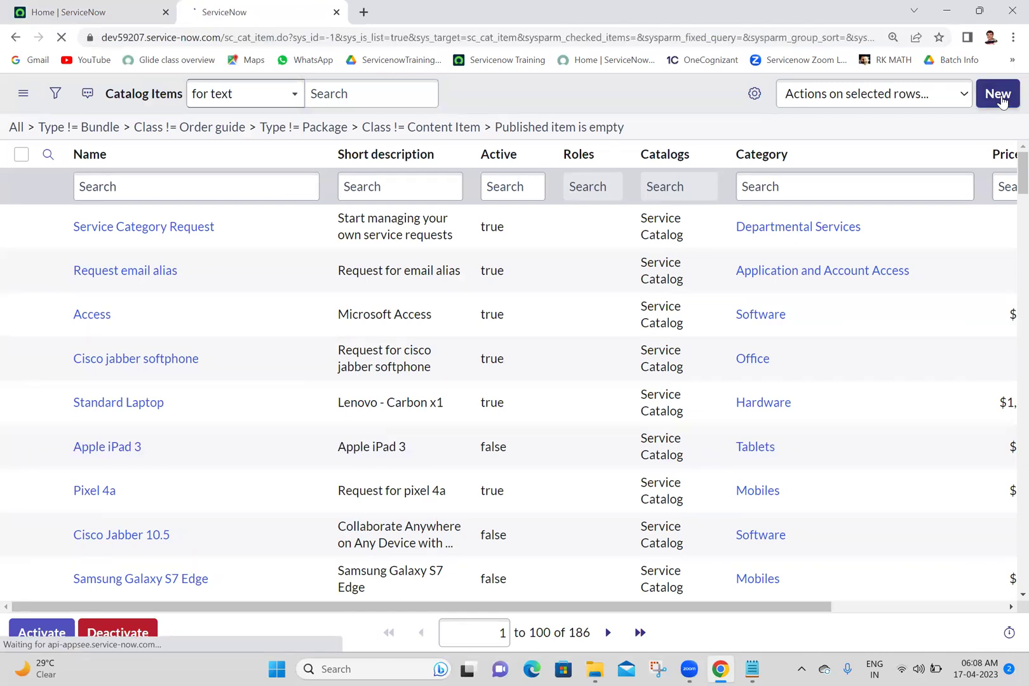
click(683, 167)
scroll(1008, 255, down, 5)
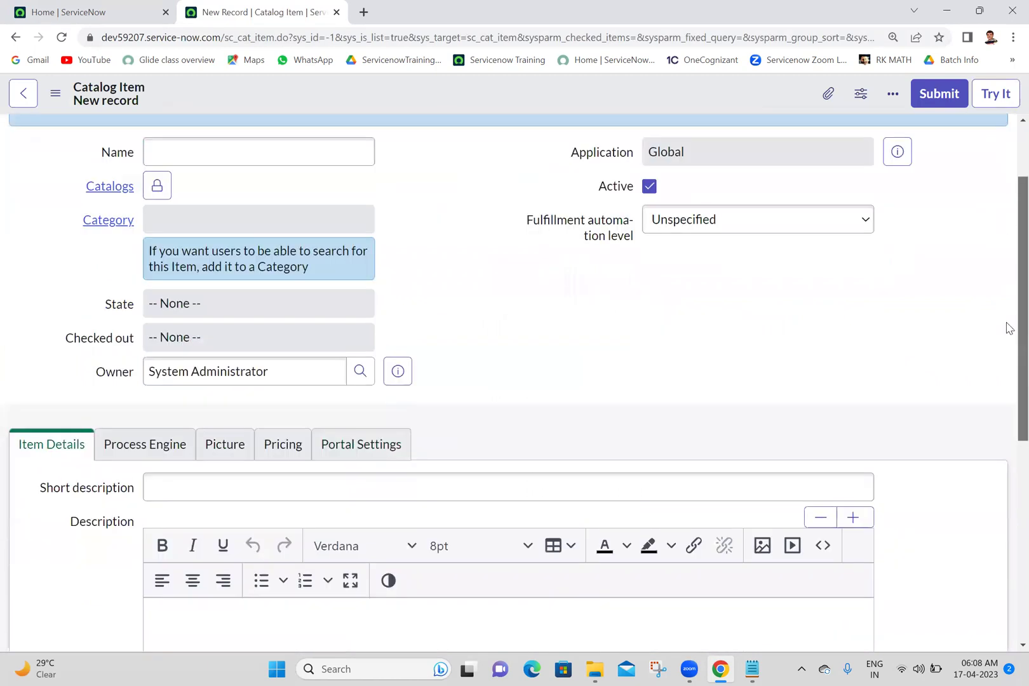
scroll(991, 191, up, 5)
Name the new catalog item "My First Catalog Item".
click(243, 264)
text(My)
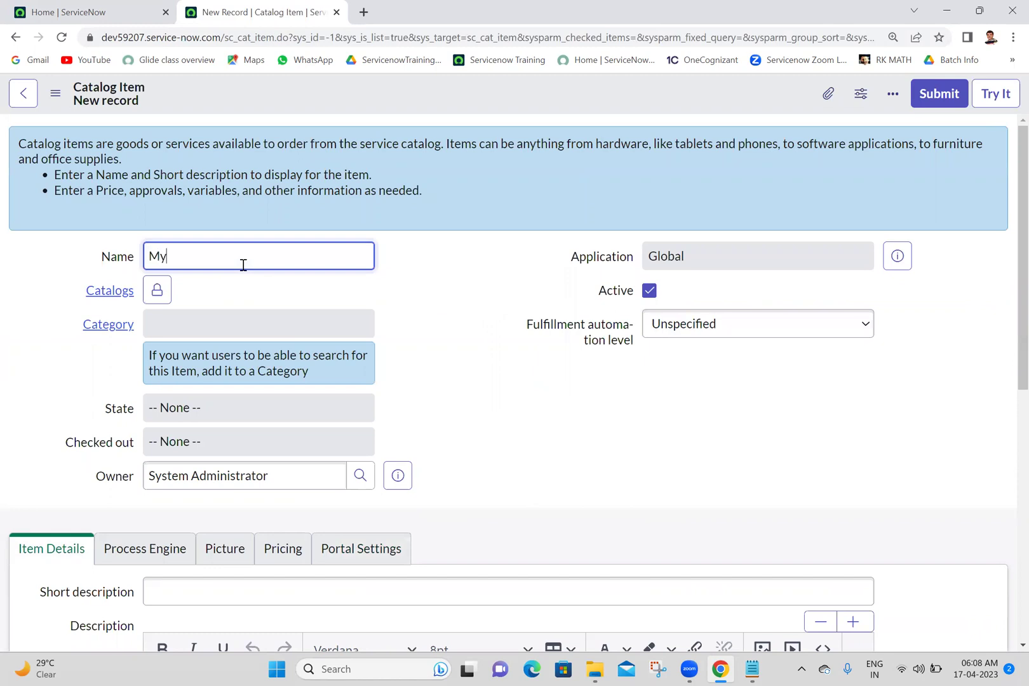
text( First Catal)
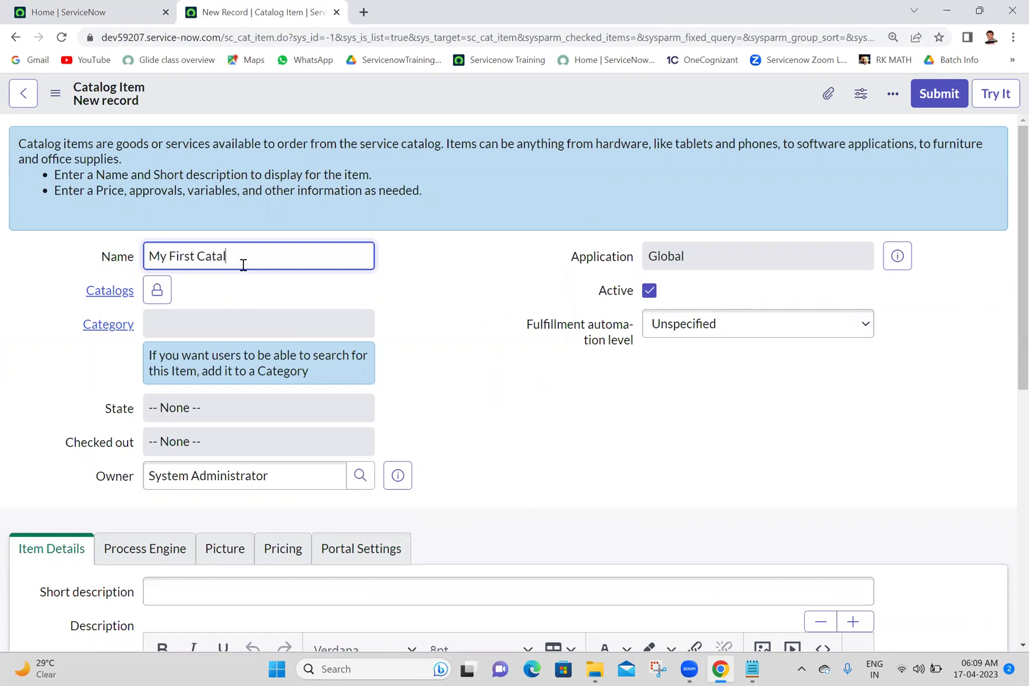
text(og Item)
click(416, 250)
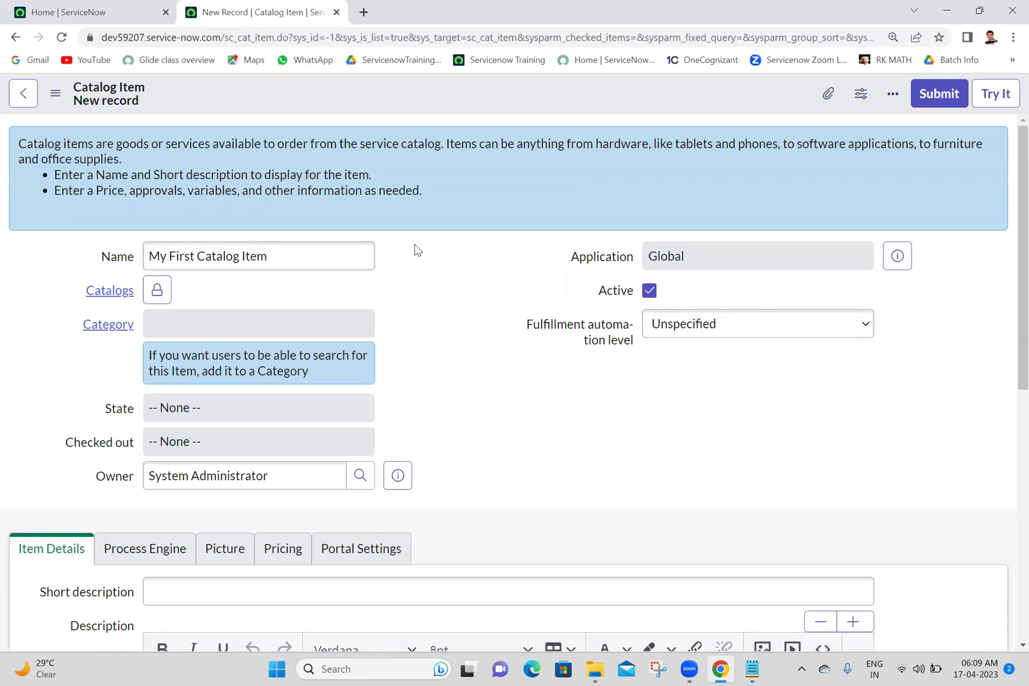
Assign the catalog item to the Service Catalog and lock the Catalogs field again.
click(159, 293)
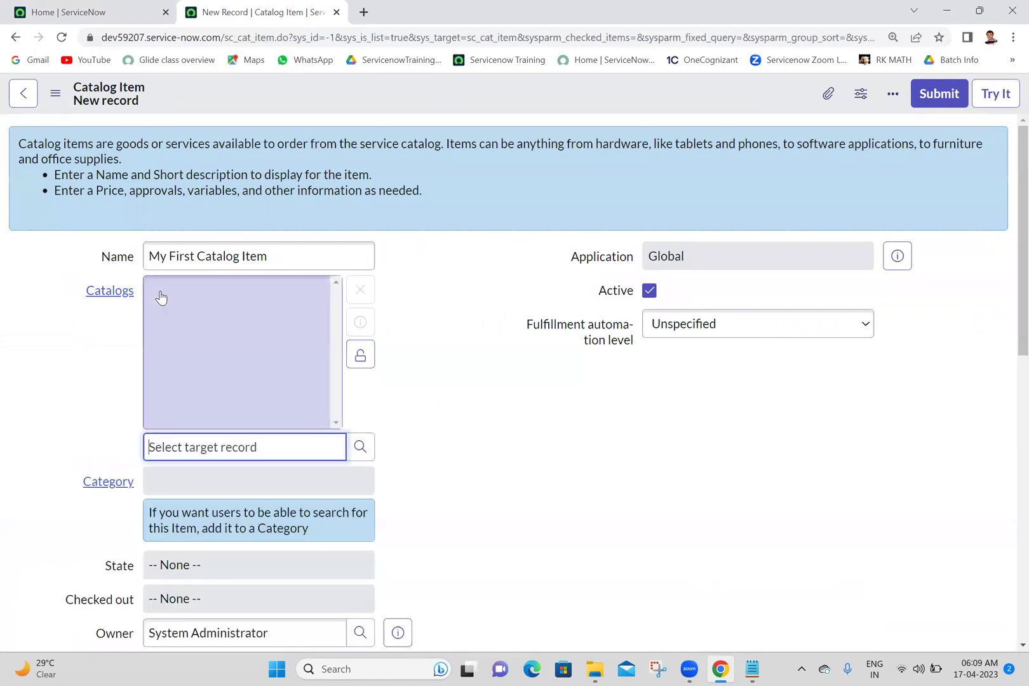
click(360, 447)
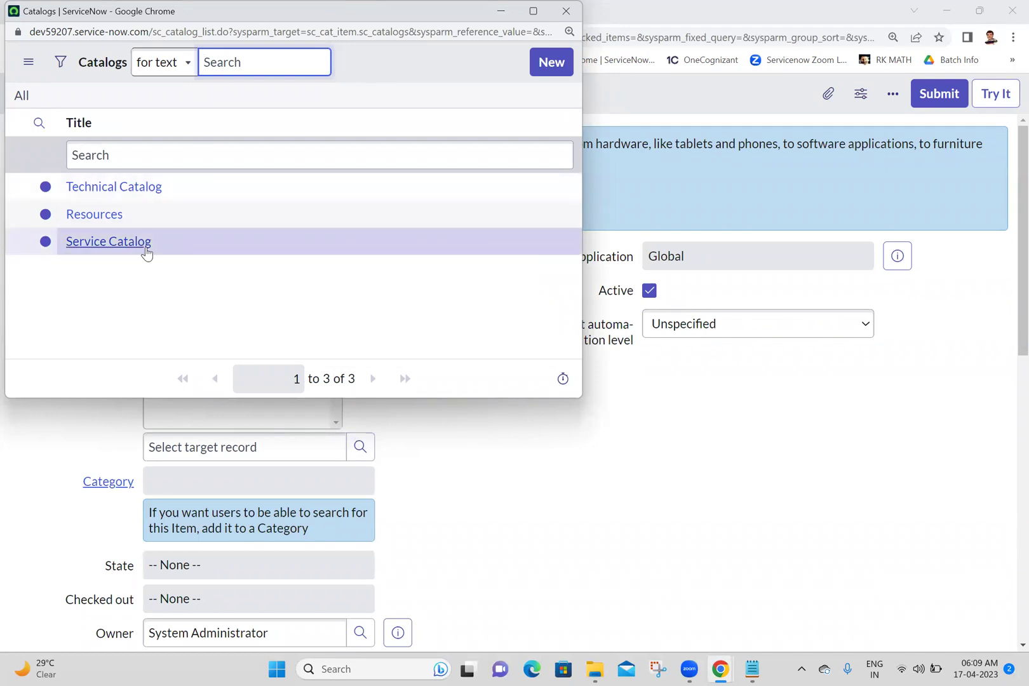
click(146, 249)
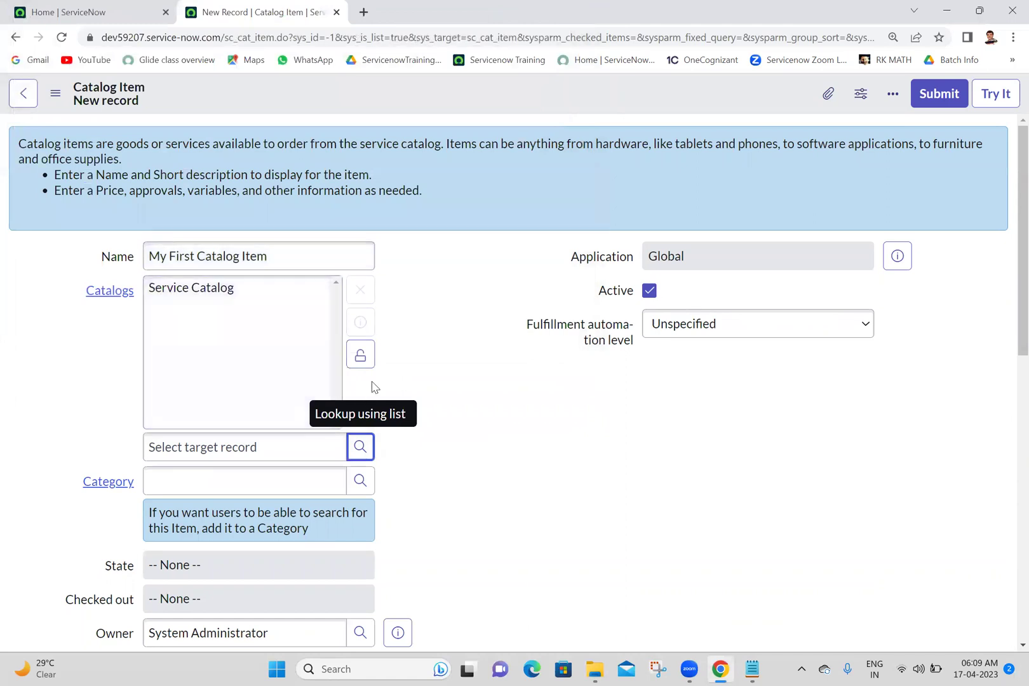
click(360, 355)
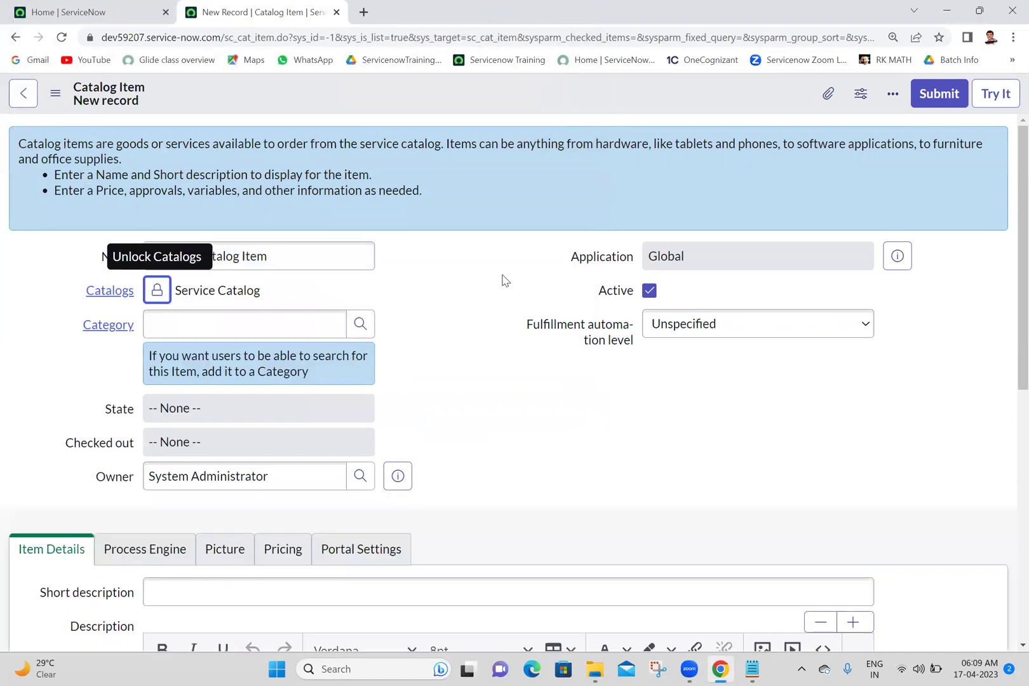
Set the catalog item's category to Services from the category lookup list.
click(365, 336)
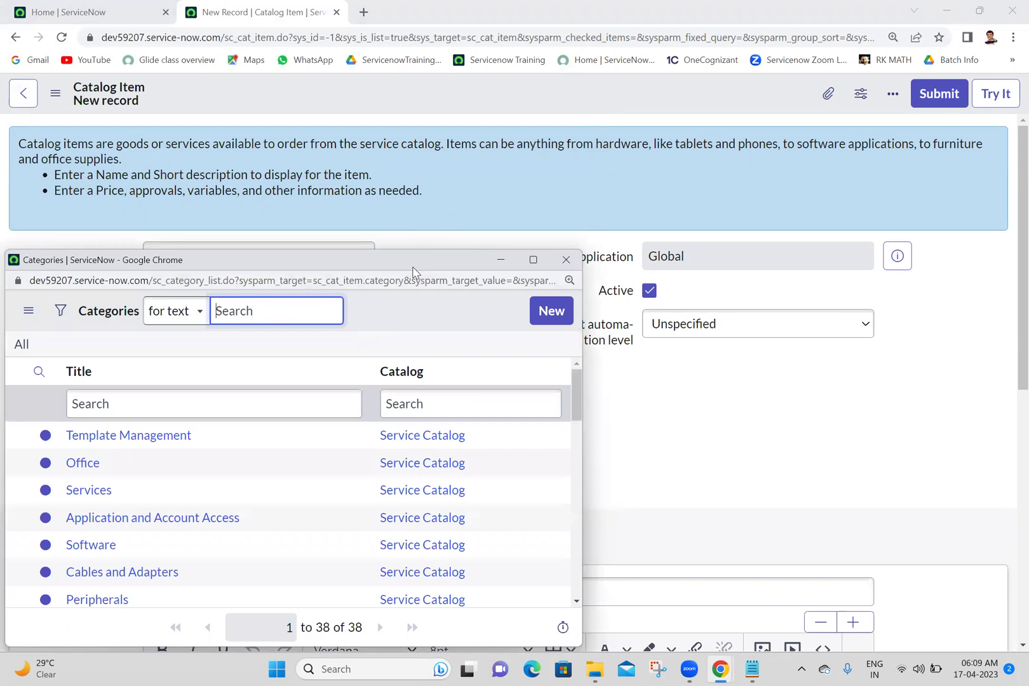
drag(418, 260, 454, 84)
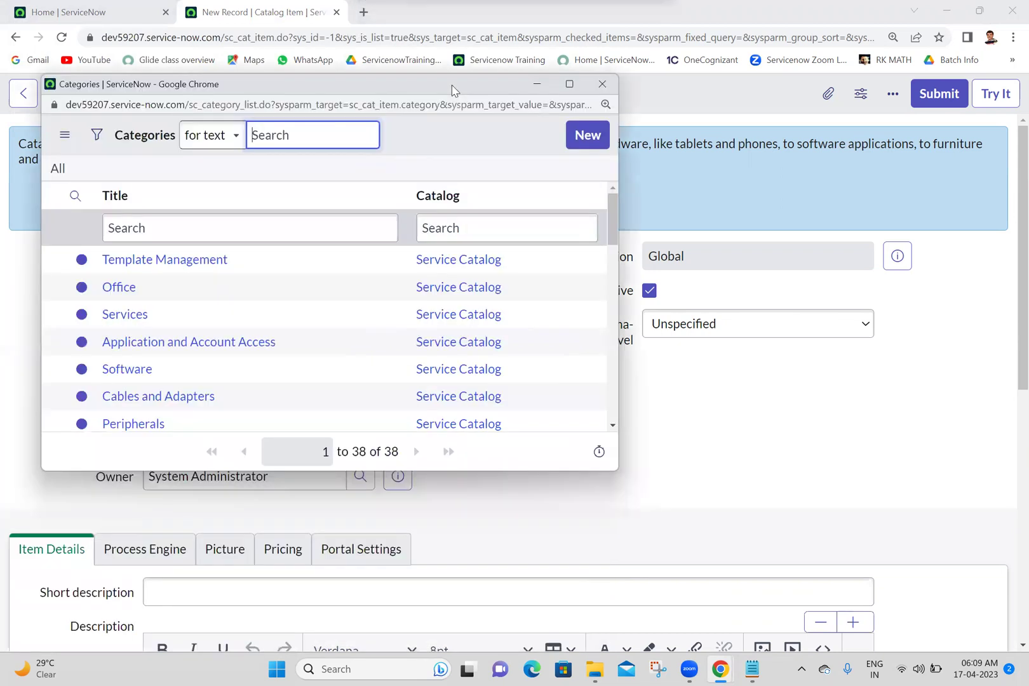
drag(612, 223, 575, 202)
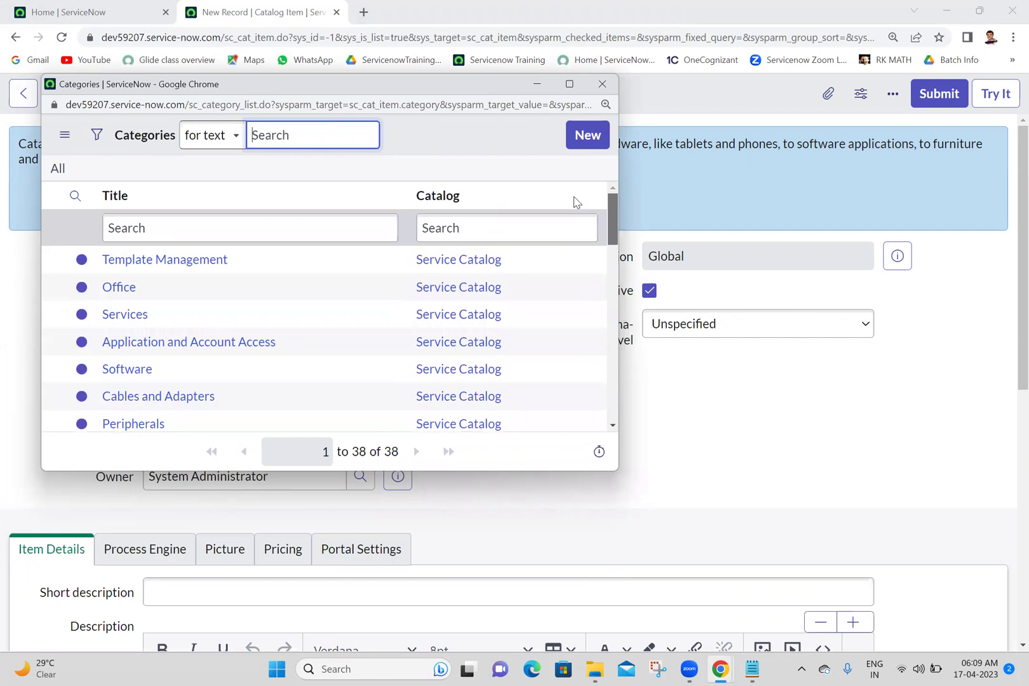
click(125, 315)
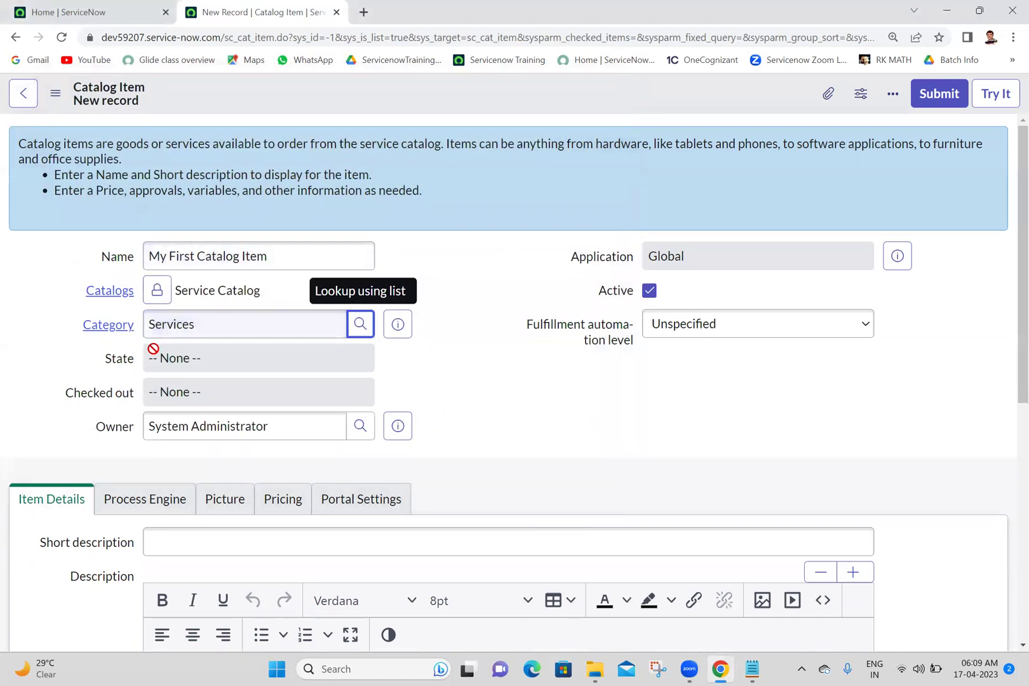
click(483, 335)
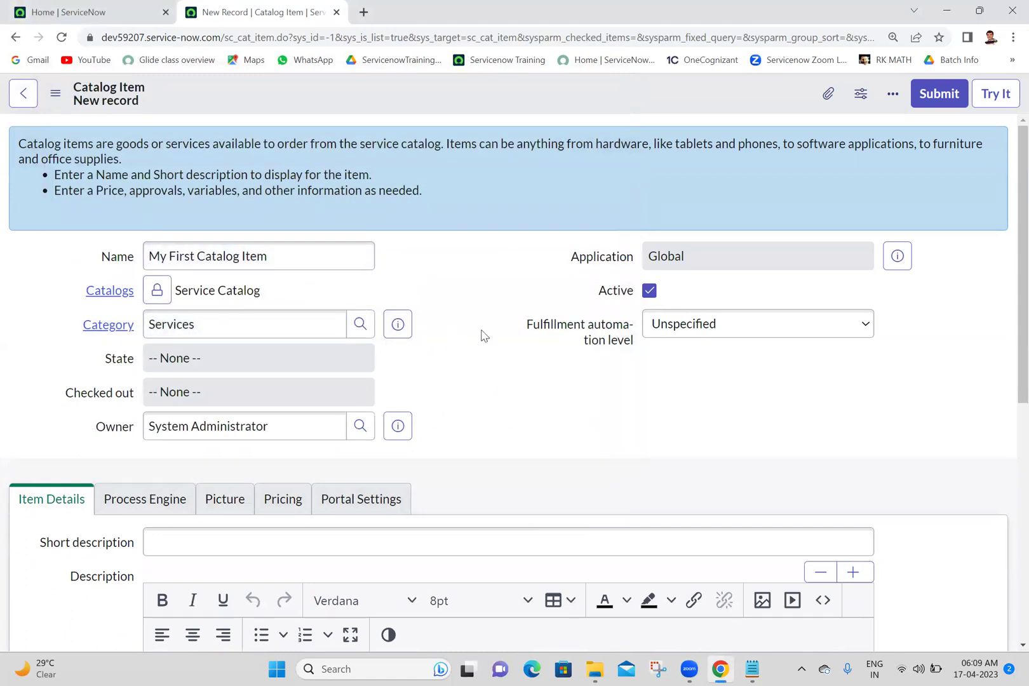
Copy the name "My First Catalog Item" into the catalog item's short description.
scroll(1009, 242, down, 2)
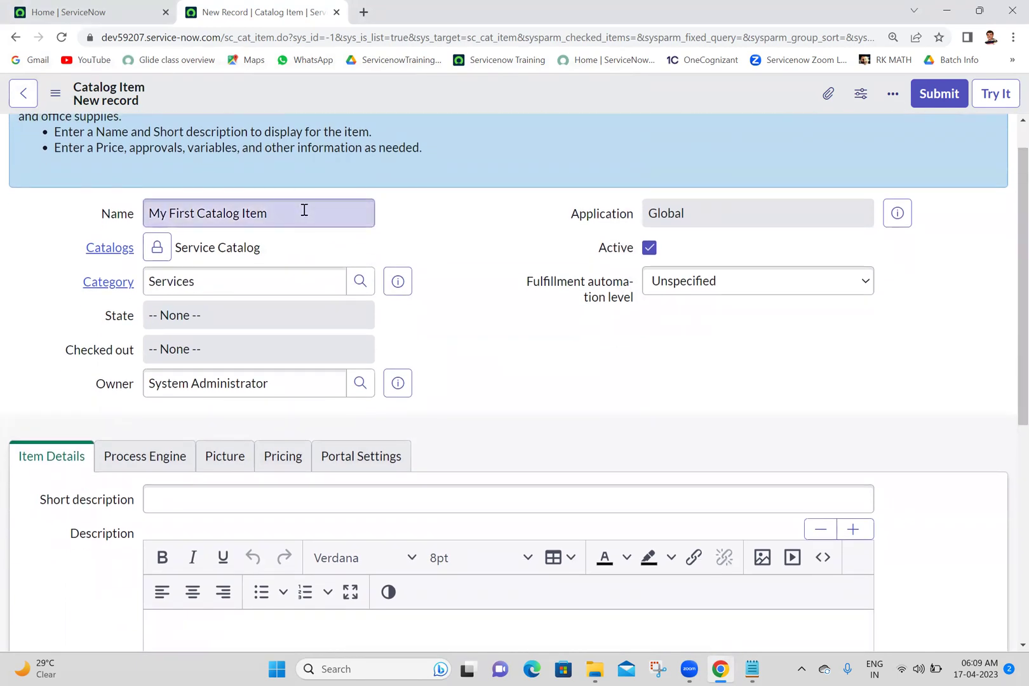
triple_click(305, 210)
key(ctrl+c)
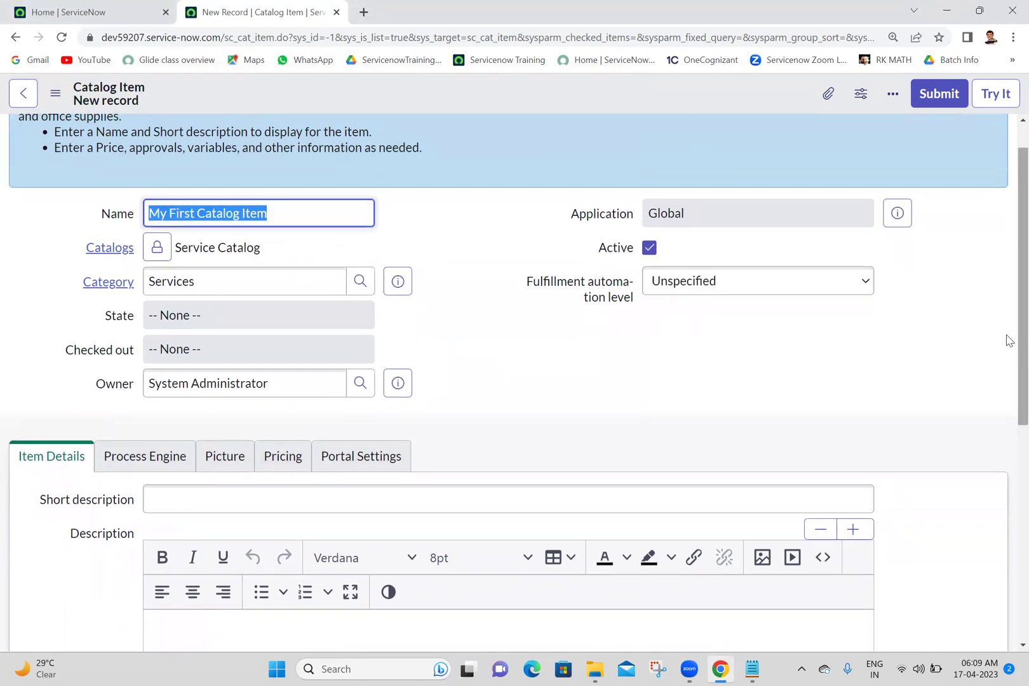
scroll(1006, 329, down, 2)
click(690, 355)
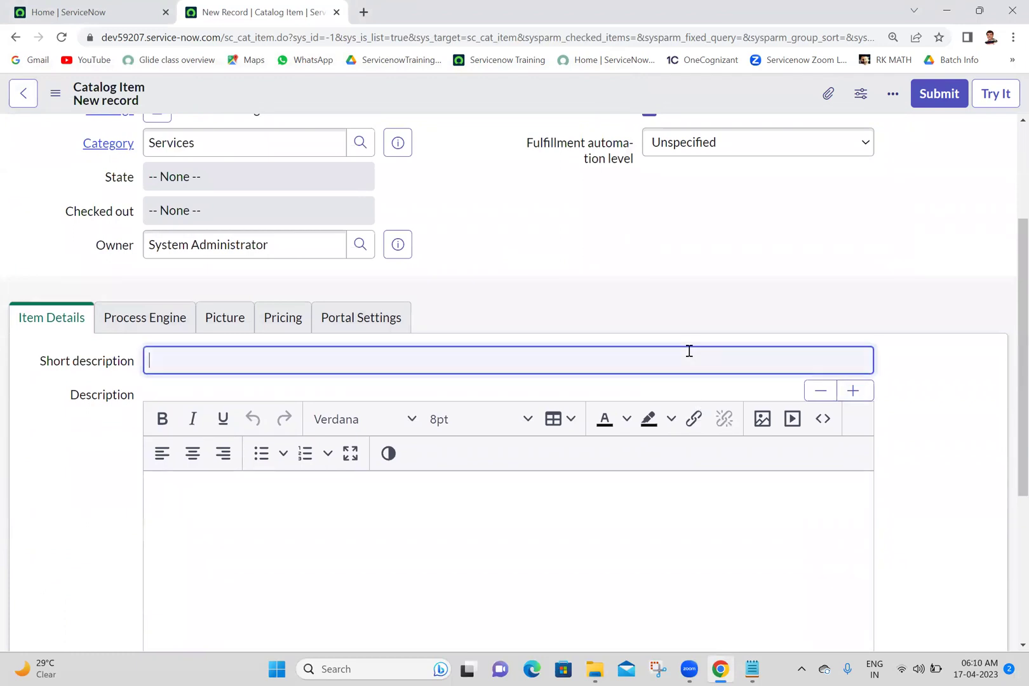
key(ctrl+v)
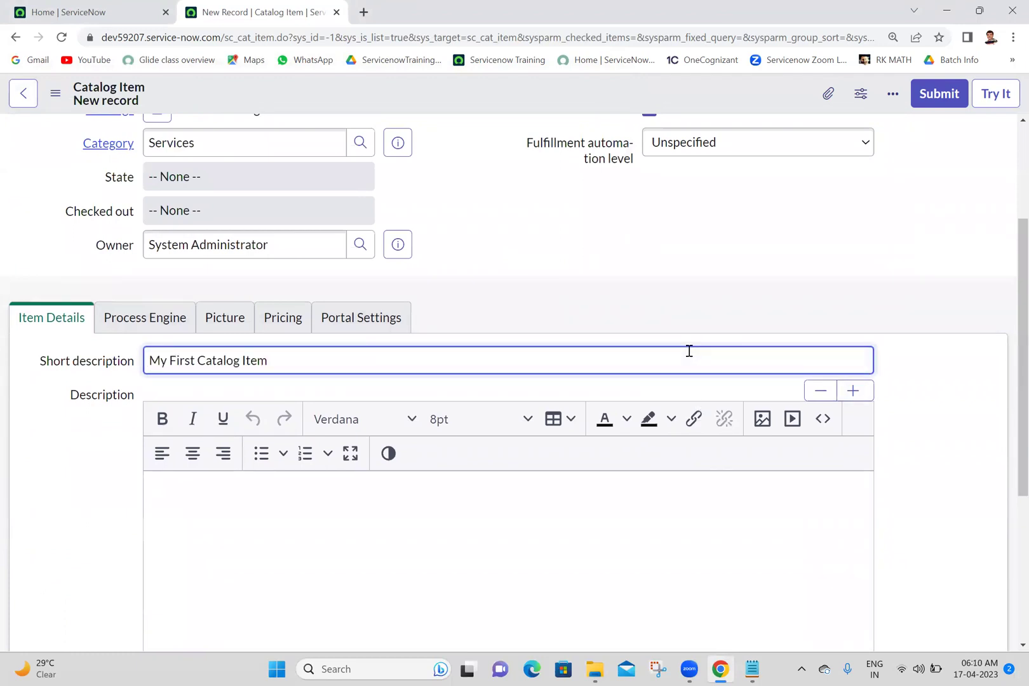
click(593, 284)
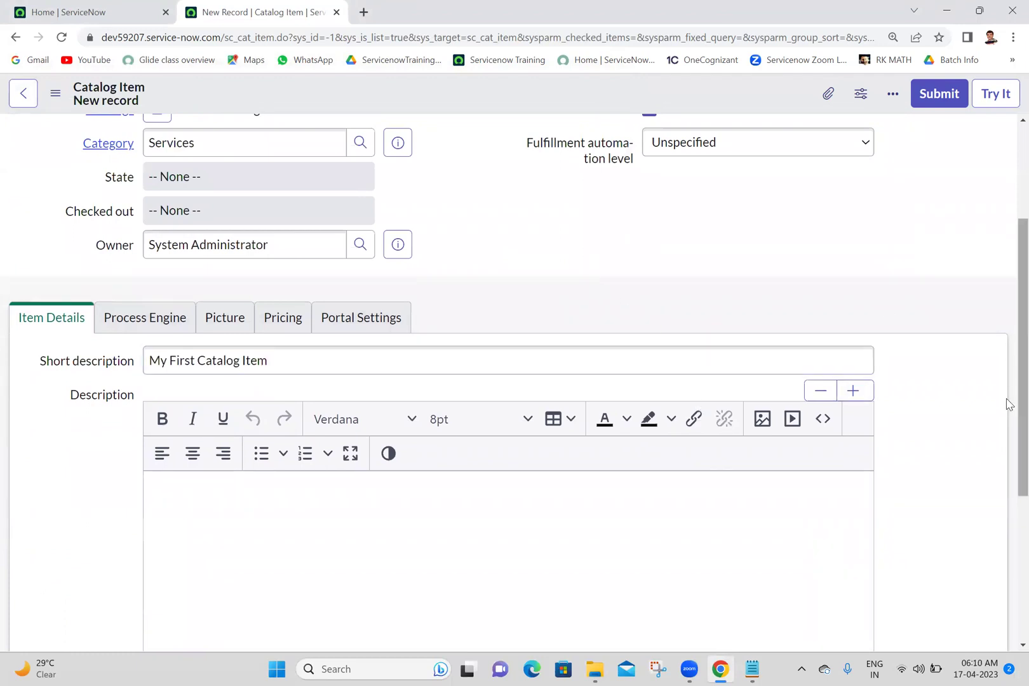
Show the Process Engine settings of the new catalog item to examine its Flow, Workflow and Execution Plan fields.
scroll(1008, 419, down, 2)
click(391, 451)
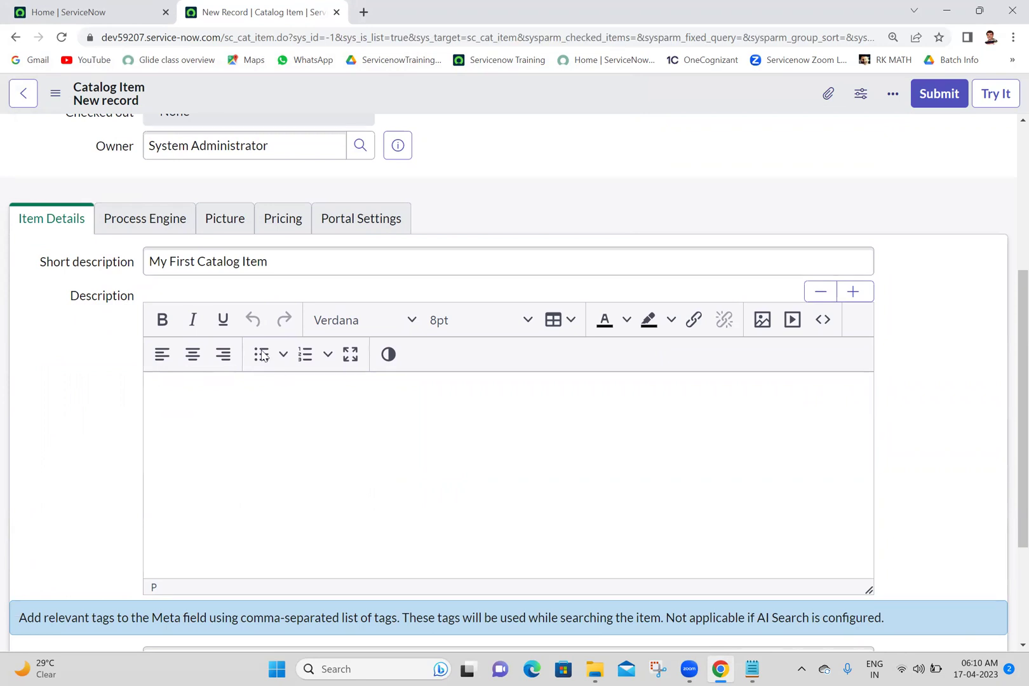
click(161, 225)
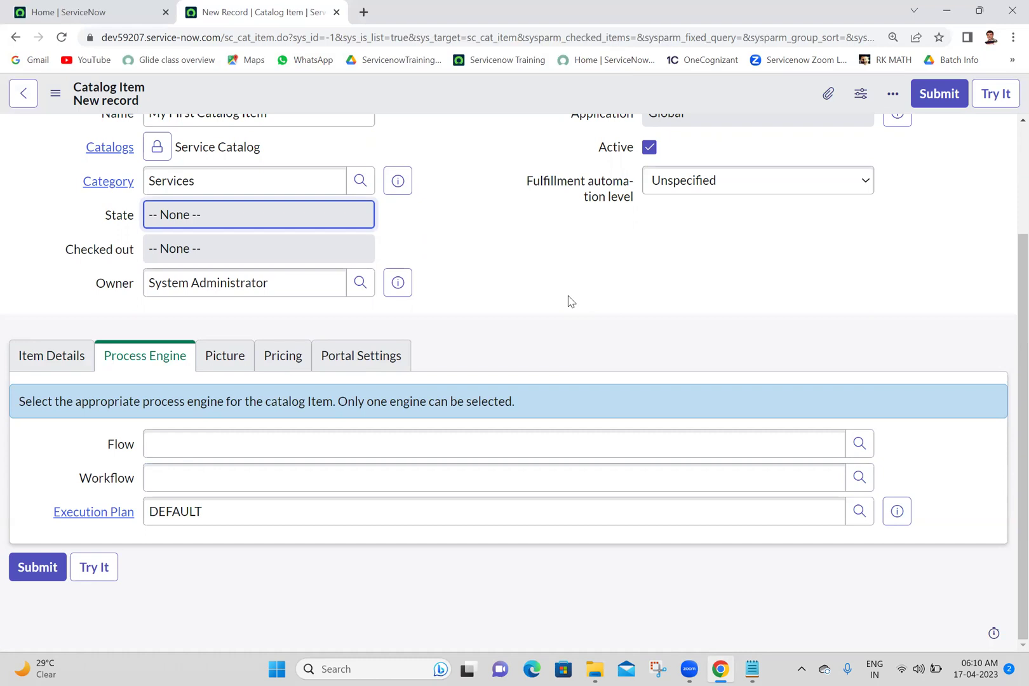
Switch to Notepad and add the note "in catalog item we haven't provided workflow or flow designer then it will execute default execution plan".
click(751, 669)
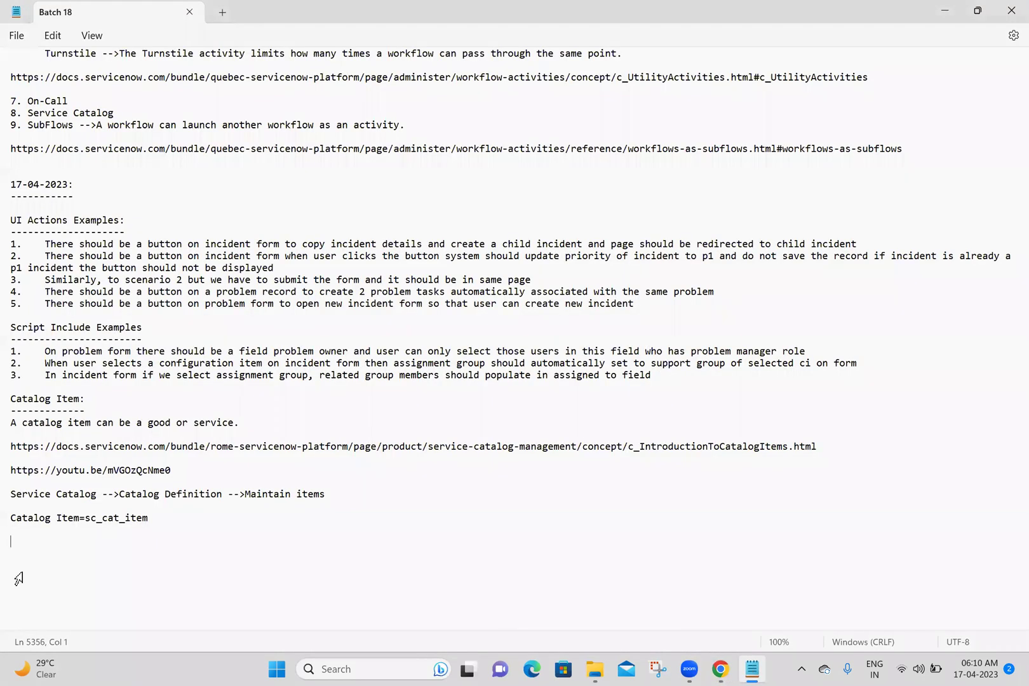
text(in catalog item we haven't provided w)
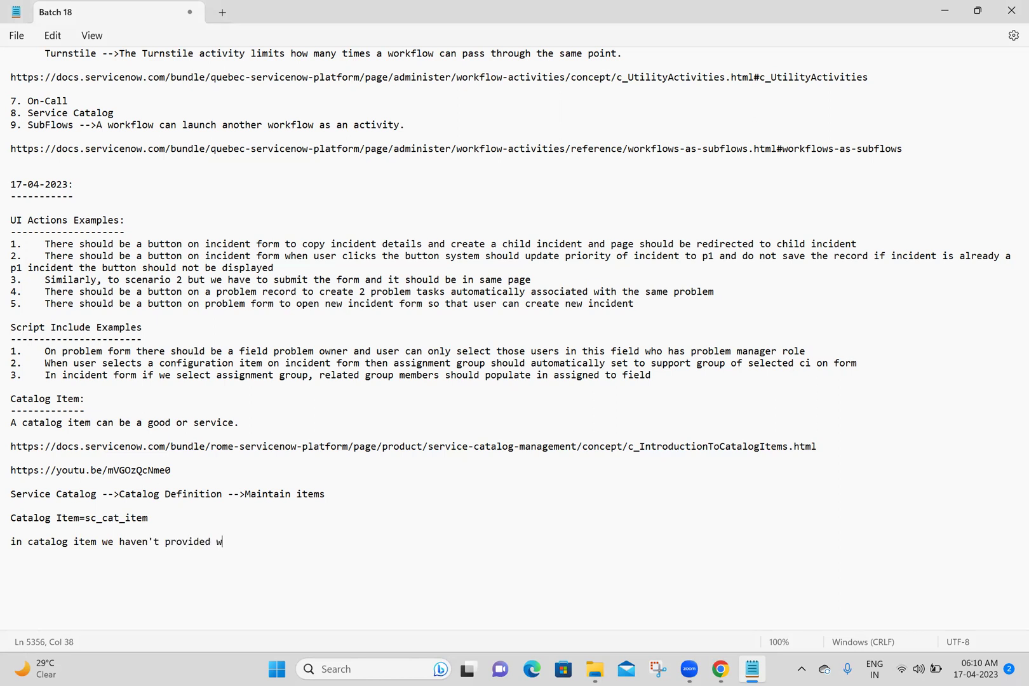
text(orkflow or flow designer )
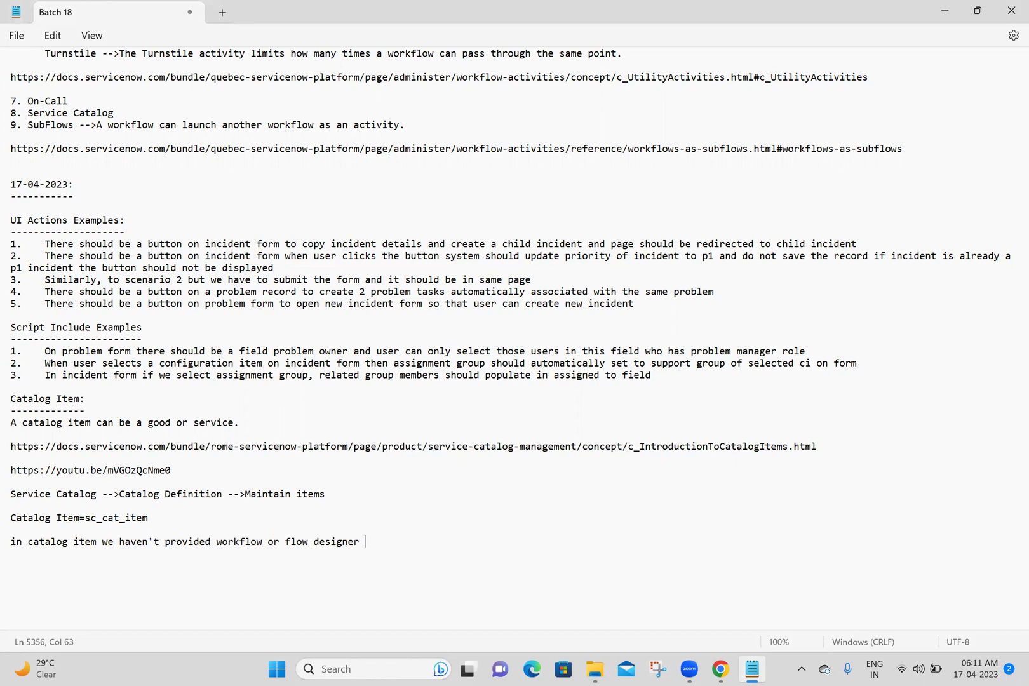
text(then it will executer)
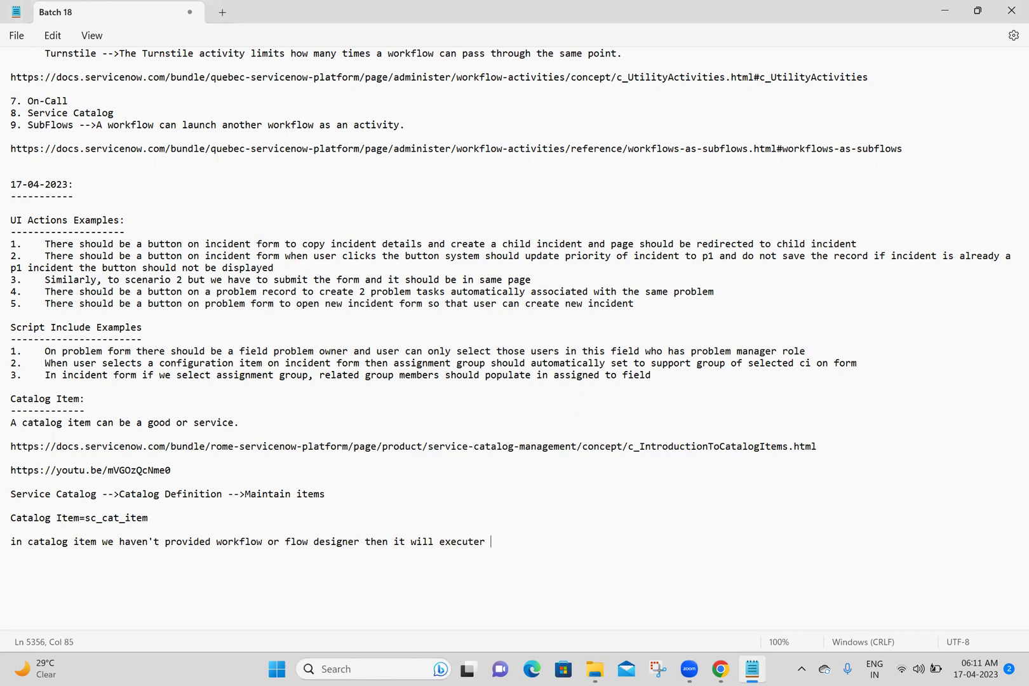
key(BackSpace)
key(BackSpace)
text(on)
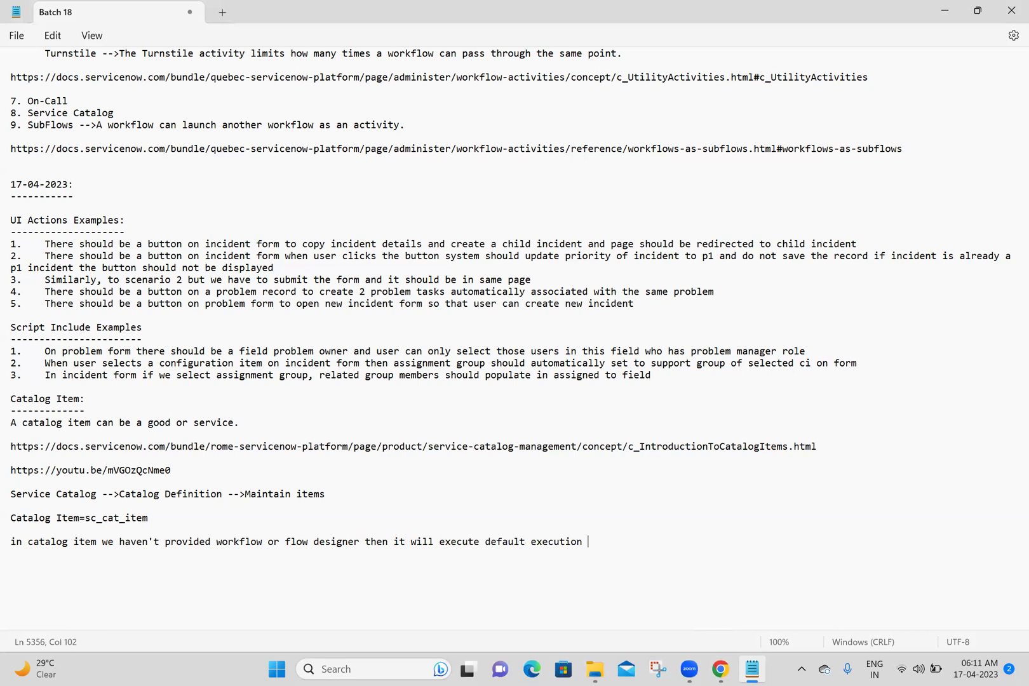
text( plan)
key(Return)
key(Return)
Return to the catalog item in Chrome and create a workflow named "My First Catalog Item" on the Requested Item table from the Workflow lookup.
click(720, 669)
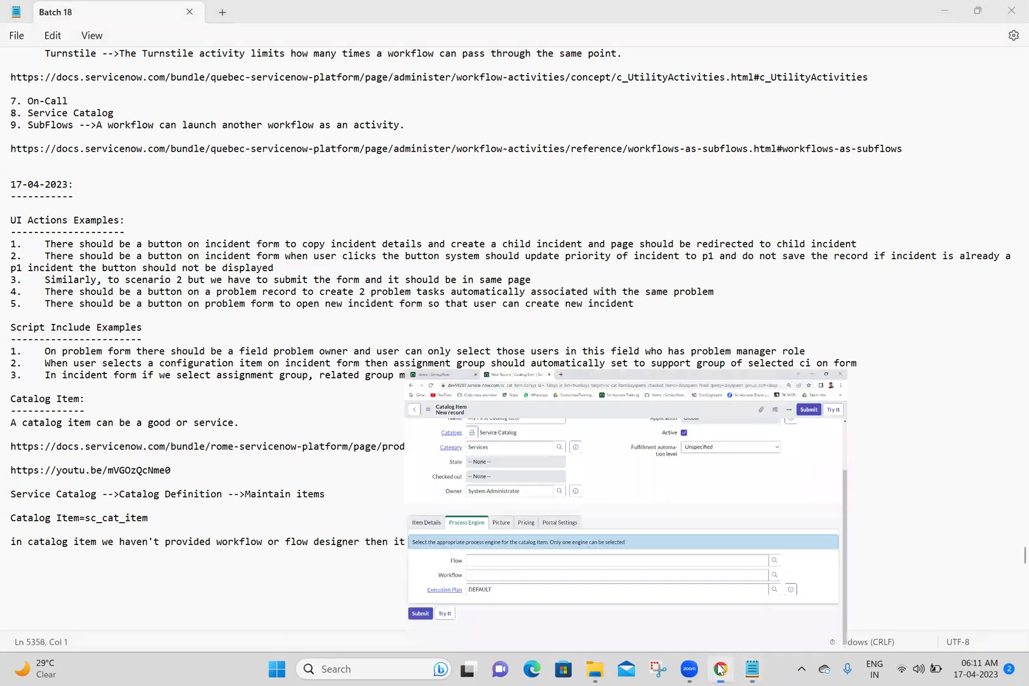
click(622, 308)
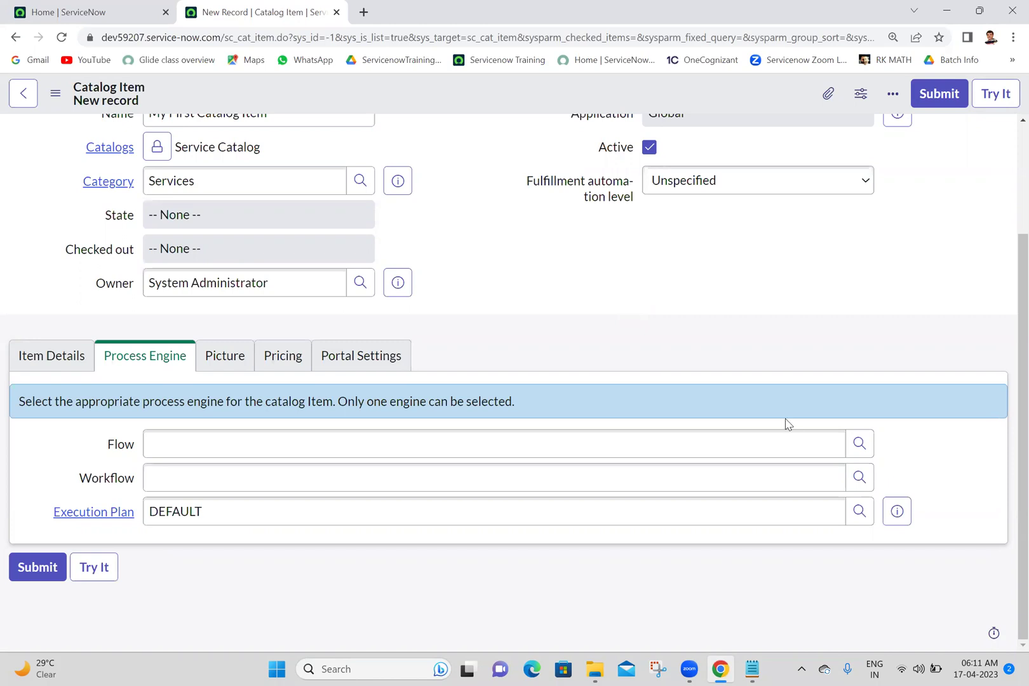
click(855, 481)
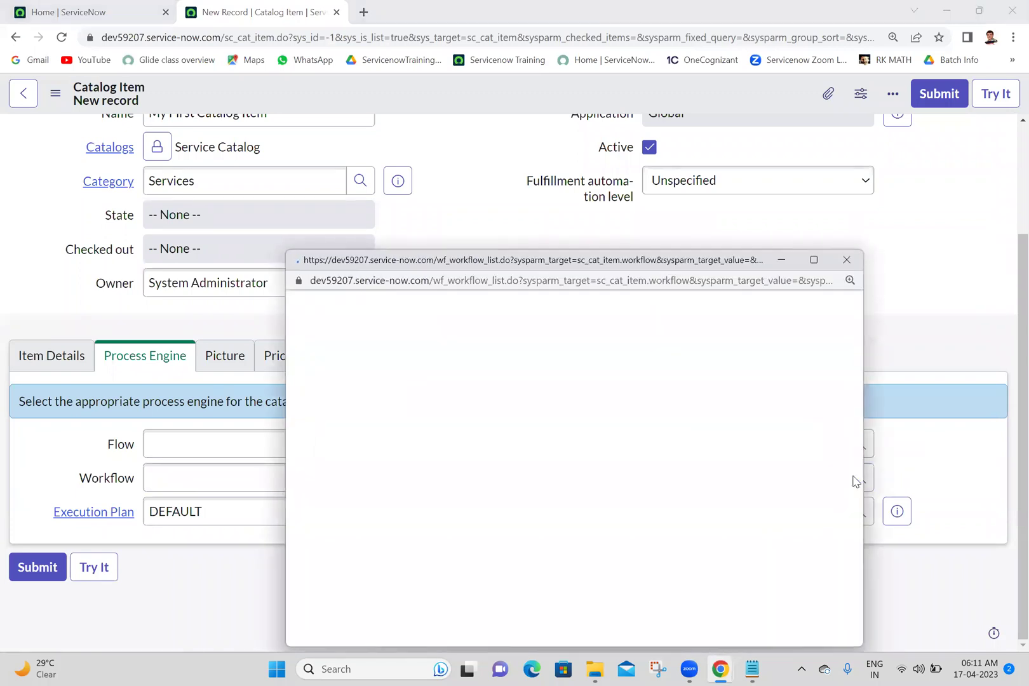
click(831, 310)
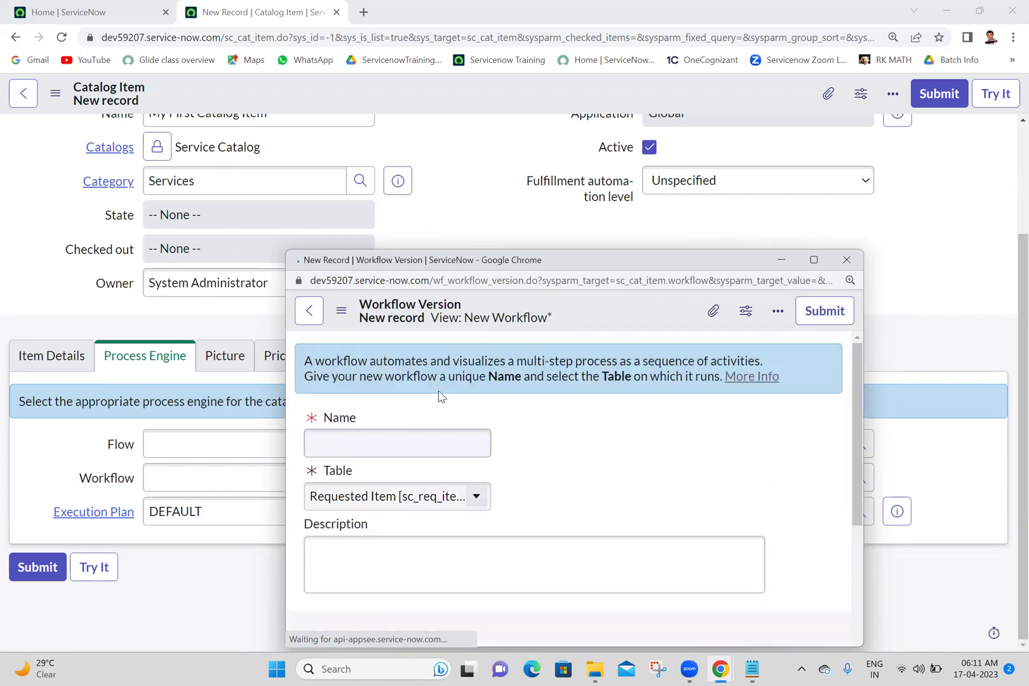
click(421, 439)
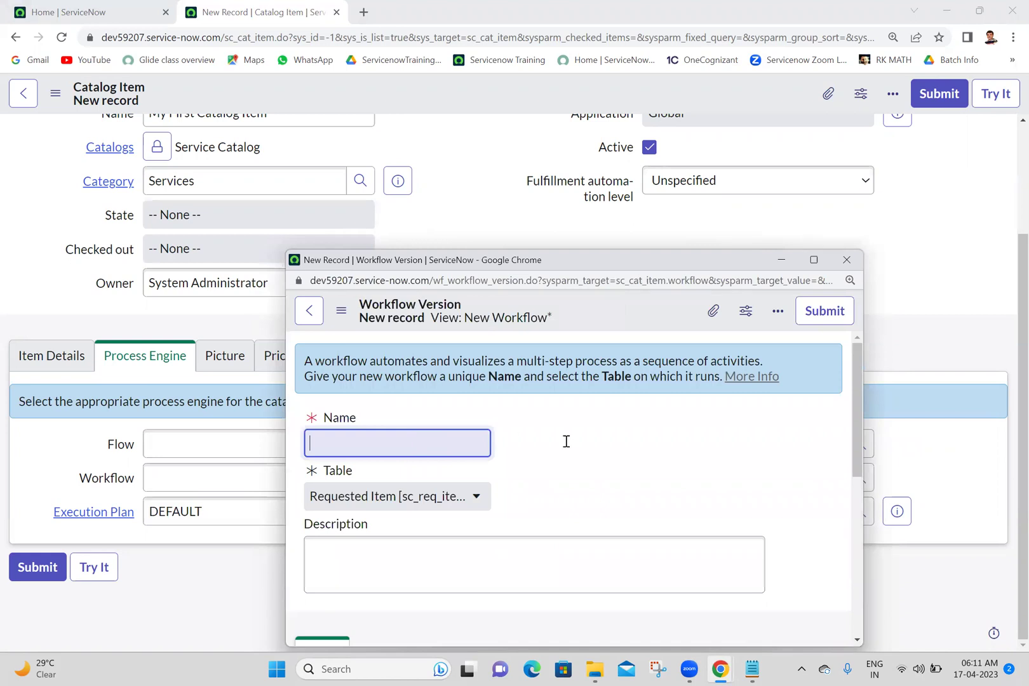
key(ctrl+v)
click(604, 469)
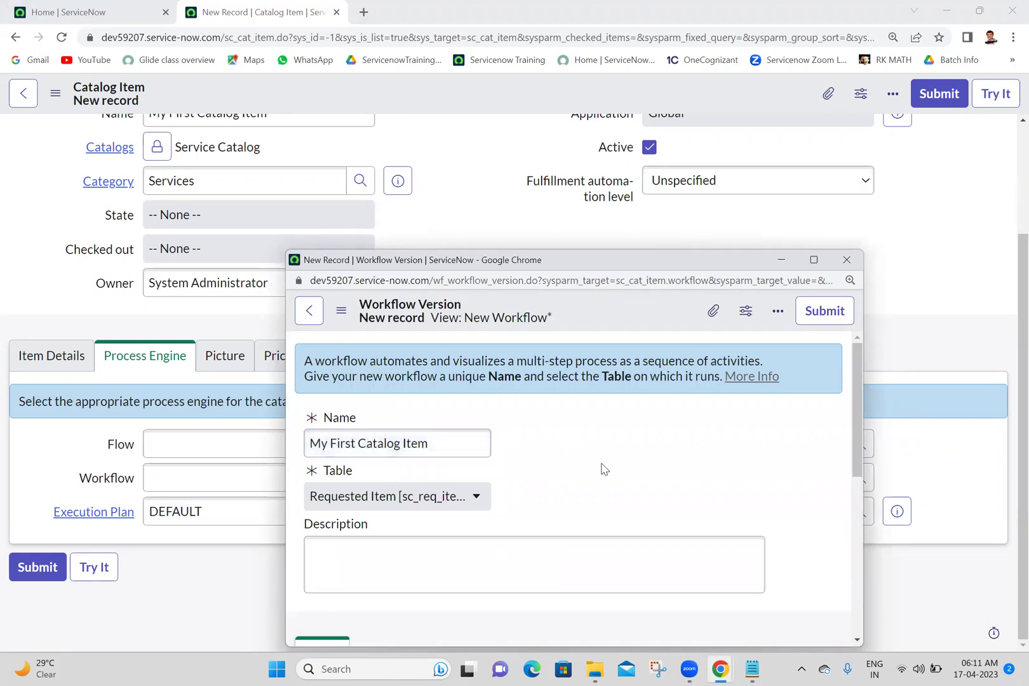
drag(853, 411, 849, 434)
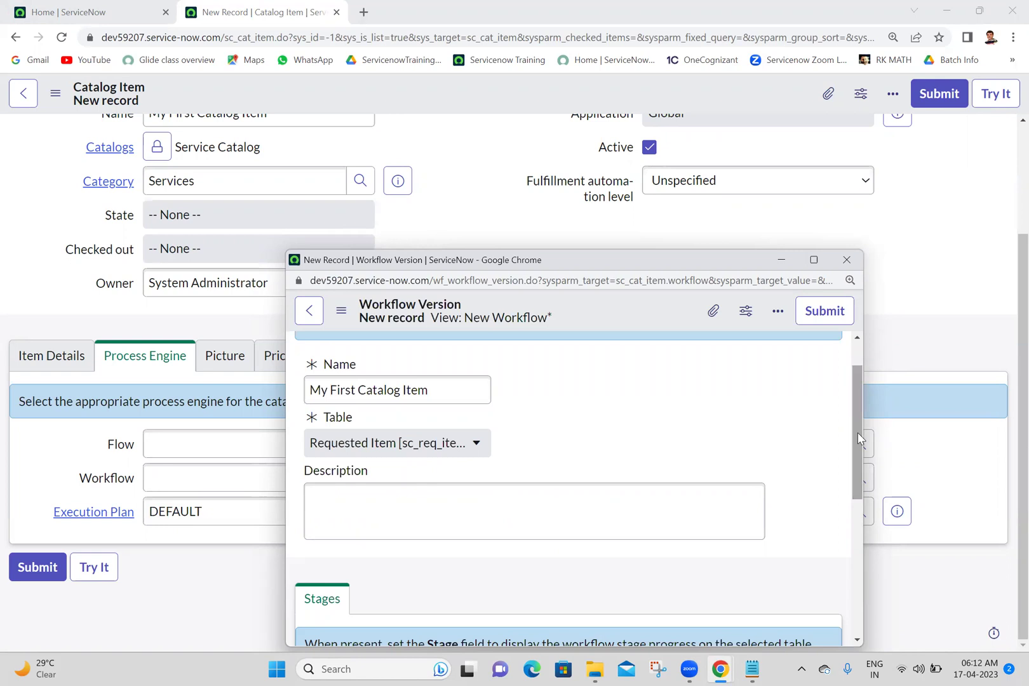
click(858, 433)
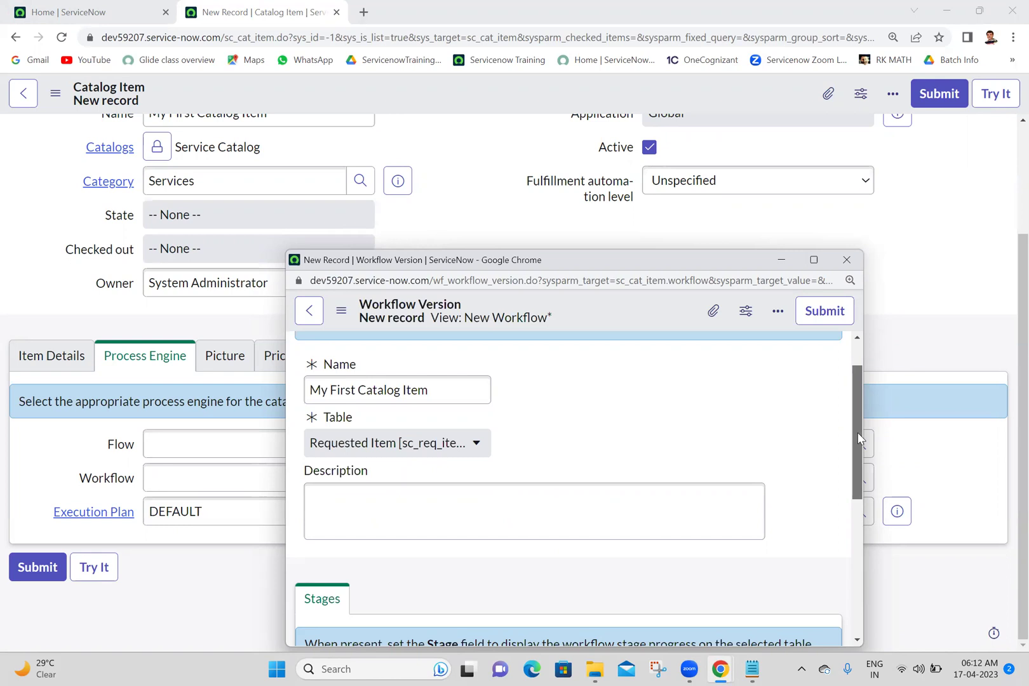
drag(857, 432, 858, 407)
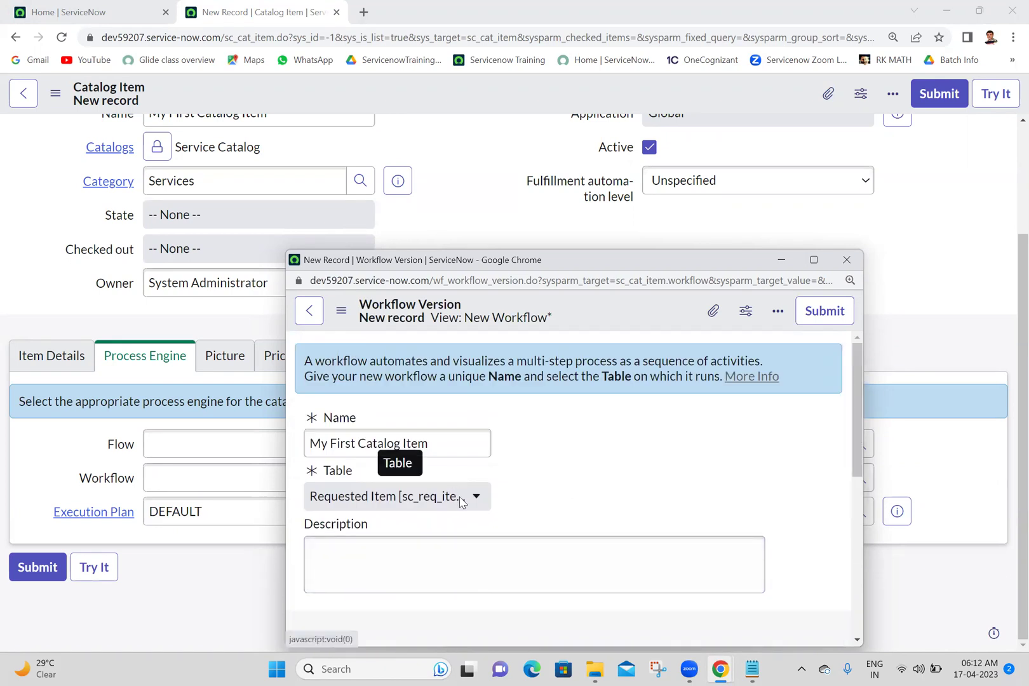
click(834, 317)
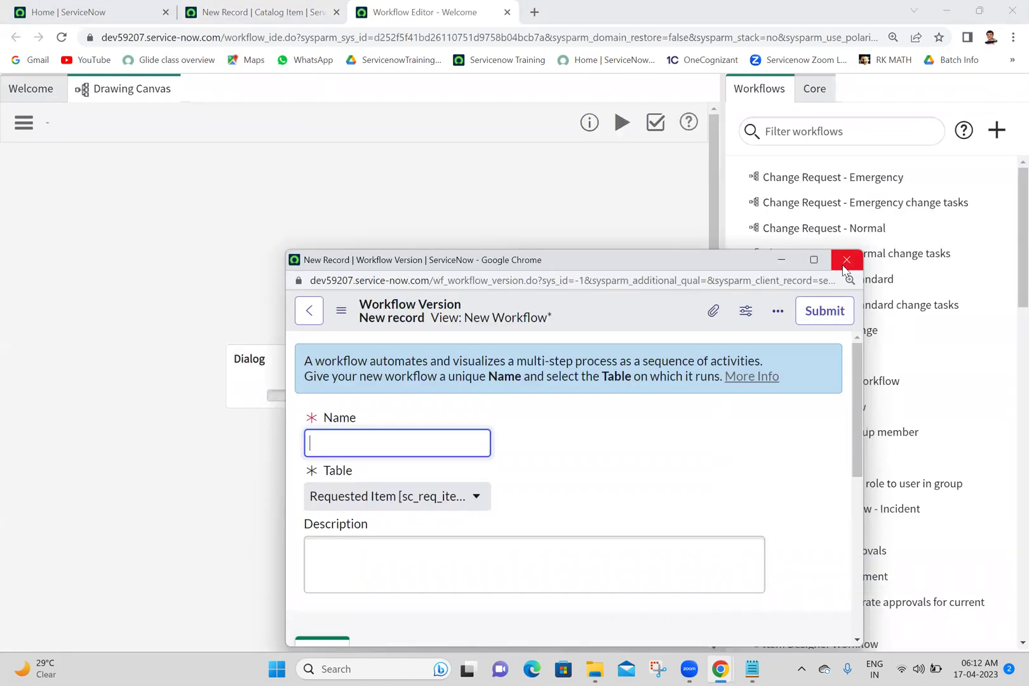
click(845, 264)
Set the Workflow field of the new catalog item to "My First Catalog Item".
click(264, 8)
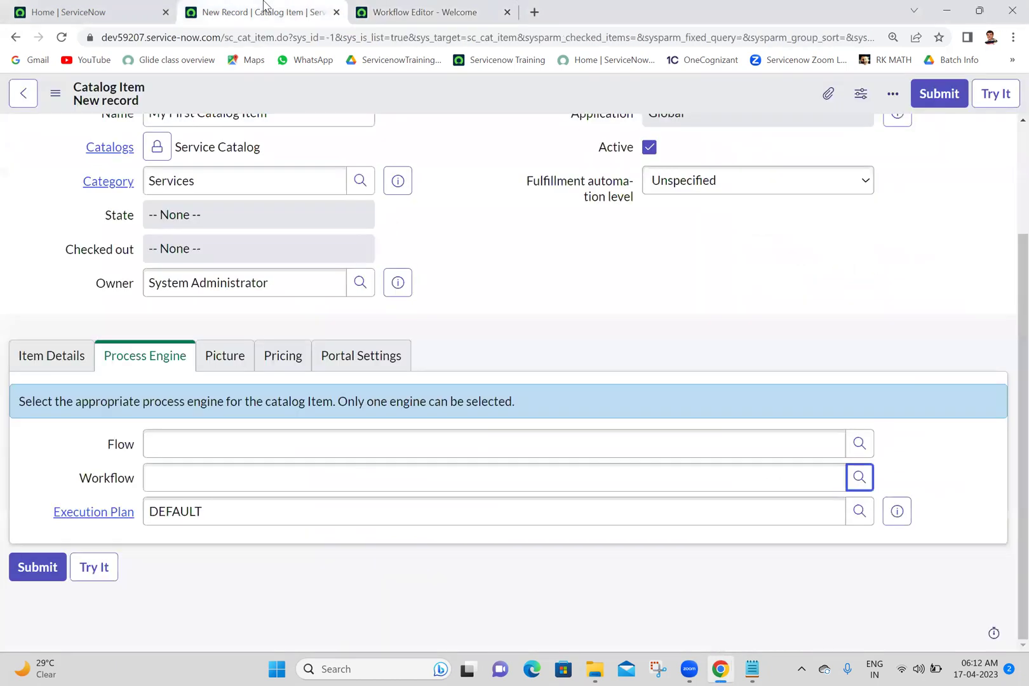
click(260, 488)
text(My First Catalog Item)
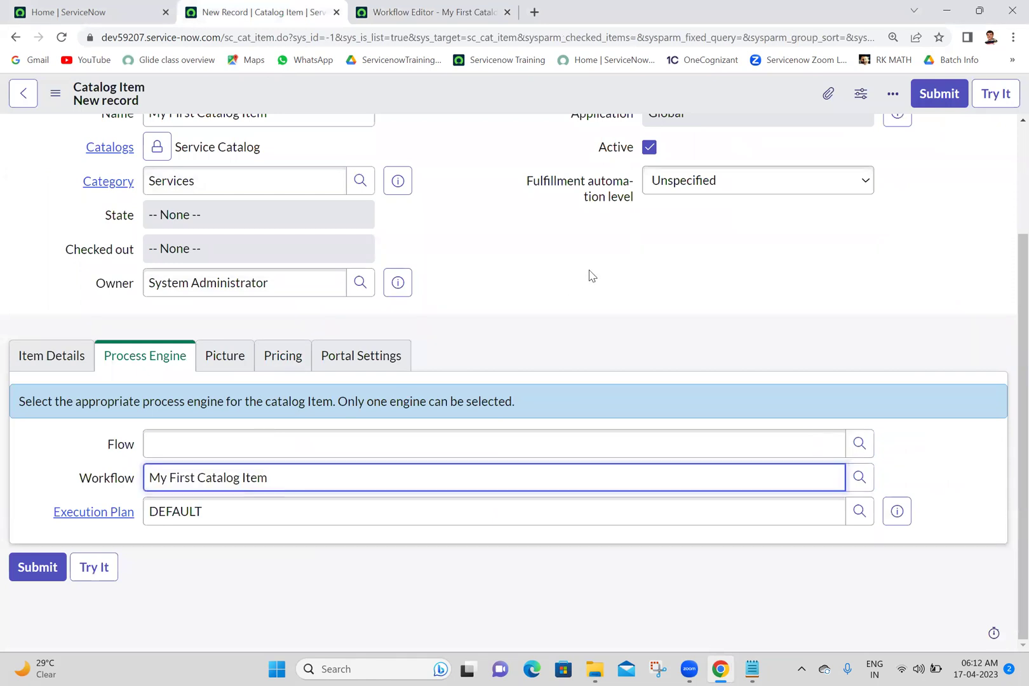
click(592, 276)
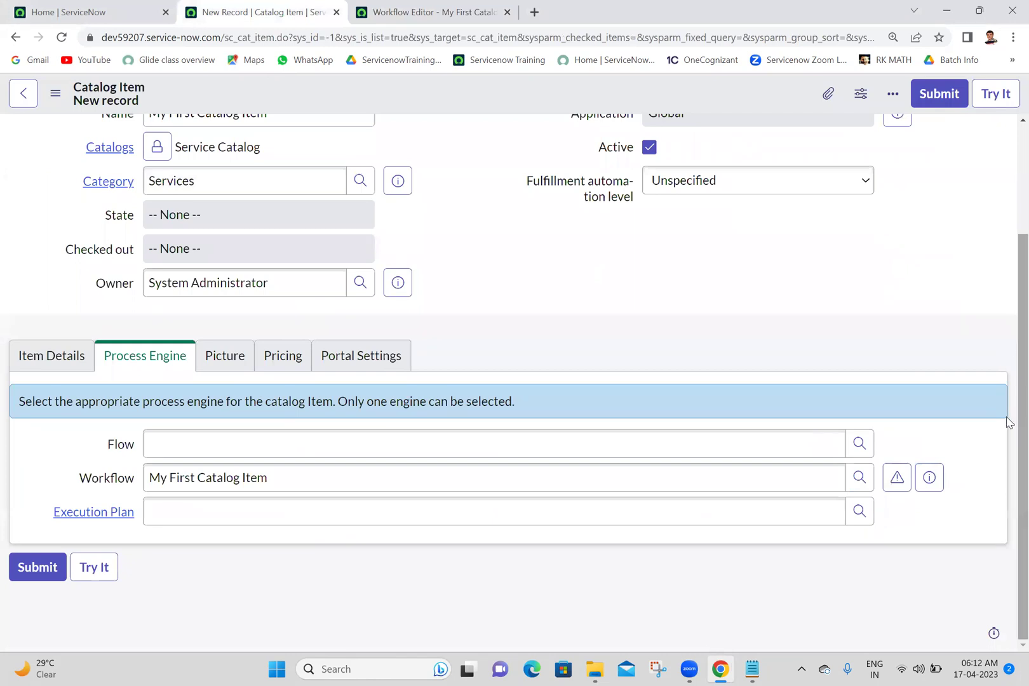
Start adding a picture to the catalog item so that an image file can be chosen.
click(234, 354)
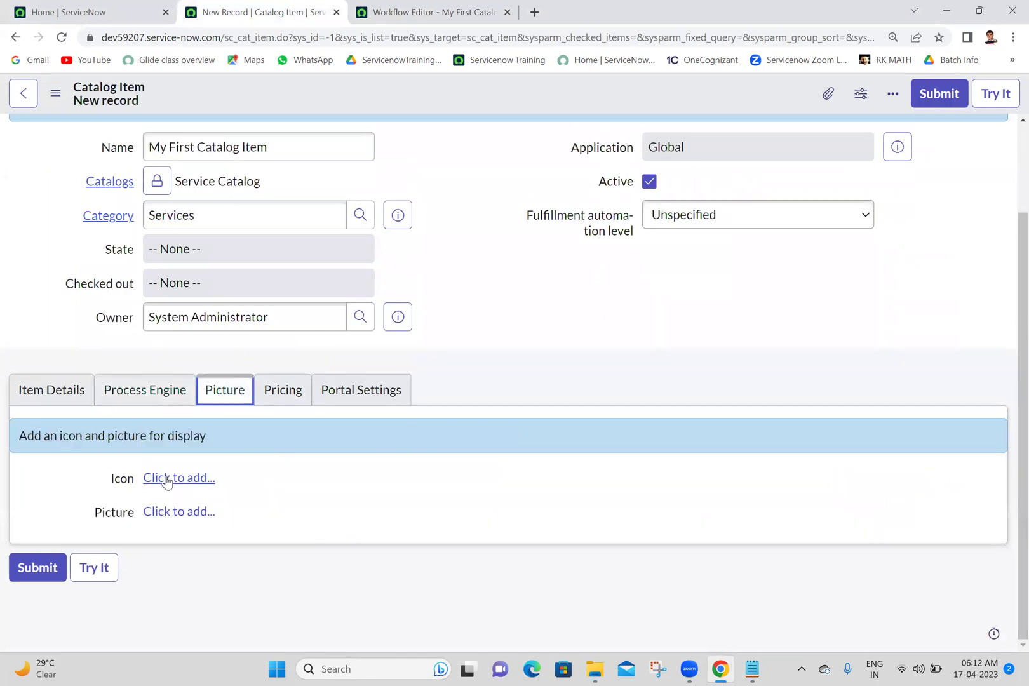
click(164, 514)
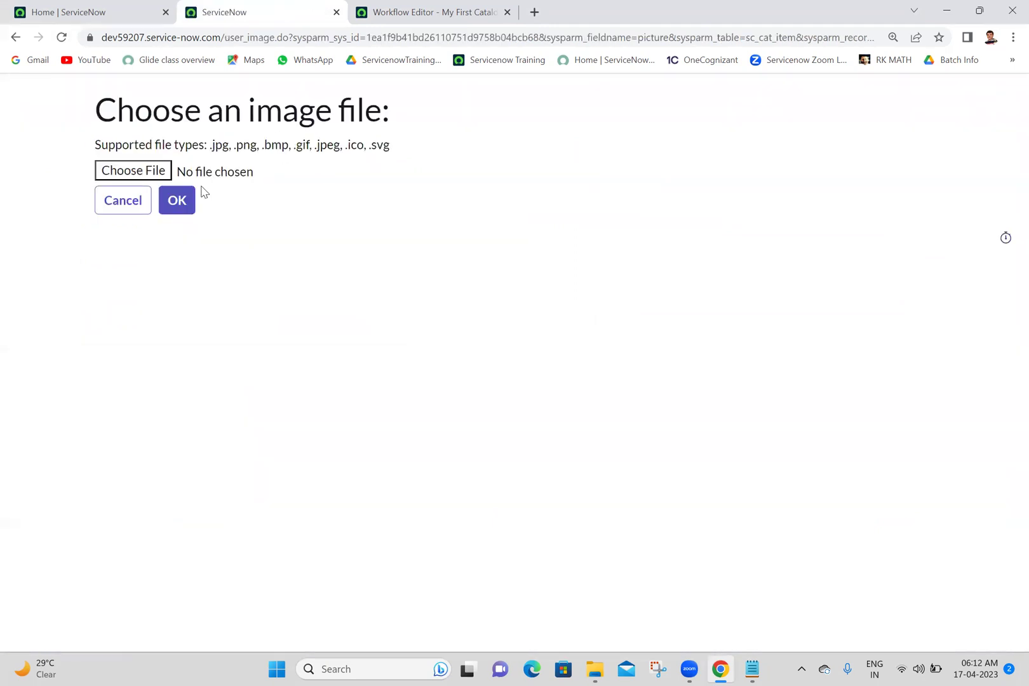
Browse the Downloads, Desktop and Pictures folders with all file types shown for a suitable catalog item picture, and leave without choosing one.
click(152, 172)
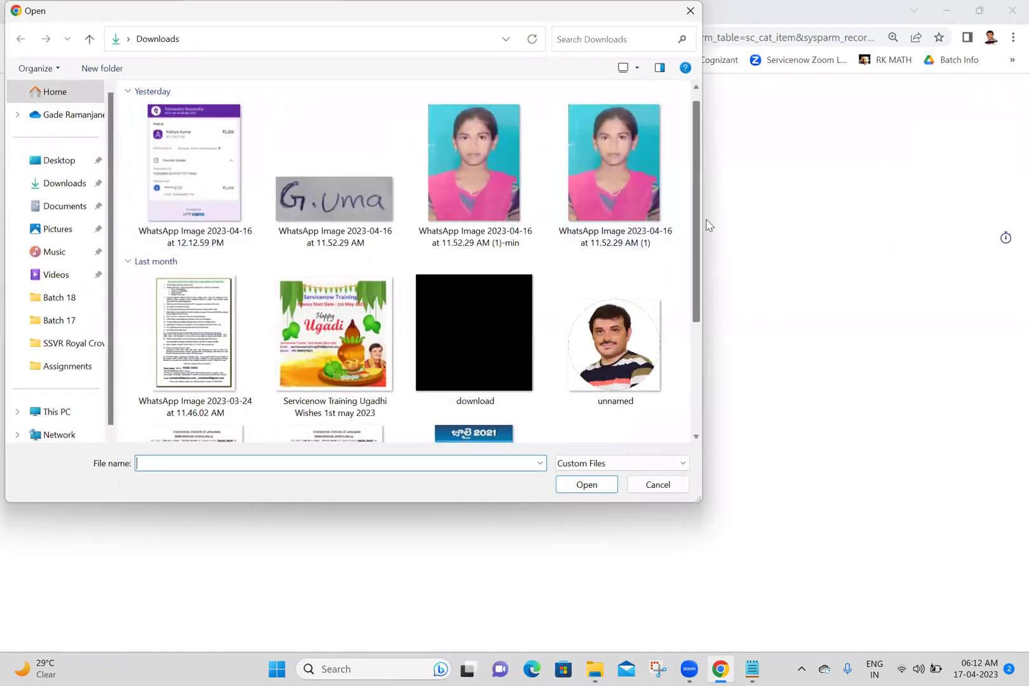
drag(697, 232, 695, 352)
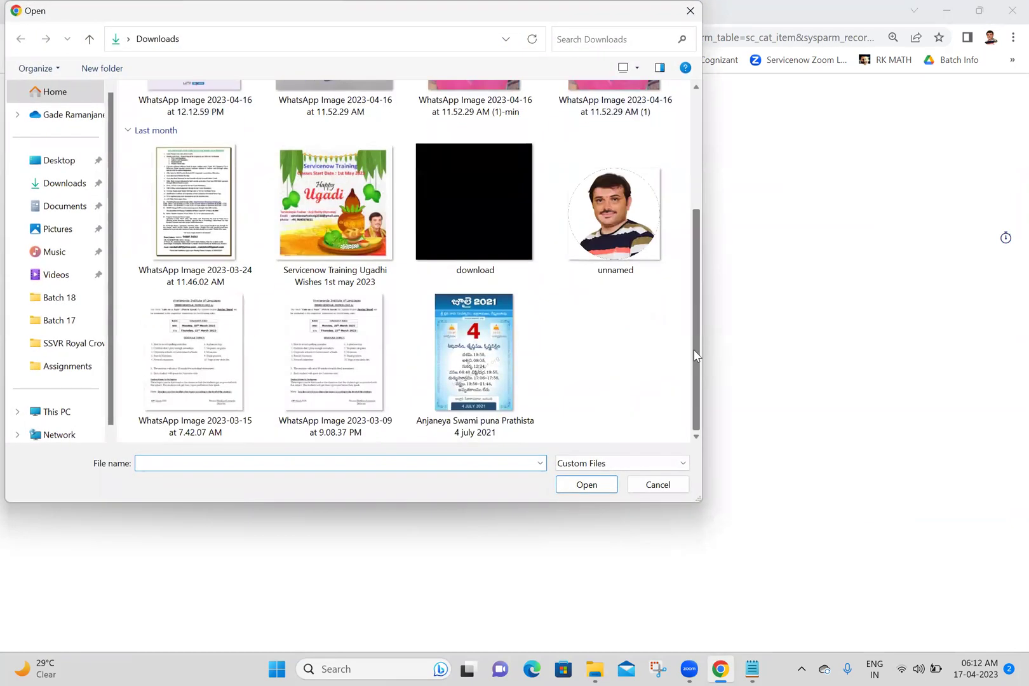
scroll(683, 294, up, 3)
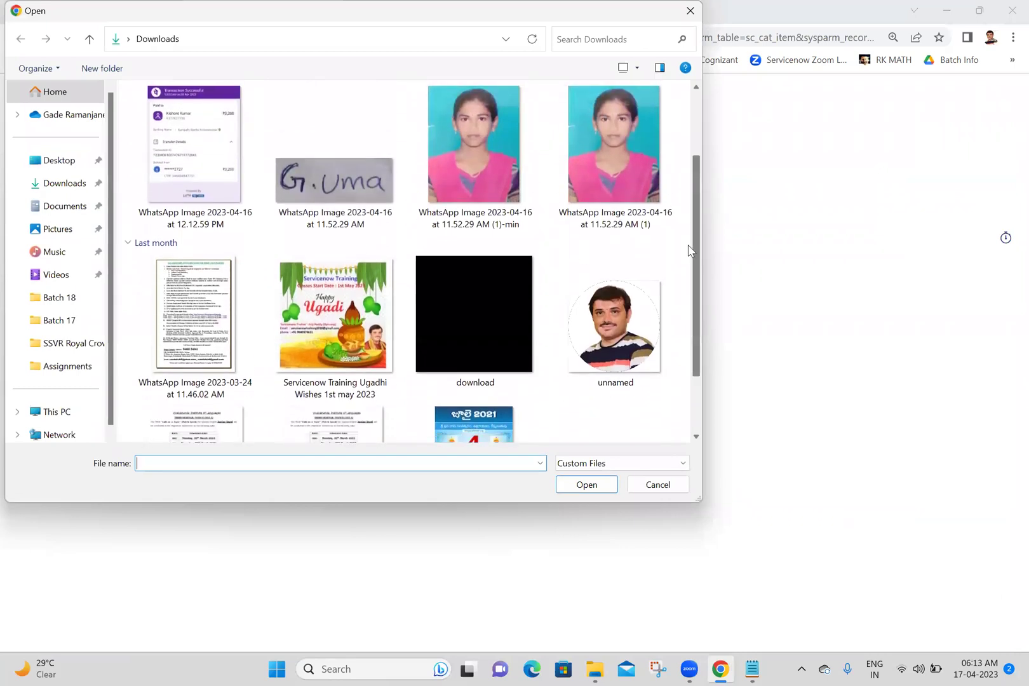
scroll(689, 286, down, 3)
click(578, 463)
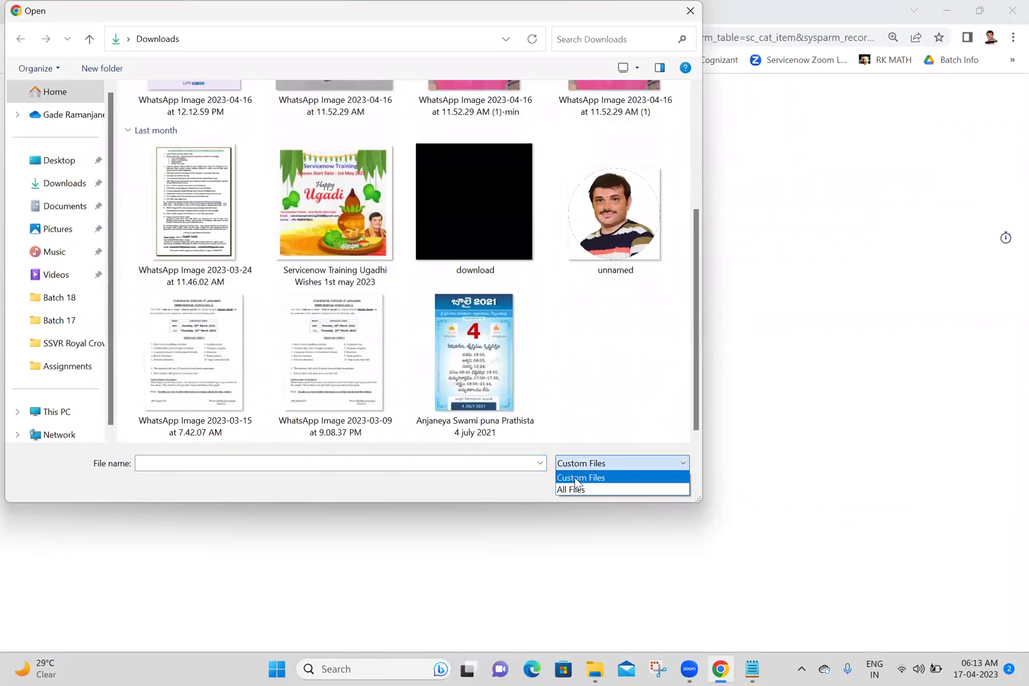
click(567, 490)
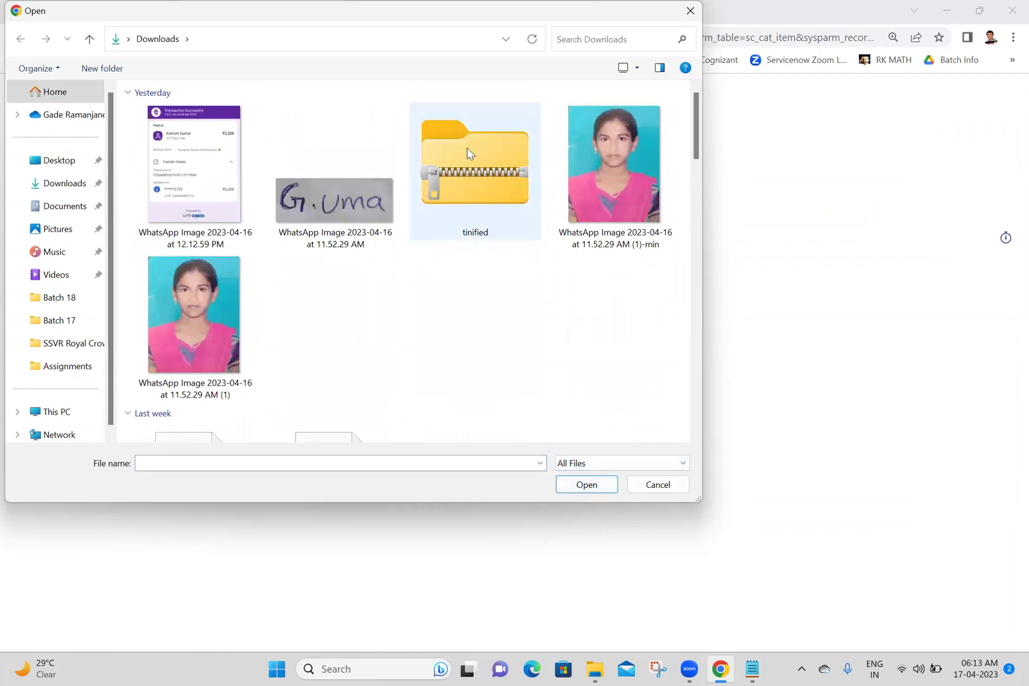
drag(696, 125, 671, 444)
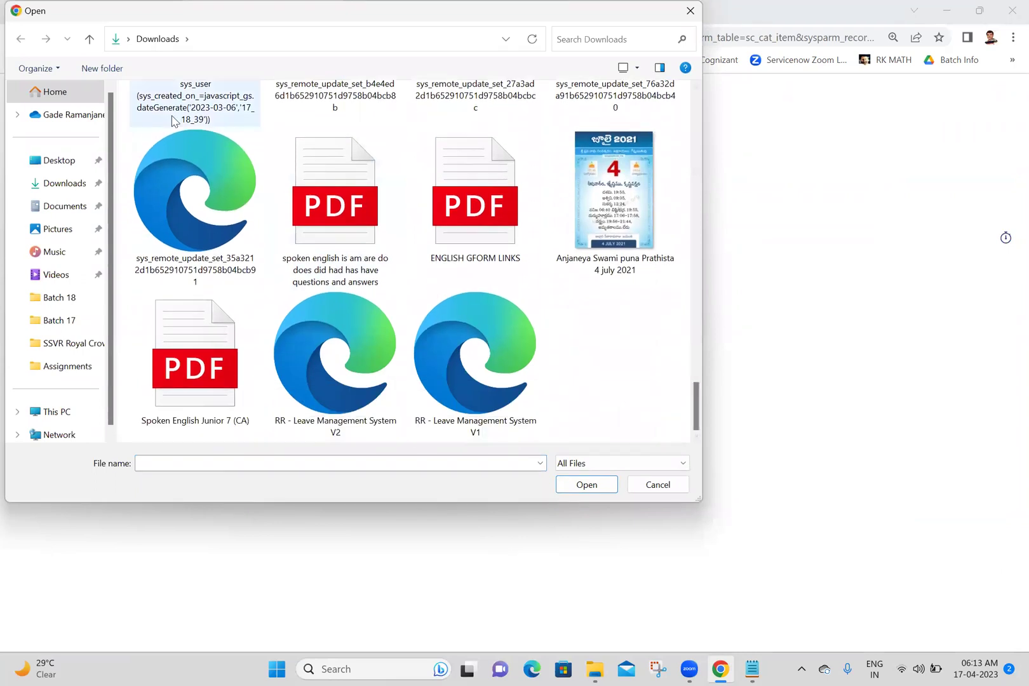
click(66, 167)
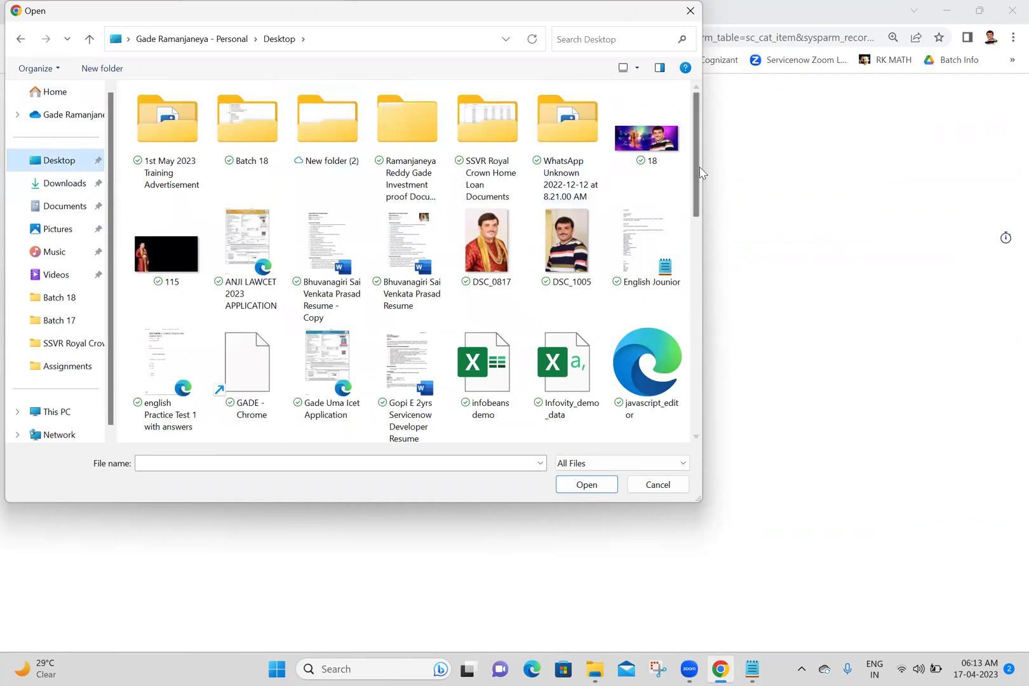
drag(698, 166, 693, 395)
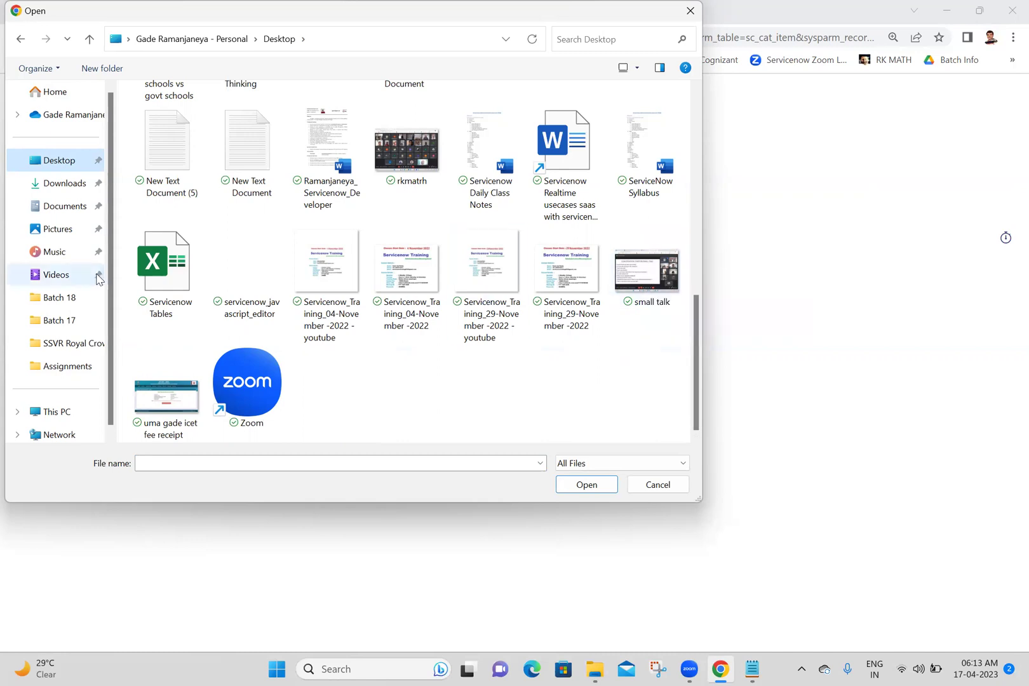
click(60, 227)
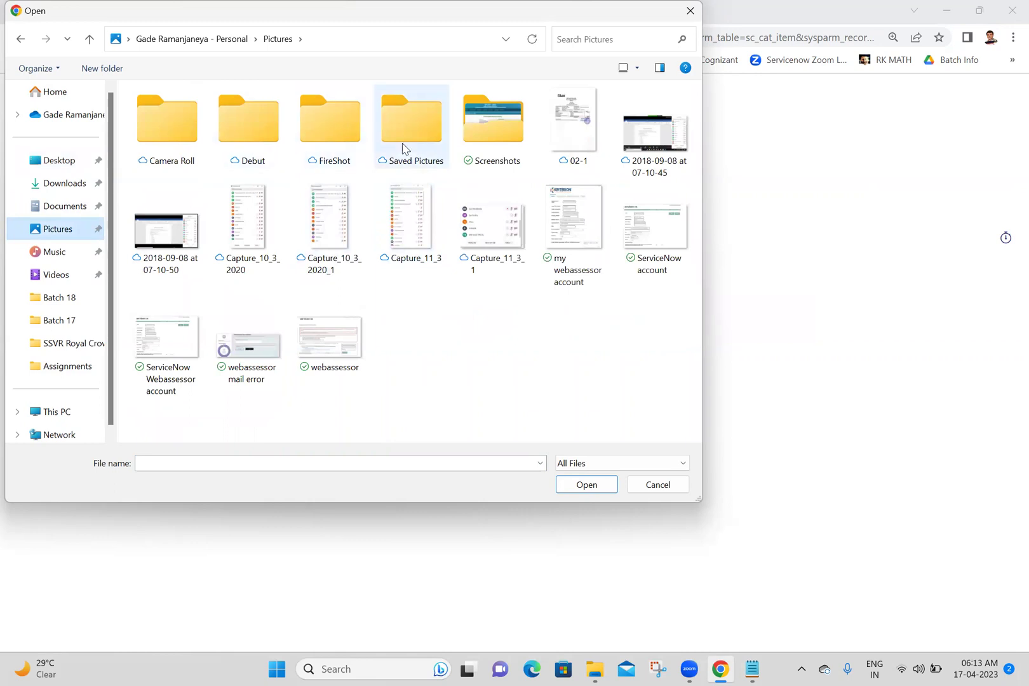
click(690, 11)
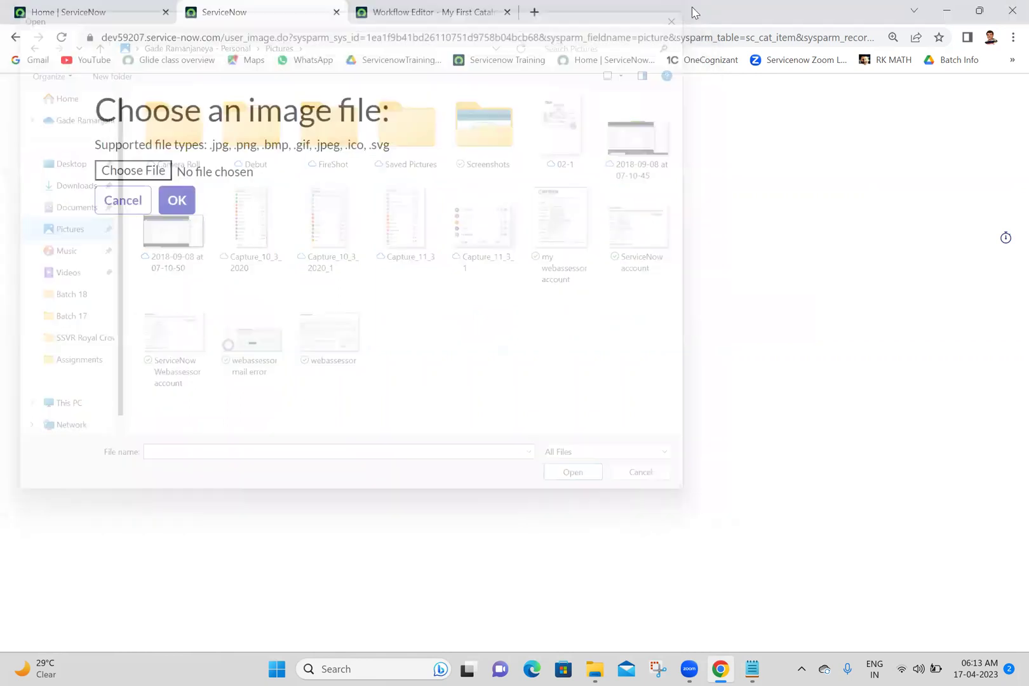
Search the web for "sample images" in a new browser tab.
click(534, 12)
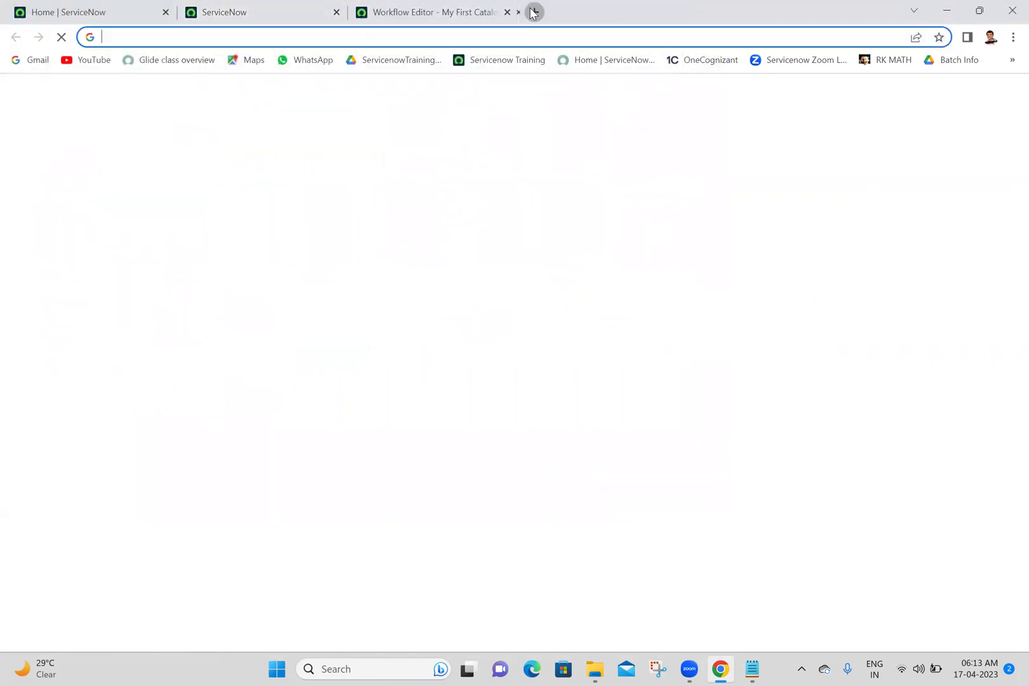
click(507, 43)
text(sam)
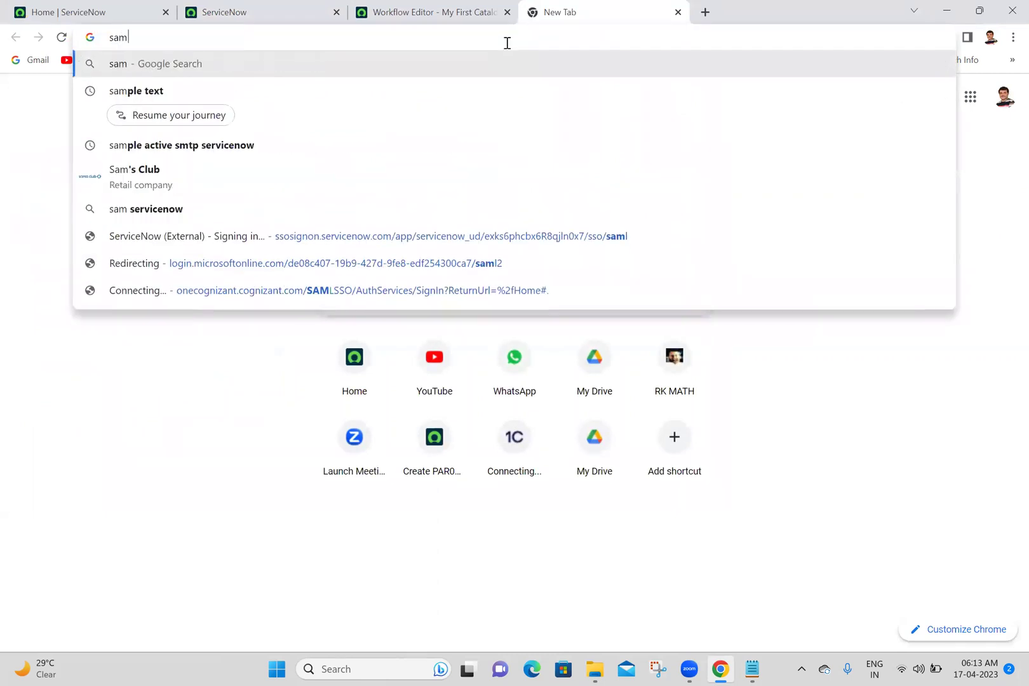
text(ple images)
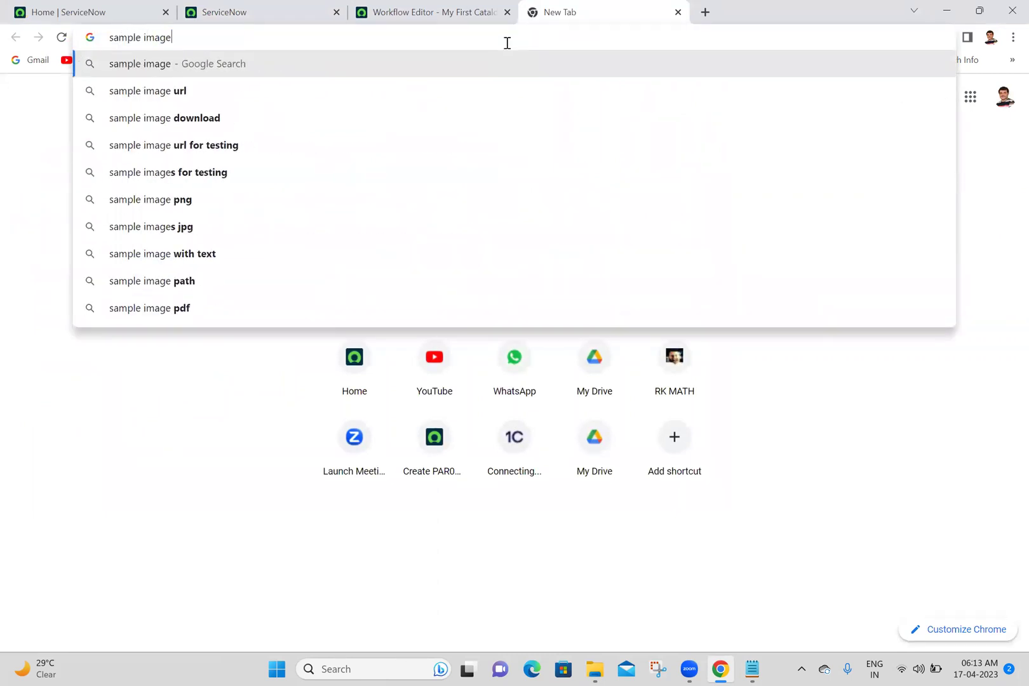
key(Return)
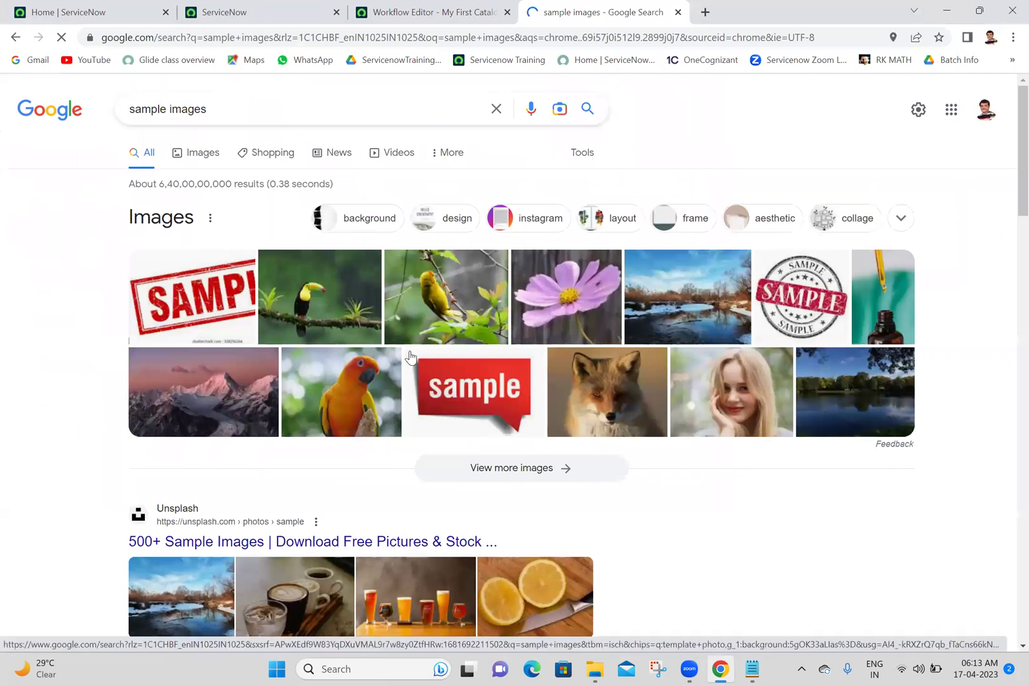
Save the red "sample" speech-bubble image as download in the Downloads folder, replacing the existing file, and close the search results.
right_click(472, 395)
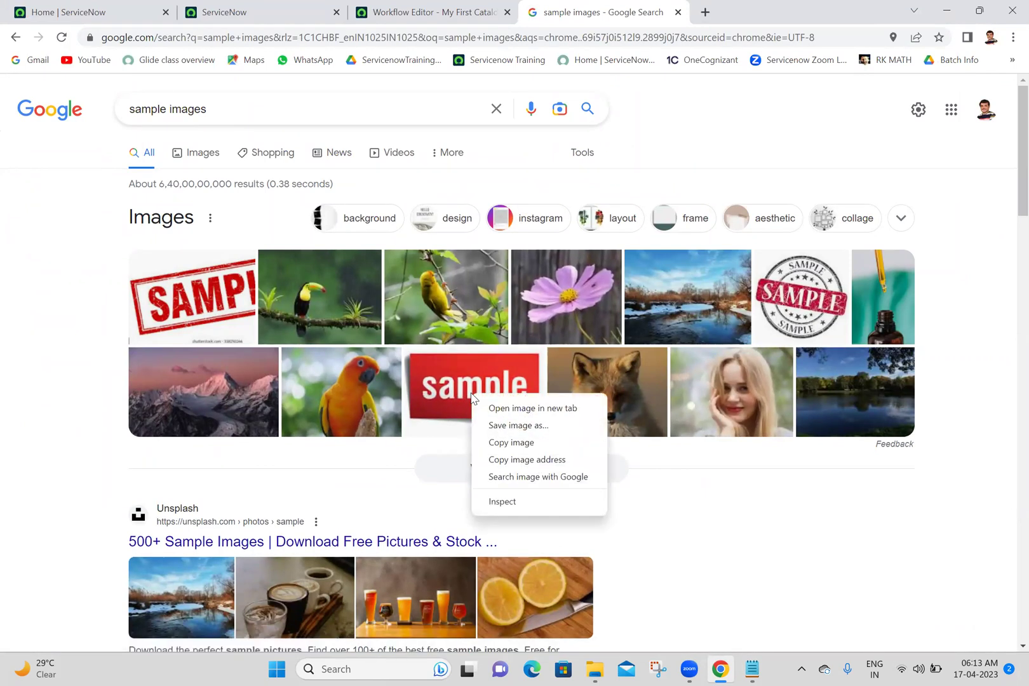
click(531, 425)
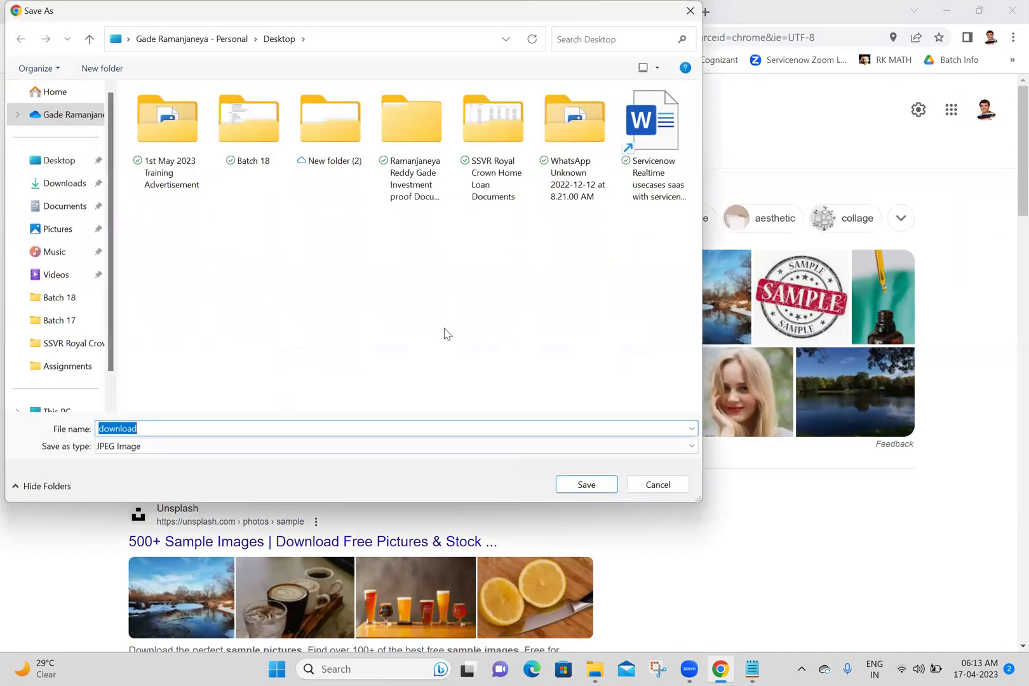
click(63, 183)
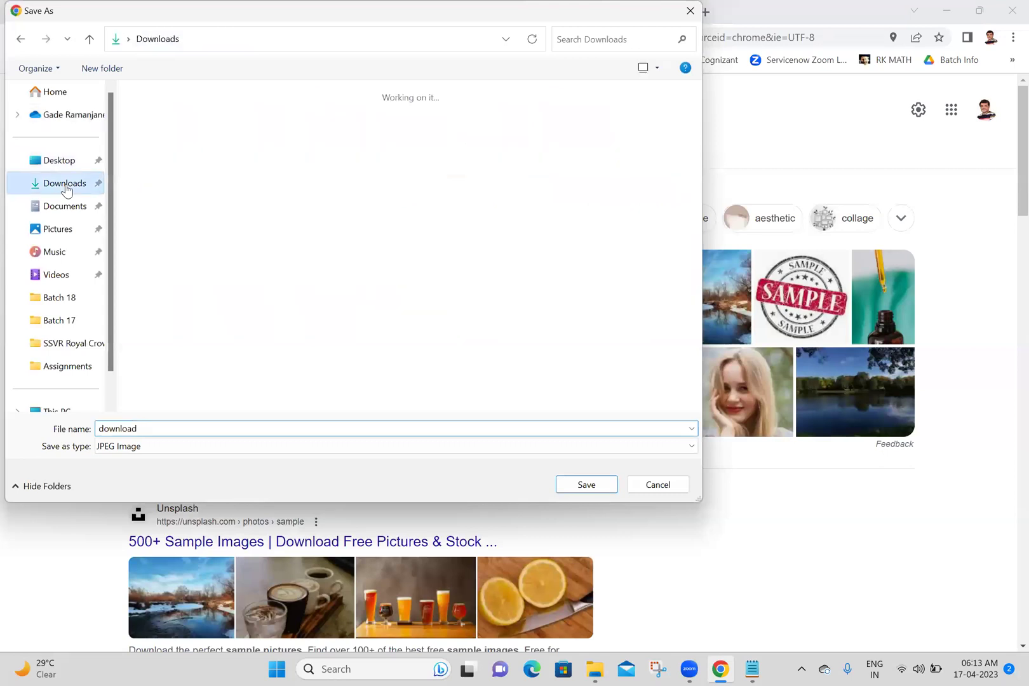
click(557, 485)
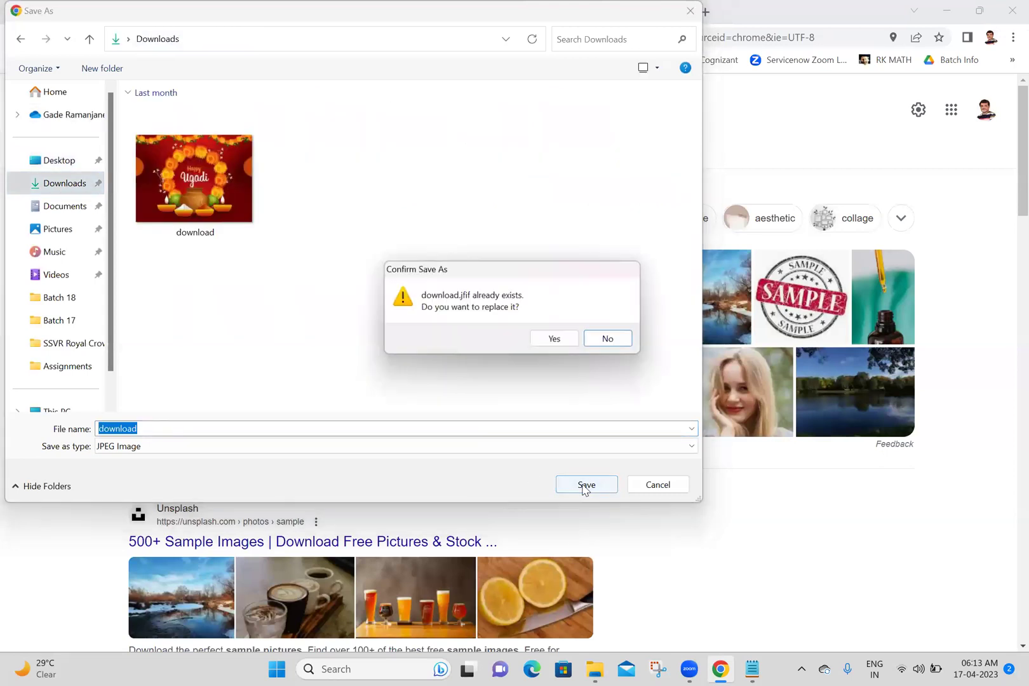
click(556, 340)
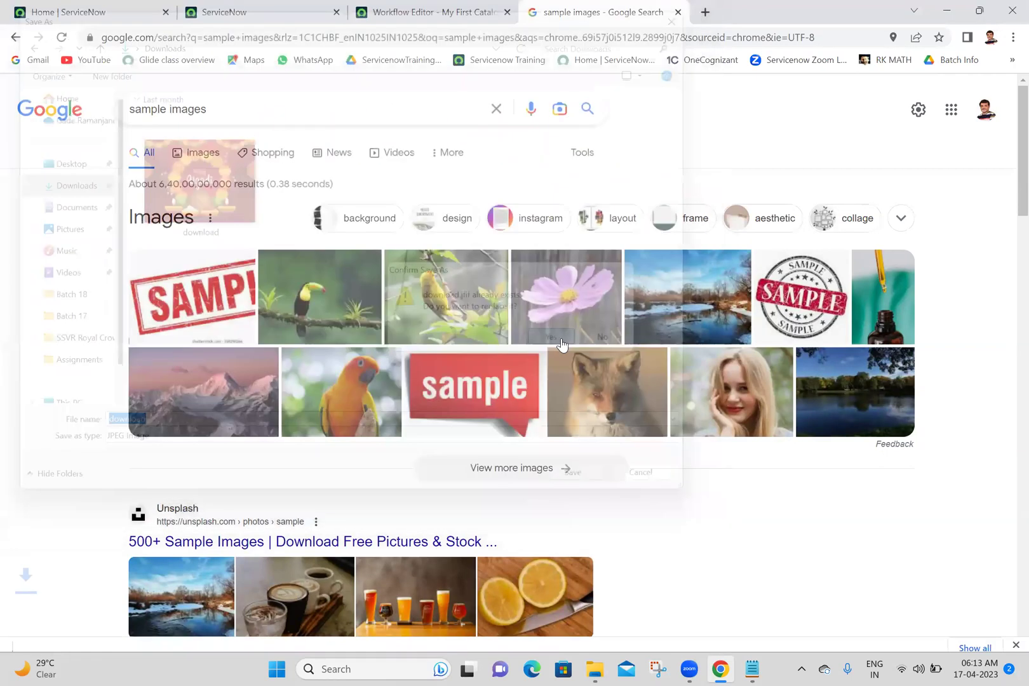
click(677, 12)
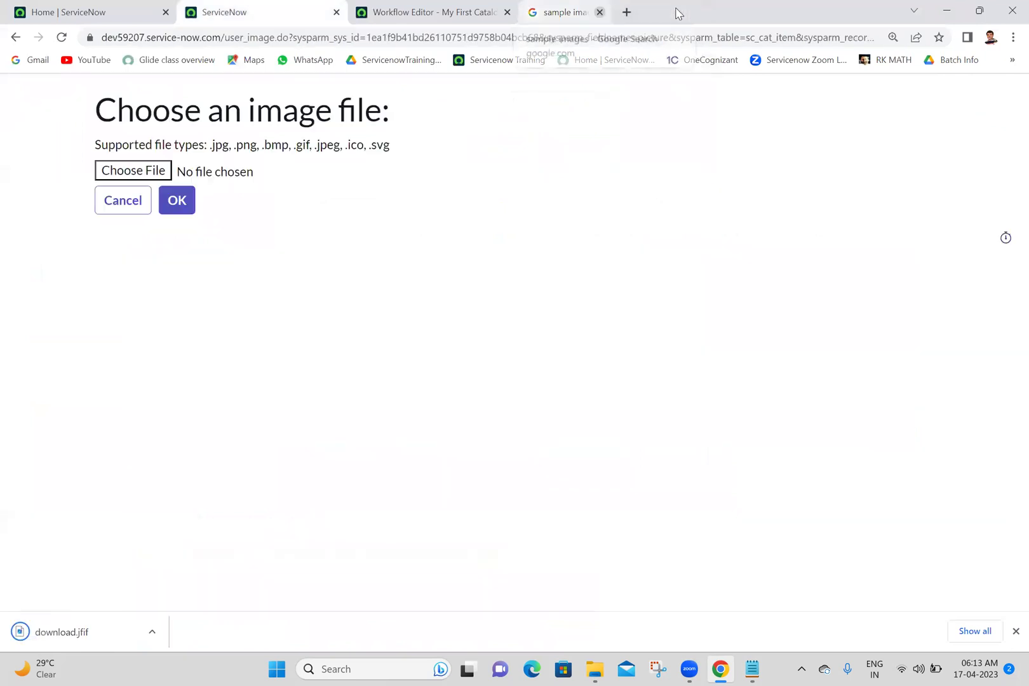
Upload "Anjaneya Swami puna Prathista 4 july 2021.png" from Downloads as the catalog item's picture and check it on the form.
click(133, 171)
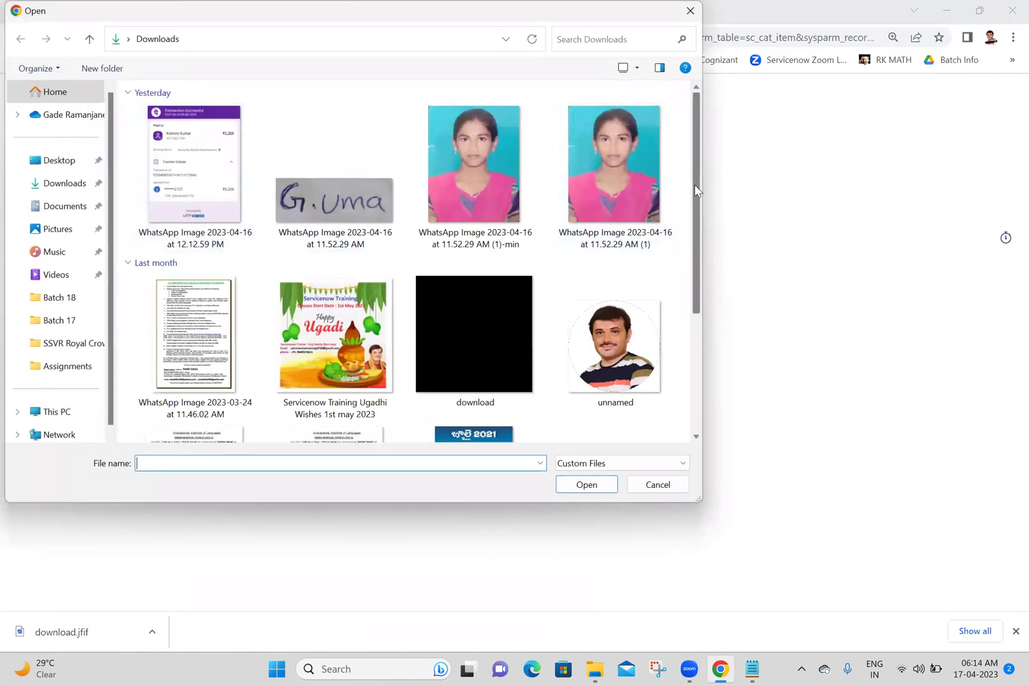
scroll(695, 184, down, 3)
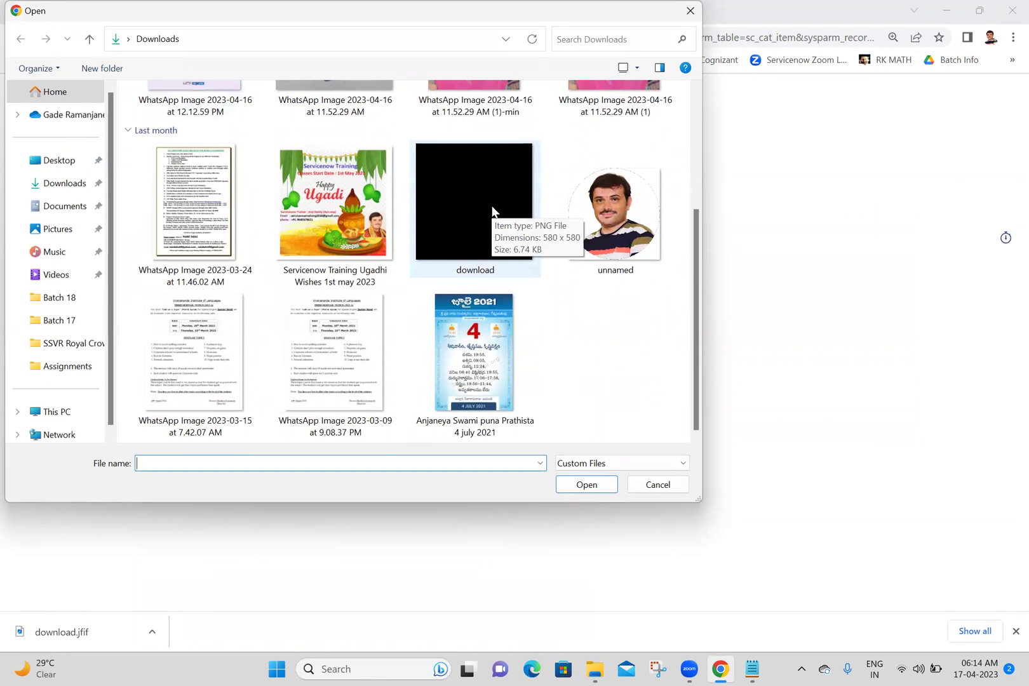
double_click(499, 346)
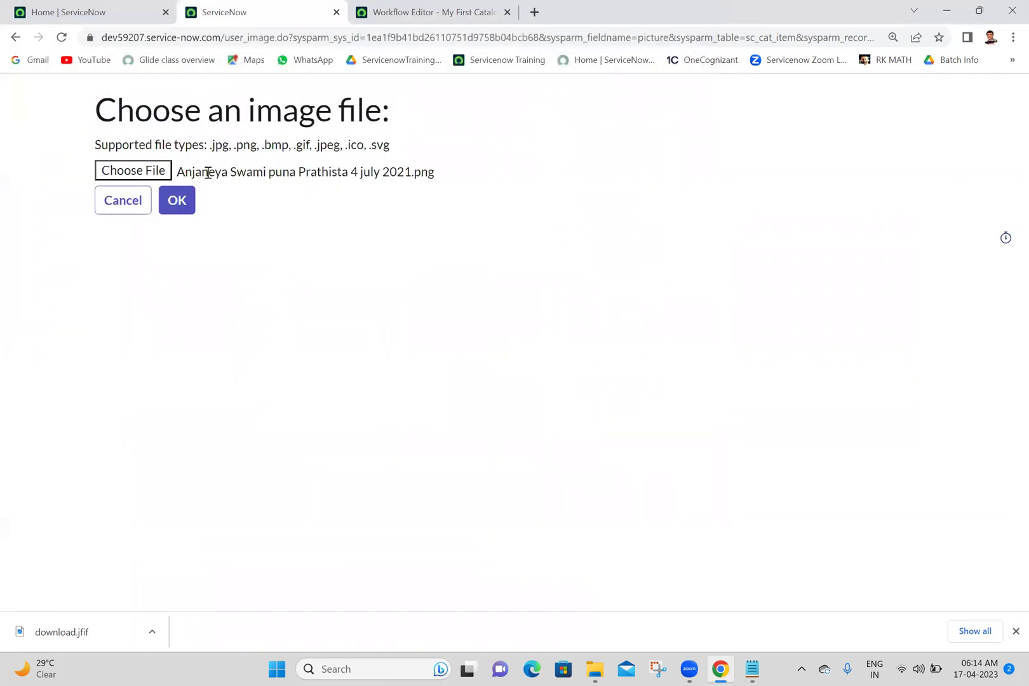
click(179, 215)
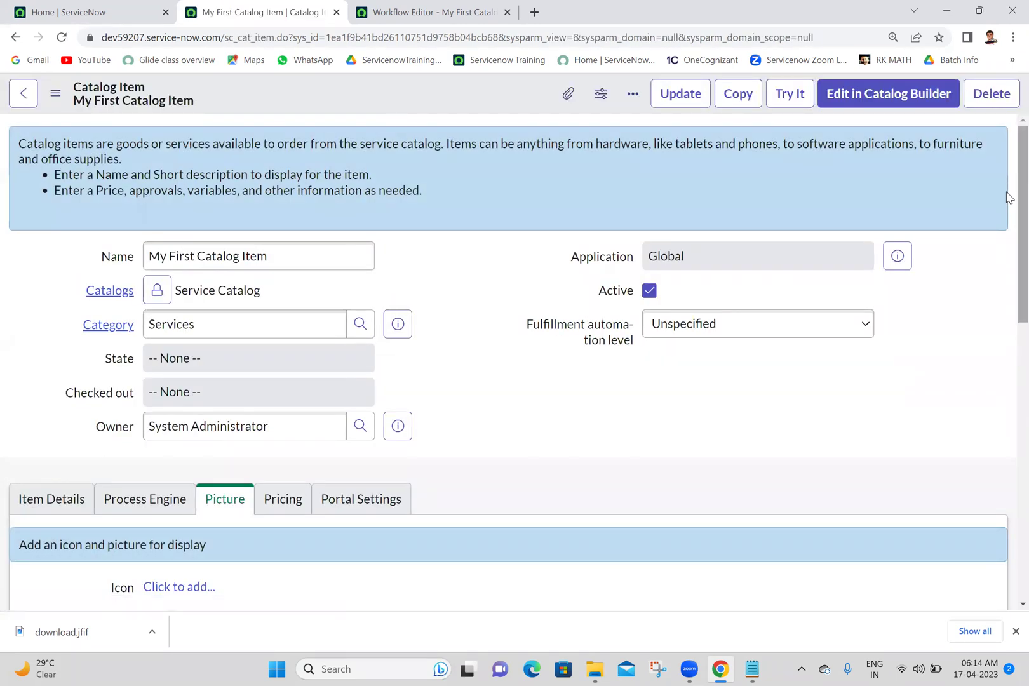
scroll(1009, 254, down, 3)
scroll(1008, 299, down, 2)
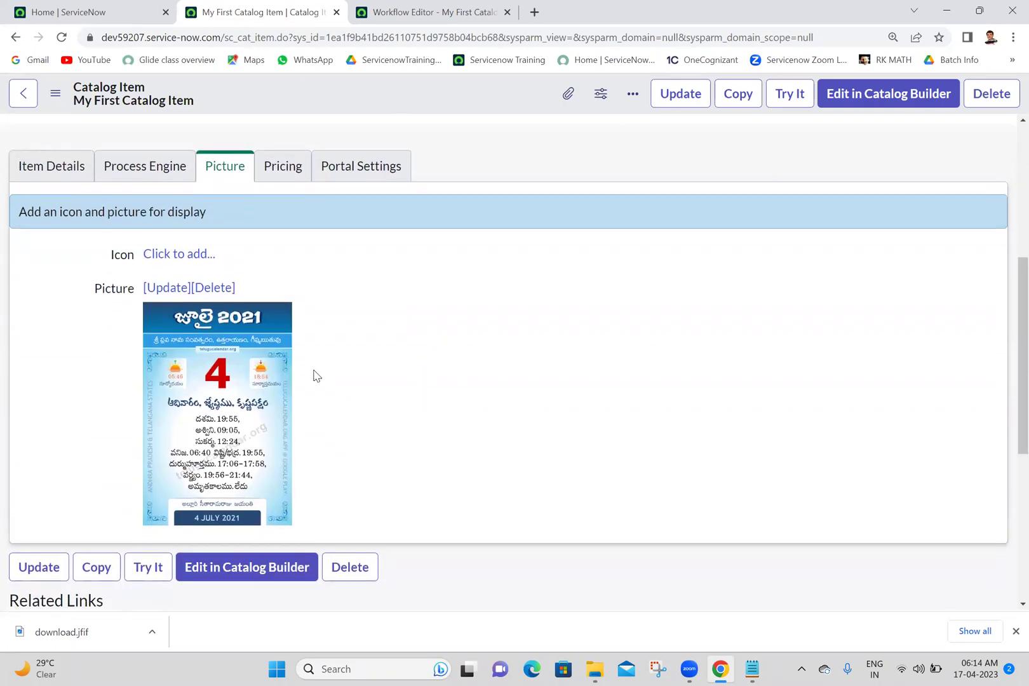
Set the catalog item's price to $10.00 and its recurring price to $1.00, and choose a recurring price frequency.
click(287, 170)
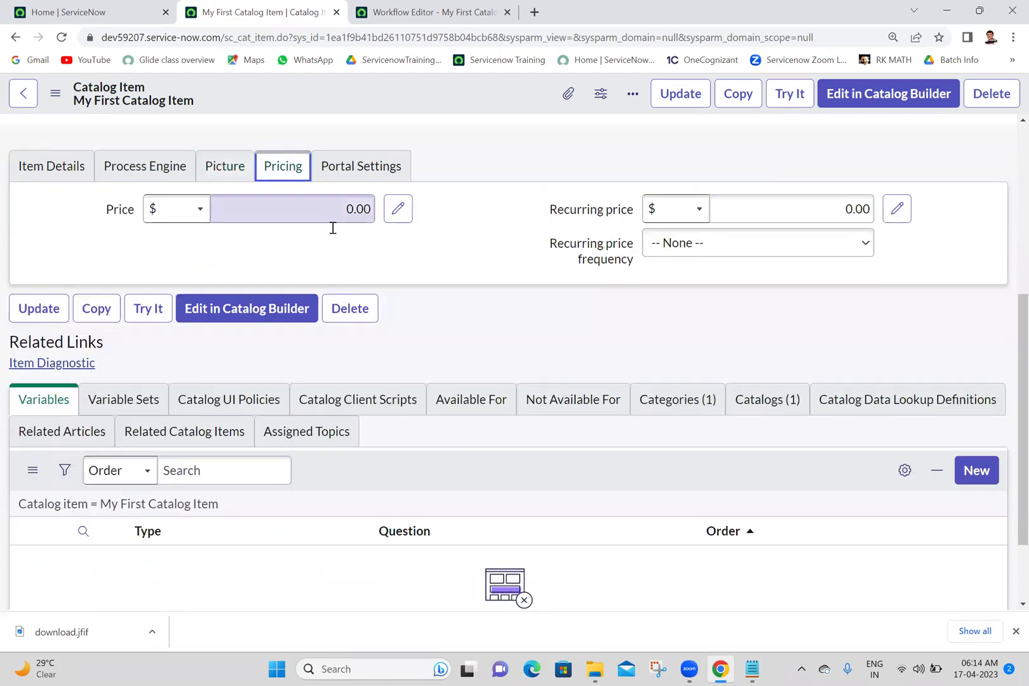
click(337, 209)
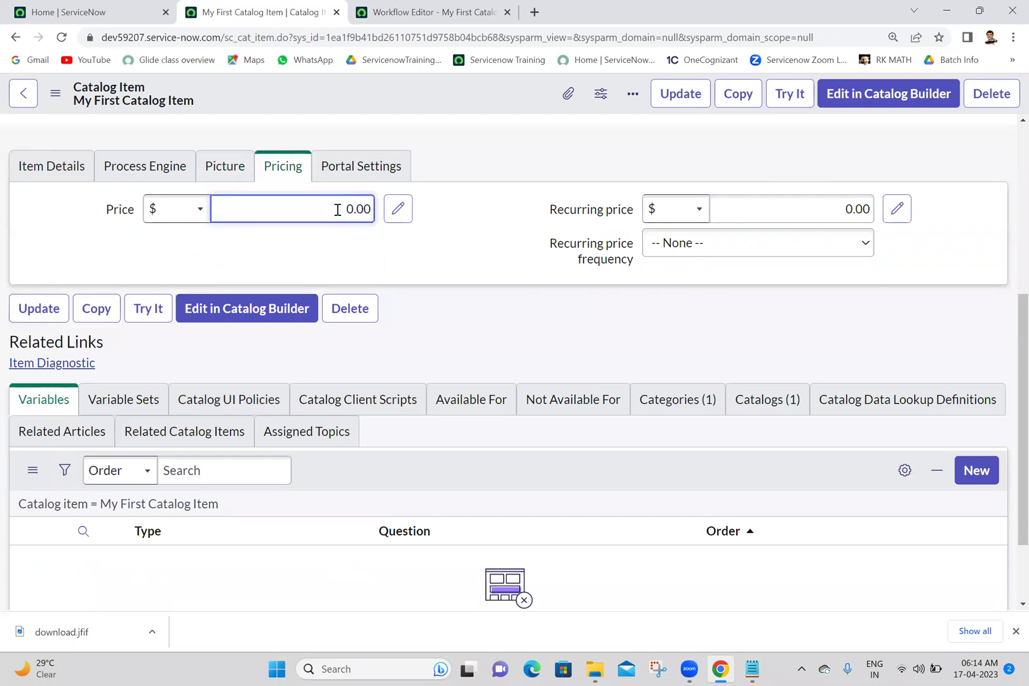
text(1)
click(816, 212)
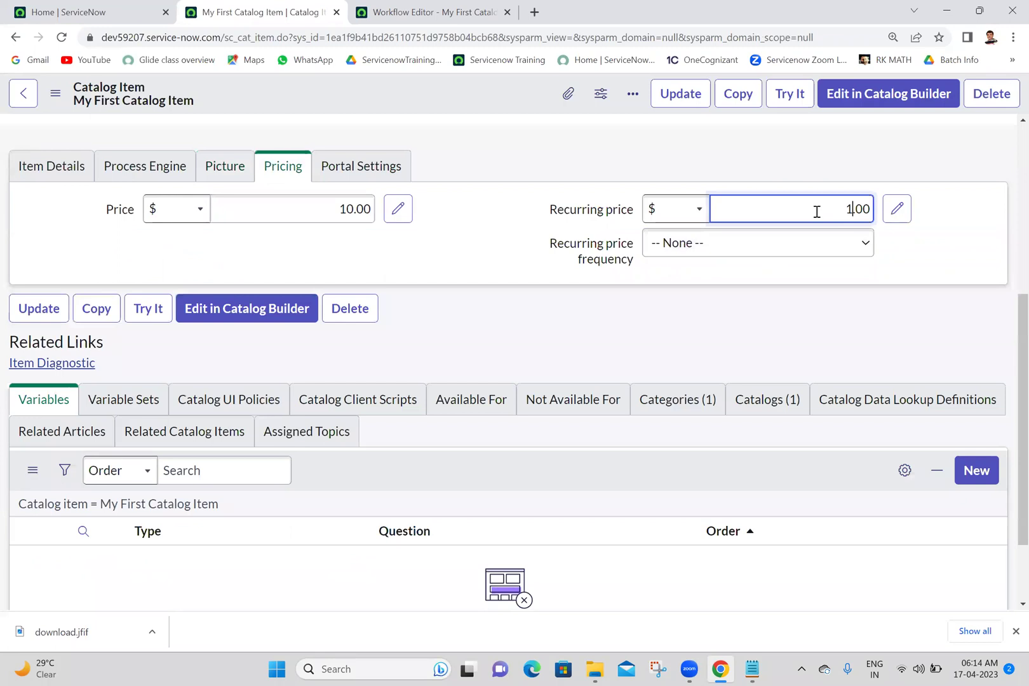
click(581, 144)
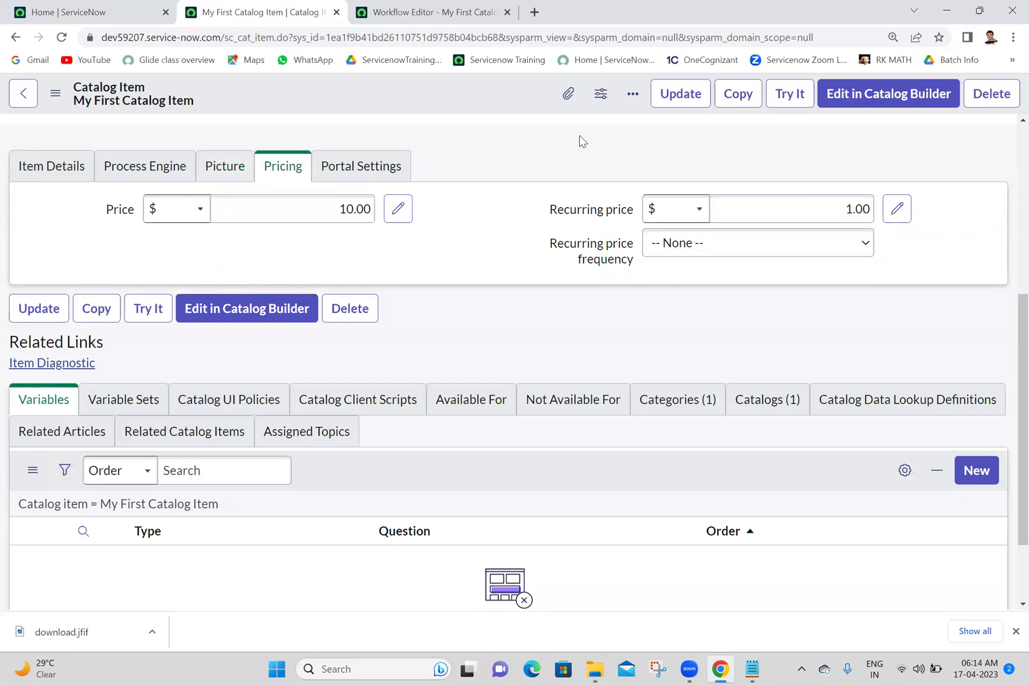
click(675, 247)
click(677, 282)
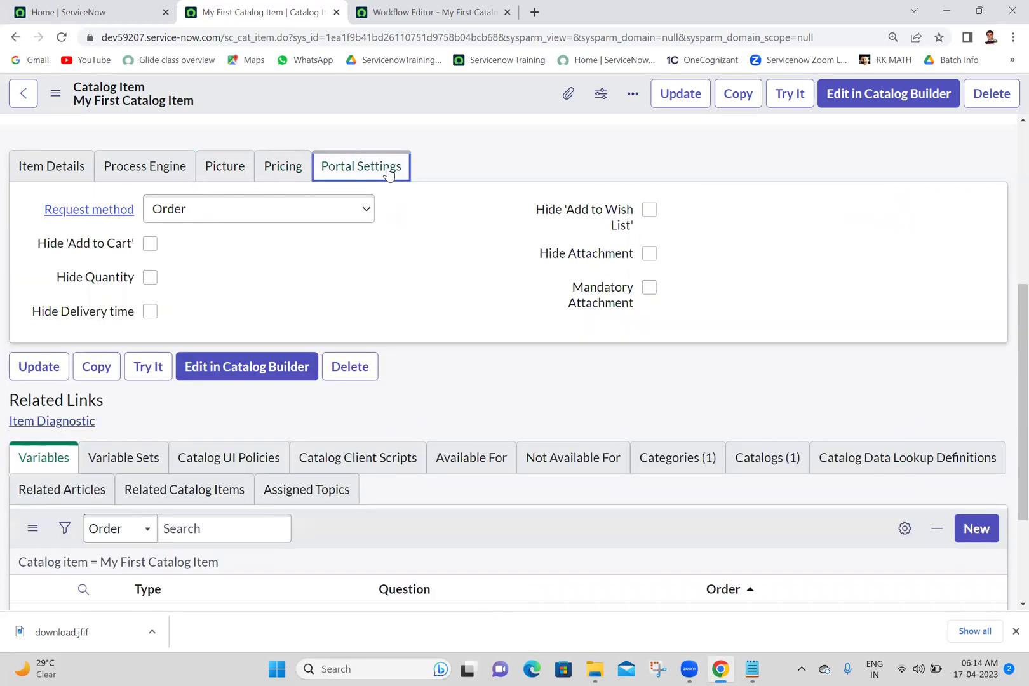
Save the catalog item record and review its form down to the Variables related list.
right_click(420, 96)
click(430, 104)
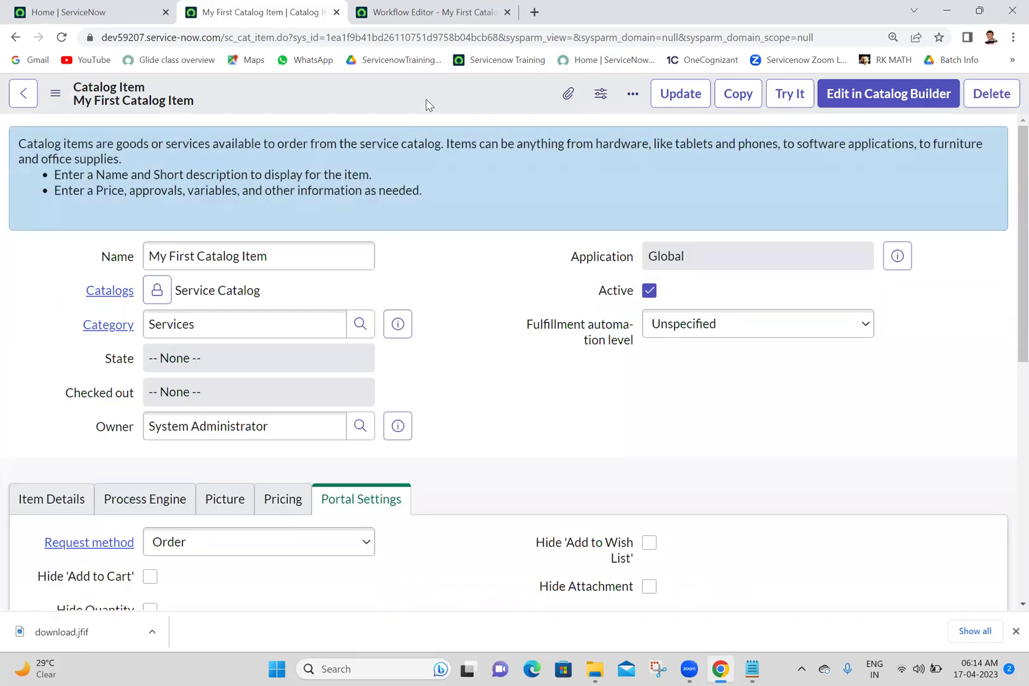
scroll(1009, 282, down, 1)
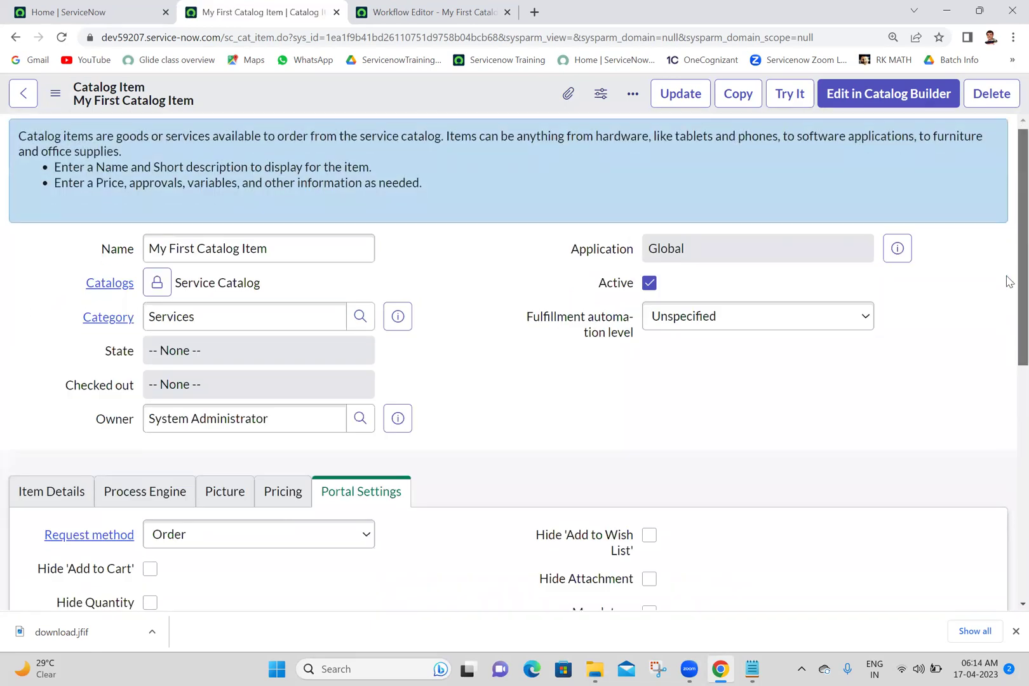
scroll(1010, 281, down, 8)
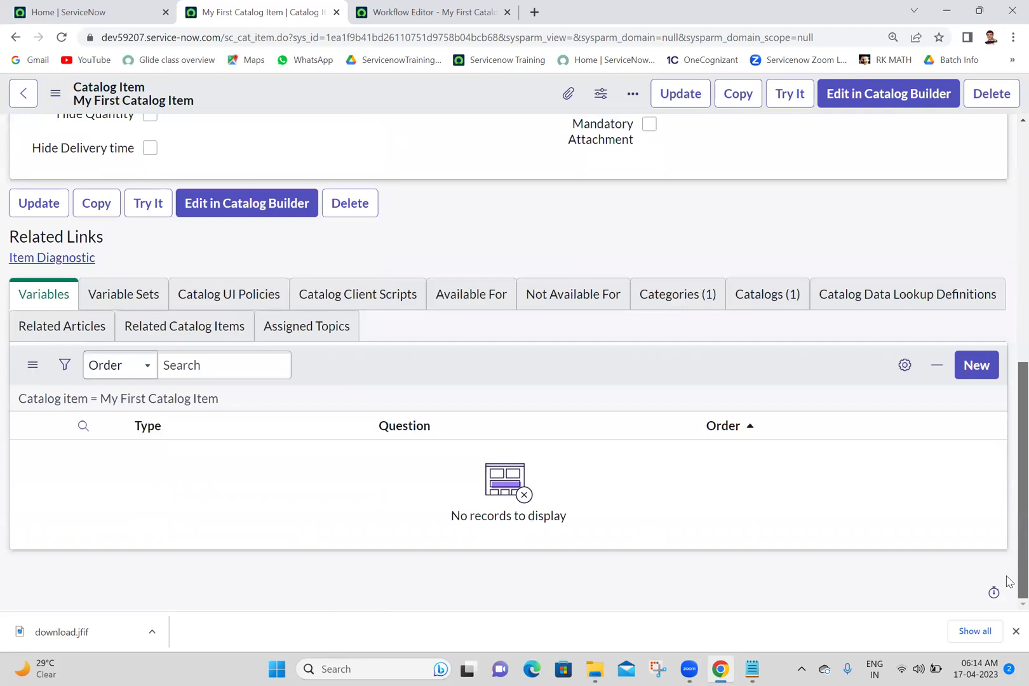
scroll(1008, 581, up, 10)
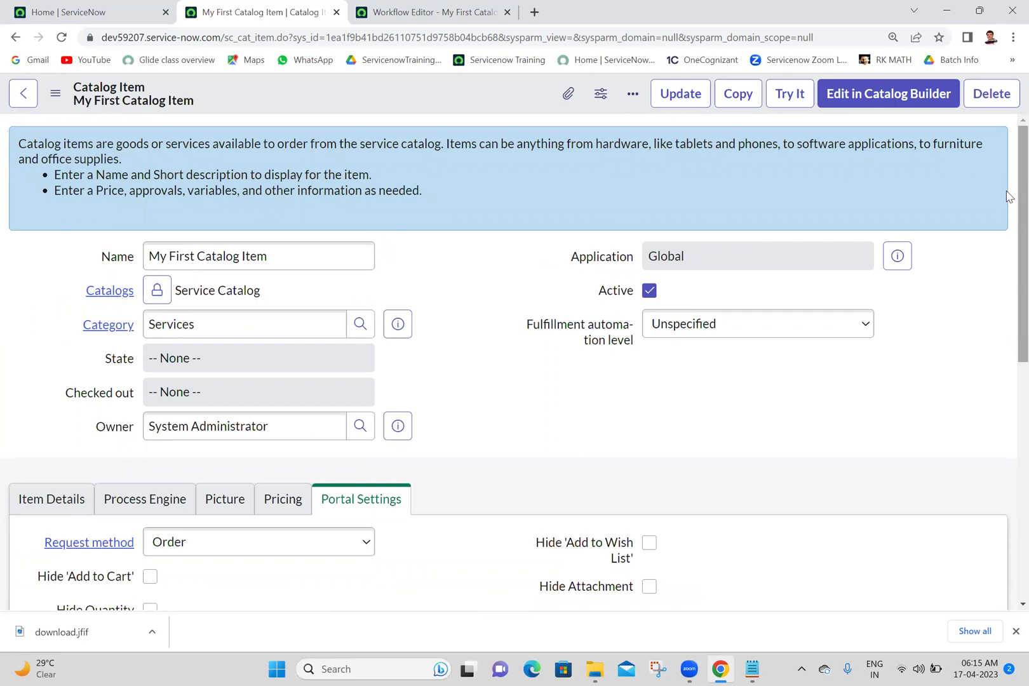
Switch to the Batch 18 notes in Notepad and copy the earlier list of variable types from Checkbox to Container Split.
click(752, 669)
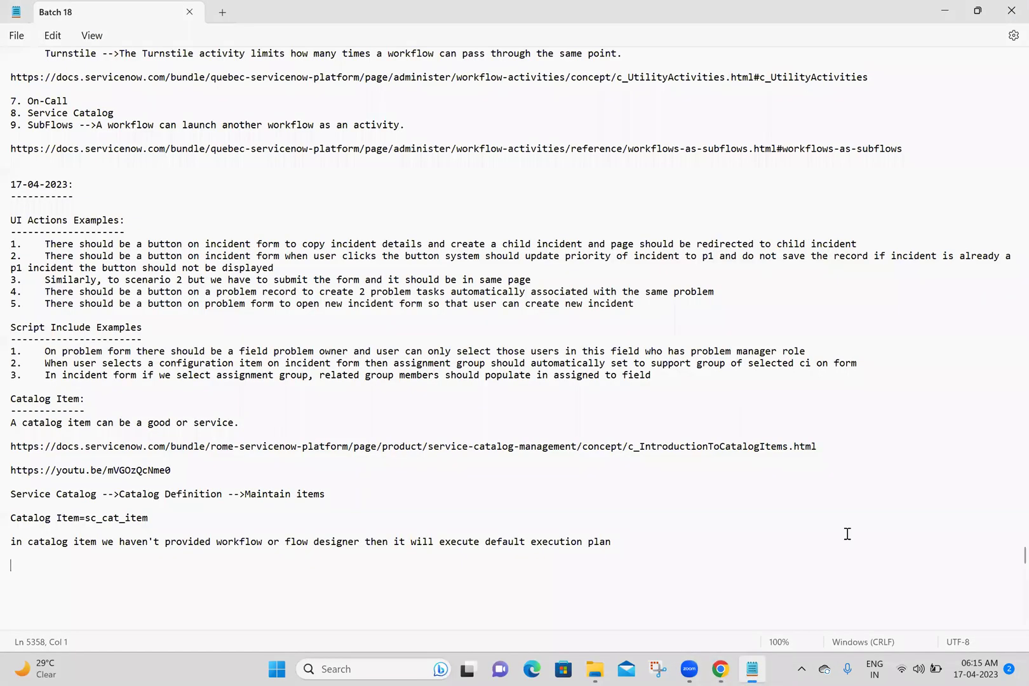
scroll(1010, 553, up, 3)
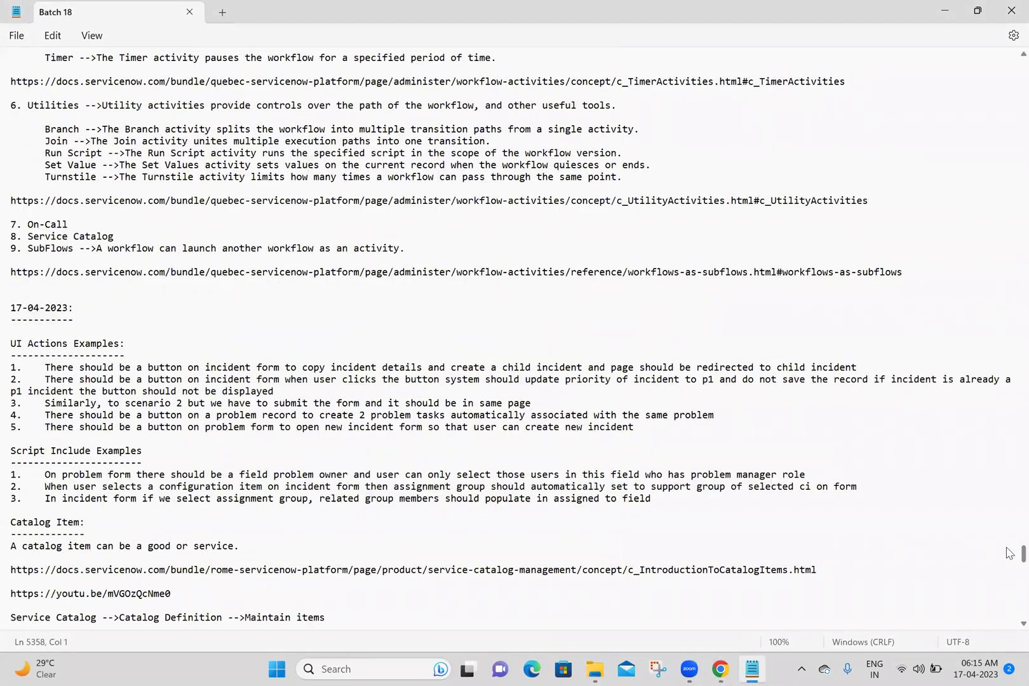
scroll(1009, 552, up, 10)
scroll(1009, 547, up, 15)
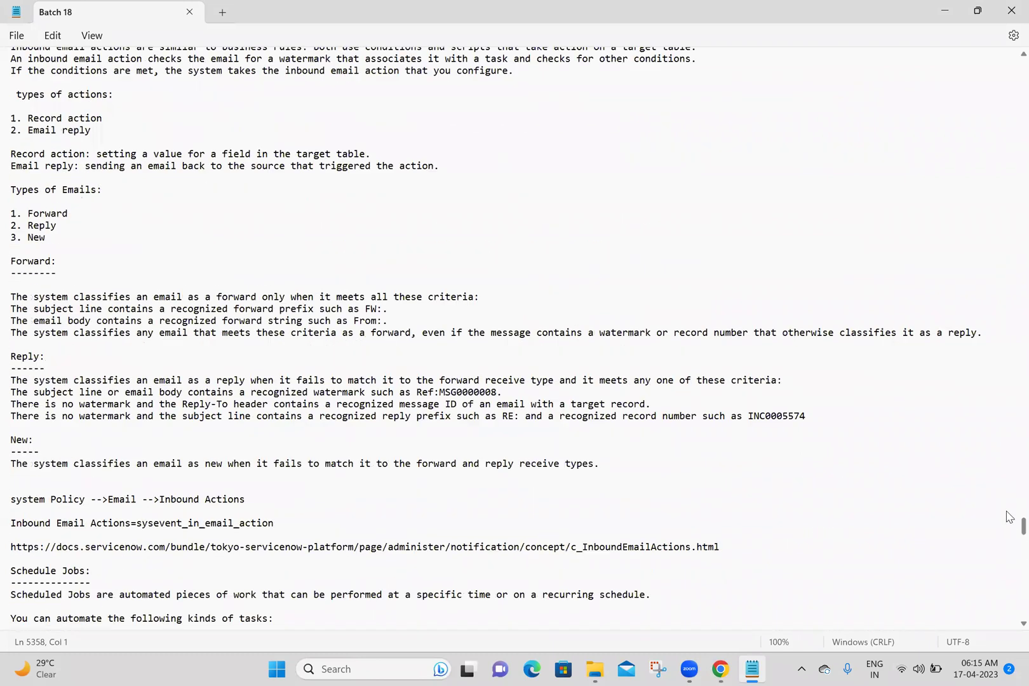
scroll(1010, 517, up, 10)
scroll(1009, 528, down, 20)
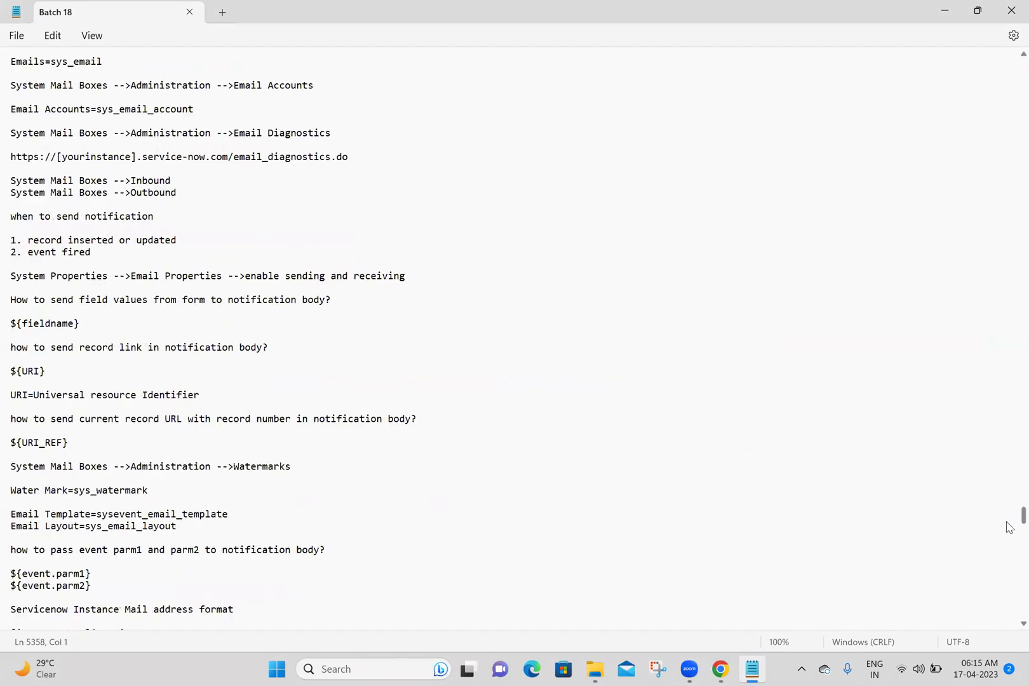
scroll(1010, 532, down, 20)
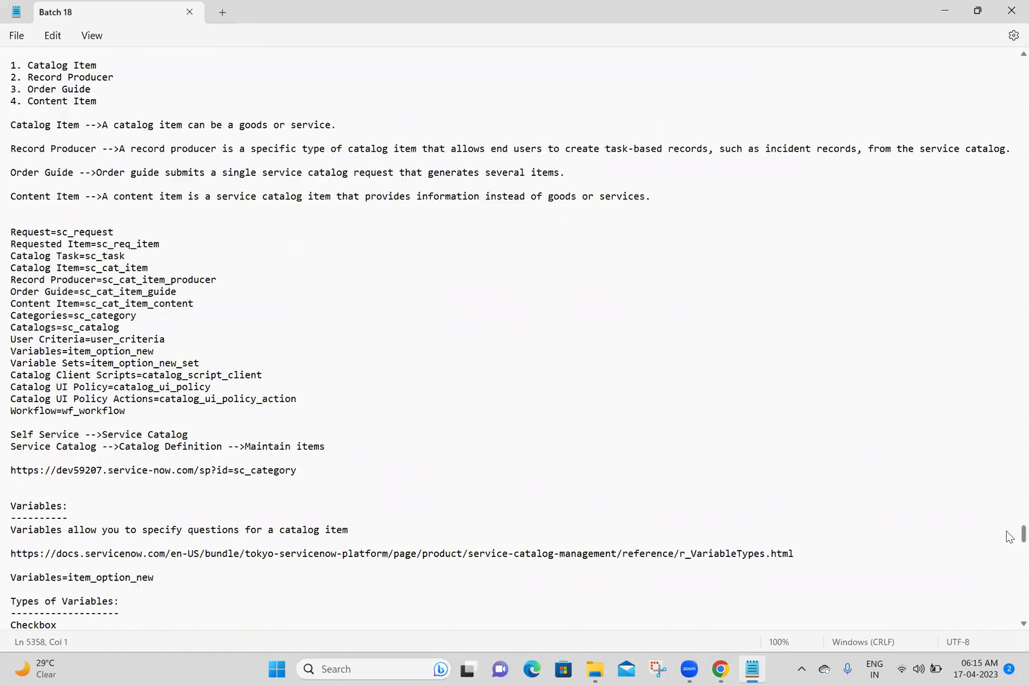
scroll(1009, 536, down, 12)
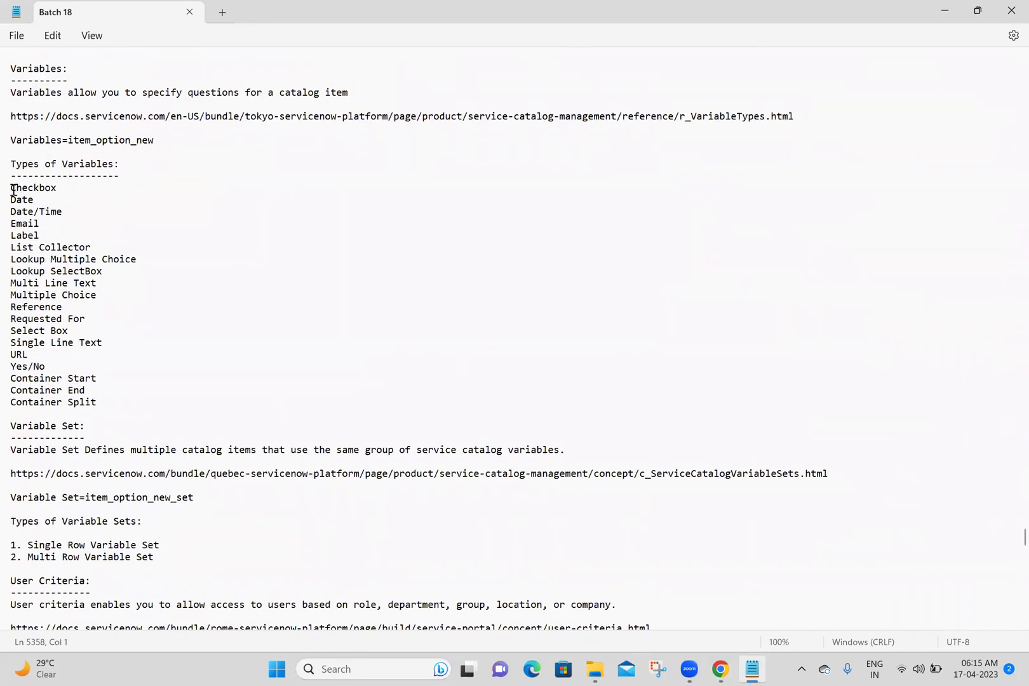
drag(12, 189, 109, 402)
key(ctrl+c)
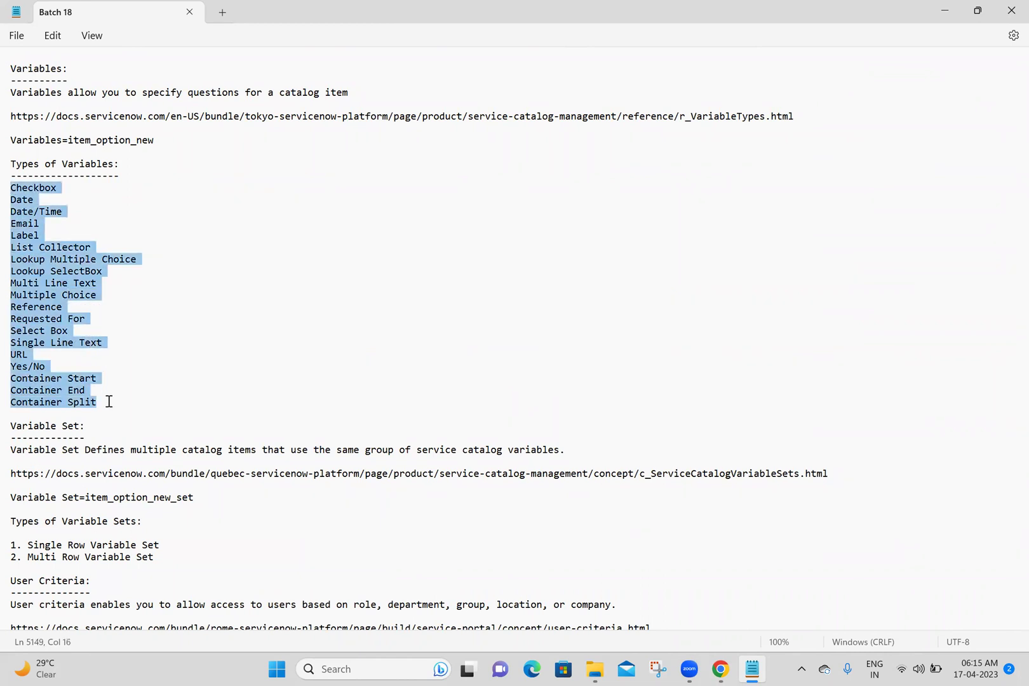
click(848, 322)
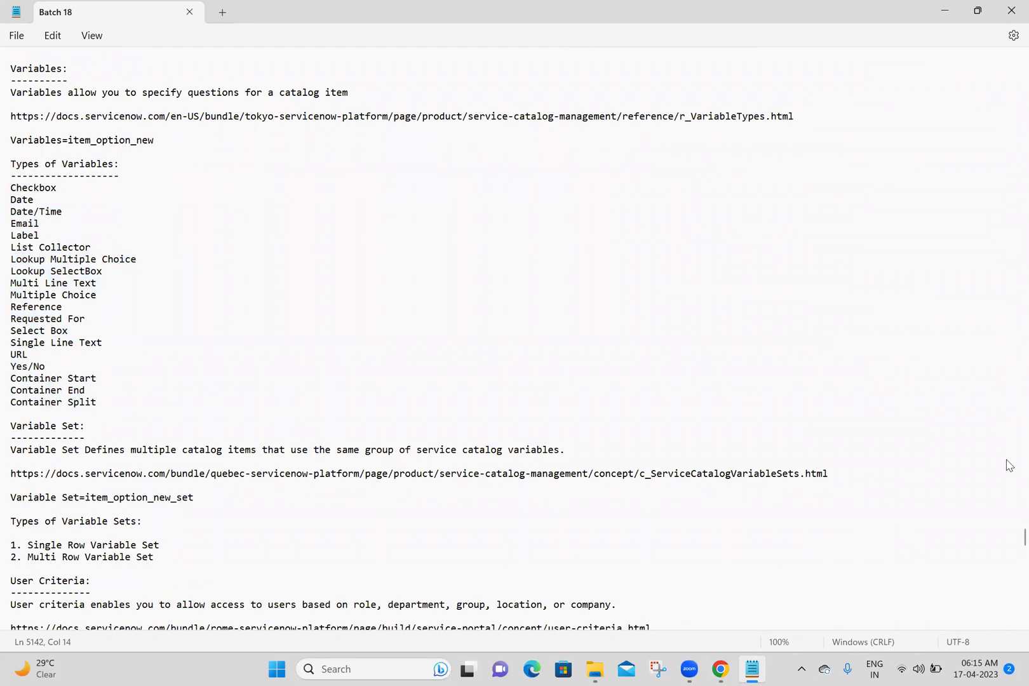
Paste the list of variable types below the default execution plan line at the end of the catalog item notes.
drag(1017, 540, 1008, 562)
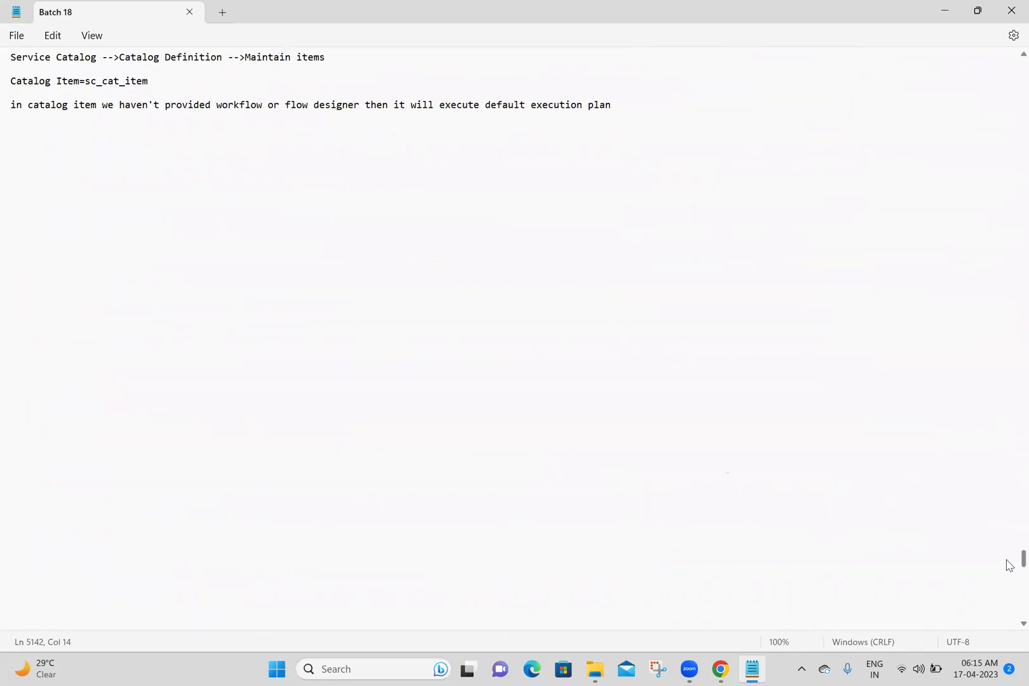
click(201, 134)
key(ctrl+v)
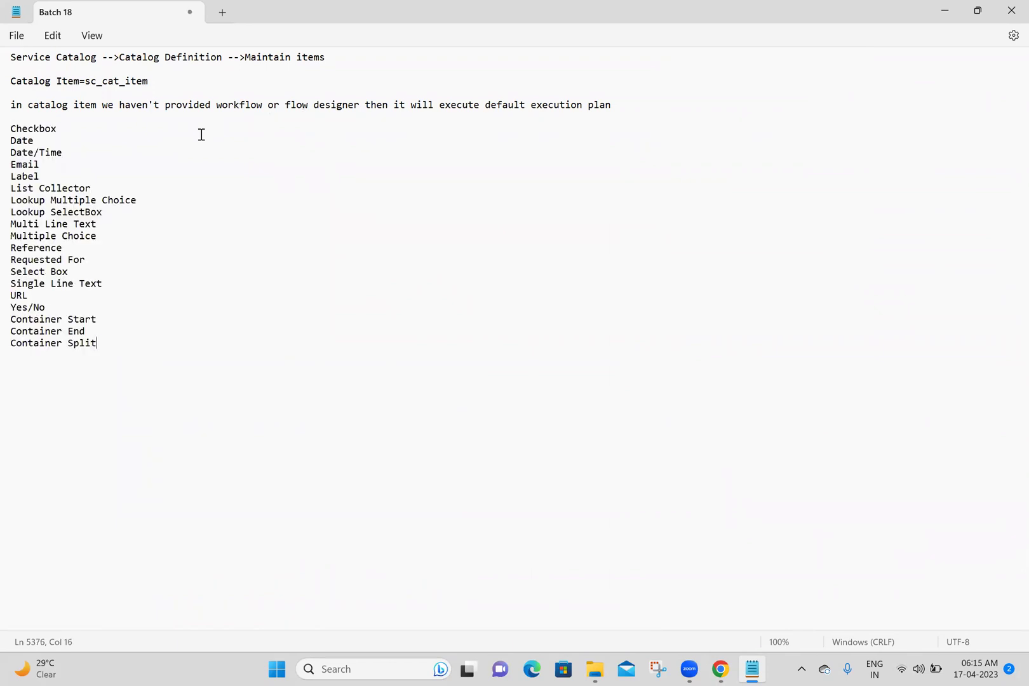
click(81, 126)
double_click(82, 126)
click(81, 126)
double_click(81, 126)
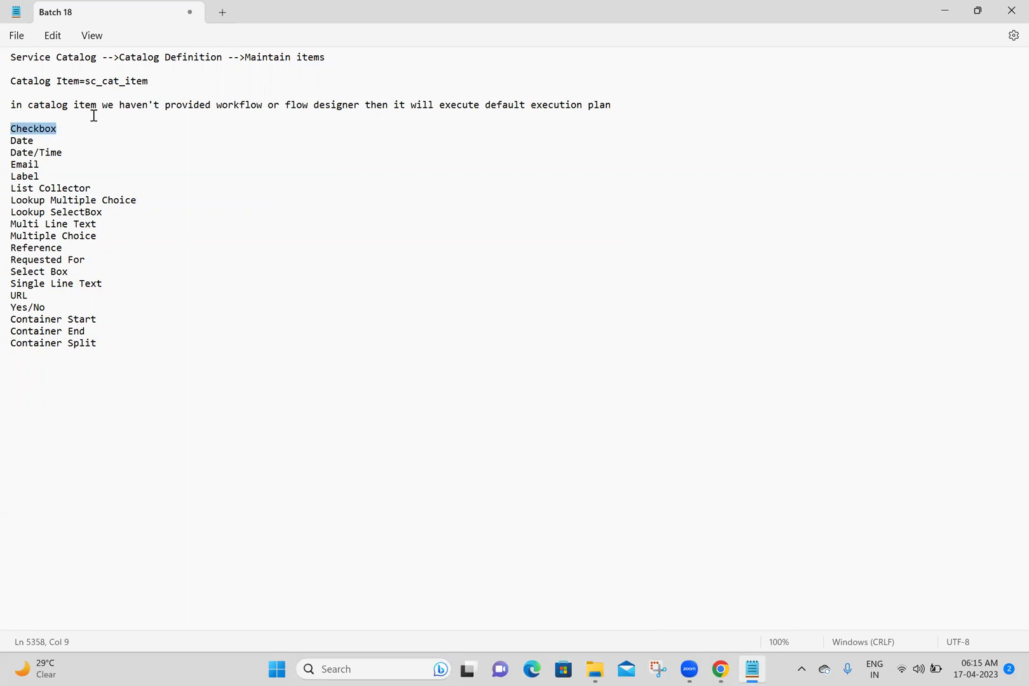
Cut the Checkbox entry from the pasted list of variable types.
click(67, 129)
double_click(68, 130)
click(120, 123)
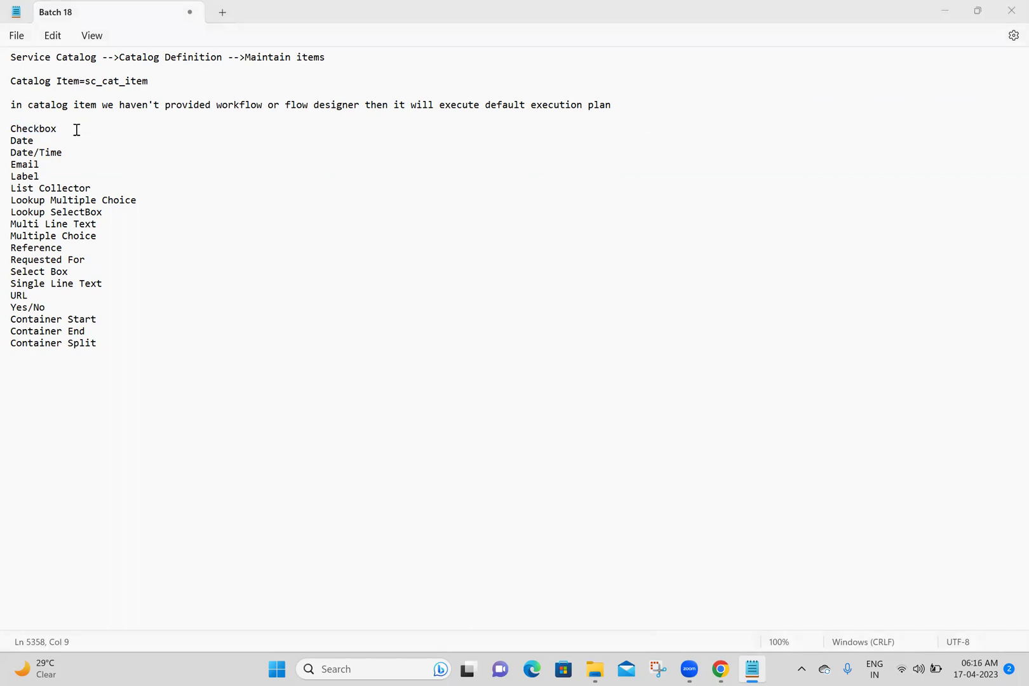
drag(76, 129, 9, 133)
click(9, 134)
double_click(12, 129)
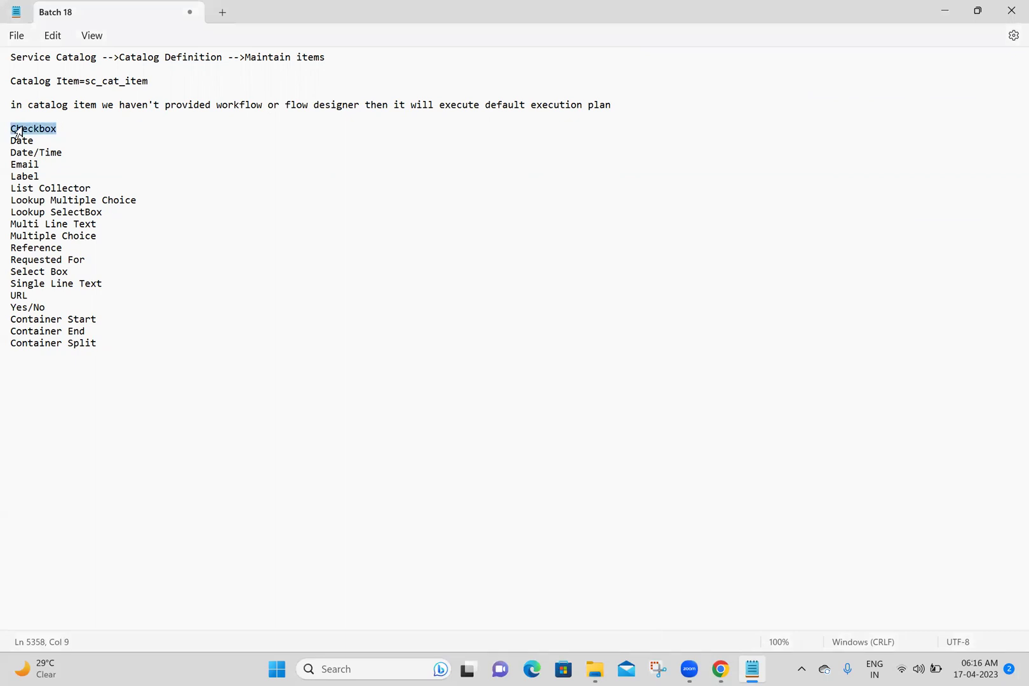
key(ctrl+x)
Cut the Date, Date/Time and Email entries from the variable types list.
drag(71, 154, 7, 136)
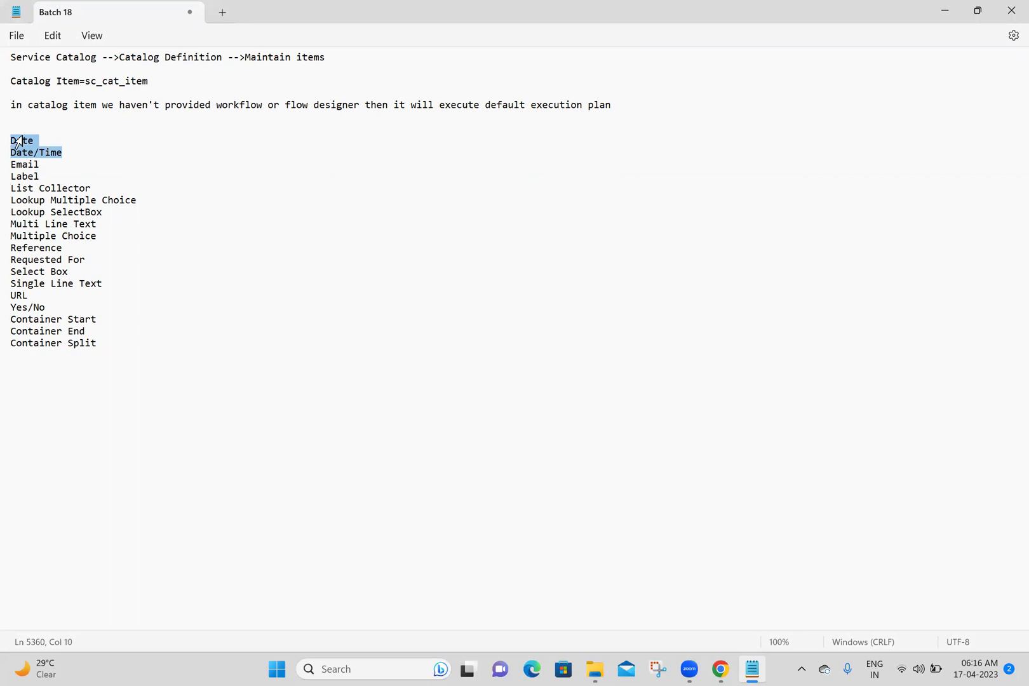
key(ctrl+x)
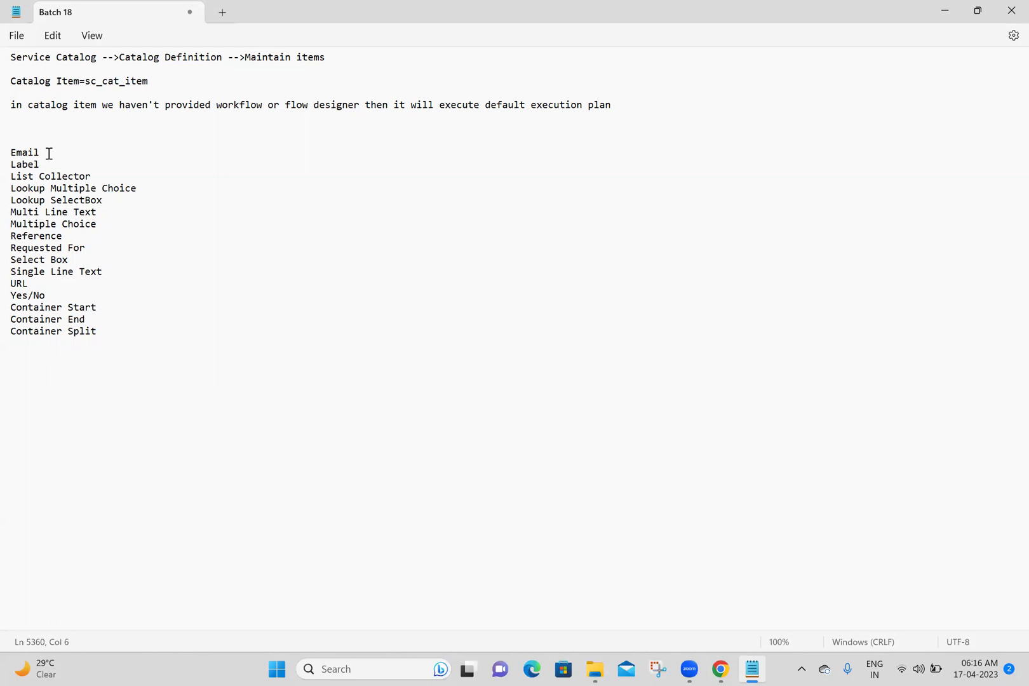
drag(49, 154, 8, 151)
key(ctrl+x)
Delete the three Container entries, Yes/No and URL from the end of the variable types list.
click(116, 328)
drag(116, 328, 8, 311)
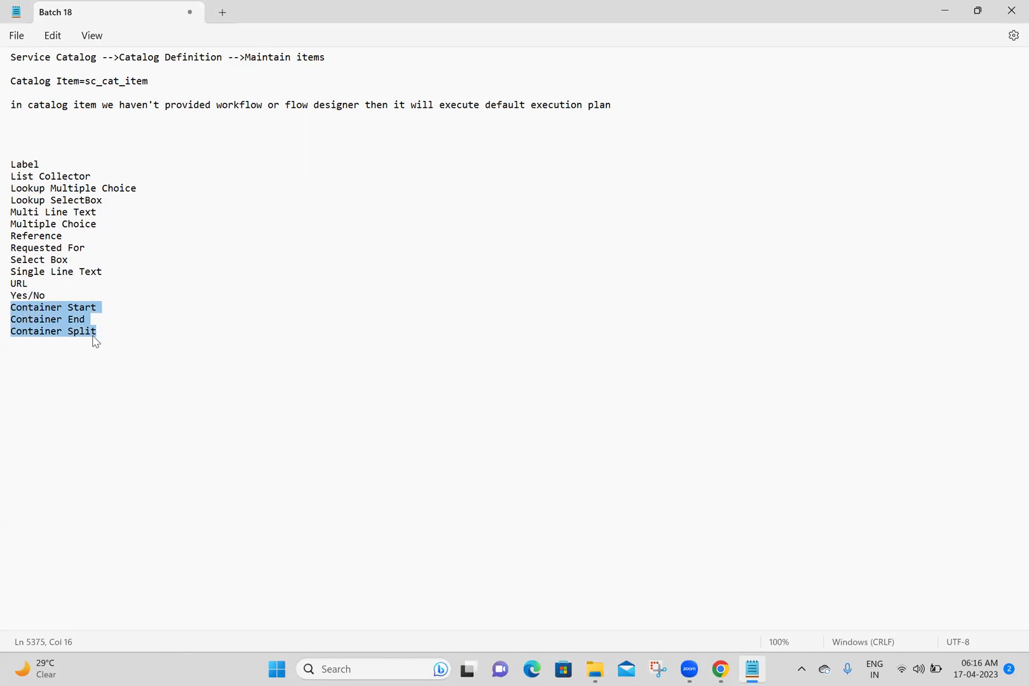
key(BackSpace)
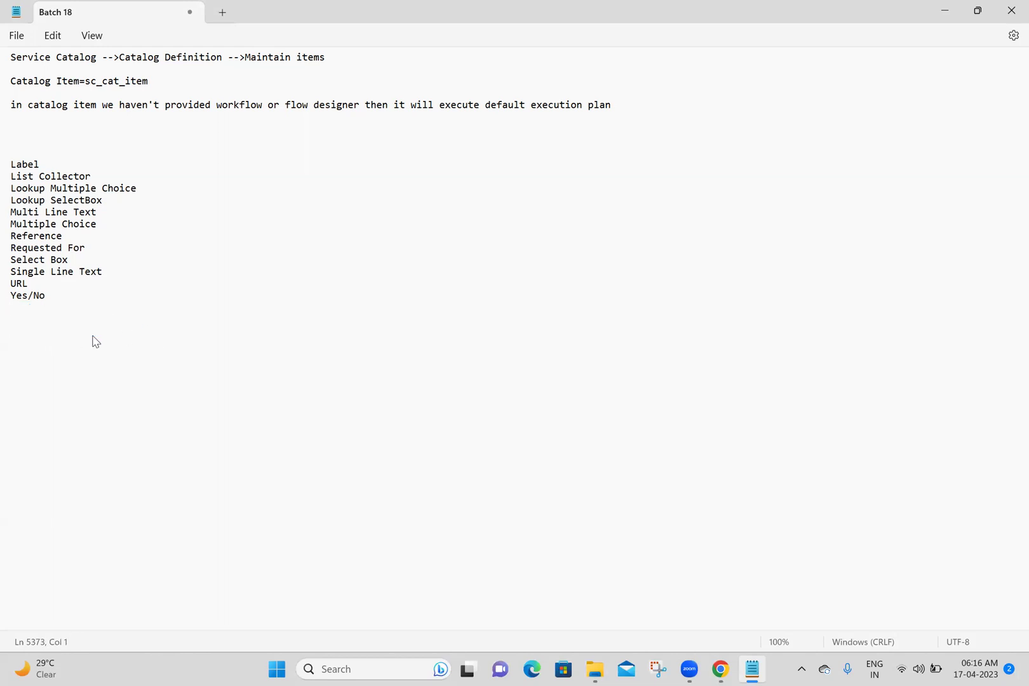
click(60, 298)
drag(60, 298, 19, 303)
key(BackSpace)
drag(48, 286, 8, 282)
key(BackSpace)
Delete the Multi Line Text and Single Line Text entries from the variable types list.
click(106, 271)
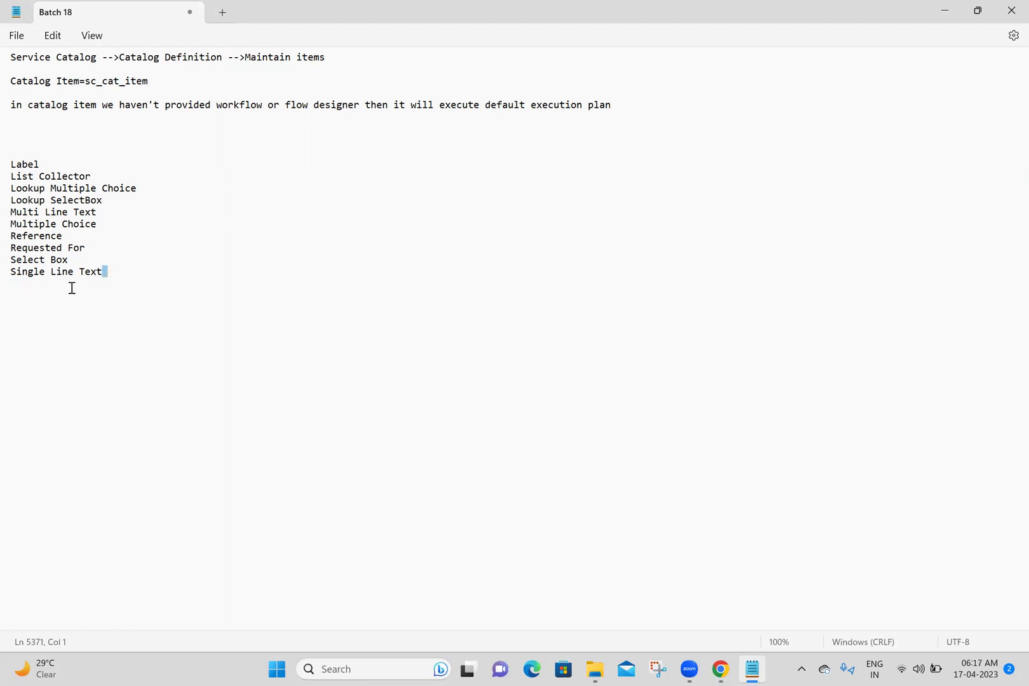
drag(72, 288, 9, 269)
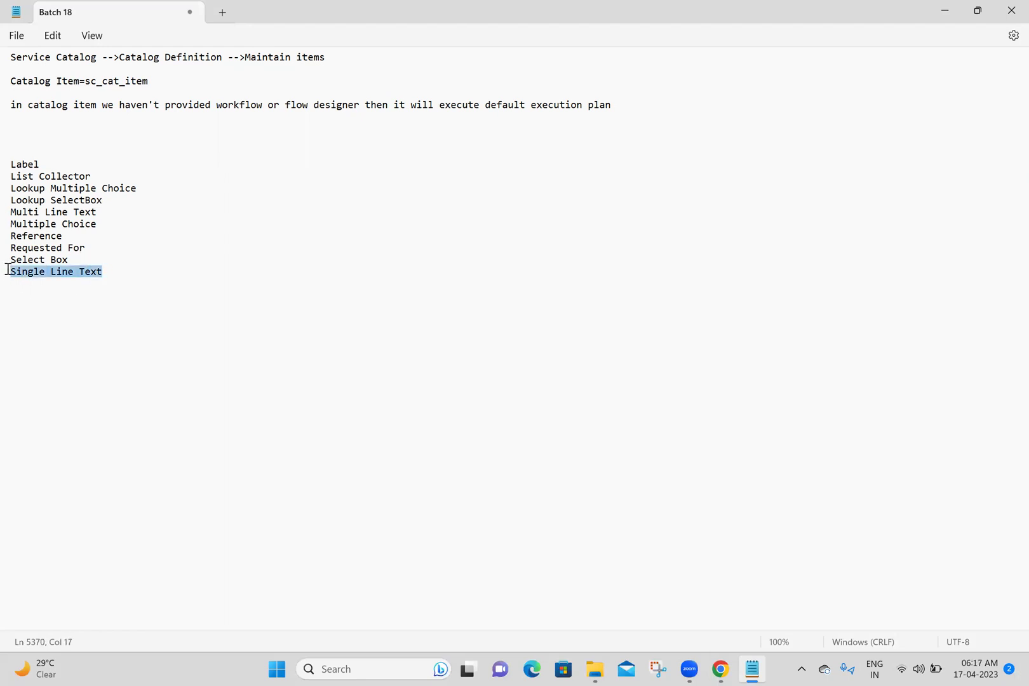
click(107, 212)
drag(97, 212, 11, 212)
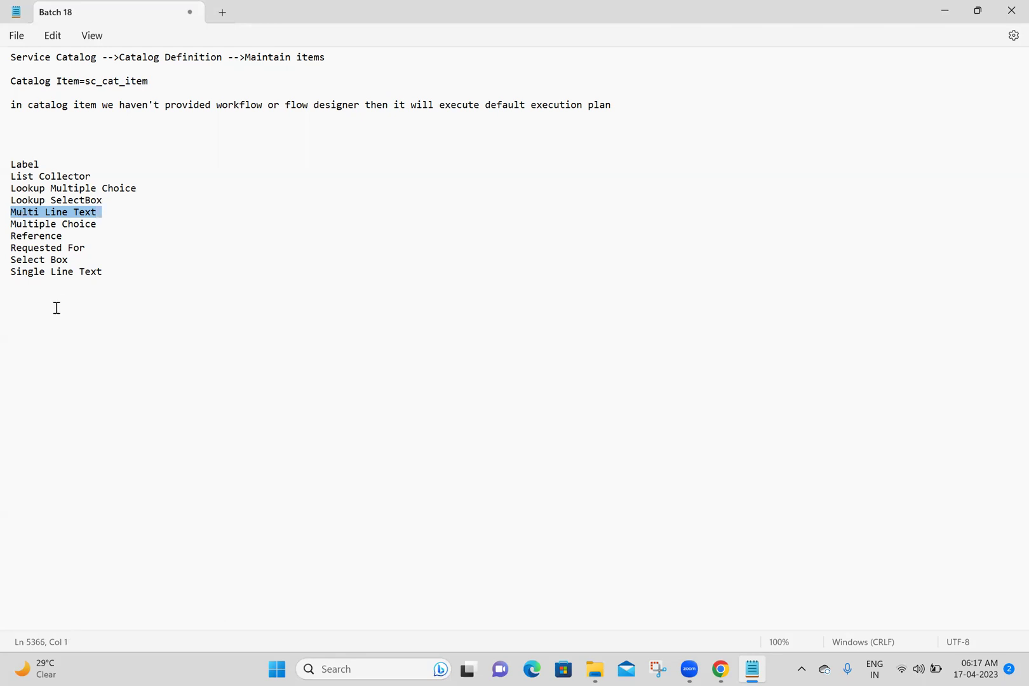
triple_click(116, 271)
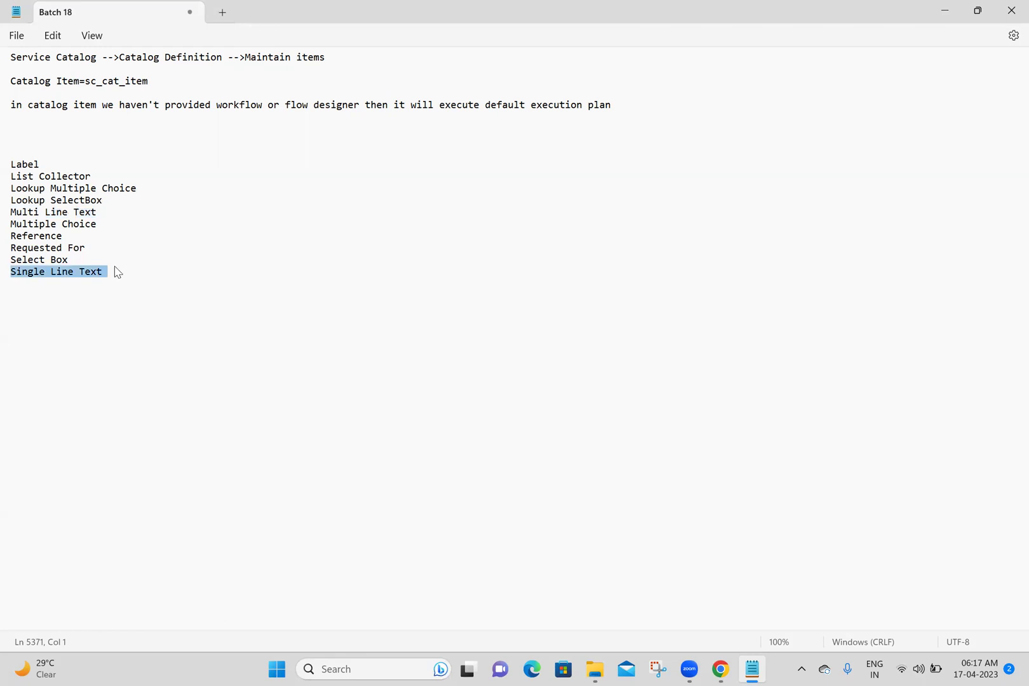
triple_click(107, 211)
key(Delete)
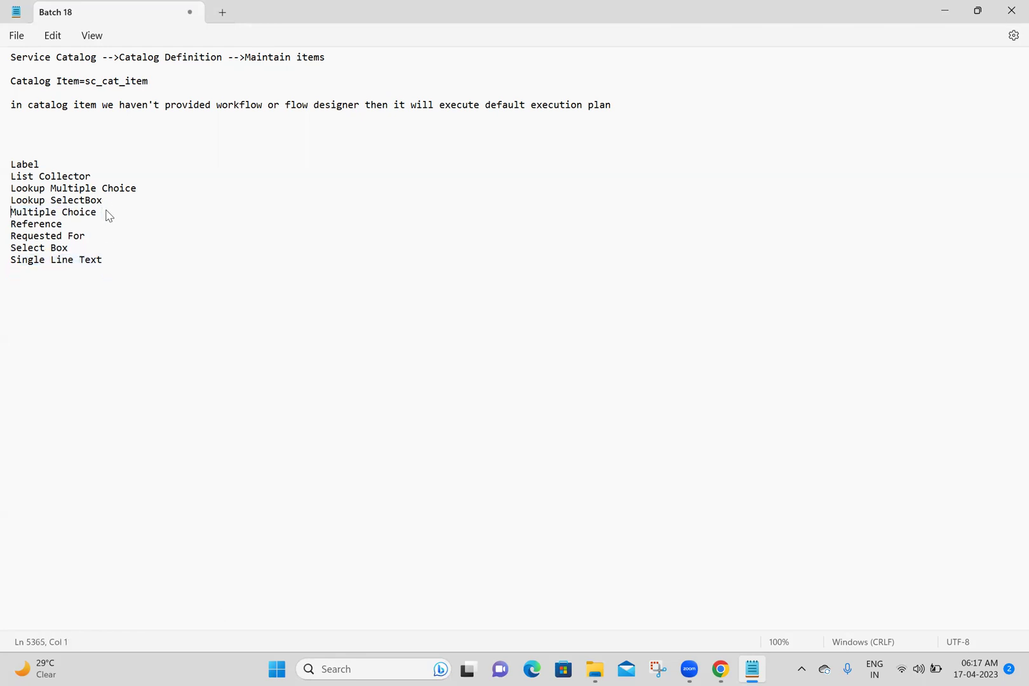
drag(107, 259, 7, 259)
key(Delete)
Delete the Select Box entry from the end of the variable types list.
click(87, 247)
drag(88, 247, 7, 248)
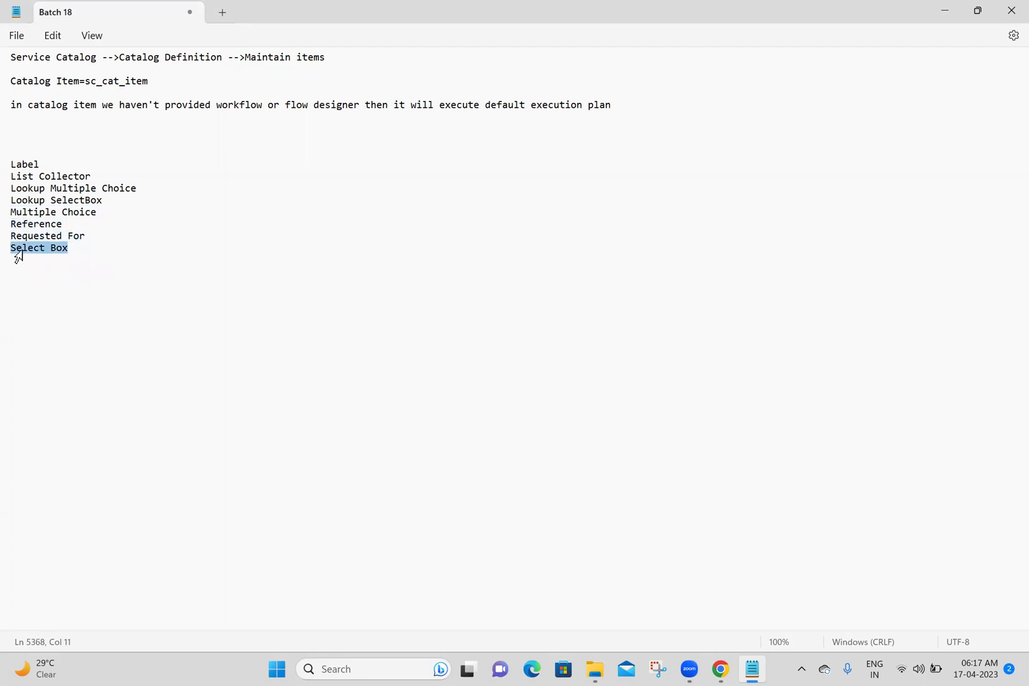
click(98, 249)
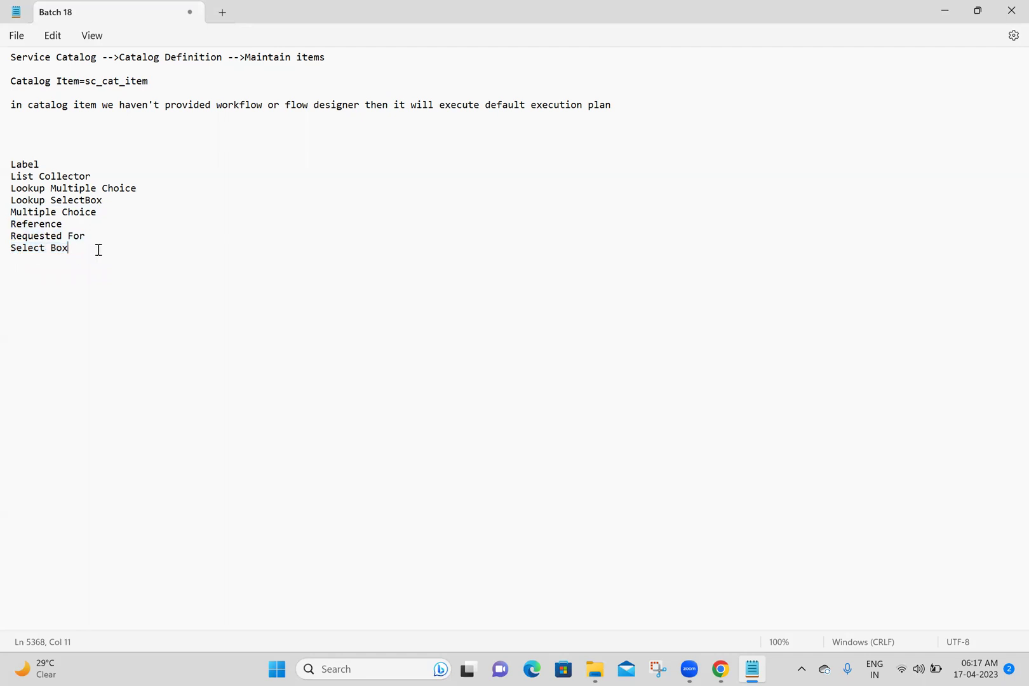
drag(98, 249, 7, 248)
key(BackSpace)
Delete the Requested For and Reference entries from the variable types list.
click(87, 237)
drag(88, 237, 7, 236)
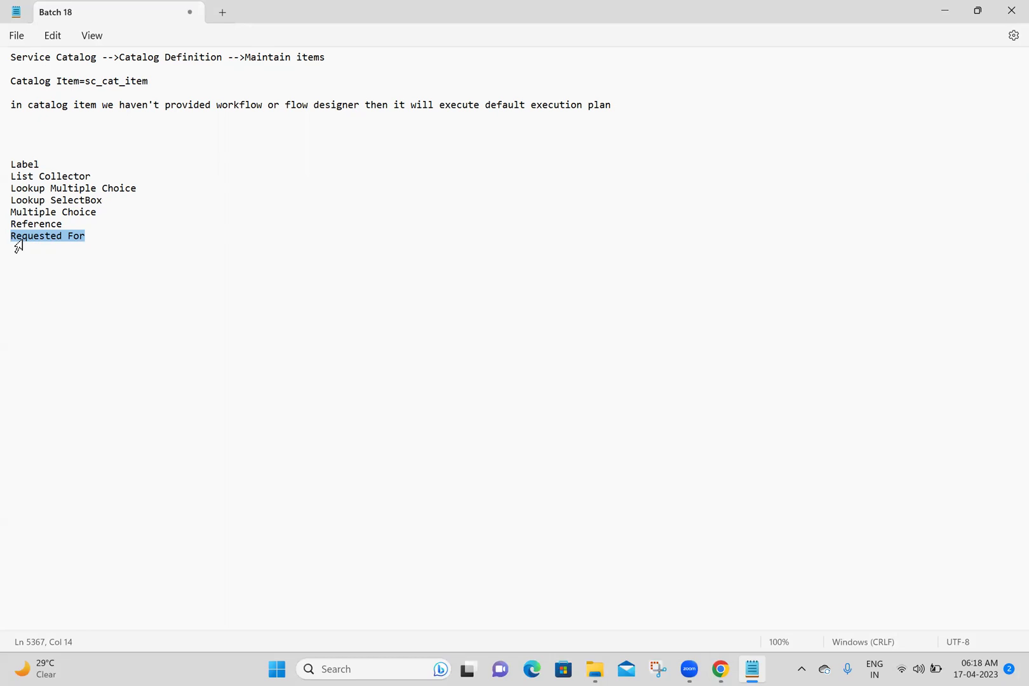
key(BackSpace)
click(80, 223)
drag(66, 224, 8, 225)
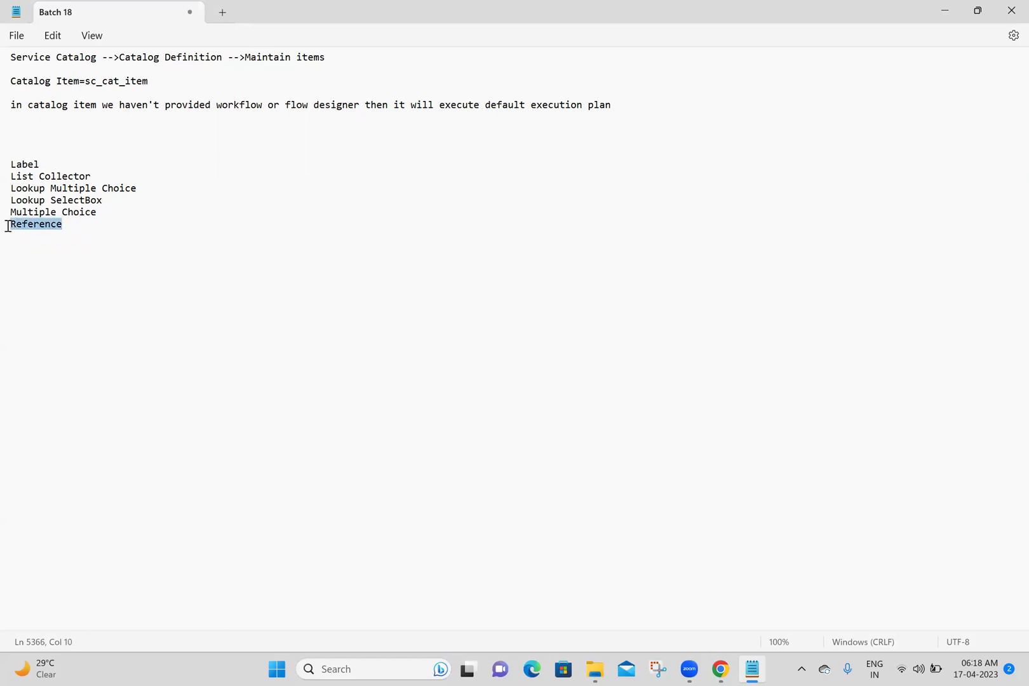
key(BackSpace)
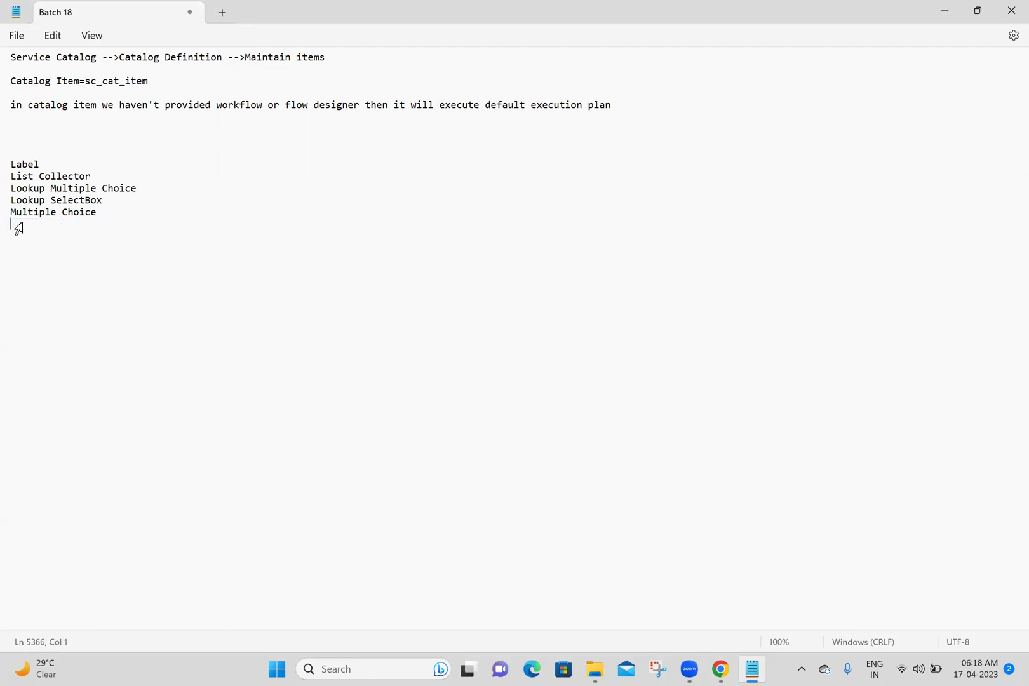
Examine the remaining variable types from Label to Multiple Choice, highlighting List Collector and the whole list.
click(112, 214)
click(104, 177)
triple_click(104, 178)
click(104, 178)
triple_click(103, 178)
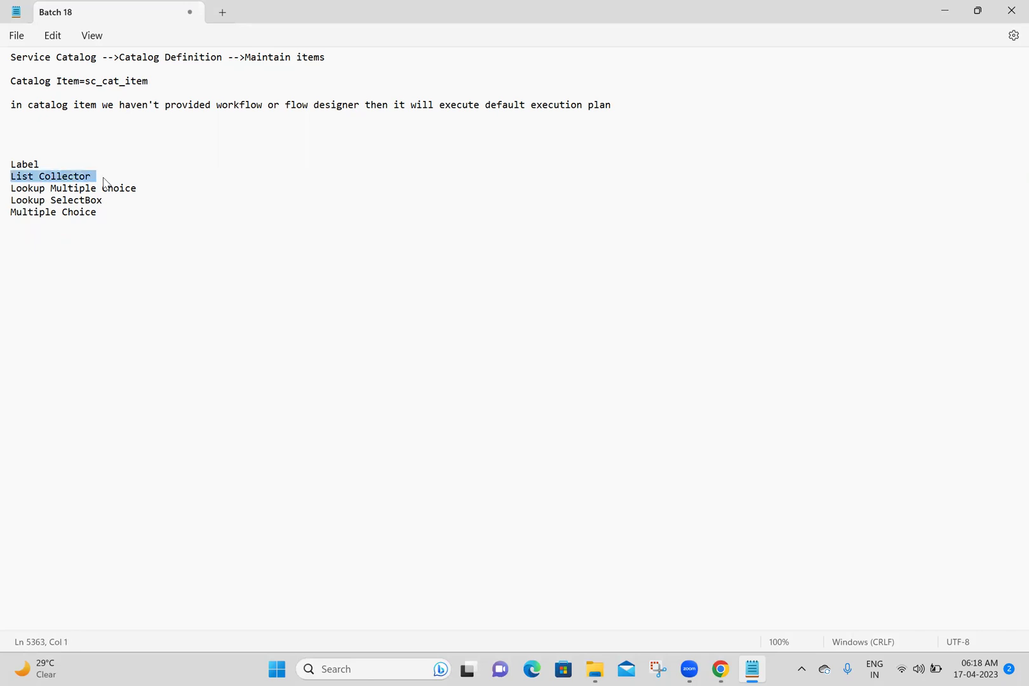
click(183, 178)
drag(127, 214, 6, 164)
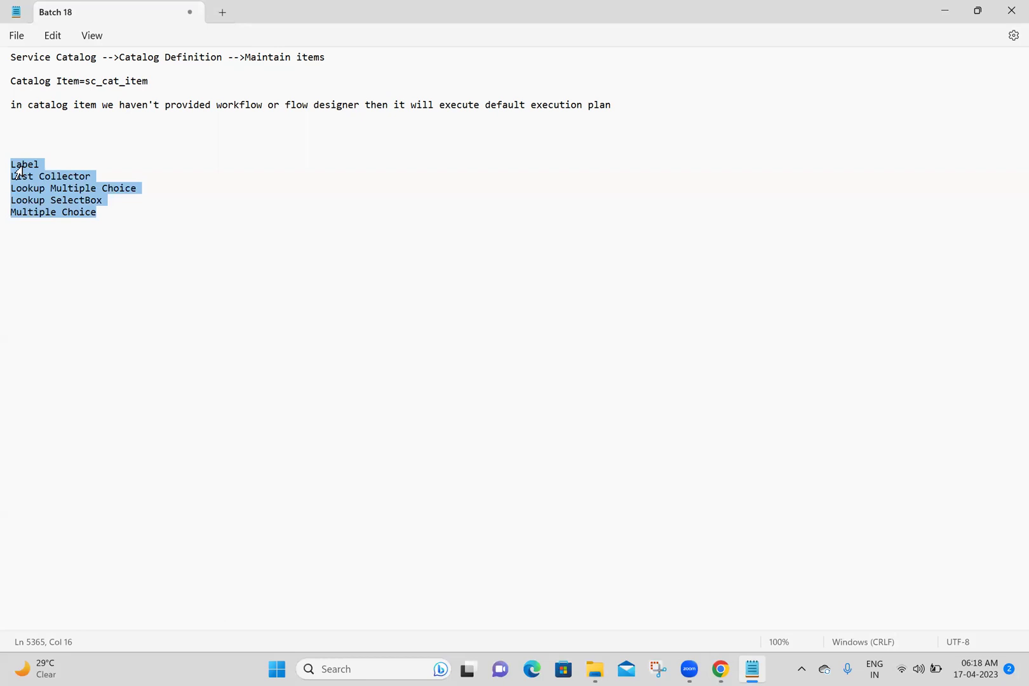
click(230, 220)
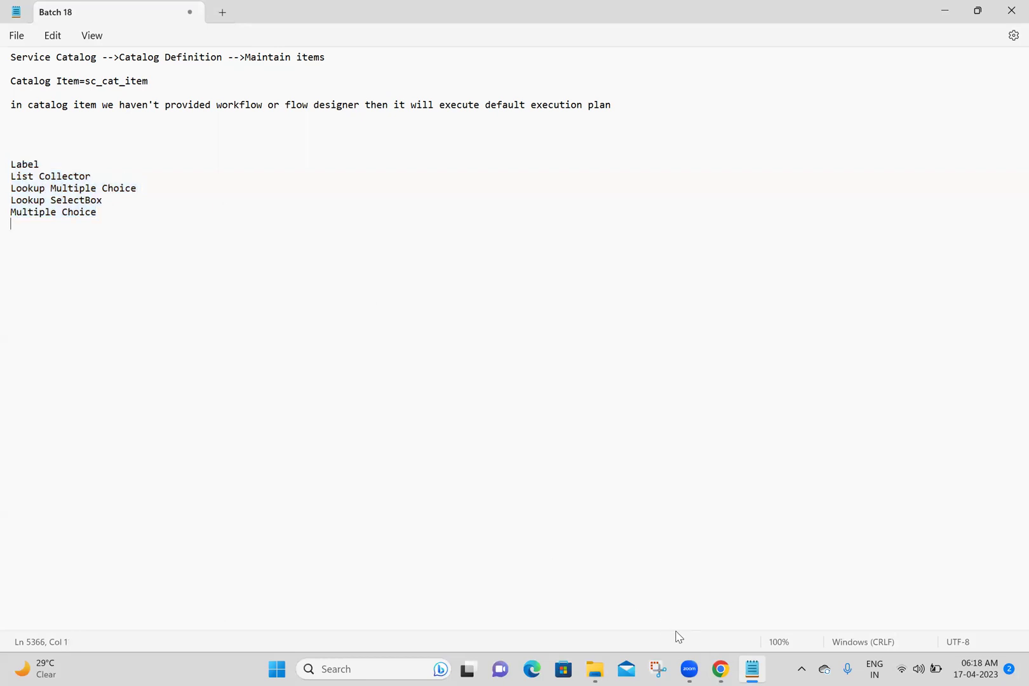
Switch to the ServiceNow catalog item in Chrome, start a new variable for it and set its order to 100.
click(718, 669)
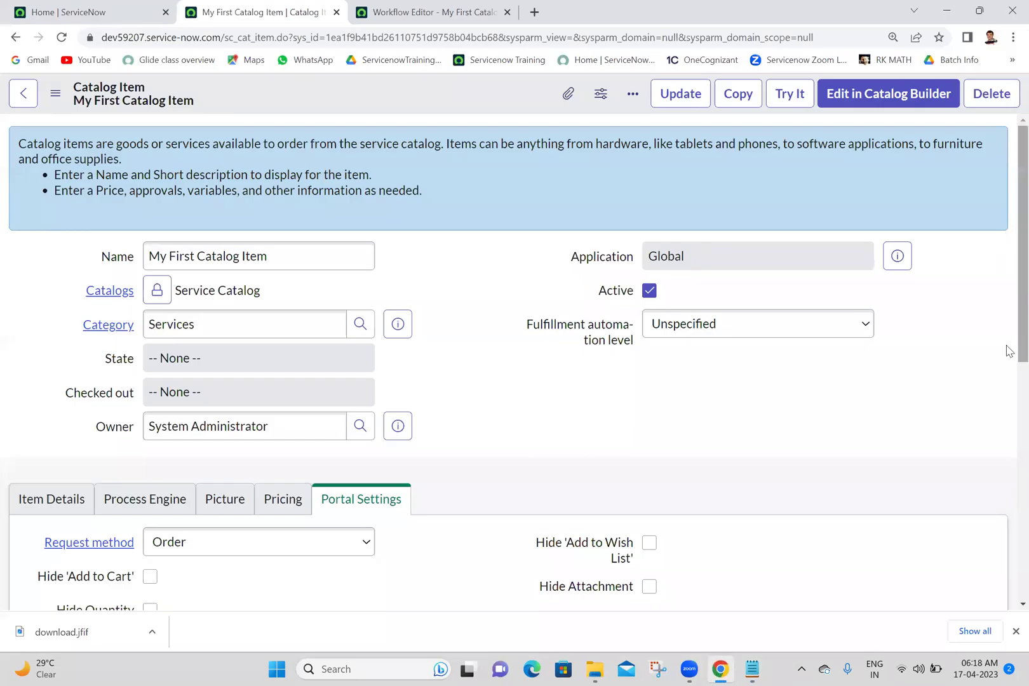
scroll(955, 338, down, 6)
click(977, 368)
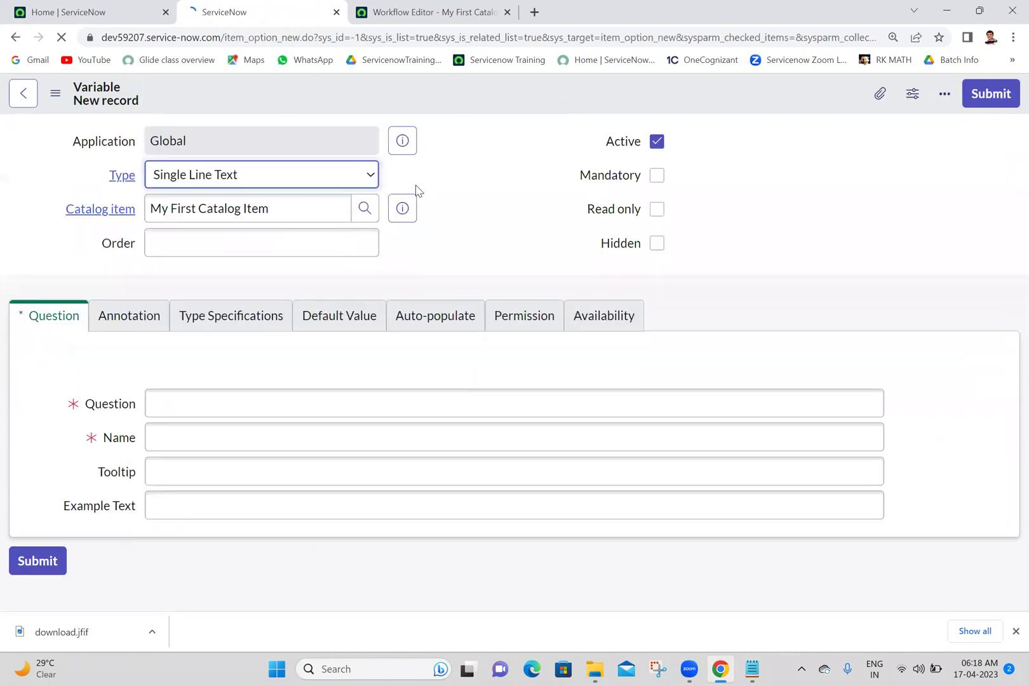
click(273, 243)
text(1)
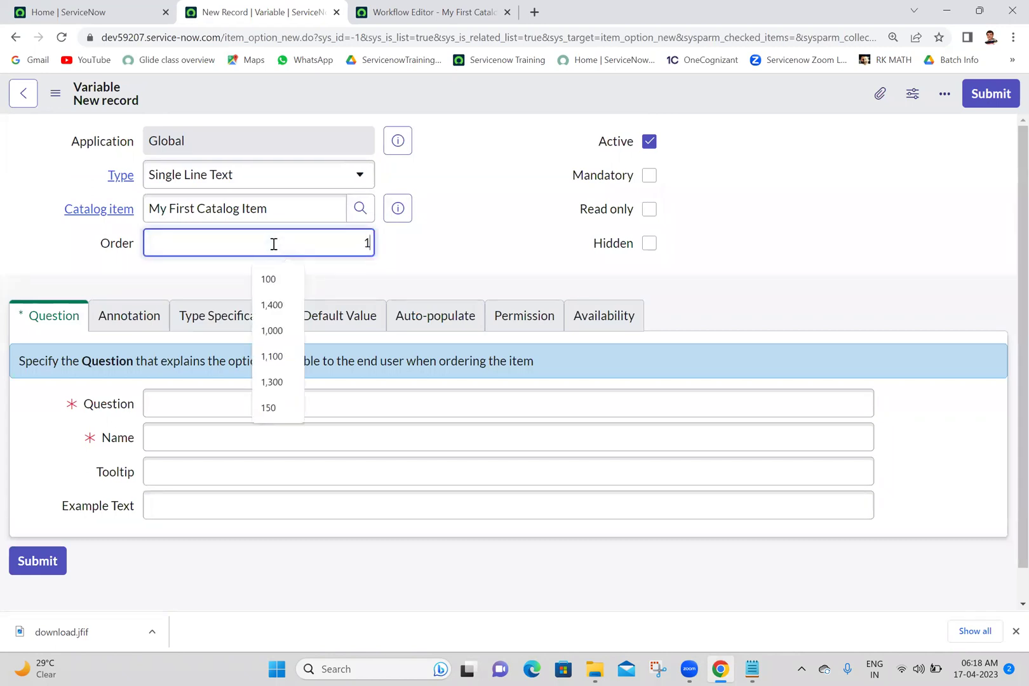
text(00)
click(446, 198)
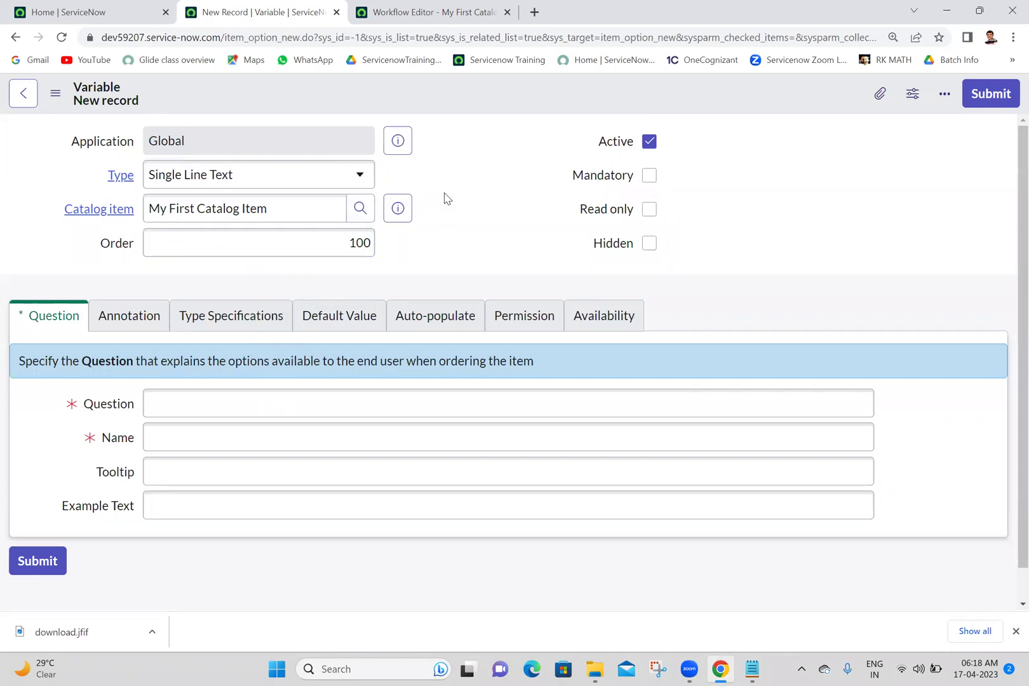
Set the new variable's type to Label.
click(290, 180)
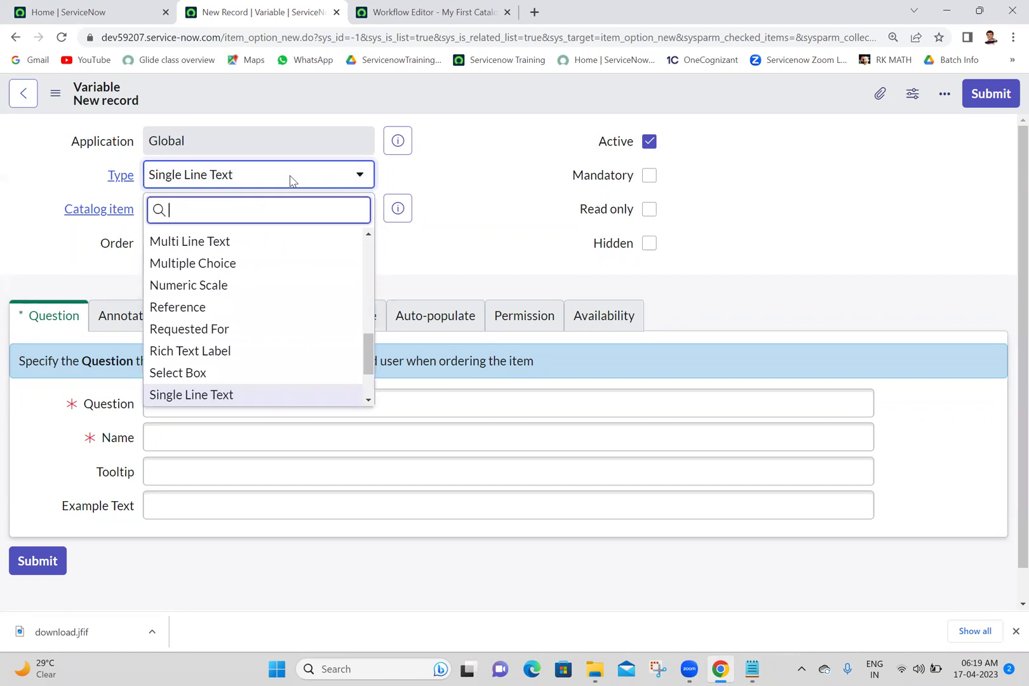
click(291, 180)
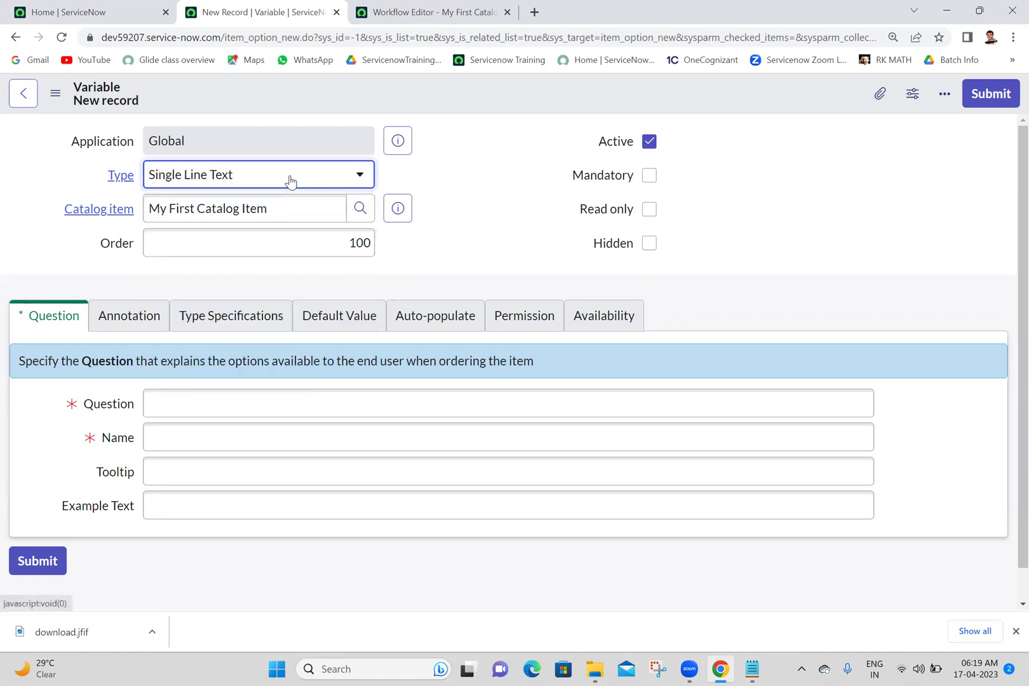
click(290, 181)
text(labe)
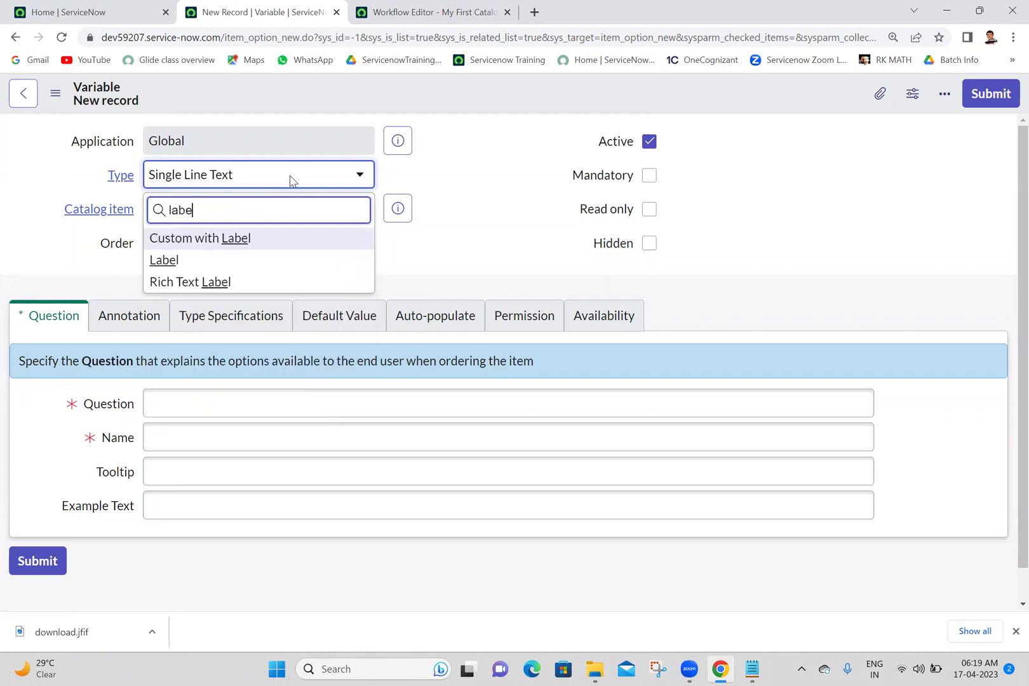
click(169, 270)
Enter "Label" as the variable's question and submit the record.
click(176, 397)
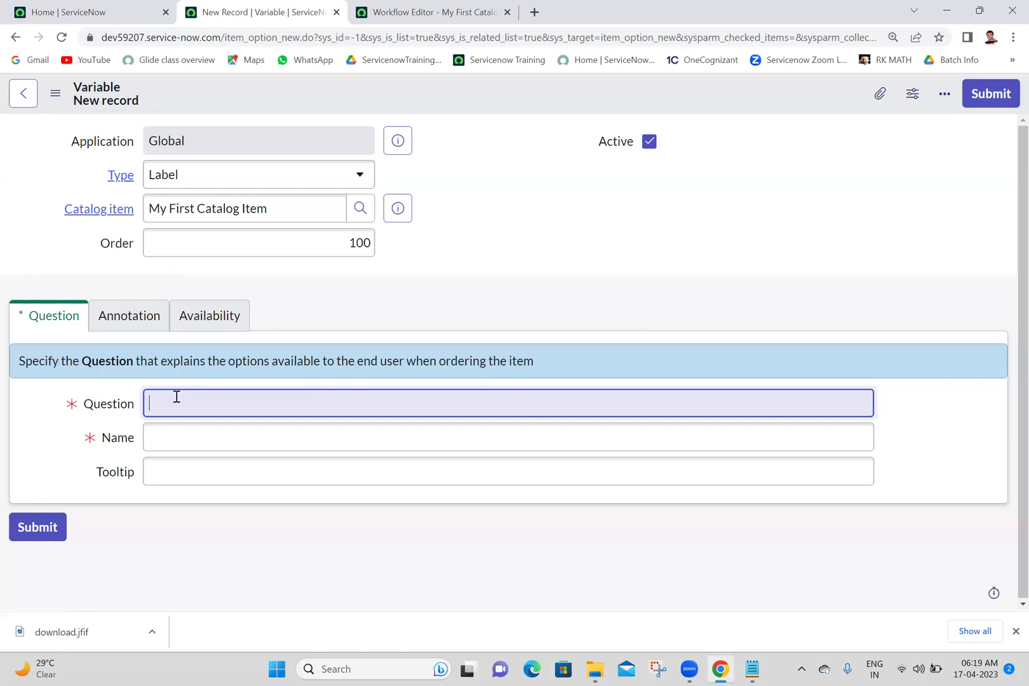
text(Label)
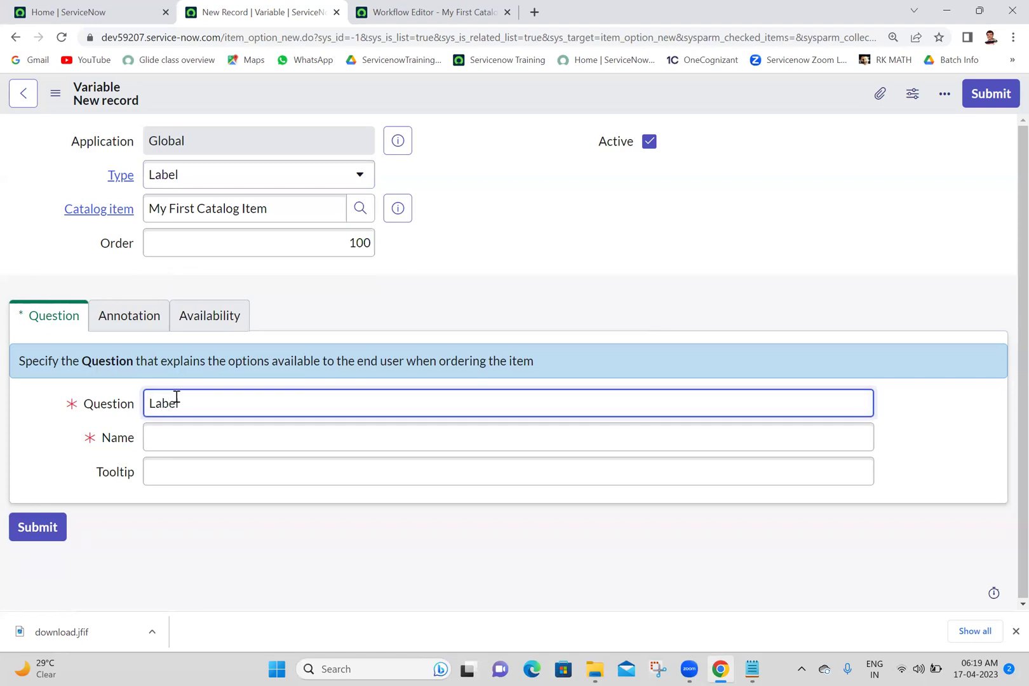
click(532, 257)
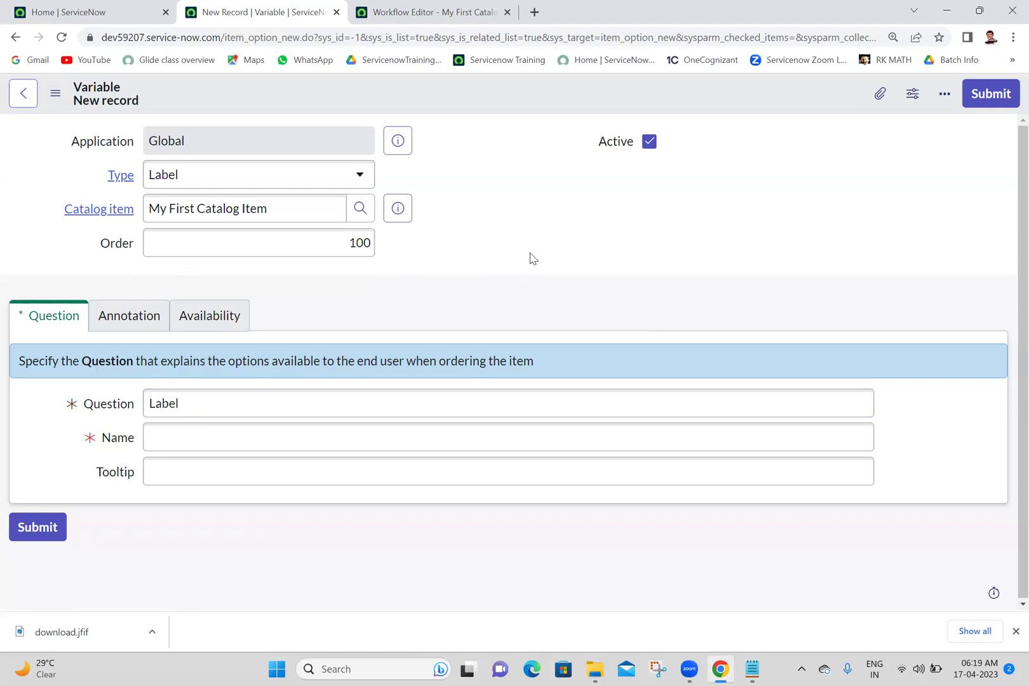
click(986, 93)
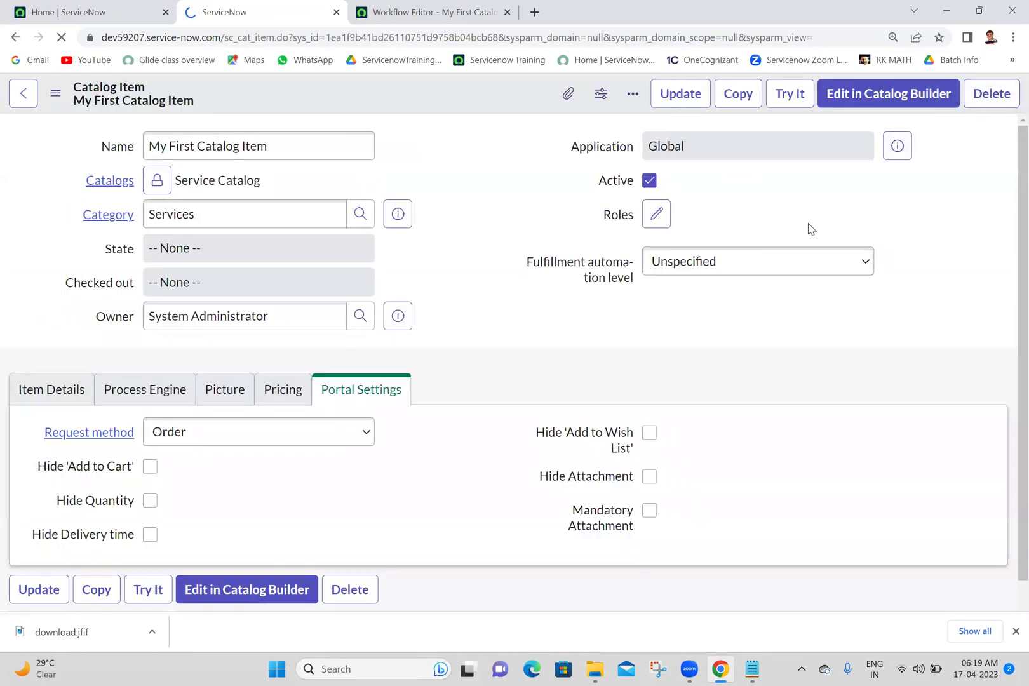
Check the variable types list in the notes, and start another variable for My First Catalog Item with order 200.
click(751, 669)
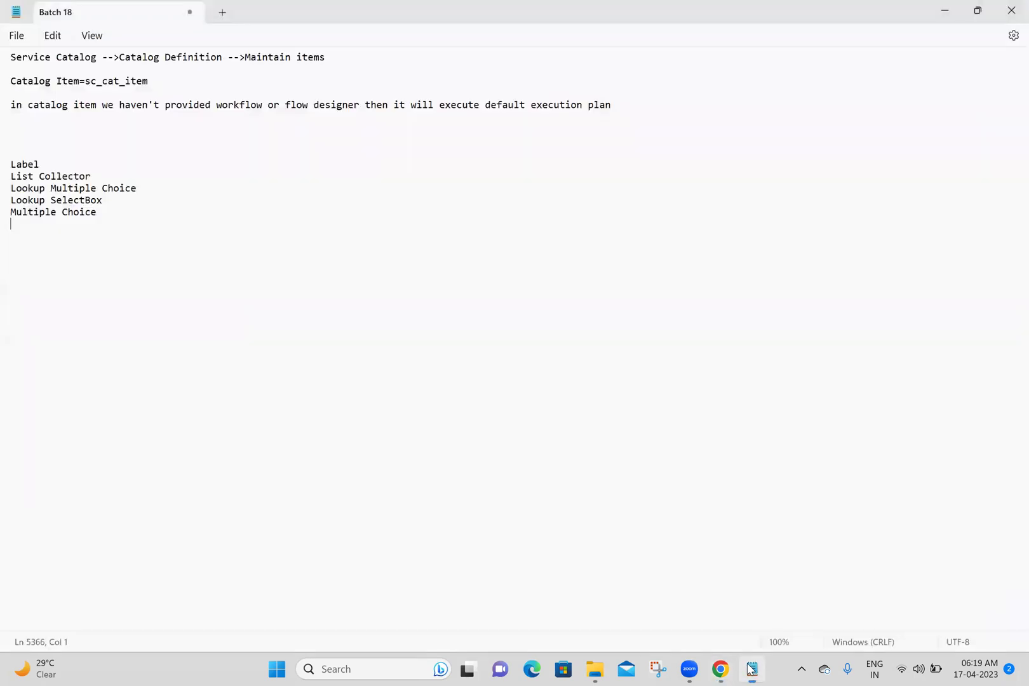
click(750, 669)
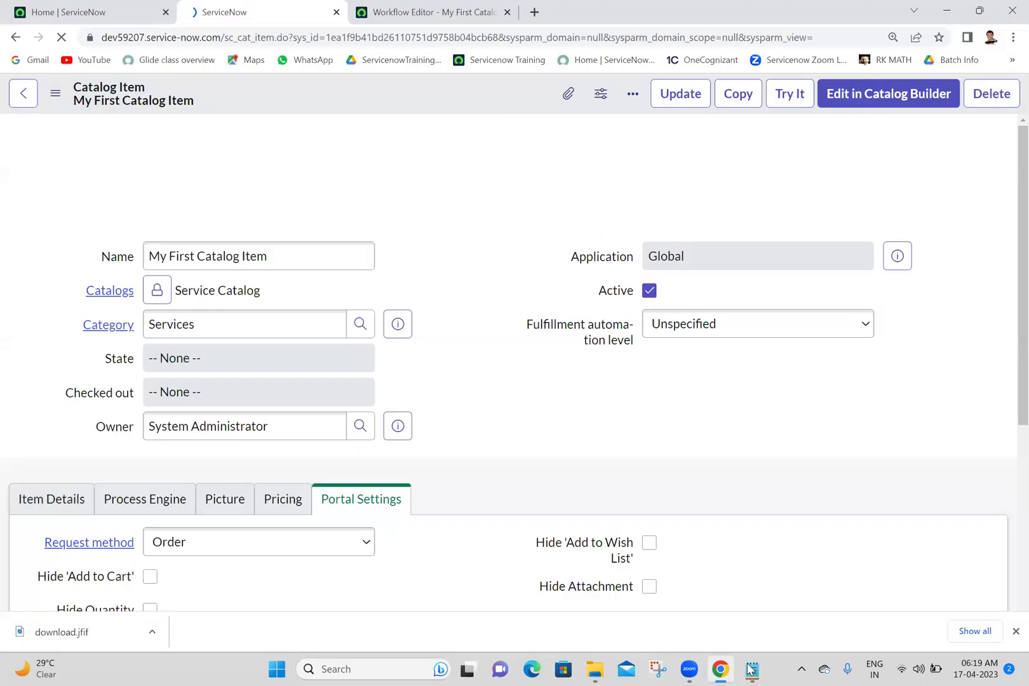
scroll(1009, 357, down, 1)
scroll(1008, 358, down, 7)
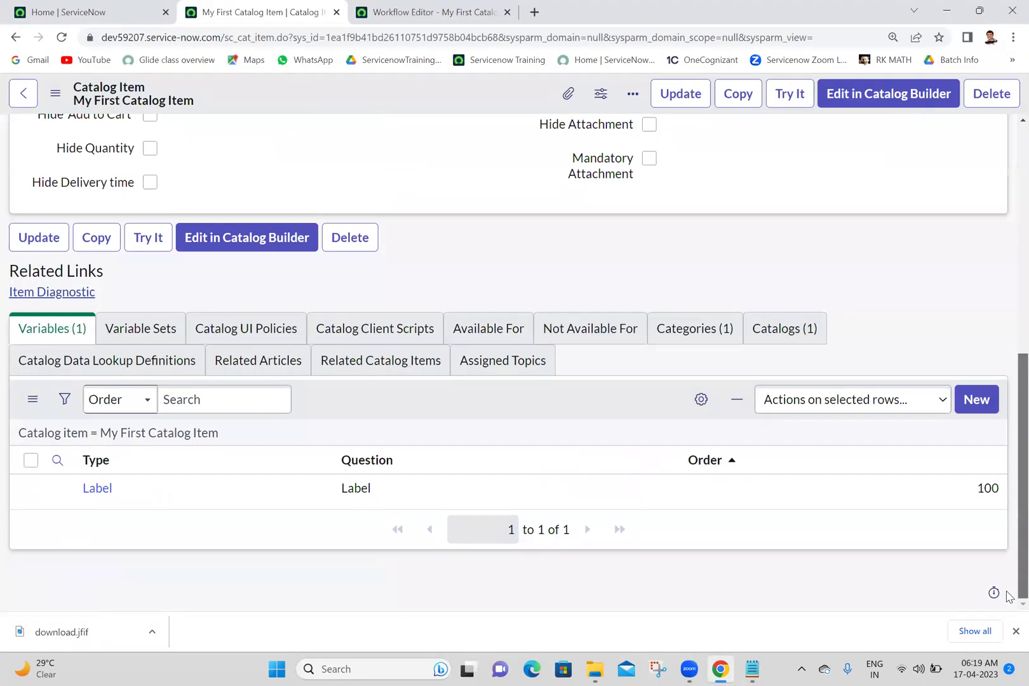
click(977, 400)
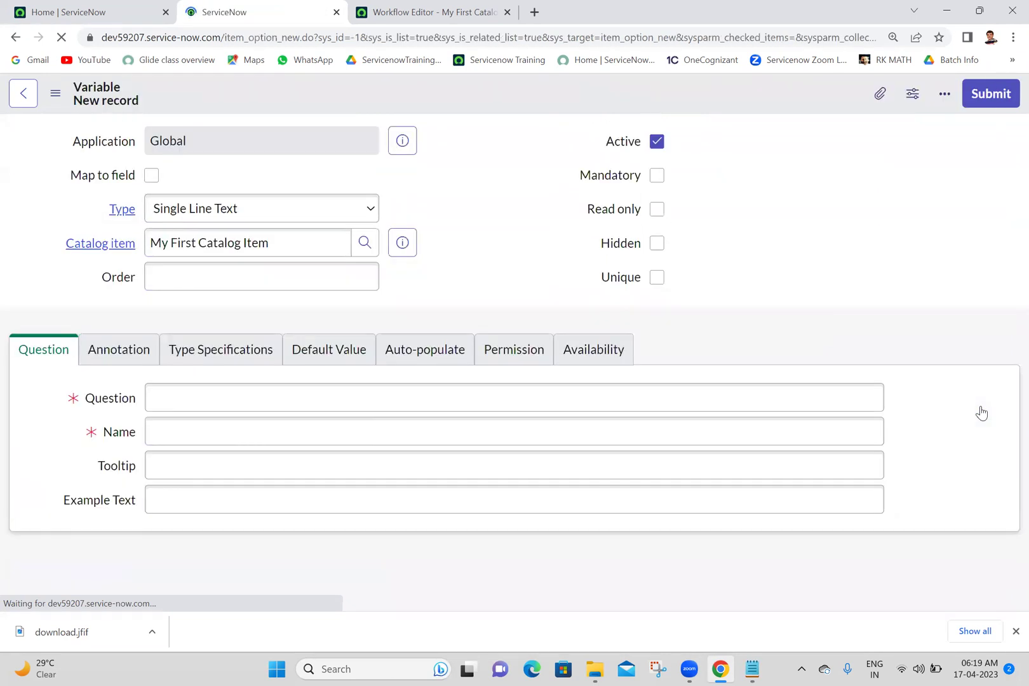
click(365, 272)
click(296, 281)
text(200)
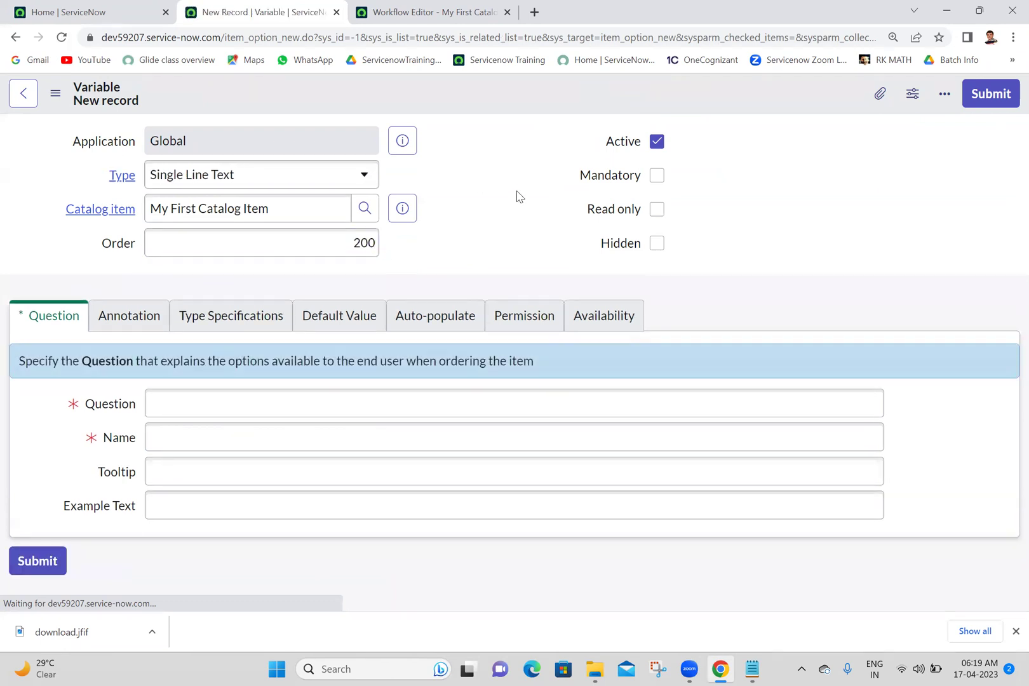
Set the new variable's type to List Collector.
click(338, 174)
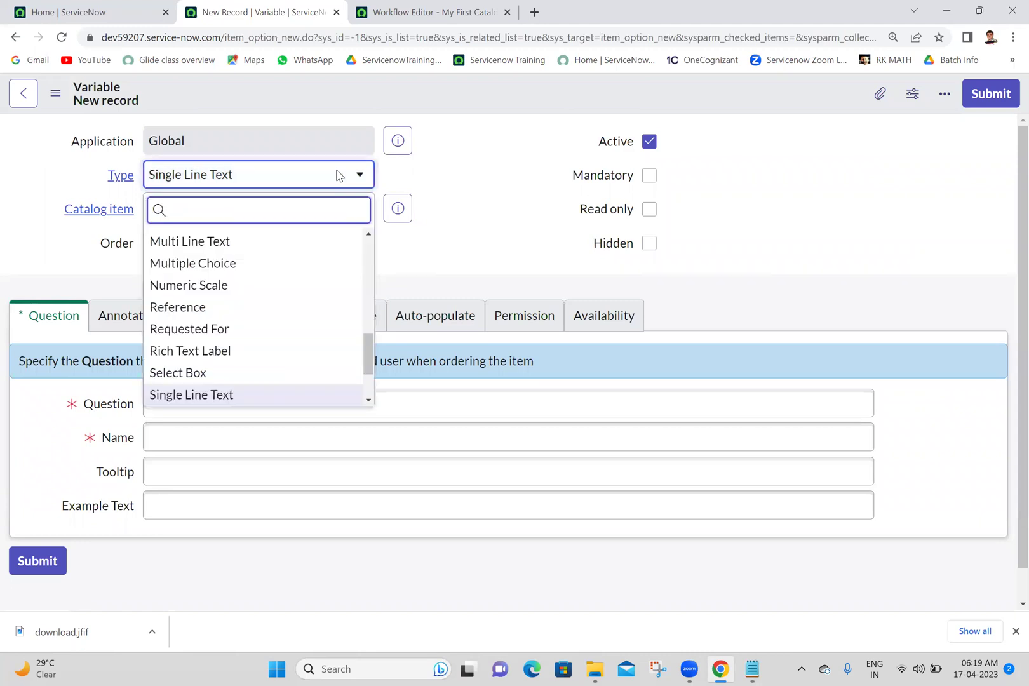
text(list)
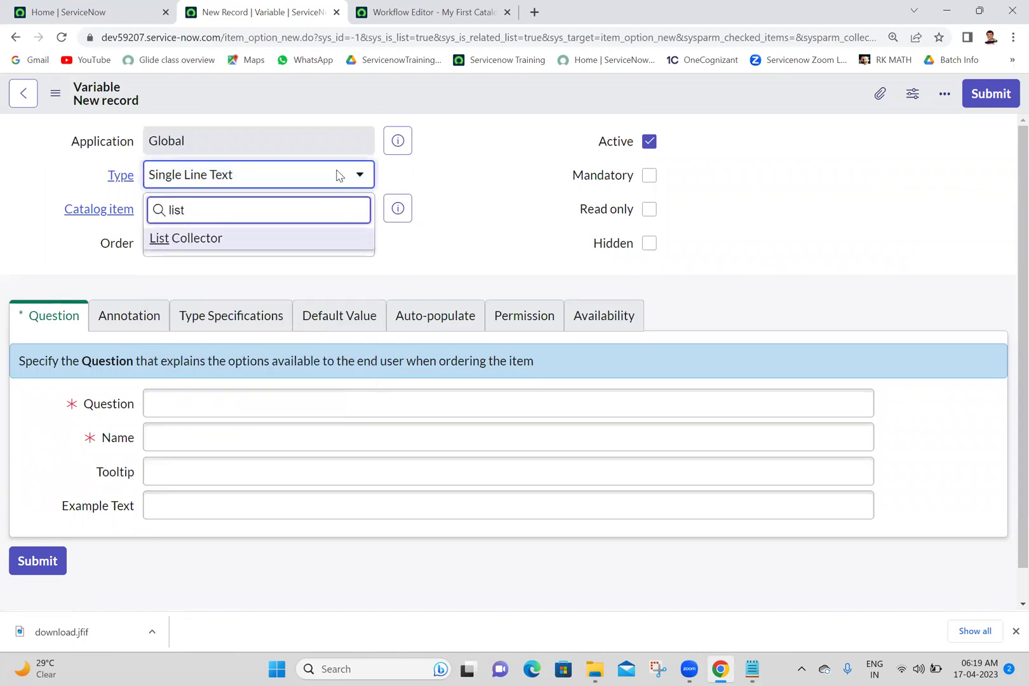
click(247, 238)
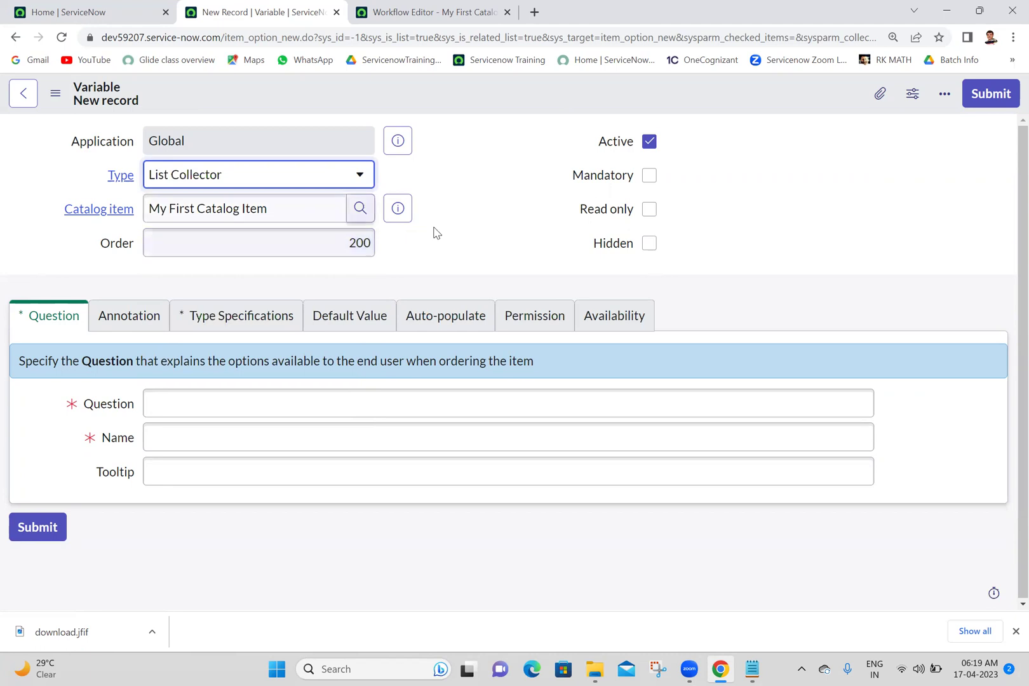
Enter "List Collector" as the variable's question and have its name filled in from it.
click(284, 395)
text(List Collector)
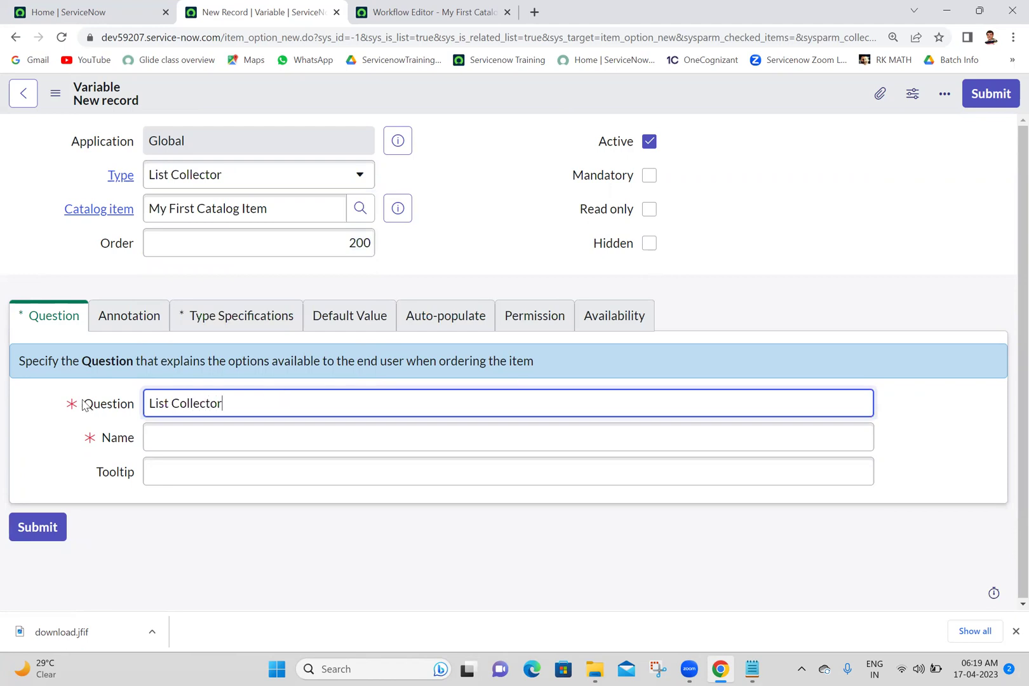
click(52, 402)
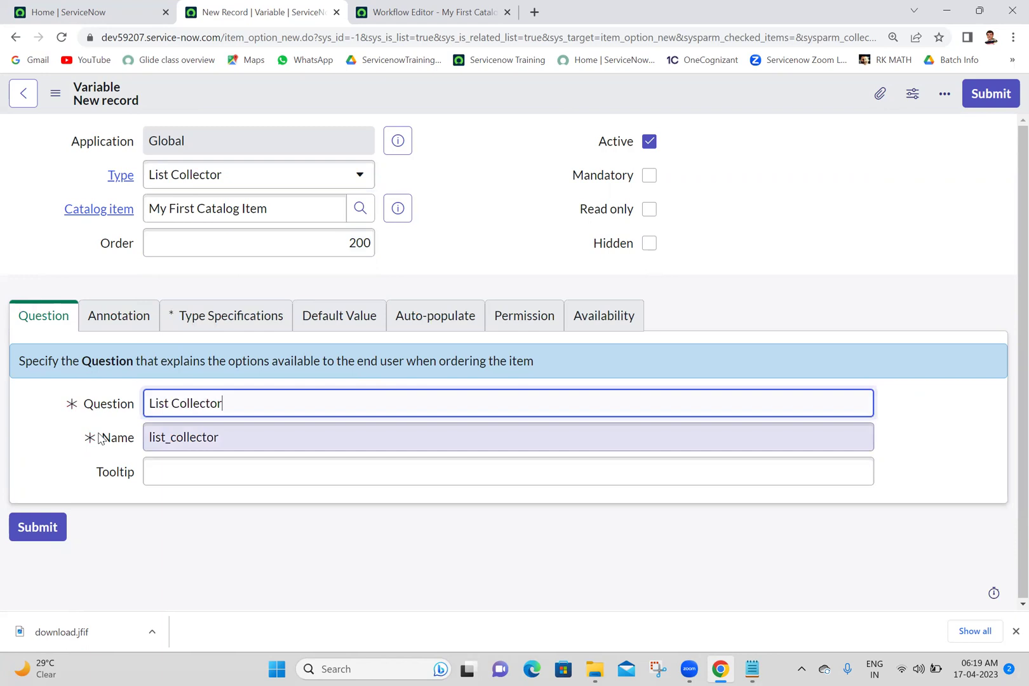
double_click(109, 443)
click(109, 443)
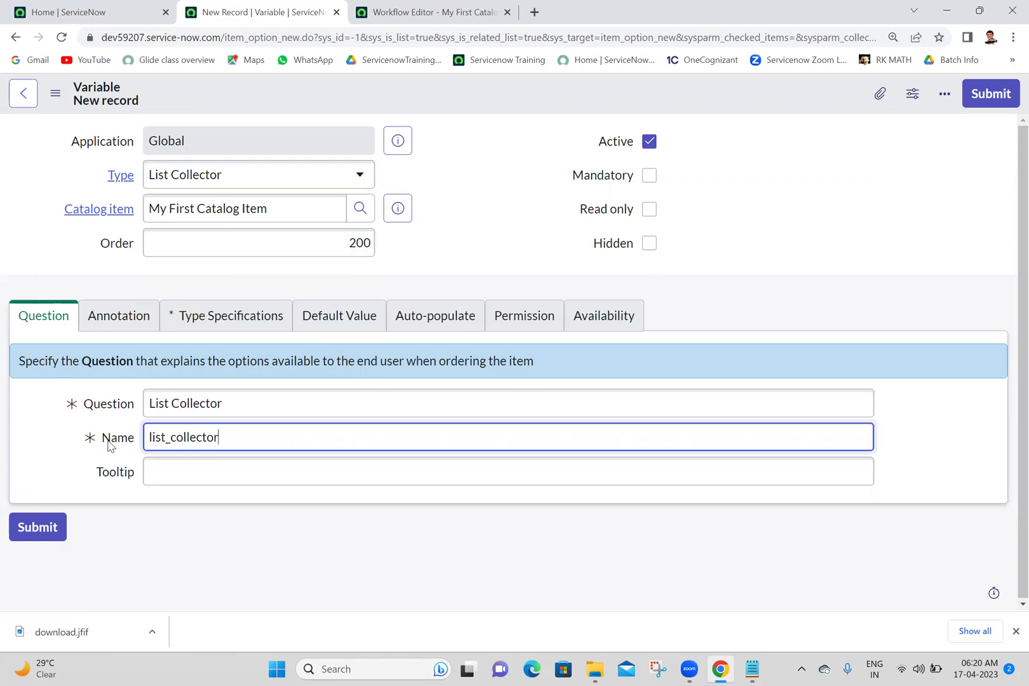
double_click(253, 434)
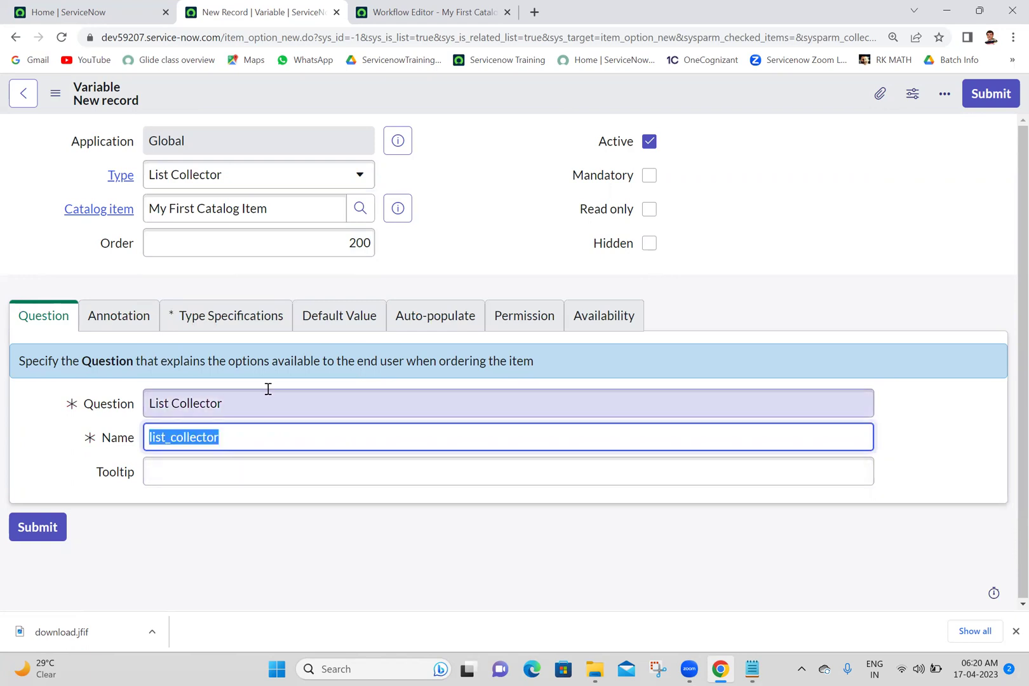
click(268, 403)
double_click(268, 403)
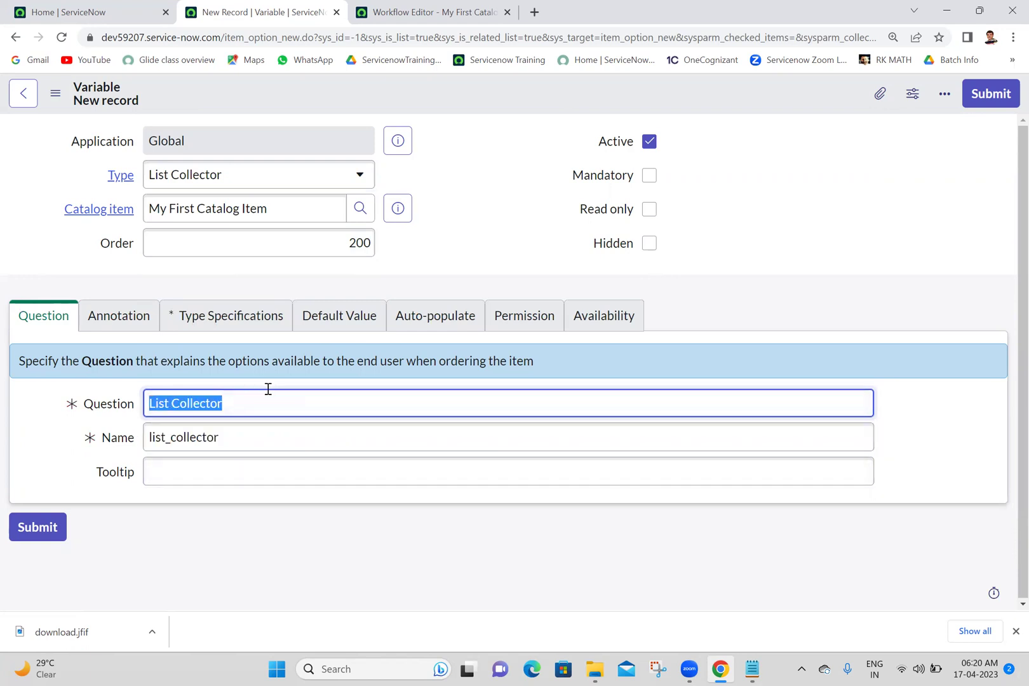
Choose Incident [incident] as the list table in the variable's type specifications and submit the record.
click(238, 321)
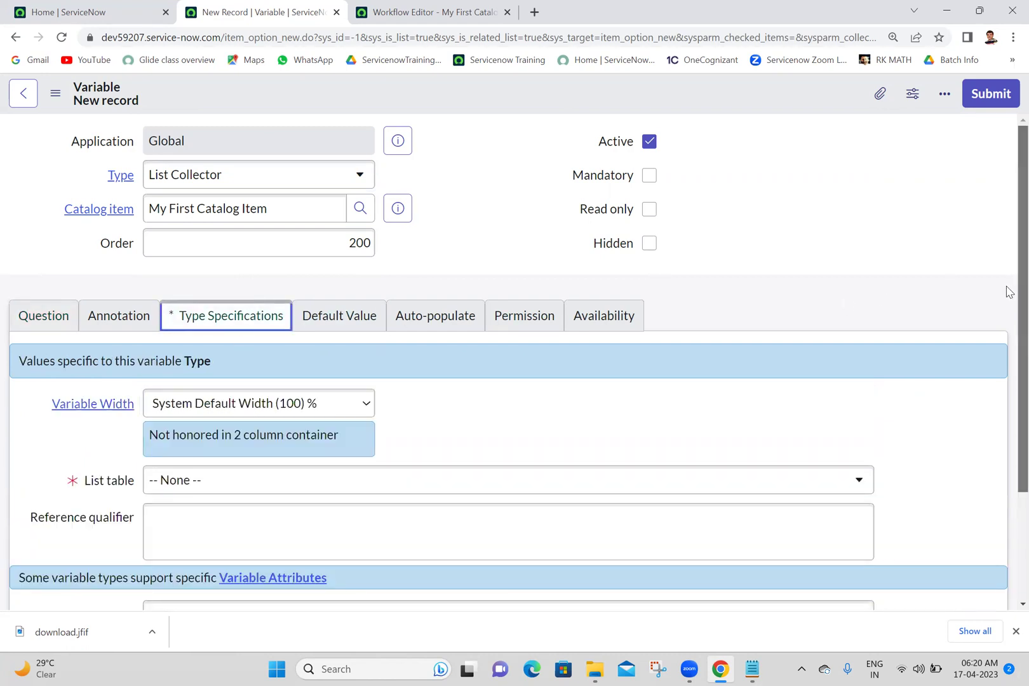
scroll(1006, 292, down, 3)
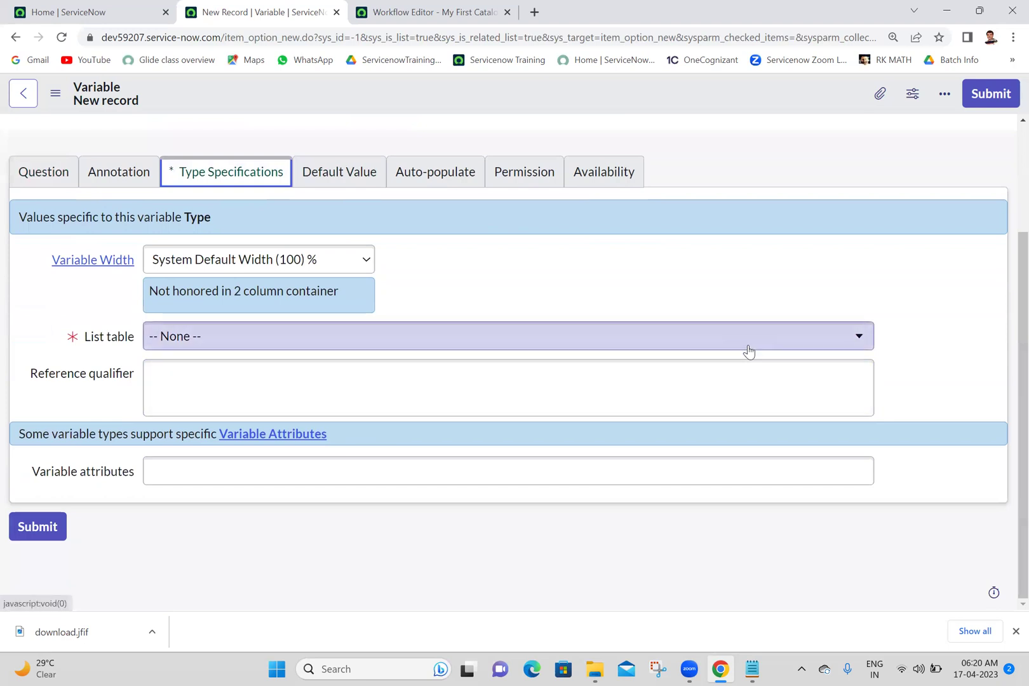
click(749, 351)
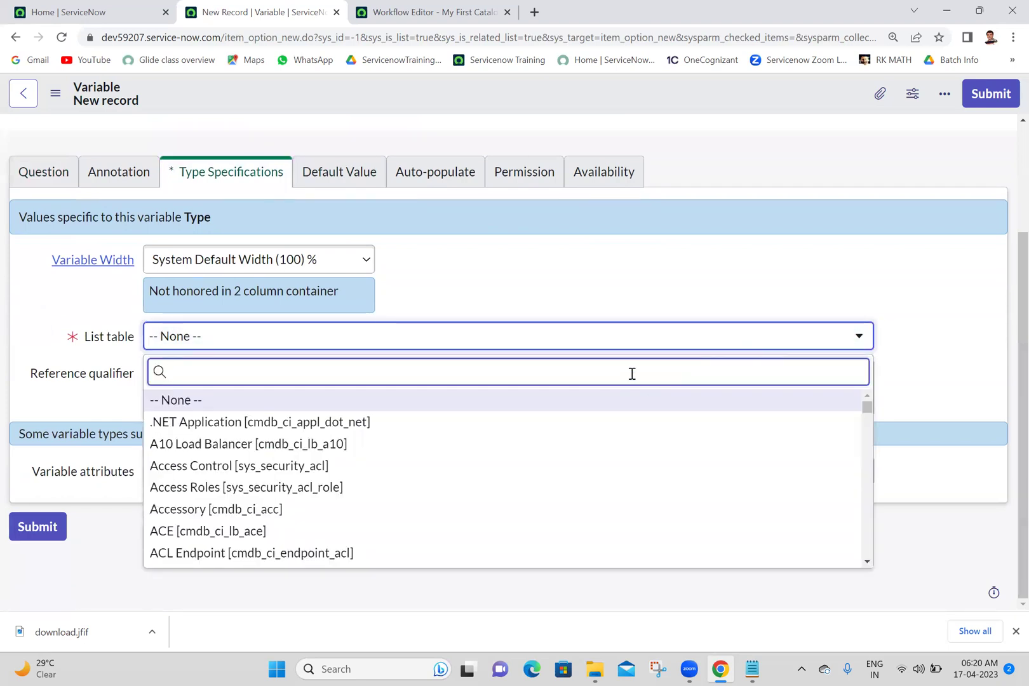
text(incident)
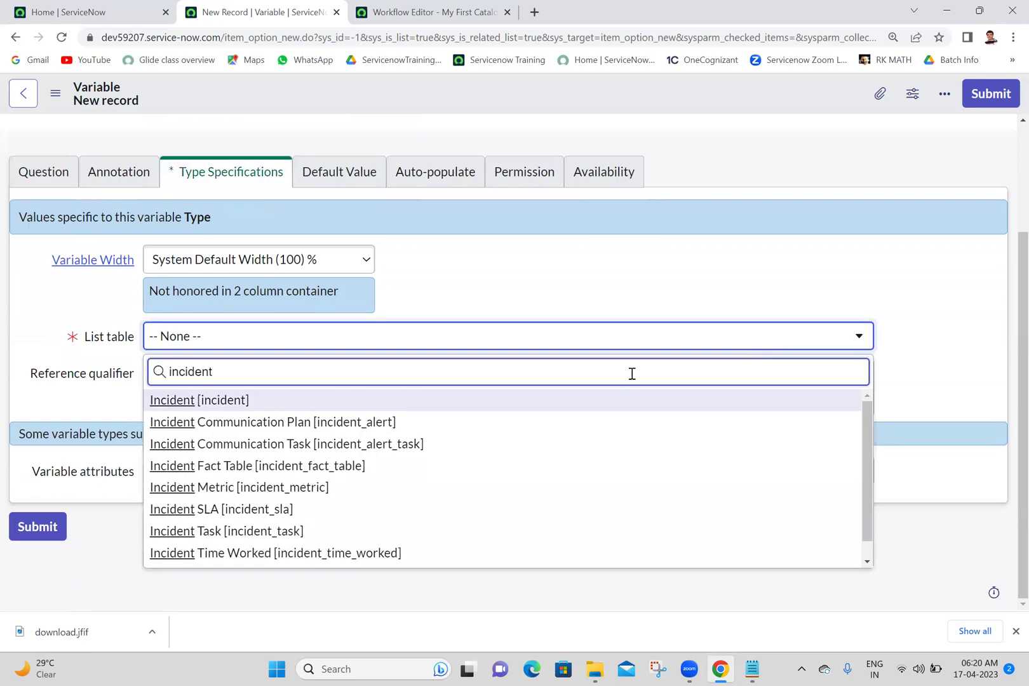
click(409, 400)
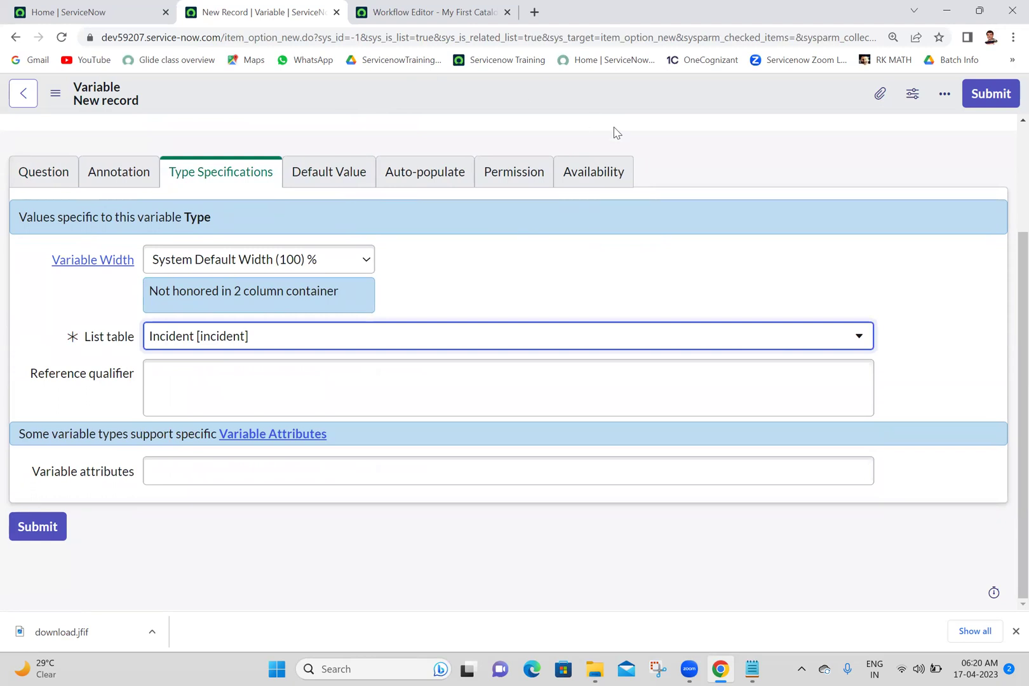
click(991, 95)
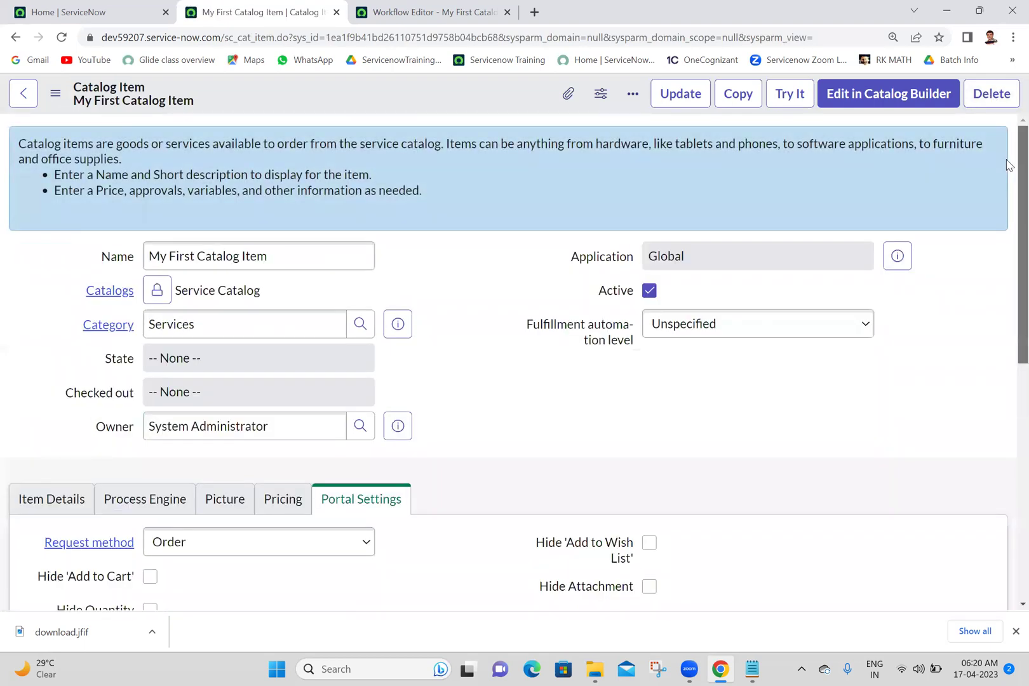
Review the catalog item's variables, then switch to the Notepad notes and find the Multiple Choice entry in the variable types list.
scroll(1006, 244, down, 7)
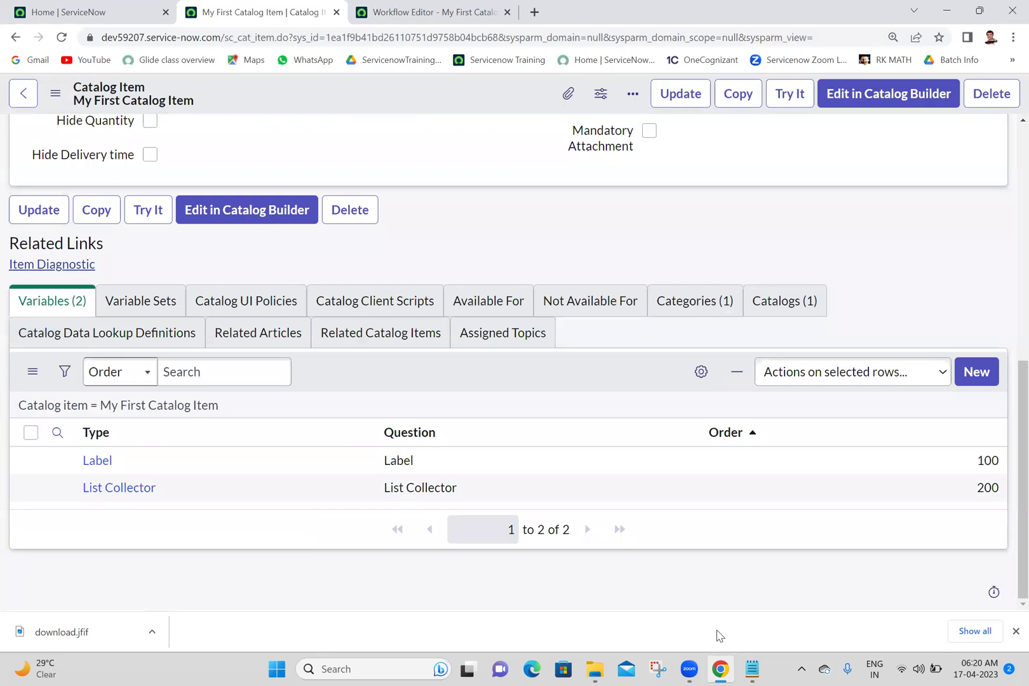
click(754, 668)
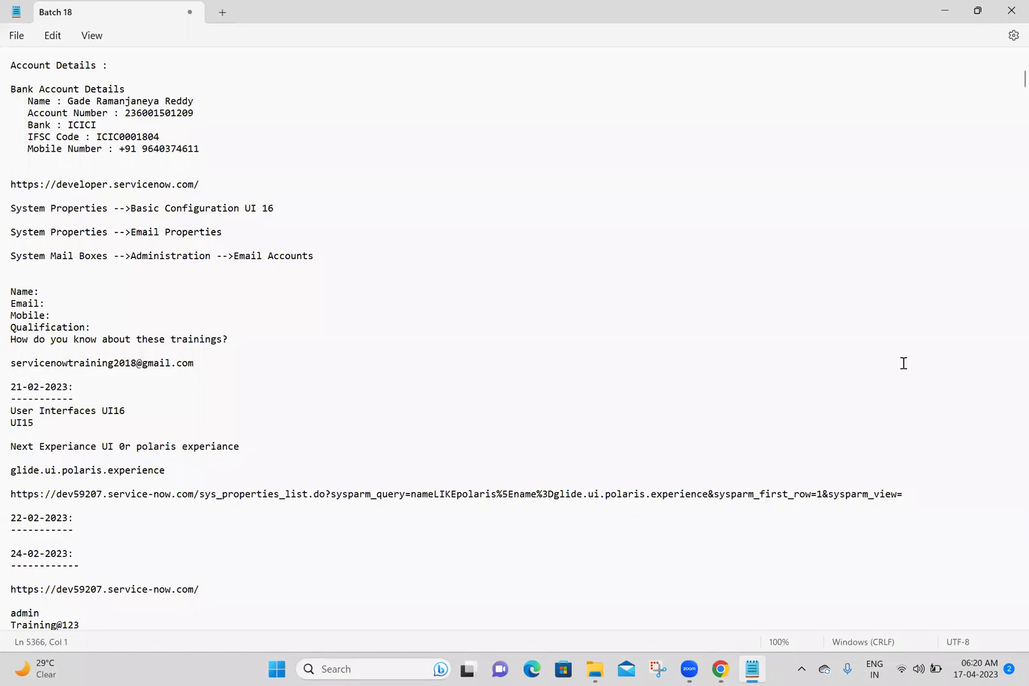
drag(1009, 87, 1009, 579)
scroll(1008, 572, down, 15)
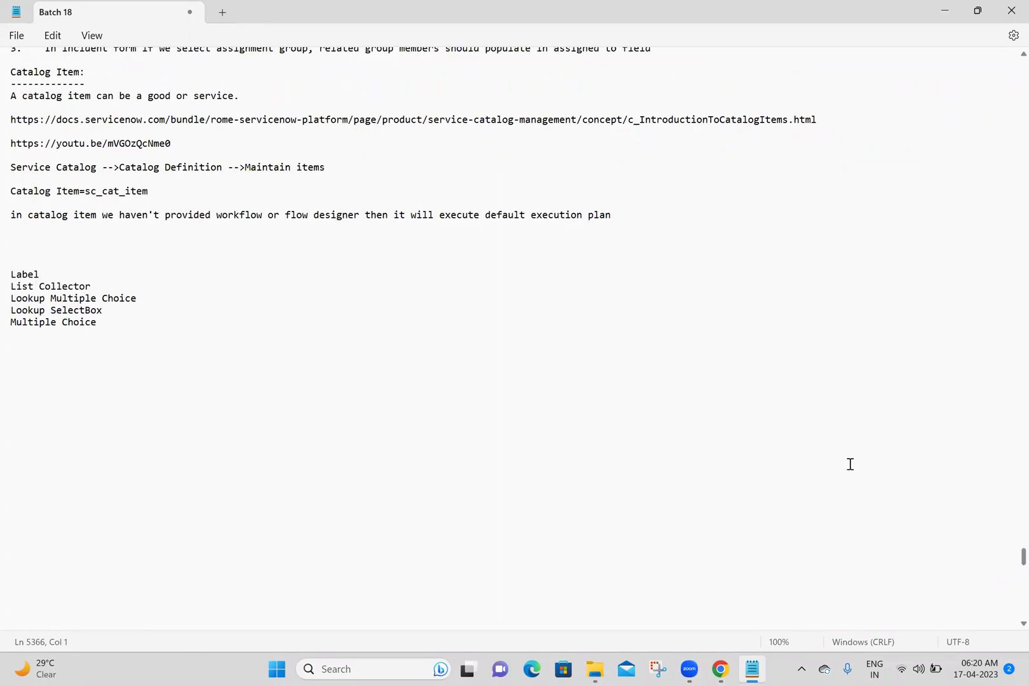
click(100, 322)
triple_click(105, 326)
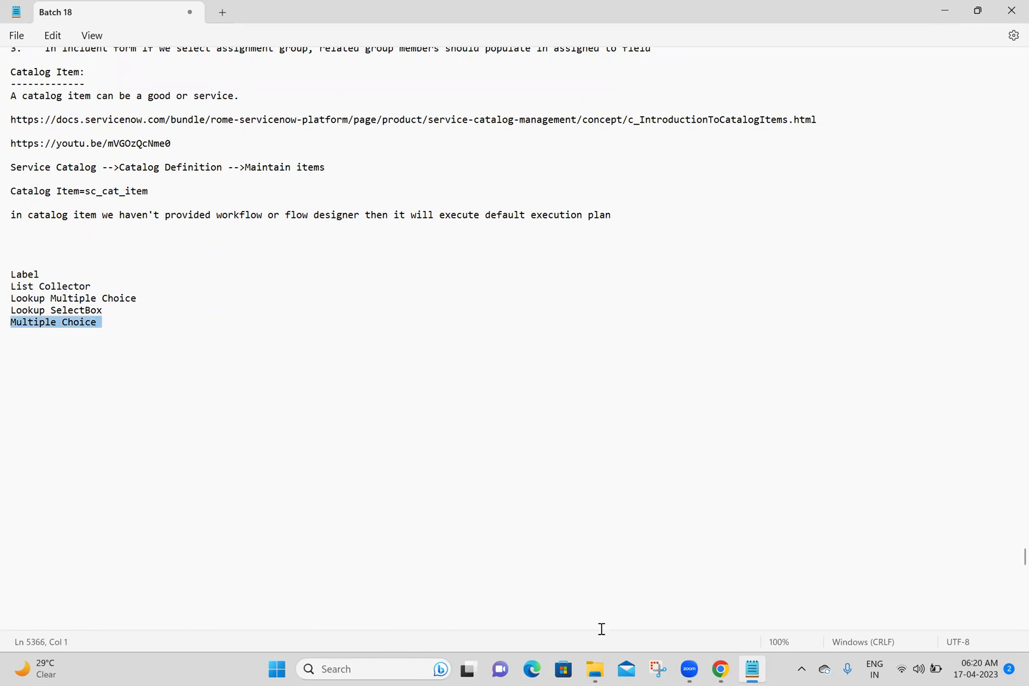
Switch back to Chrome and start another variable for My First Catalog Item with order 300 and type Multiple Choice.
click(720, 668)
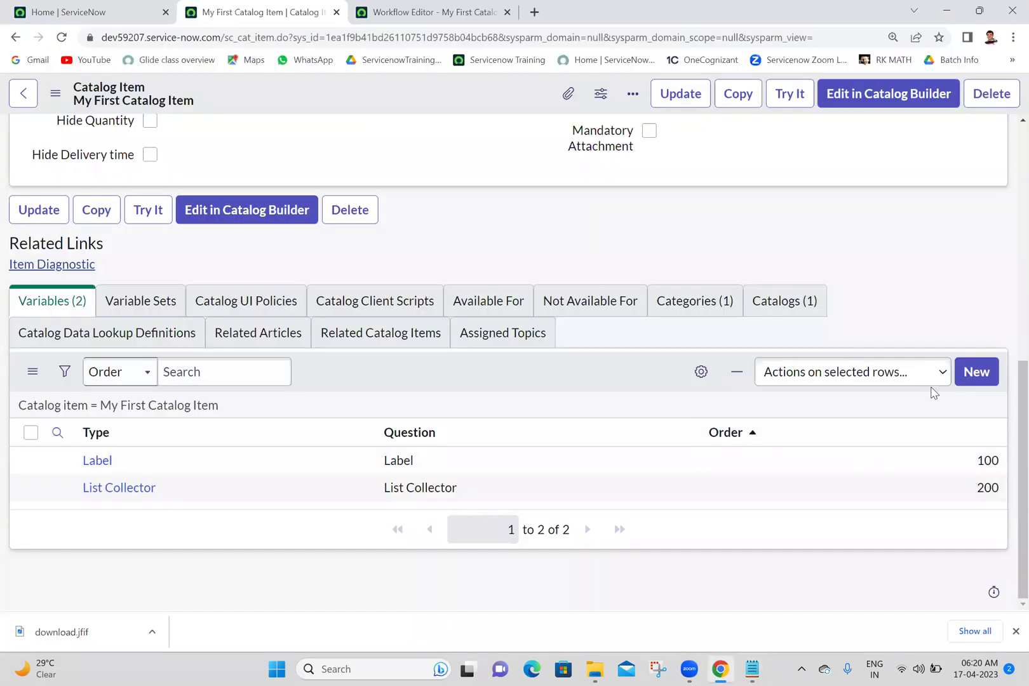
click(979, 376)
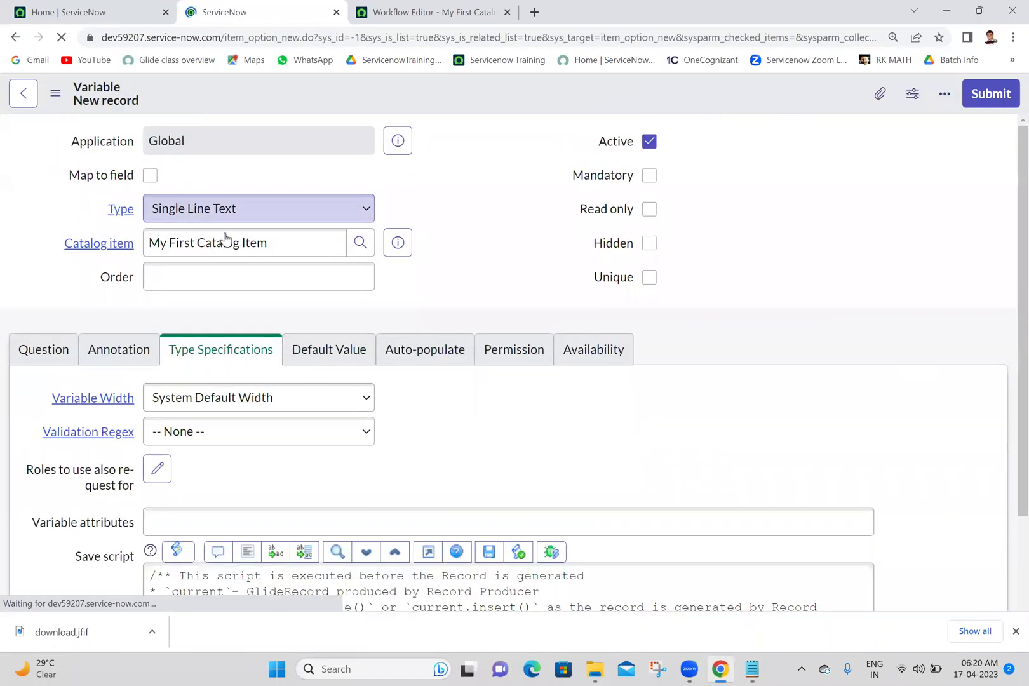
click(270, 252)
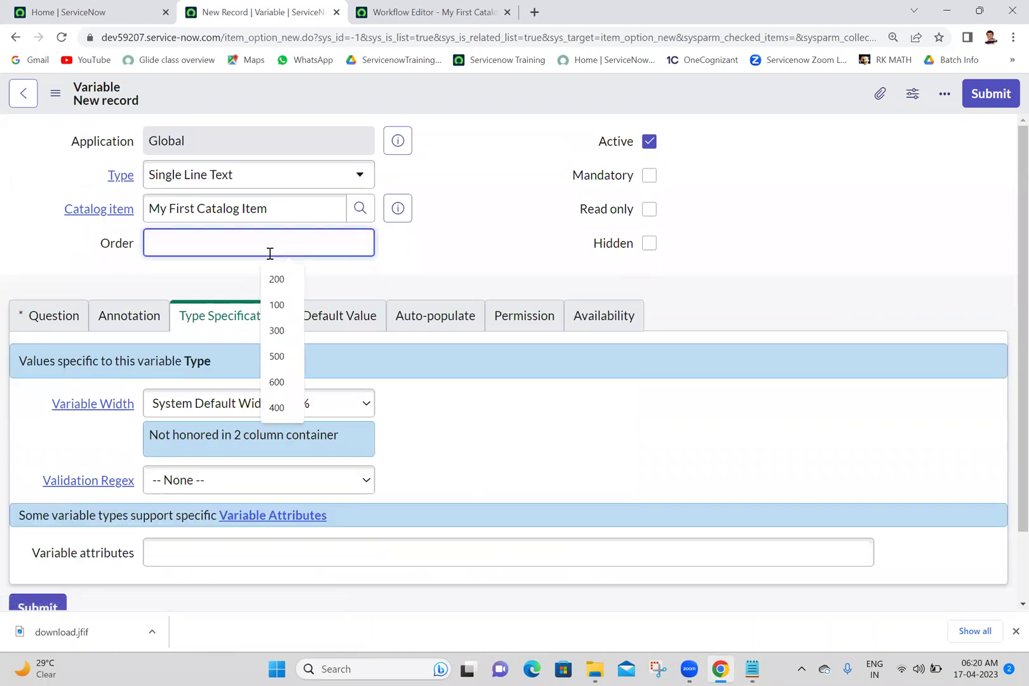
text(300)
click(299, 175)
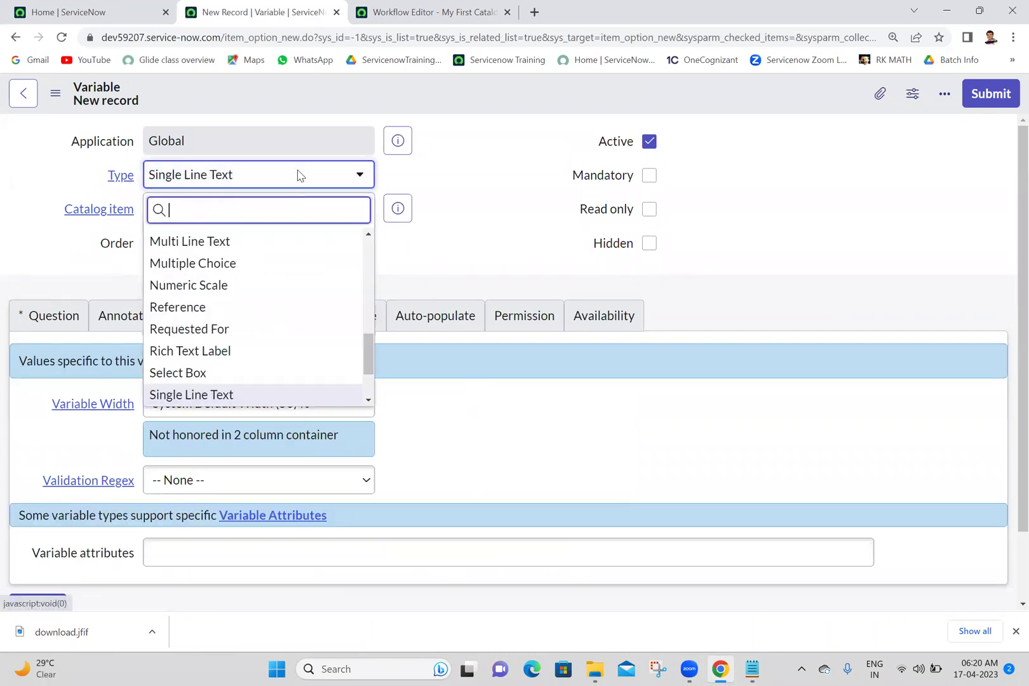
text(multi)
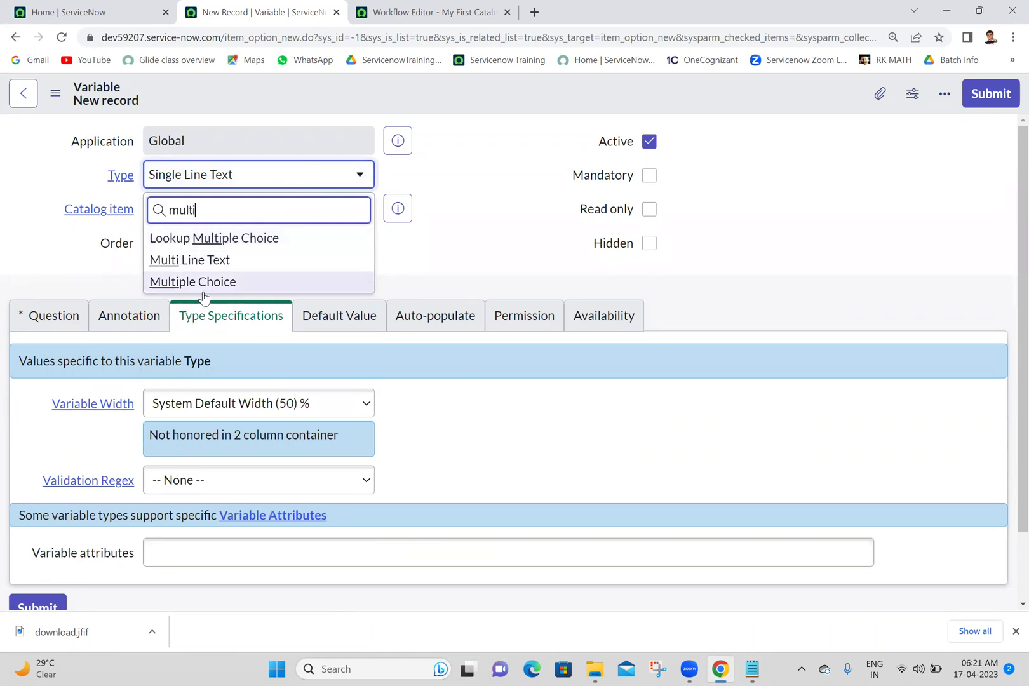
click(221, 282)
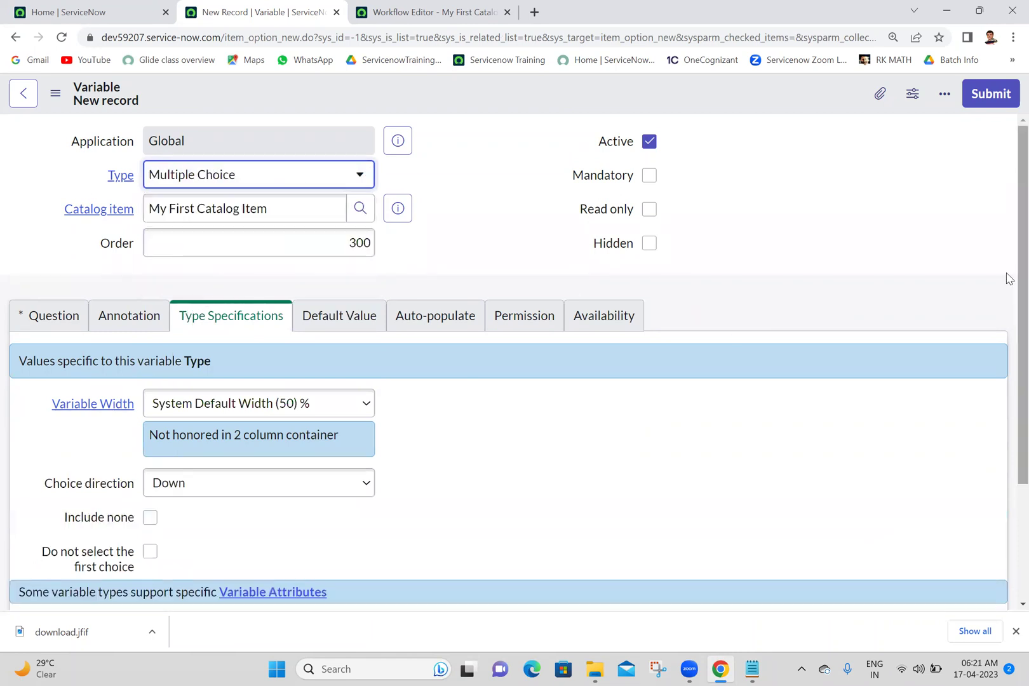
Enter "Multiple Choices" as the variable's question and save the record while staying on its form.
scroll(1008, 230, down, 3)
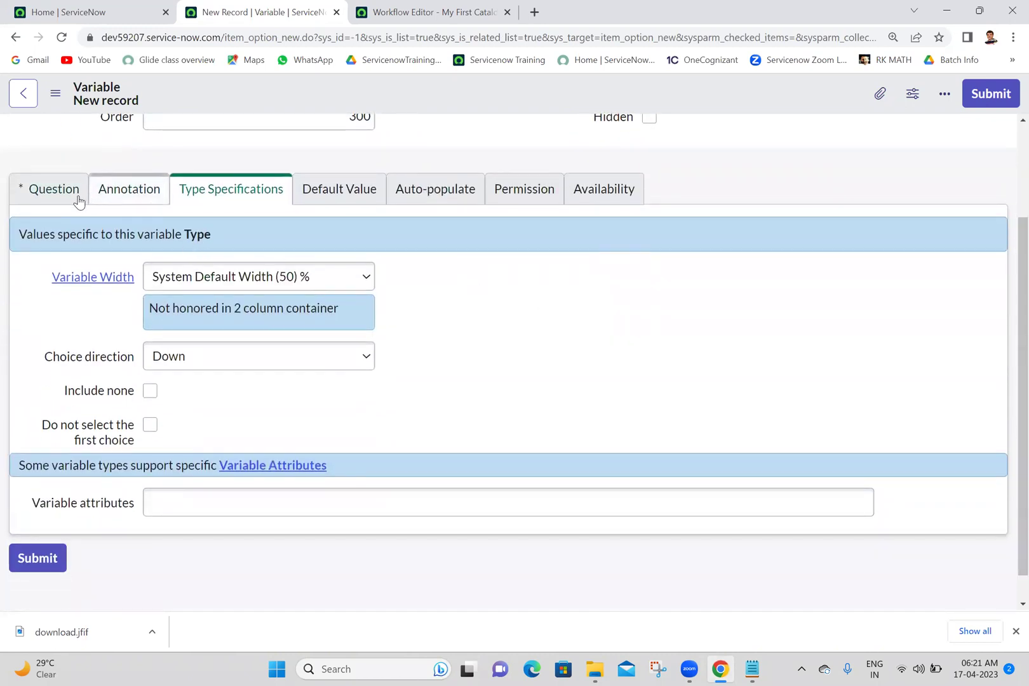
click(52, 189)
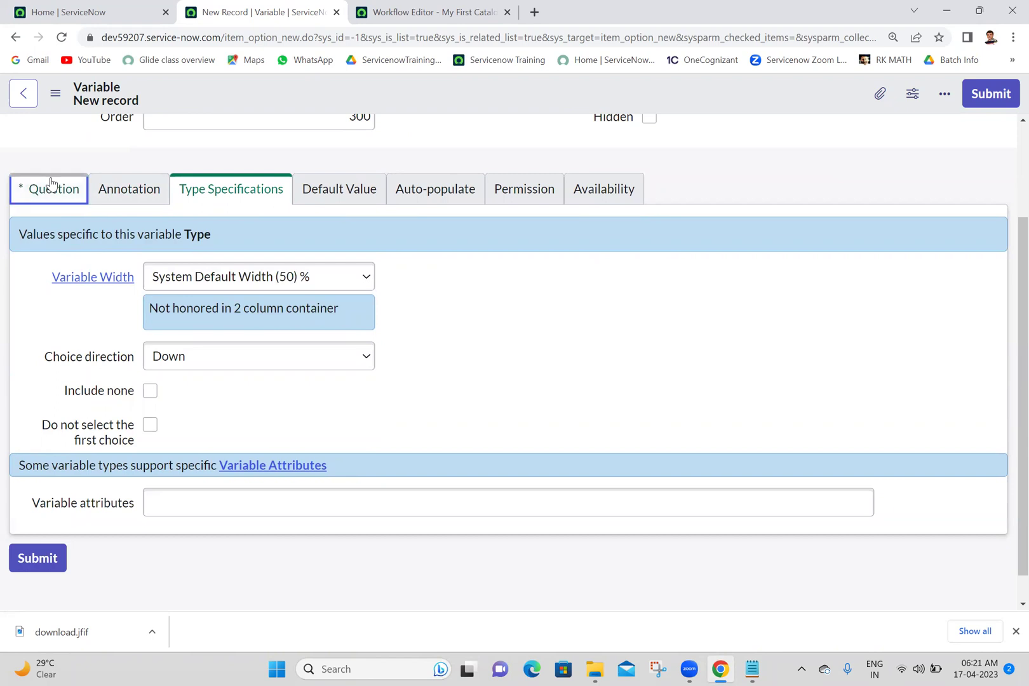
click(269, 394)
text(M)
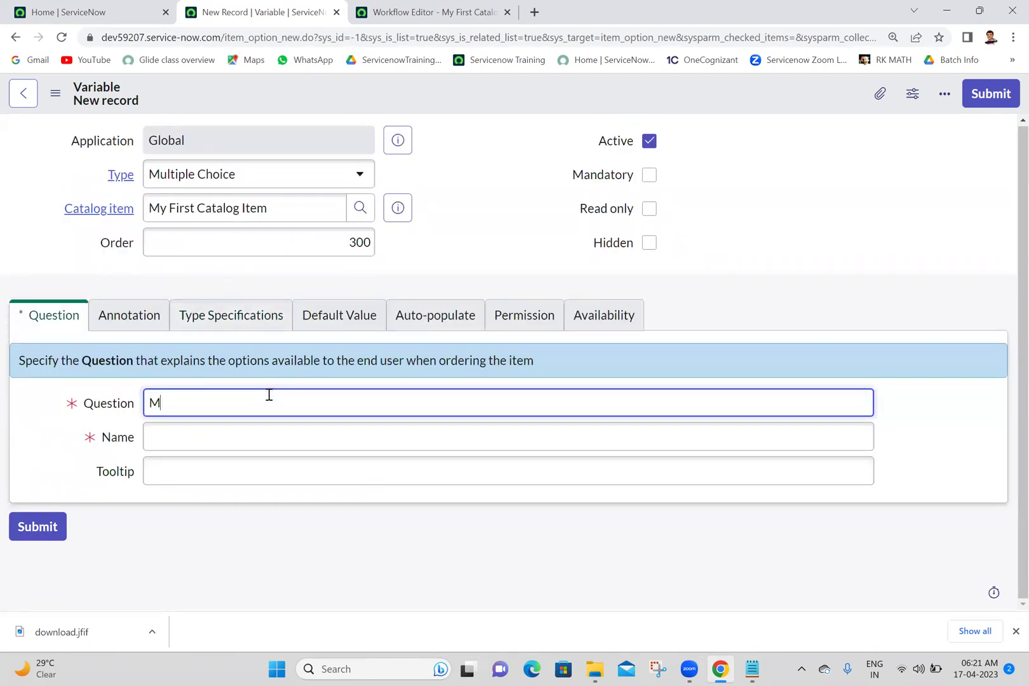
text(ultiple Choices)
click(64, 450)
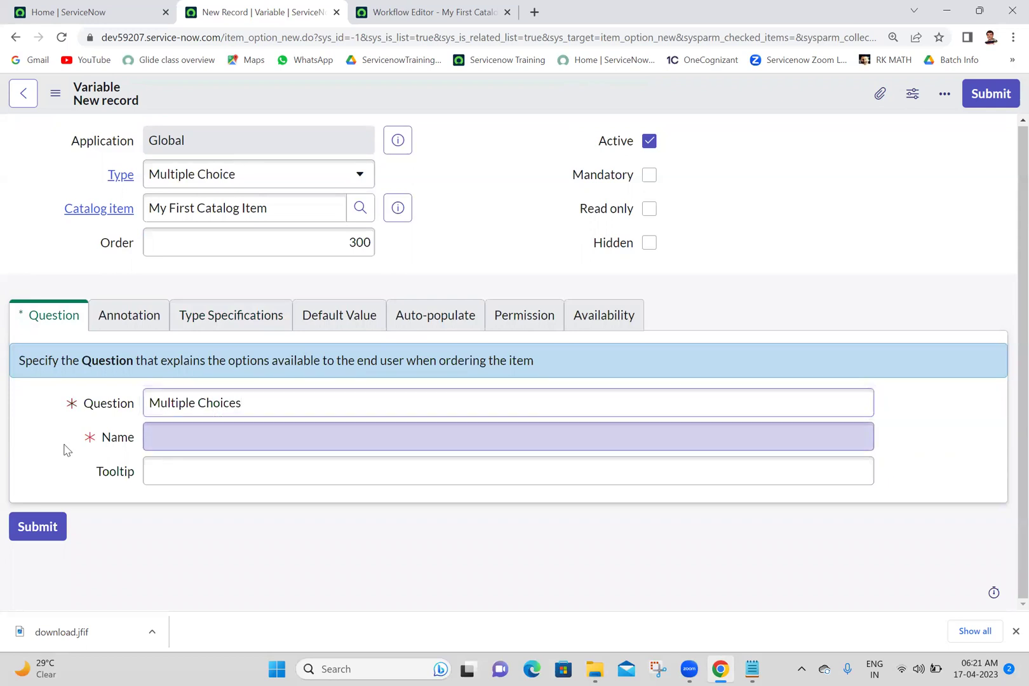
right_click(489, 88)
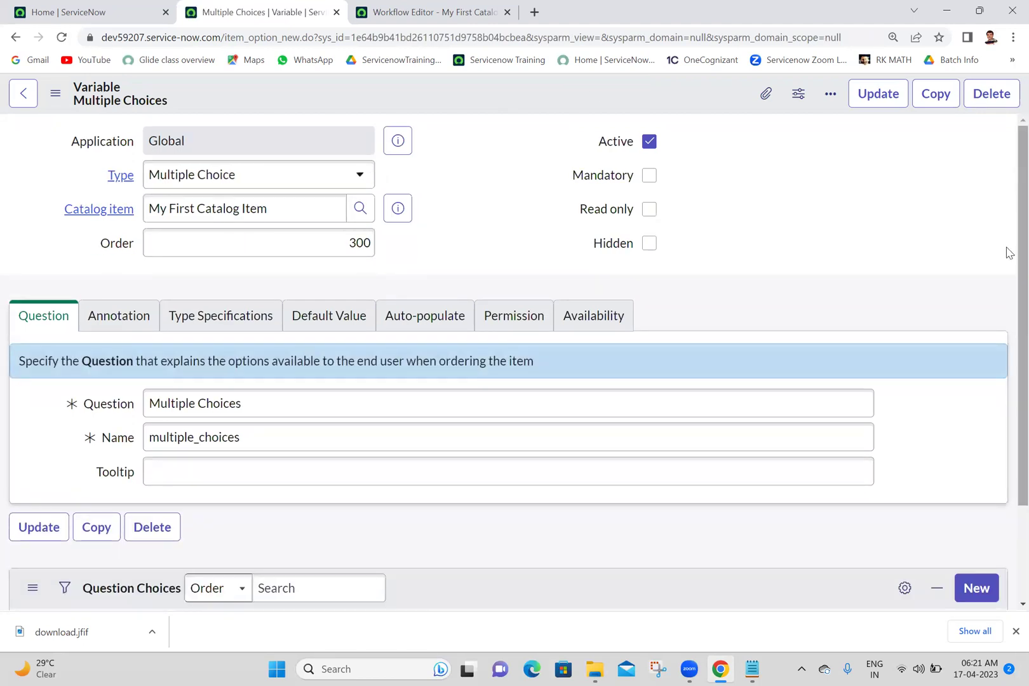
Add a row to the variable's Question Choices with Value1 as both its text and its value.
scroll(927, 430, down, 2)
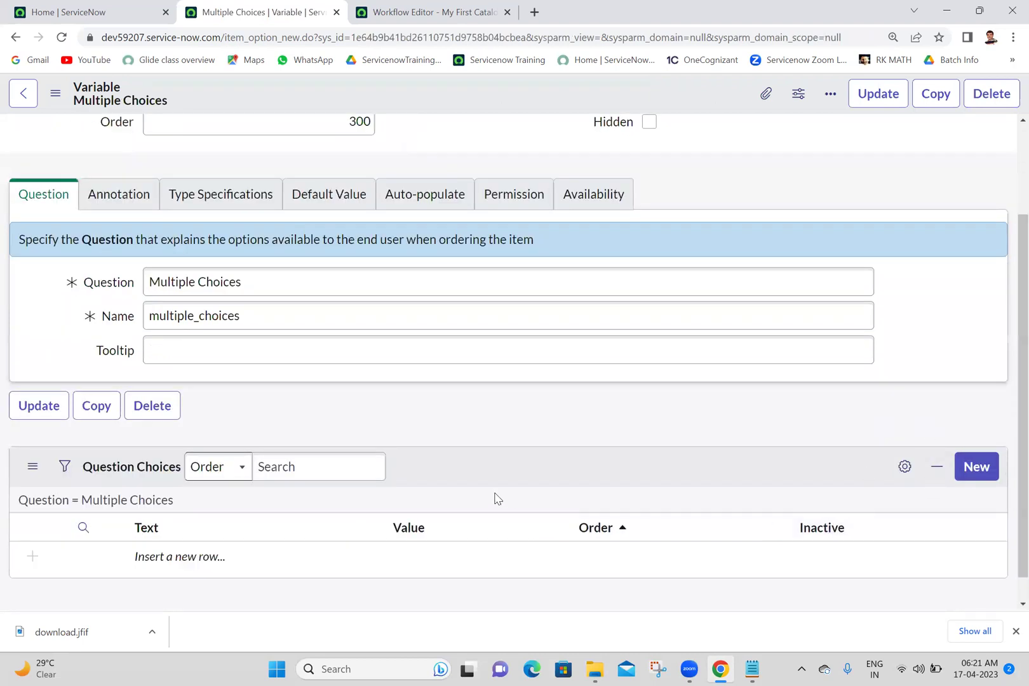
double_click(201, 567)
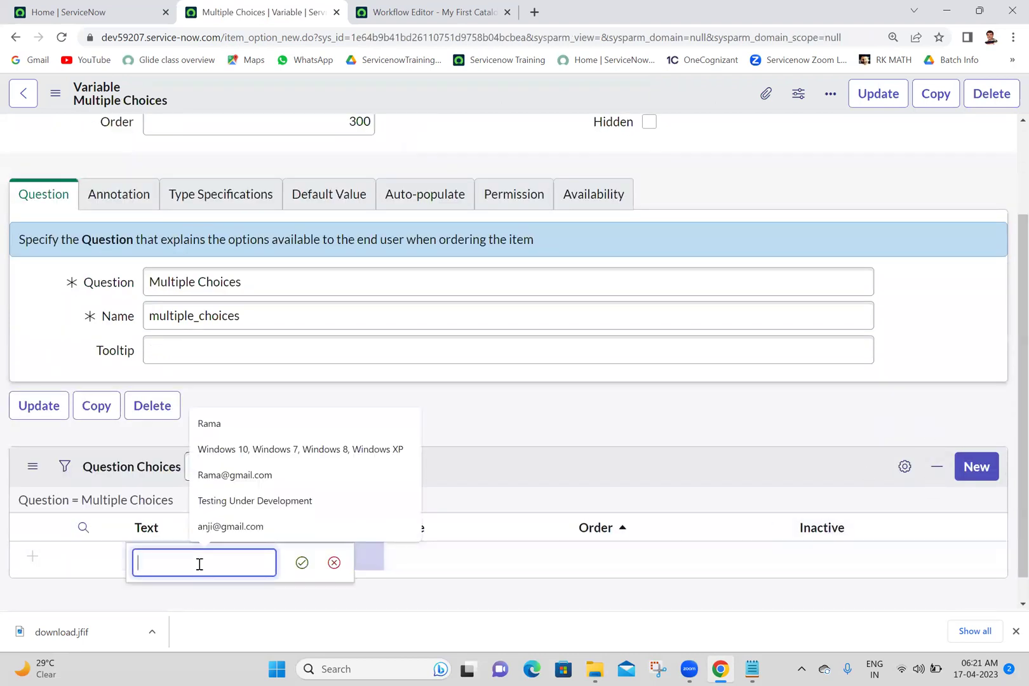
text(Value1)
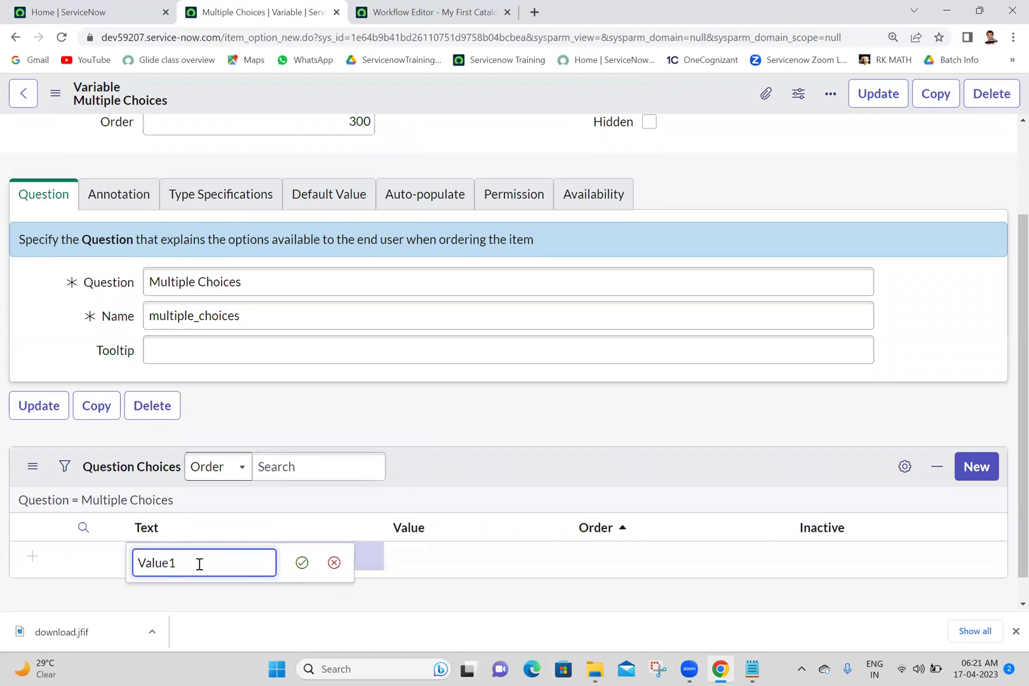
key(ctrl+a)
key(ctrl+c)
click(302, 562)
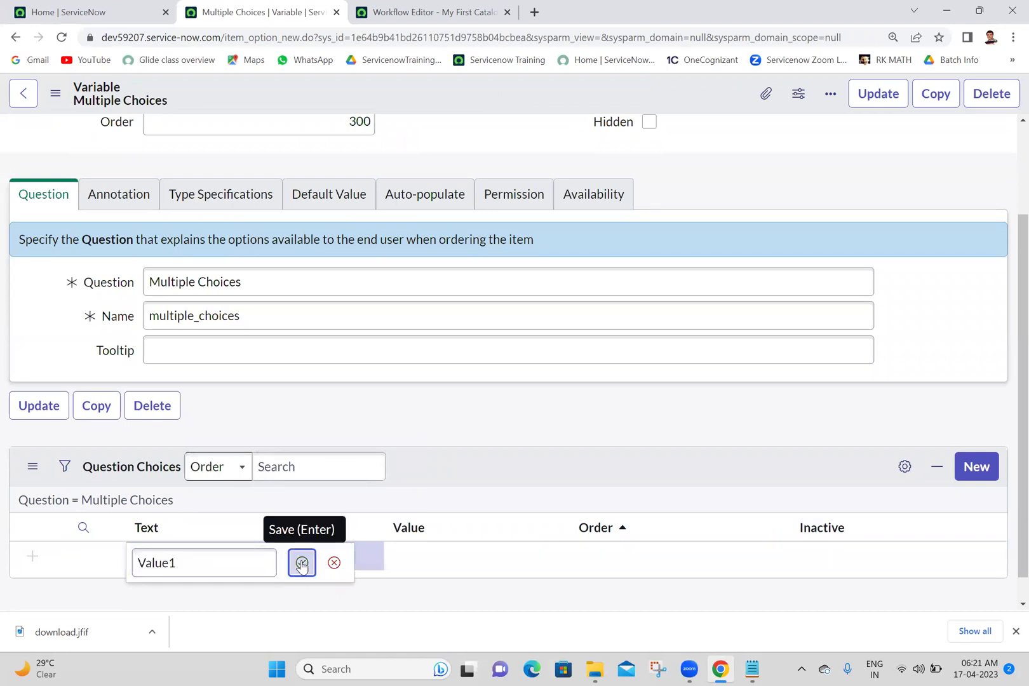
double_click(381, 557)
key(ctrl+v)
click(488, 563)
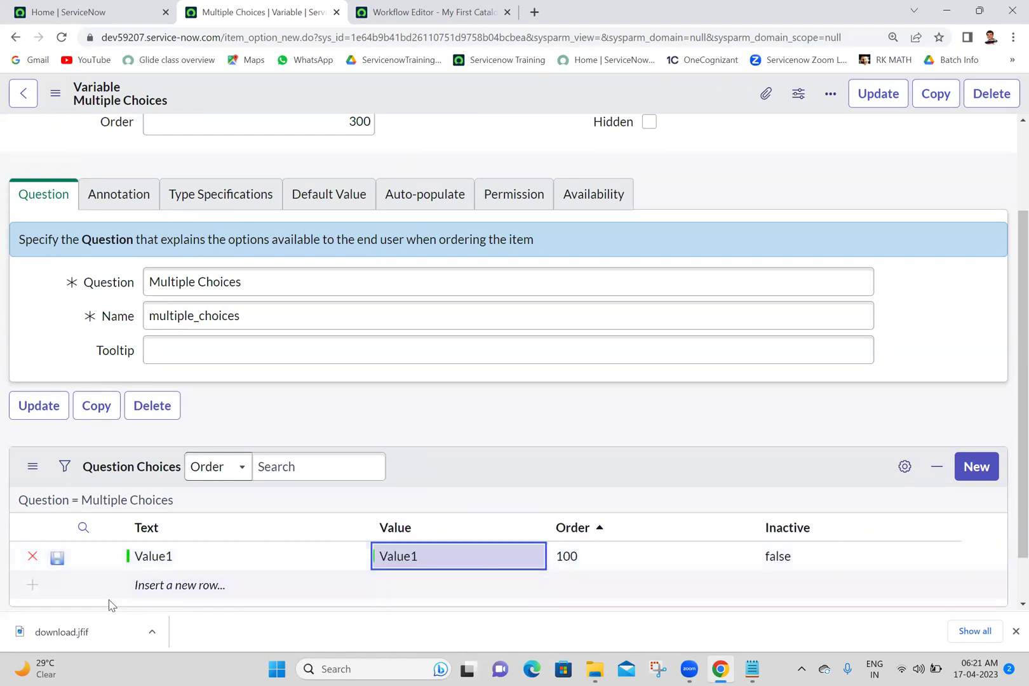
Add a second Question Choices row with Value2 as both its text and value, and update the Multiple Choices variable.
click(170, 585)
text(Value)
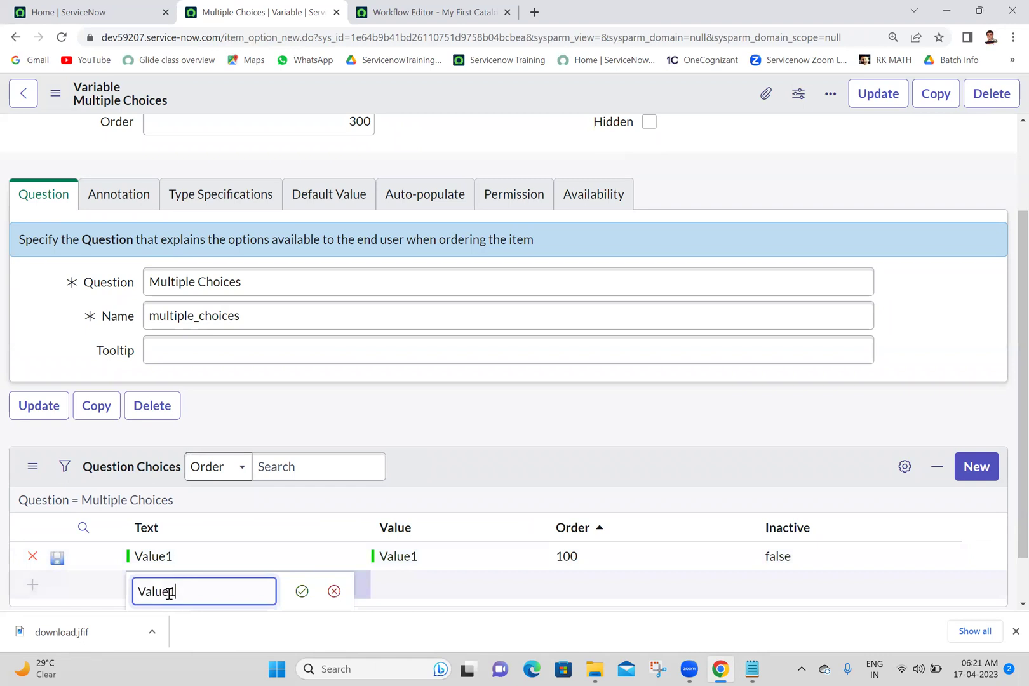
text(2)
key(ctrl+a)
key(ctrl+c)
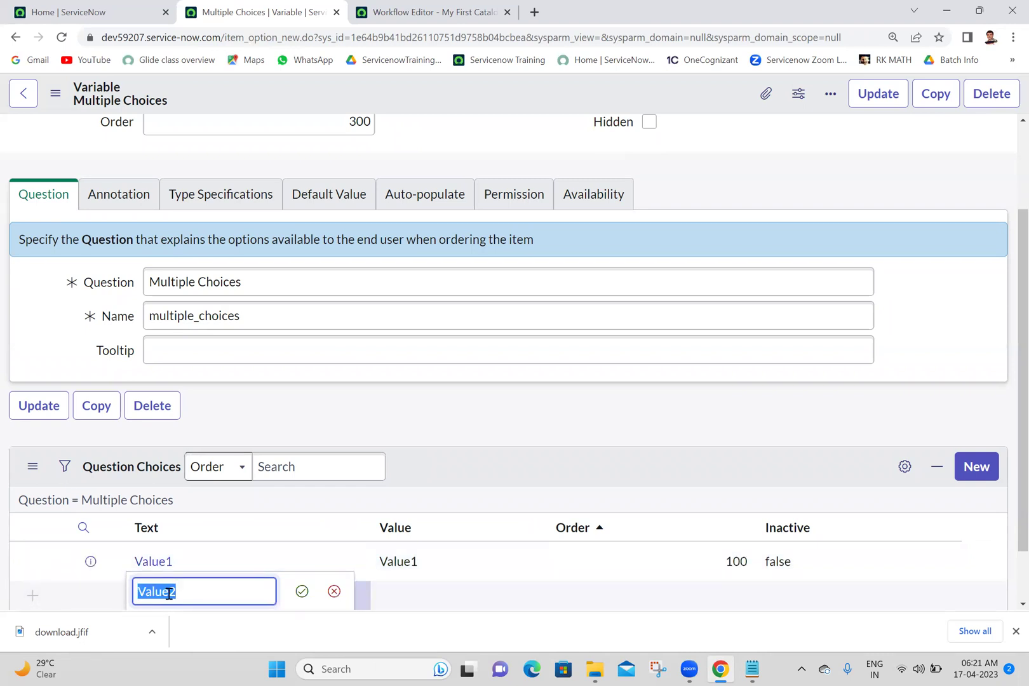
click(302, 591)
click(348, 596)
click(348, 596)
key(ctrl+v)
click(478, 589)
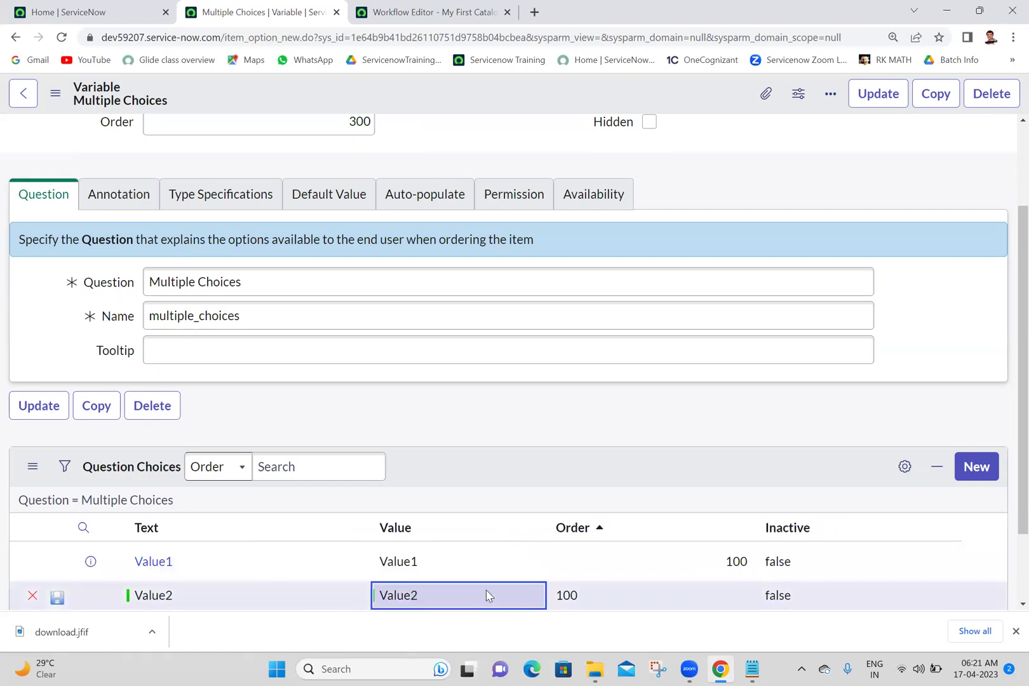
click(56, 603)
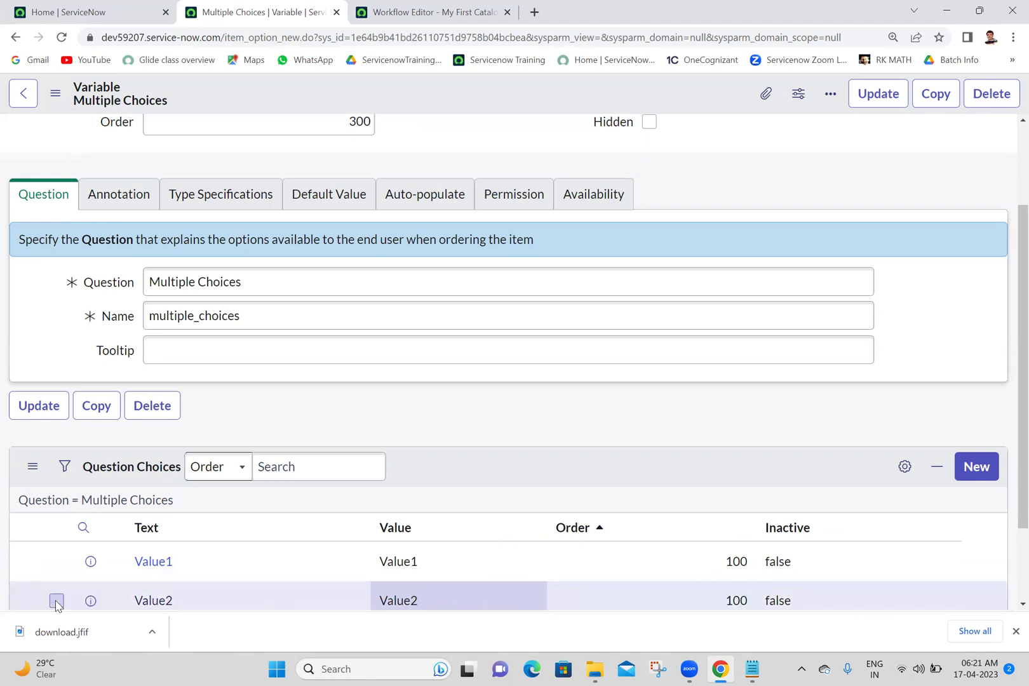
click(868, 101)
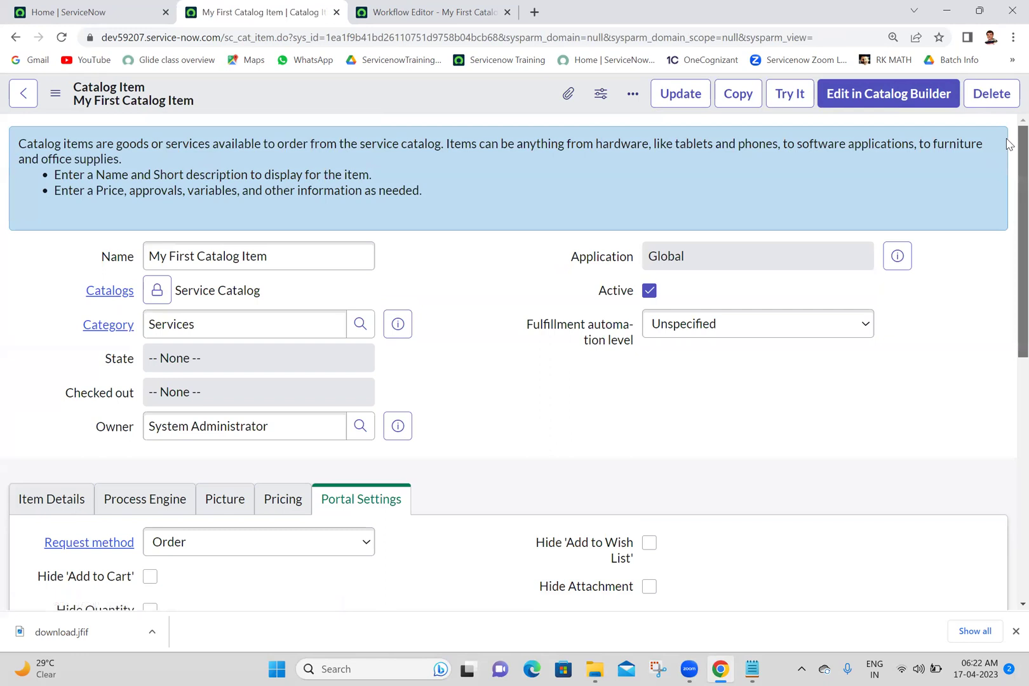
Start another variable for My First Catalog Item with order 400 and type Lookup Multiple Choice.
scroll(1009, 145, down, 10)
click(969, 353)
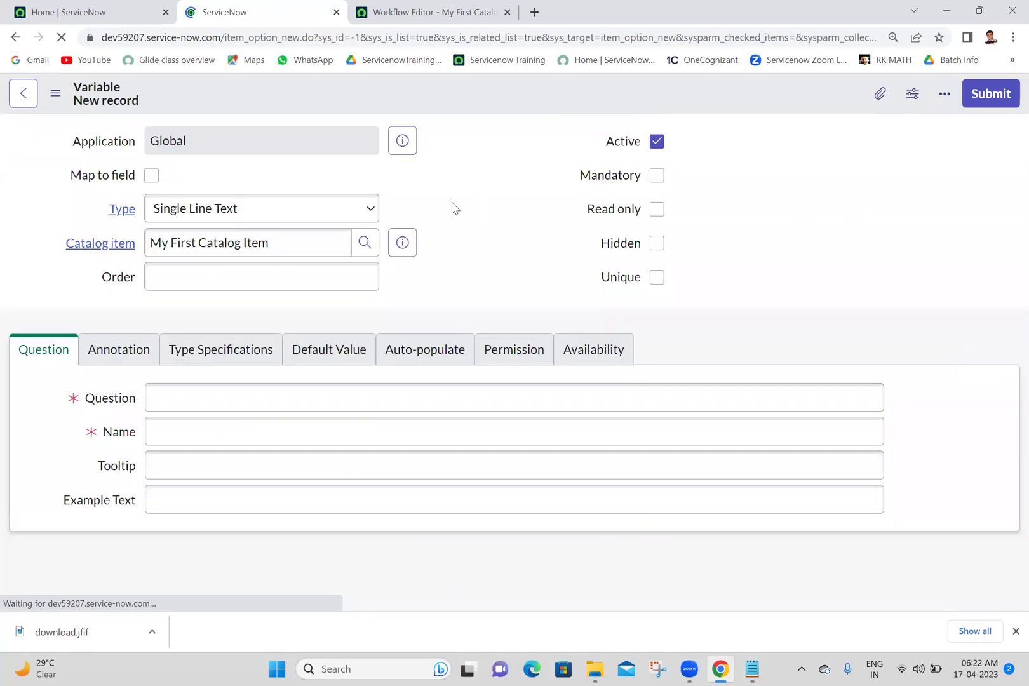
click(305, 238)
text(400)
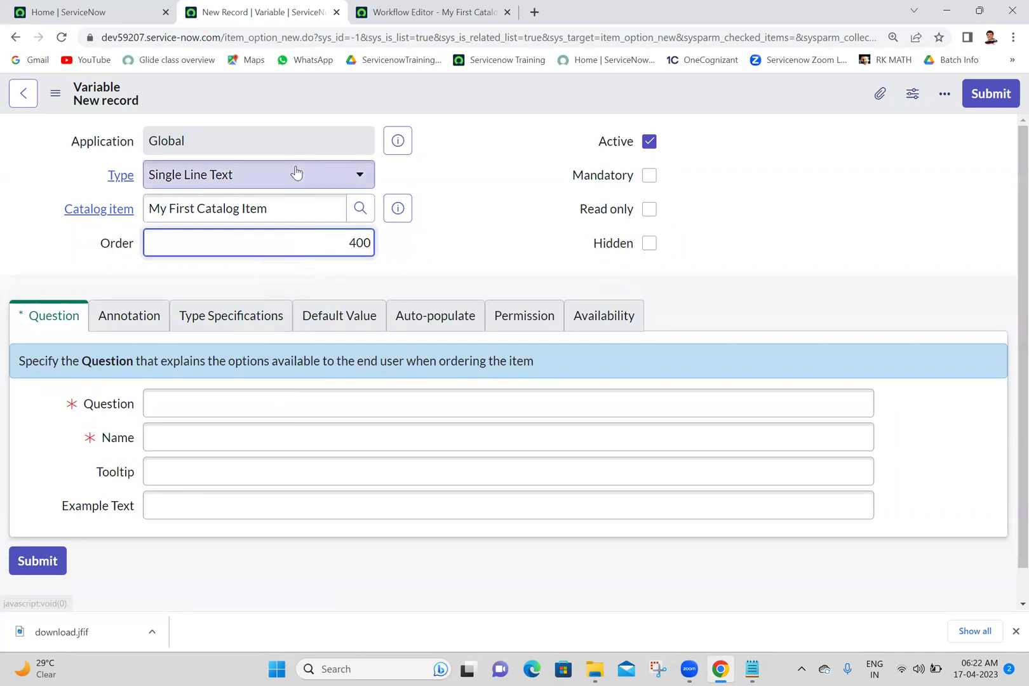
click(296, 172)
text(look)
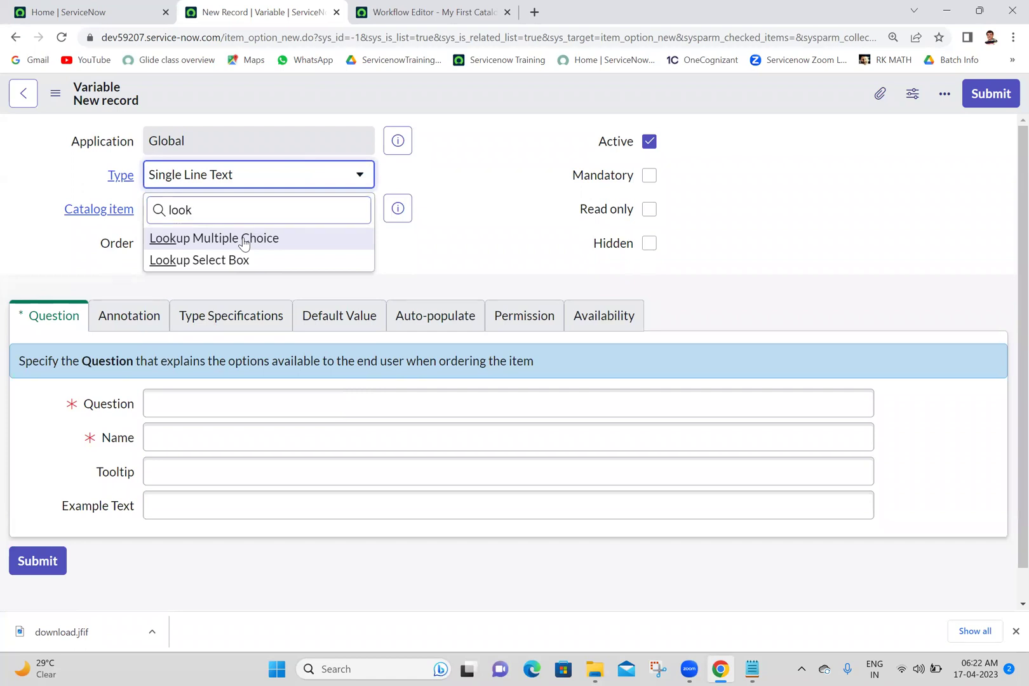
click(245, 239)
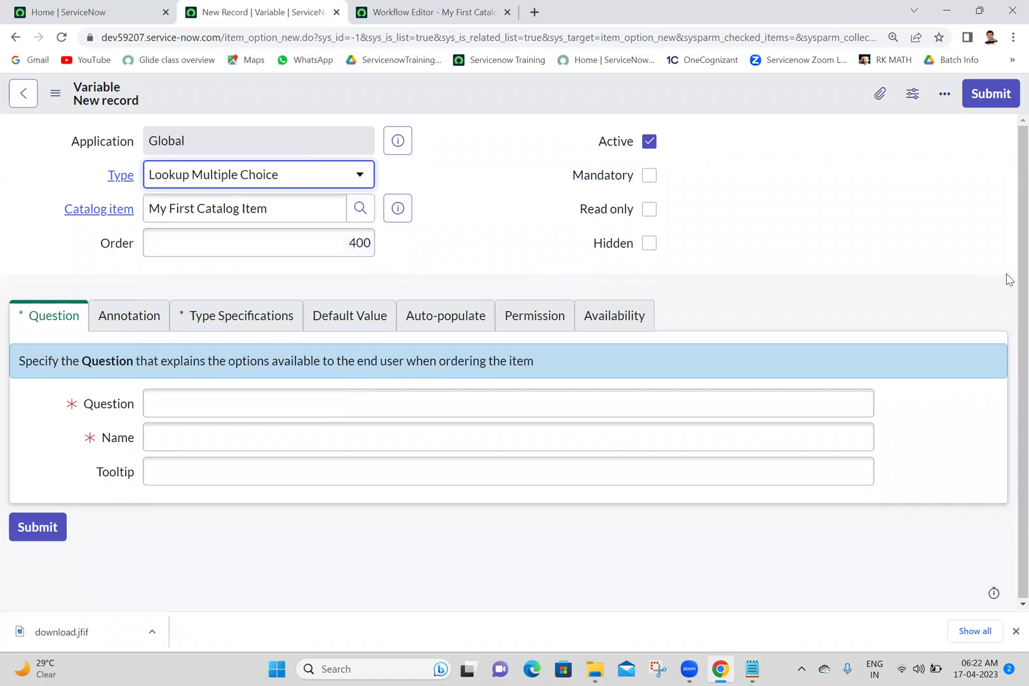
Enter "Lookup Multiple Choice" as the new variable's question.
click(273, 404)
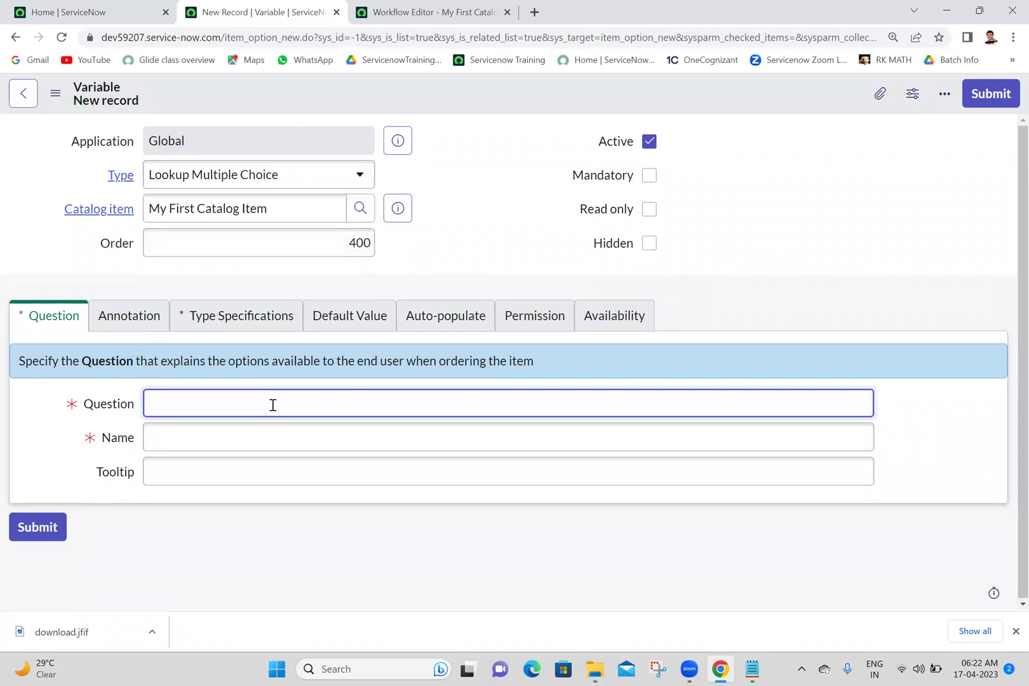
text(Lookup Multiple C)
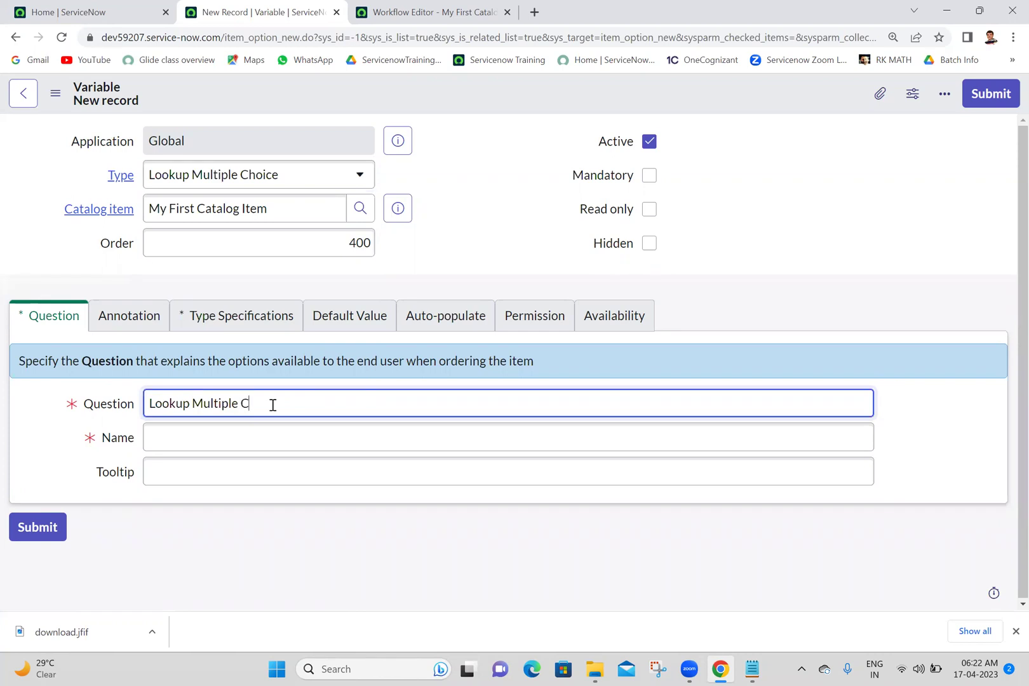
text(hoice)
click(23, 425)
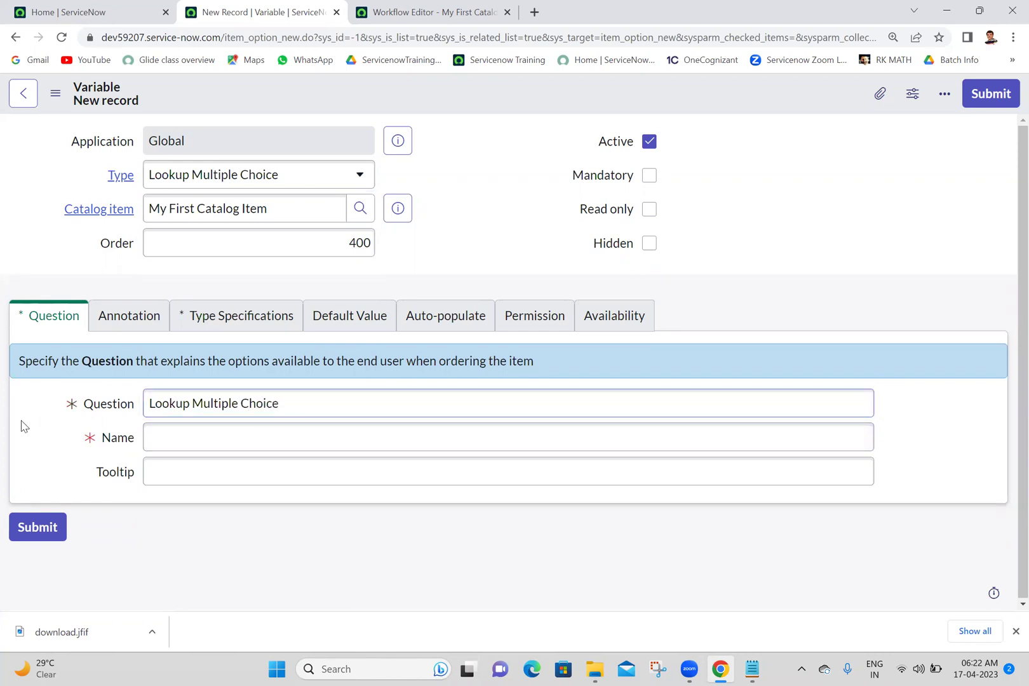
In the variable's type specifications, set the table to look up from to Incident [incident].
click(220, 320)
drag(1009, 335, 1009, 443)
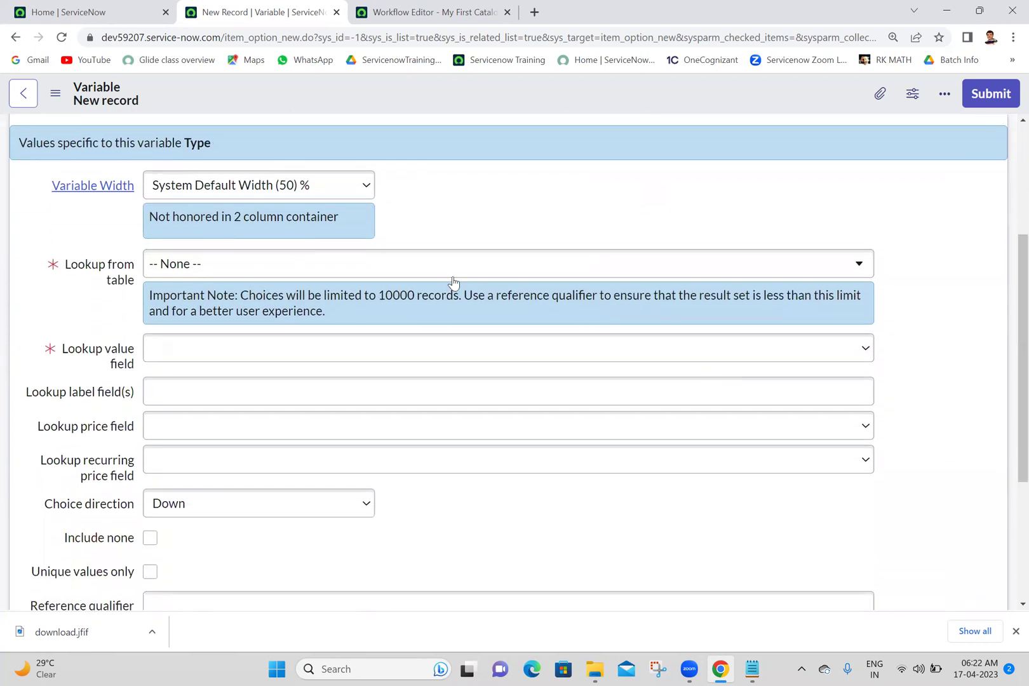
click(392, 265)
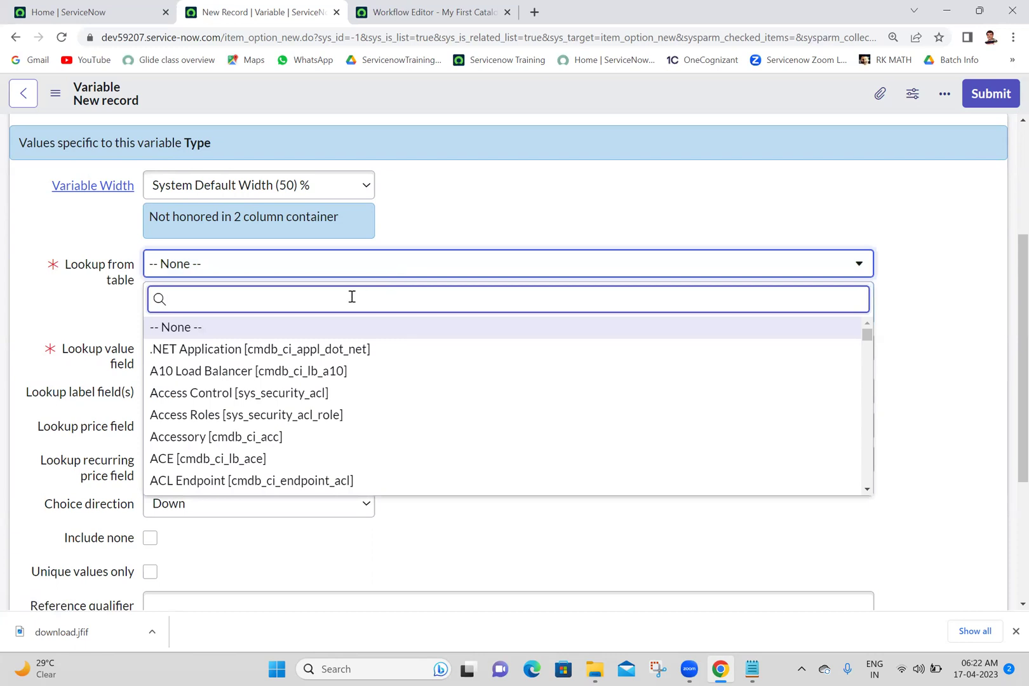
text(incident)
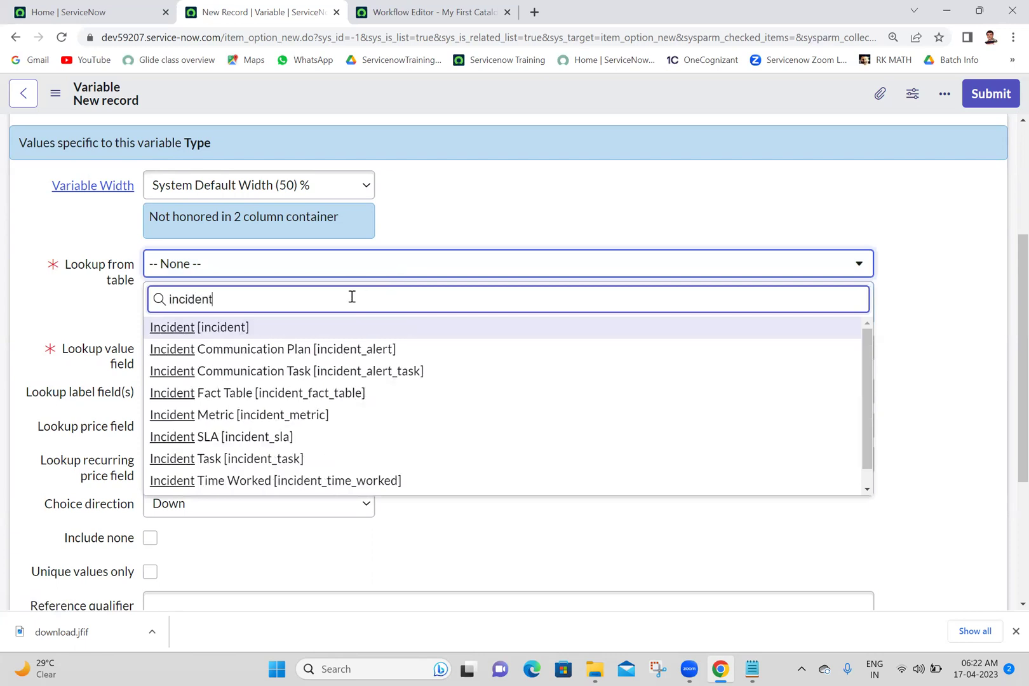
click(271, 331)
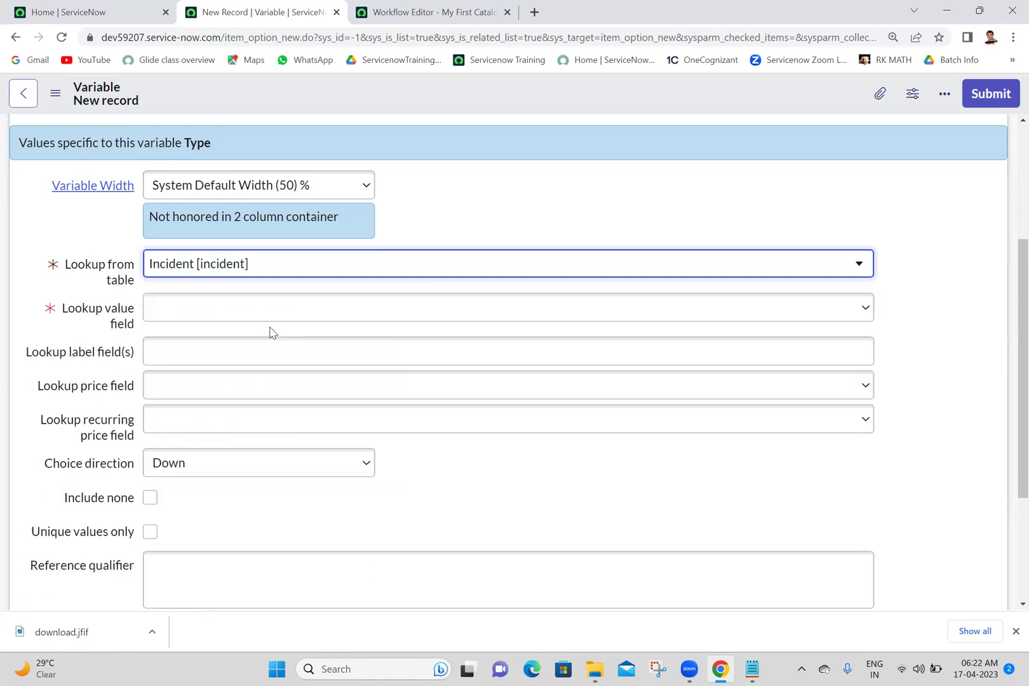
click(302, 309)
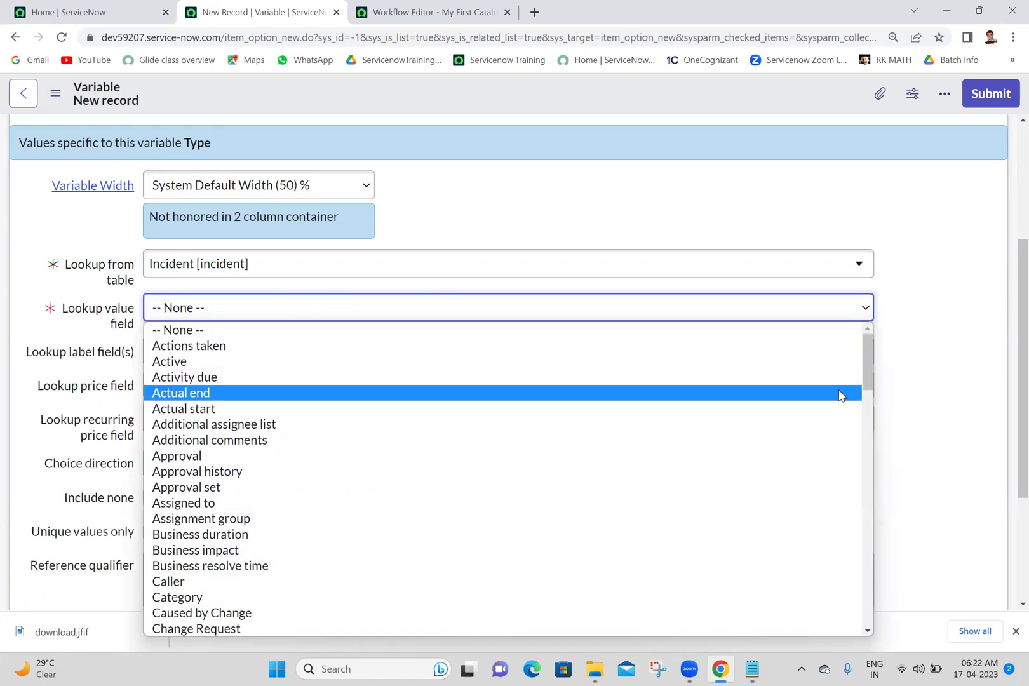
drag(867, 367, 939, 299)
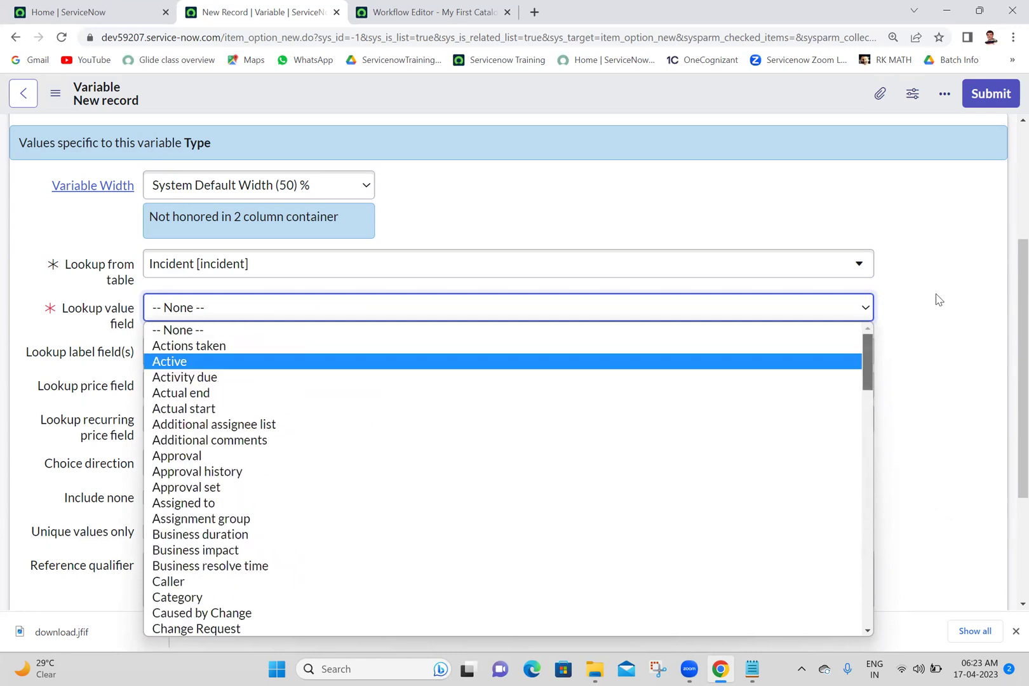
click(938, 236)
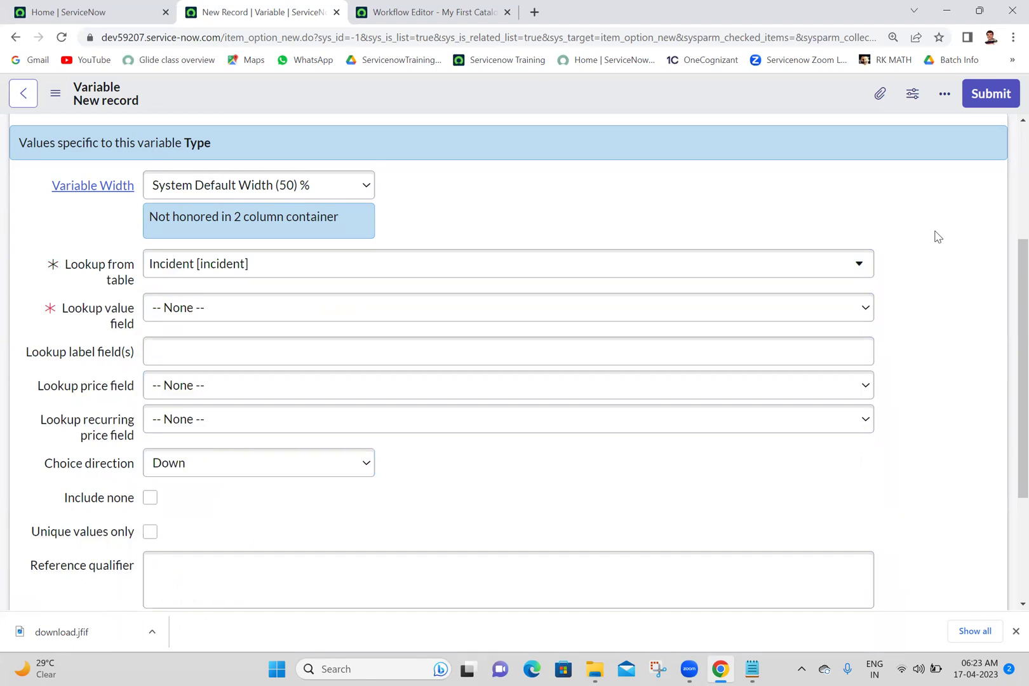
Restrict the lookup to unique values only and choose State as the lookup value field.
scroll(925, 241, up, 1)
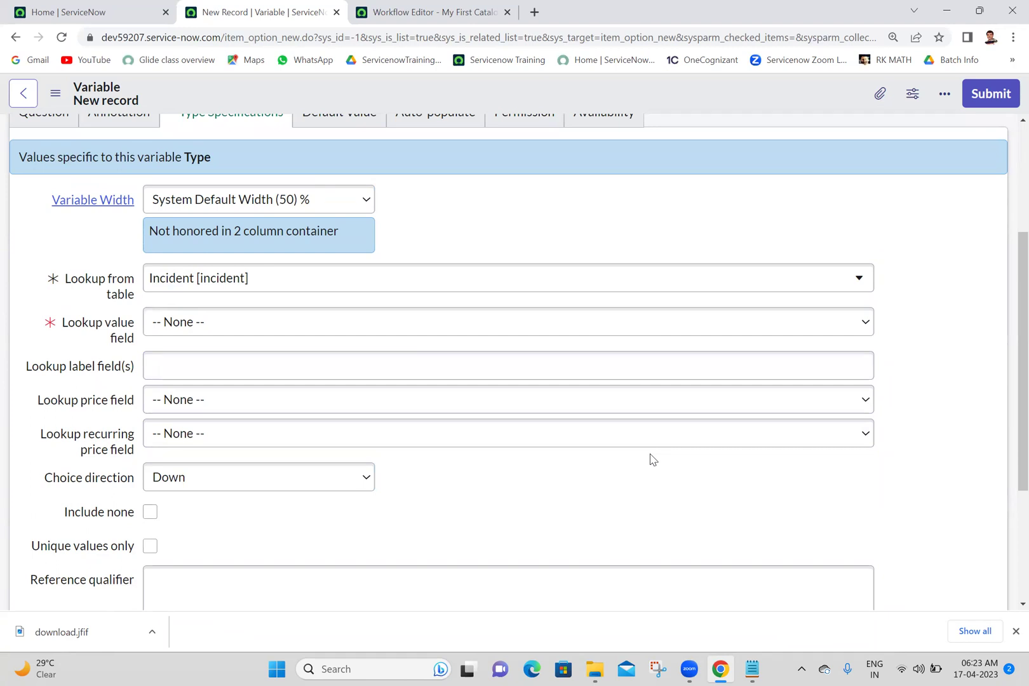
click(151, 550)
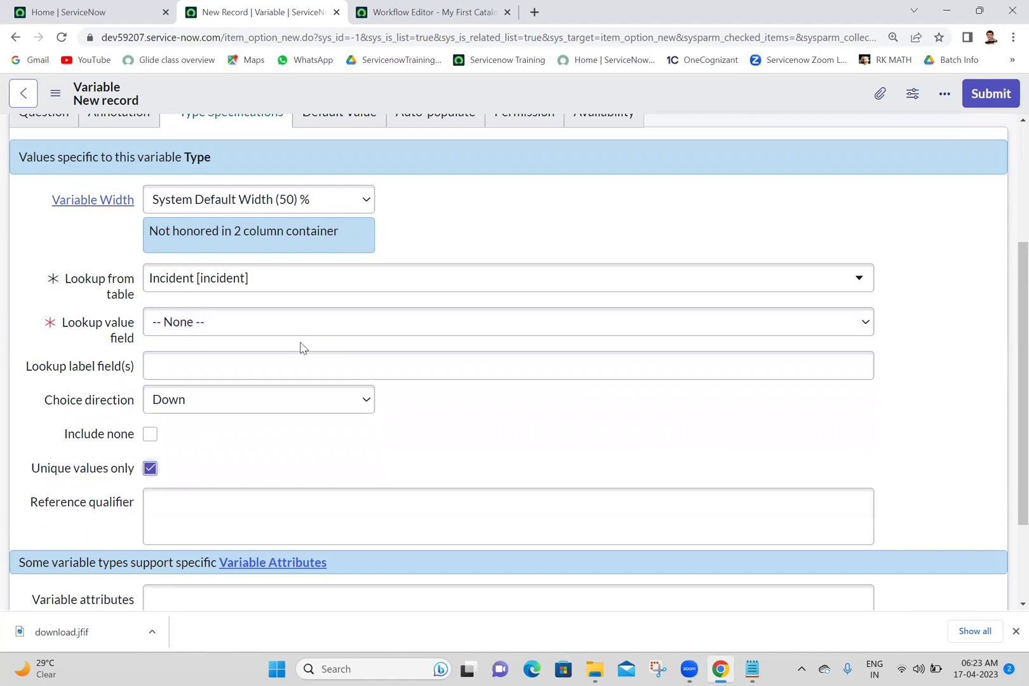
click(306, 321)
key(s)
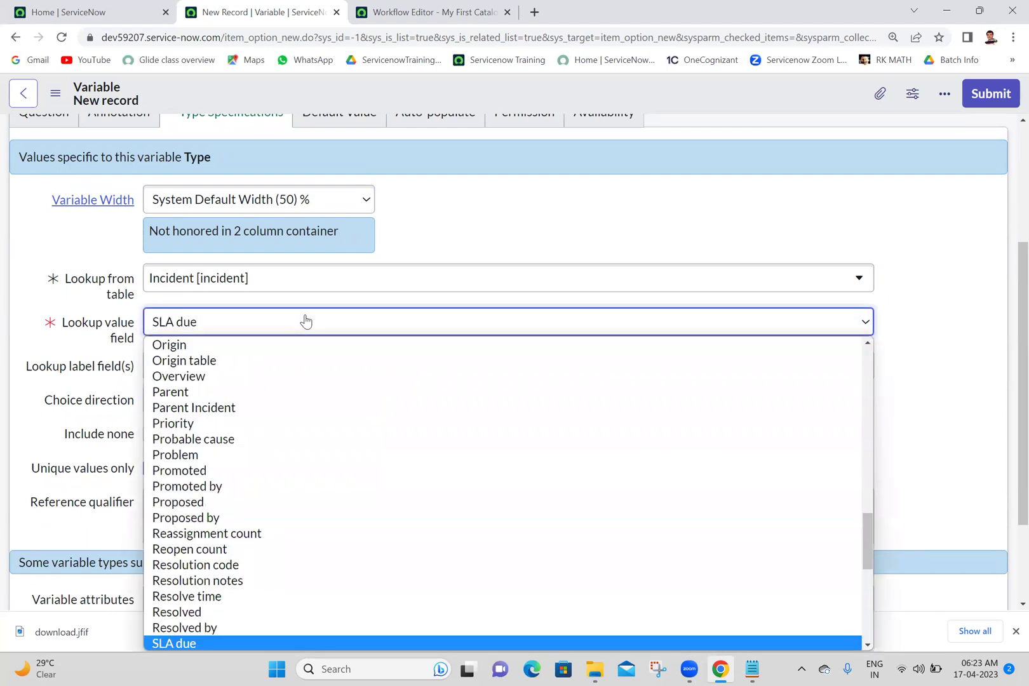
key(Down)
key(Down)
key(Down)
key(Down)
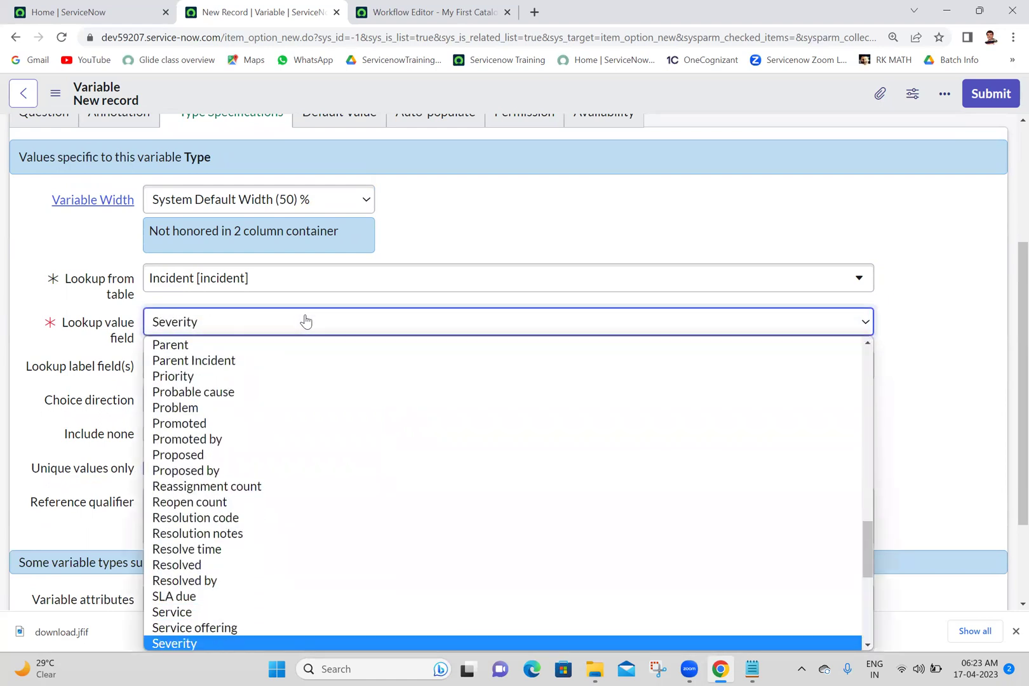
key(Down)
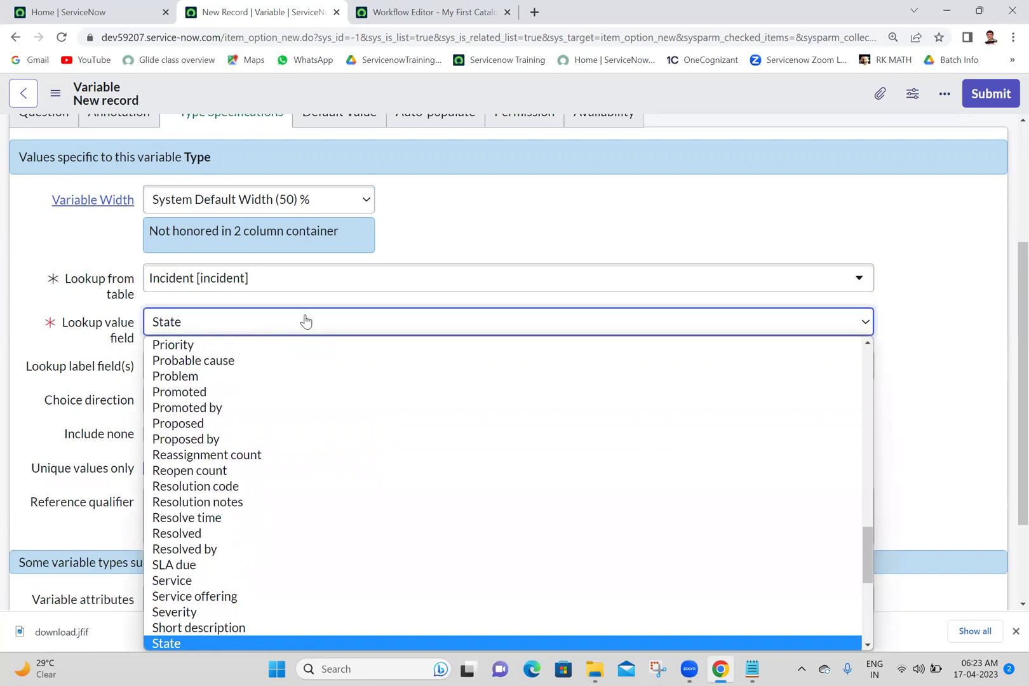
key(Return)
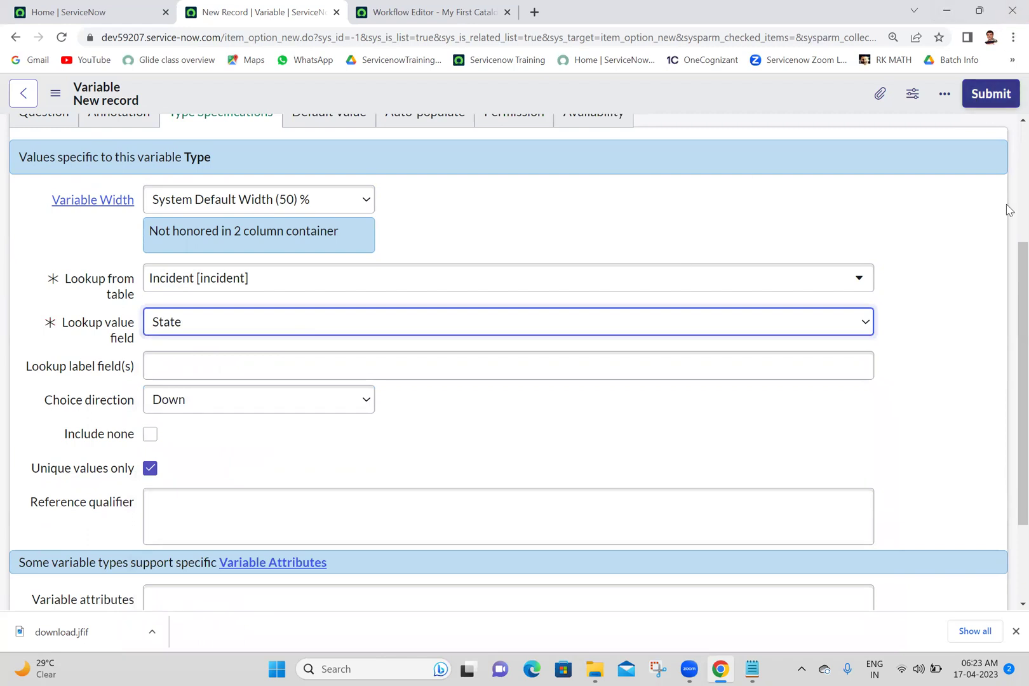
Submit the Lookup Multiple Choice variable and review the variables list of My First Catalog Item.
scroll(1008, 208, up, 3)
click(1002, 106)
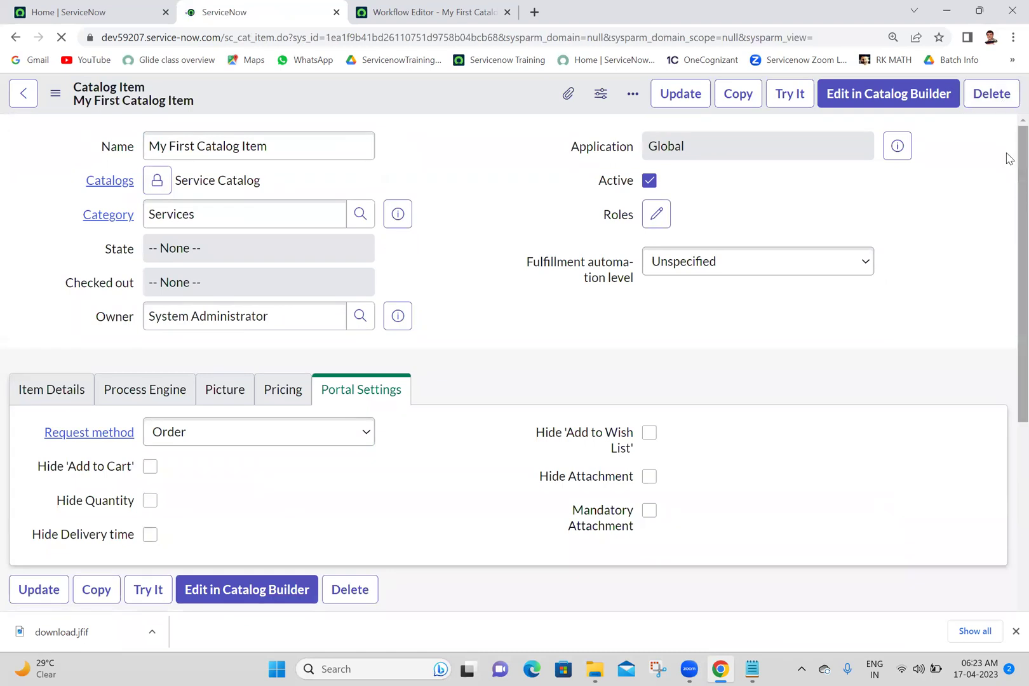
scroll(1009, 426, down, 10)
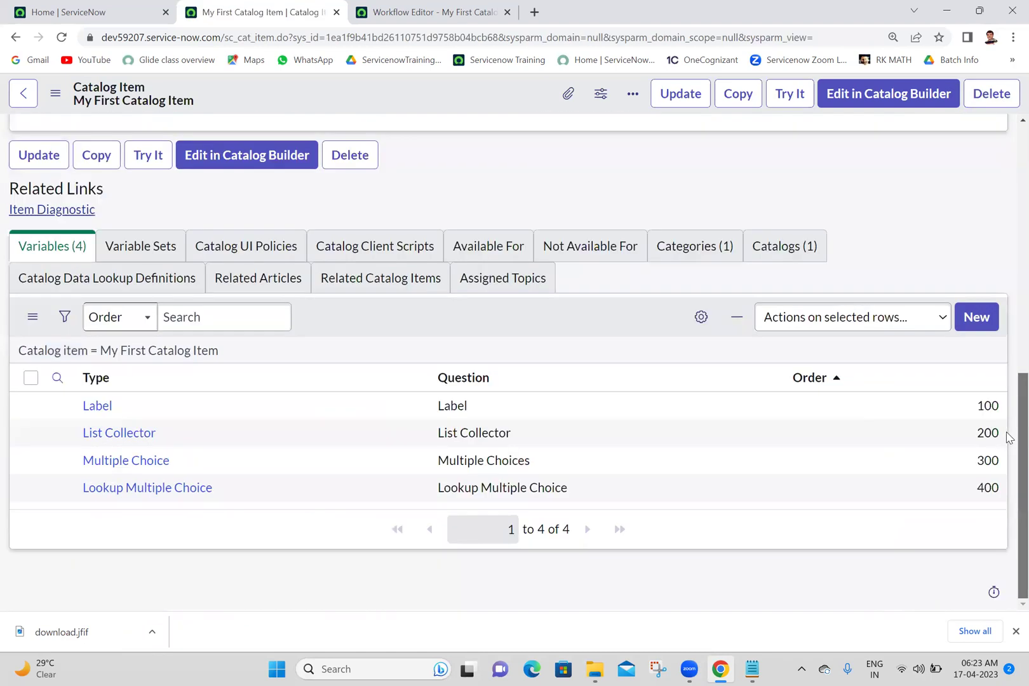
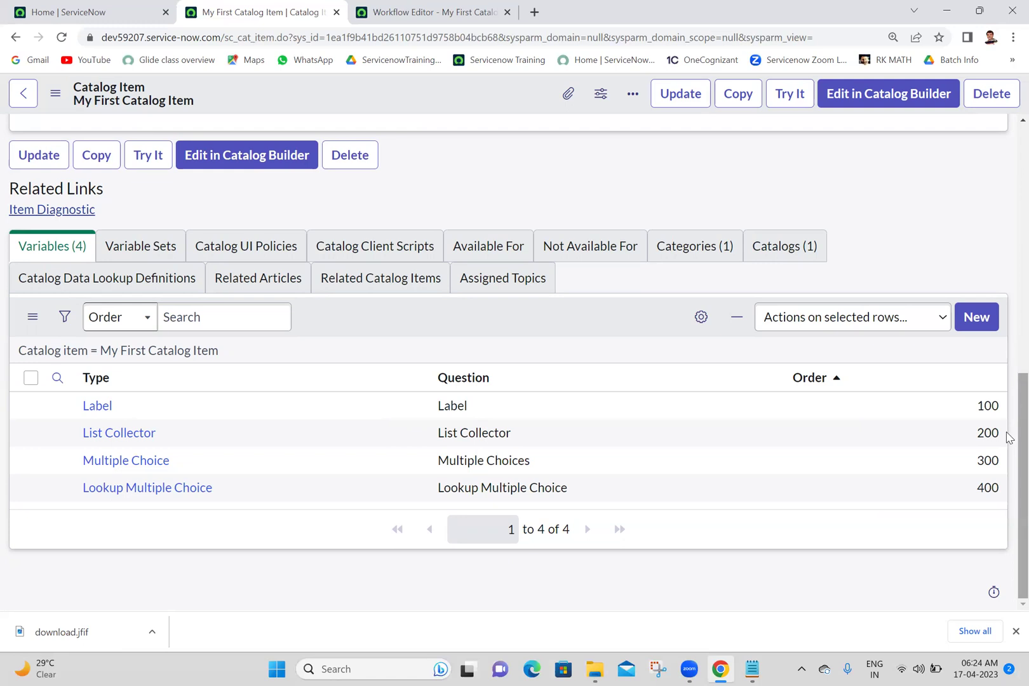
Start another variable for My First Catalog Item and set its order to 500.
click(965, 317)
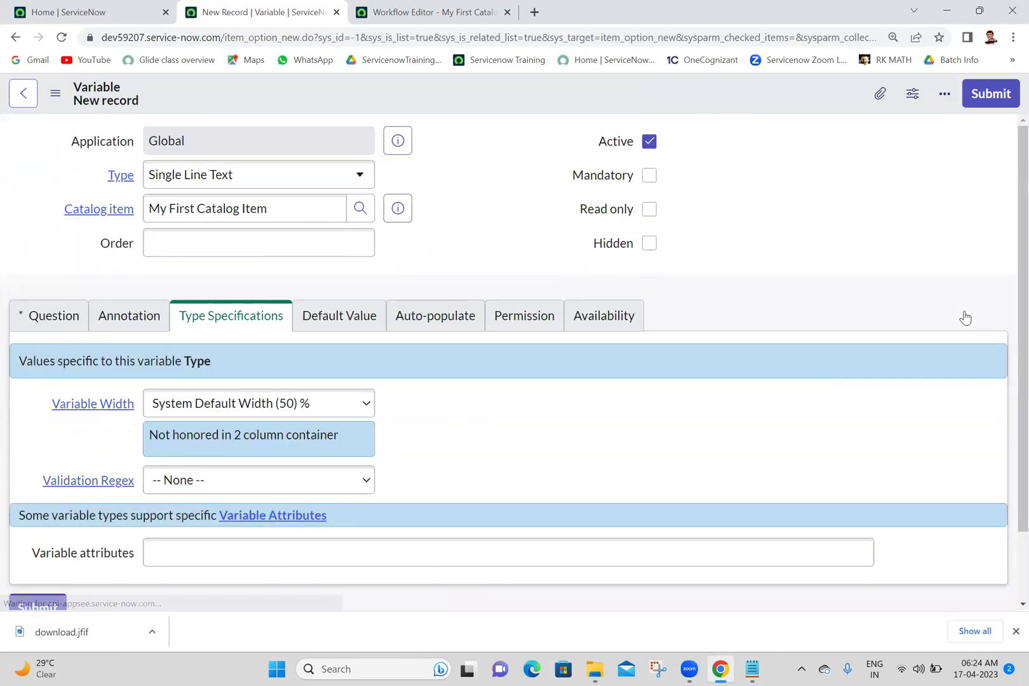
click(334, 241)
text(500)
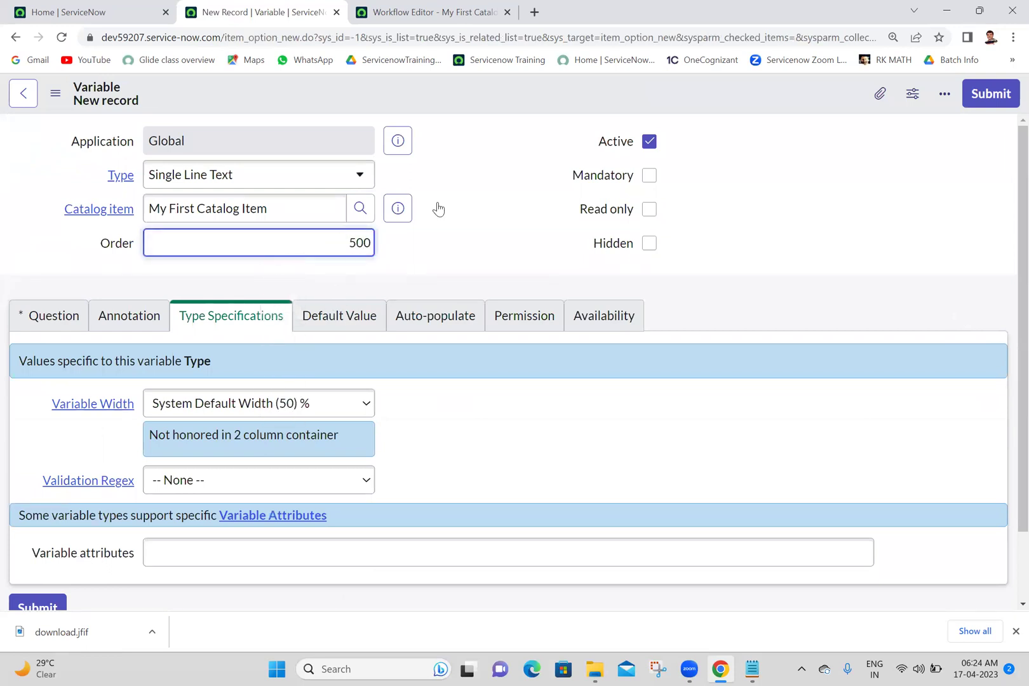
click(493, 202)
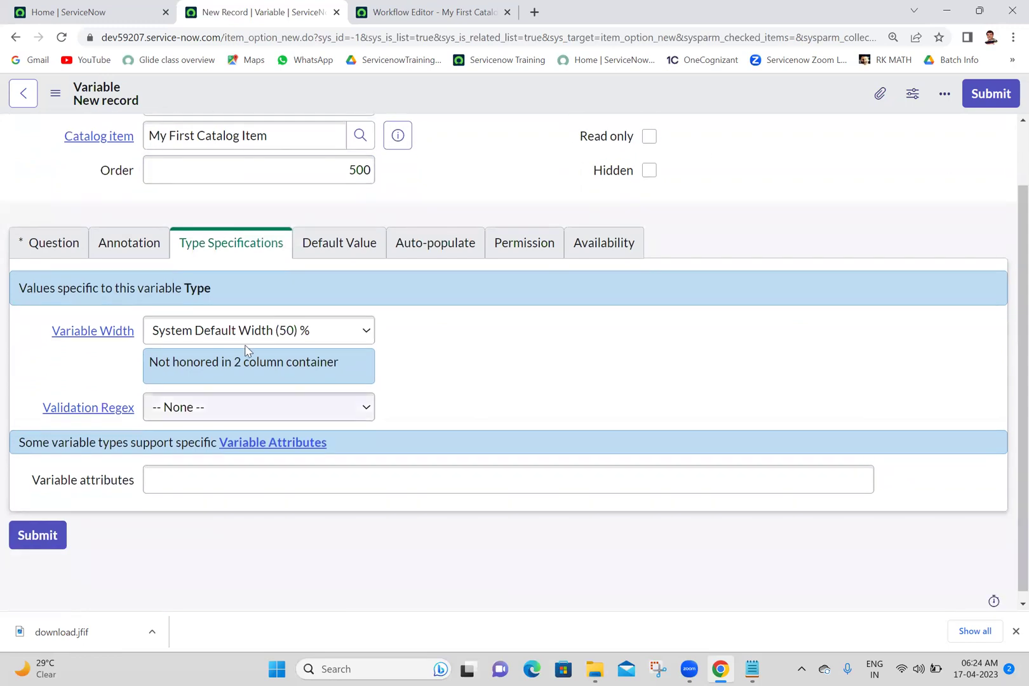
Enter "Lookup Select Box" as the variable's question and set its type to Lookup Select Box.
click(52, 242)
click(214, 367)
text(Lookup Se)
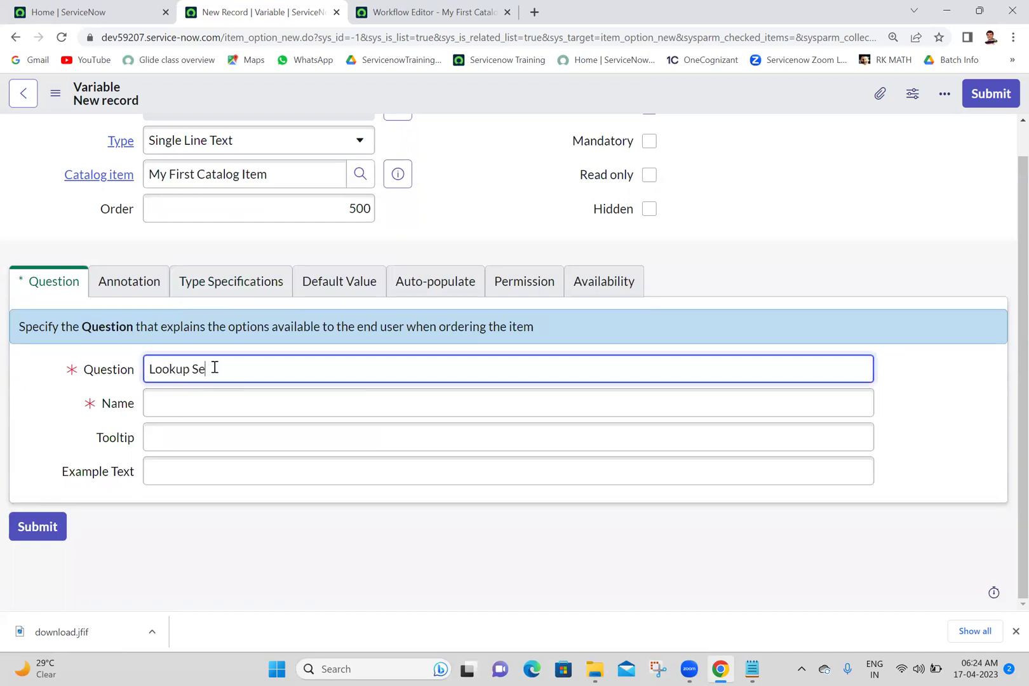
text(lect Box)
click(269, 146)
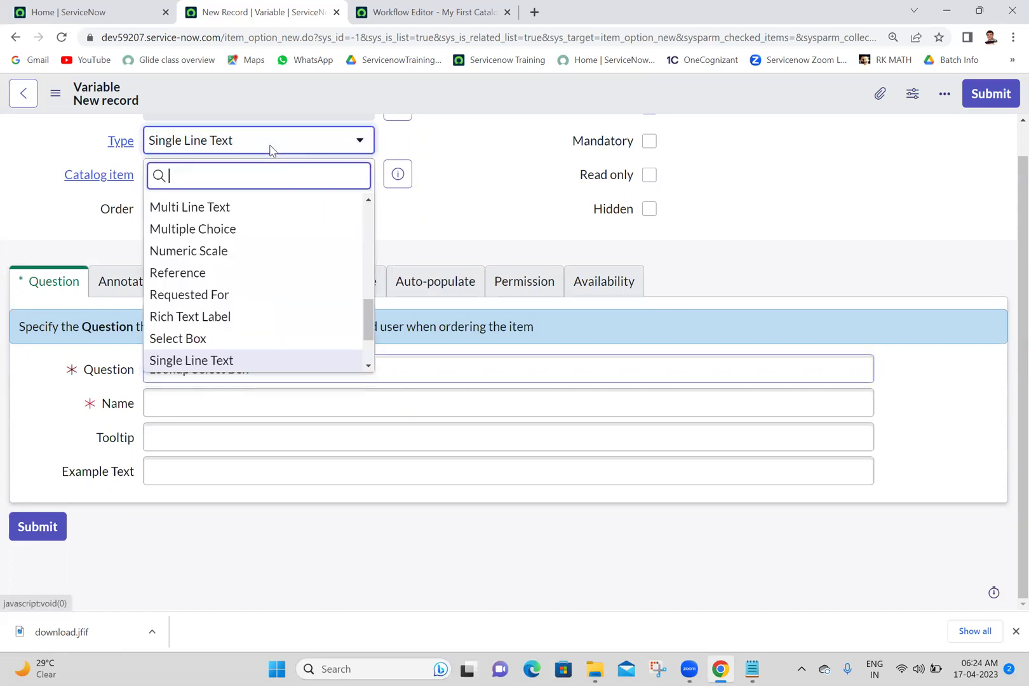
text(looku)
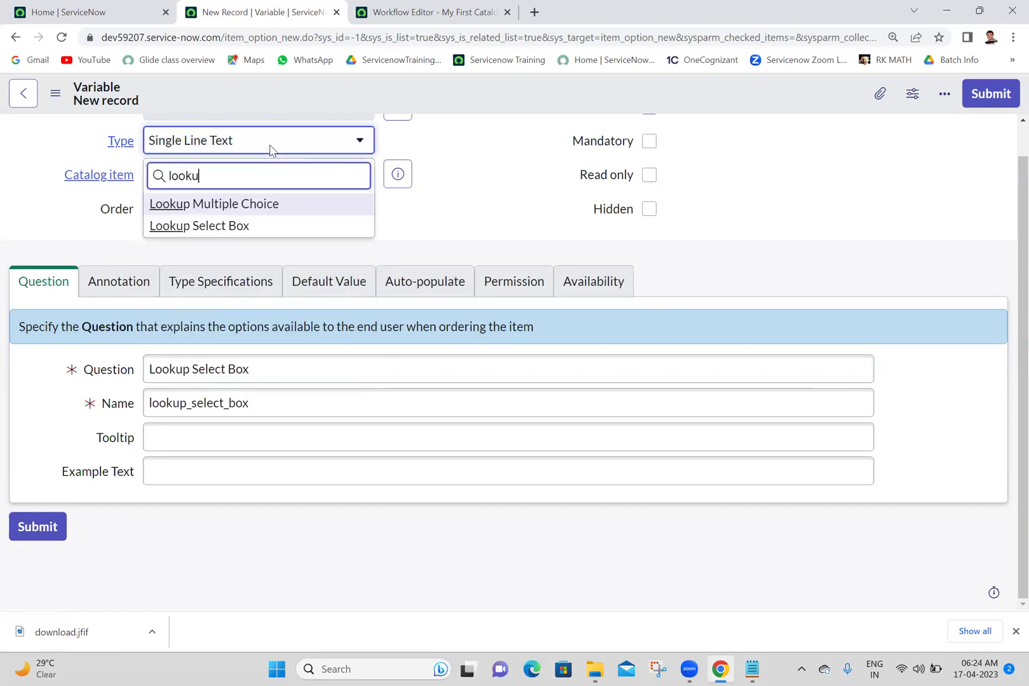
click(236, 226)
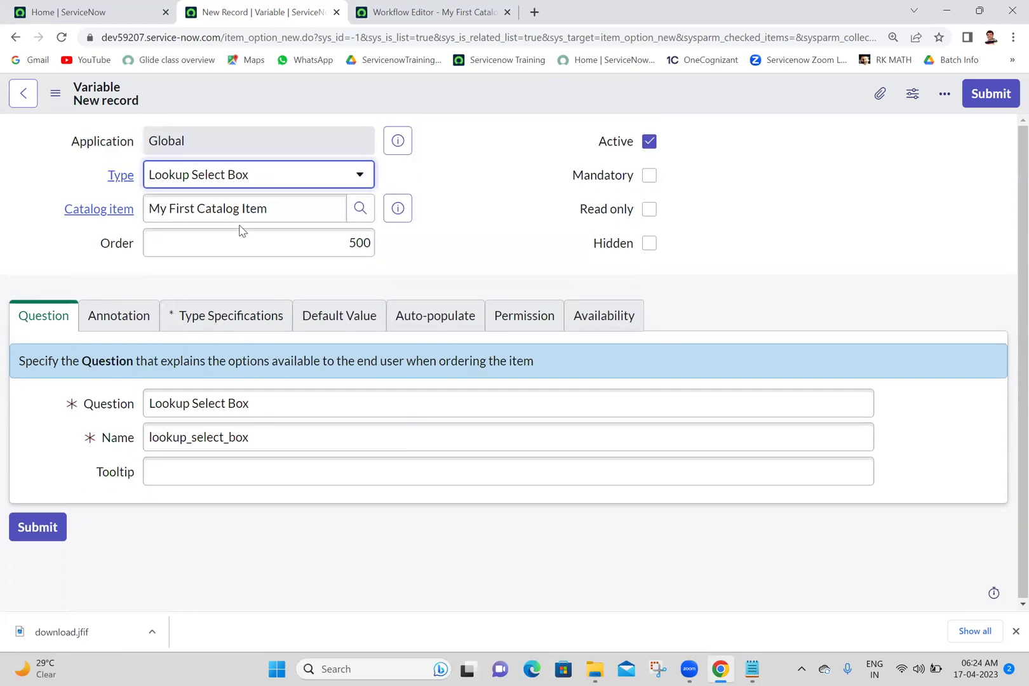
Set the variable's type specifications to look up from the User [sys_user] table.
click(202, 325)
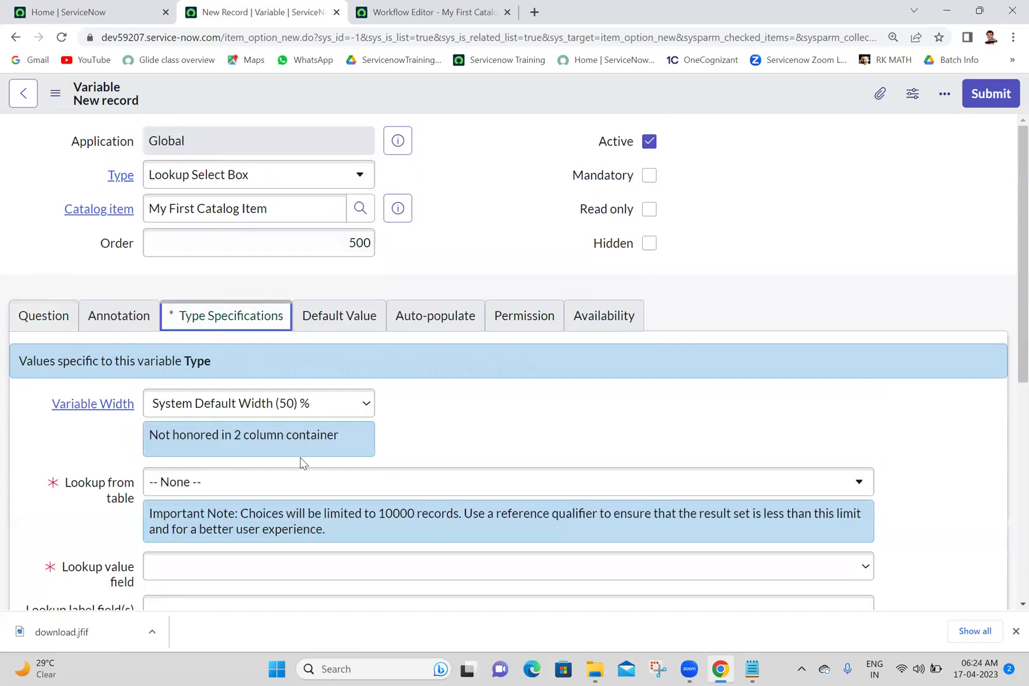
click(297, 490)
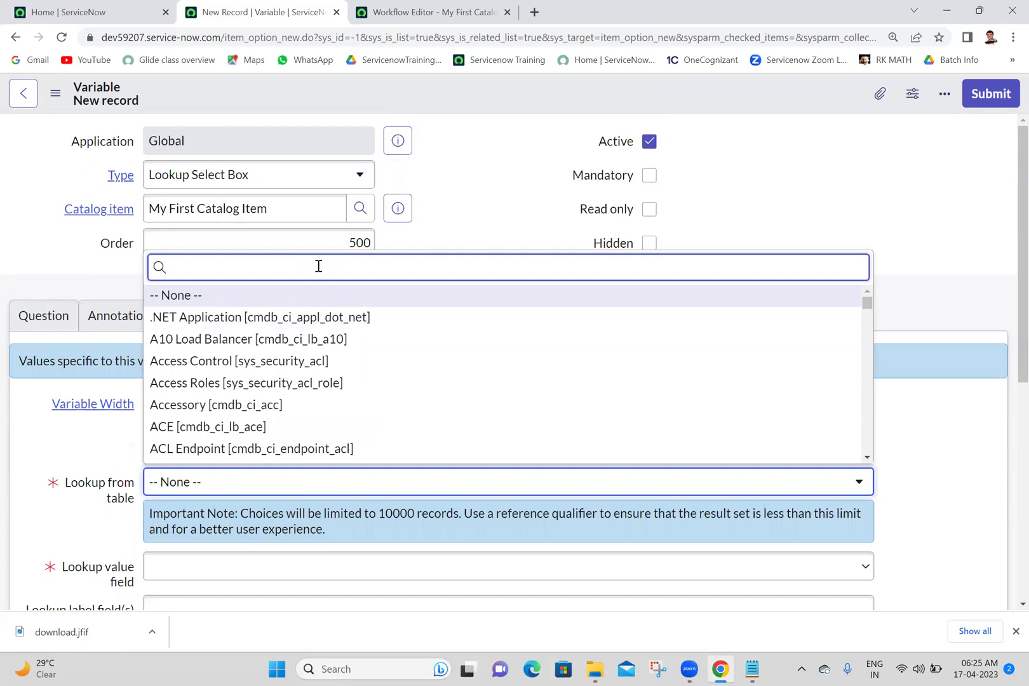
text(sys_user)
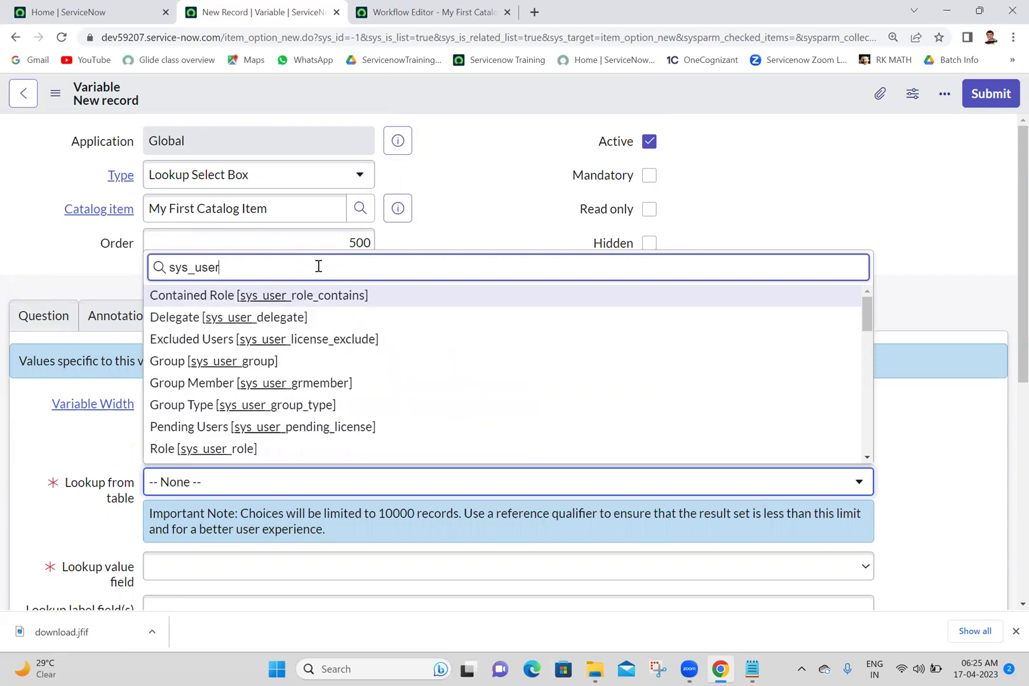
drag(870, 306, 877, 379)
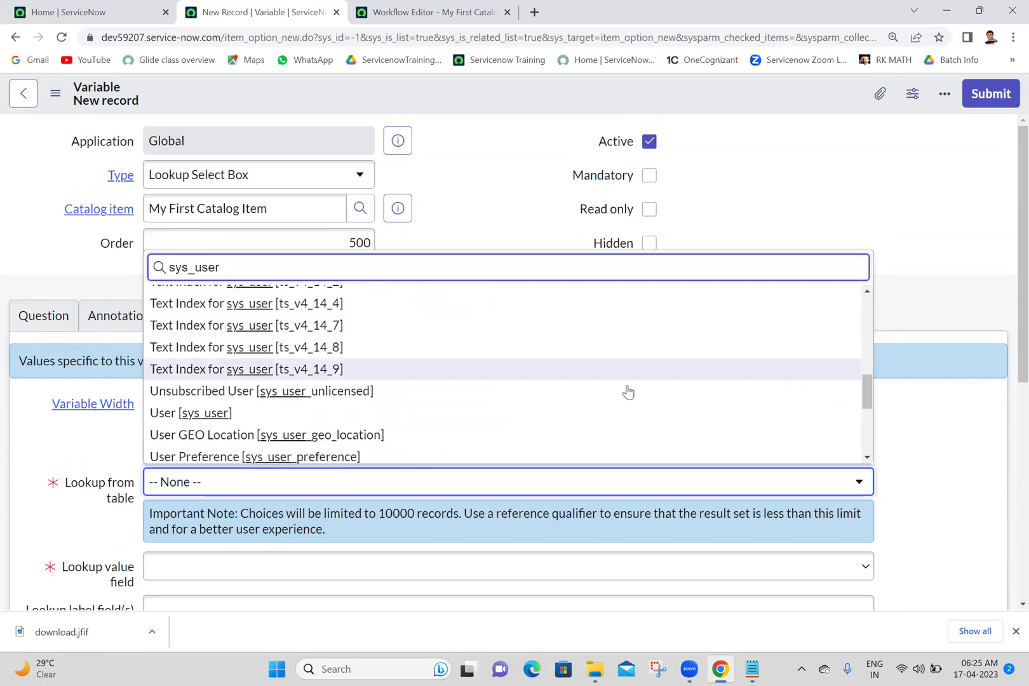
click(508, 413)
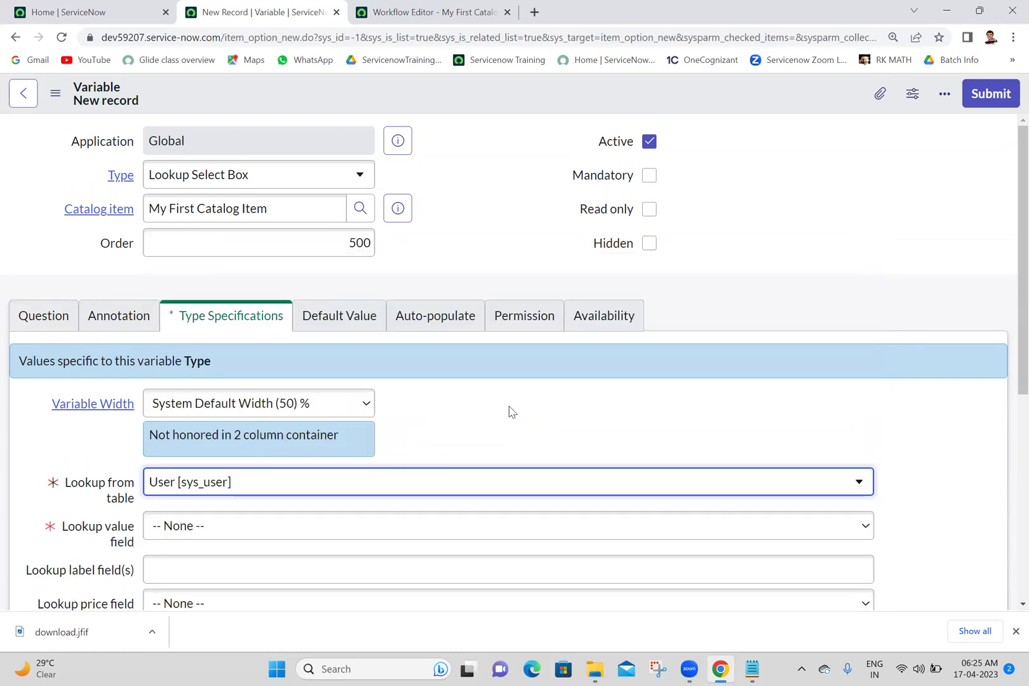
Choose Name as the lookup value field for the Lookup Select Box variable.
click(416, 531)
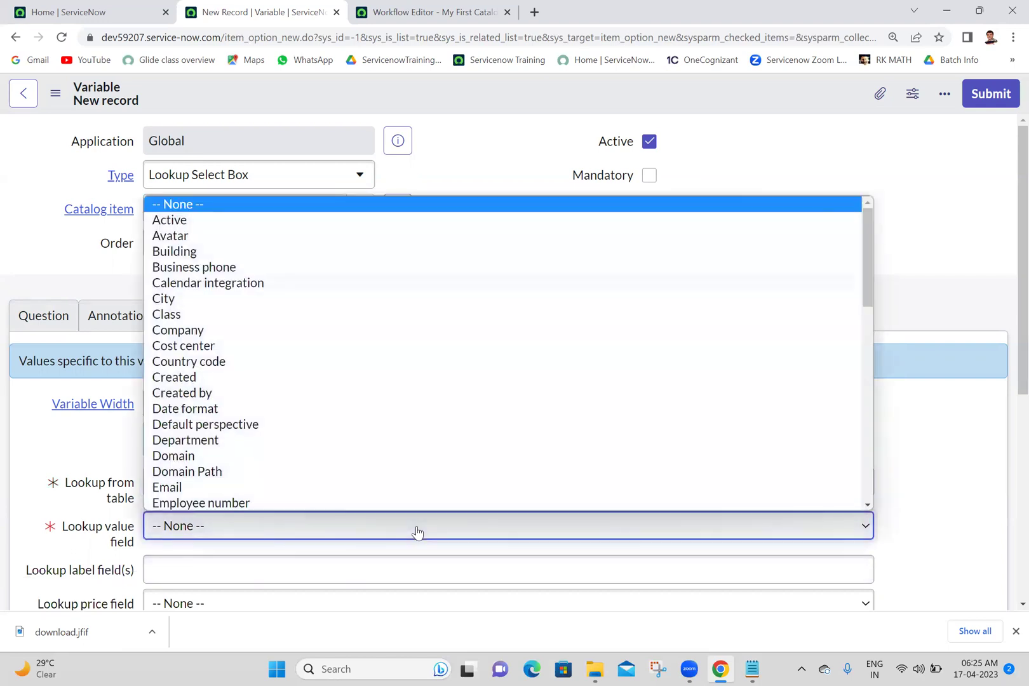
click(418, 533)
click(418, 533)
key(n)
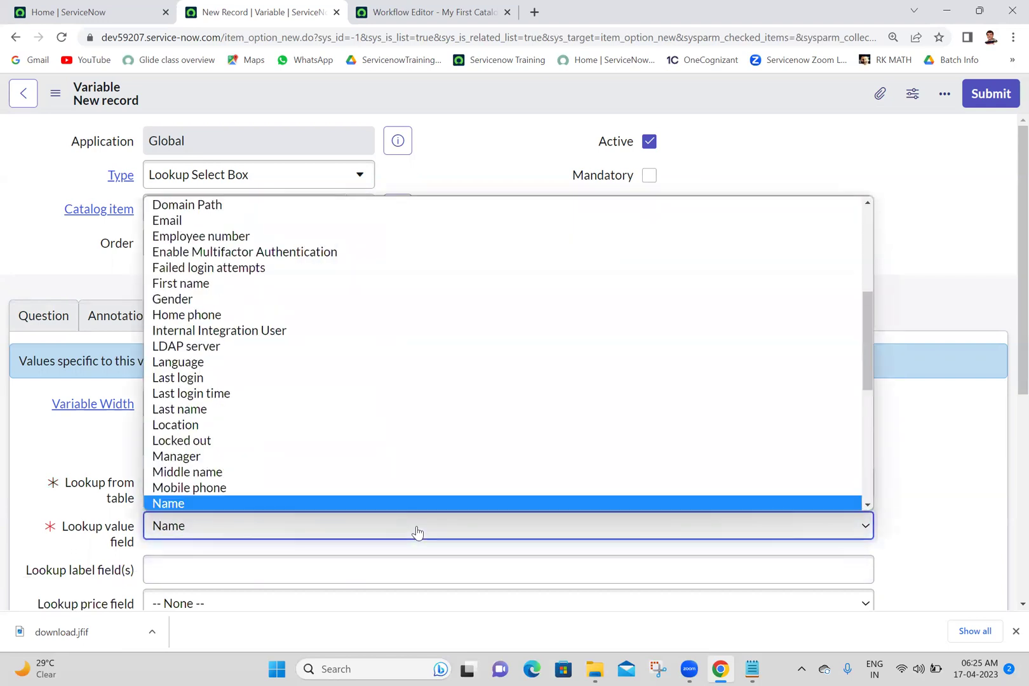
key(Return)
Submit the Lookup Select Box variable and check it in the catalog item's variables list.
click(981, 95)
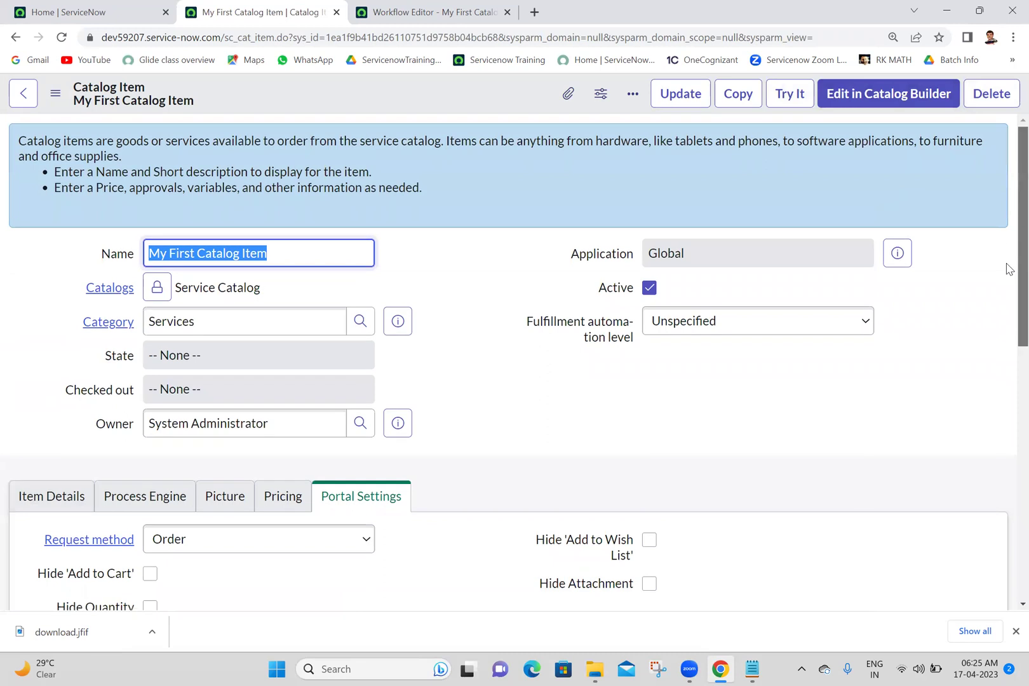
scroll(1008, 584, down, 10)
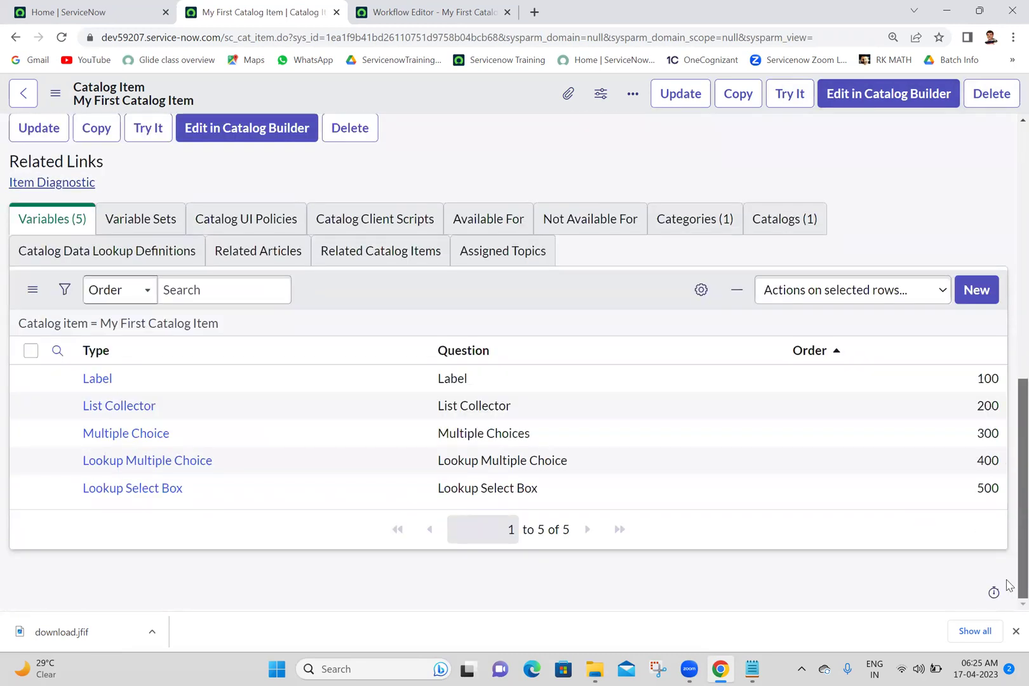
scroll(1006, 510, up, 10)
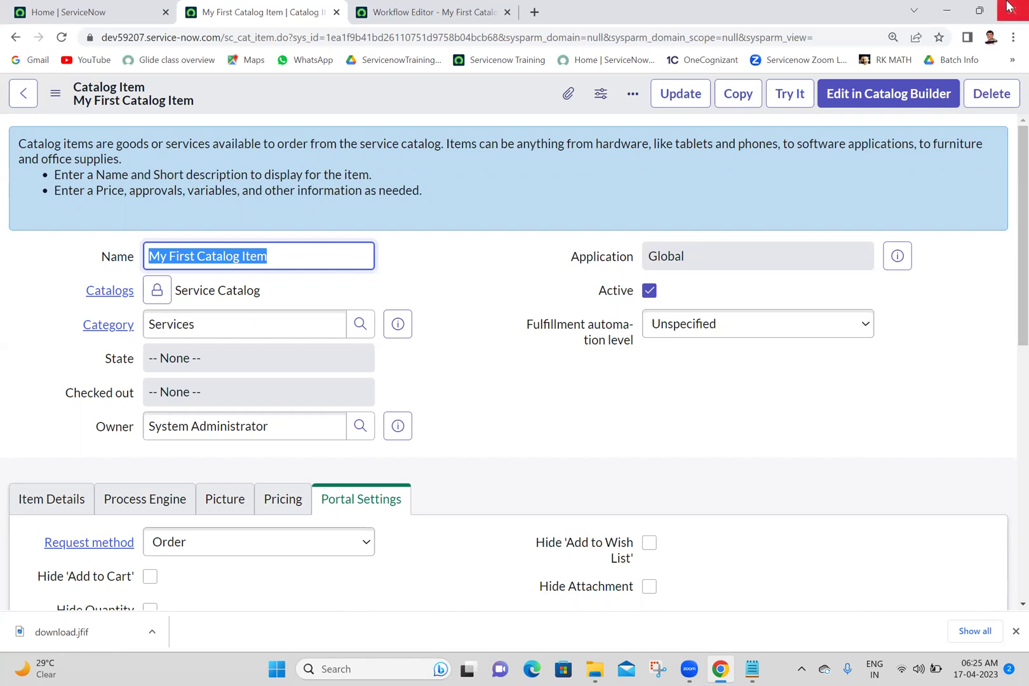
Open the Try It preview of My First Catalog Item and examine its Label and List Collector variables.
click(782, 98)
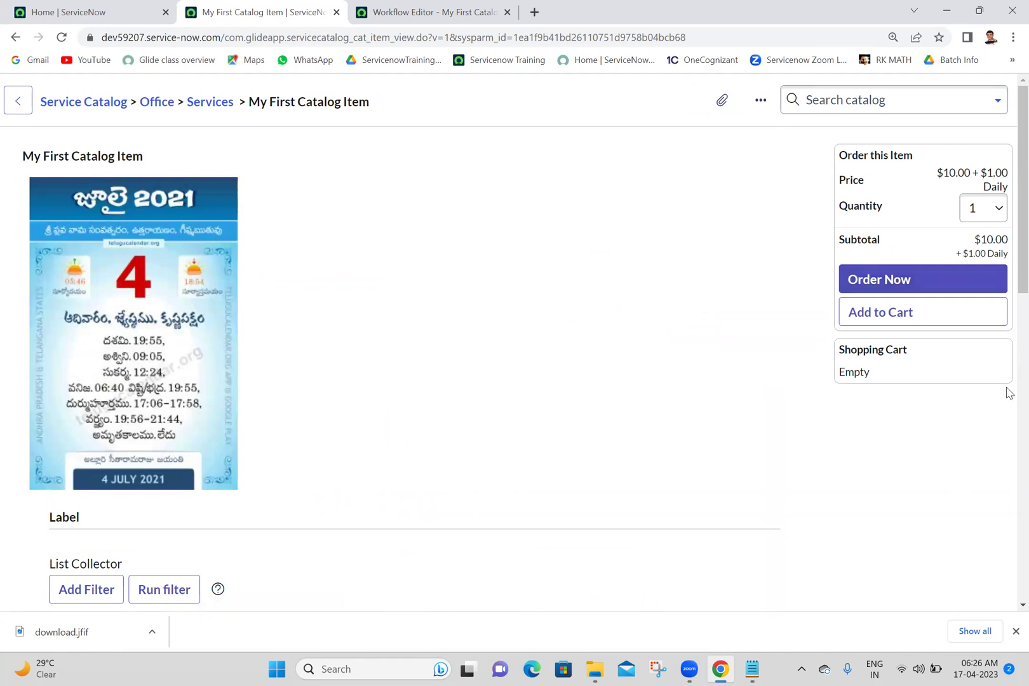
scroll(1006, 314, down, 7)
scroll(1007, 258, up, 2)
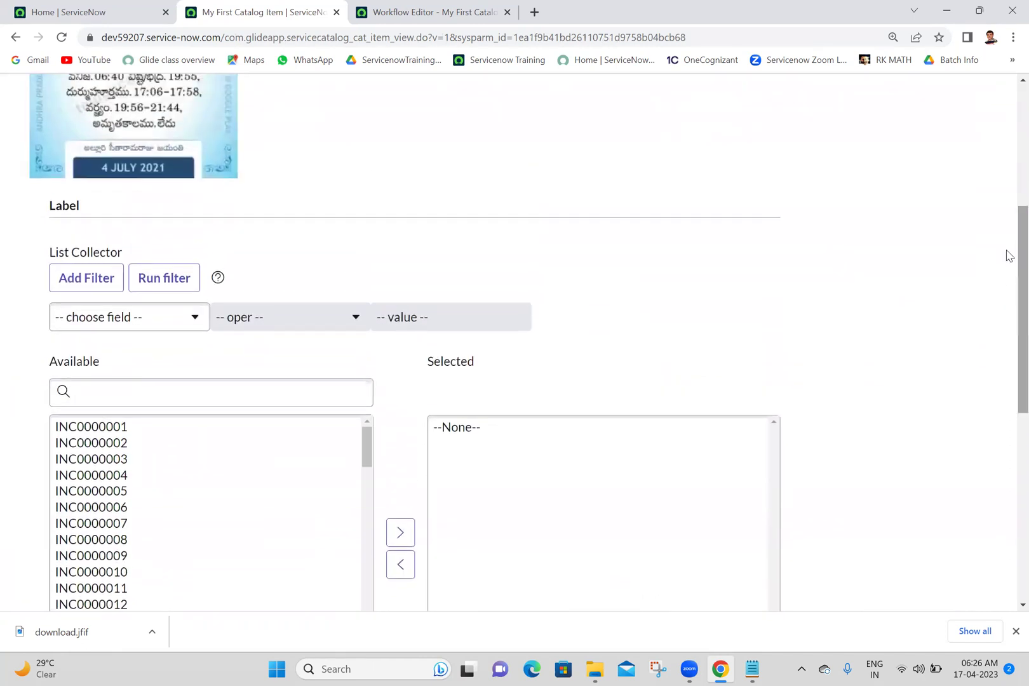
double_click(70, 208)
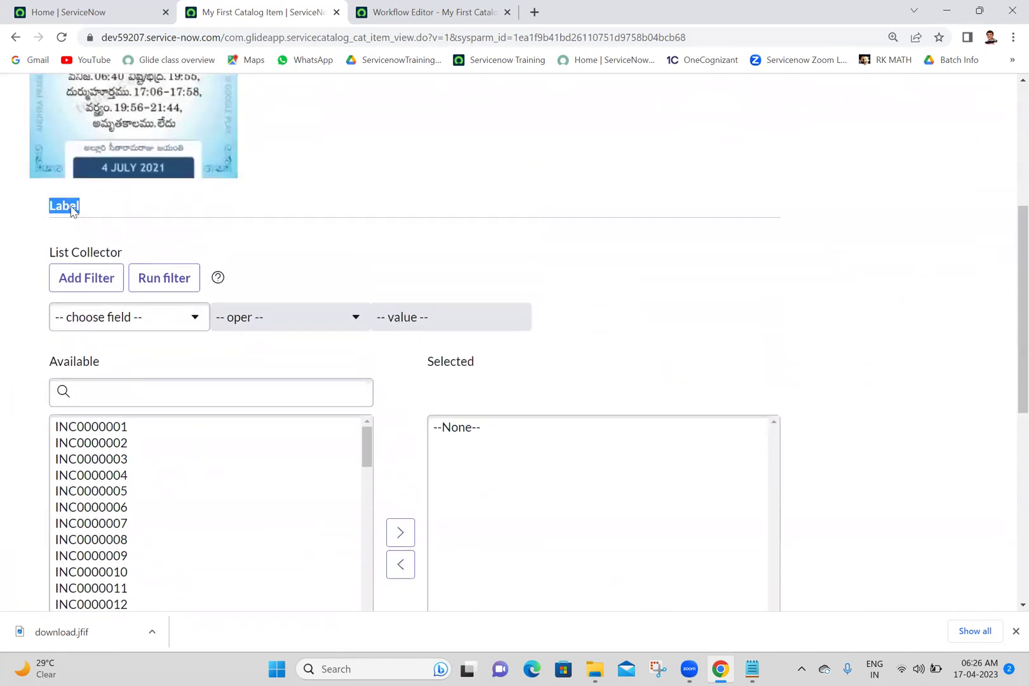
click(248, 203)
double_click(56, 211)
click(213, 217)
scroll(1009, 316, down, 3)
scroll(1006, 404, up, 2)
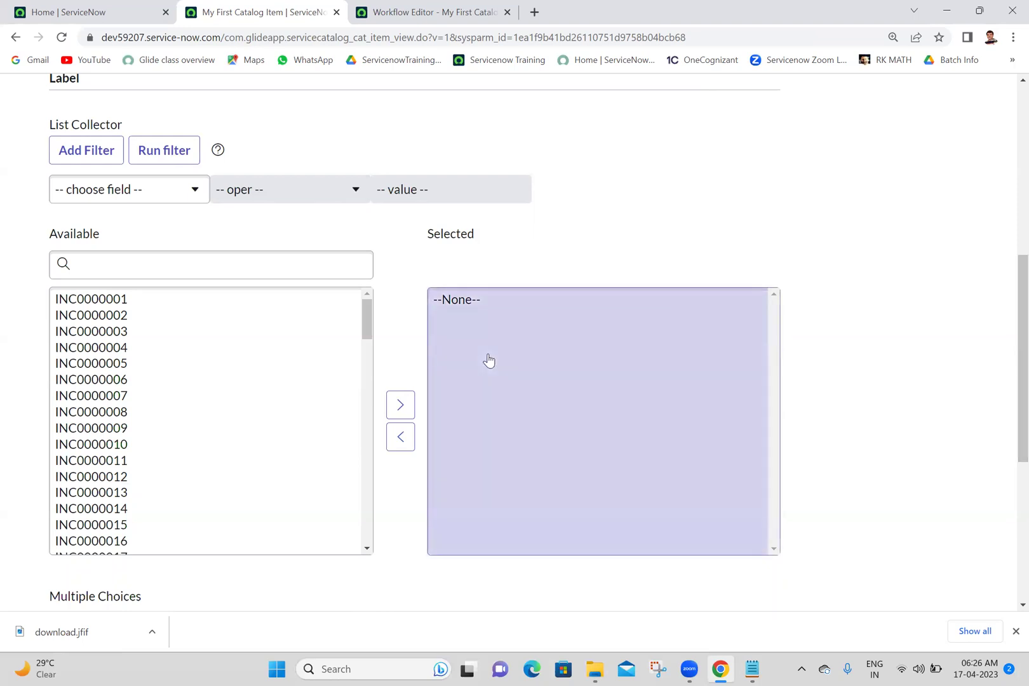
Add incidents INC0000005, INC0000006 and INC0000002 to the List Collector's selected records.
double_click(86, 364)
double_click(86, 363)
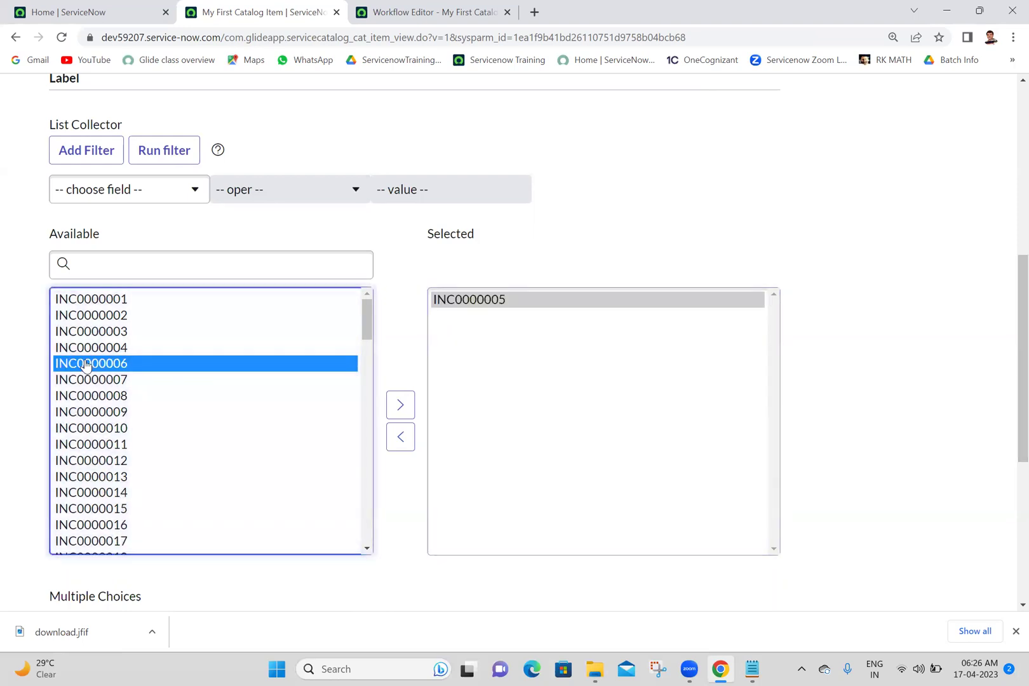
click(109, 321)
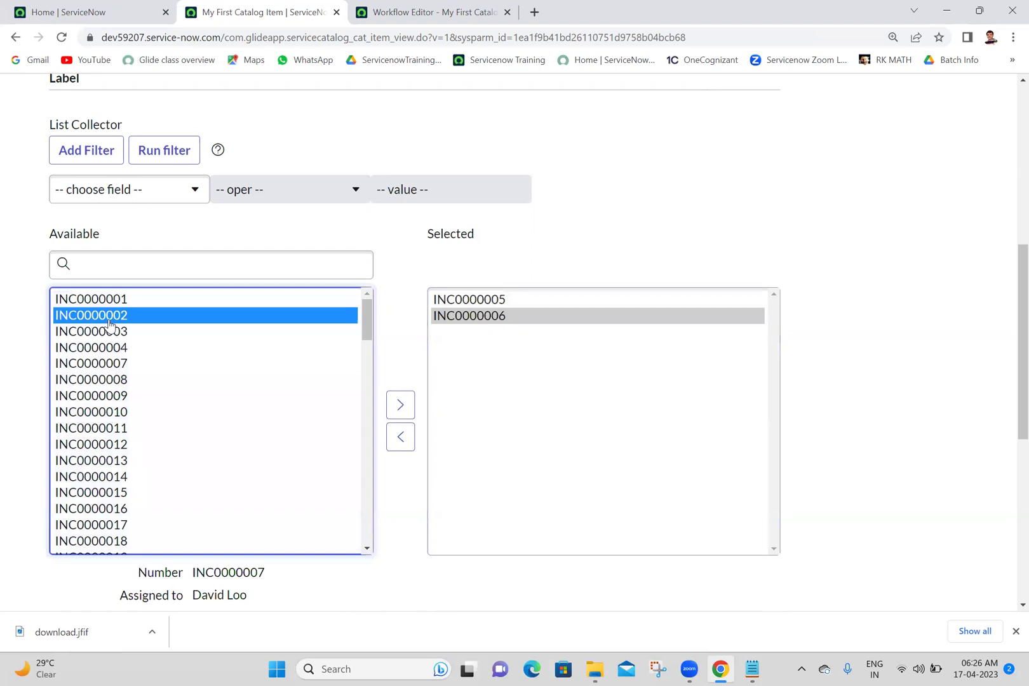
double_click(109, 316)
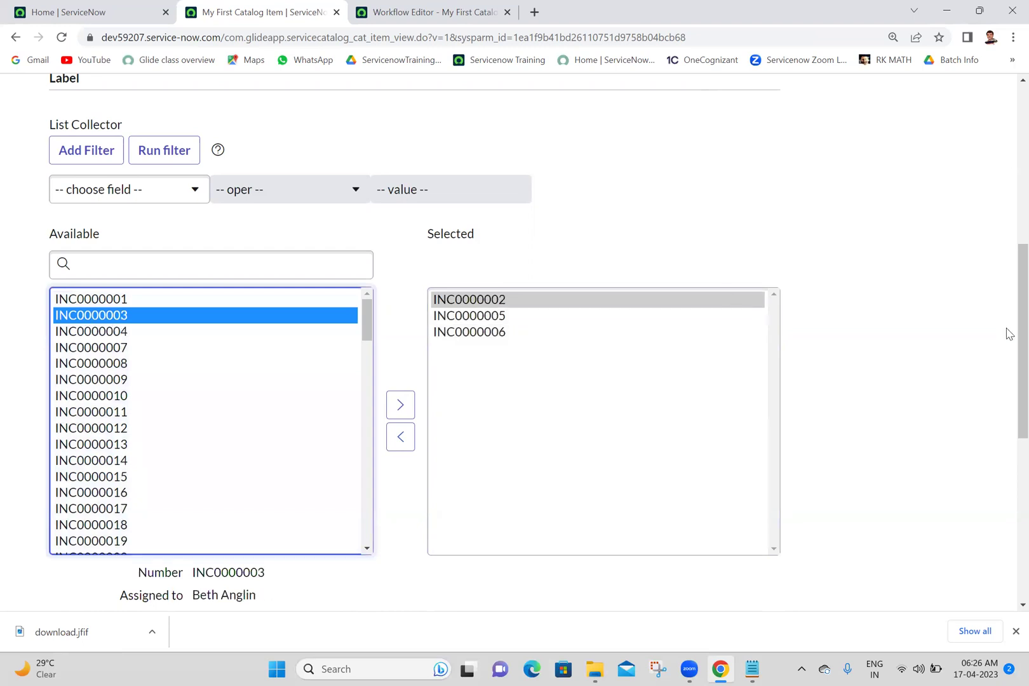
Select Value2 for Multiple Choices and Resolved for Lookup Multiple Choice in the item preview.
drag(1012, 326, 999, 487)
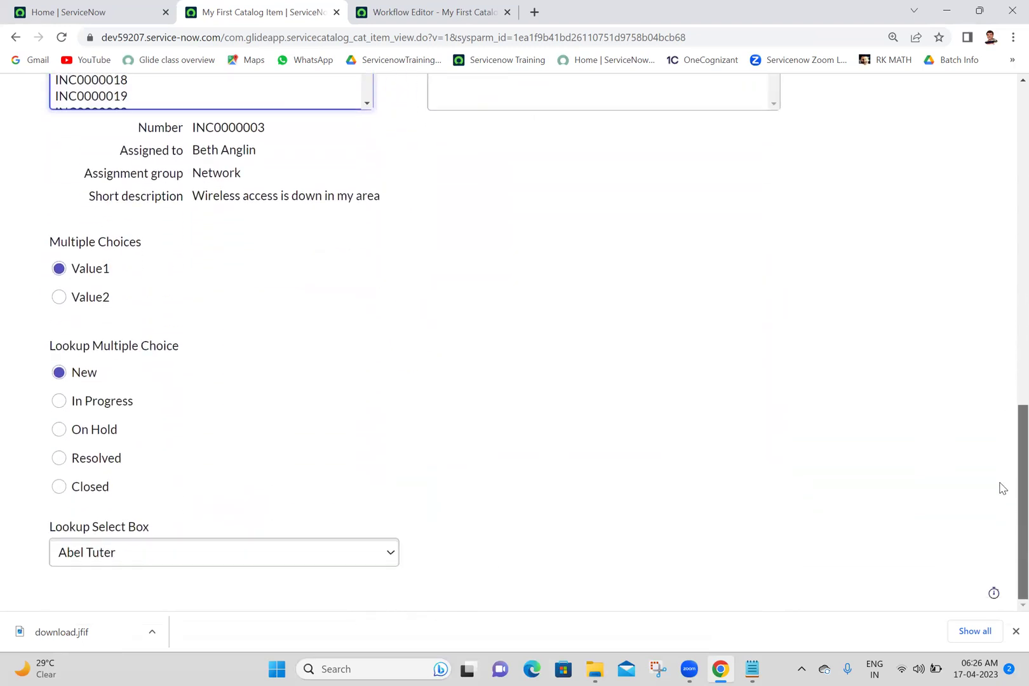
click(58, 297)
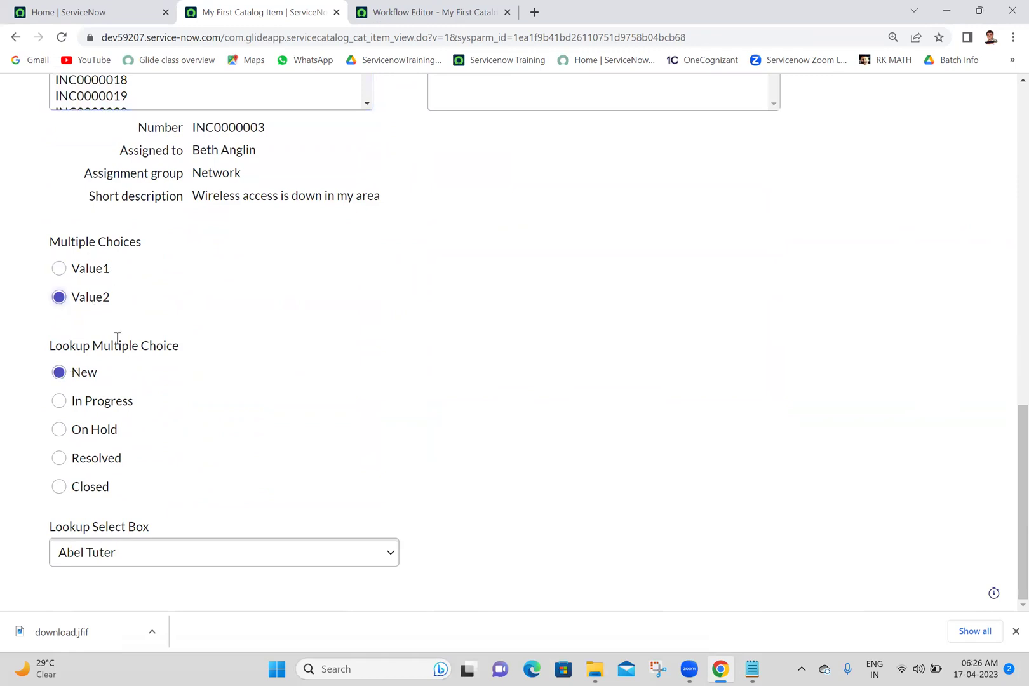
click(58, 401)
click(59, 458)
Look through the user options offered by the Lookup Select Box without changing the selection.
click(170, 547)
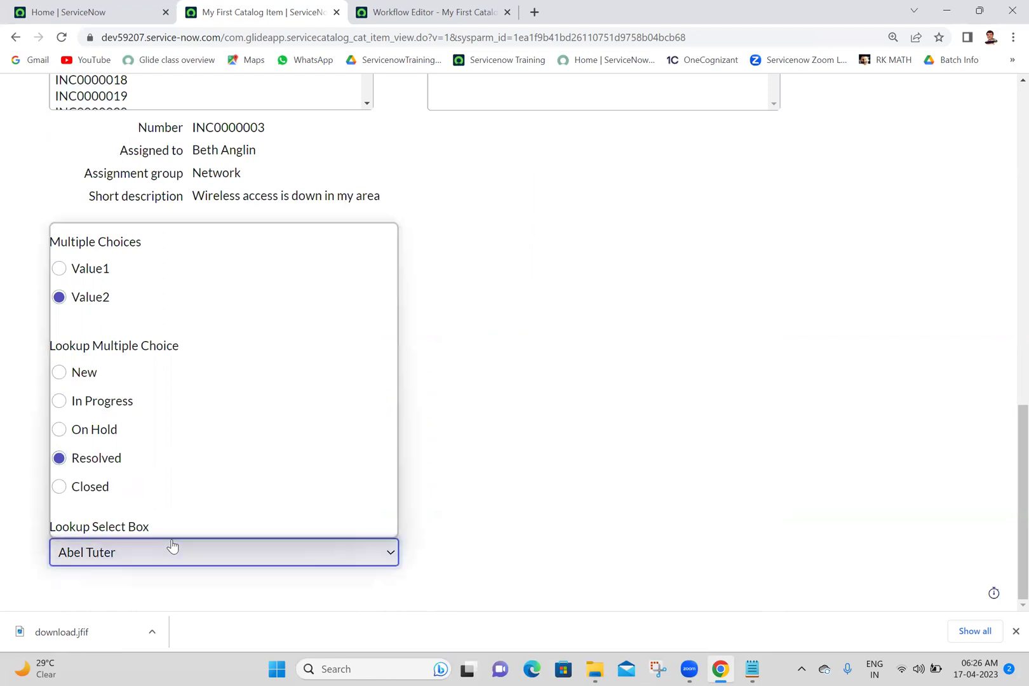
drag(393, 244, 400, 215)
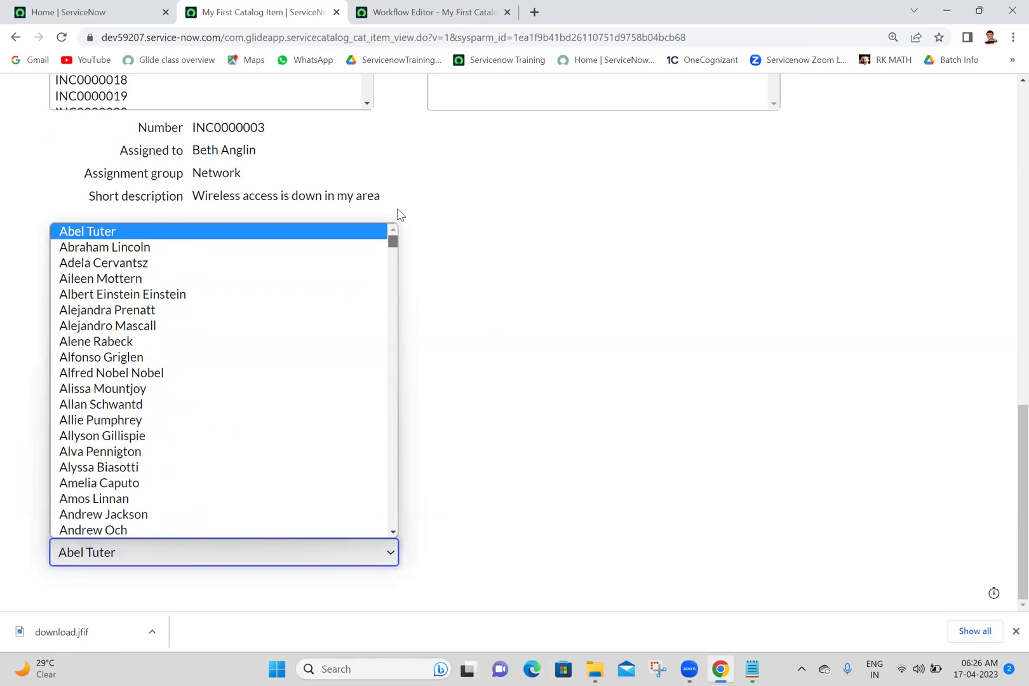
click(673, 258)
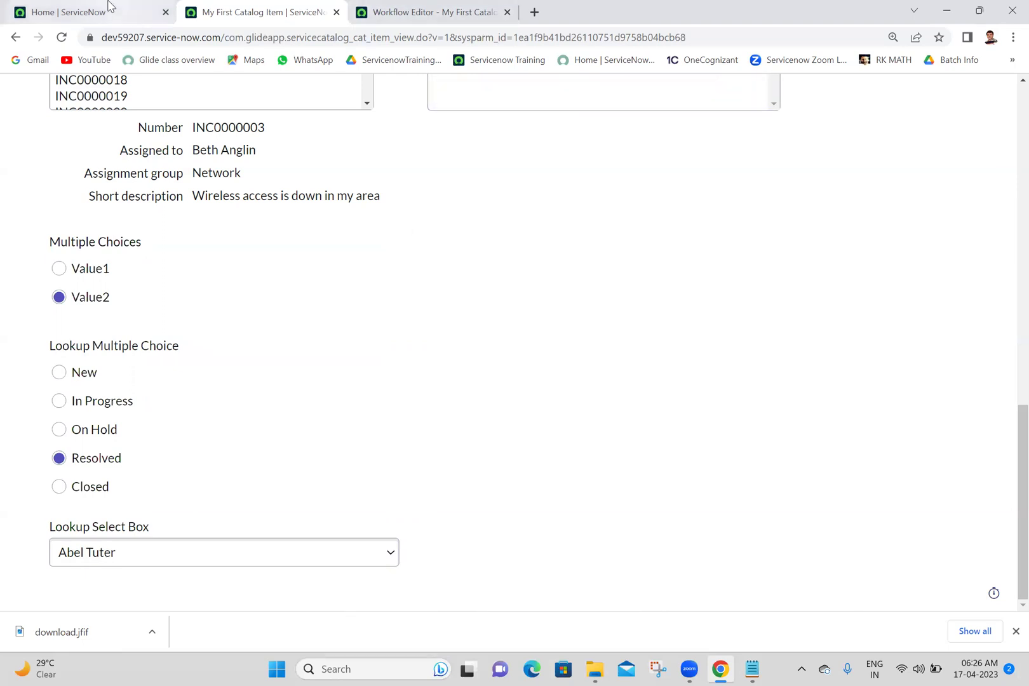
drag(1020, 483, 1006, 455)
click(400, 60)
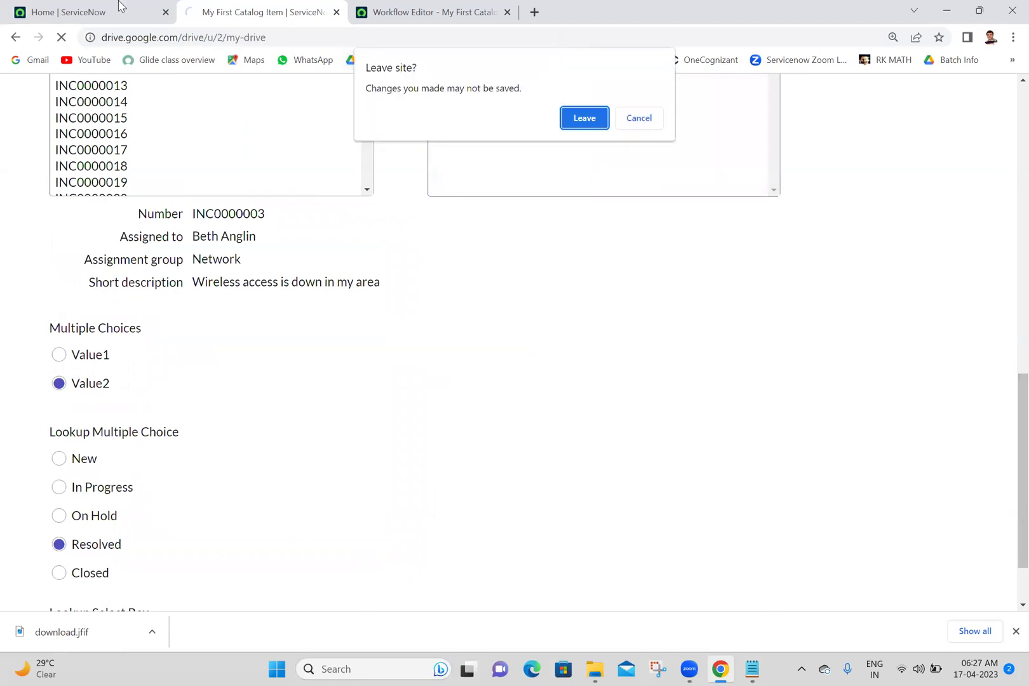
click(651, 126)
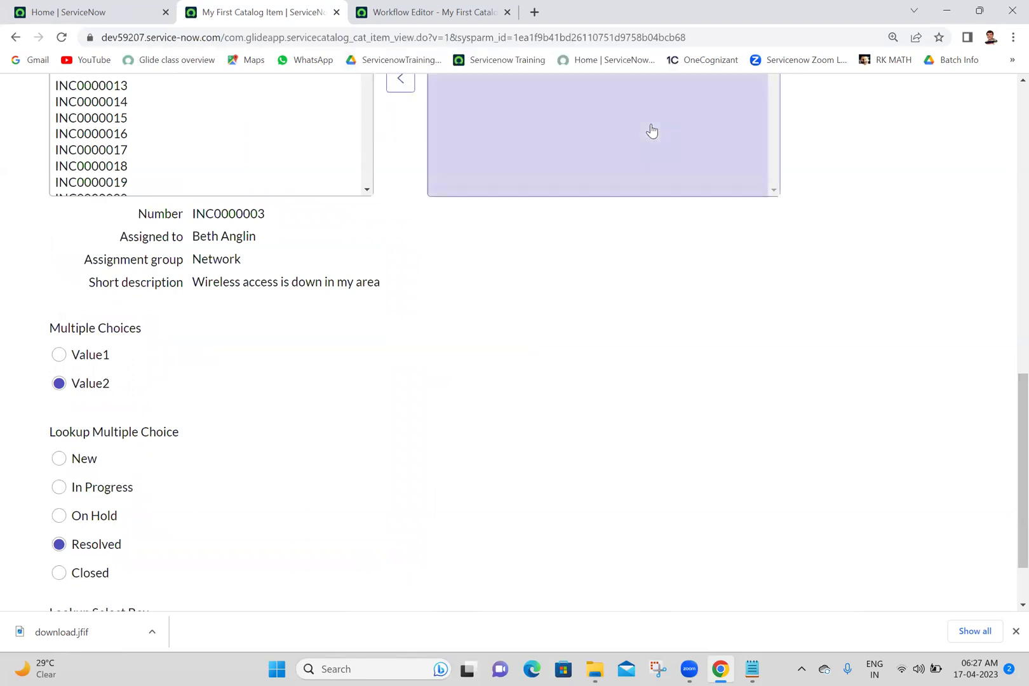
Find "service portal home" in the ServiceNow application navigator and open Service Portal Home.
click(143, 9)
triple_click(177, 146)
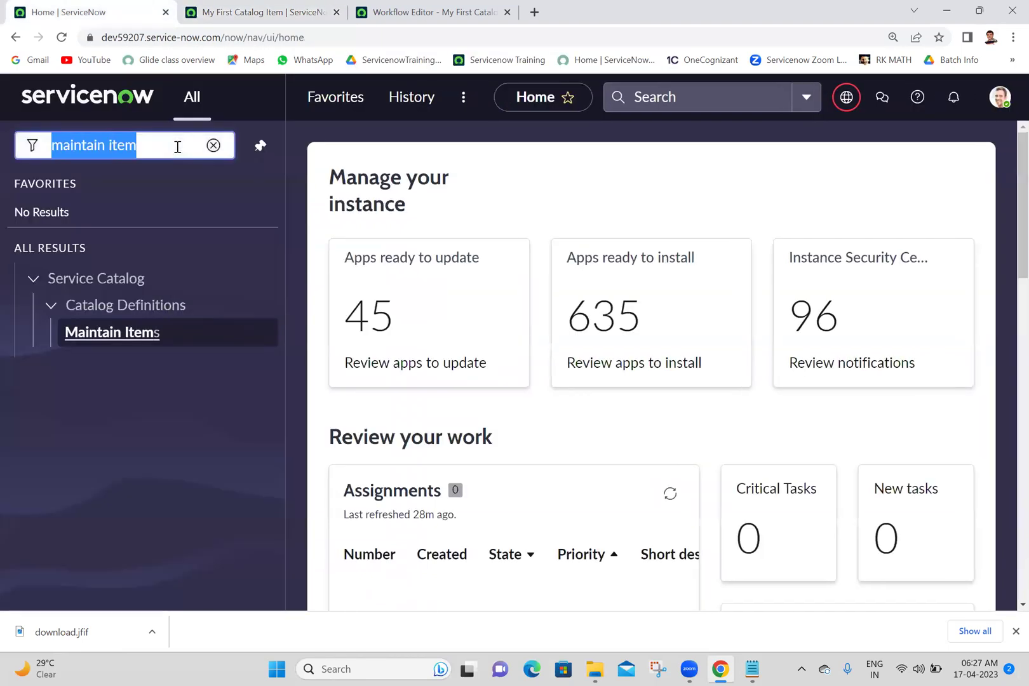
text(service )
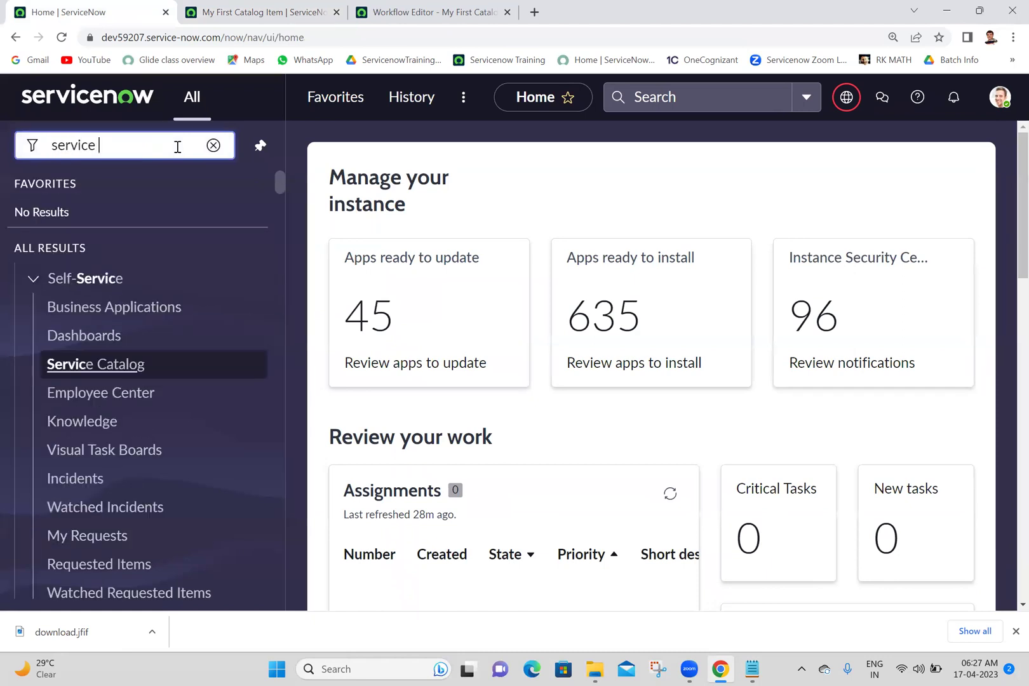
text(portal home)
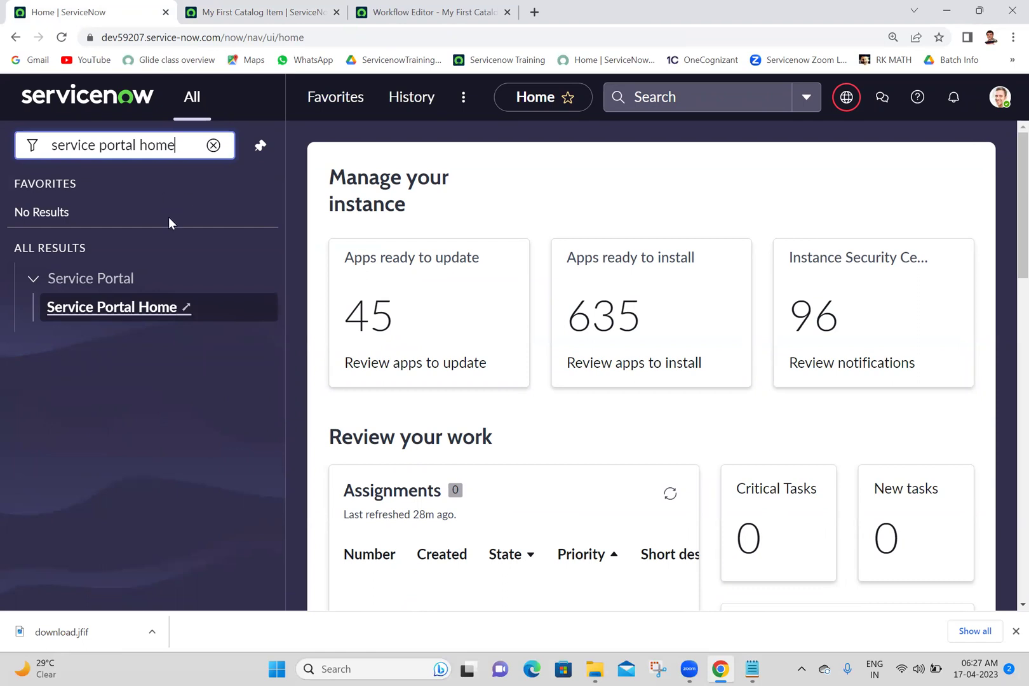
click(116, 309)
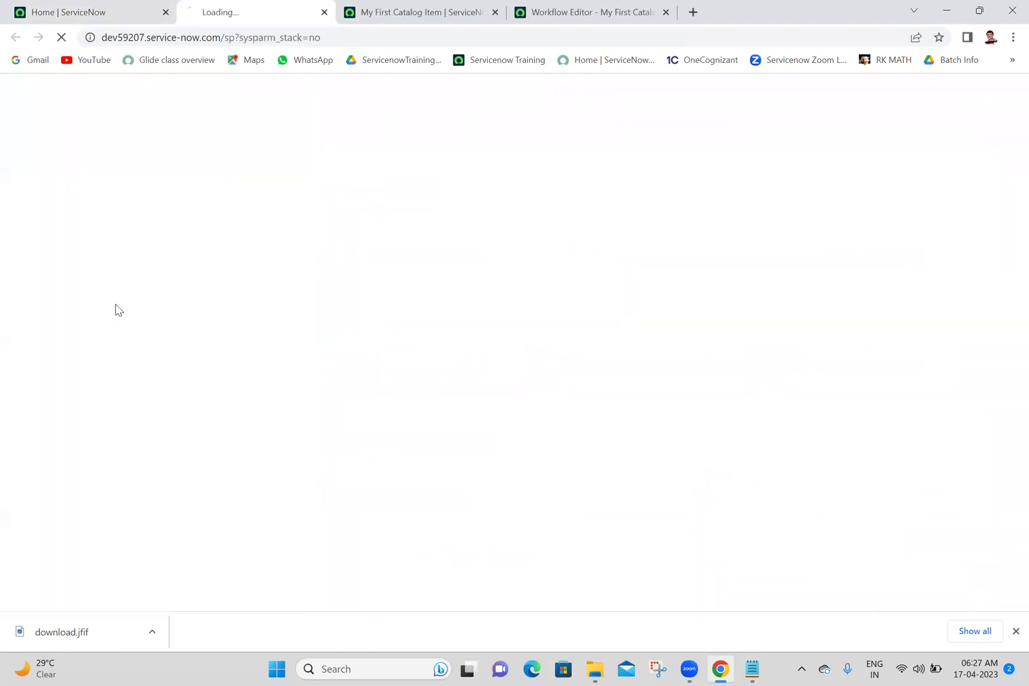
Compare the Service Portal home page with the preview of My First Catalog Item.
click(389, 8)
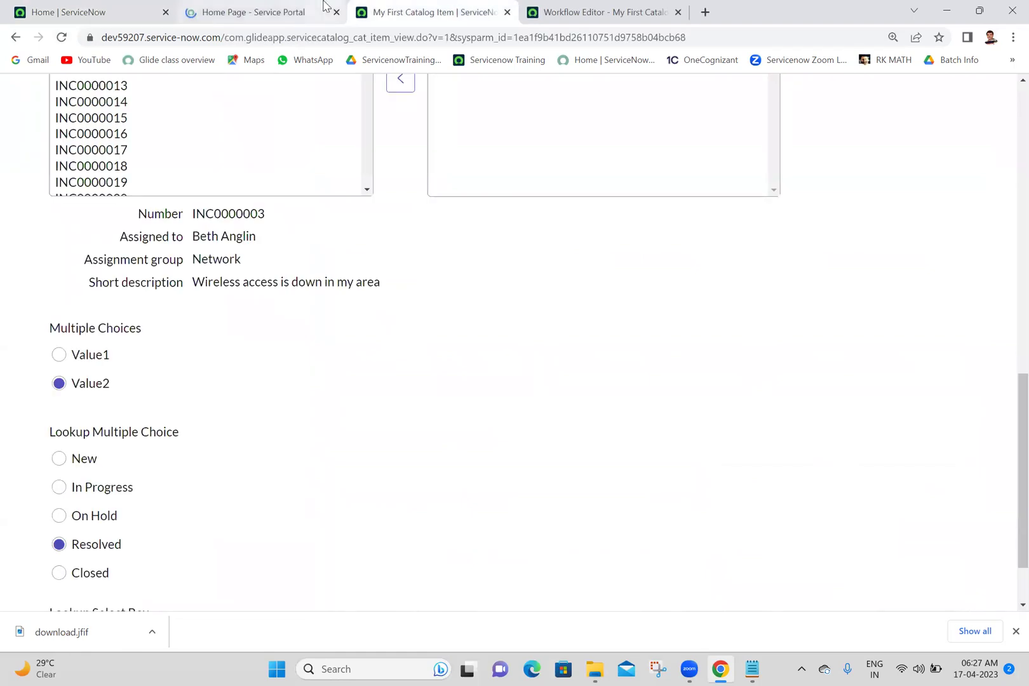
click(254, 8)
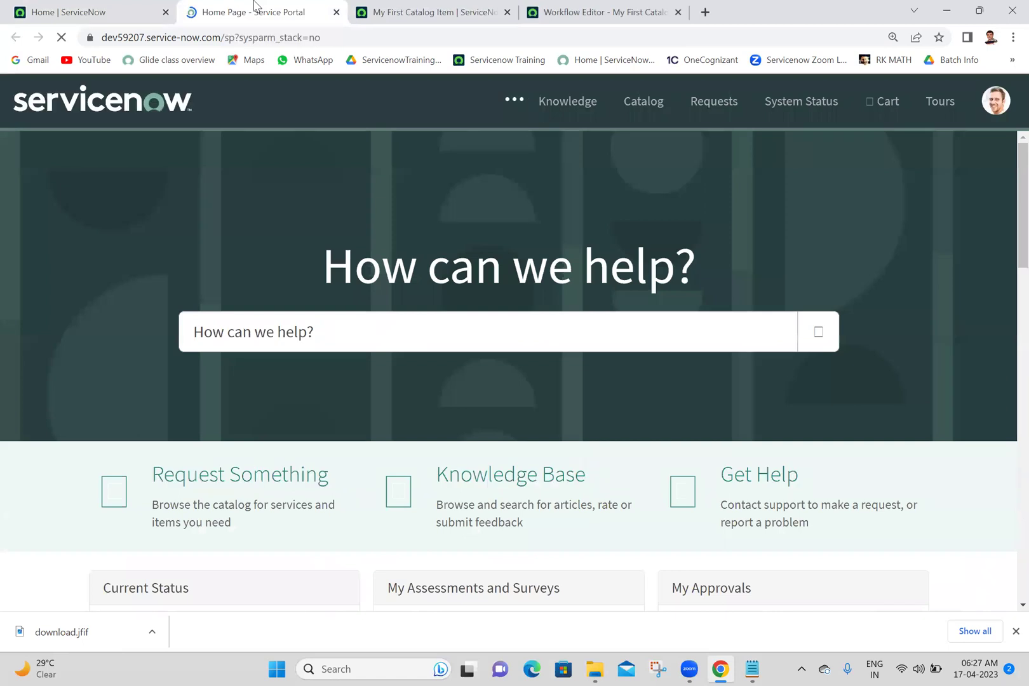
click(384, 8)
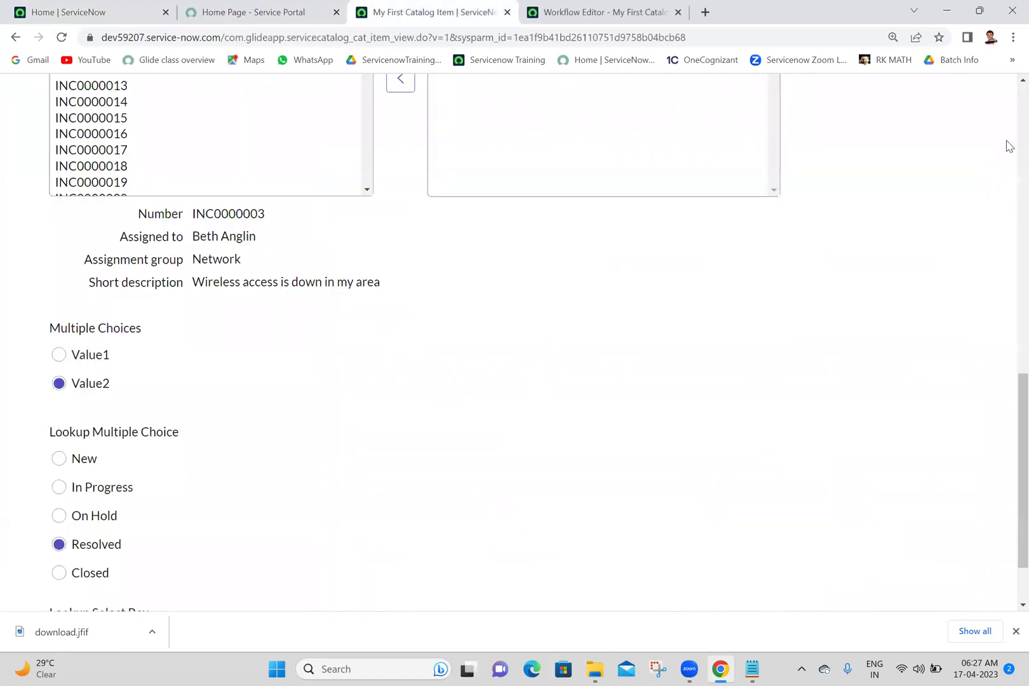
scroll(1007, 144, up, 10)
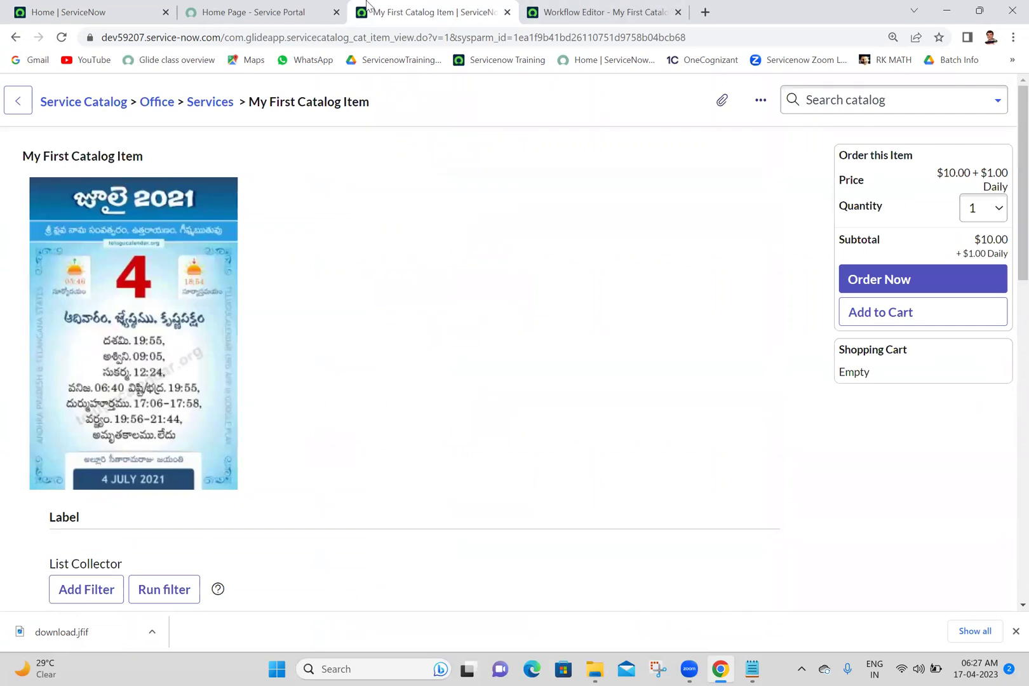
Open the catalog in the Service Portal and display all of its categories.
click(257, 7)
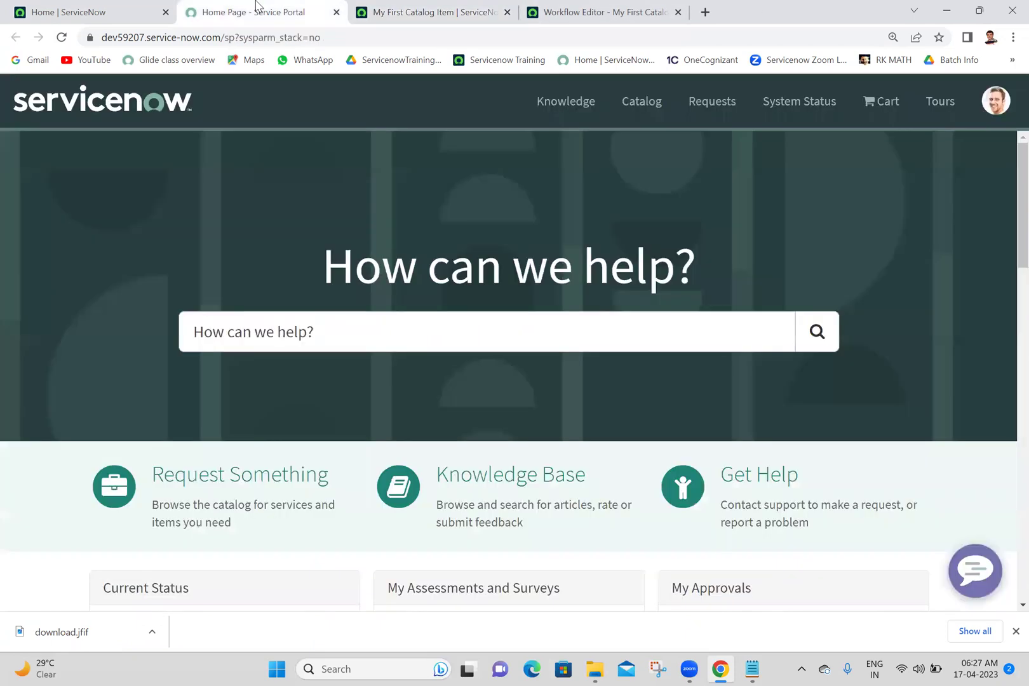
click(642, 100)
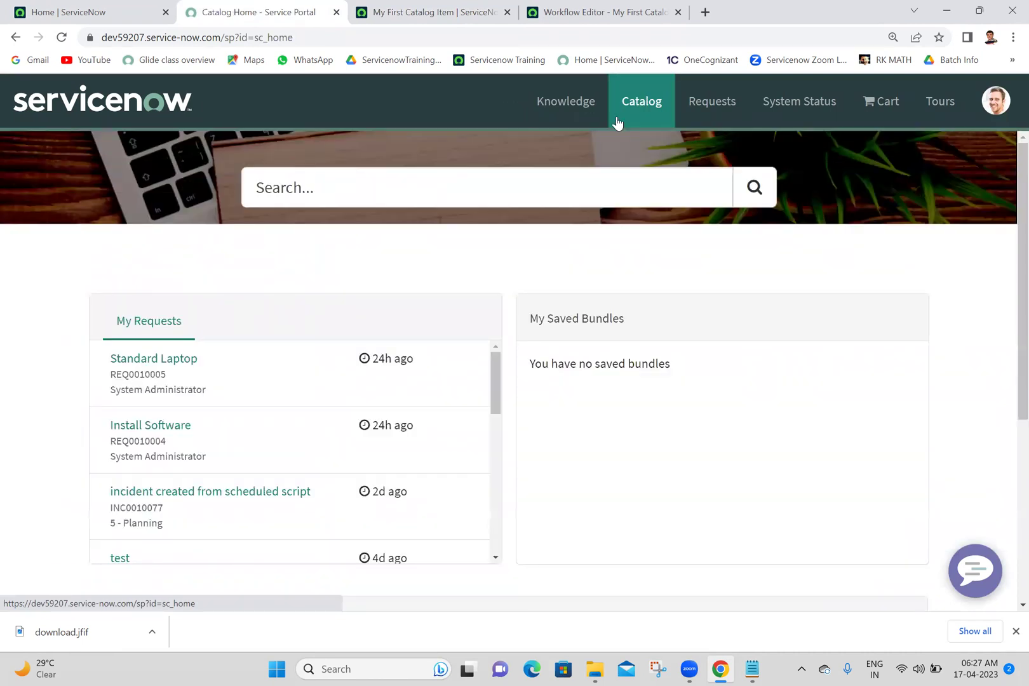
click(525, 242)
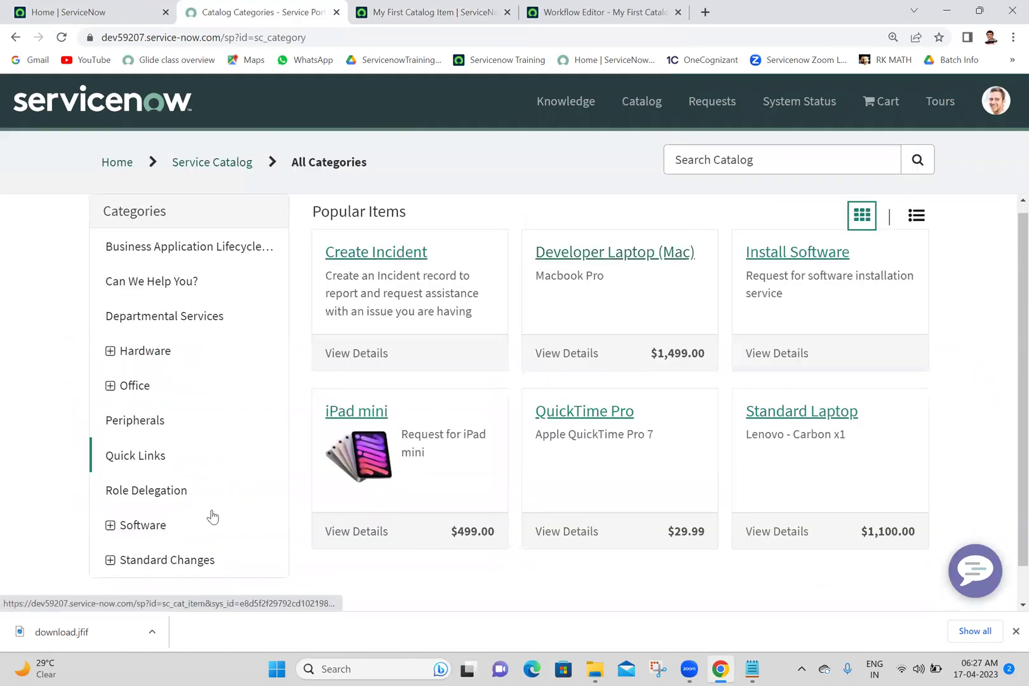
Open My First Catalog Item from the Services subcategory under Office.
click(110, 387)
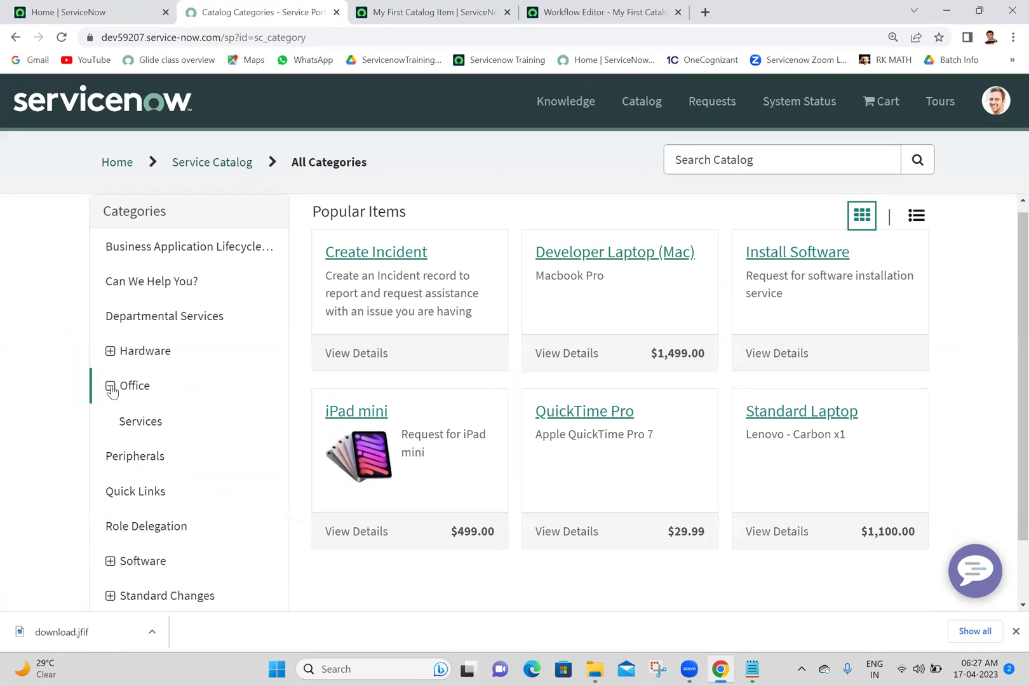
click(141, 422)
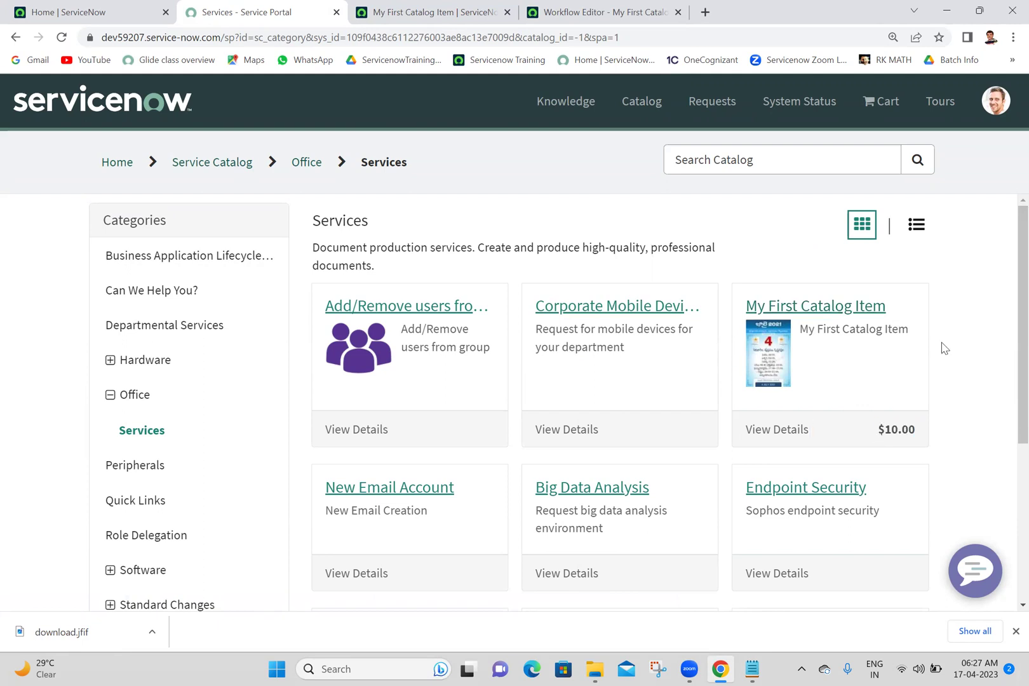
click(823, 317)
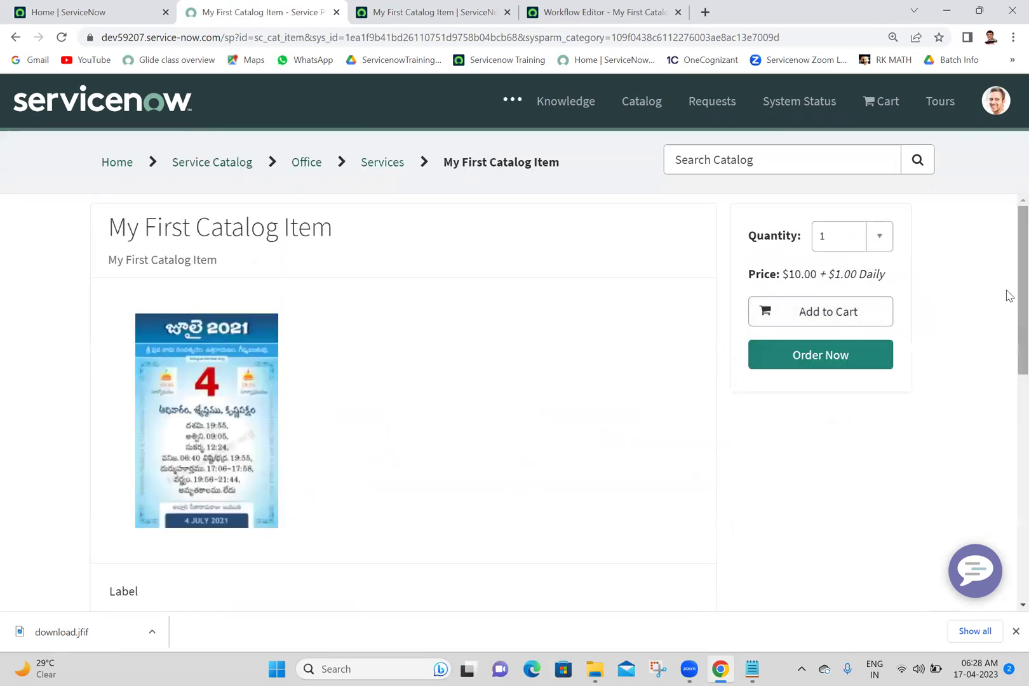
Look through the variables on the item's form, from Label down to Lookup Select Box.
scroll(1010, 398, down, 3)
scroll(1006, 345, down, 5)
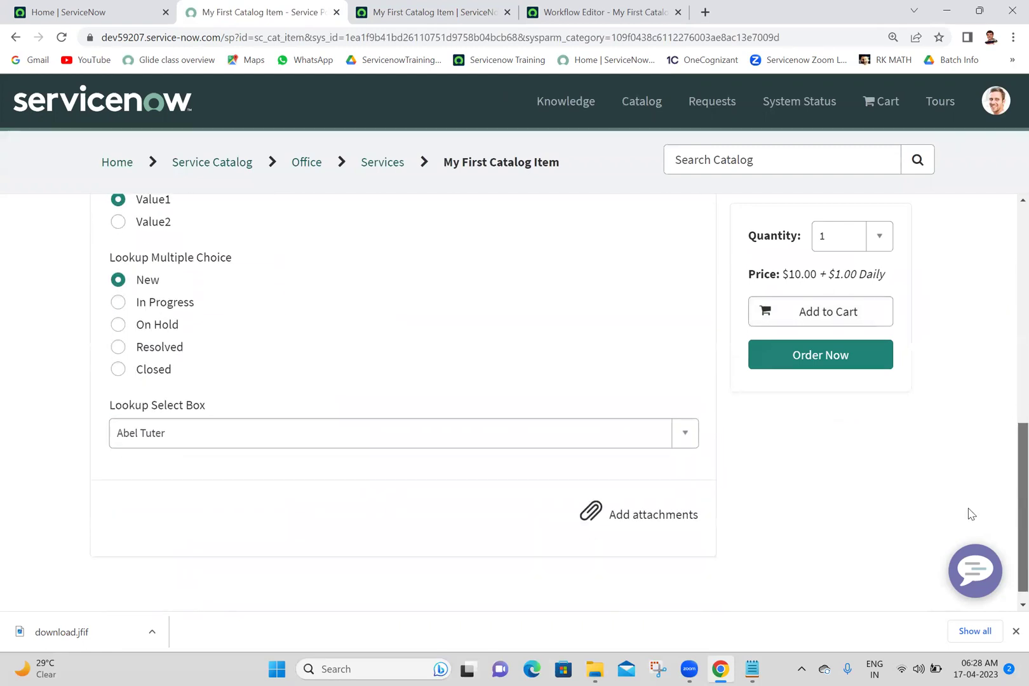
scroll(969, 512, up, 9)
scroll(1004, 425, down, 5)
scroll(1006, 420, up, 2)
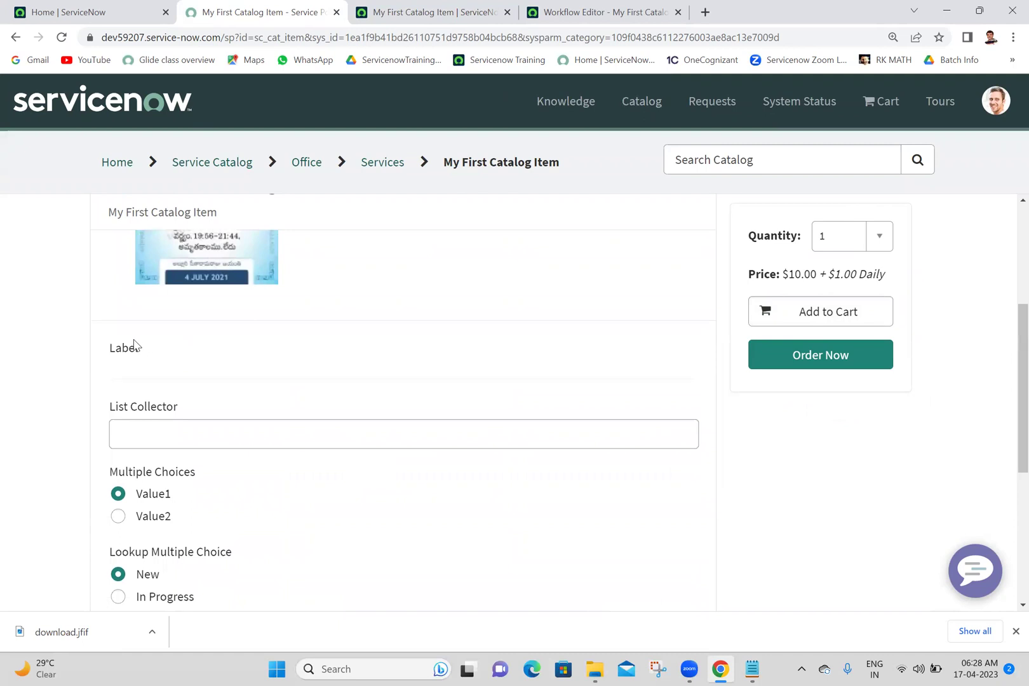
double_click(129, 349)
click(260, 363)
Add incidents INC0000004, INC0000005, INC0000006 and INC0000008 to the List Collector.
click(186, 425)
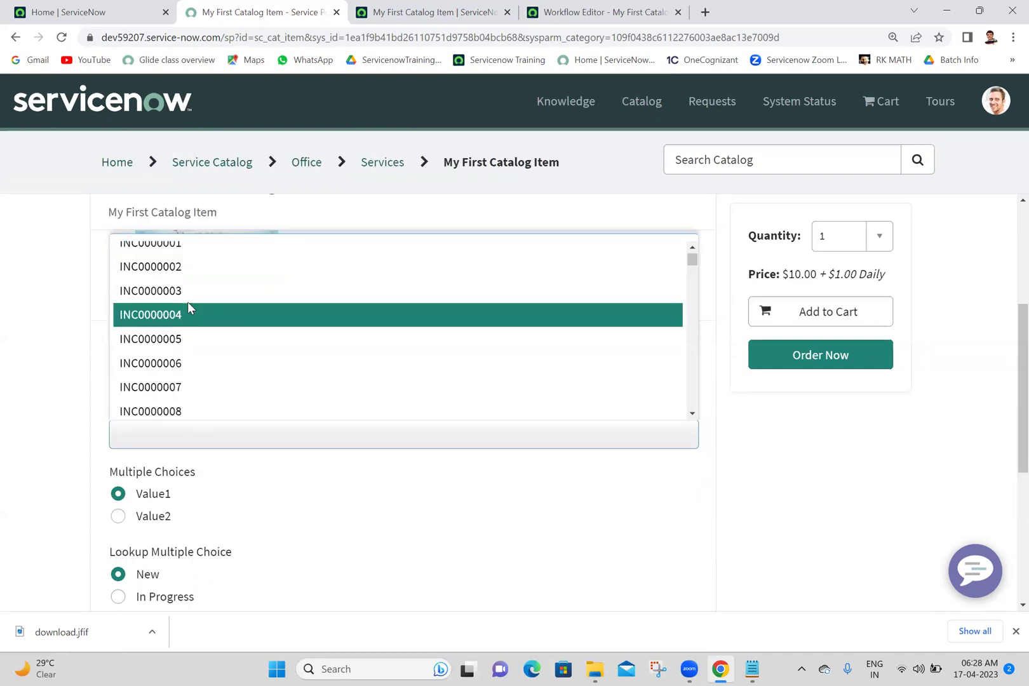
click(188, 315)
click(248, 433)
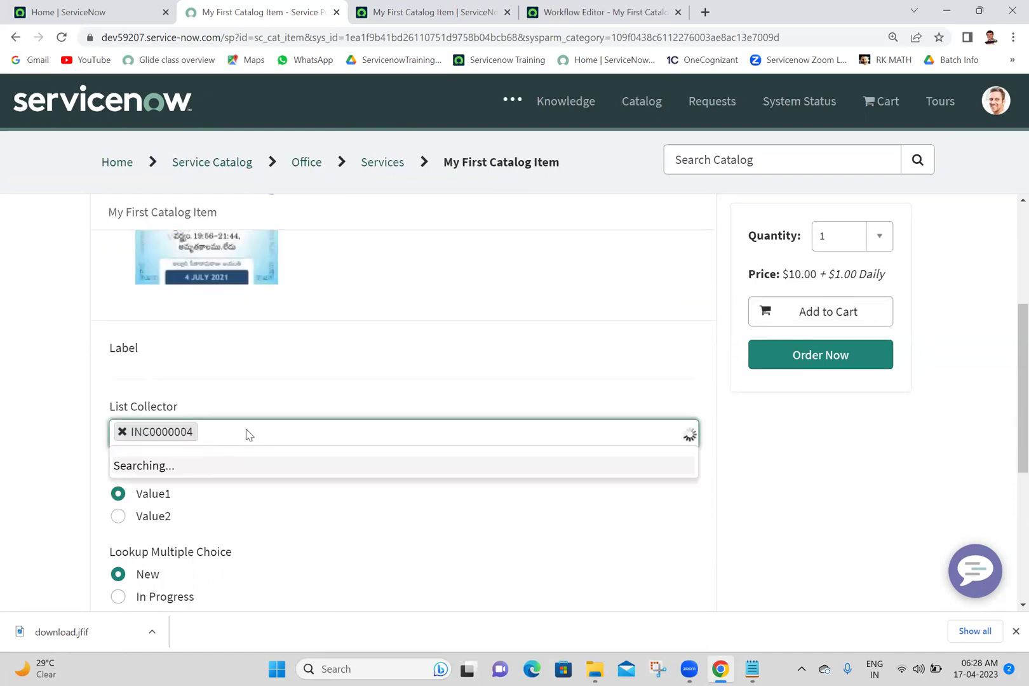
click(222, 312)
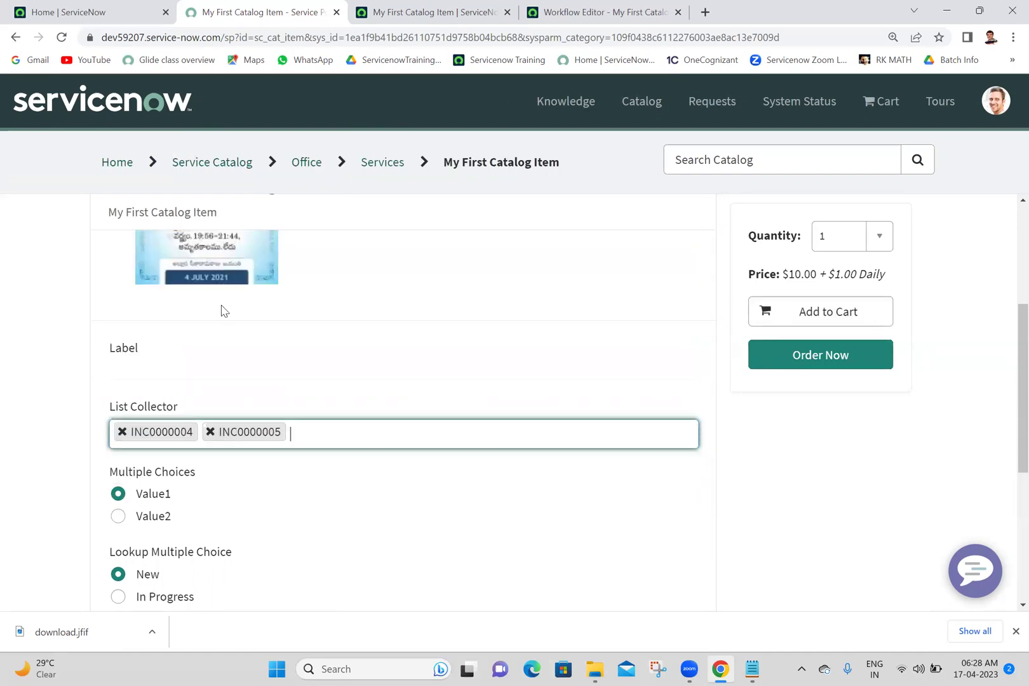
click(322, 444)
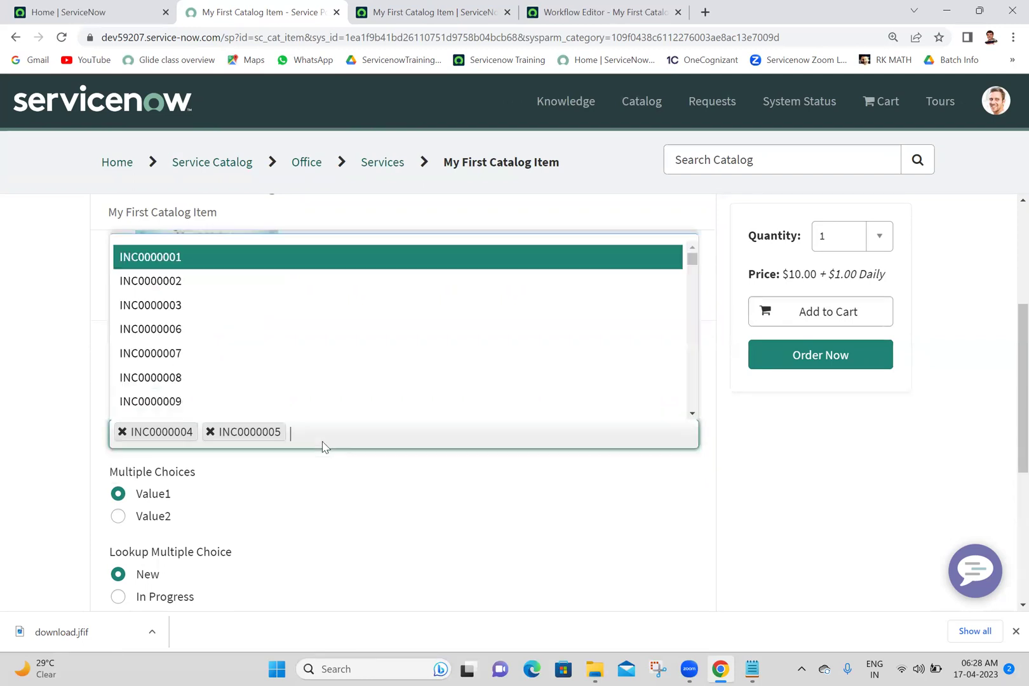
click(252, 340)
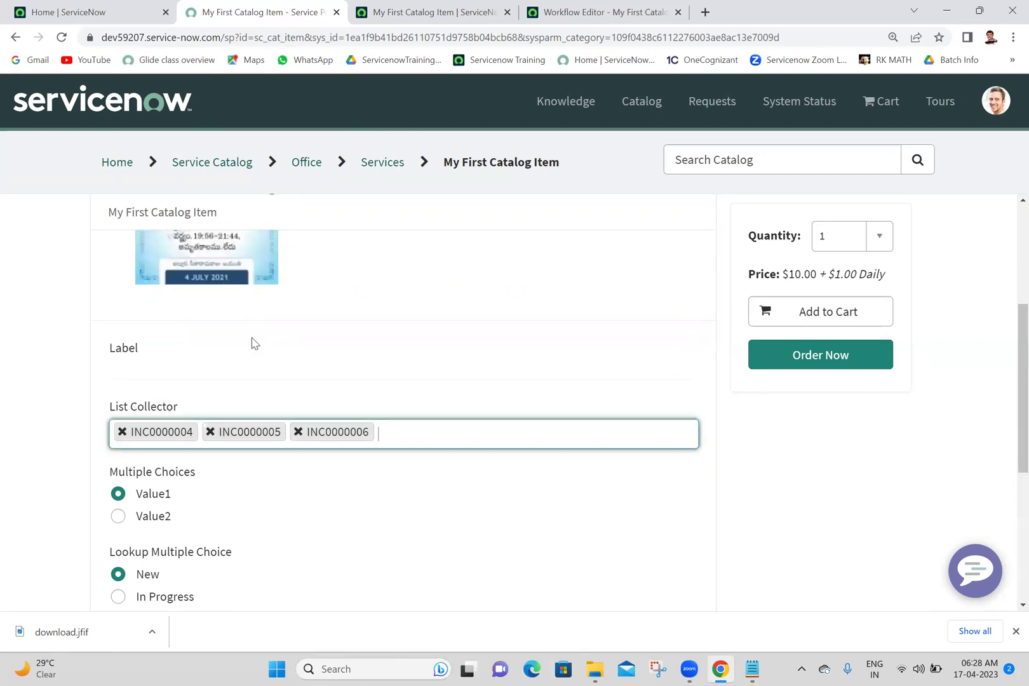
click(435, 437)
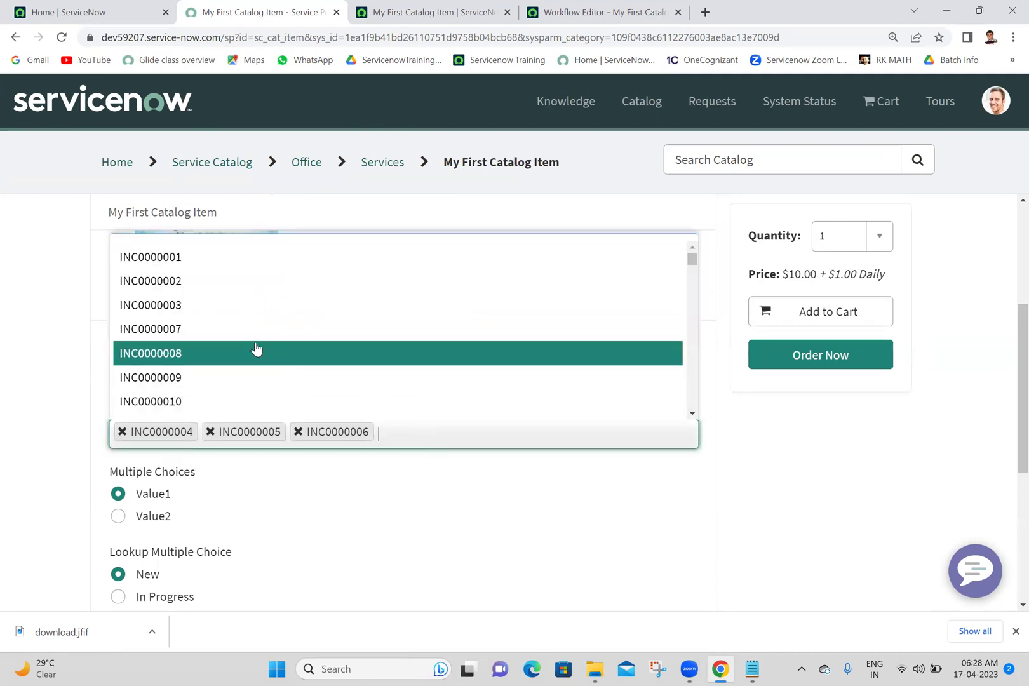
click(256, 351)
Choose the third listed user in the Lookup Select Box.
drag(1023, 404, 1023, 512)
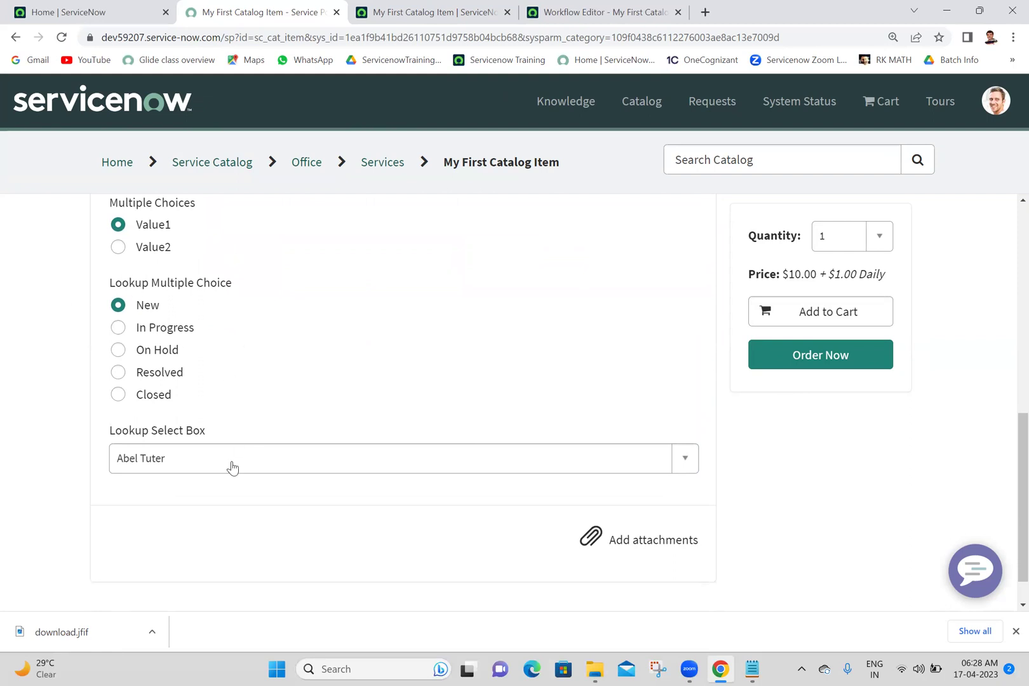
click(268, 466)
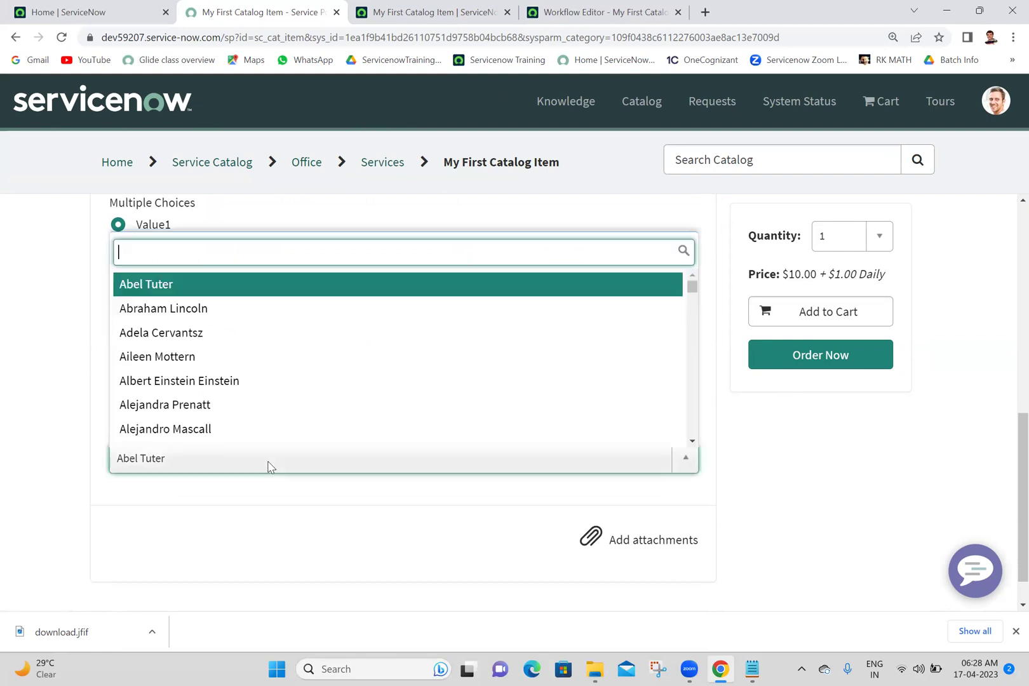
click(211, 330)
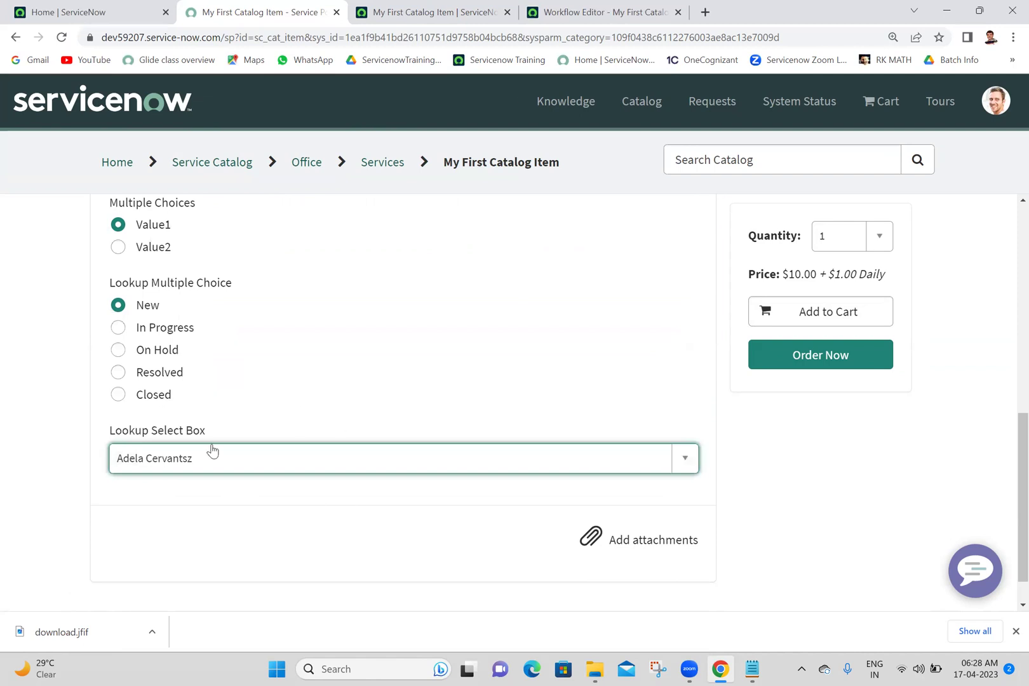
click(1008, 486)
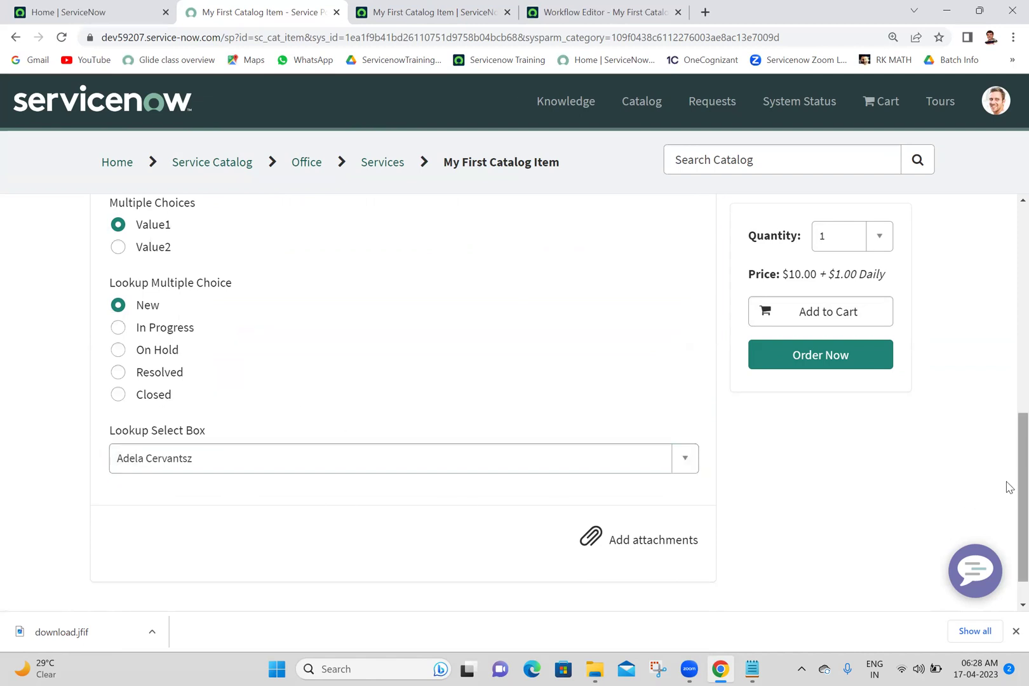
Review the filled-in form, the item's one-time and recurring price, and the attachments option.
scroll(1009, 413, up, 4)
scroll(1009, 425, down, 4)
scroll(1009, 445, up, 3)
scroll(1009, 483, down, 4)
scroll(1010, 427, up, 8)
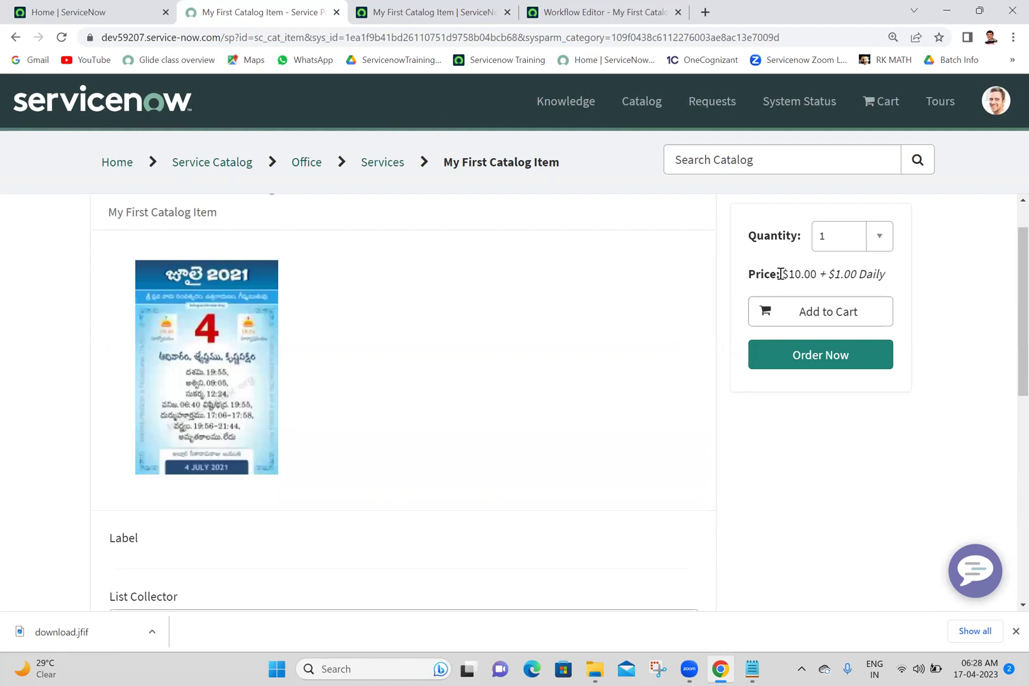
drag(781, 274, 892, 279)
click(892, 279)
drag(819, 274, 749, 275)
click(910, 263)
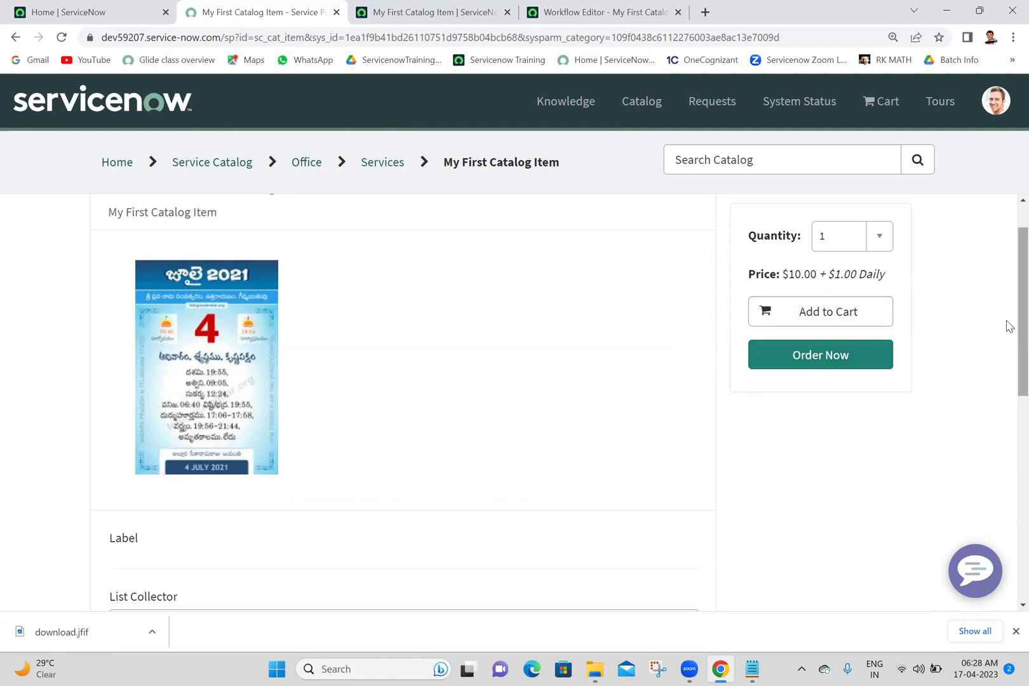
drag(1006, 323, 1006, 565)
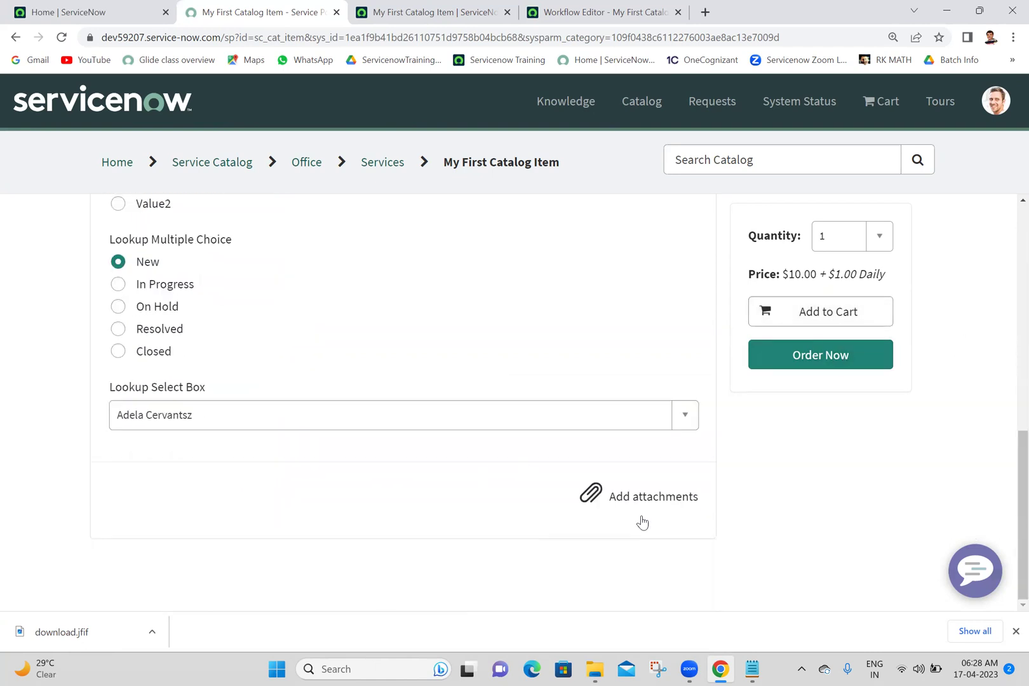
Examine the choices offered by the Lookup Select Box on the My First Catalog Item portal page.
drag(1008, 457, 942, 387)
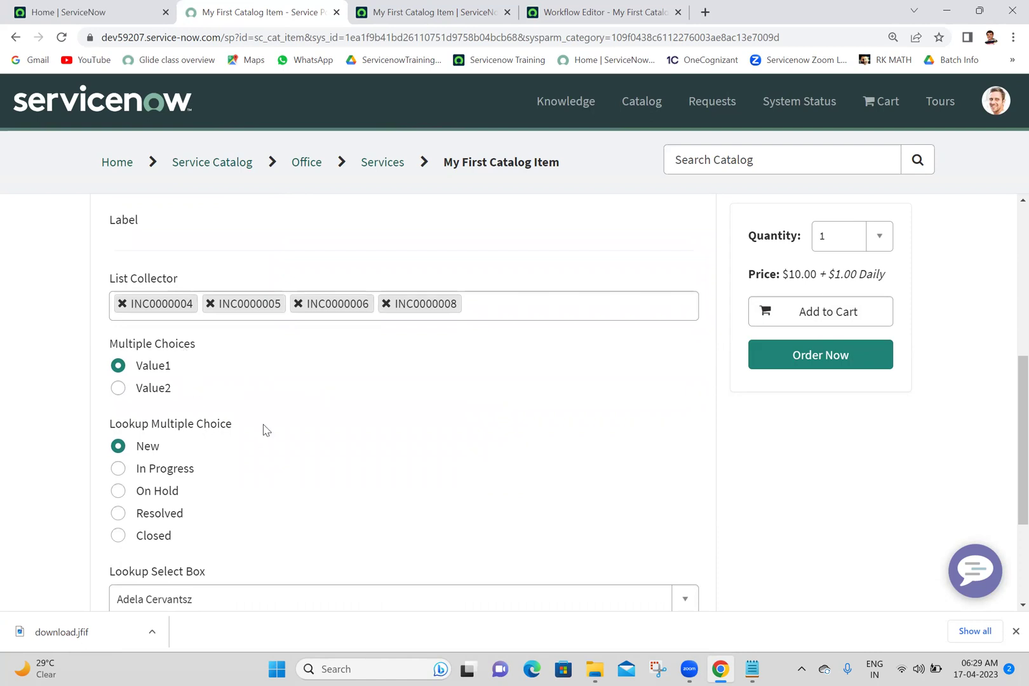
drag(1009, 453, 1008, 499)
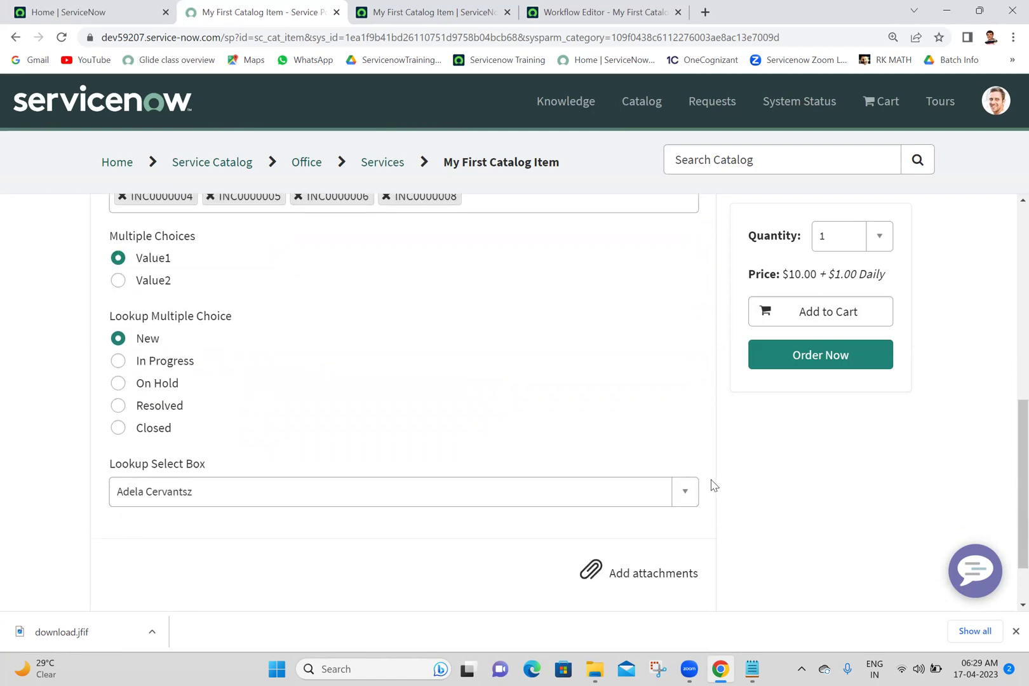
click(671, 505)
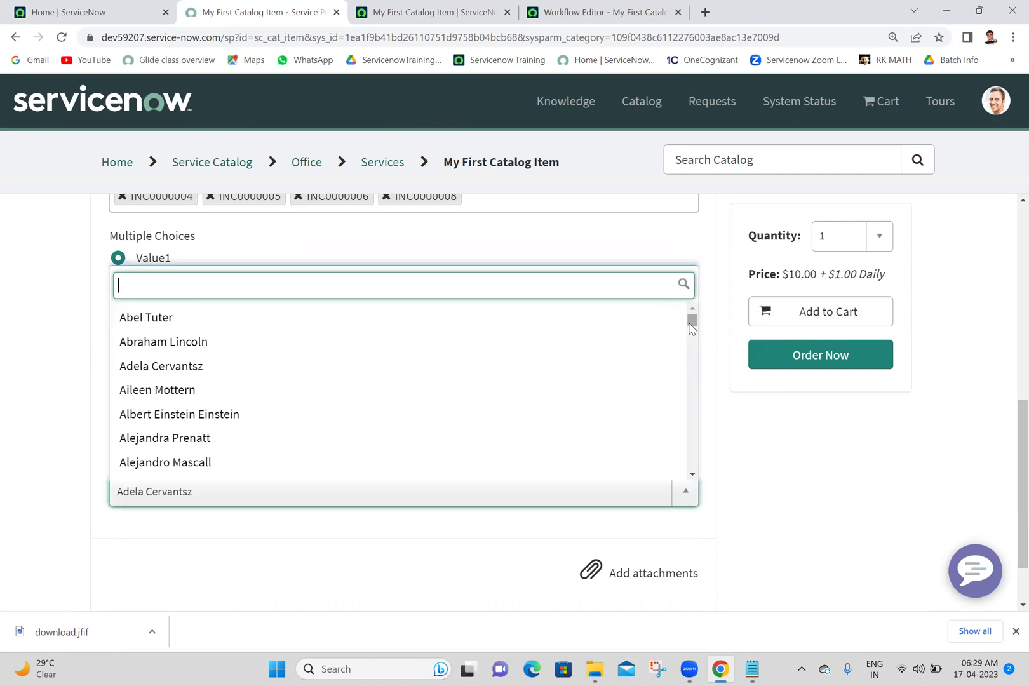
click(607, 188)
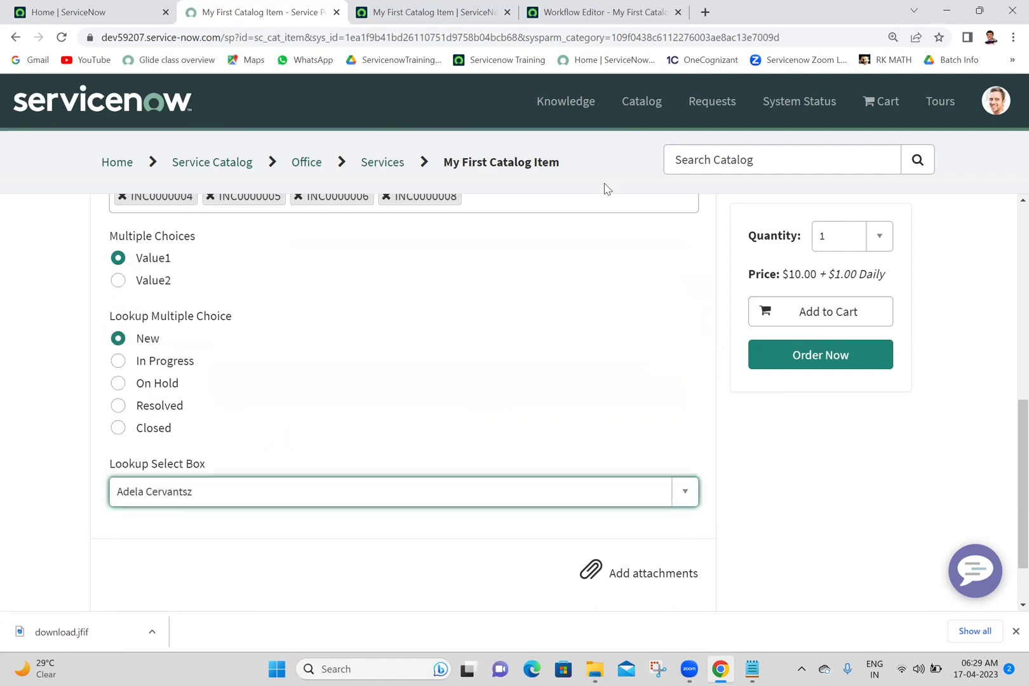
click(437, 8)
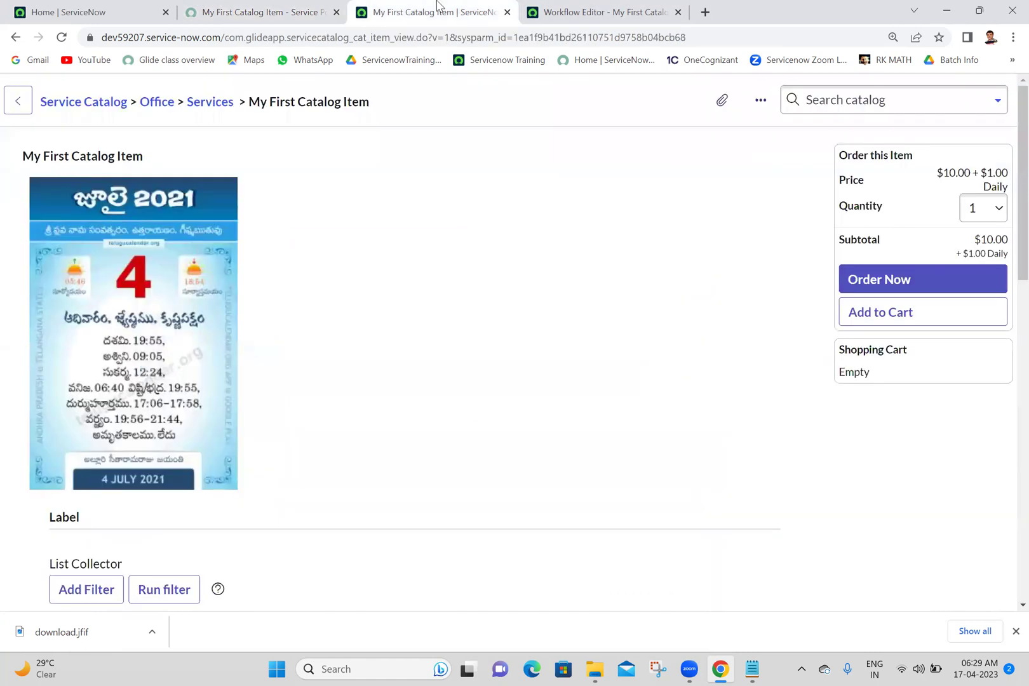
click(594, 10)
click(277, 7)
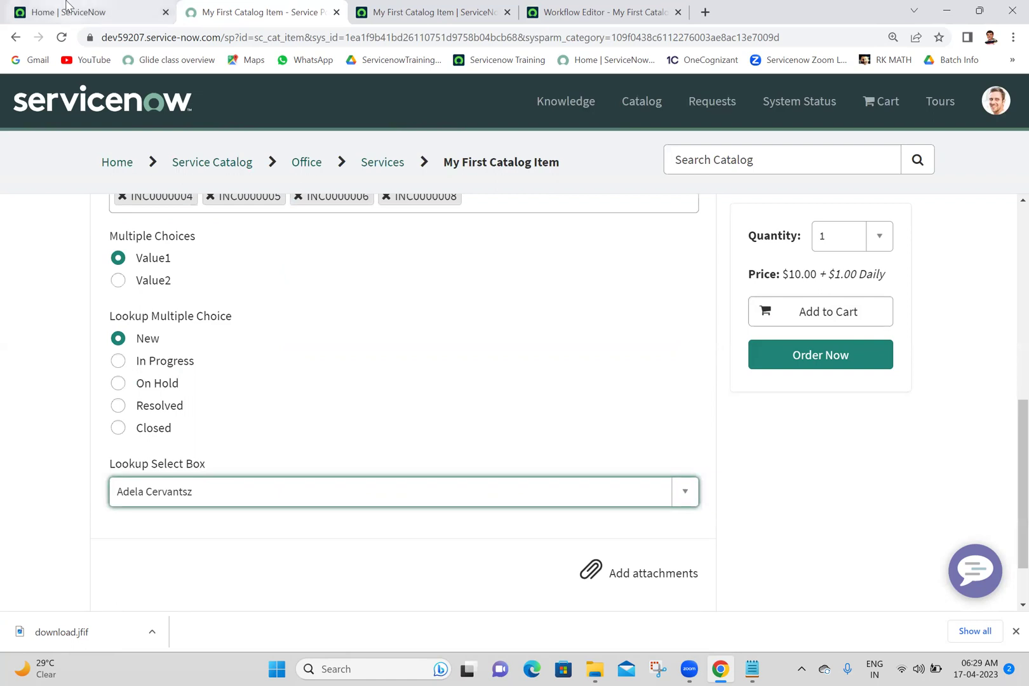
Find "maintain item" in the ServiceNow navigator and open the Maintain Items list in a separate browser tab.
click(88, 12)
triple_click(200, 151)
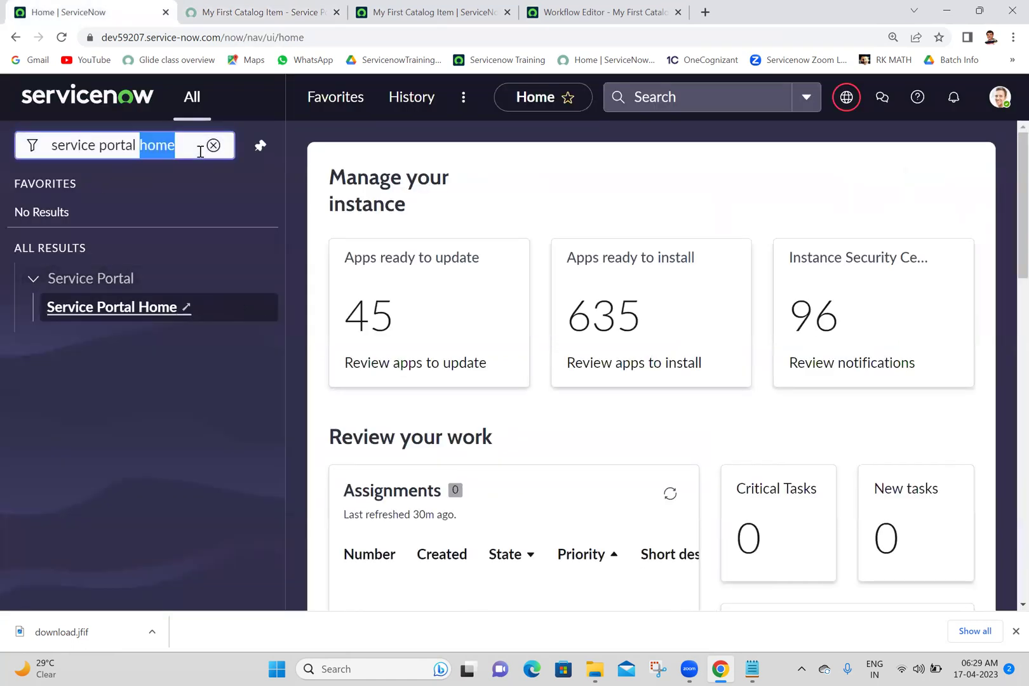
text(maint)
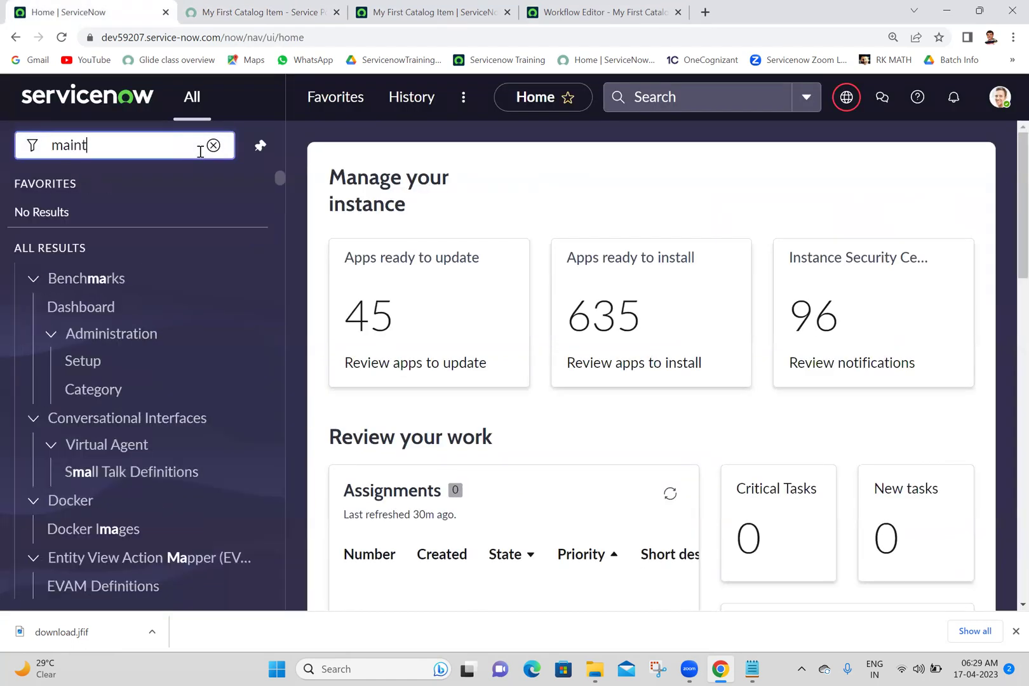
text(ain ite,m)
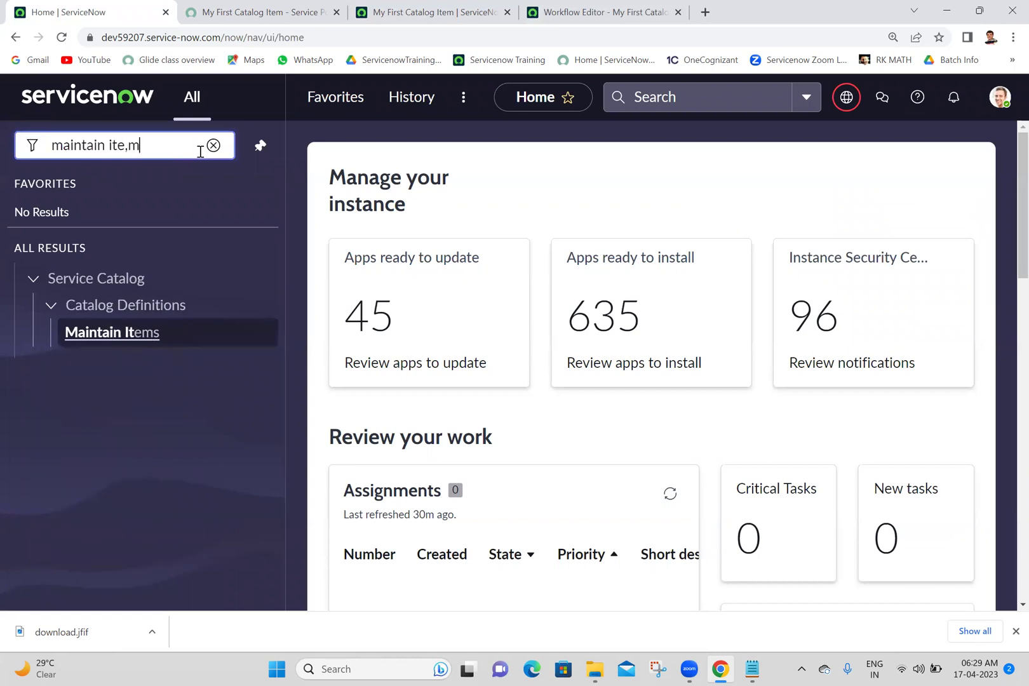
key(BackSpace)
key(BackSpace)
text(m)
ctrl+click(138, 334)
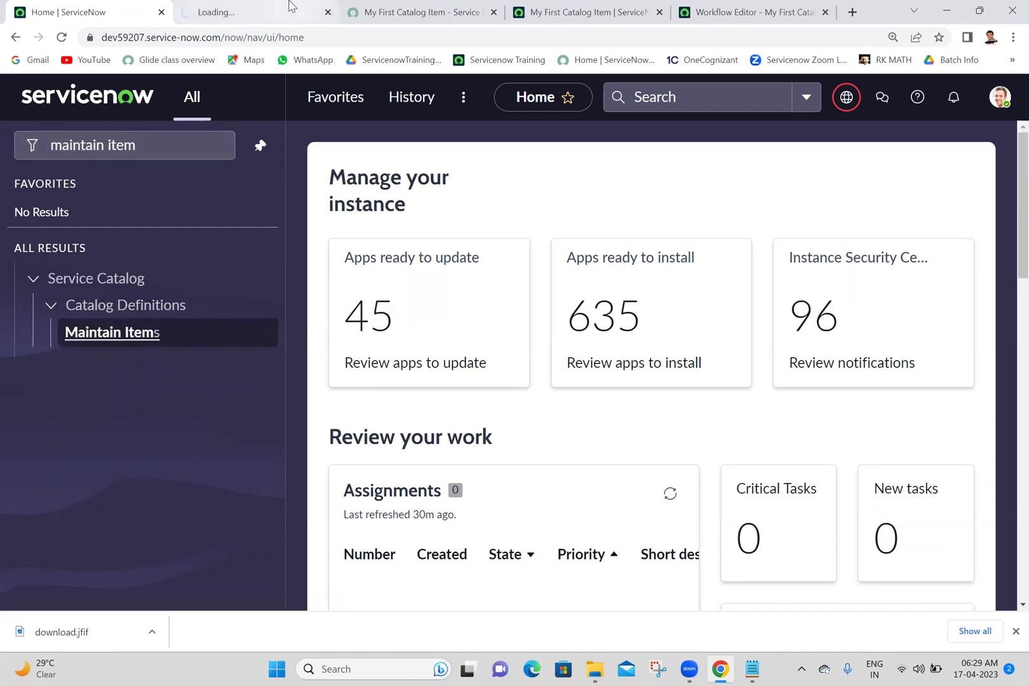
click(289, 6)
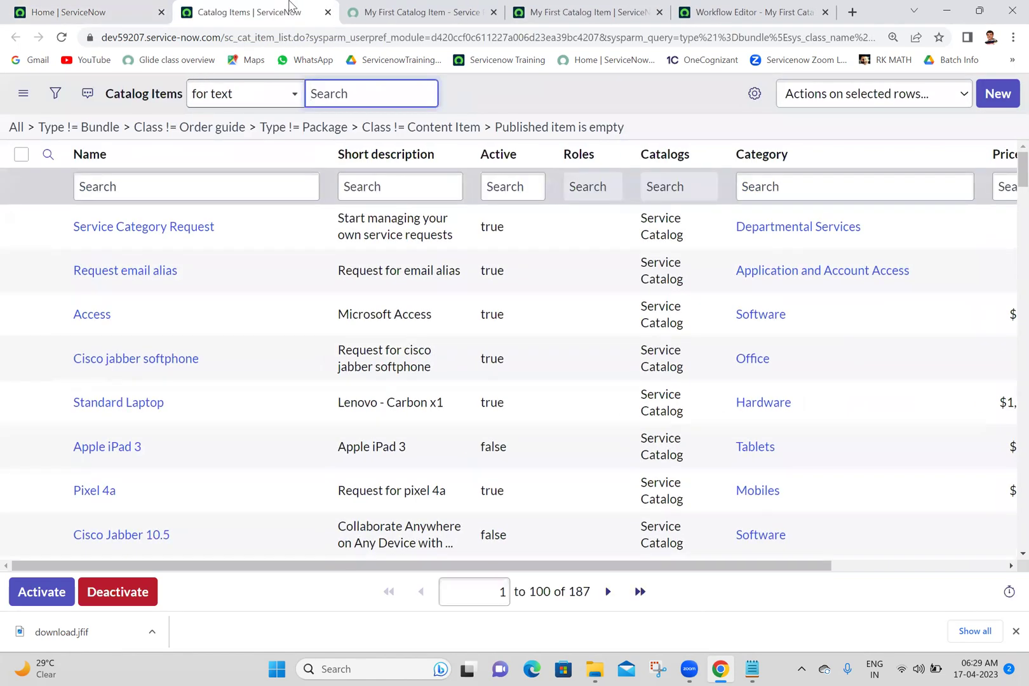
Filter the catalog items by names starting with "my fir", open My First Catalog Item in its own tab and close the list.
click(236, 186)
text(my fir)
key(Return)
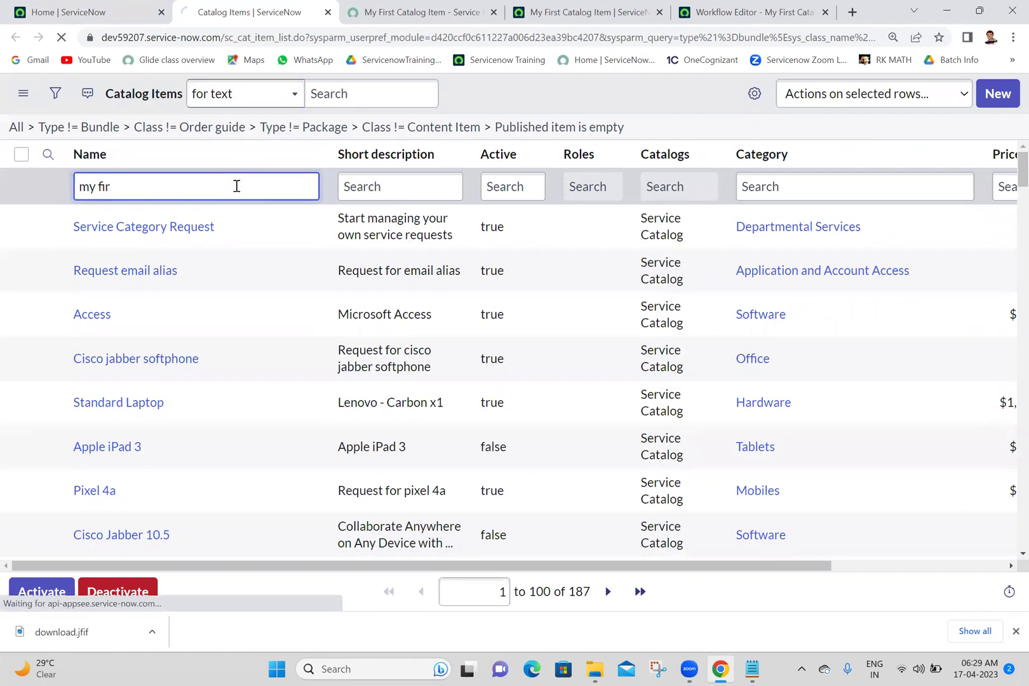
middle_click(170, 228)
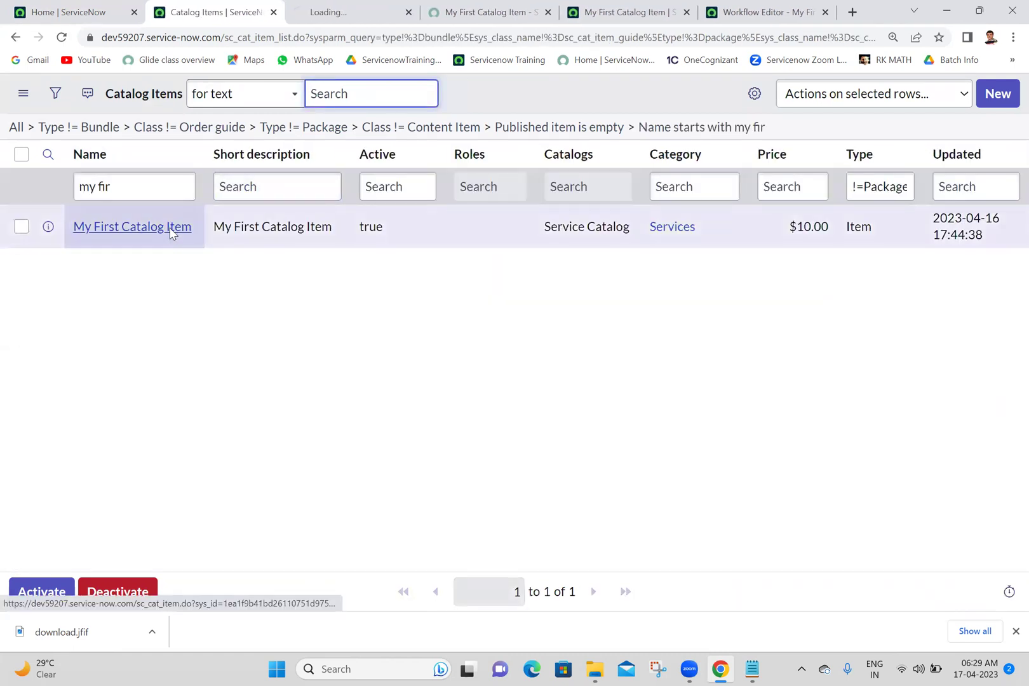
click(271, 13)
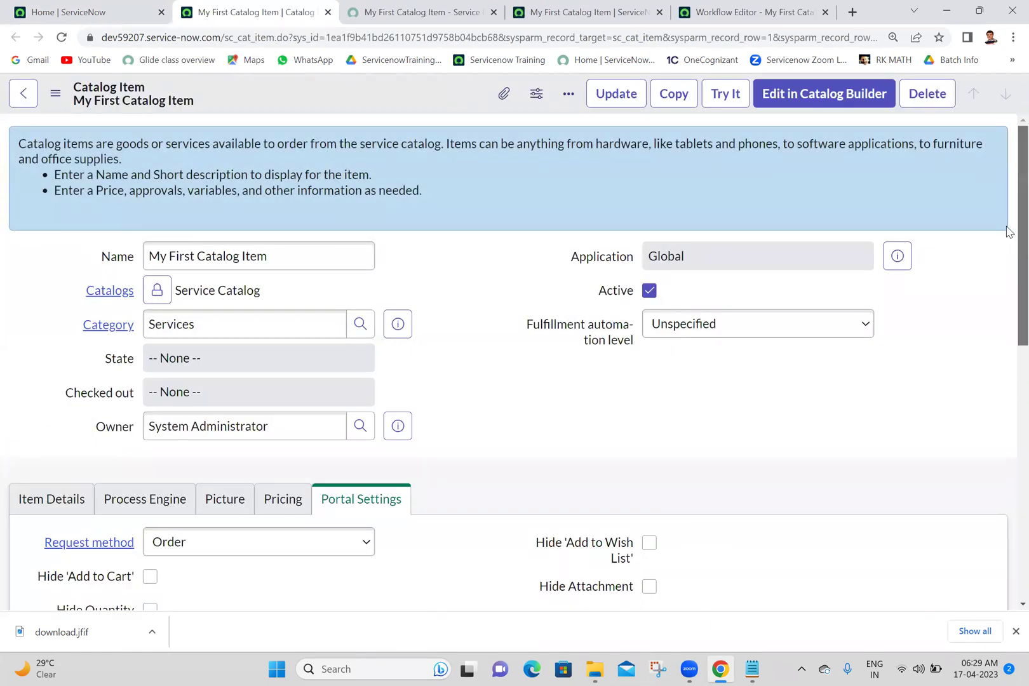
Open the Lookup Select Box variable of My First Catalog Item in a new browser tab.
drag(1021, 228, 1020, 500)
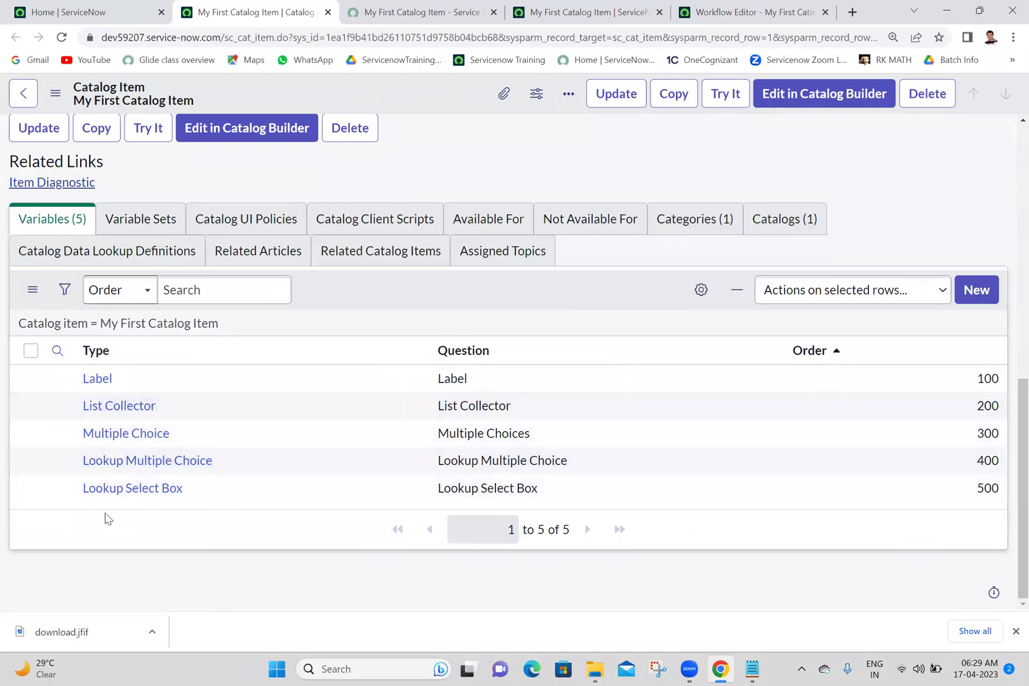
middle_click(155, 489)
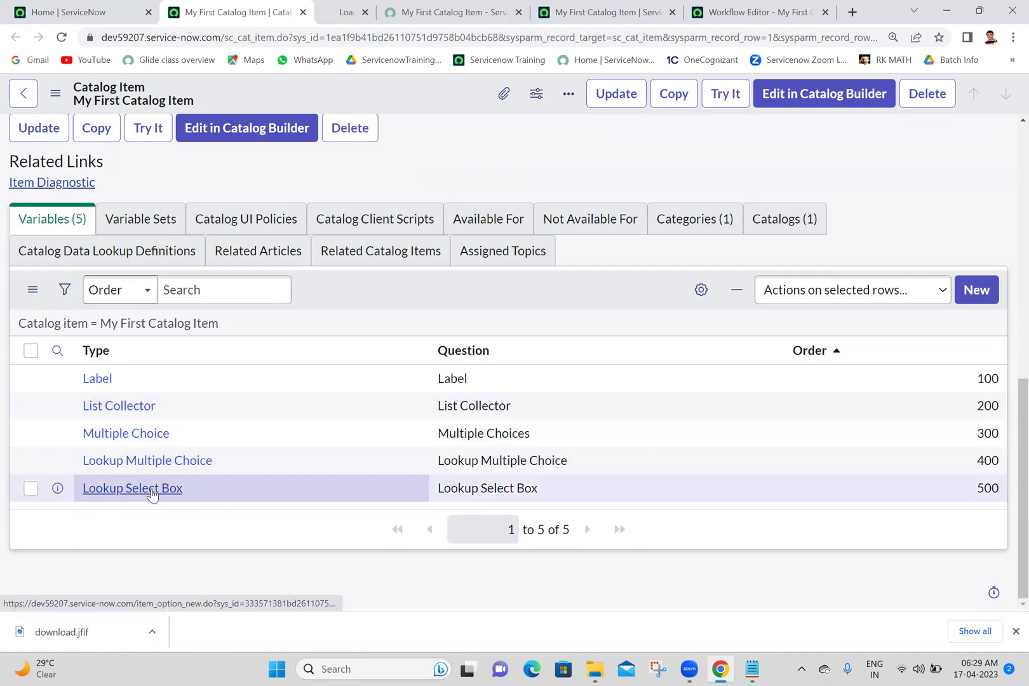
click(352, 9)
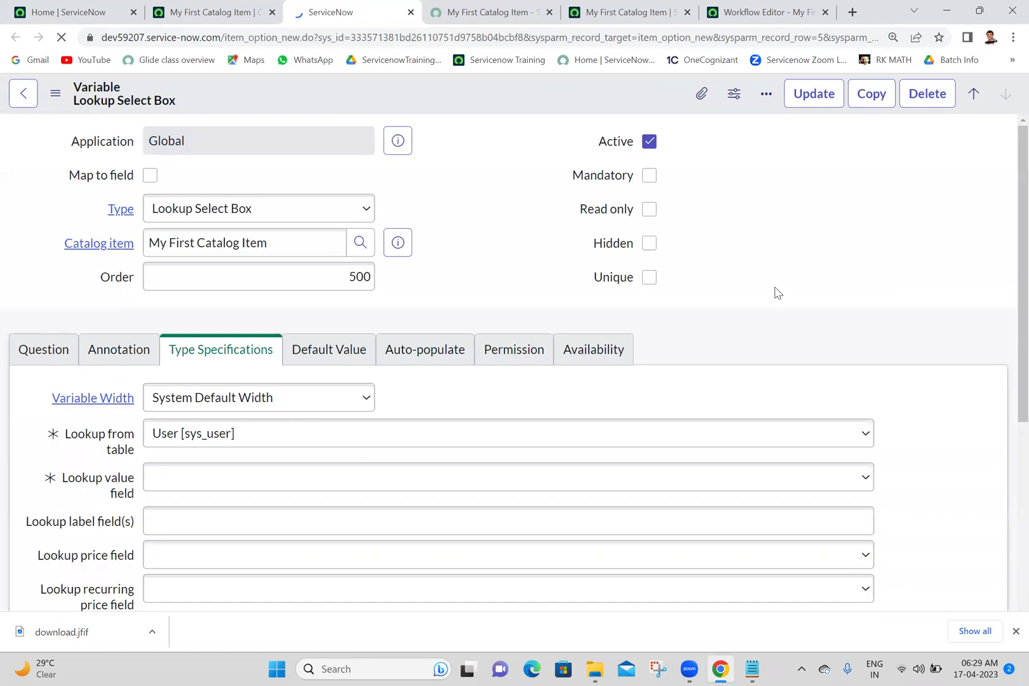
Enable Include none in the Lookup Select Box variable's type specifications and update the record.
scroll(1009, 295, down, 5)
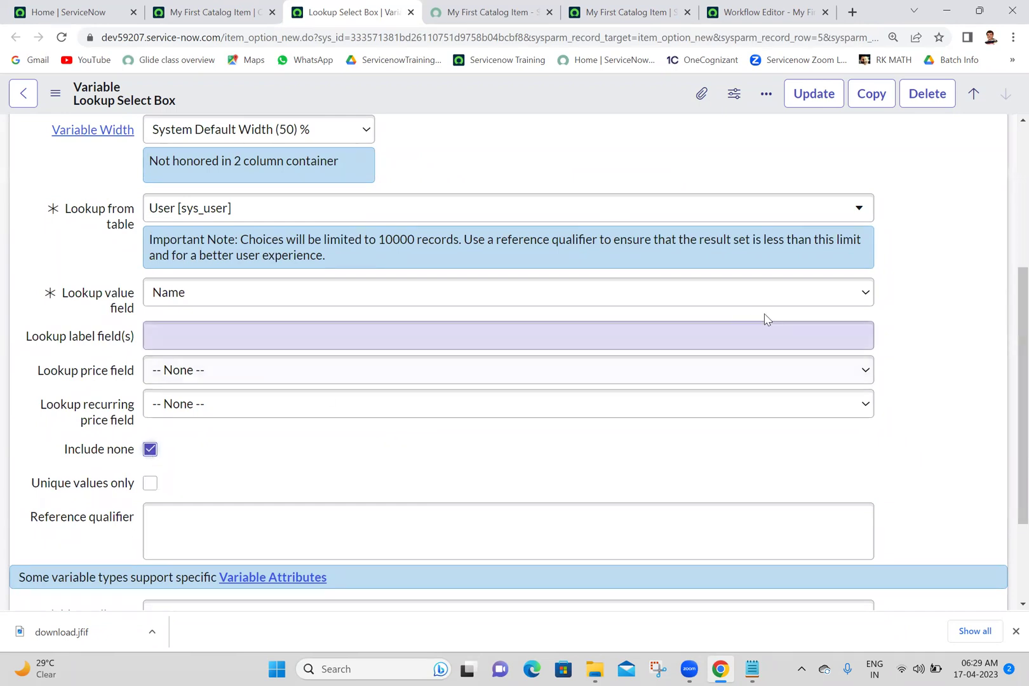
scroll(1014, 273, up, 3)
scroll(1009, 356, down, 2)
scroll(1007, 318, down, 1)
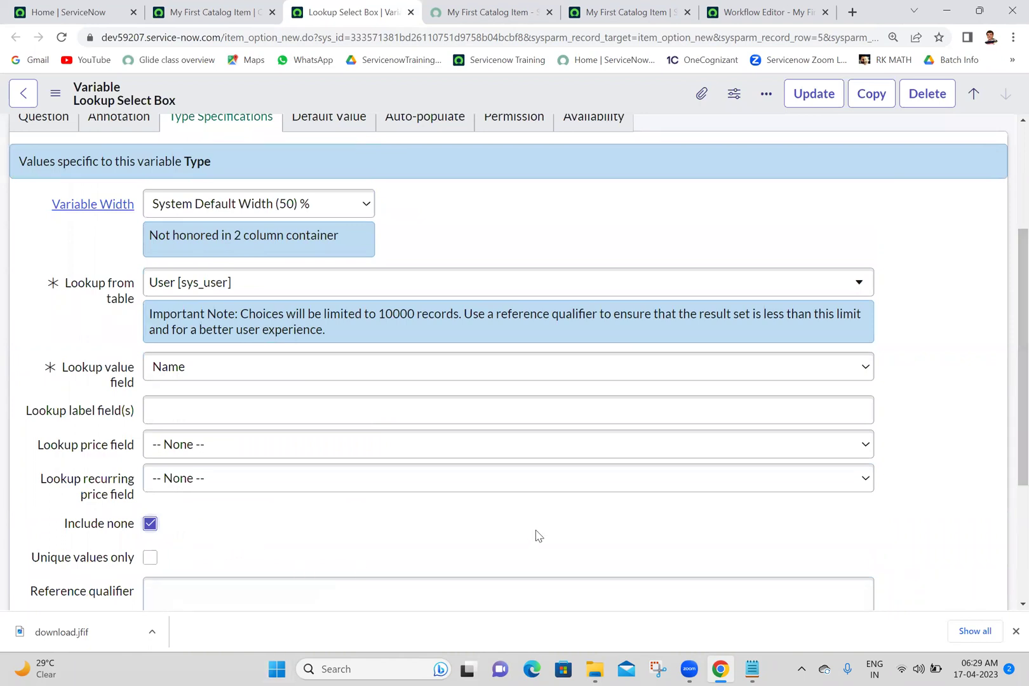
scroll(1007, 267, up, 3)
click(814, 94)
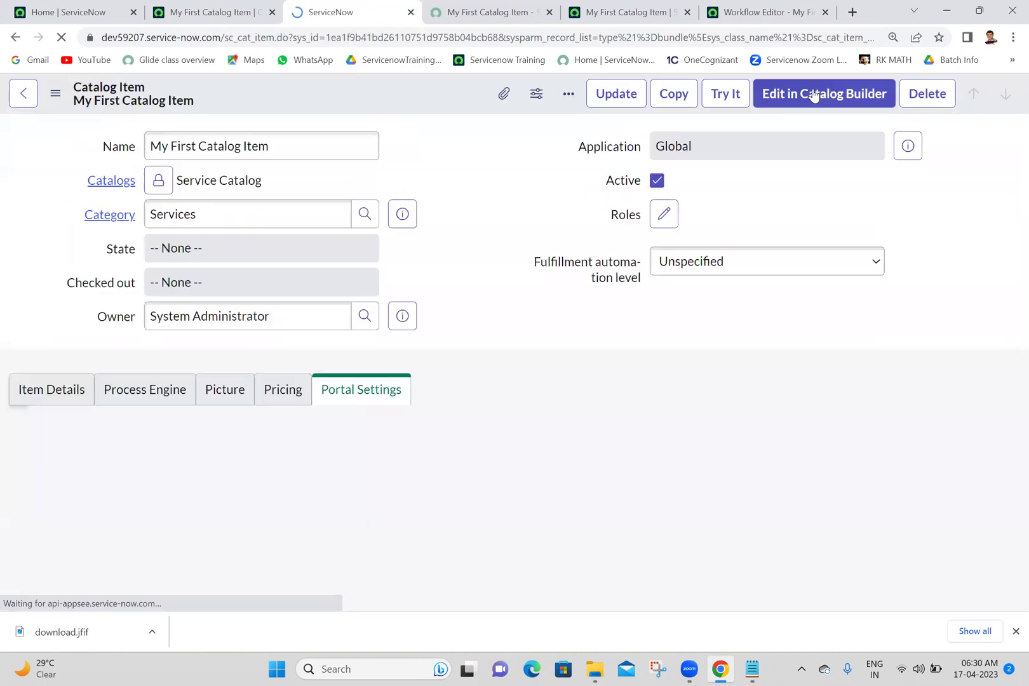
Reload the catalog item's portal page and check the Lookup Select Box's default value and choices.
click(613, 7)
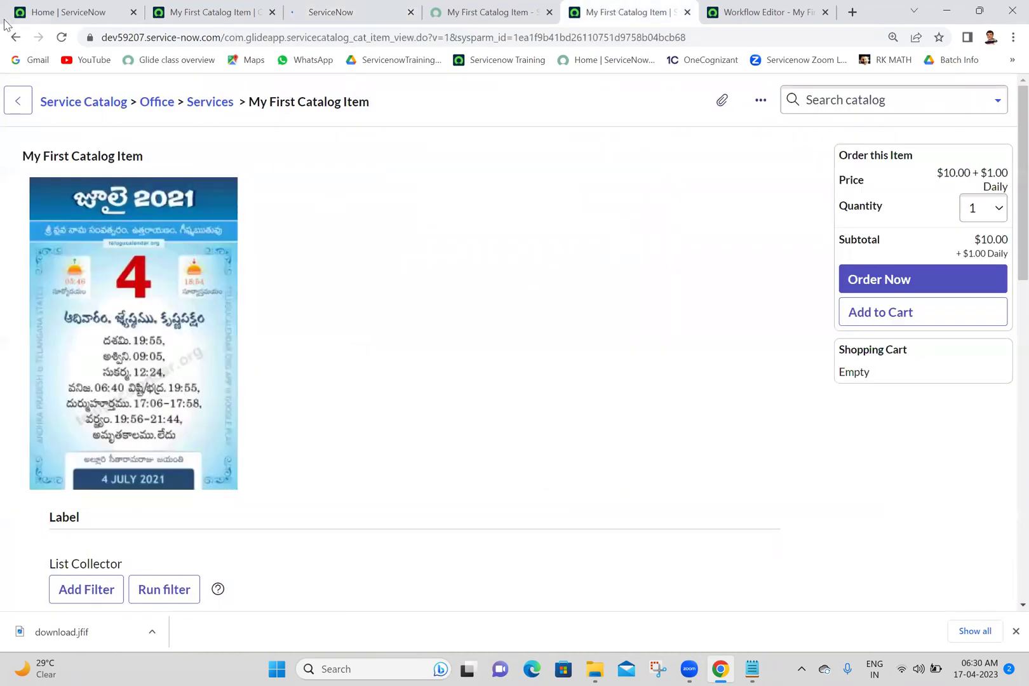
click(524, 12)
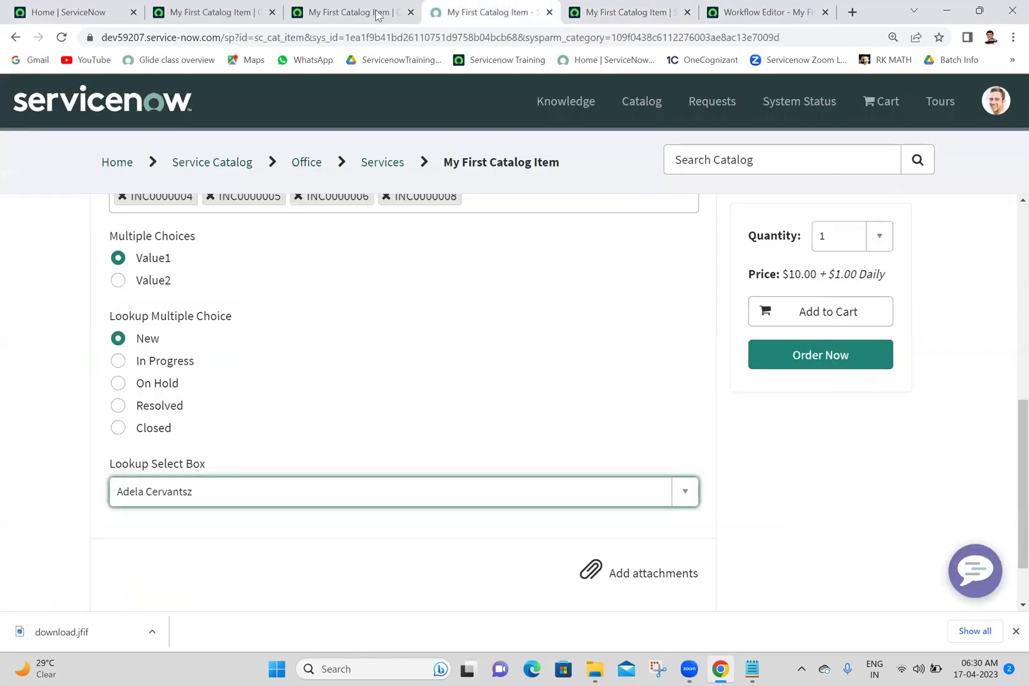
click(62, 37)
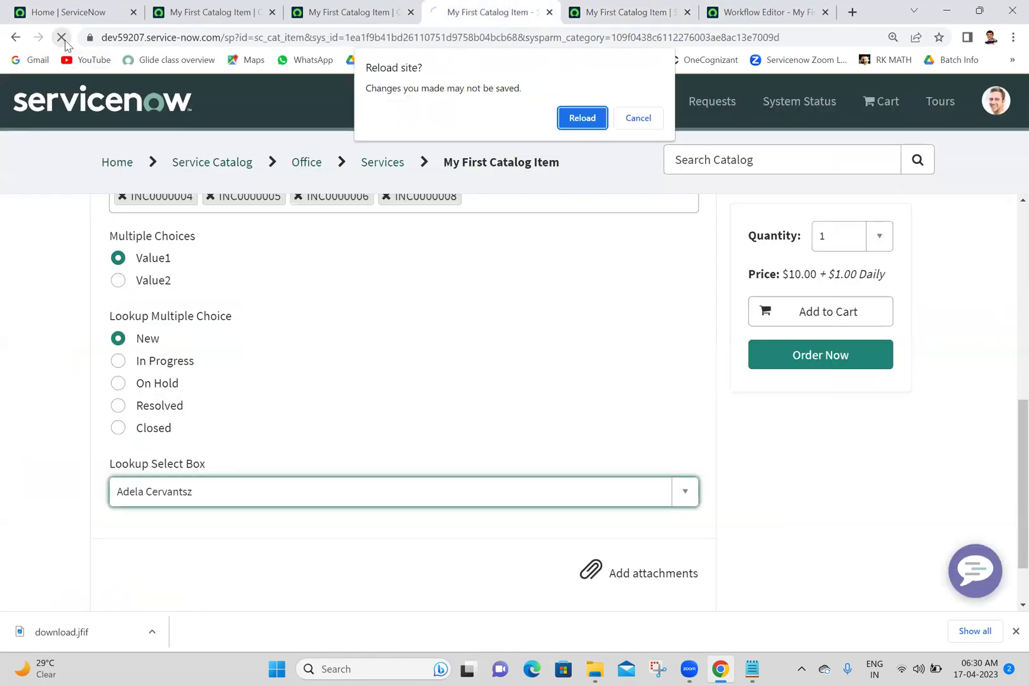
click(582, 118)
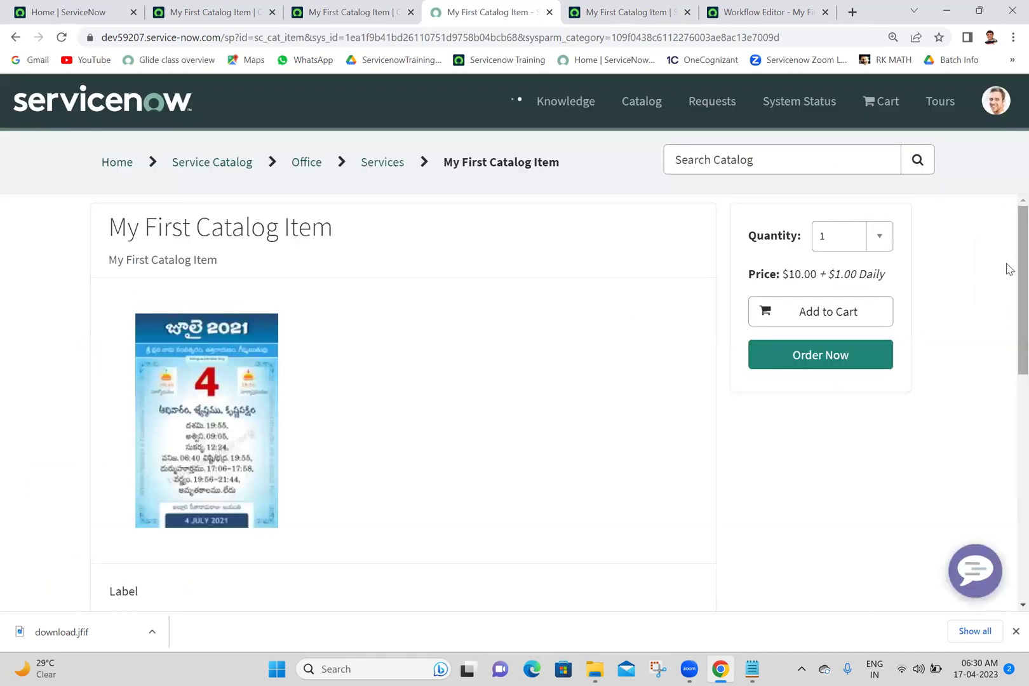
scroll(1007, 367, down, 5)
scroll(1009, 444, down, 3)
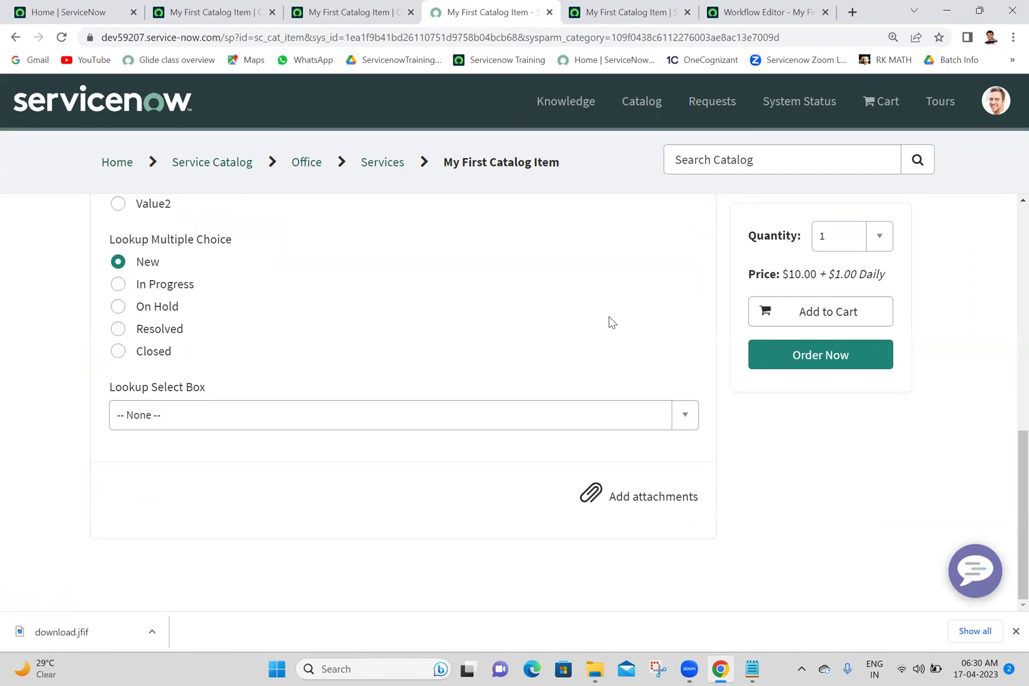
click(524, 419)
click(524, 419)
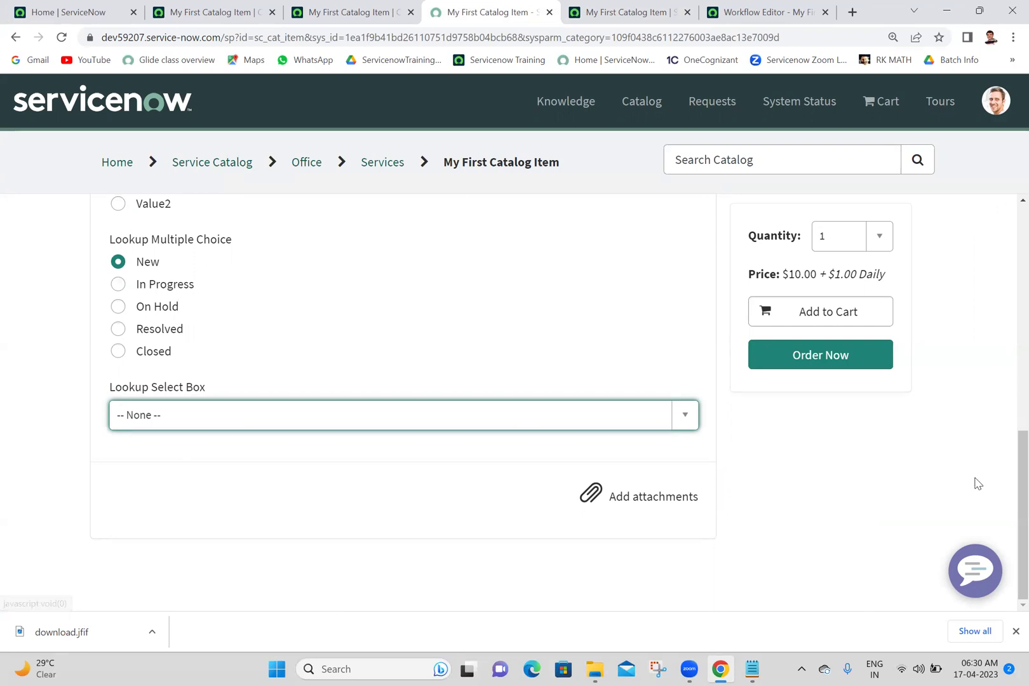
drag(1008, 524, 1006, 477)
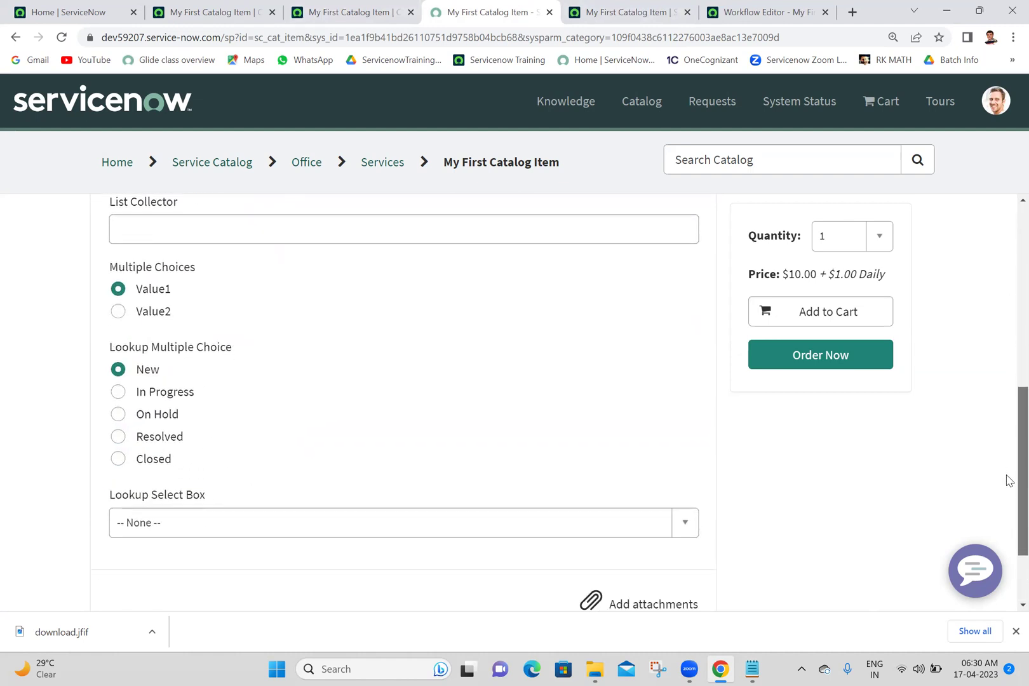
Enable Hide Quantity in My First Catalog Item's portal settings after locating the Quantity field on the portal page.
click(371, 8)
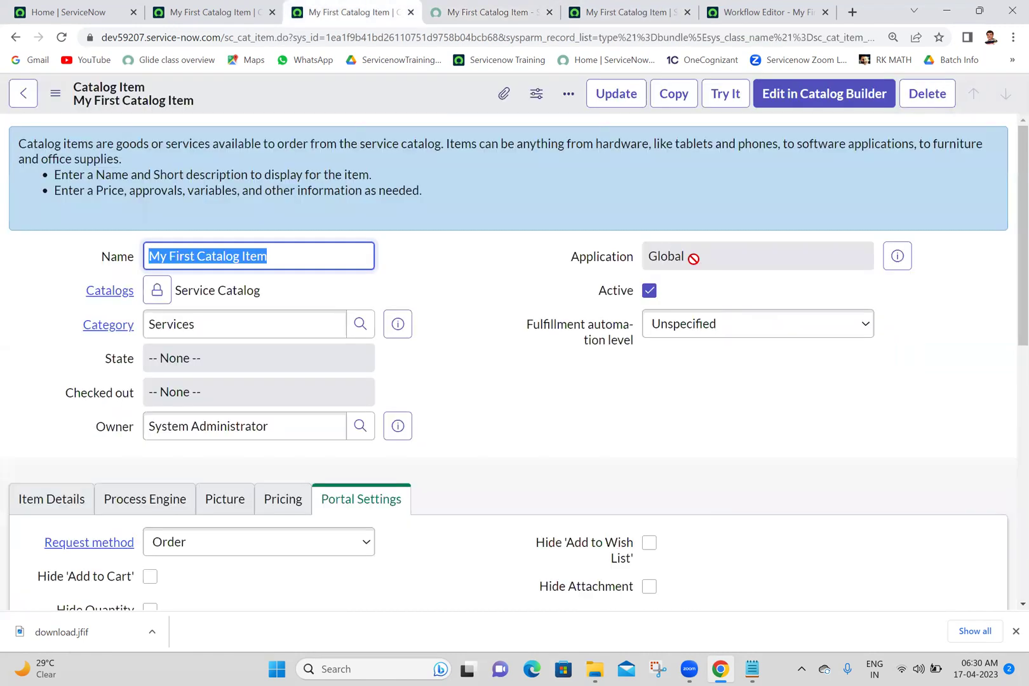
drag(1006, 287, 1006, 379)
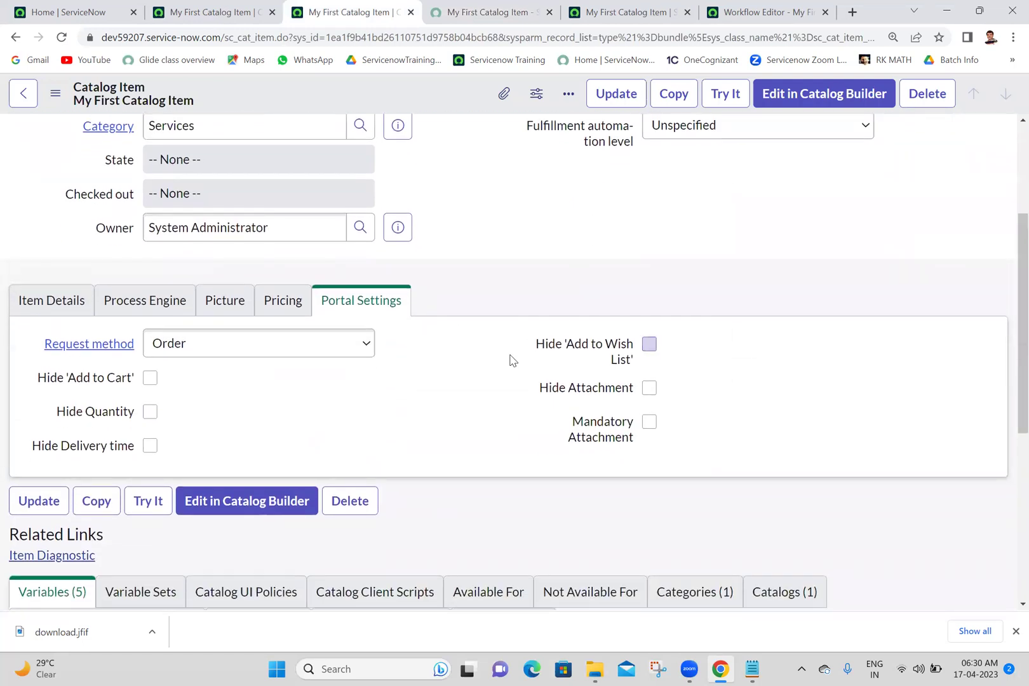
click(456, 6)
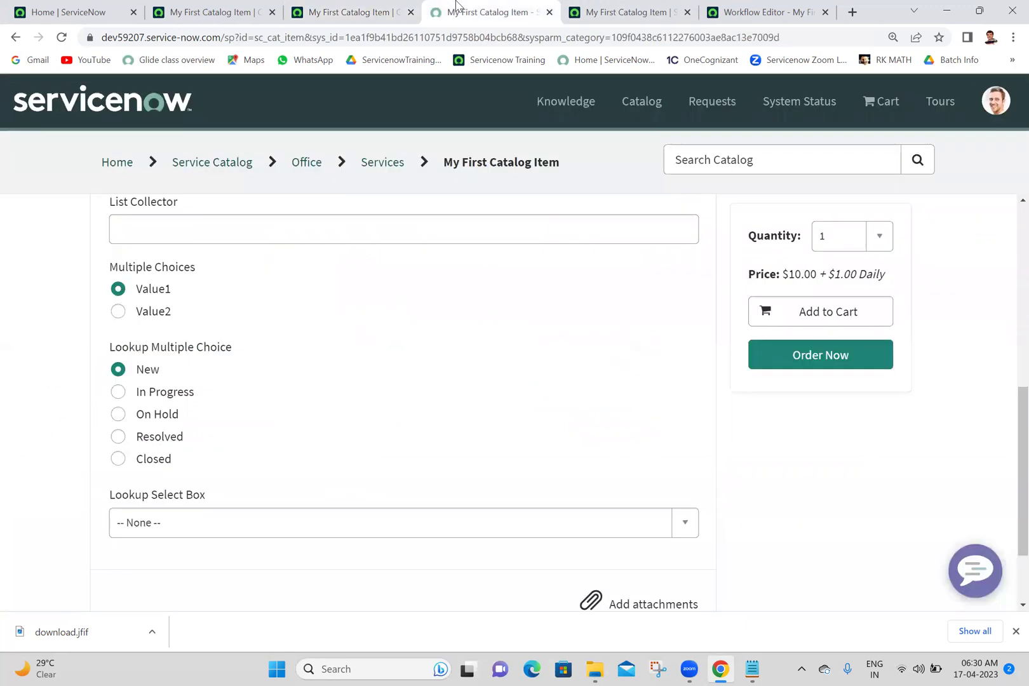
triple_click(781, 240)
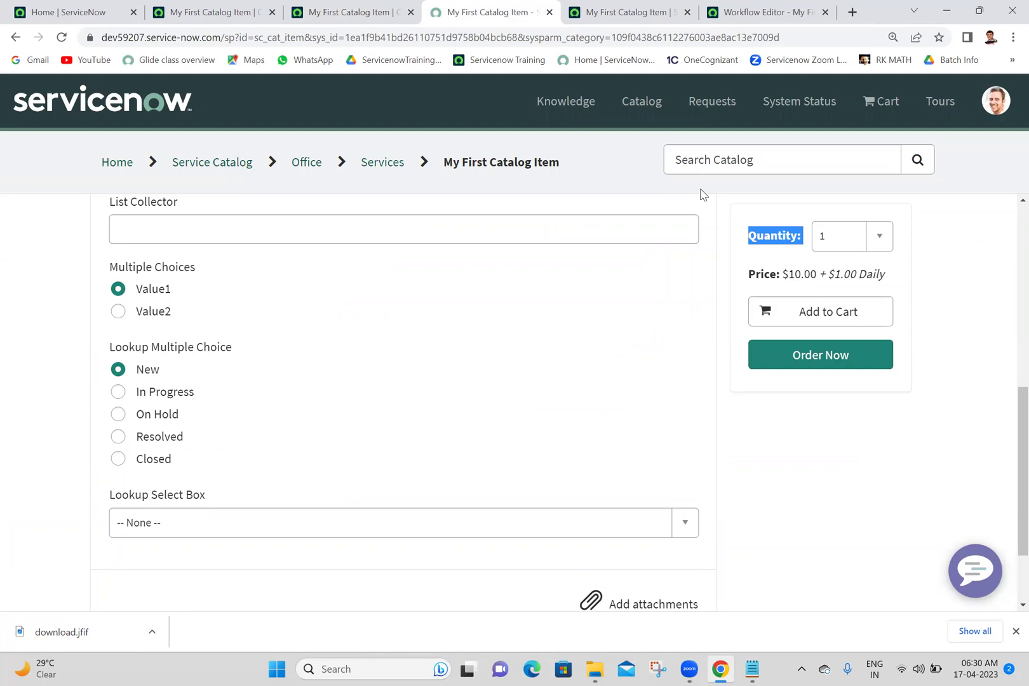
click(331, 11)
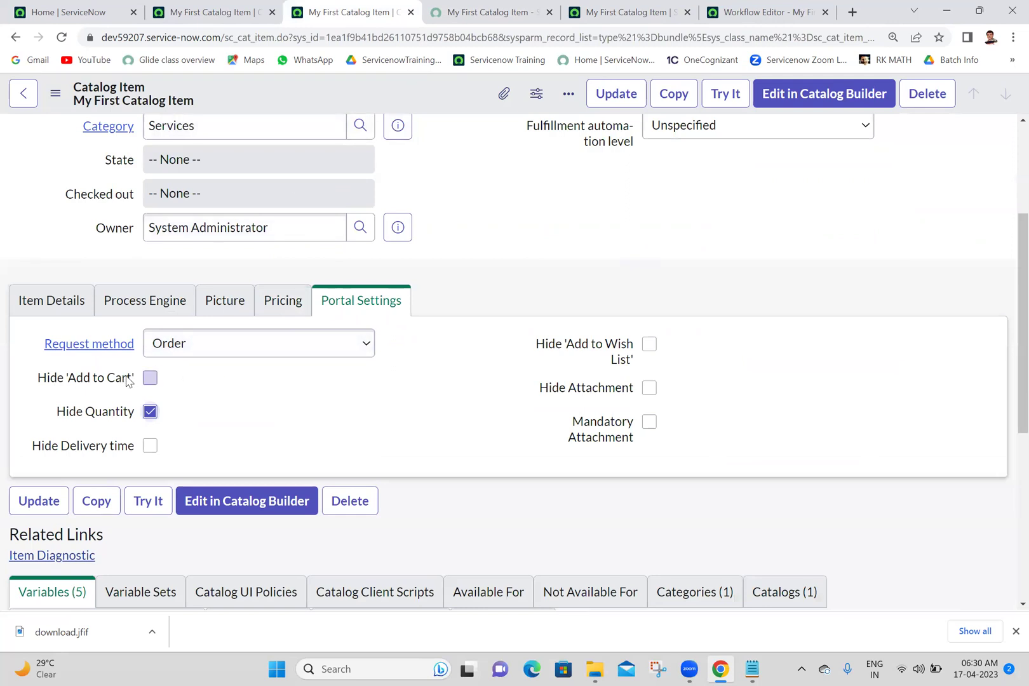
Enable Hide 'Add to Cart' in the item's portal settings and save the catalog item record.
click(502, 10)
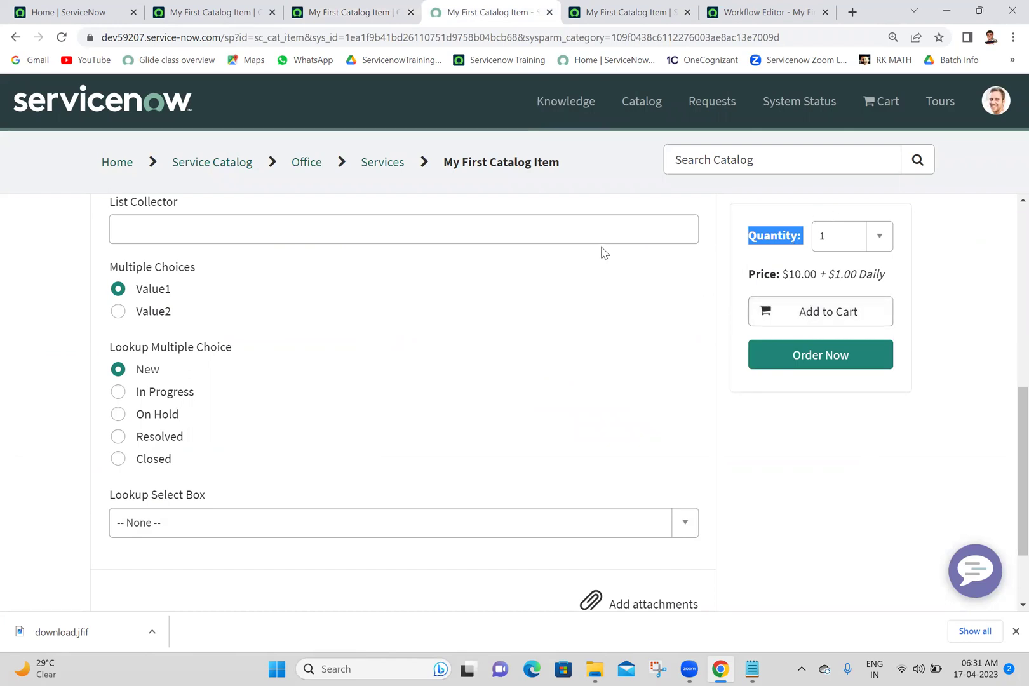
click(383, 7)
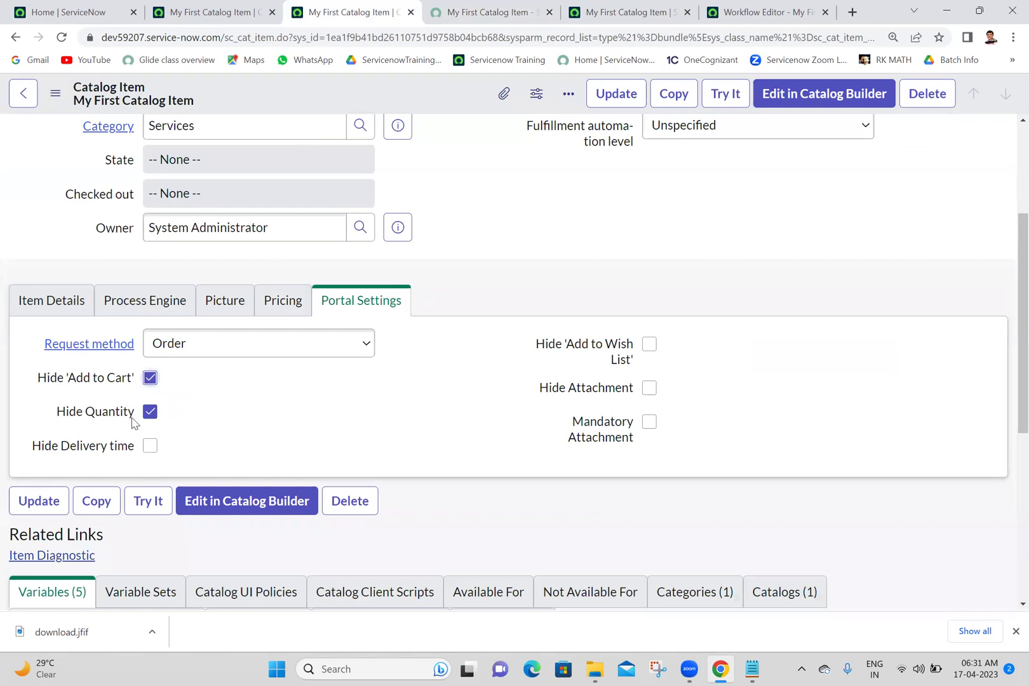
right_click(397, 99)
click(410, 106)
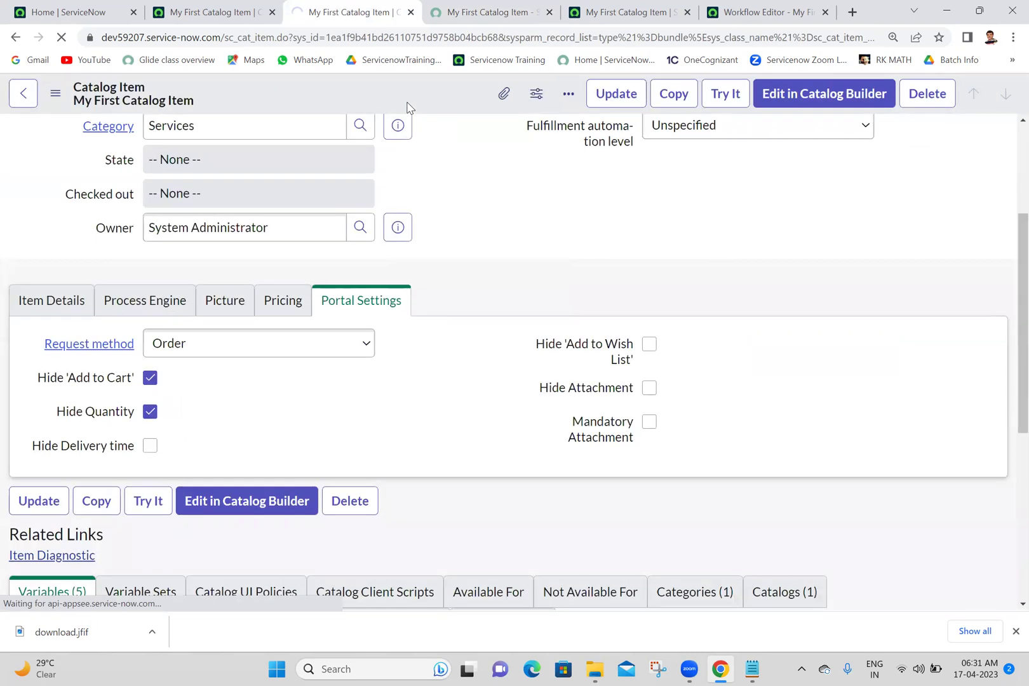
Reload the catalog item's Service Portal page and check which ordering options it offers.
click(538, 11)
click(61, 38)
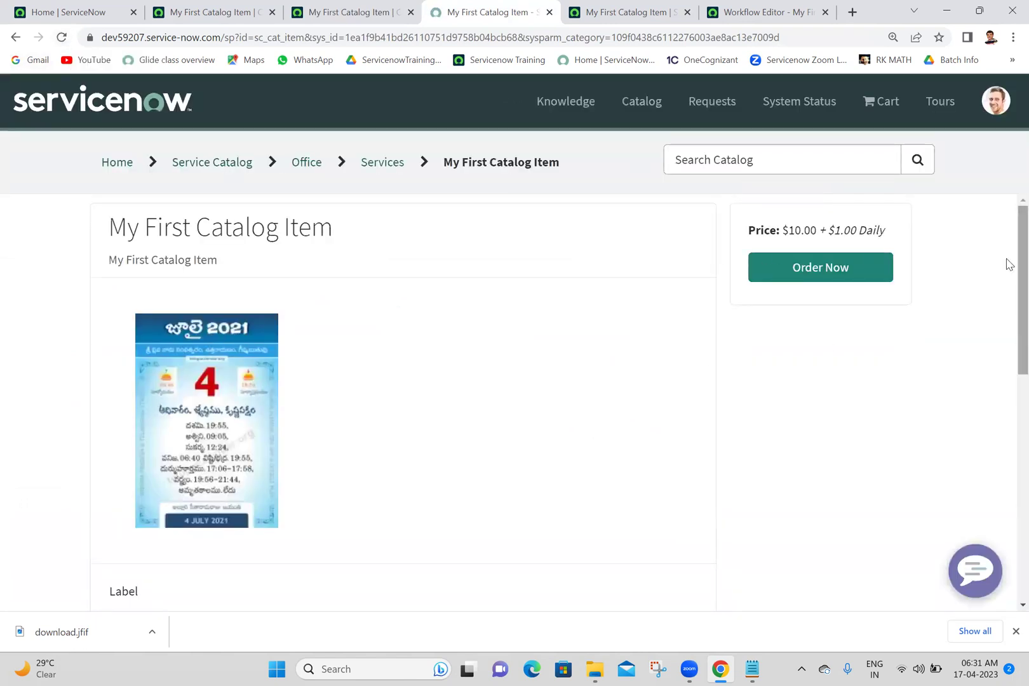
scroll(1007, 305, down, 4)
scroll(1007, 327, up, 3)
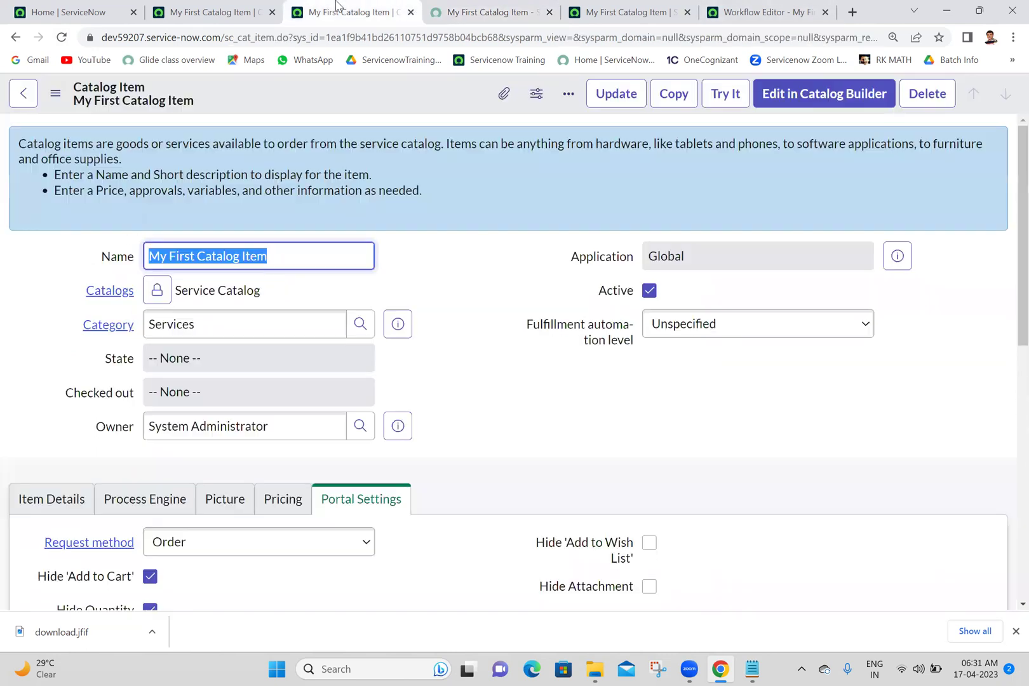
Set the item's request method to Request, save the record and check the ordering button on the reloaded portal page.
click(343, 10)
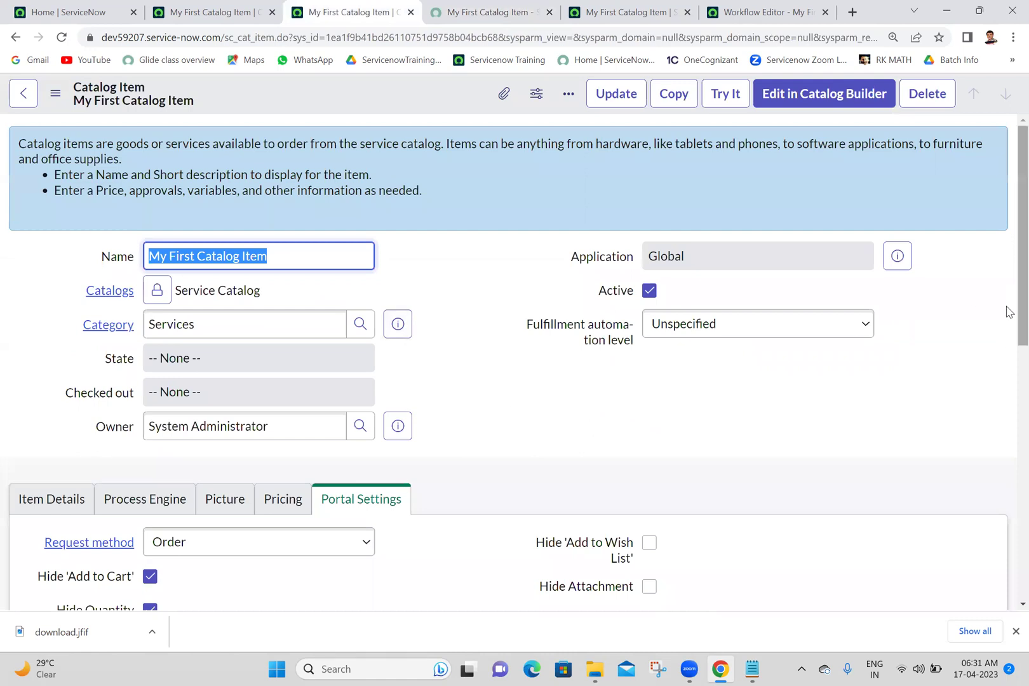
scroll(1009, 356, down, 3)
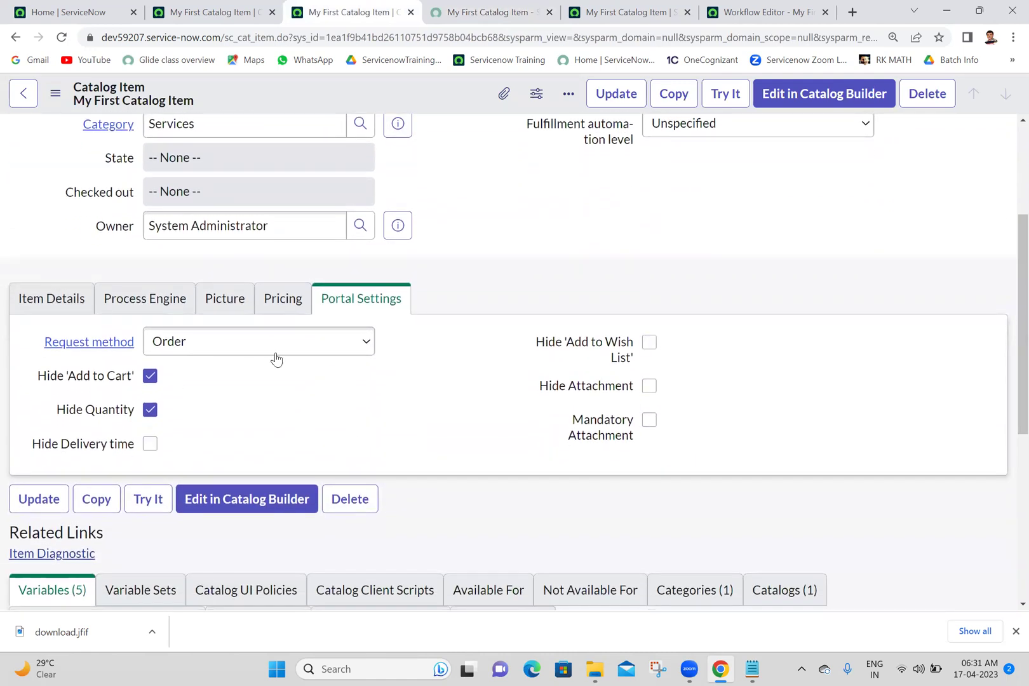
click(317, 343)
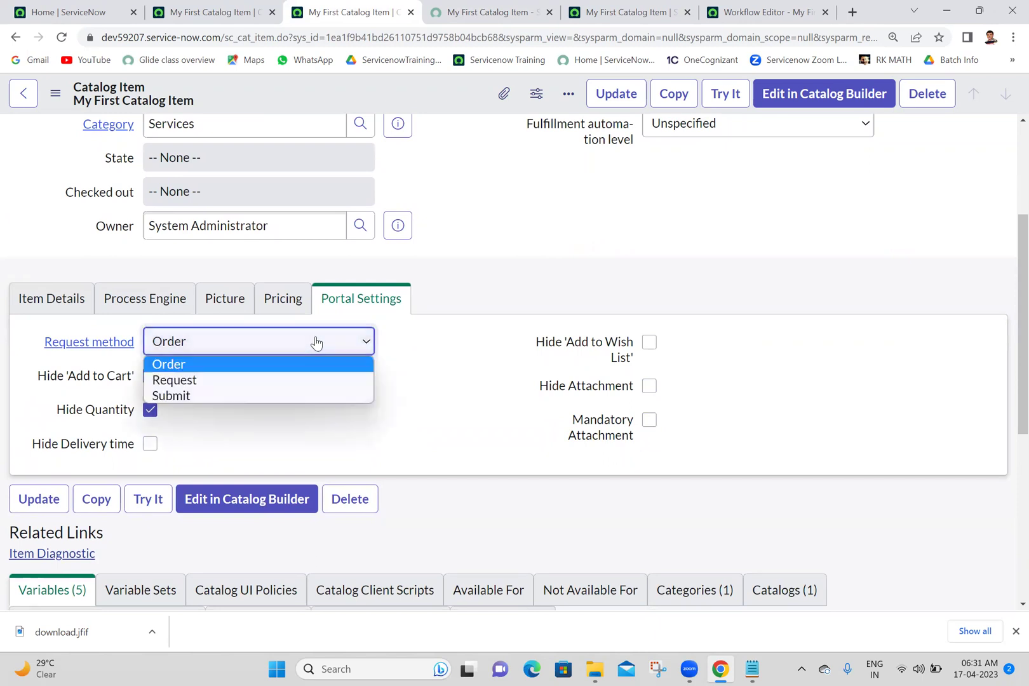
click(212, 381)
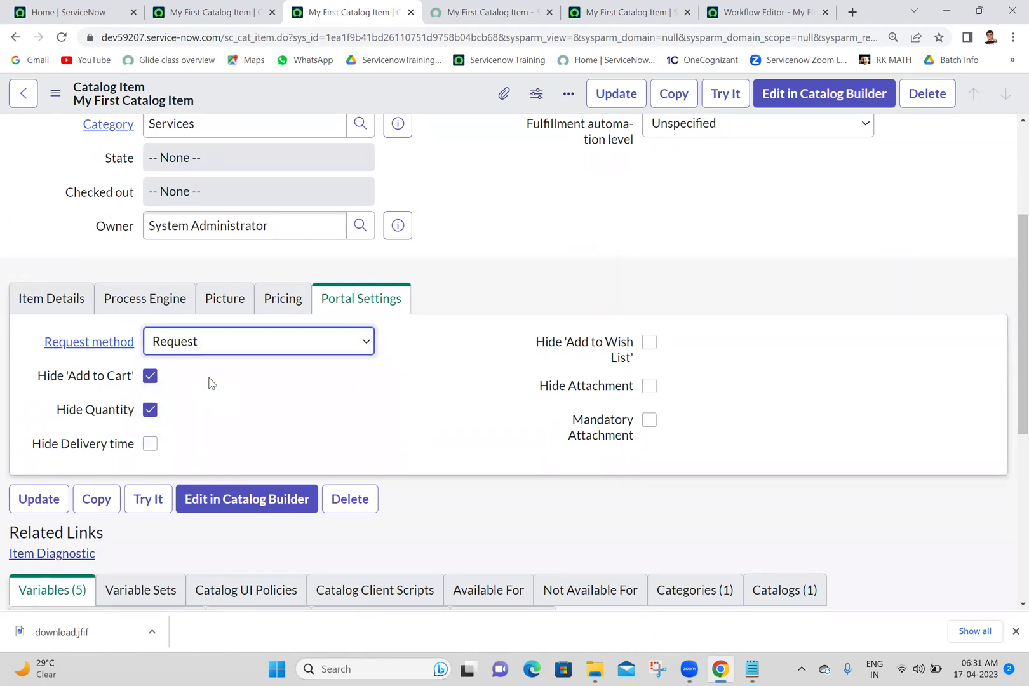
right_click(421, 100)
click(436, 112)
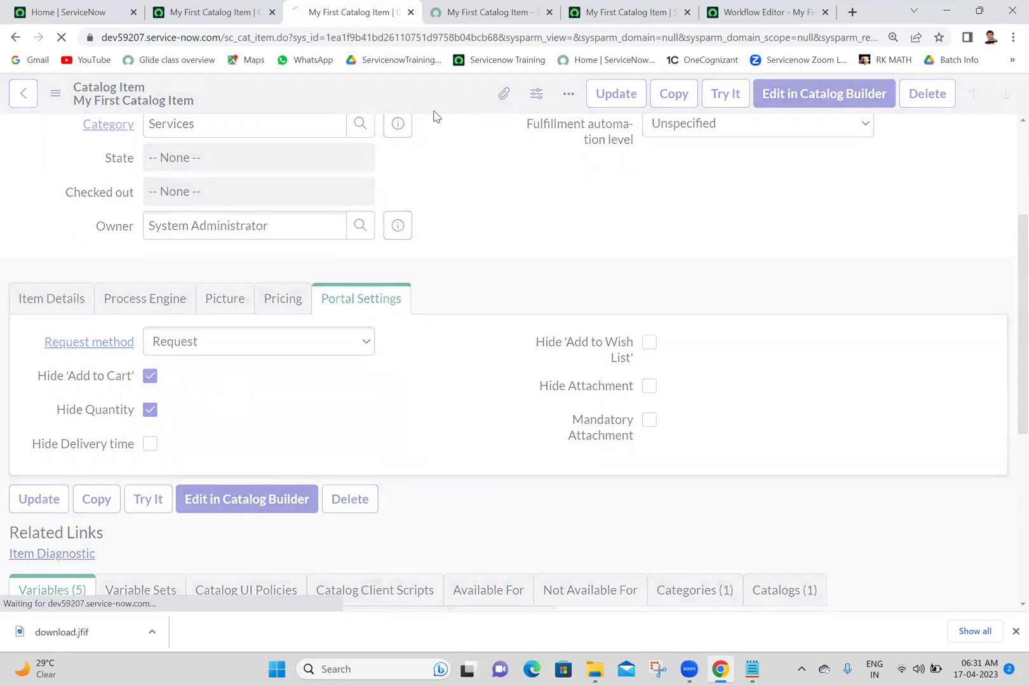
click(489, 6)
click(62, 38)
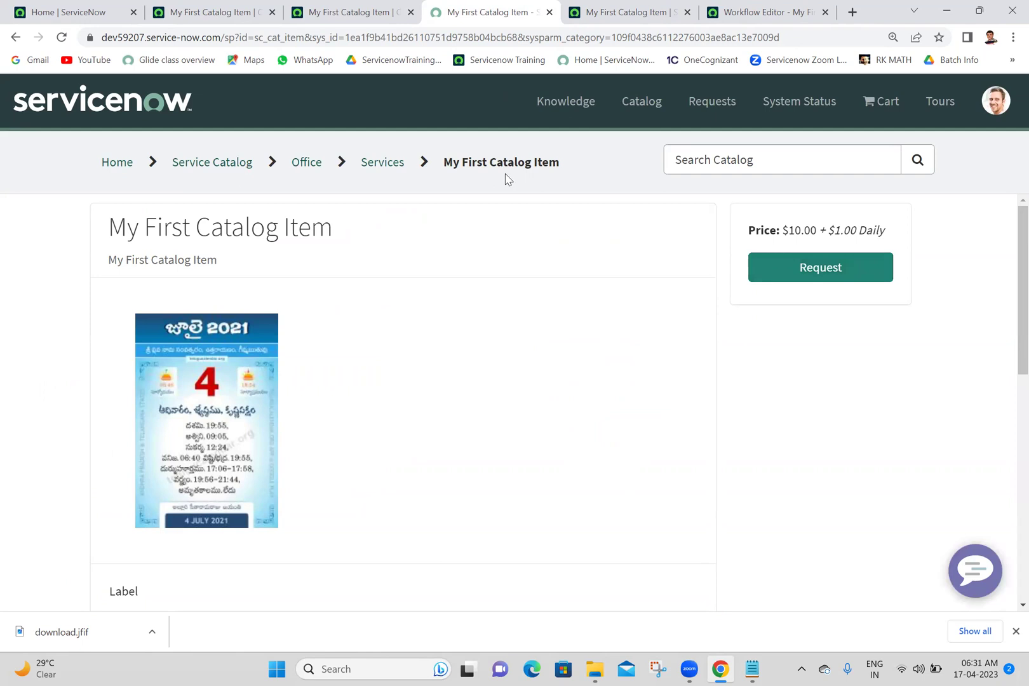
Set the request method to Submit and enable Hide Delivery time in the item's portal settings, saving the record.
click(341, 5)
drag(1006, 303, 1009, 421)
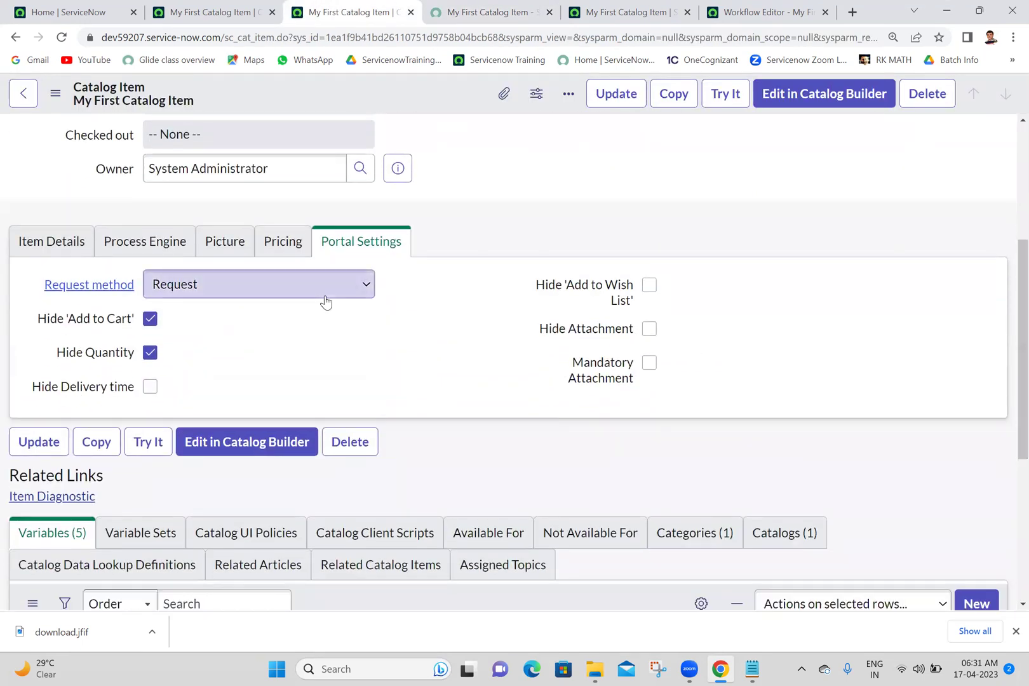
click(321, 291)
click(207, 339)
click(364, 357)
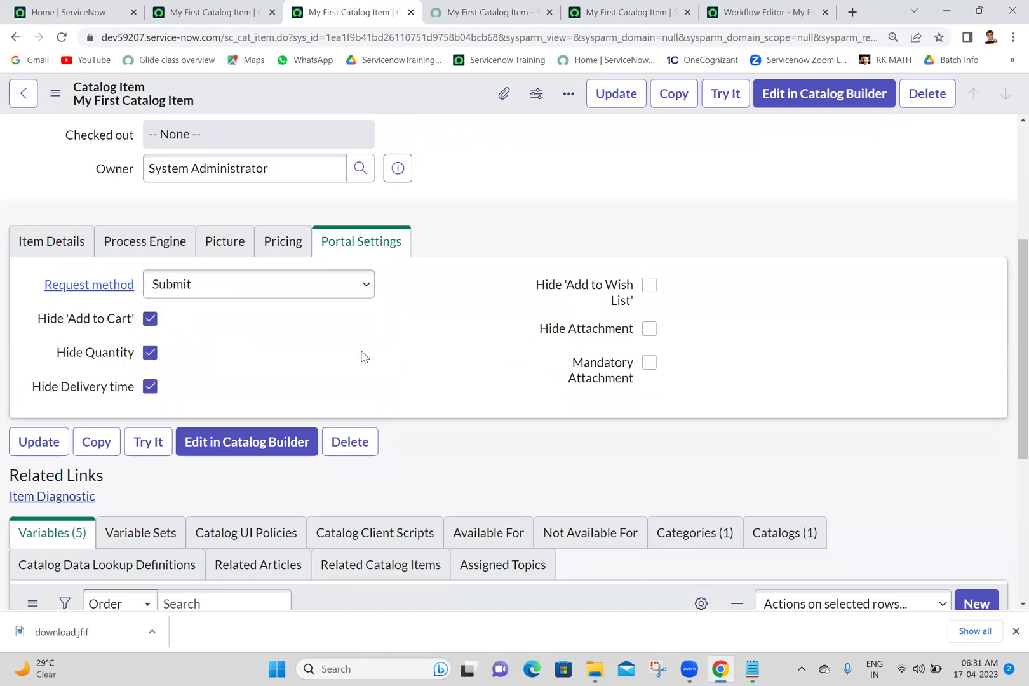
right_click(392, 87)
click(399, 94)
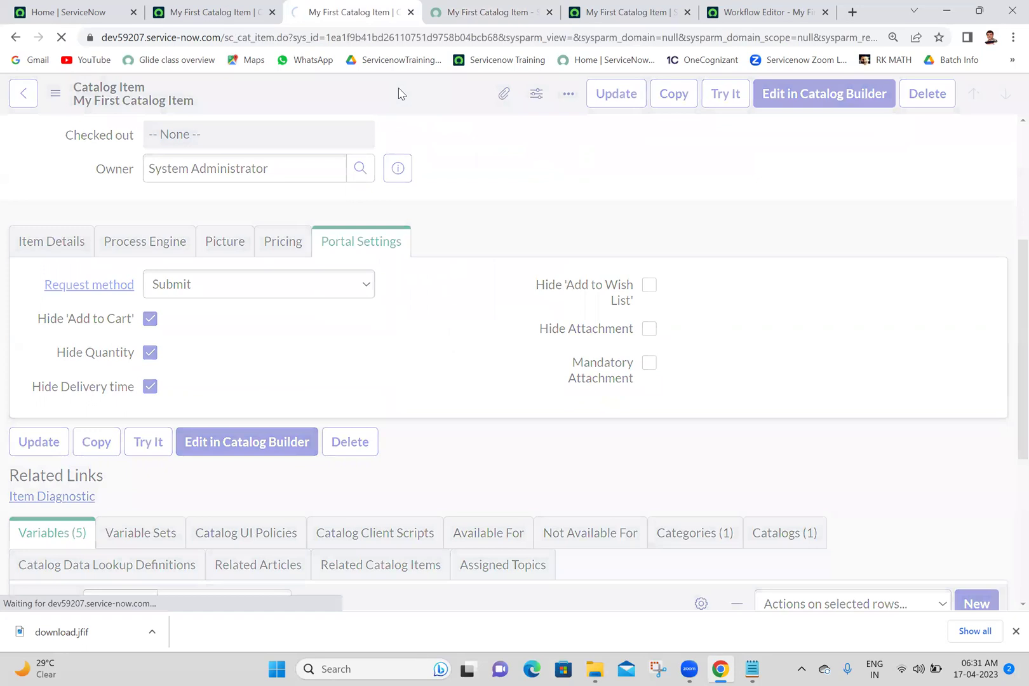
Submit My First Catalog Item from its reloaded portal page and return from the request summary to the item page.
click(468, 12)
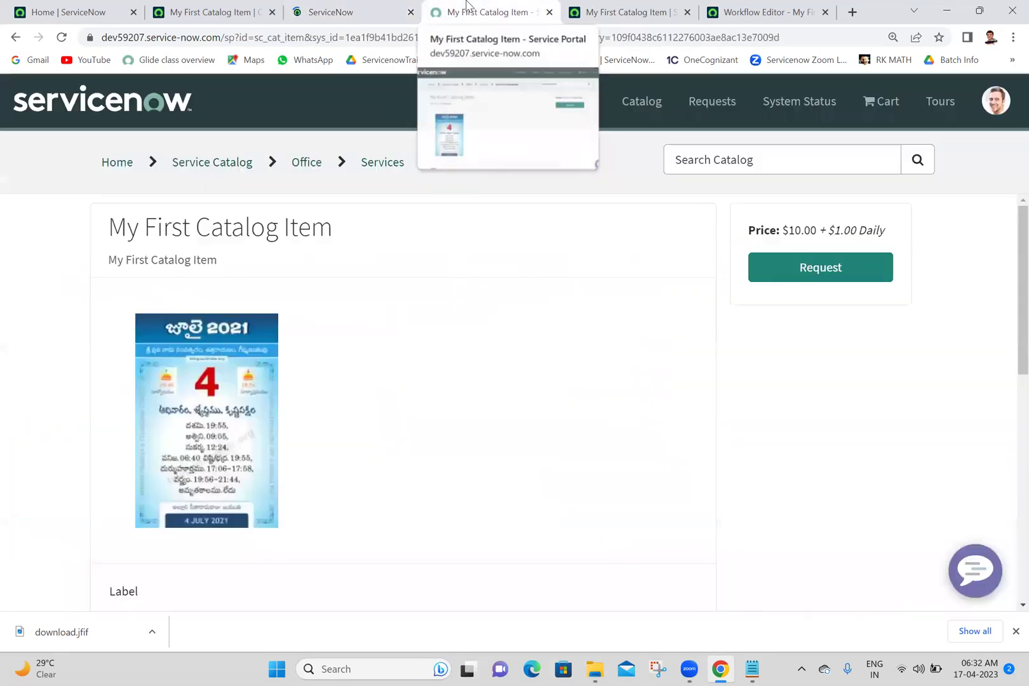
click(61, 38)
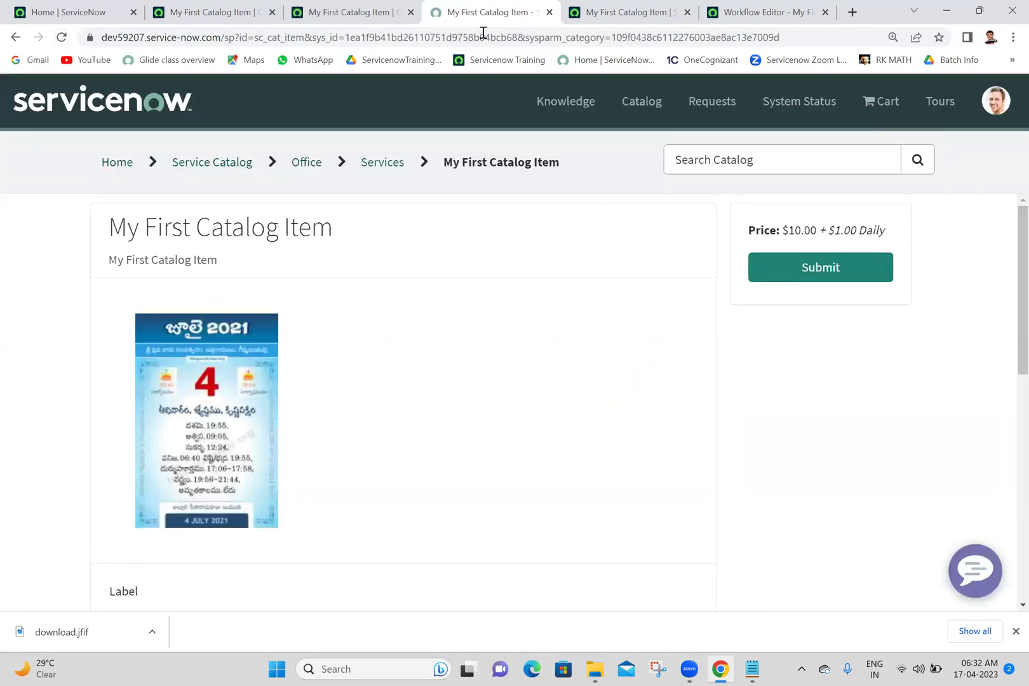
click(348, 11)
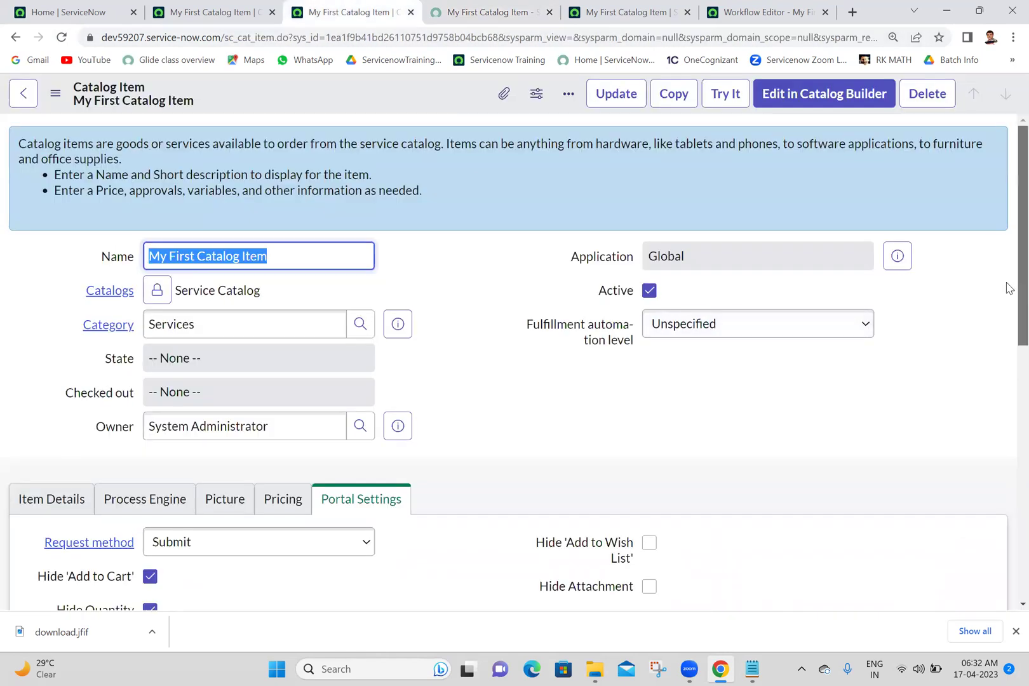
scroll(1009, 287, down, 3)
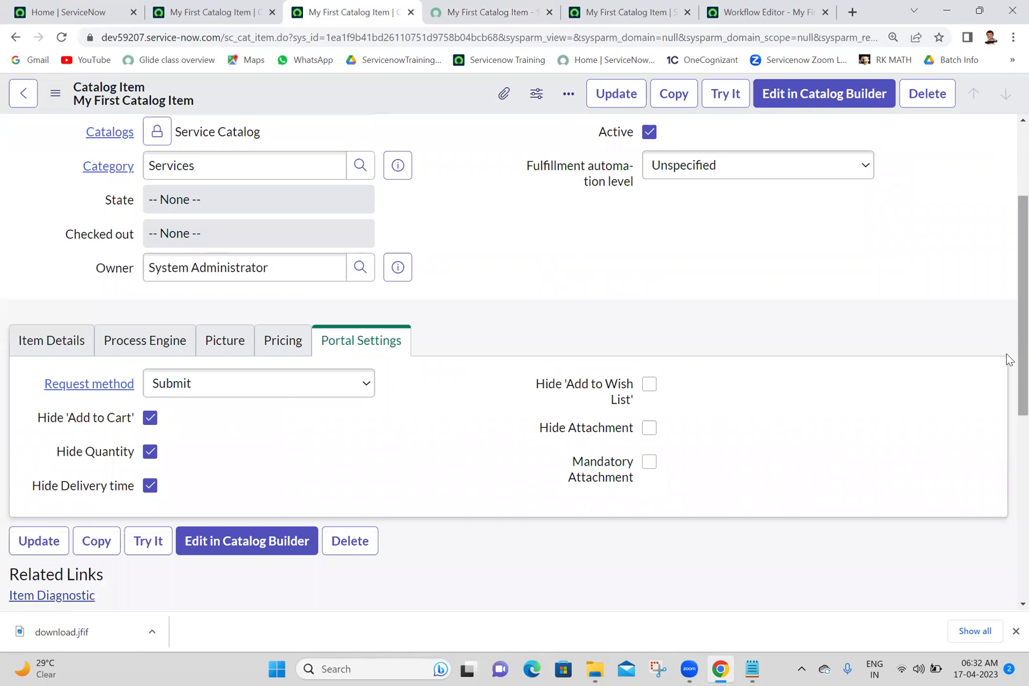
click(488, 12)
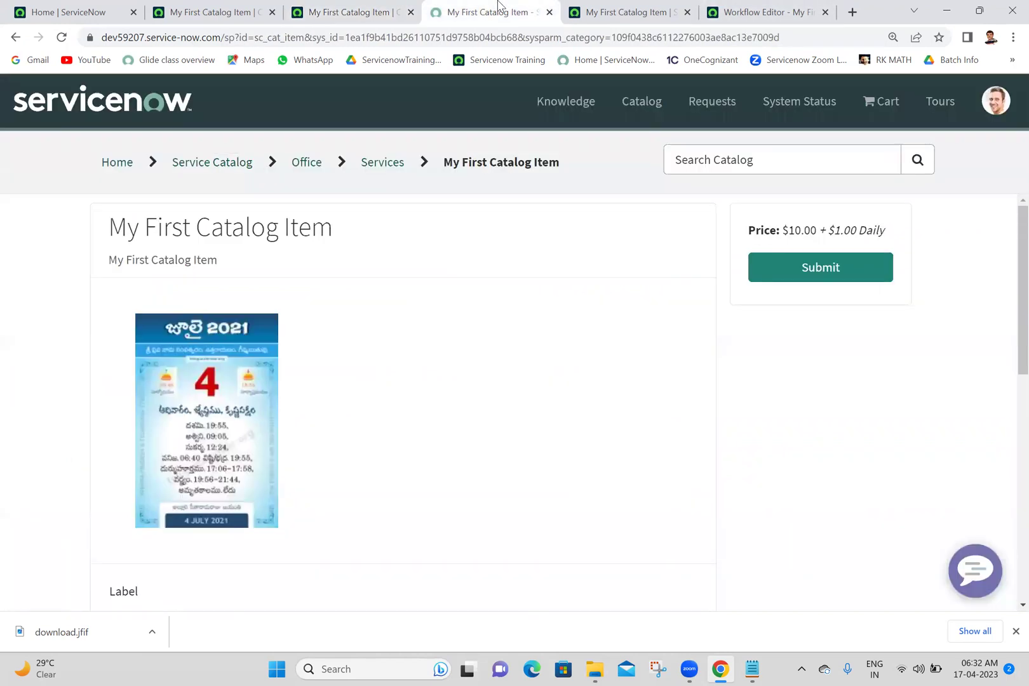
click(835, 281)
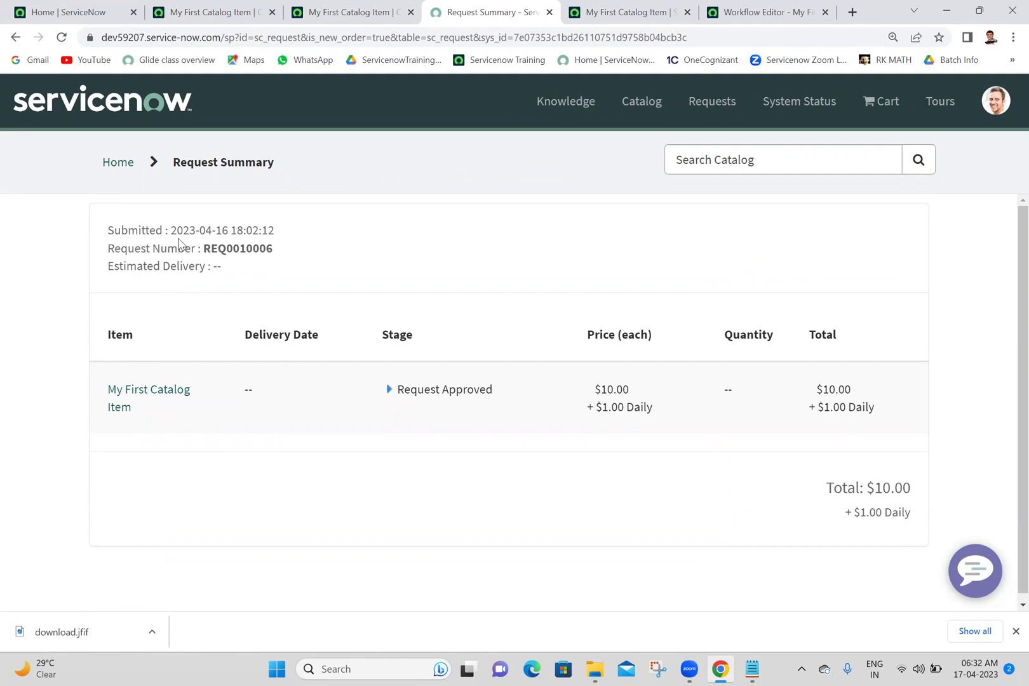
click(15, 37)
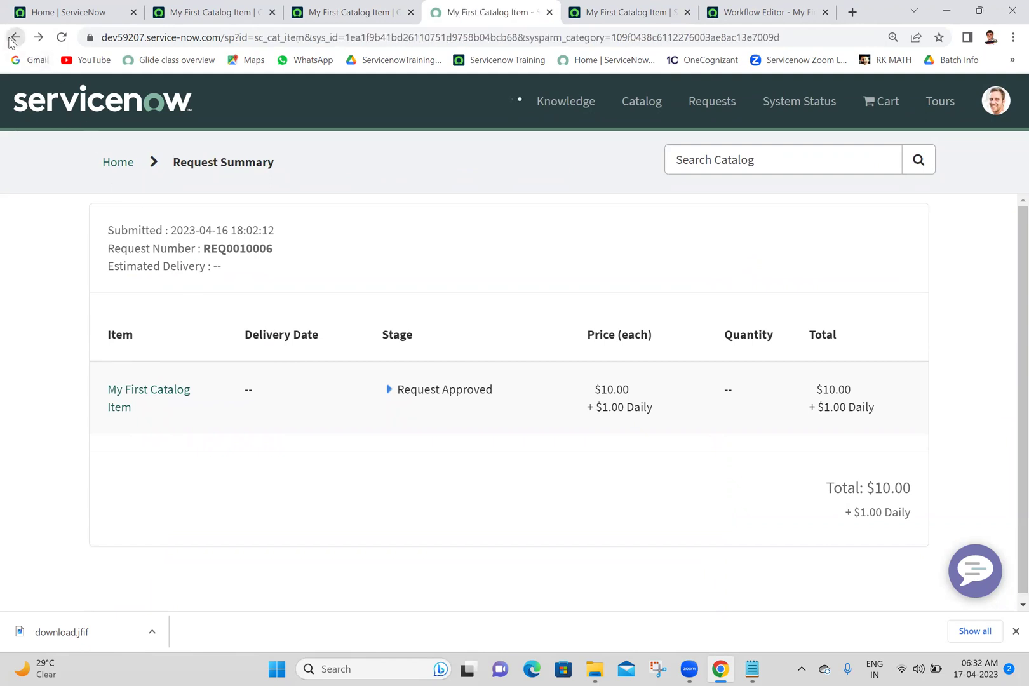
Enable Hide 'Add to Wish List' and Hide Attachment in the item's portal settings and save the record.
click(408, 6)
click(648, 385)
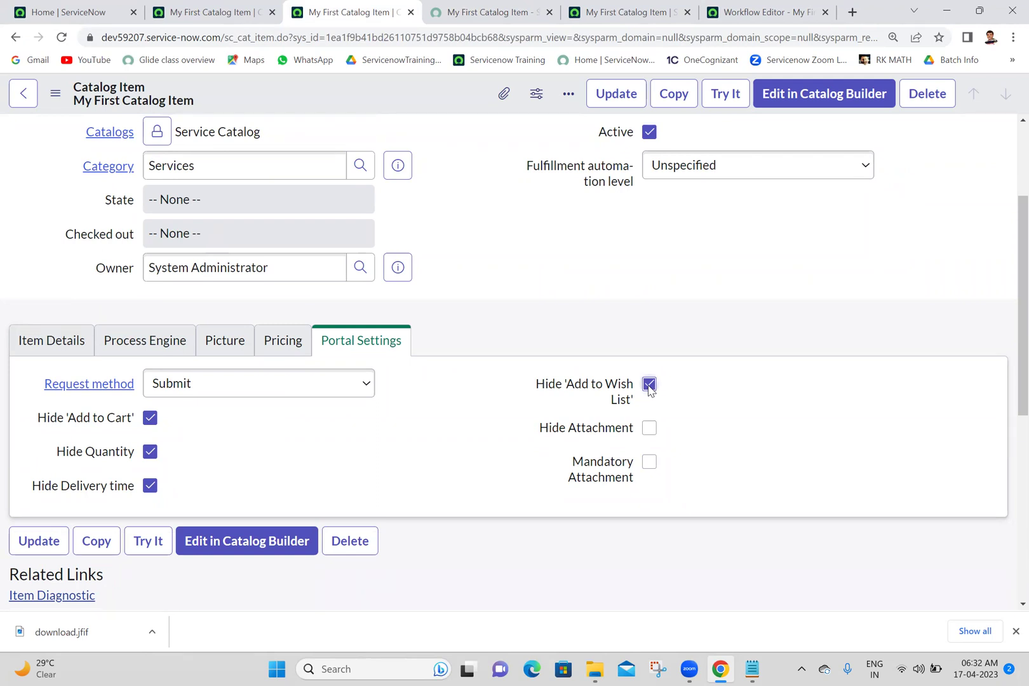
click(527, 5)
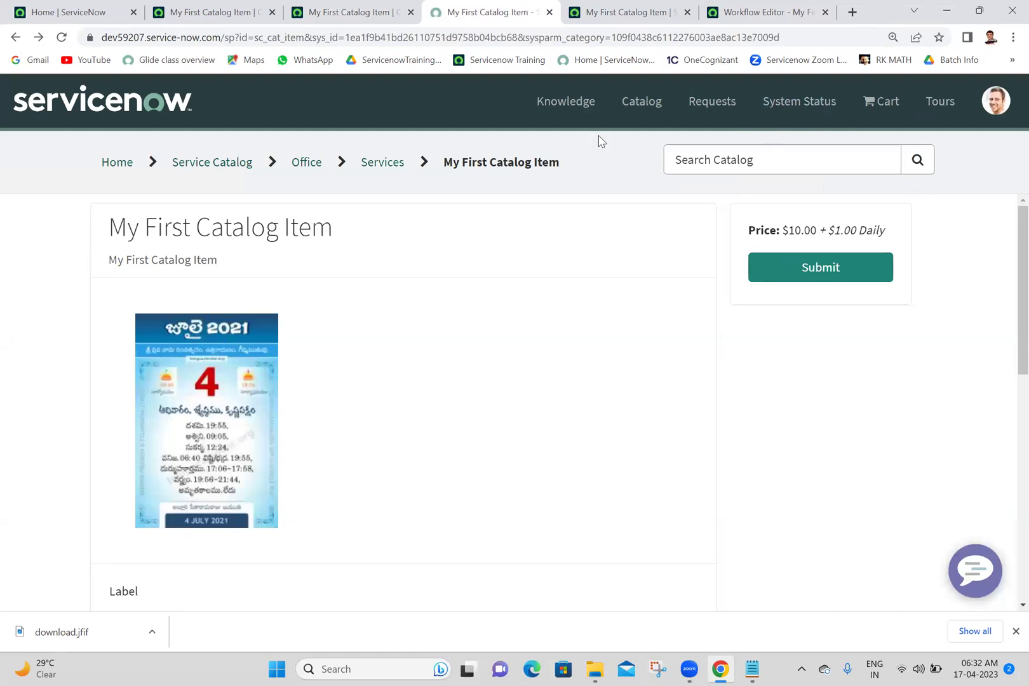
click(337, 6)
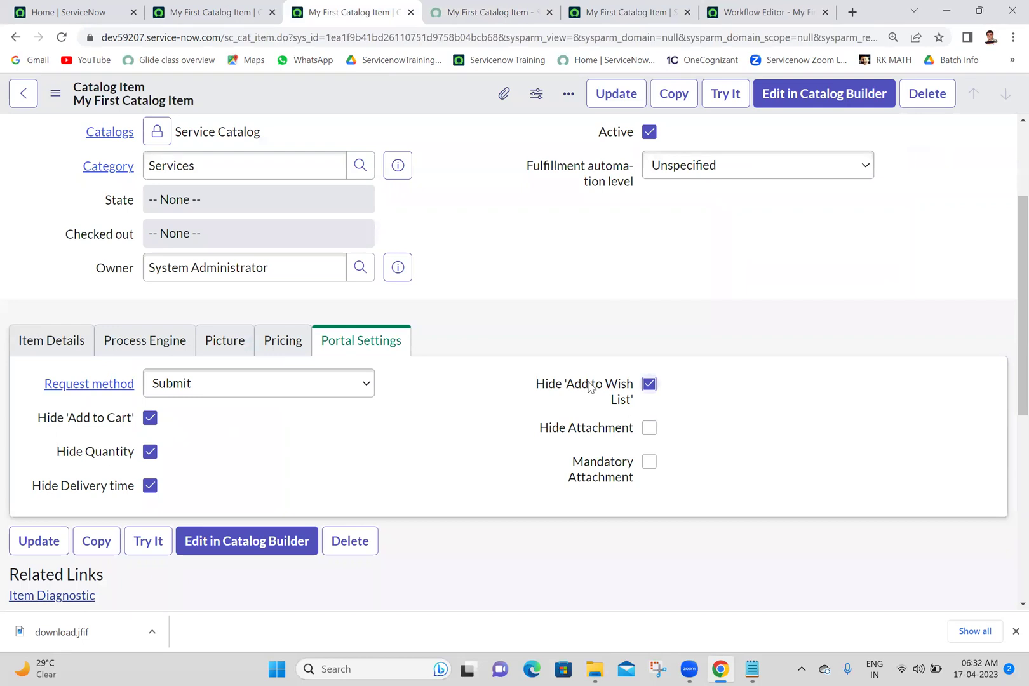
click(649, 429)
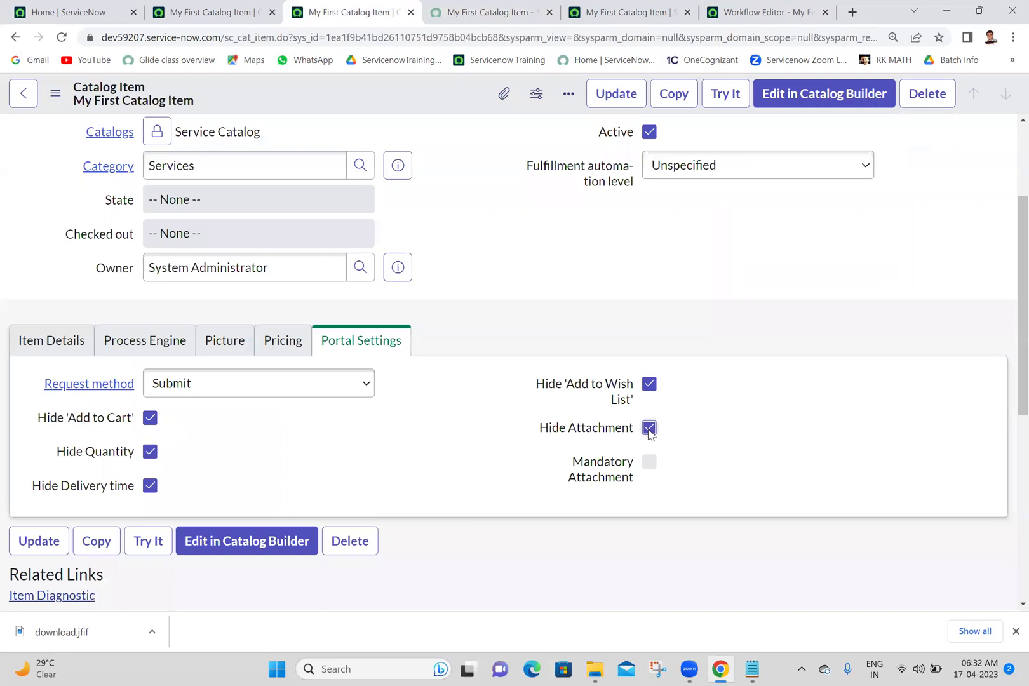
right_click(418, 82)
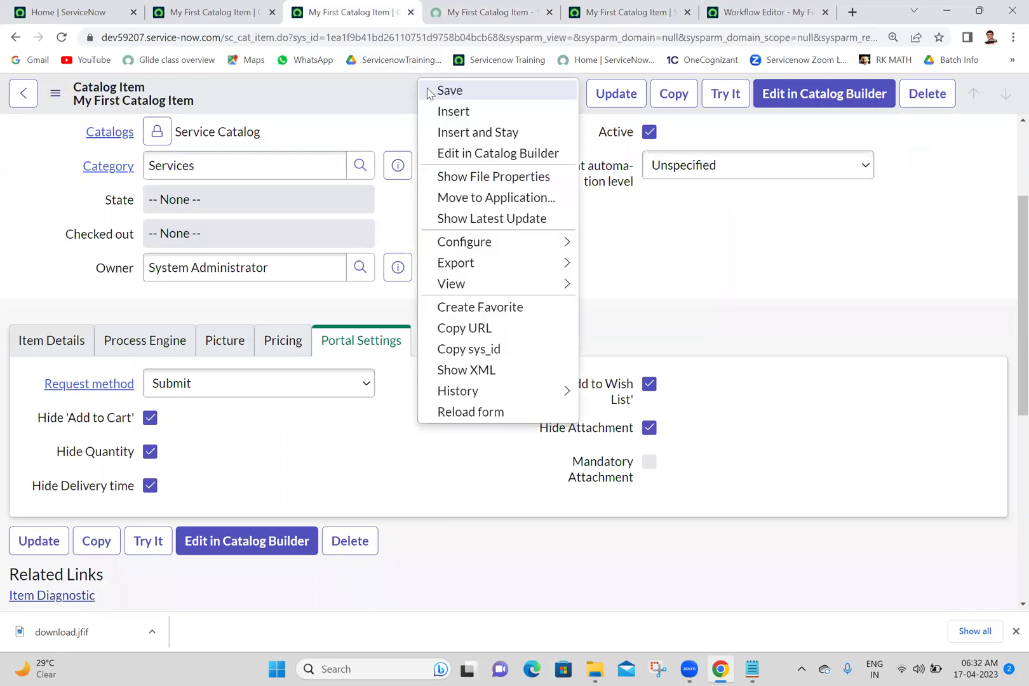
click(429, 94)
Reload the item's portal page and check the area below the Lookup Select Box for the attachment option.
click(460, 11)
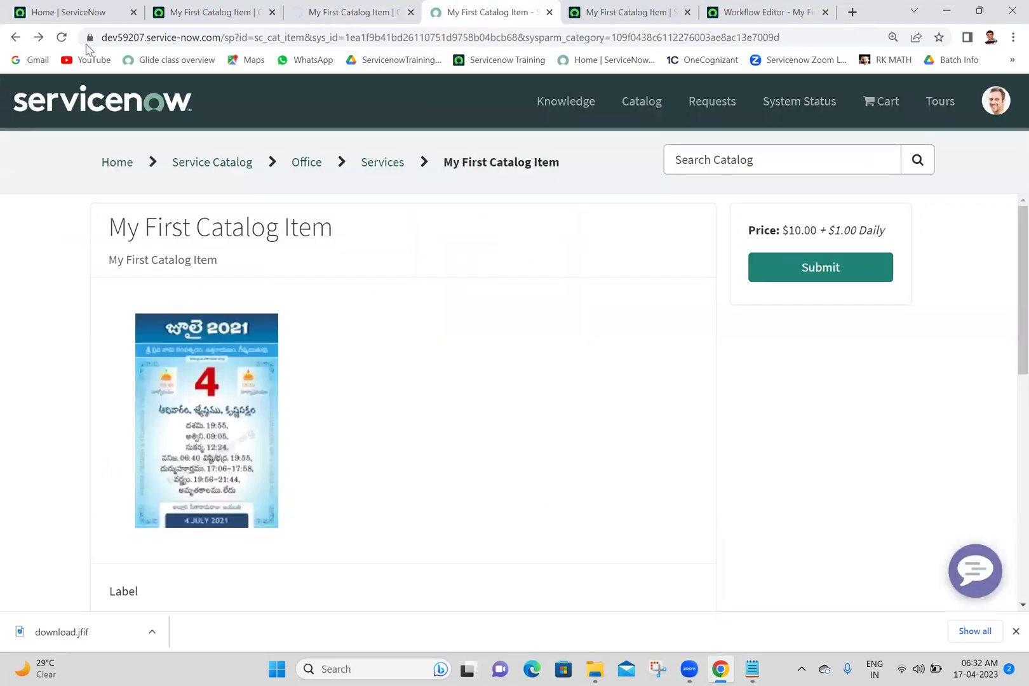
click(62, 37)
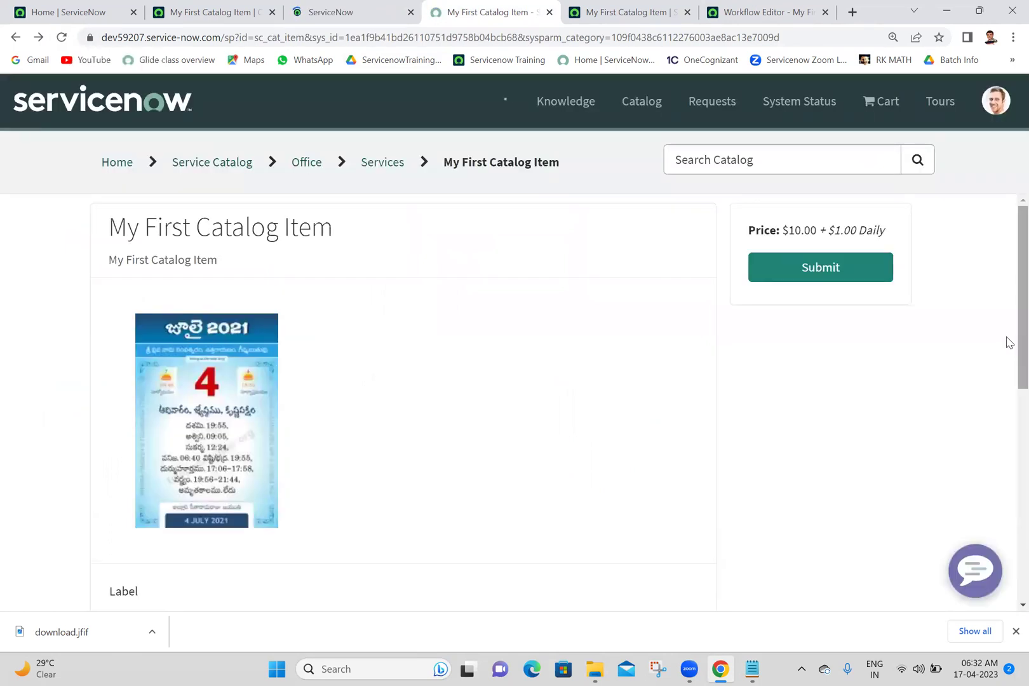
scroll(1009, 343, down, 8)
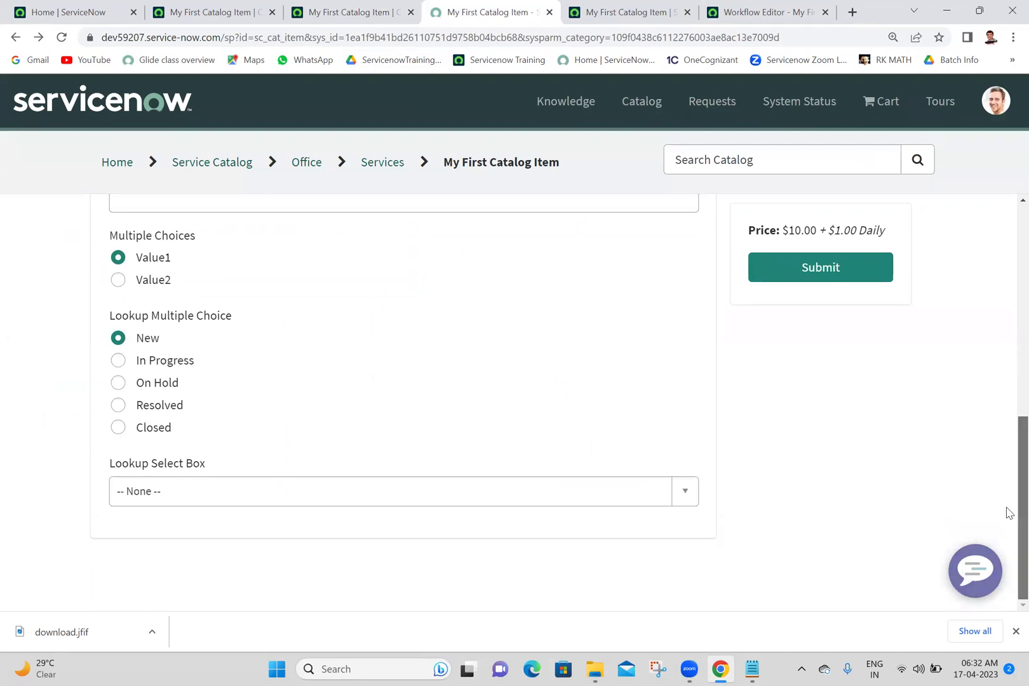
Disable Hide Attachment, enable Mandatory Attachment in the item's portal settings and save the record.
click(315, 6)
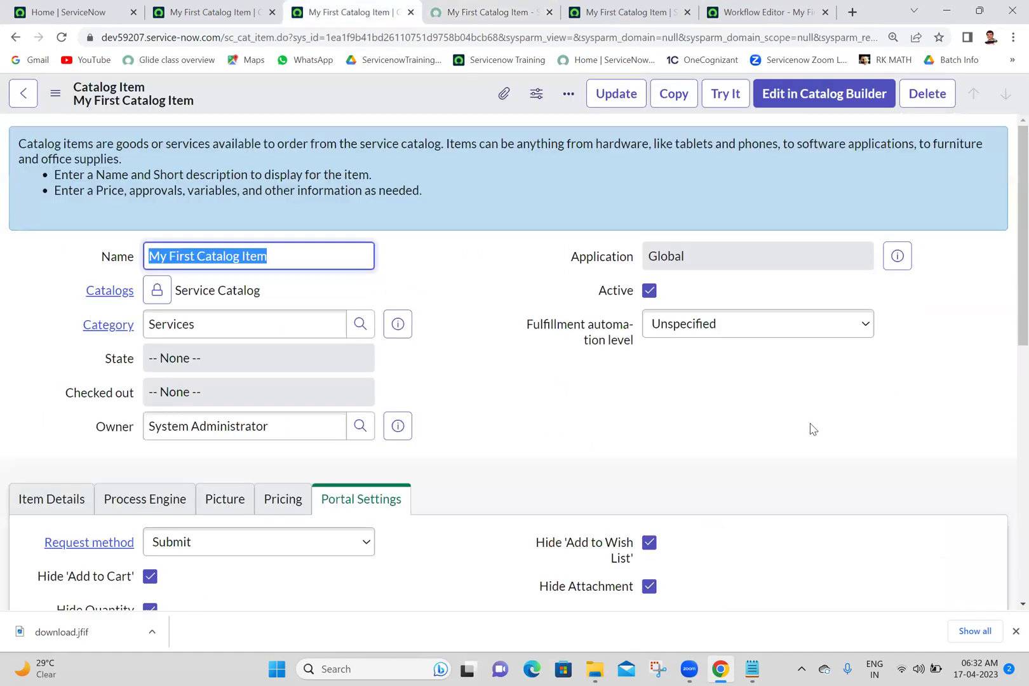
drag(1006, 268, 1006, 385)
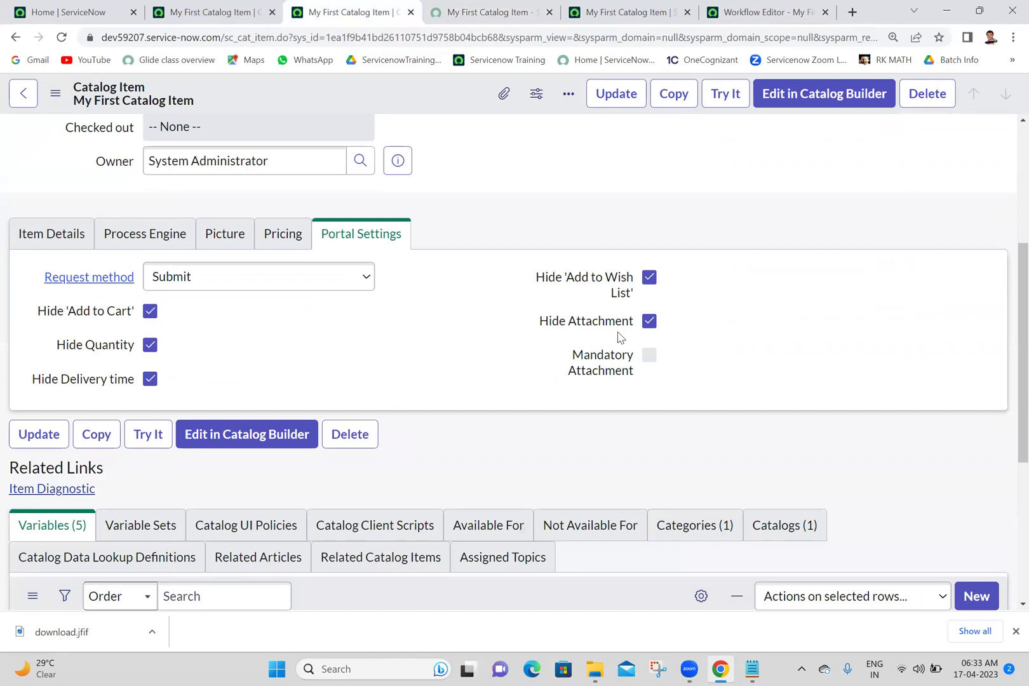
click(651, 320)
click(649, 354)
right_click(417, 90)
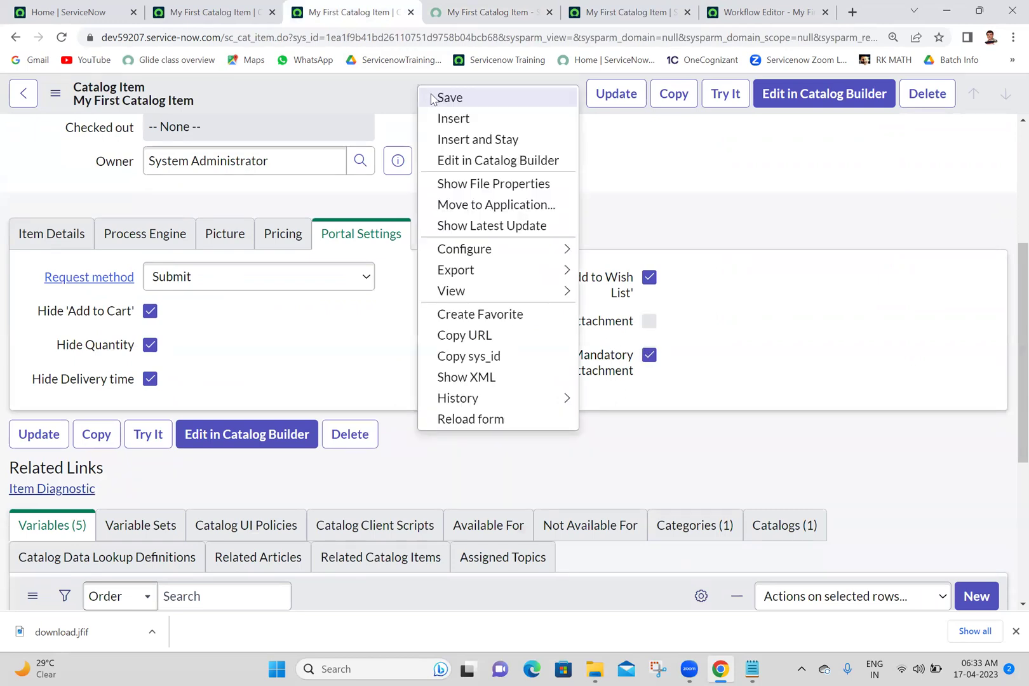
click(432, 97)
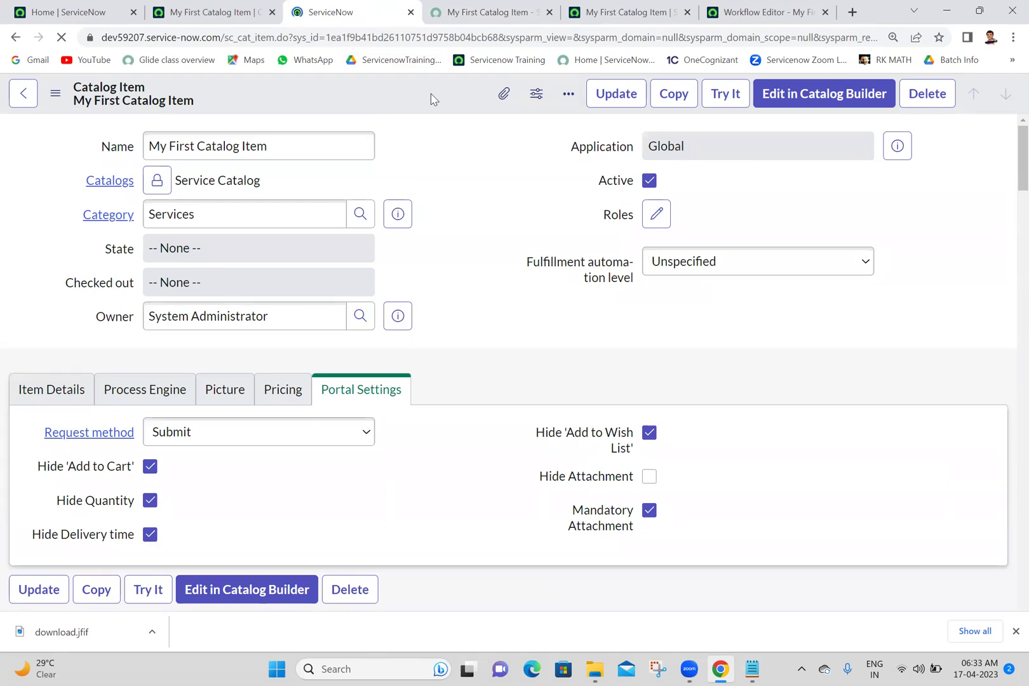
Reload the item's portal page and try to submit the request without adding an attachment.
click(477, 7)
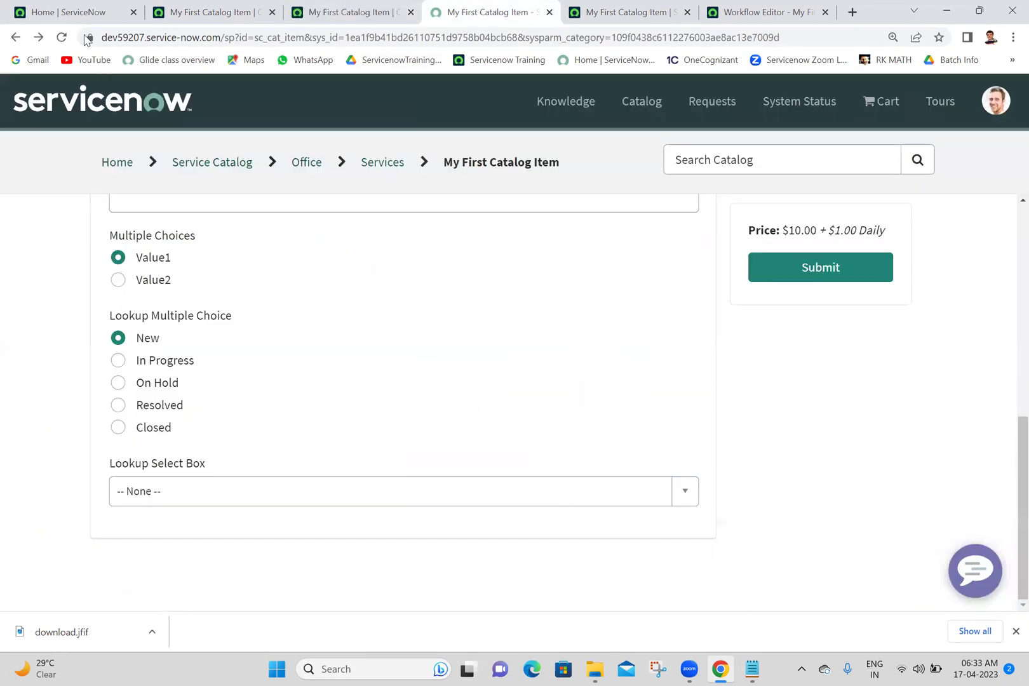
click(60, 37)
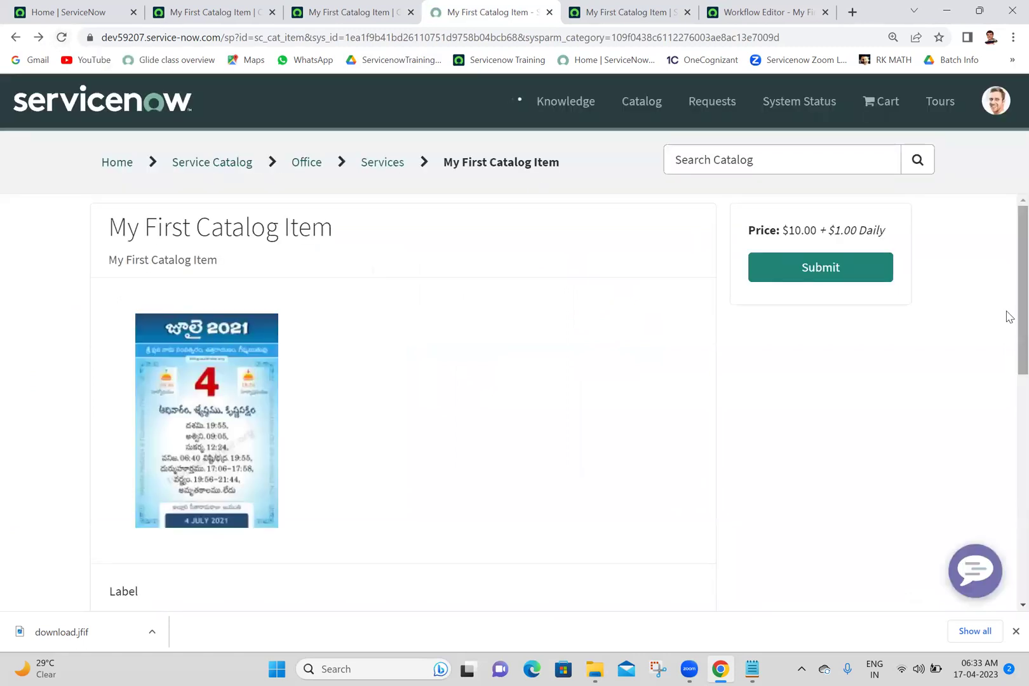
scroll(1009, 316, down, 10)
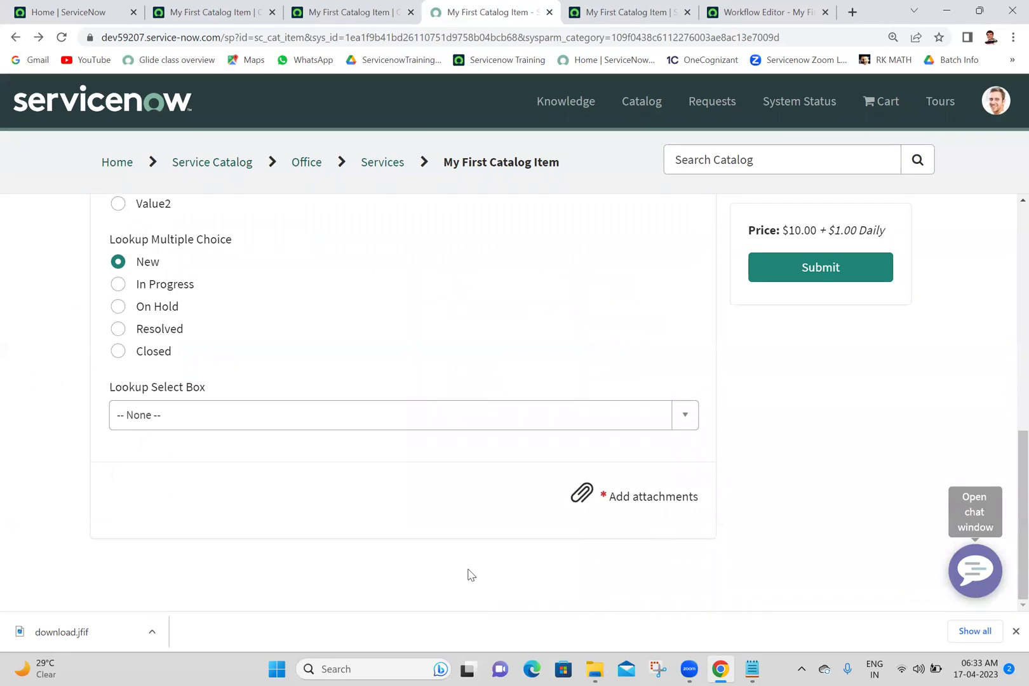
click(810, 274)
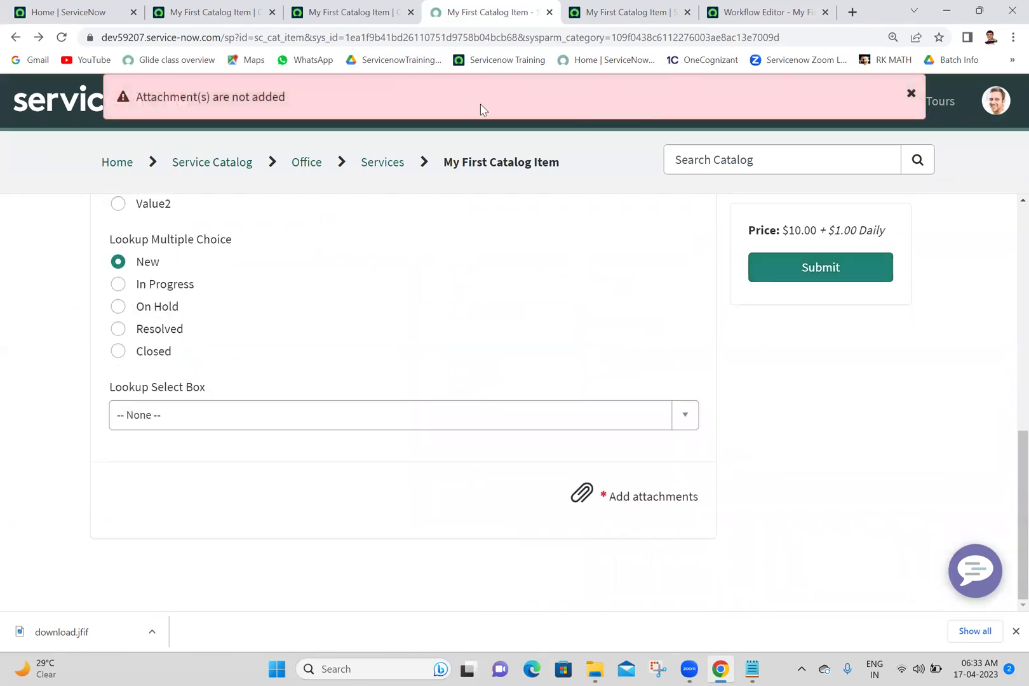
click(911, 95)
Review the whole portal page of My First Catalog Item, from its description to the attachment option.
scroll(1009, 359, up, 1)
scroll(1007, 194, up, 9)
scroll(1010, 546, down, 10)
scroll(1009, 388, up, 2)
drag(1009, 389, 972, 254)
scroll(972, 254, down, 8)
scroll(976, 236, up, 8)
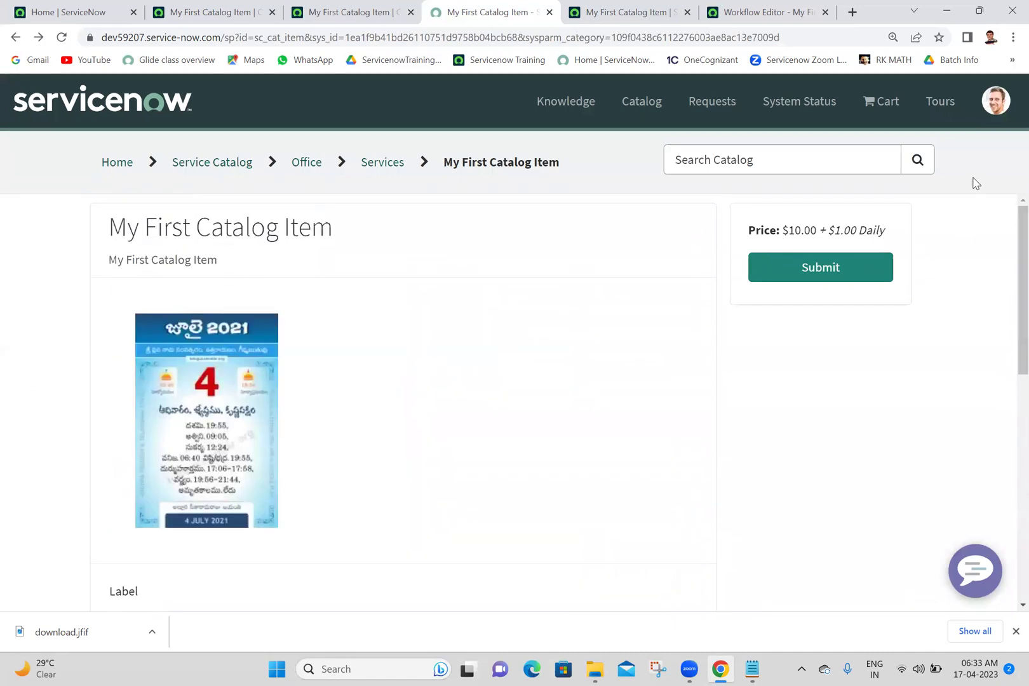
Check the item's price on the portal page and its Portal Settings in the catalog item record.
triple_click(802, 230)
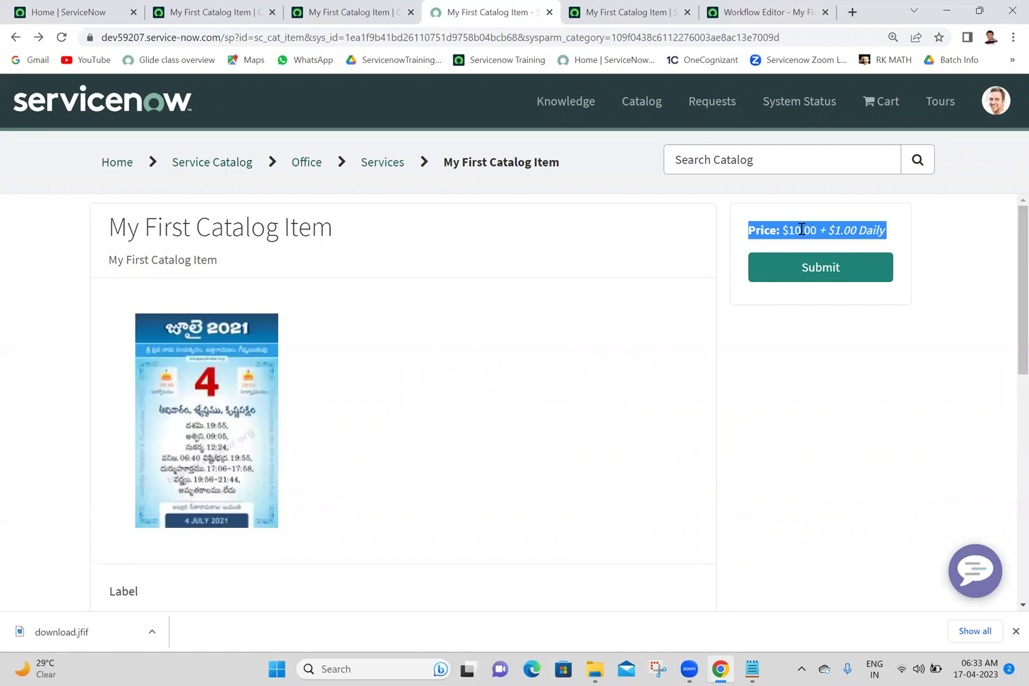
double_click(802, 230)
click(356, 11)
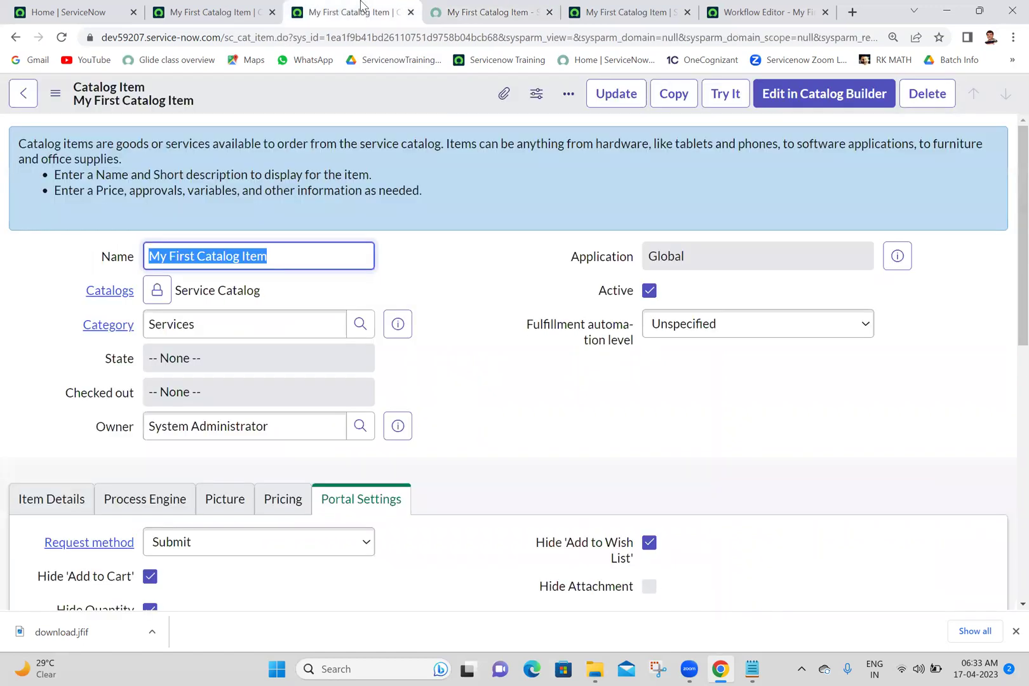
click(476, 256)
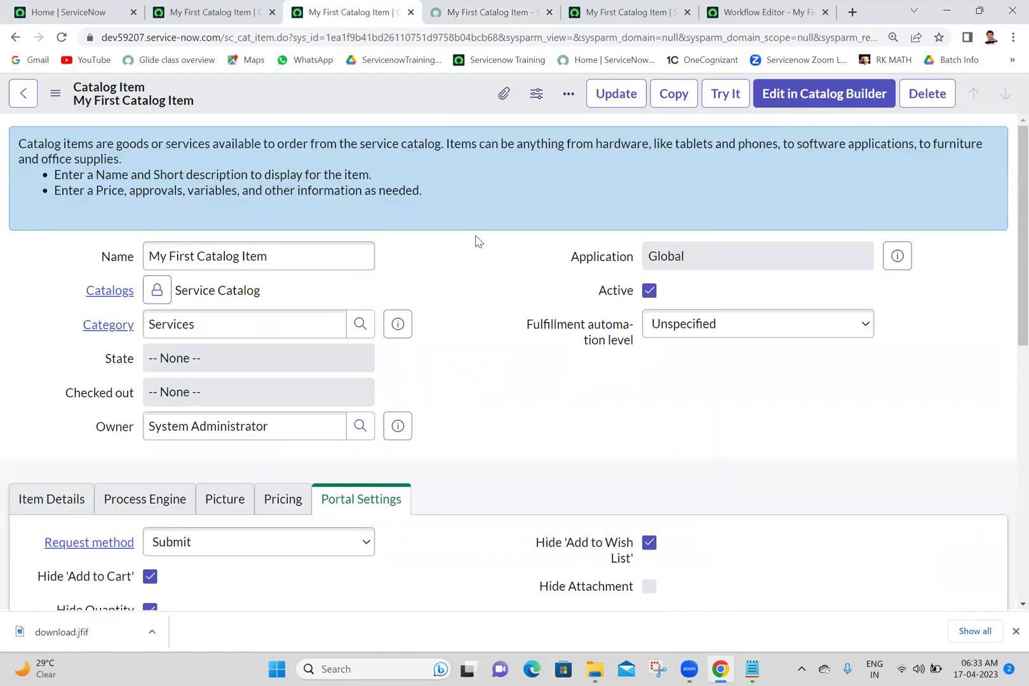
scroll(1006, 298, down, 1)
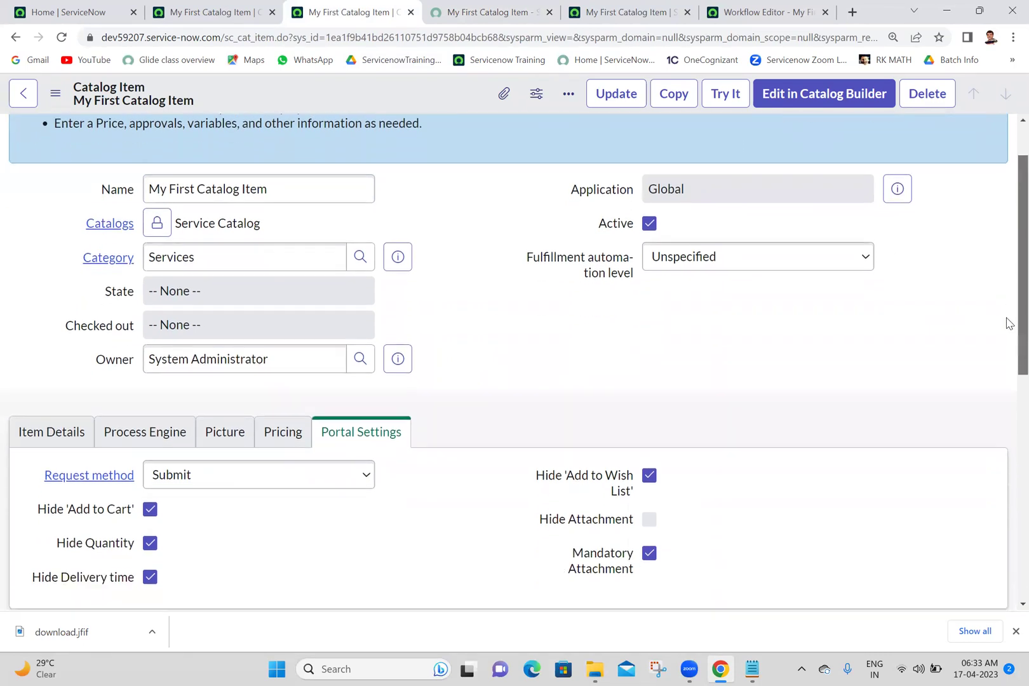
right_click(402, 98)
mouse_move(494, 256)
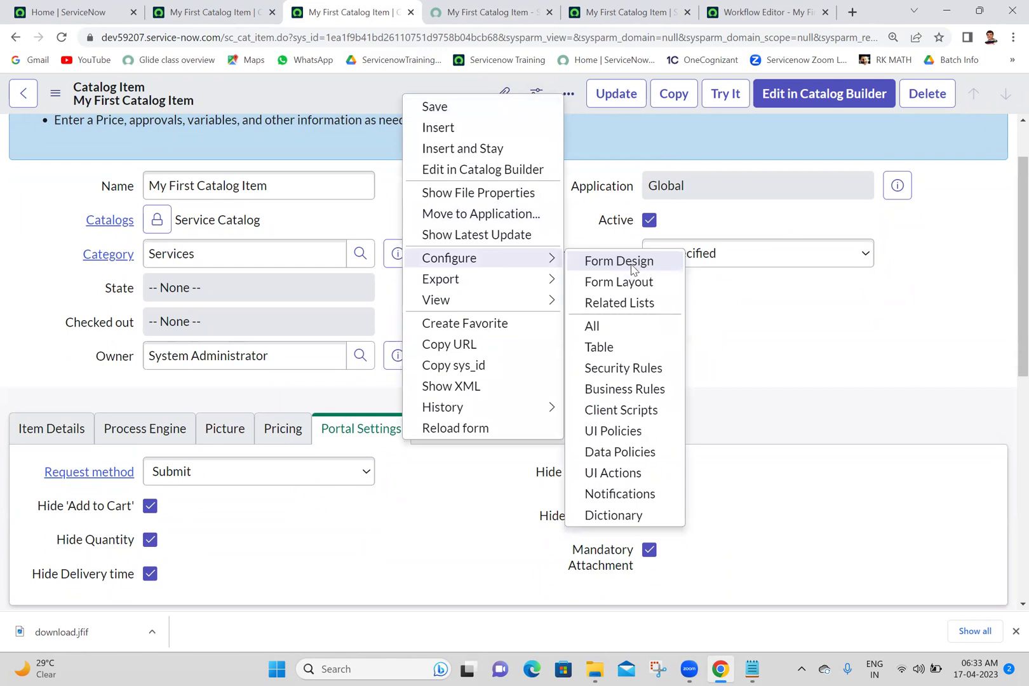
click(336, 102)
drag(1007, 333, 1006, 175)
click(660, 15)
click(507, 7)
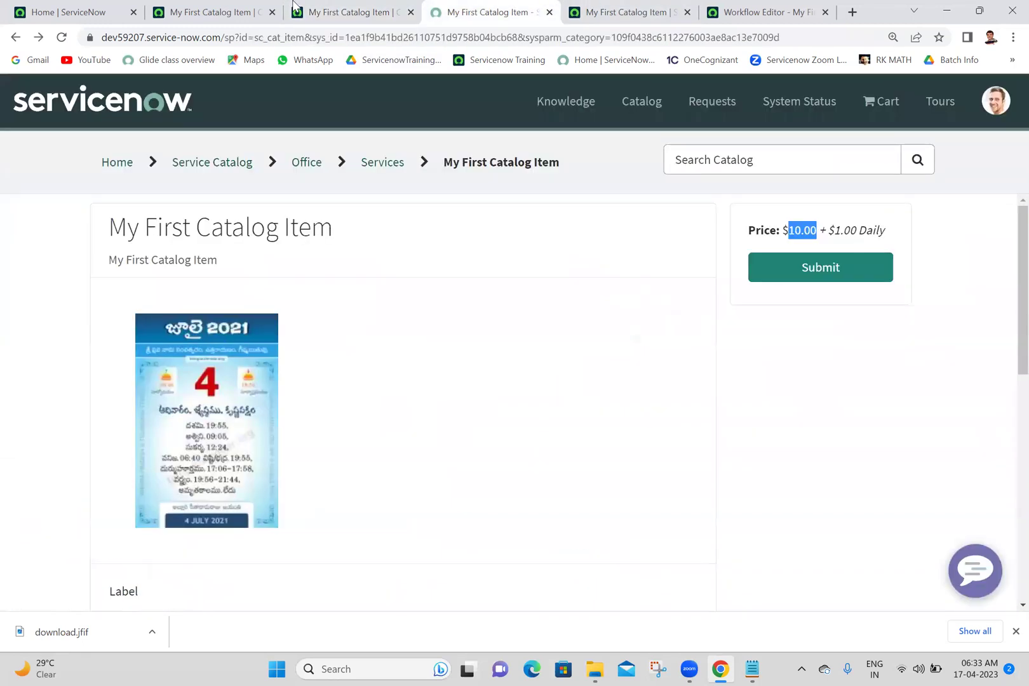
click(294, 6)
click(483, 9)
click(729, 6)
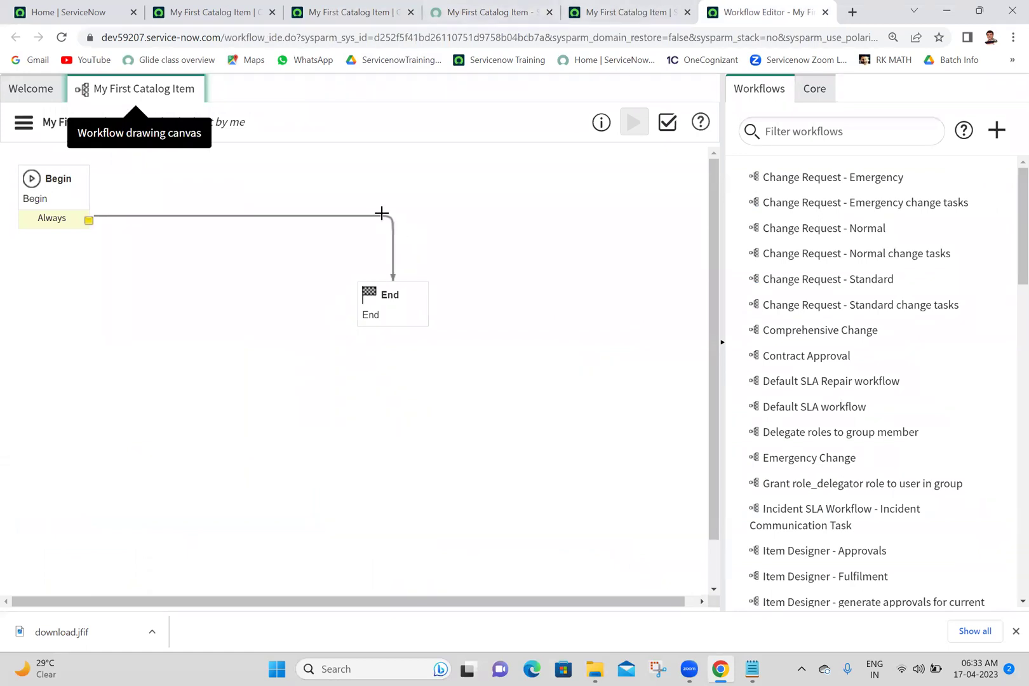
Close all browser tabs except the ServiceNow home page, leaving the catalog item page without saving changes.
click(70, 12)
right_click(77, 9)
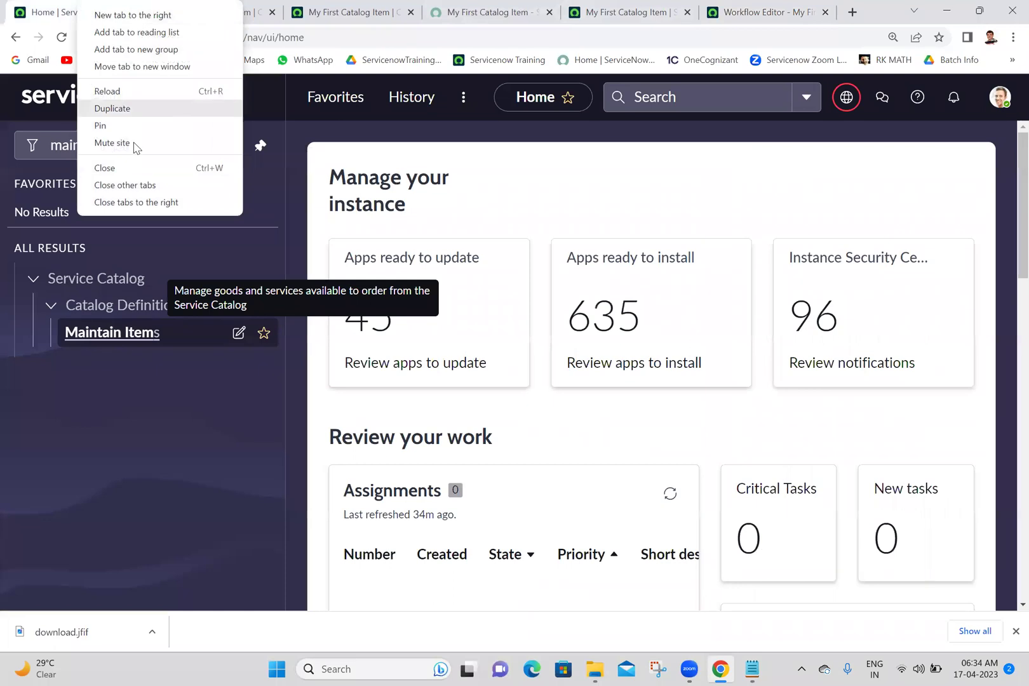
click(153, 202)
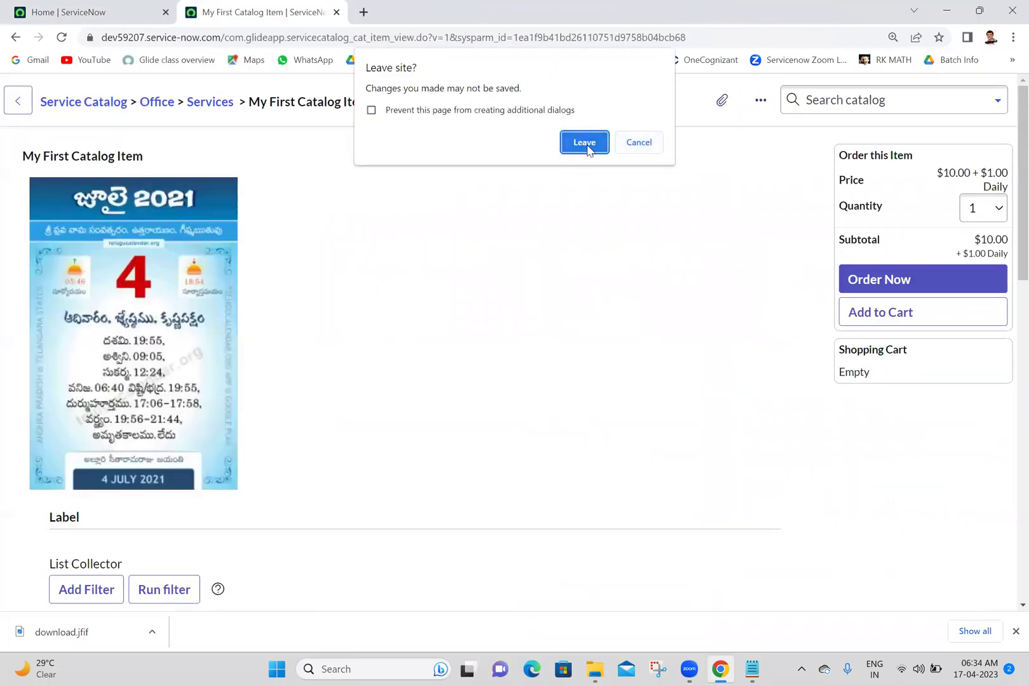
click(584, 144)
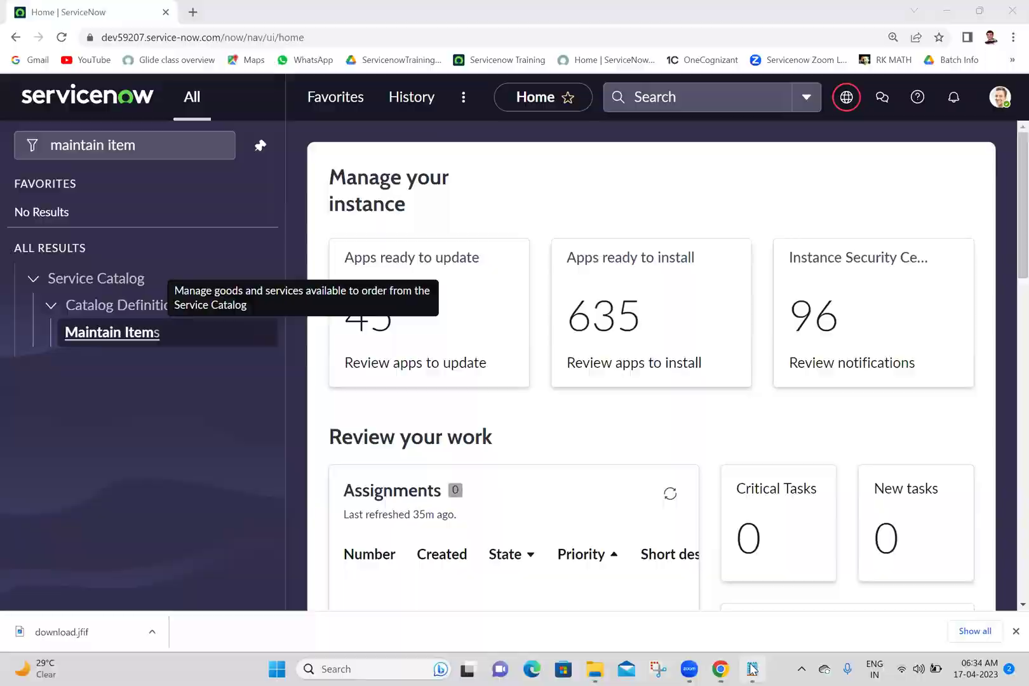
Switch to Notepad and delete the variable type list from Label to Multiple Choice in the Batch 18 notes.
click(751, 669)
click(120, 314)
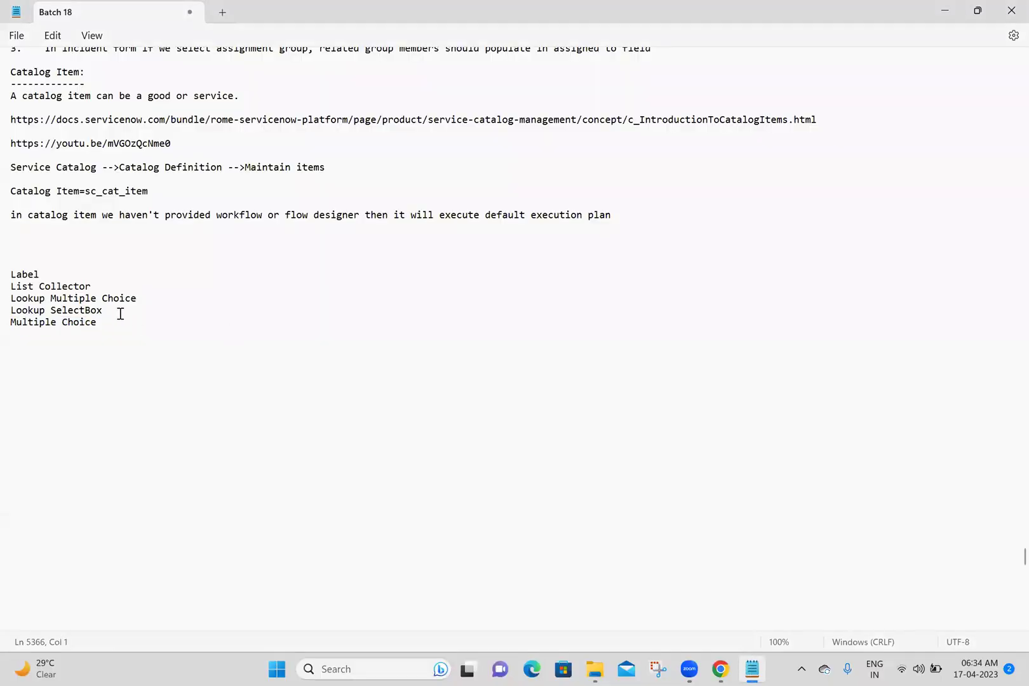
drag(120, 321, 18, 246)
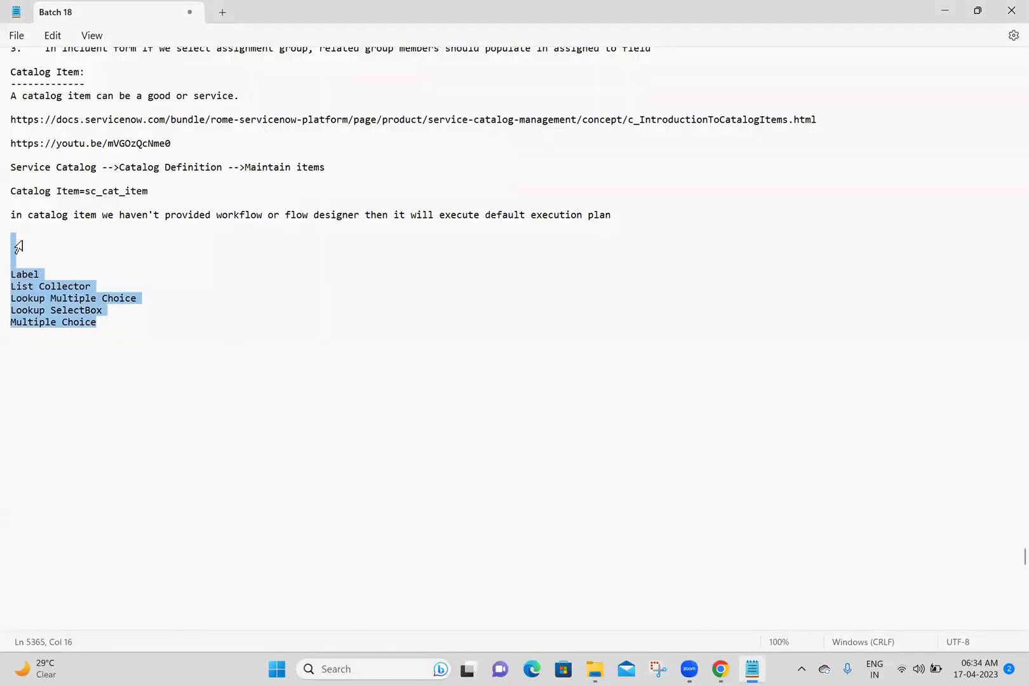
key(Delete)
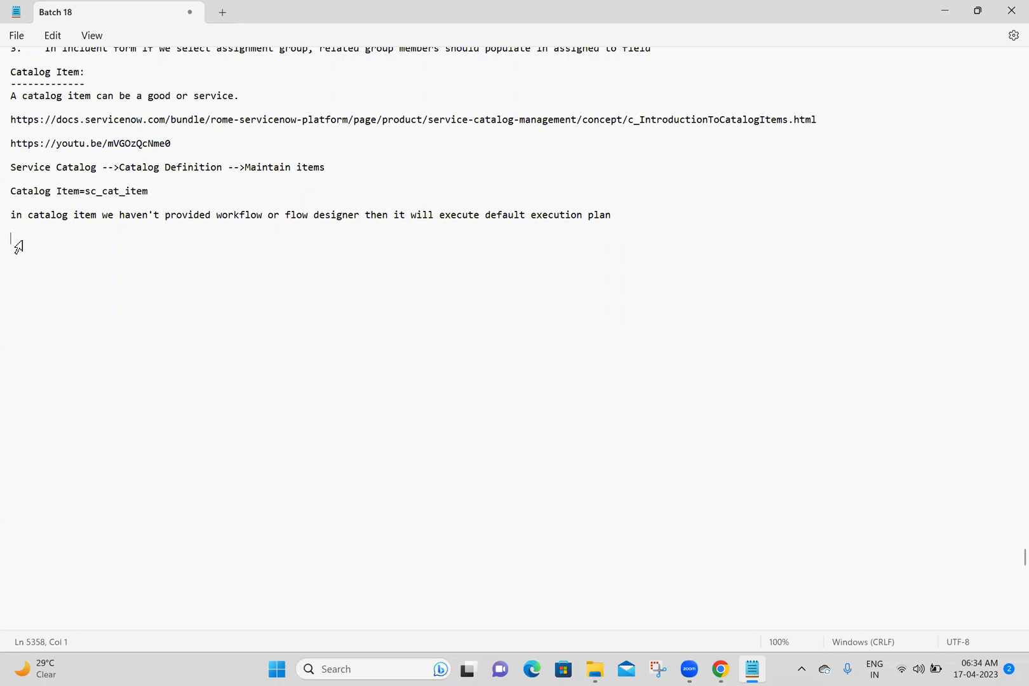
Start a numbered list with Add Group to User, Add Role to User, Remove Group from User and Remove Role from User.
text(1. Add Group to User)
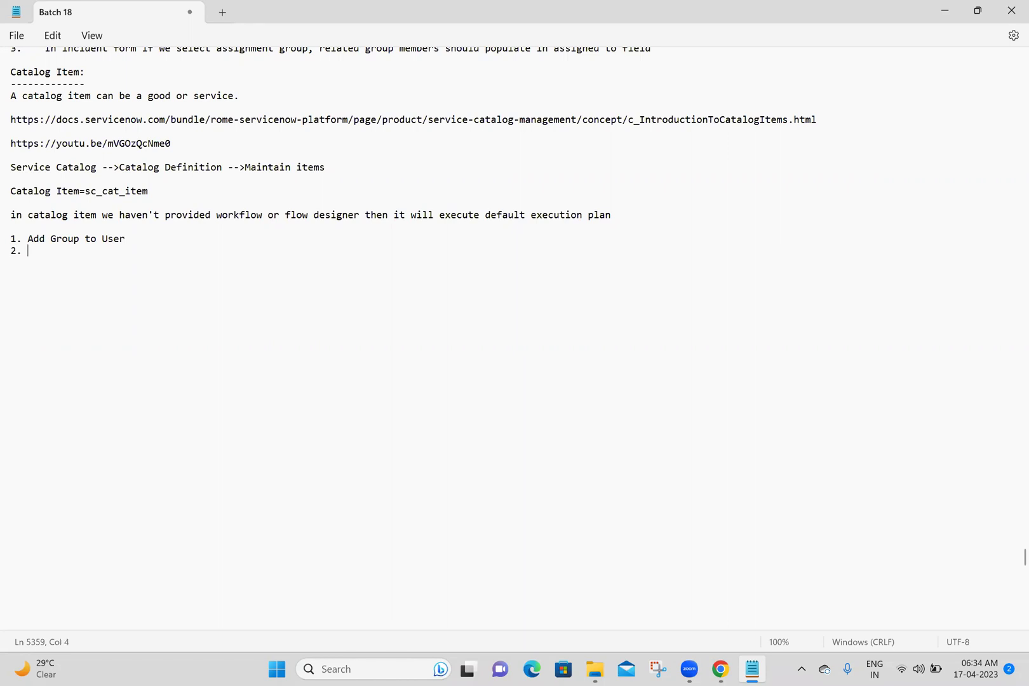
text(ole to User)
key(Return)
text(3. Remov)
text(e G)
key(BackSpace)
text(Gro)
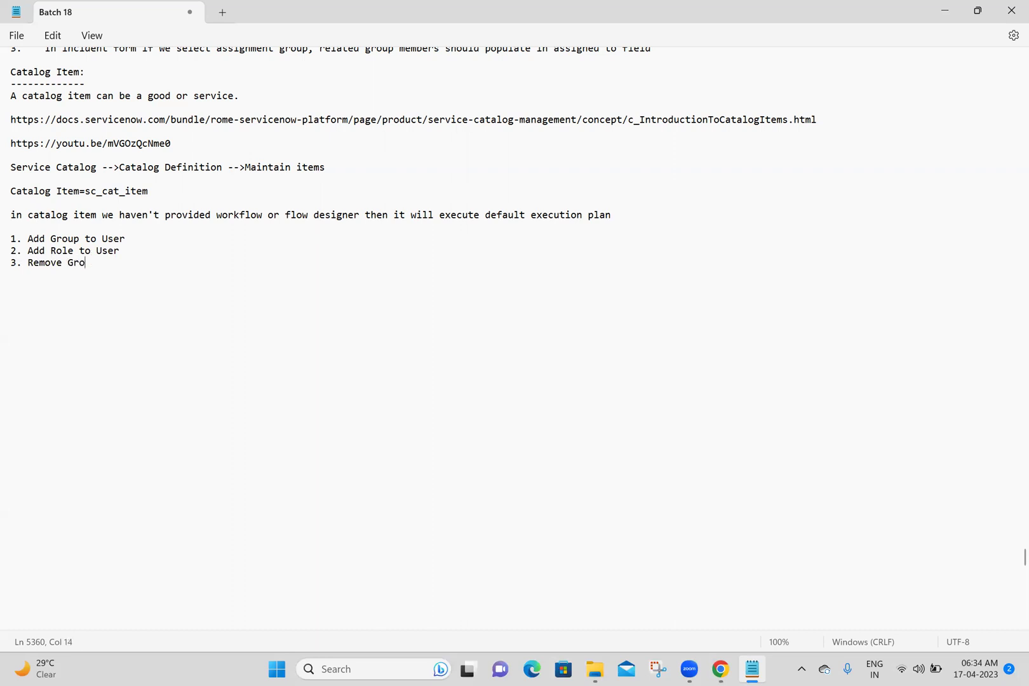
text(up from User)
key(Return)
text(4. Remove)
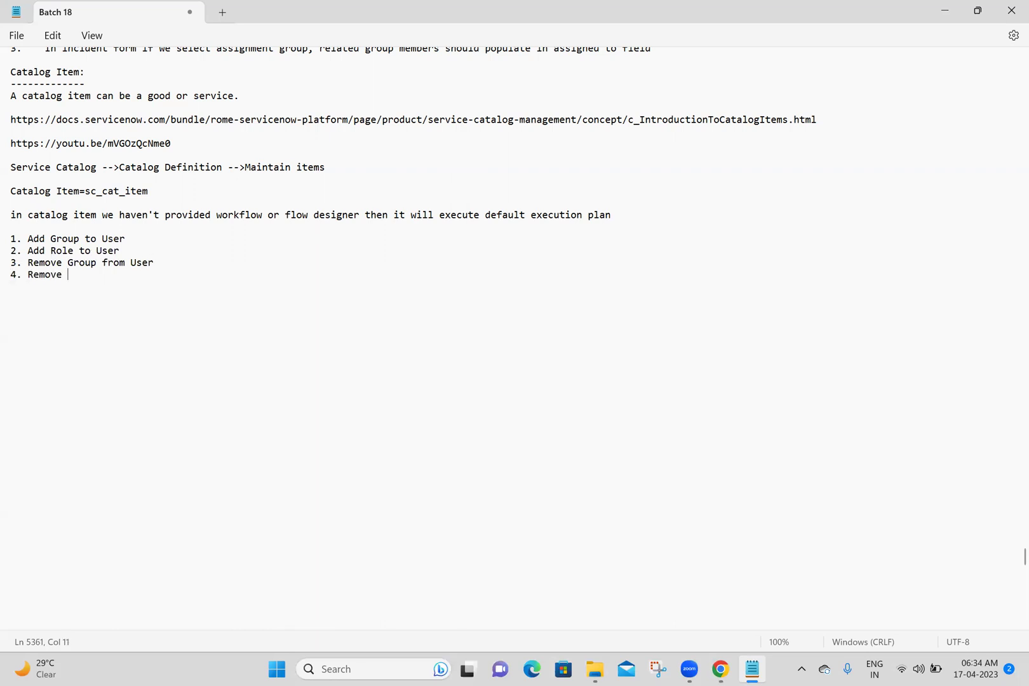
text( Role from User)
key(Return)
Add "Add/Remove Group From User" as item 5 of the numbered list.
text(5. Add/Remove )
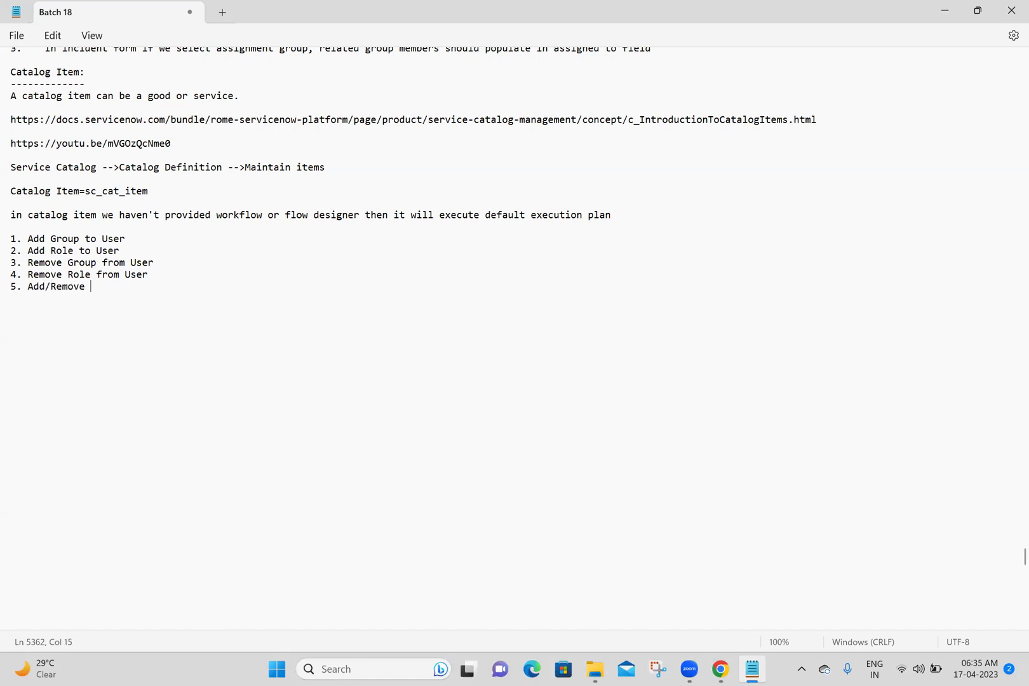
text(Group )
text(to)
key(BackSpace)
key(BackSpace)
key(BackSpace)
text(From User)
key(Return)
Add item 6 "Add/Remove Role from User" and item 7 "Add/Remove Group/Role from User", and save the notes.
text(6. Add/)
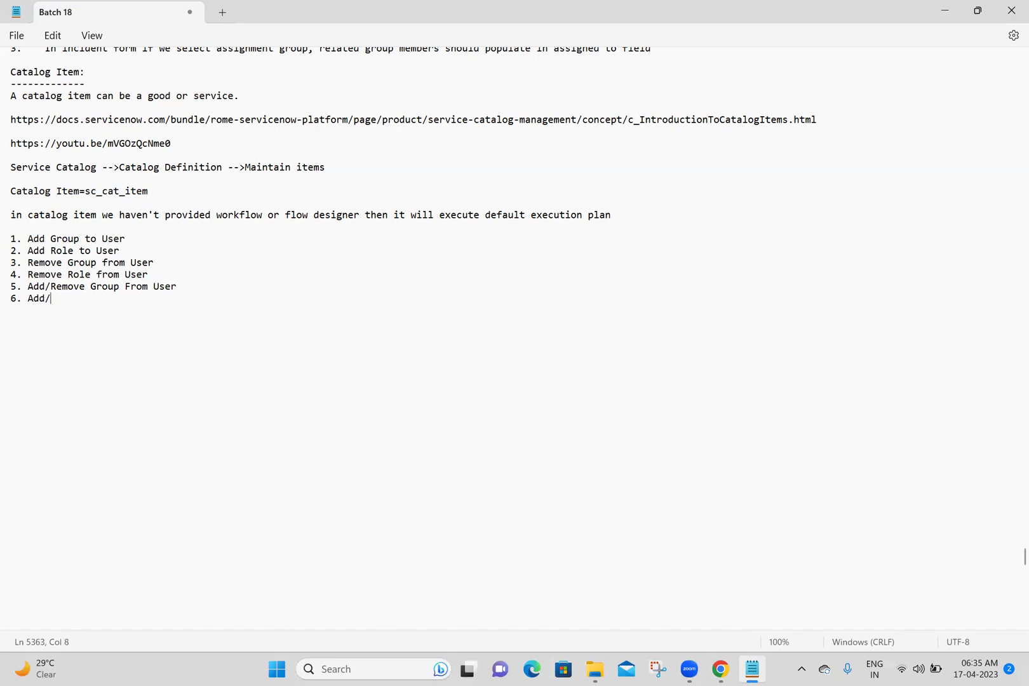
text(Remove )
text(Role fr)
text(om Use)
text(r)
key(Return)
text(7. Add/Remove)
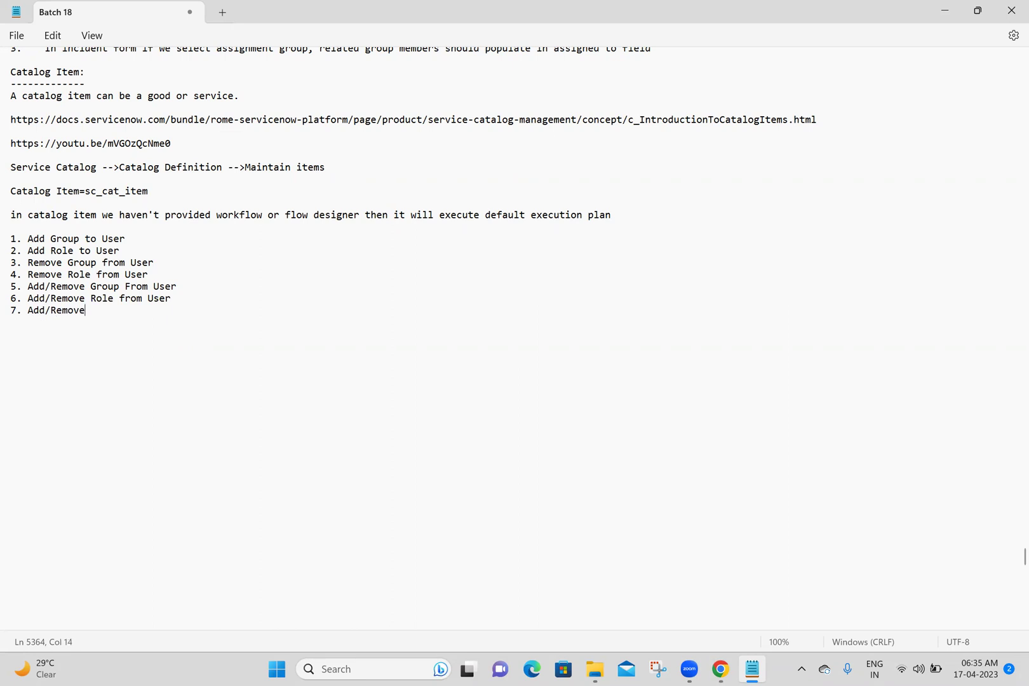
text( Group/Role from User)
key(Return)
key(Return)
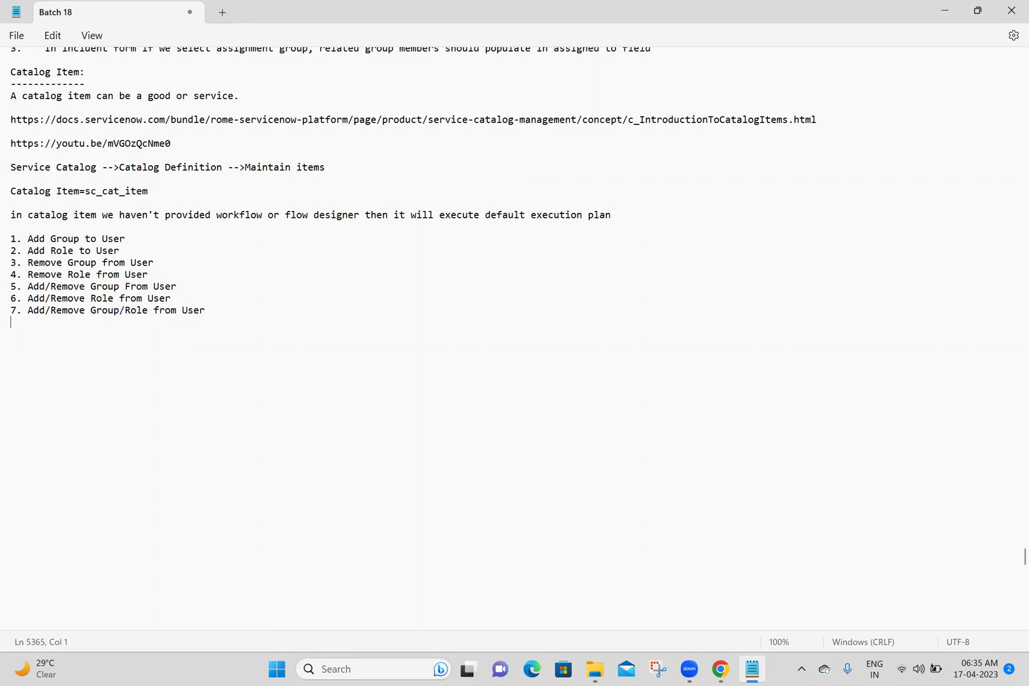
key(ctrl+s)
Review the numbered group and role requests in the notes, especially items 1, 4, 5 and 6.
drag(125, 239, 11, 239)
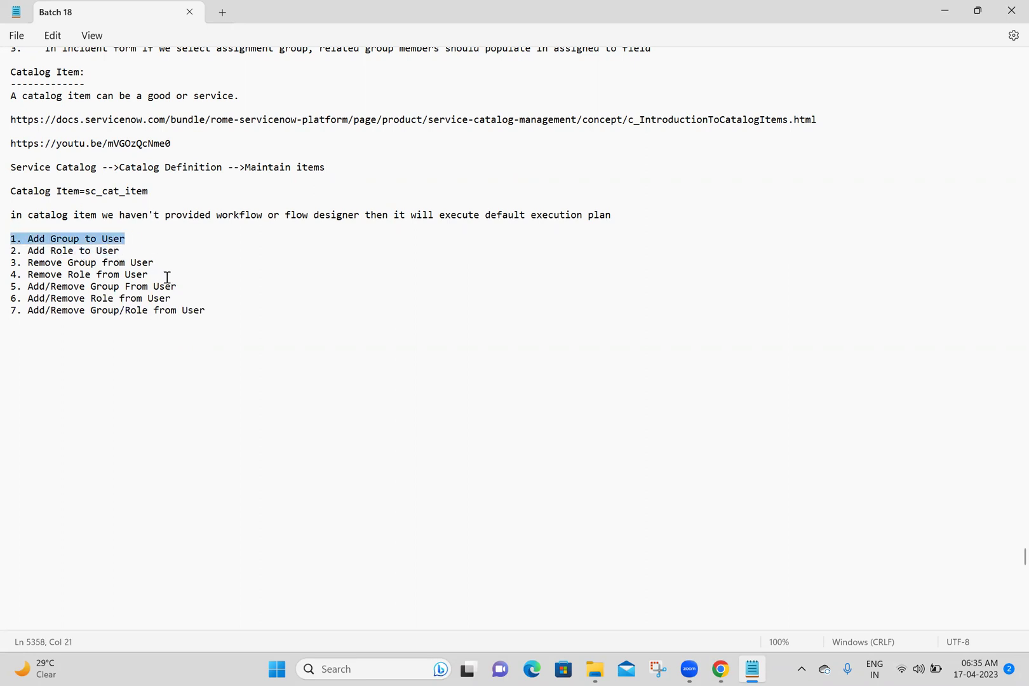
drag(164, 274, 18, 282)
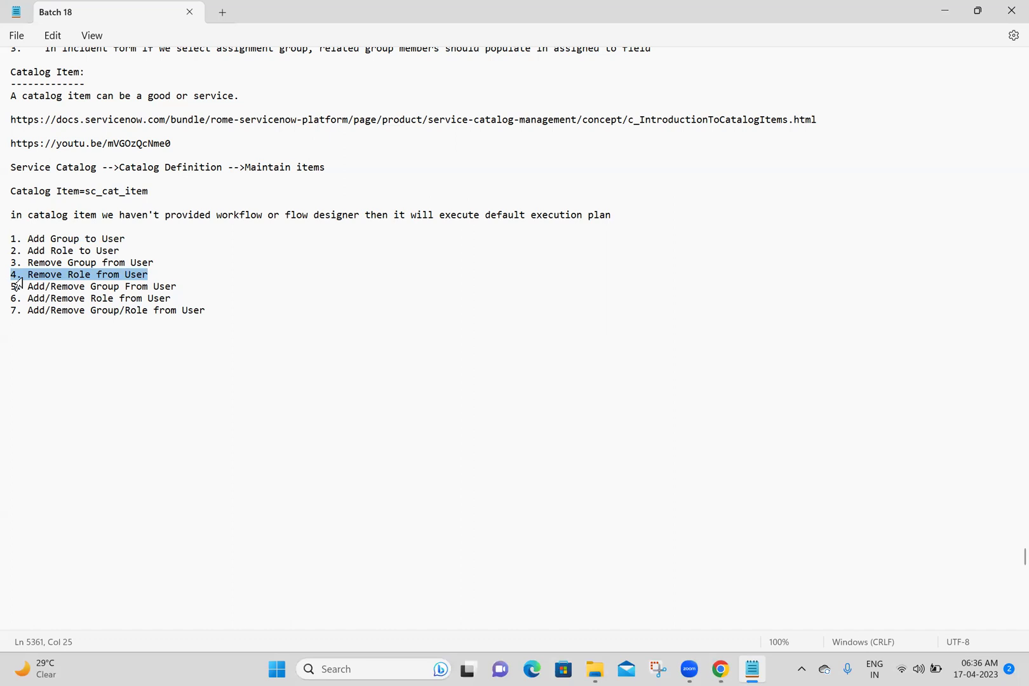
click(188, 302)
drag(189, 303, 6, 281)
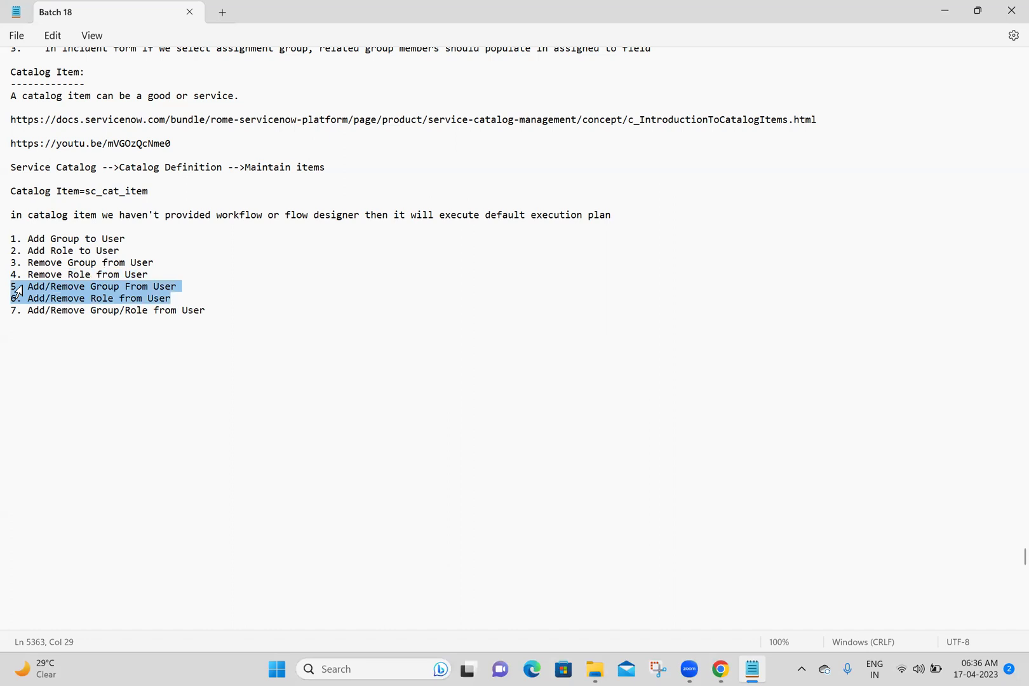
click(147, 237)
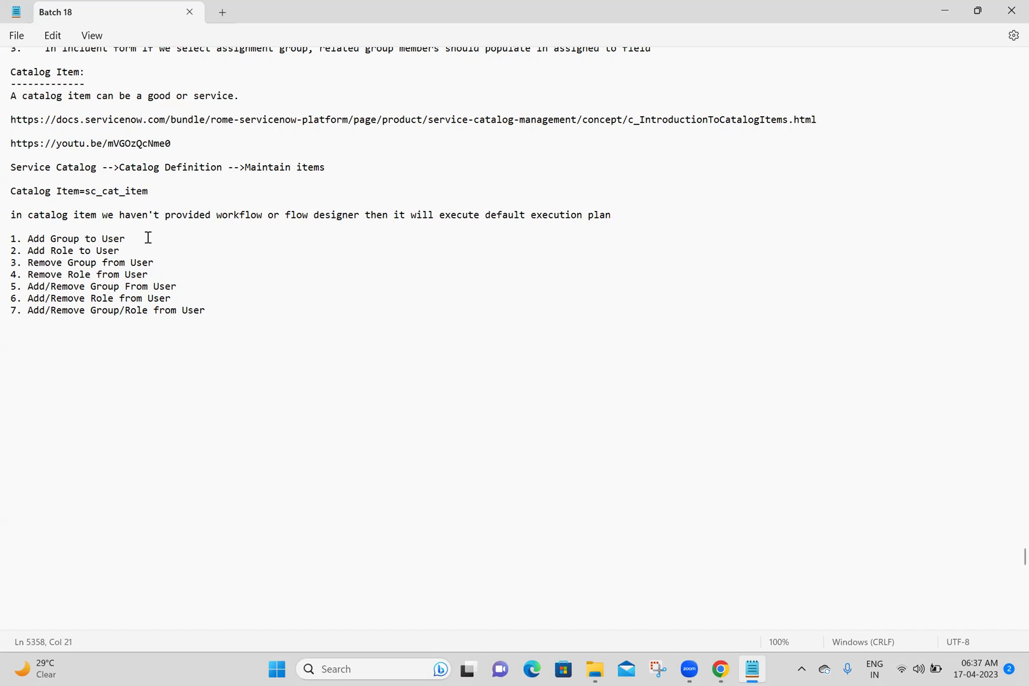
click(85, 338)
Copy the text "Add Group to User" from item 1 of the list, without its number.
click(137, 239)
drag(137, 239, 29, 240)
key(ctrl+c)
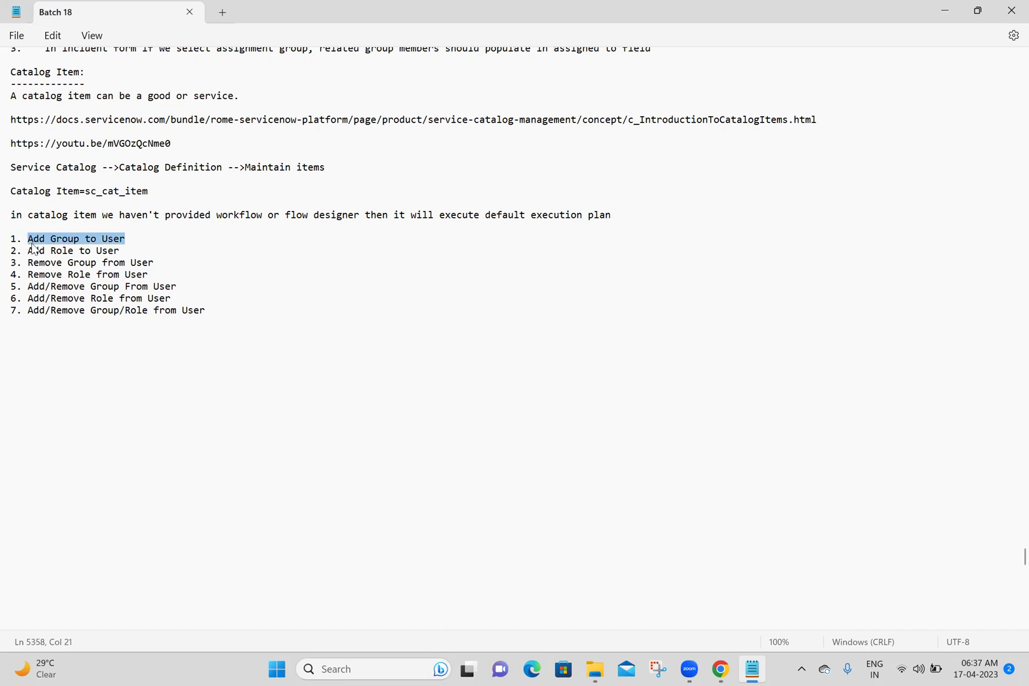
Switch to ServiceNow in Chrome, open Maintain Items in a new tab and start a new catalog item named "Add Group to User".
click(721, 669)
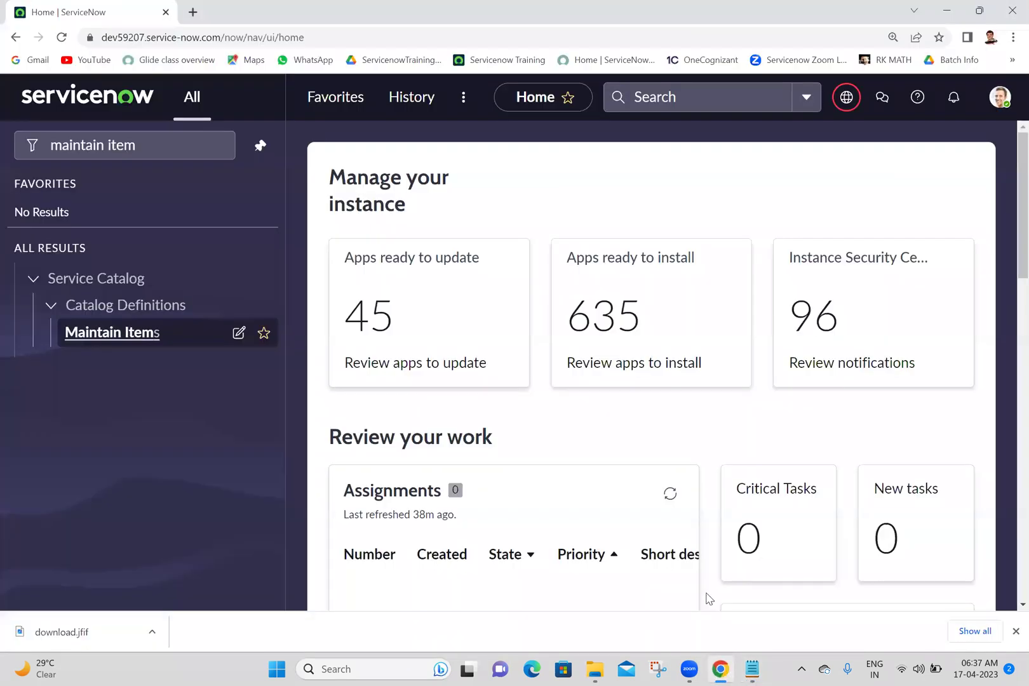
ctrl+click(138, 345)
click(214, 5)
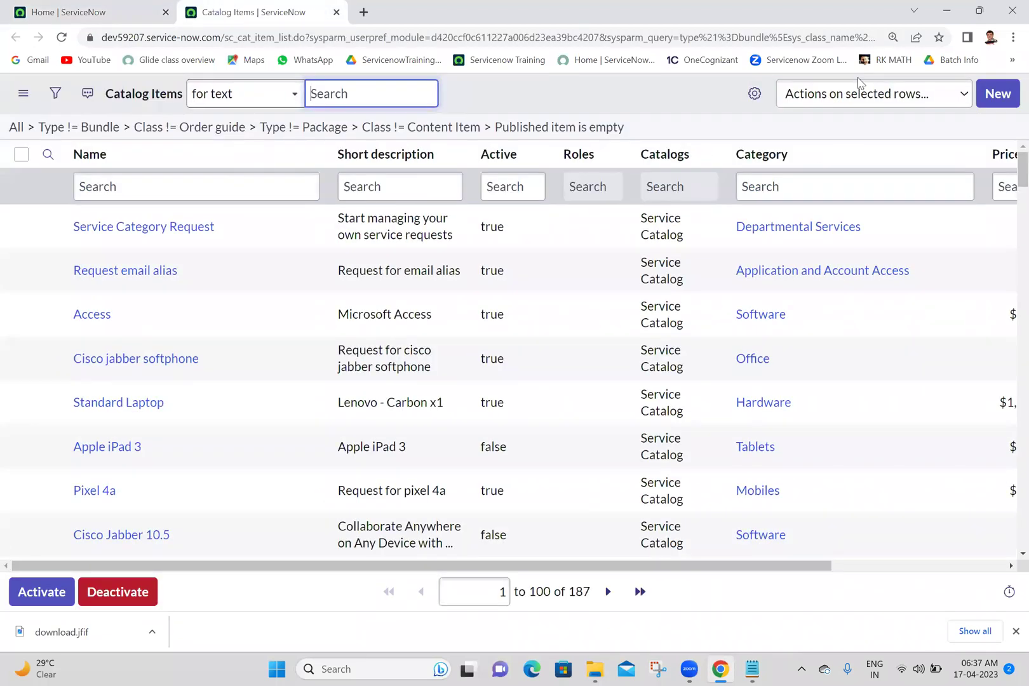
click(997, 96)
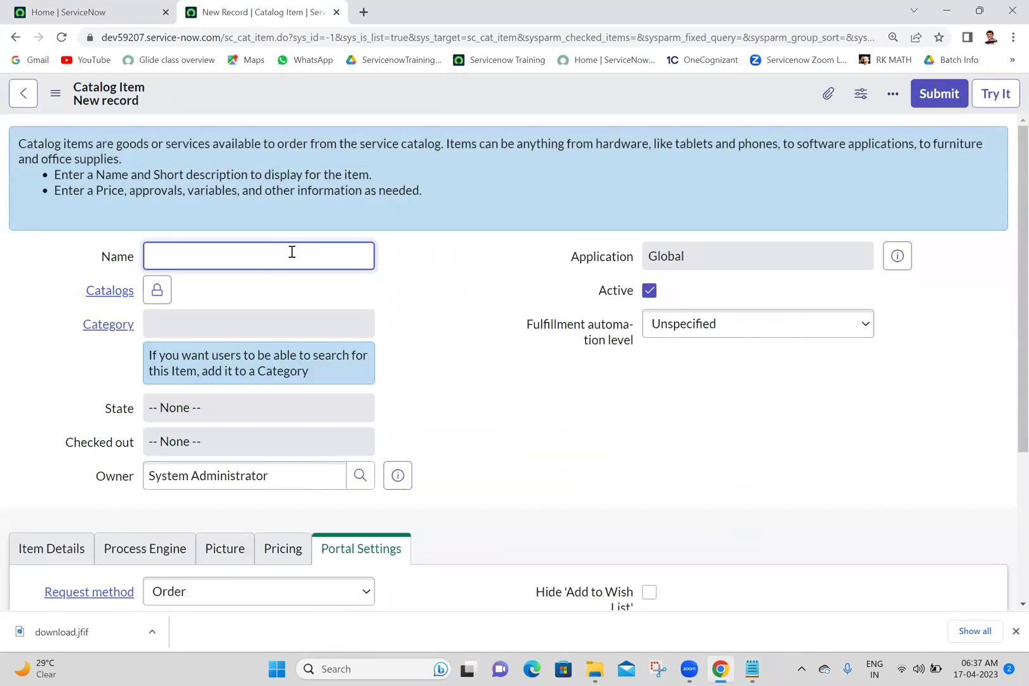
text(Add Group to User)
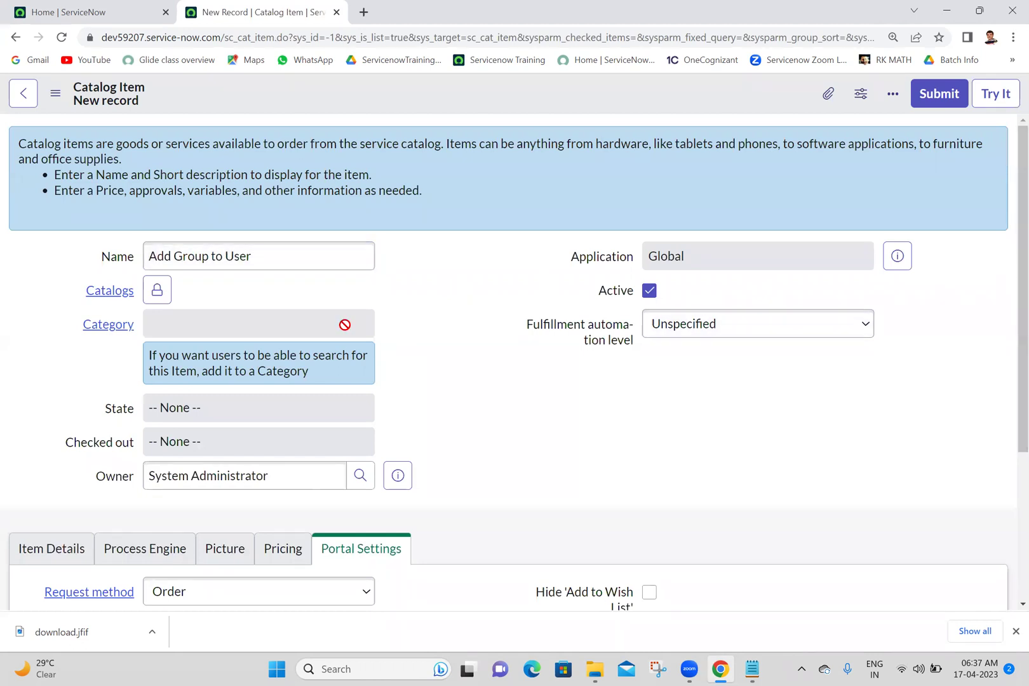
Assign the new catalog item to Service Catalog and the Services category.
click(157, 290)
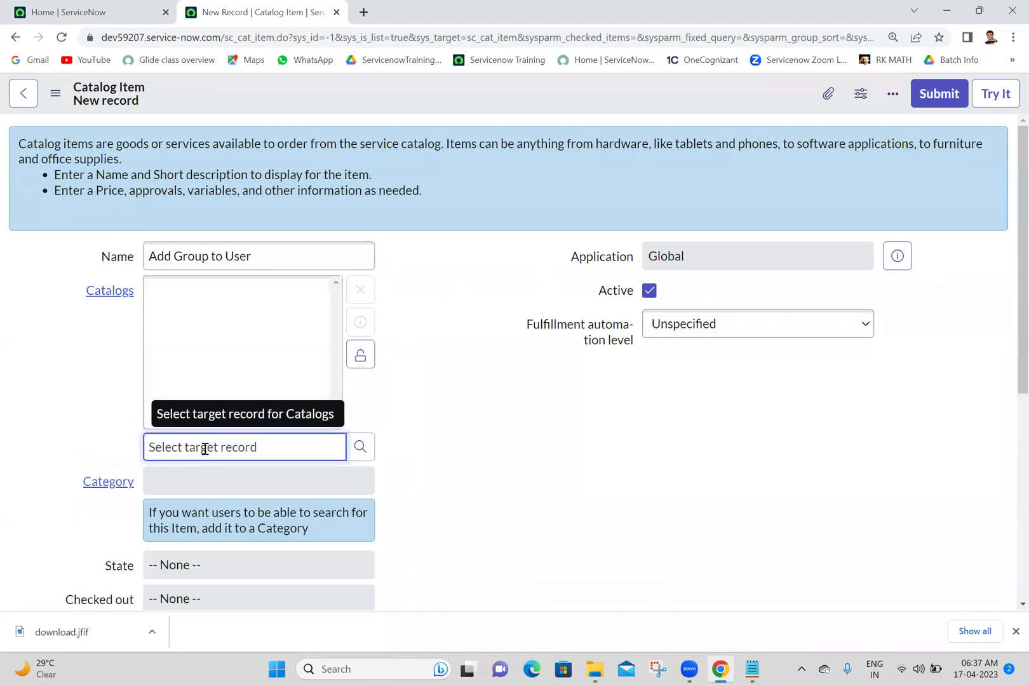
text(service)
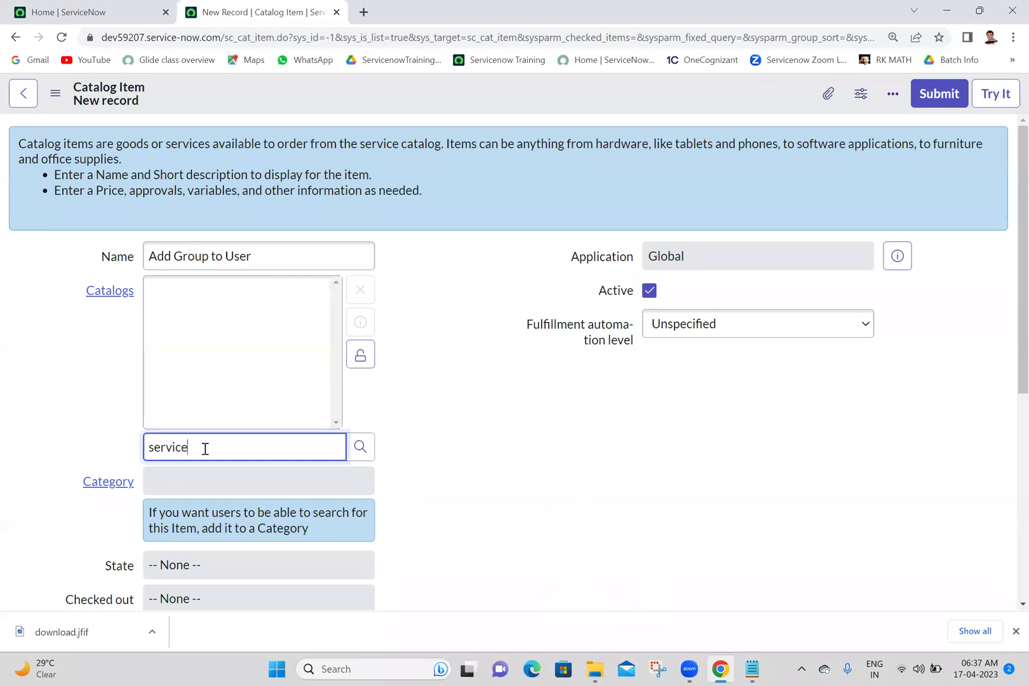
click(203, 486)
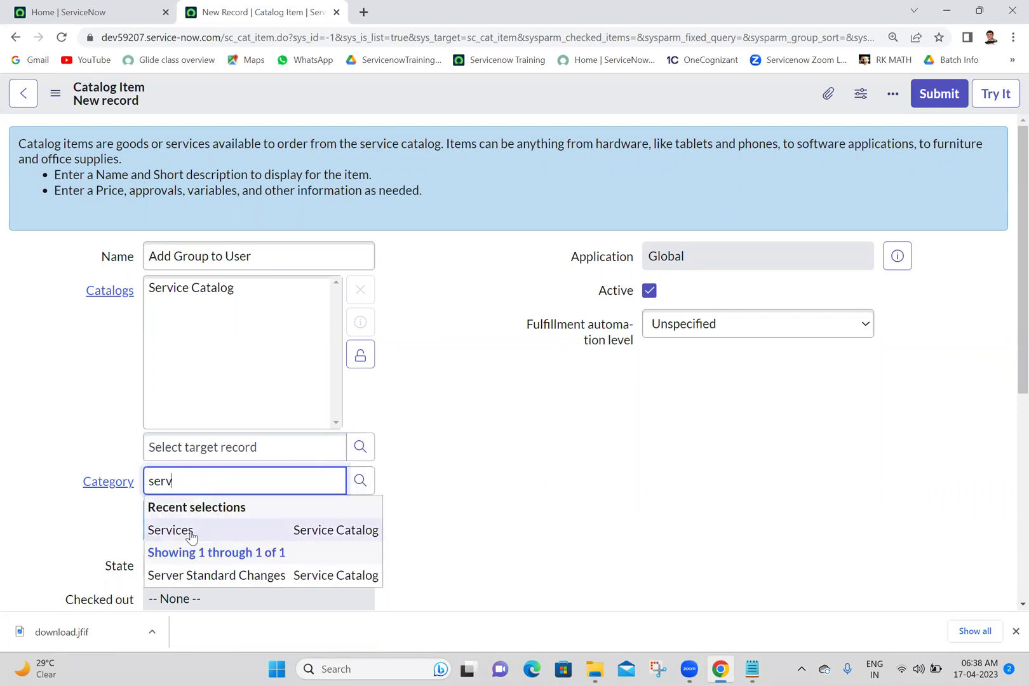
click(170, 530)
Enter "Add Group to User" as the short description in the new catalog item's details.
scroll(998, 453, down, 4)
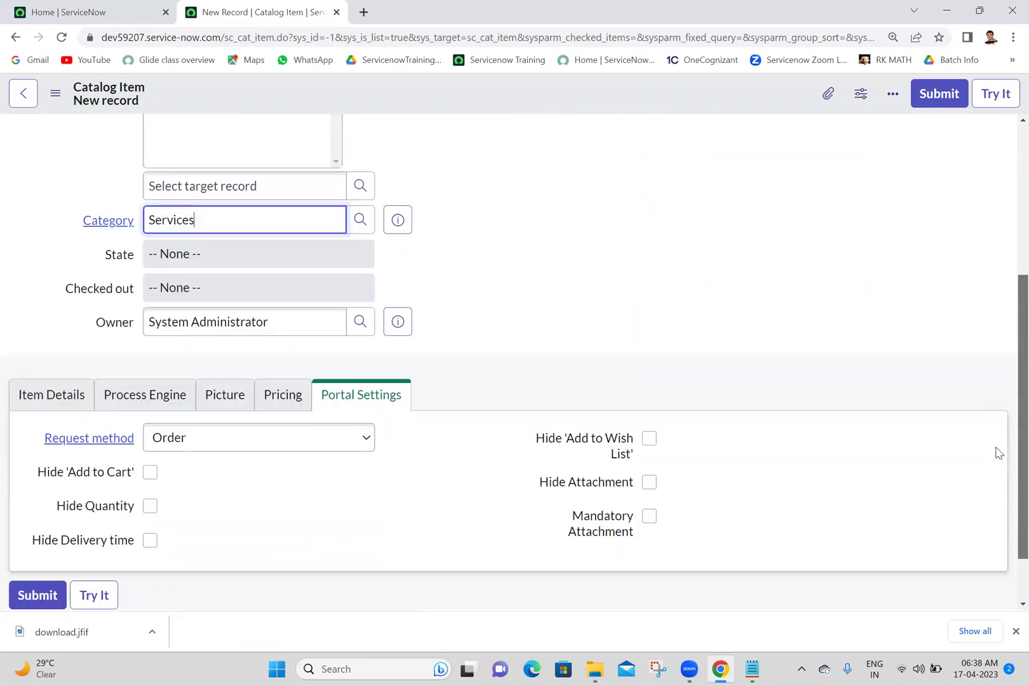
click(28, 393)
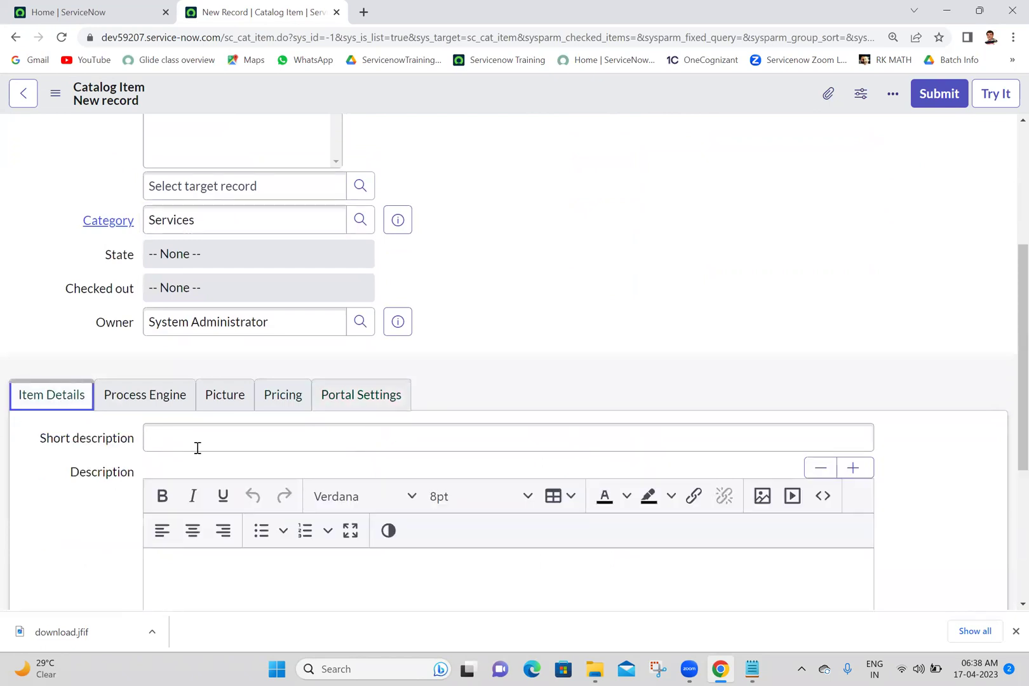
click(266, 450)
text(Add Group to User)
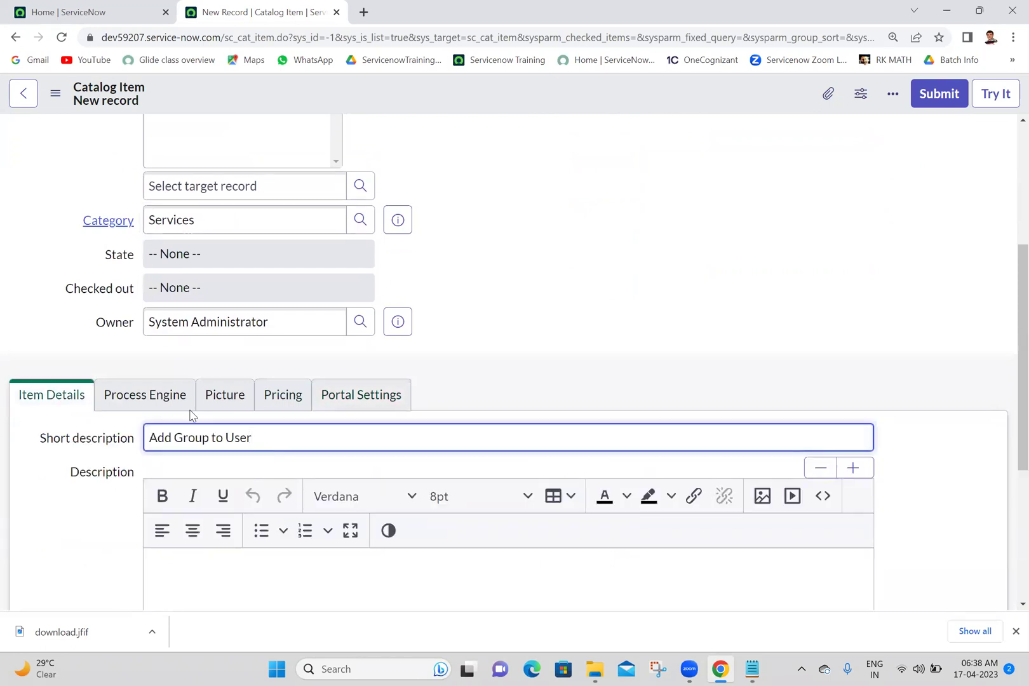
Create a new workflow named "Add Group to User" for the catalog item's process engine, then close the workflow windows.
click(152, 401)
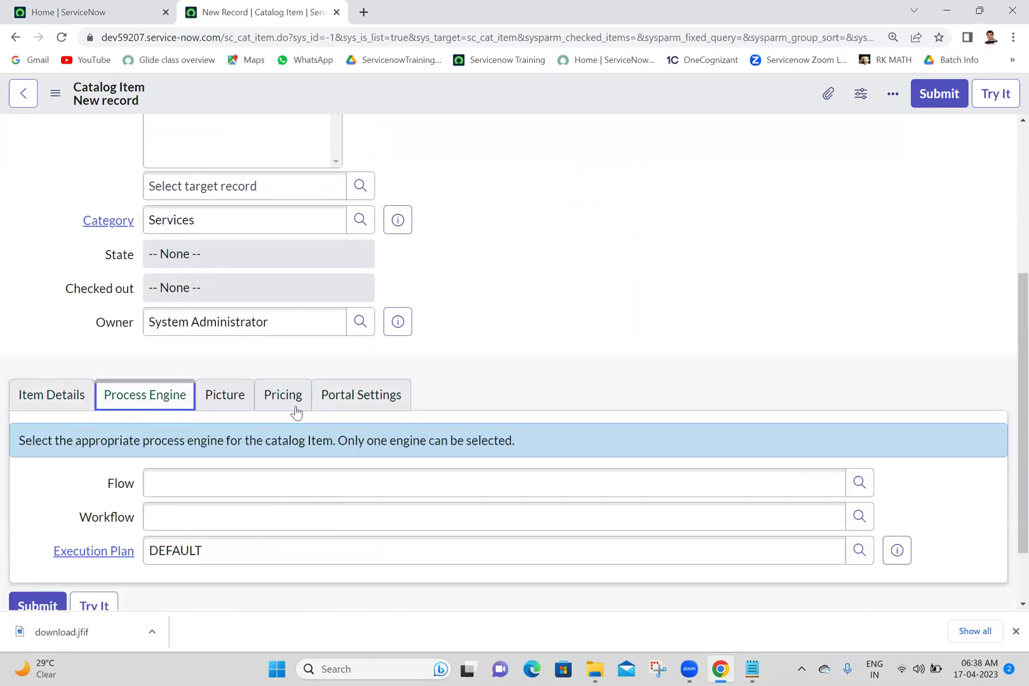
click(859, 517)
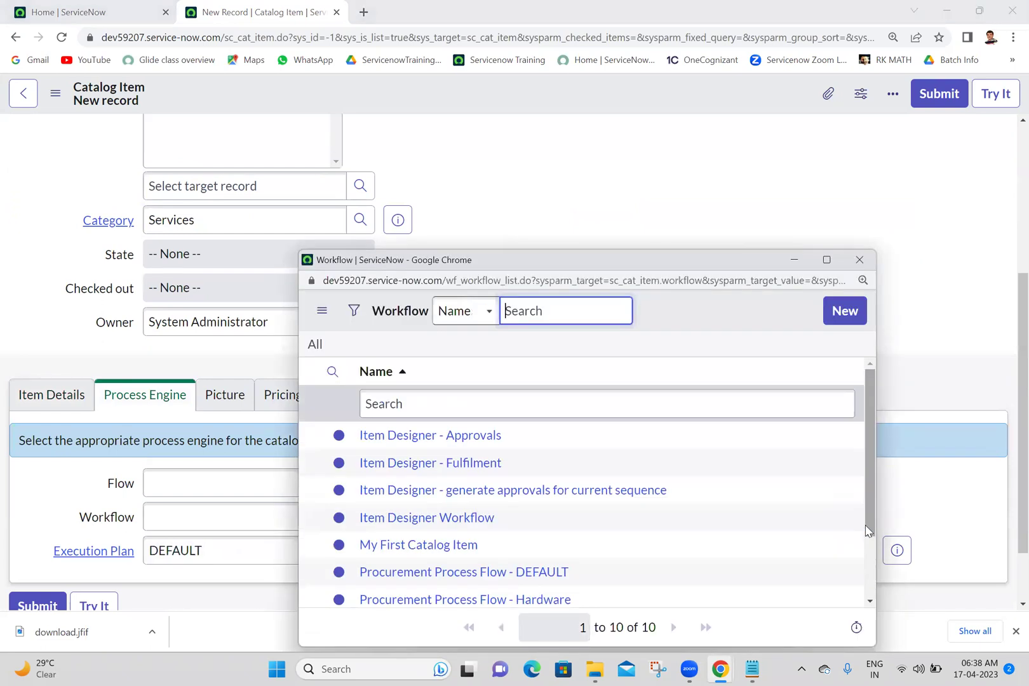
click(845, 311)
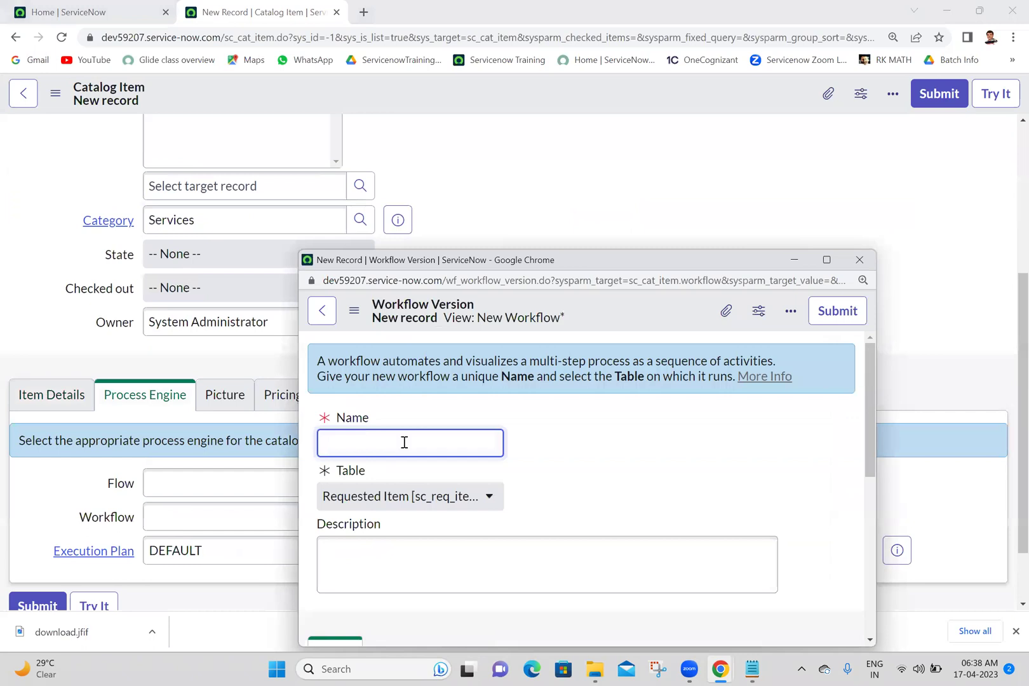
key(ctrl+v)
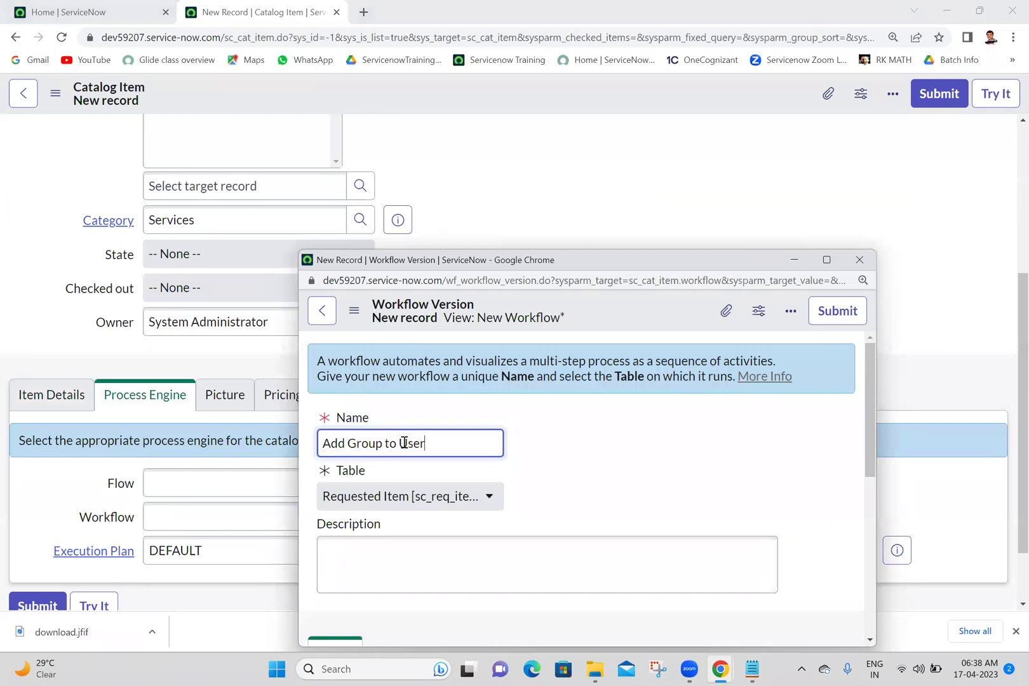
click(836, 311)
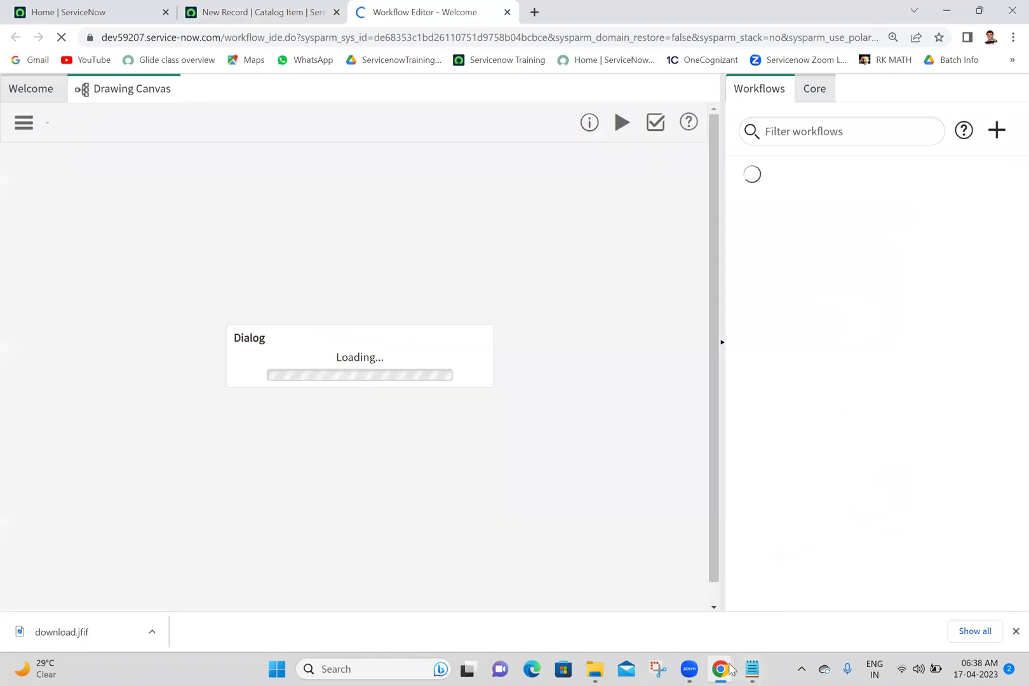
mouse_move(721, 669)
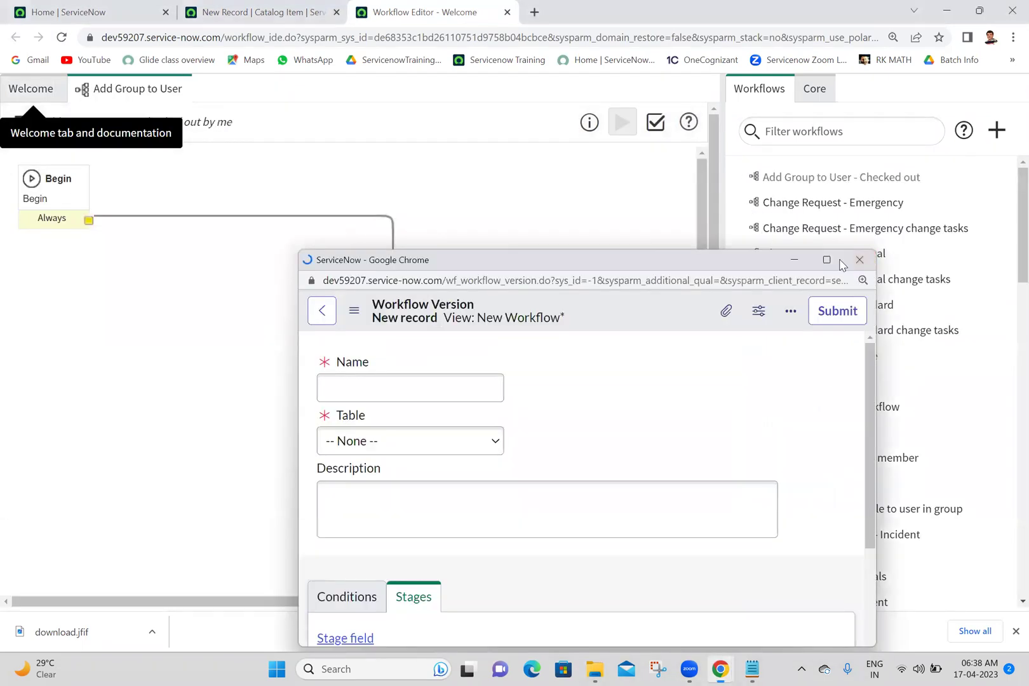
click(859, 261)
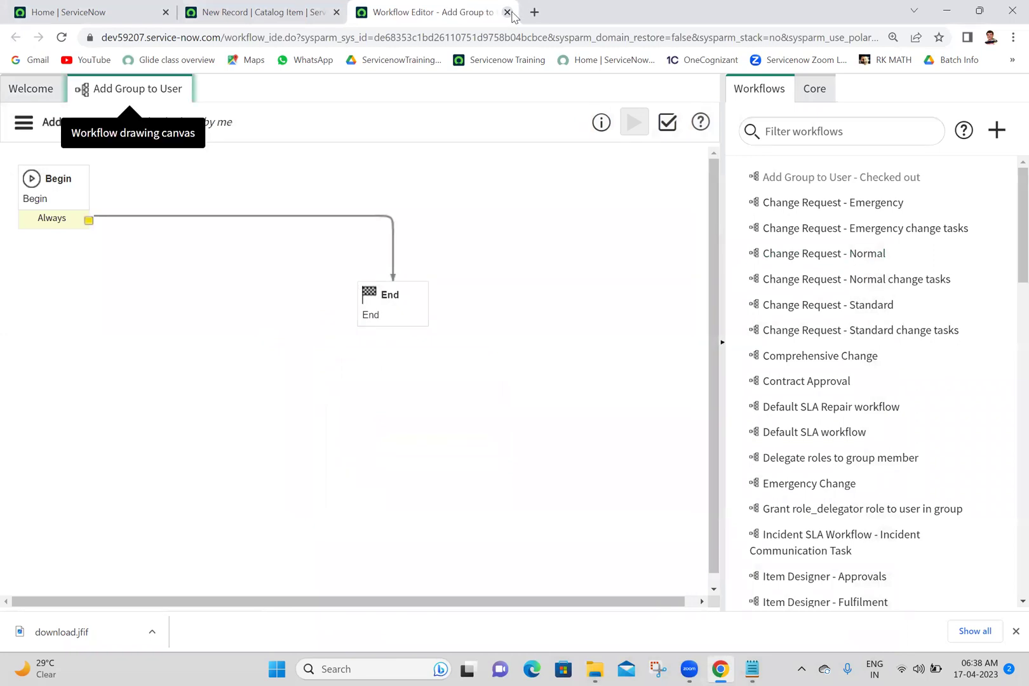
click(508, 13)
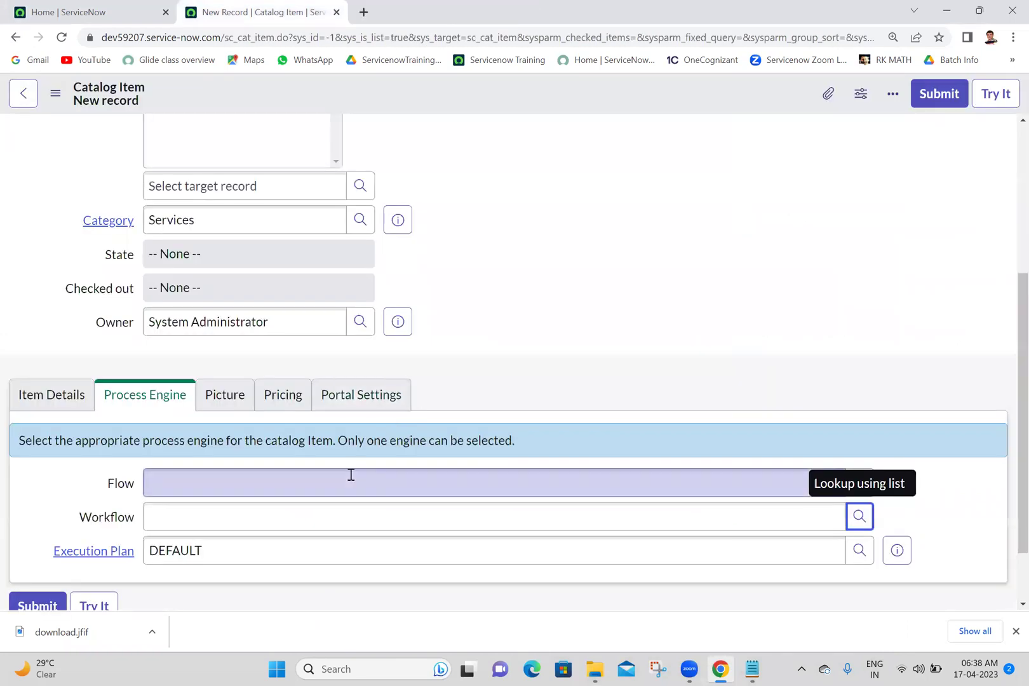
Set the catalog item's workflow to "Add Group to User" and save the record without leaving it.
click(271, 523)
key(ctrl+v)
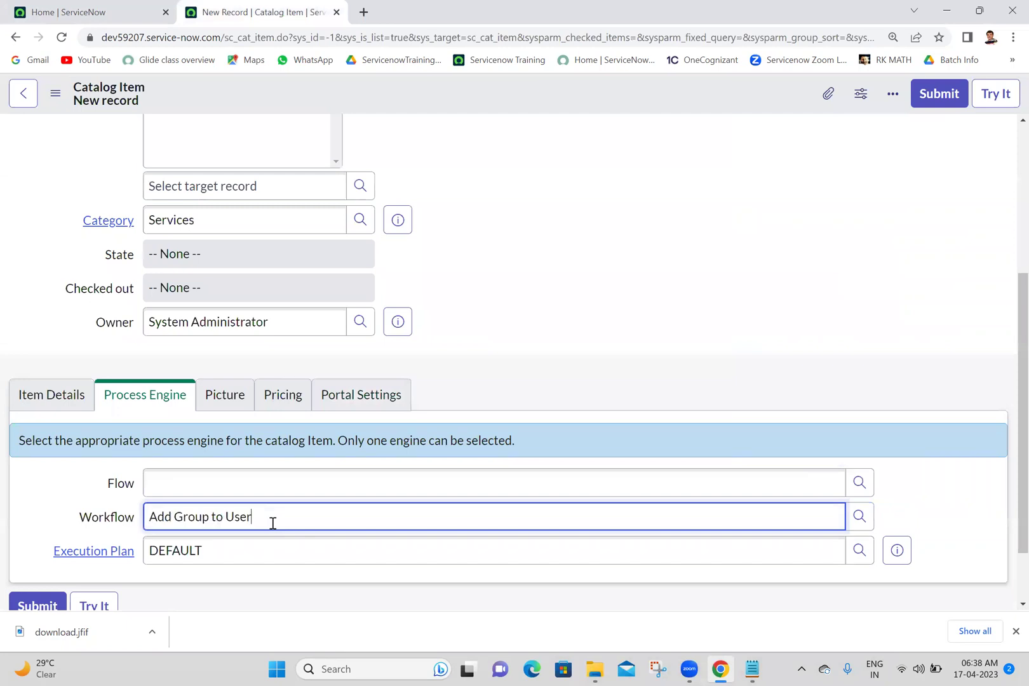
drag(1023, 277, 1023, 365)
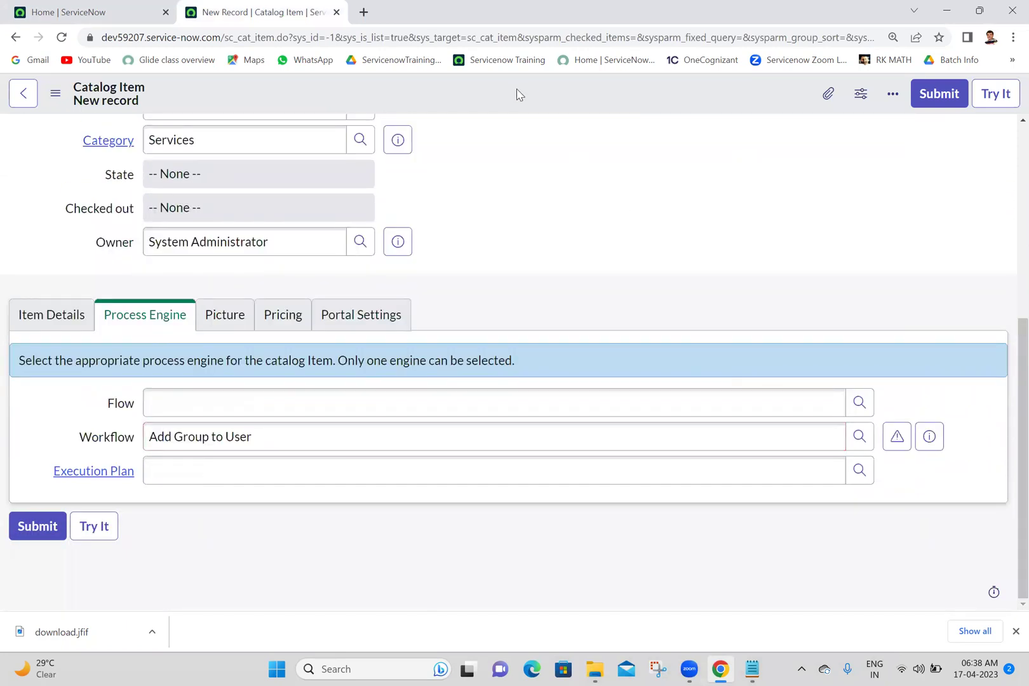
right_click(517, 93)
click(530, 102)
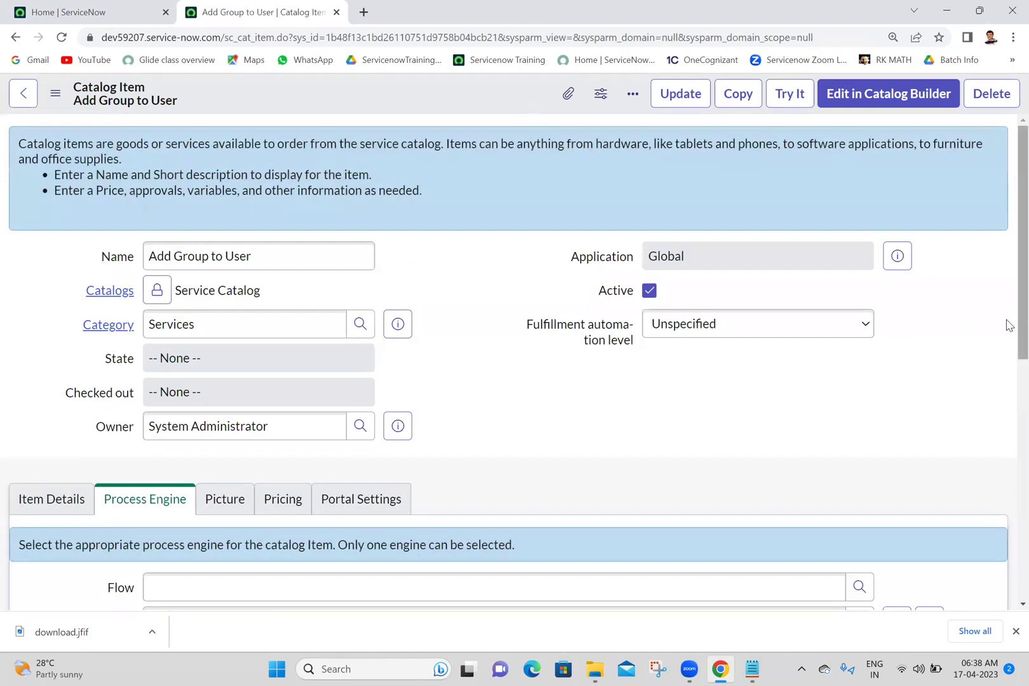
Start a new variable for the Add Group to User catalog item with order 100 and type Reference.
scroll(572, 286, down, 5)
scroll(388, 251, up, 2)
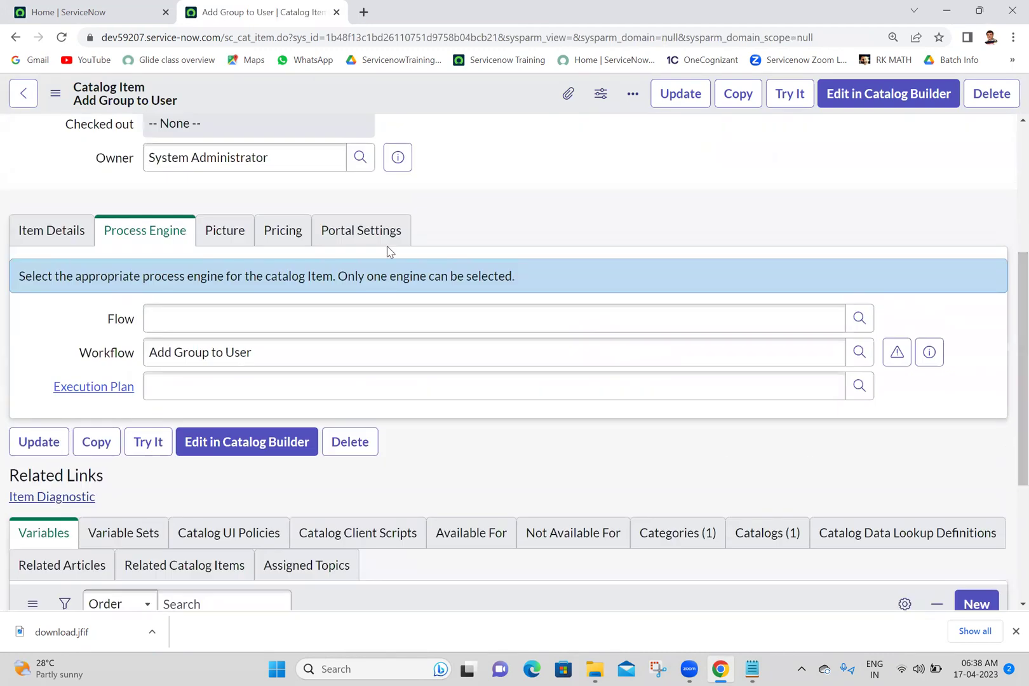
click(33, 246)
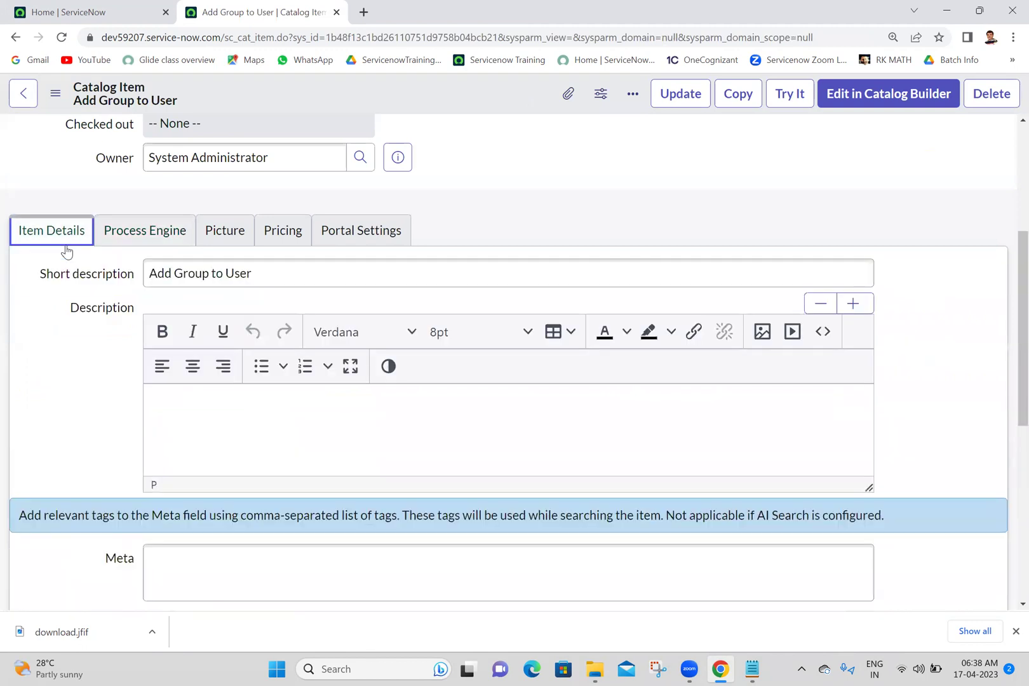
click(115, 248)
scroll(1005, 439, down, 4)
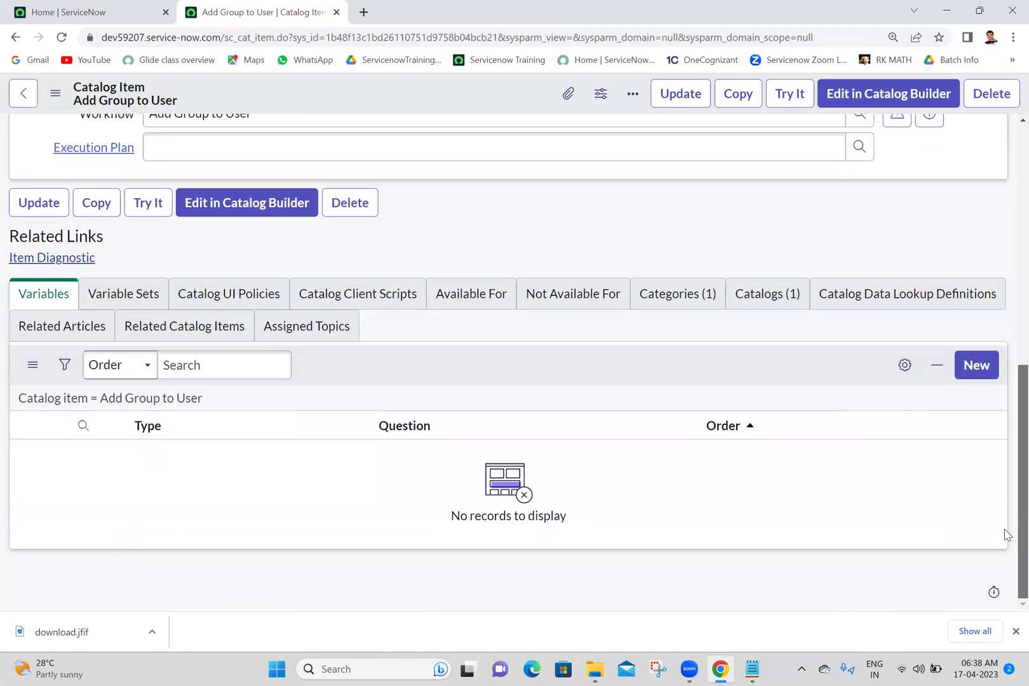
click(976, 367)
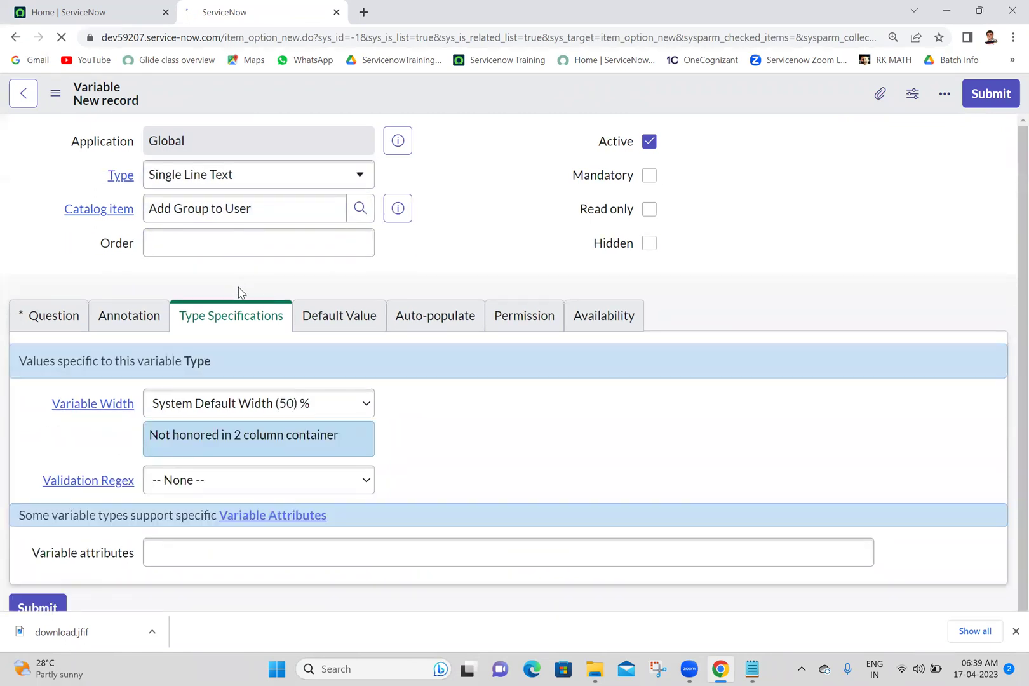
click(327, 247)
text(100)
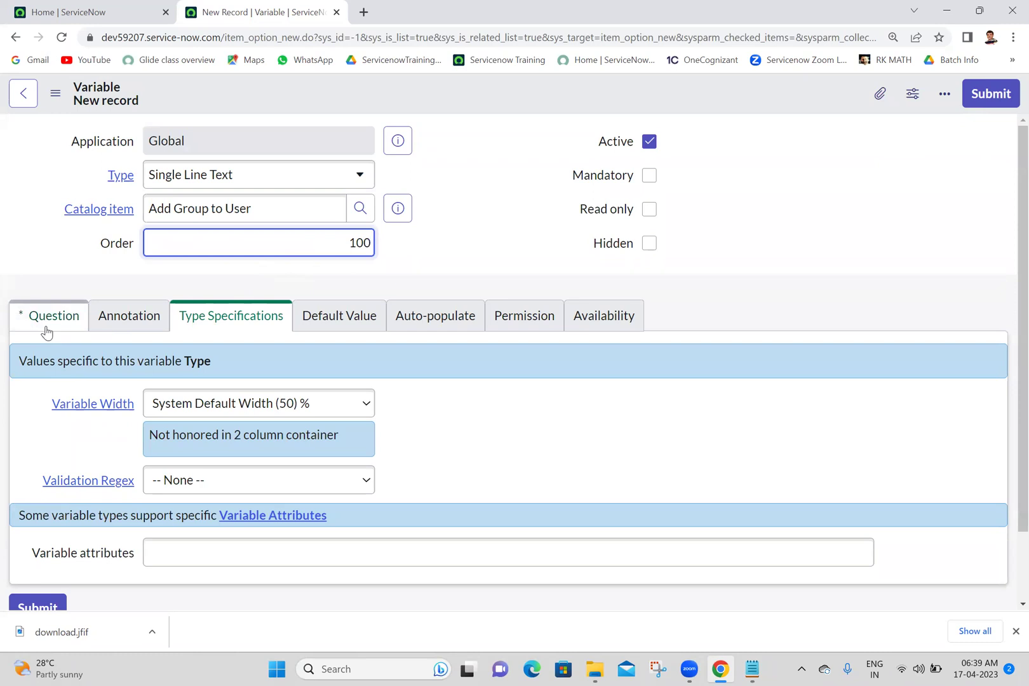
click(240, 168)
text(re)
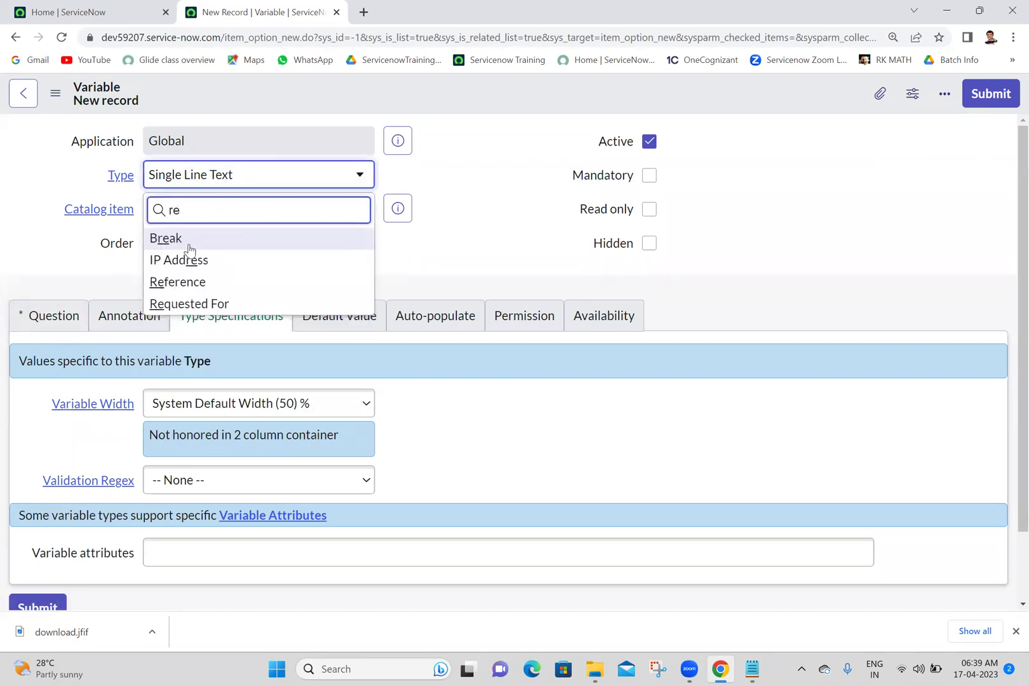
click(179, 289)
Enter "User" as the variable's question and let its name fill in from it.
click(46, 320)
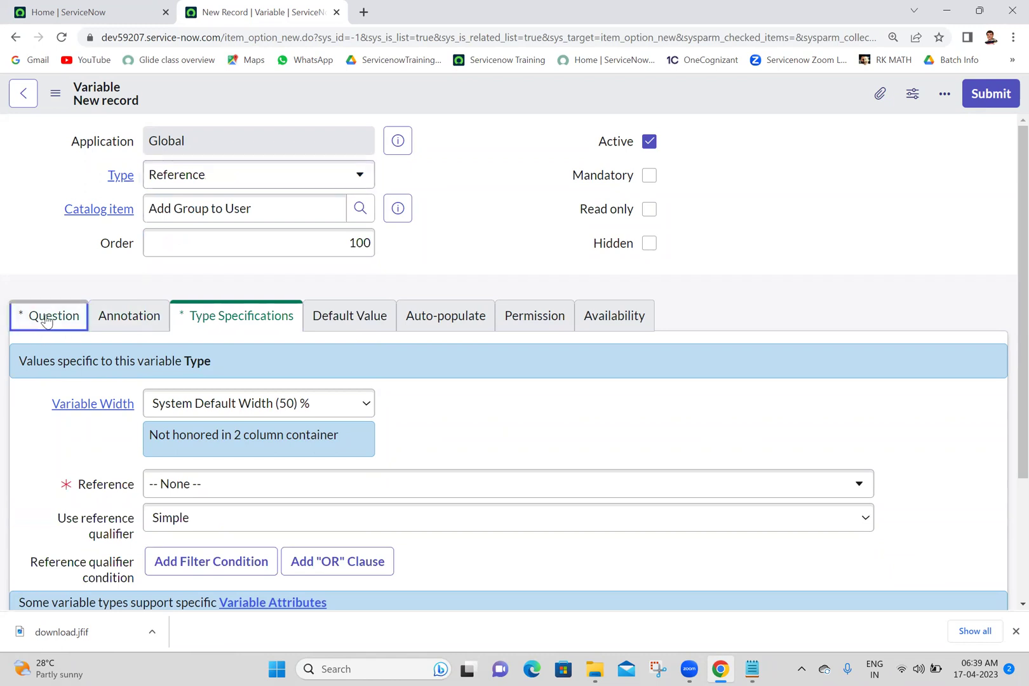
click(210, 392)
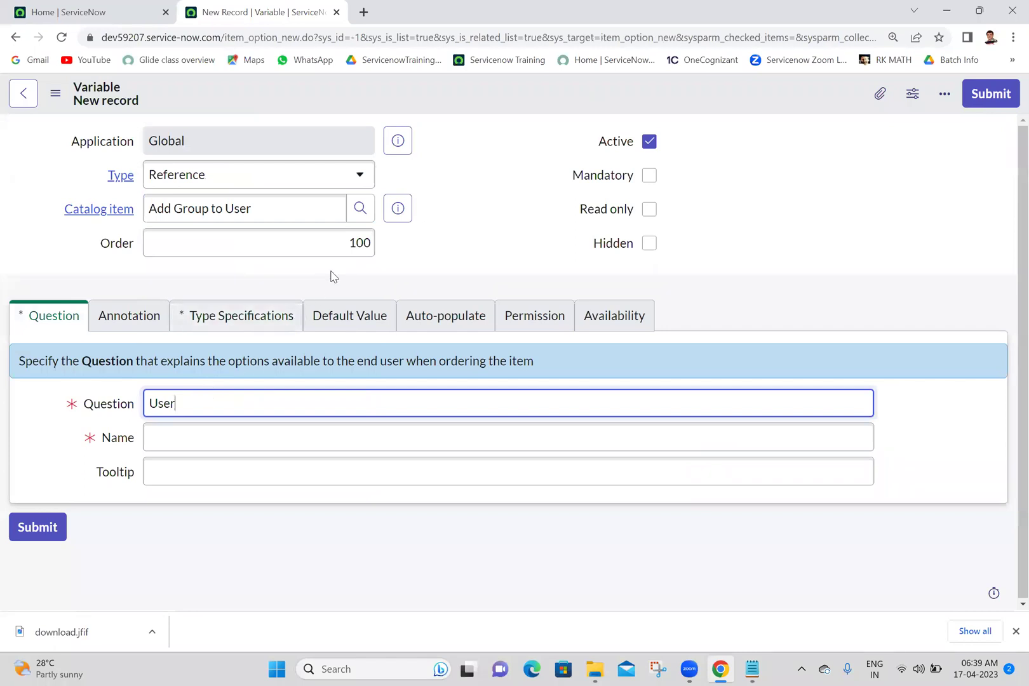
click(462, 259)
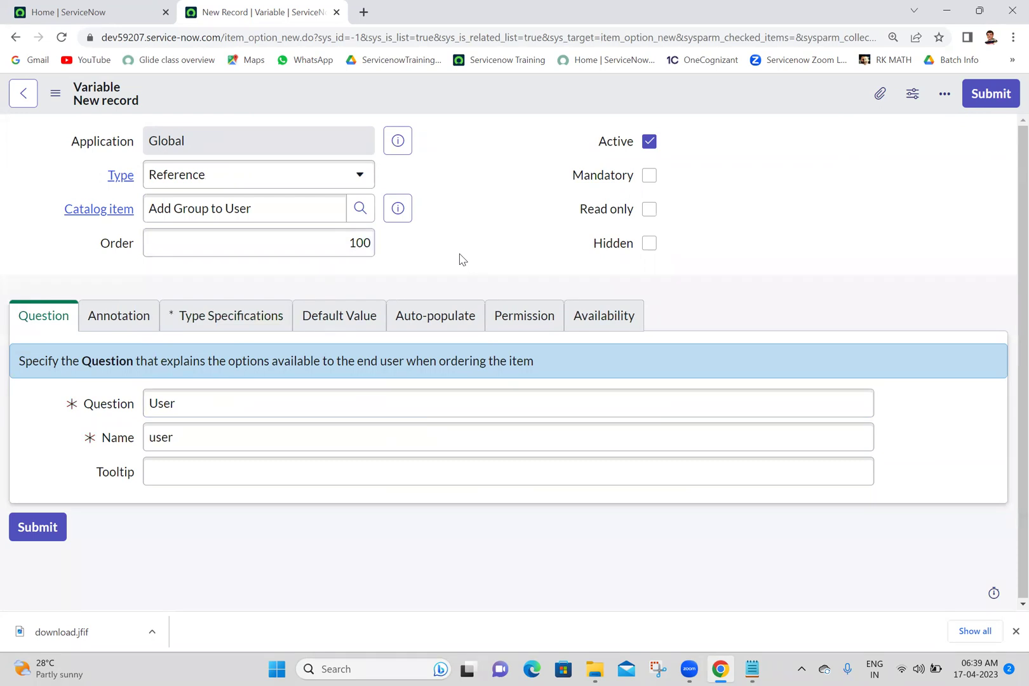
Make the variable reference the User [sys_user] table and submit it.
click(230, 324)
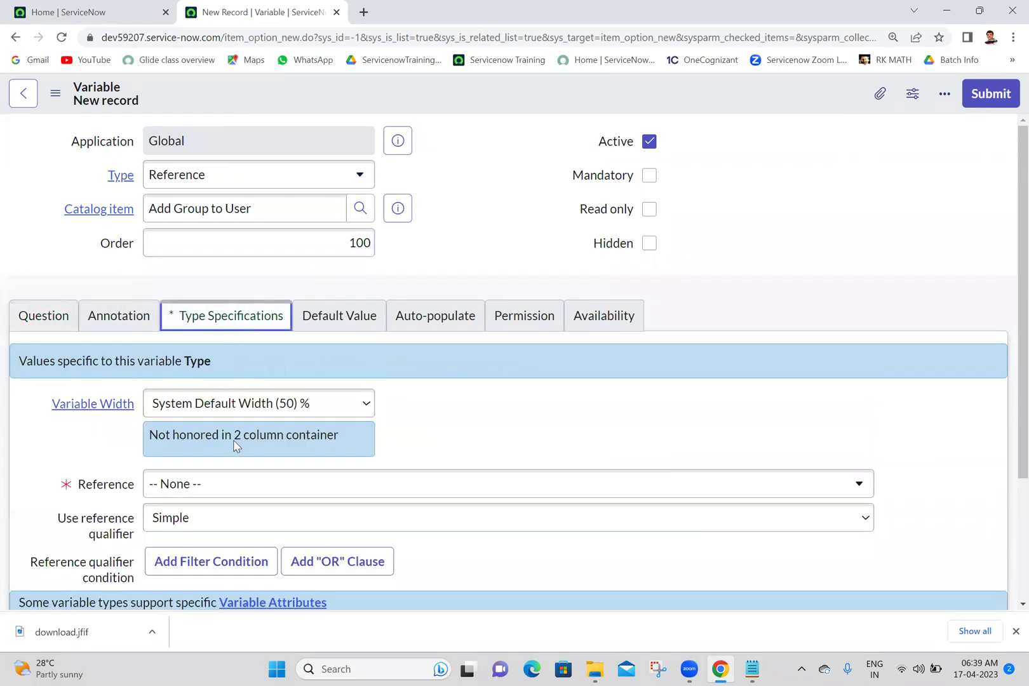
click(229, 484)
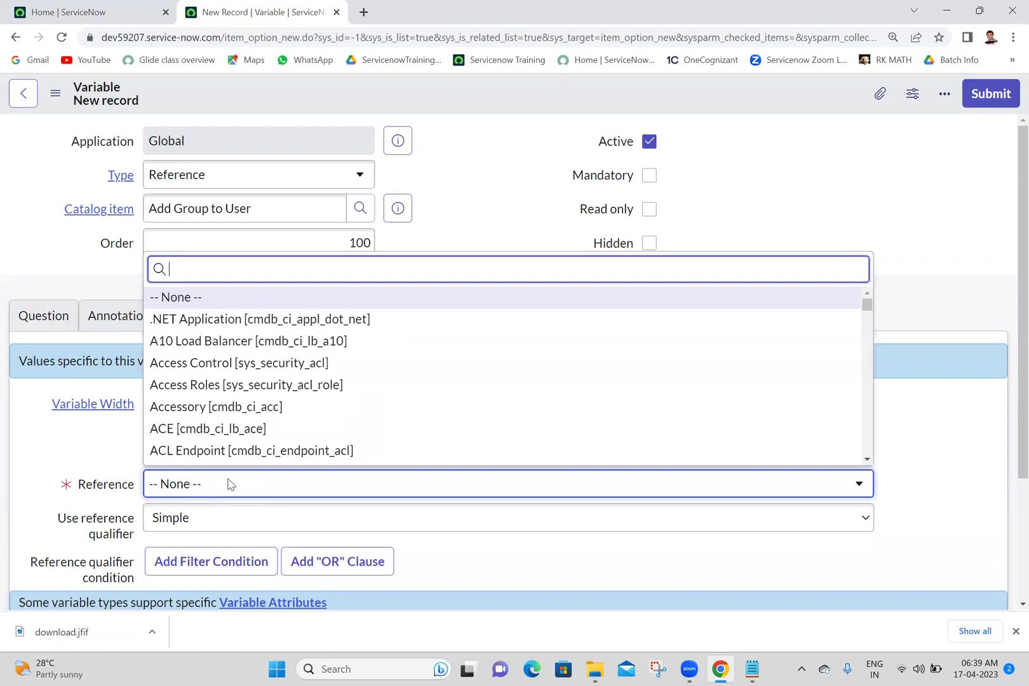
text(sys_user)
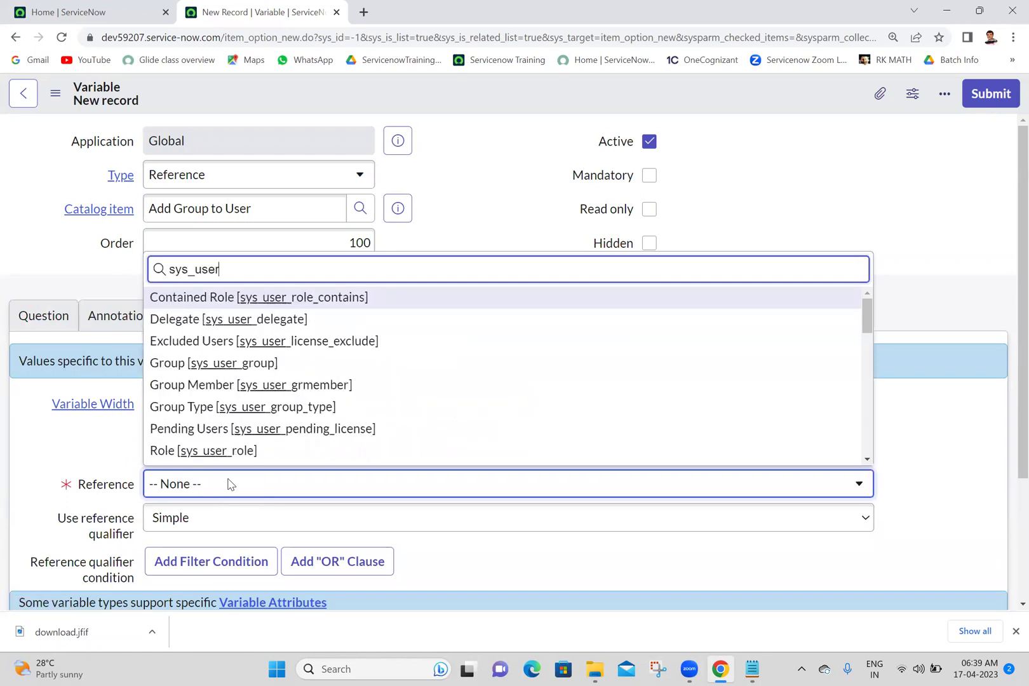
drag(867, 316, 847, 394)
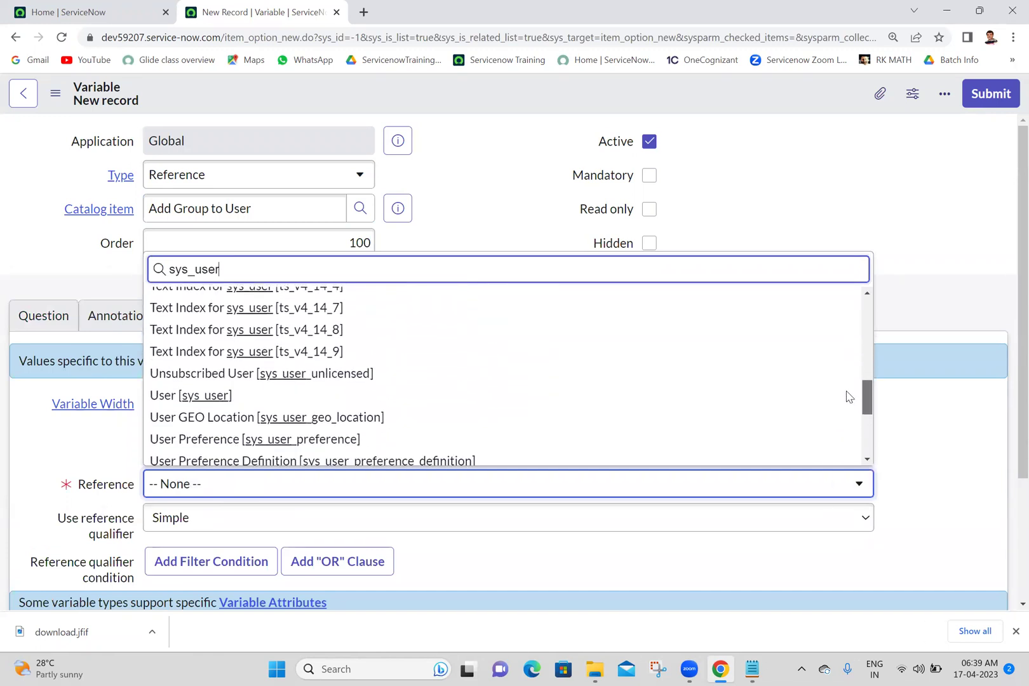
click(397, 396)
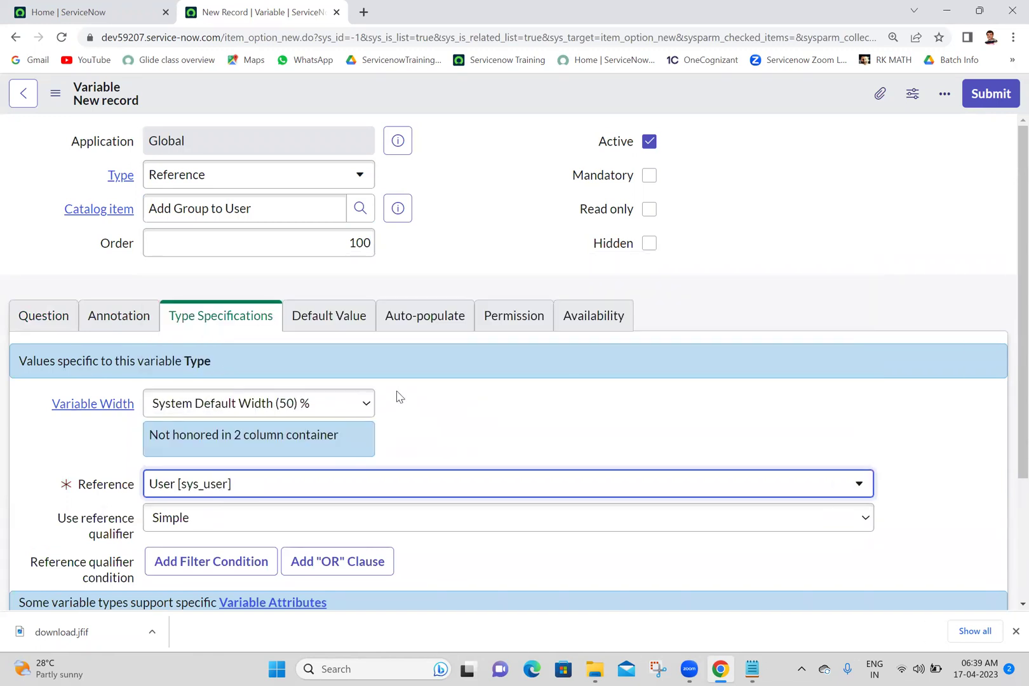
scroll(1006, 427, down, 2)
scroll(1007, 381, up, 2)
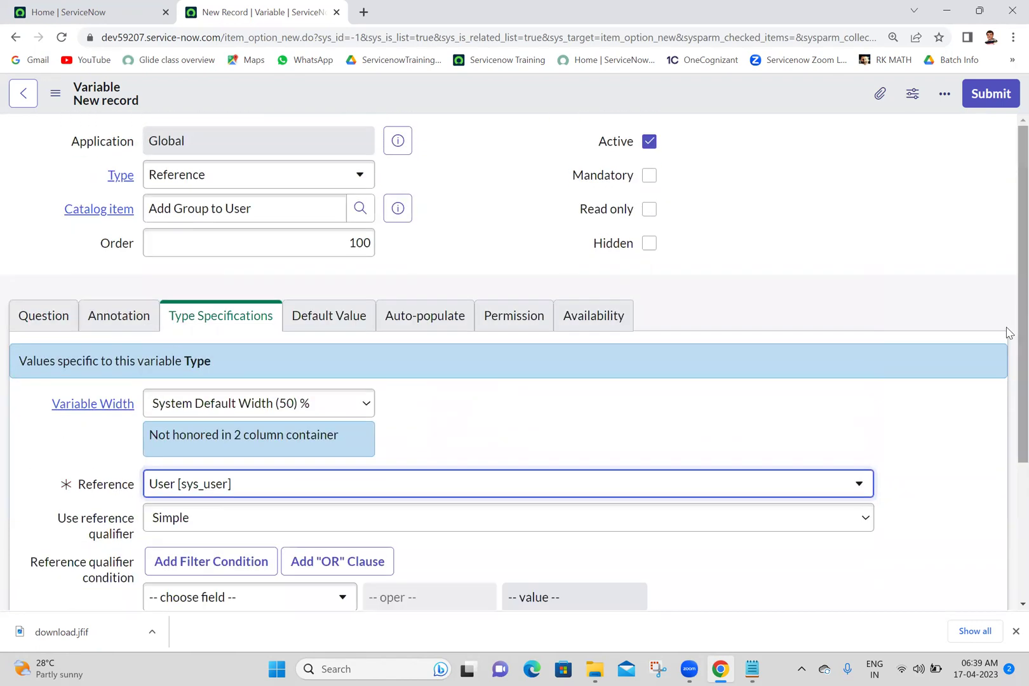
click(990, 94)
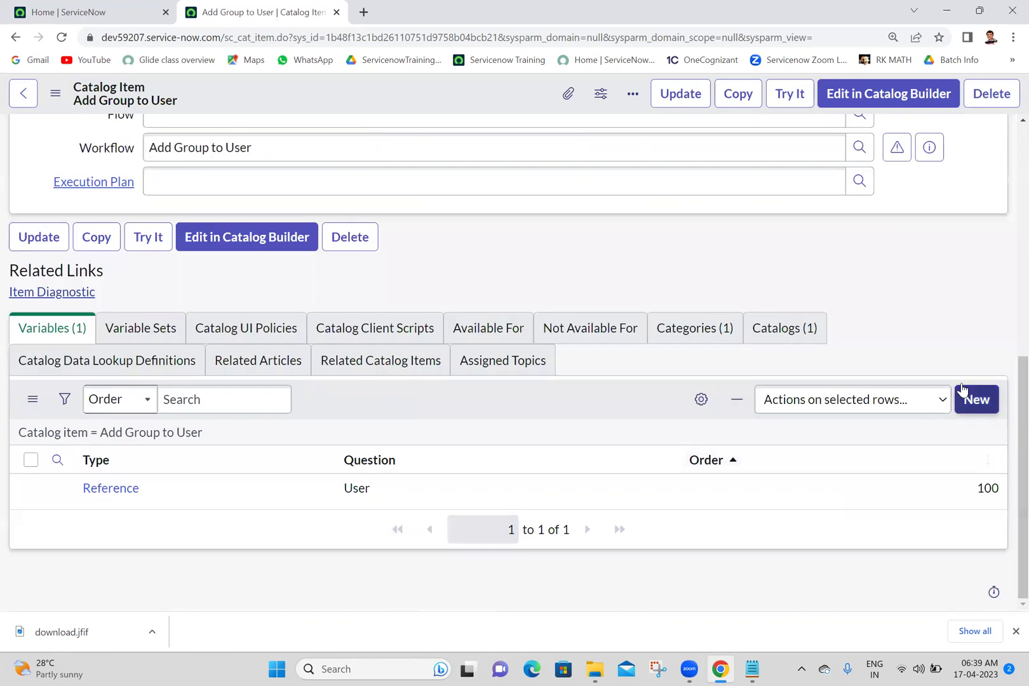
Start a second variable for the catalog item with type Reference and order 200.
click(977, 400)
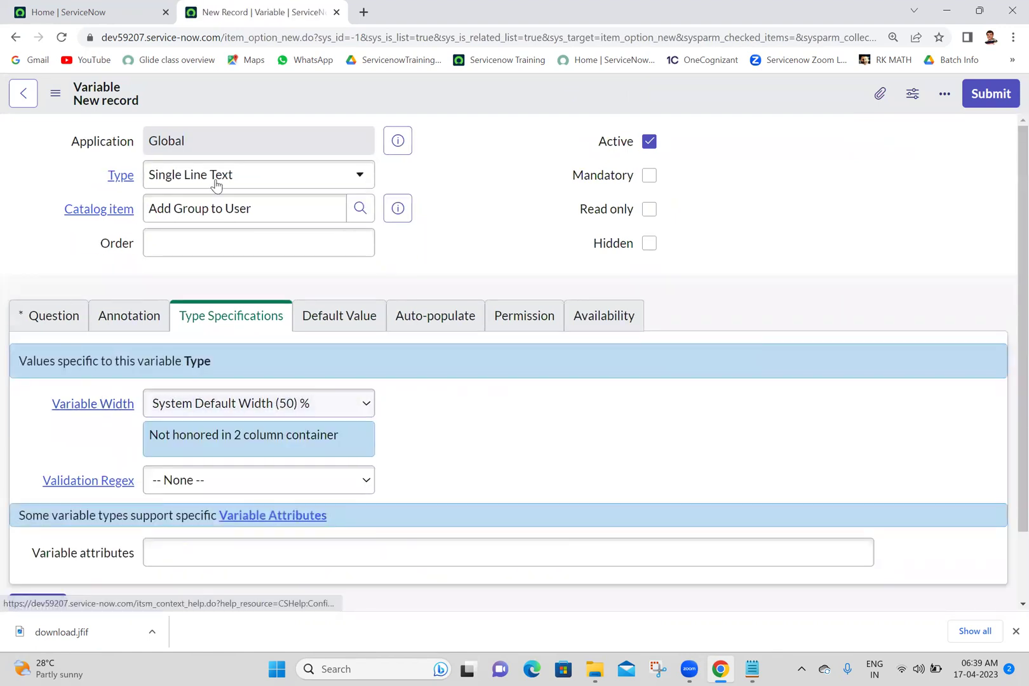
click(280, 184)
text(r)
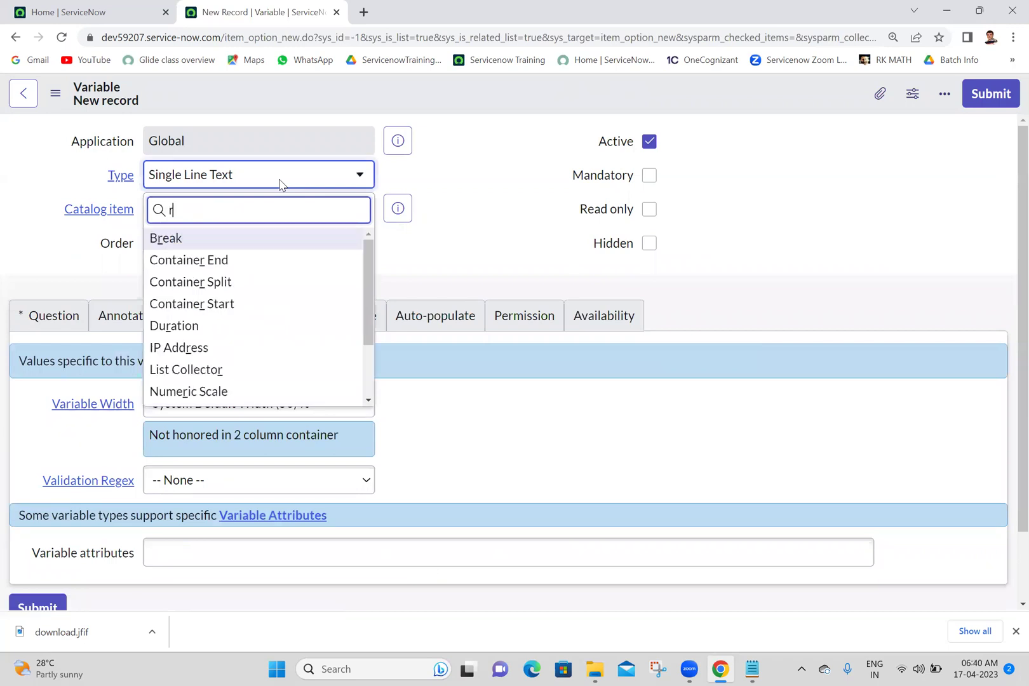
text(ef)
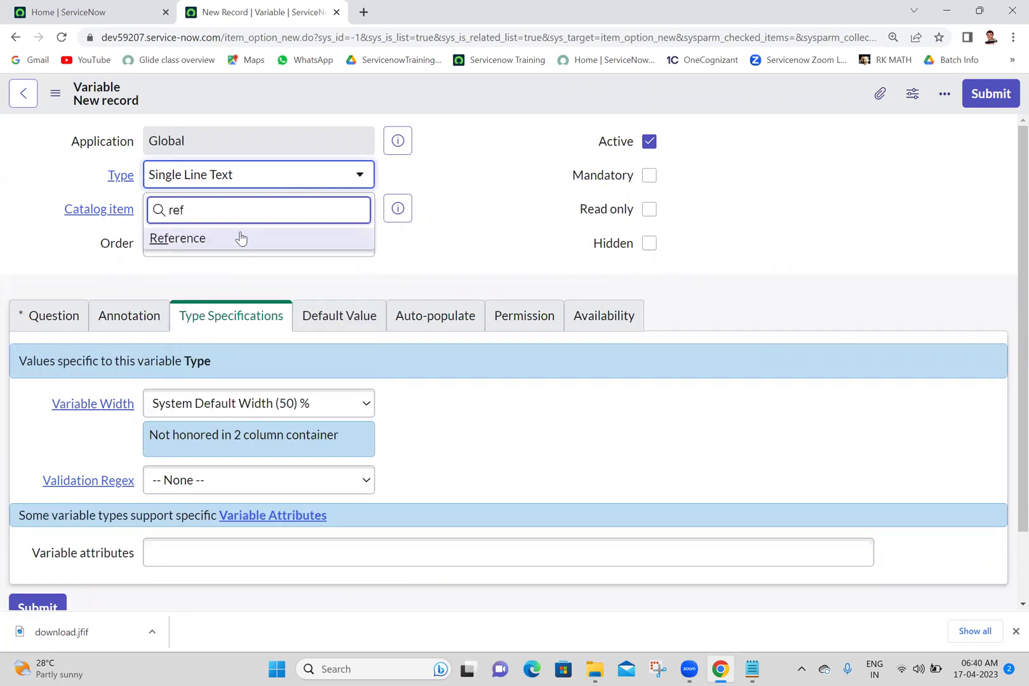
click(242, 246)
click(242, 243)
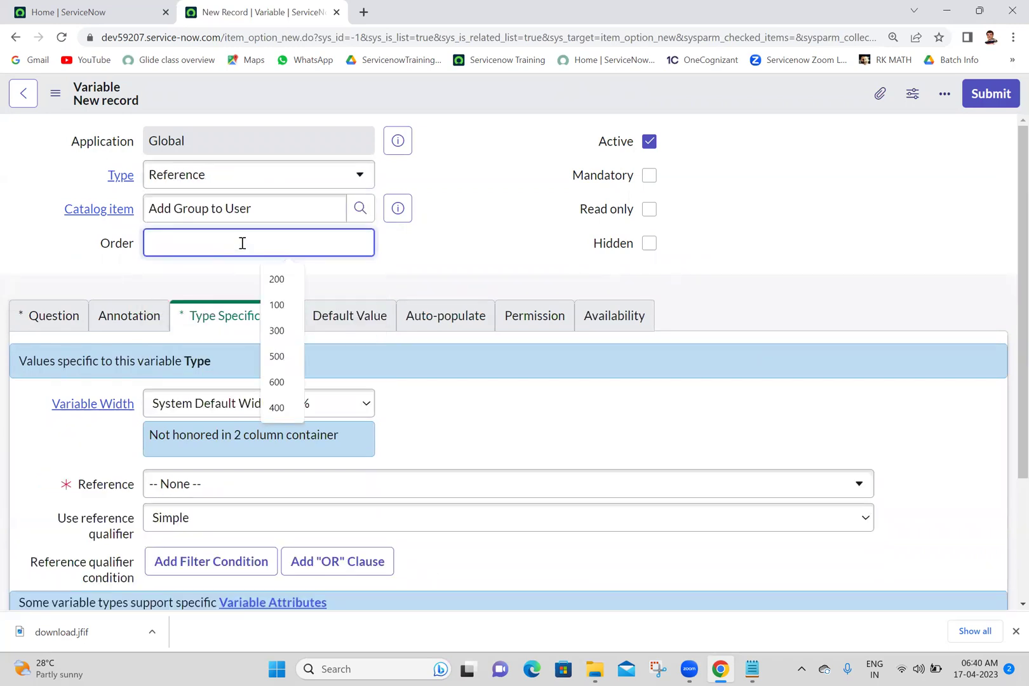
text(200)
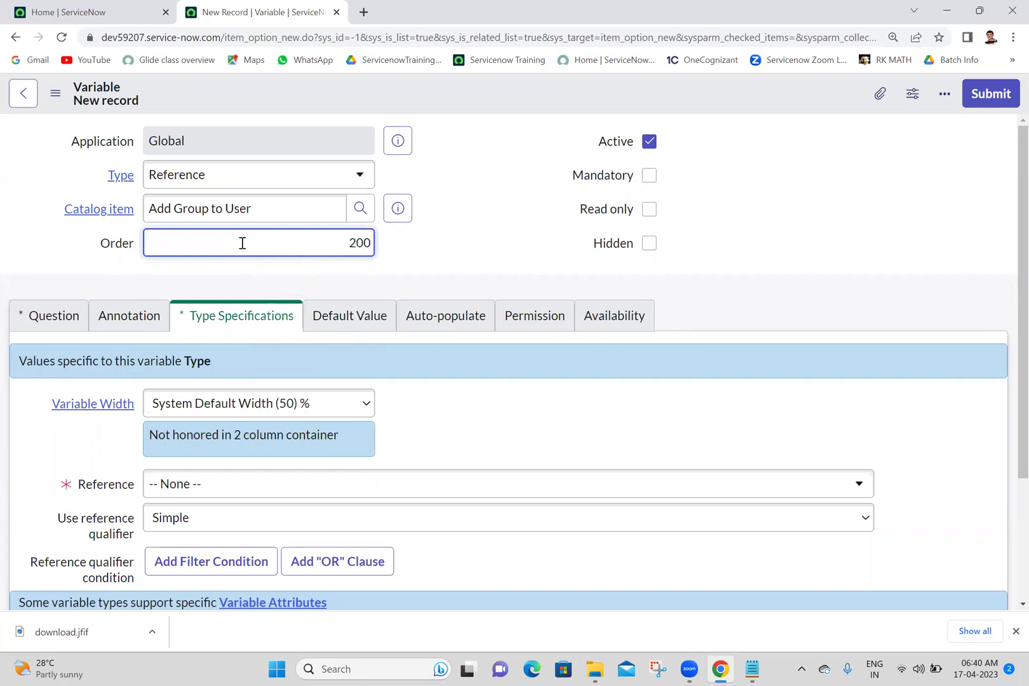
Set the second variable's reference table to Group [sys_user_group].
click(180, 486)
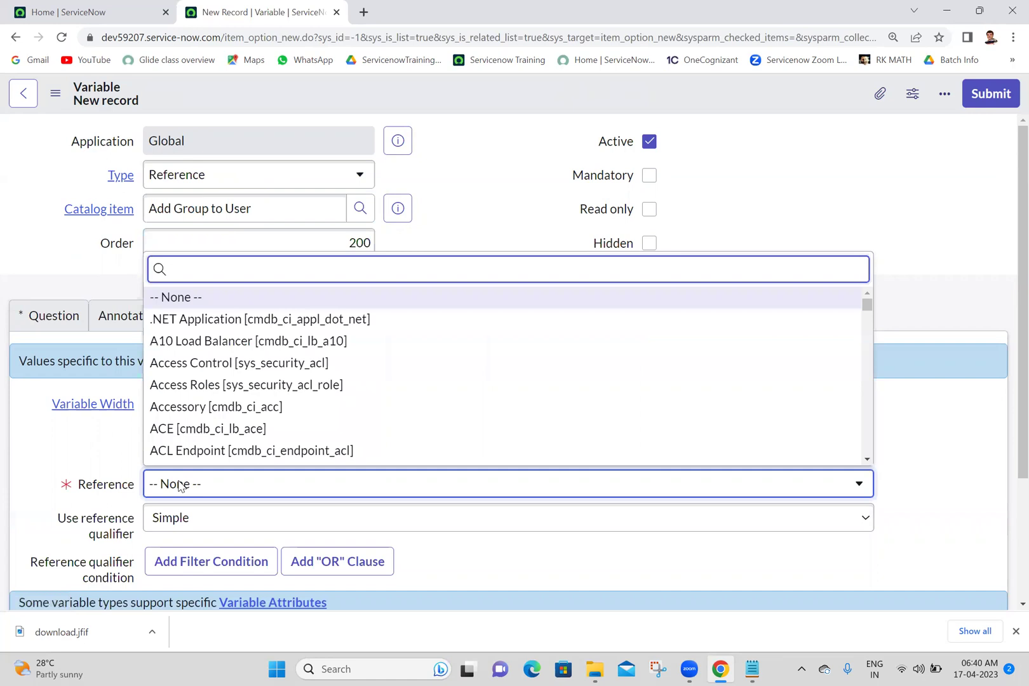
text(sys_user_gro)
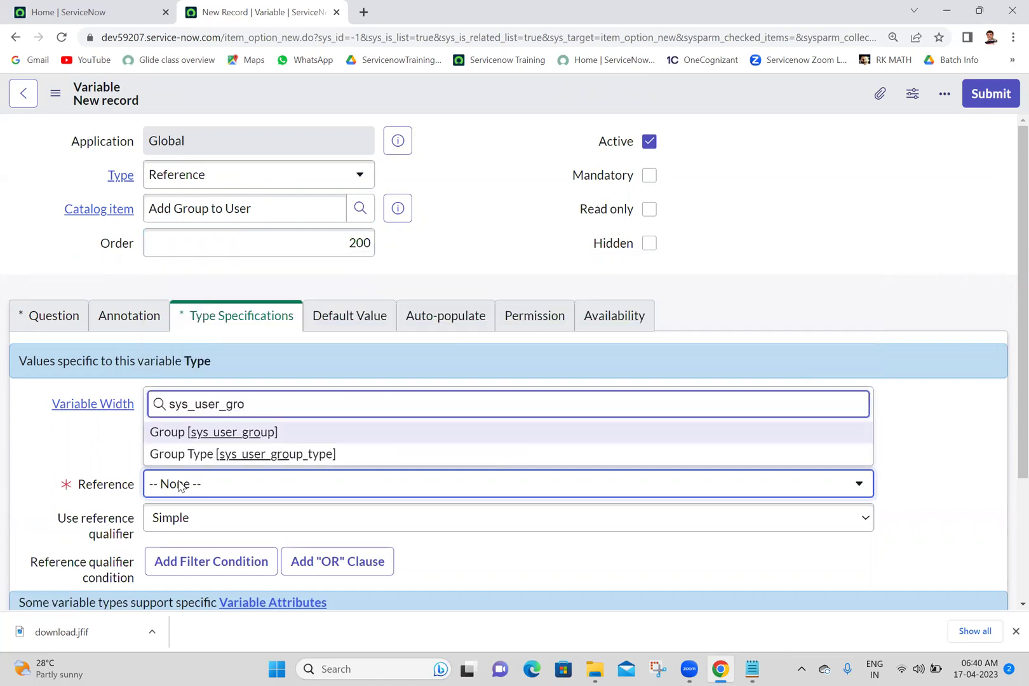
click(220, 433)
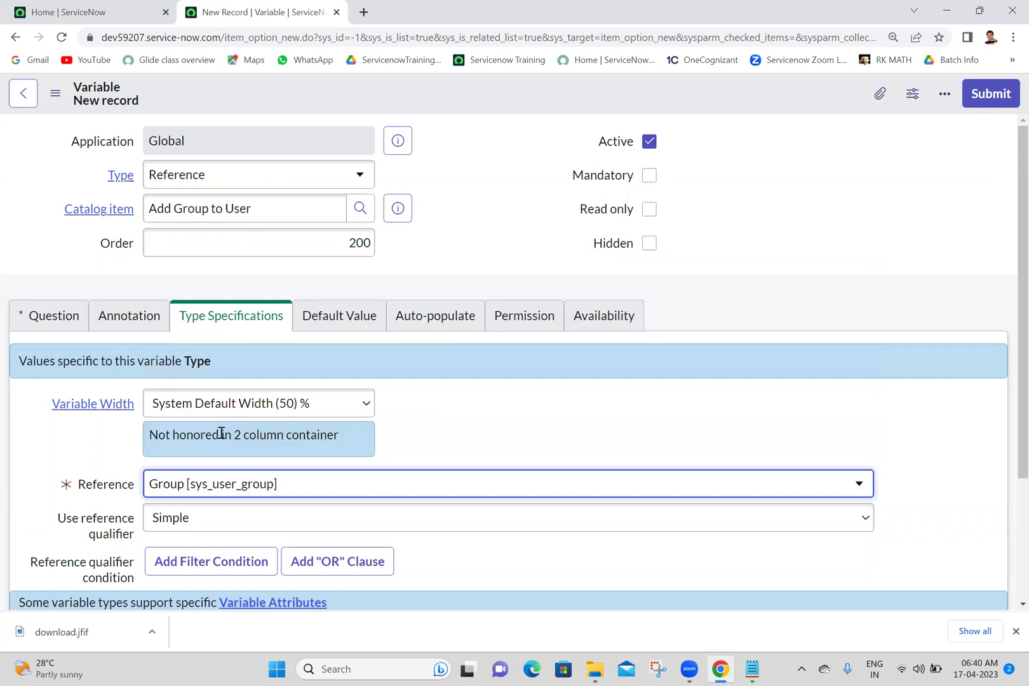
Enter "Group" as the second variable's question, let its name fill in from it, and submit the variable.
click(40, 325)
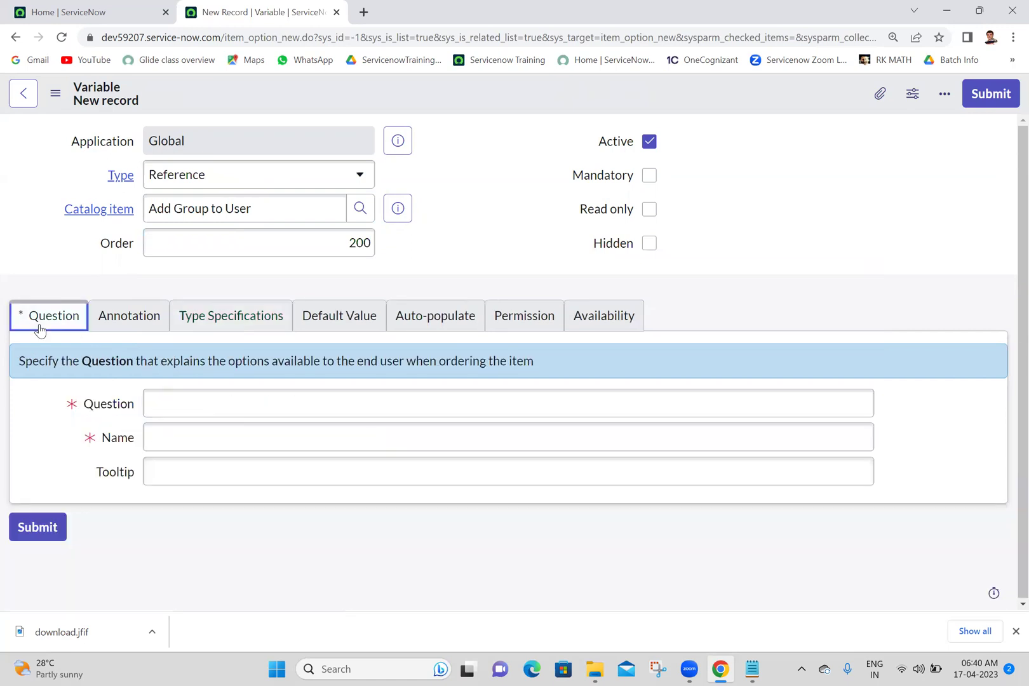
click(191, 405)
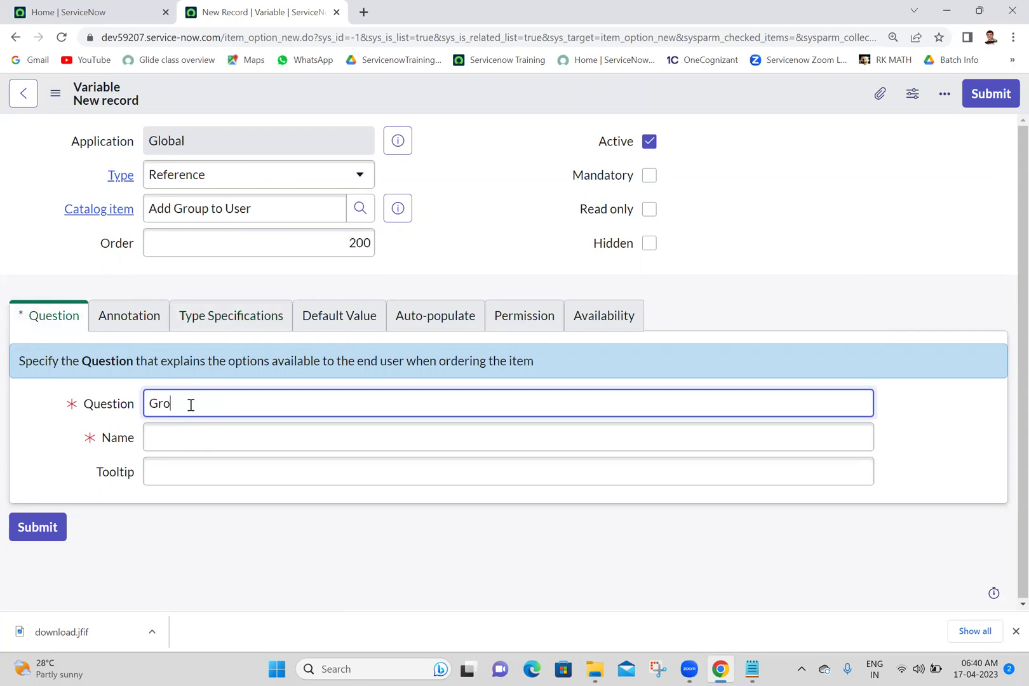
click(865, 198)
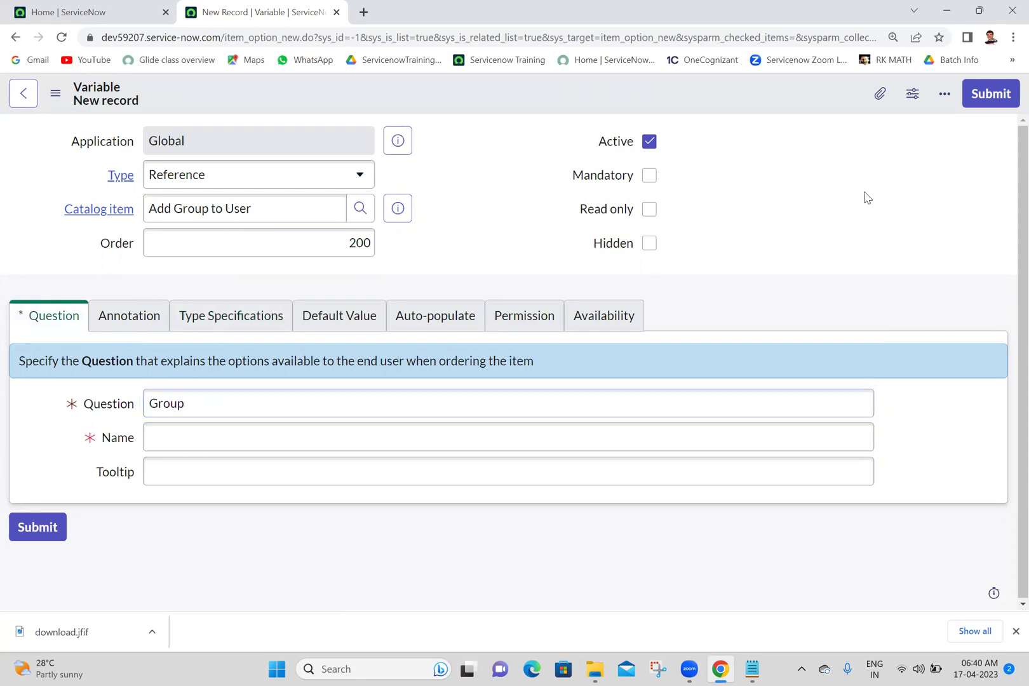
click(993, 102)
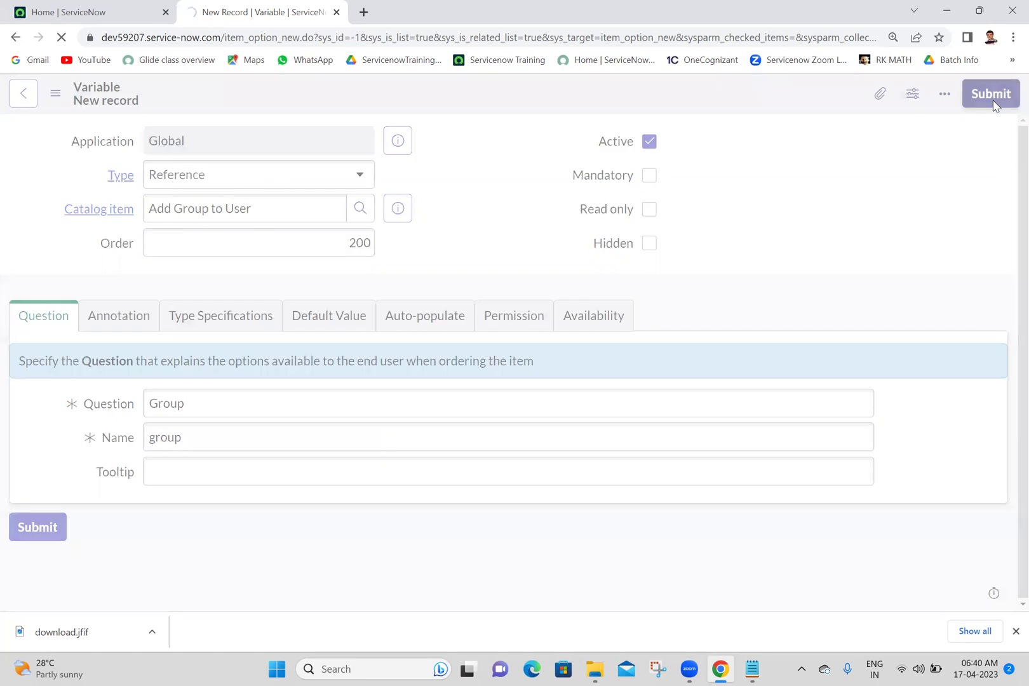
Search the web for "user groups images" in a new browser tab.
click(364, 12)
click(365, 36)
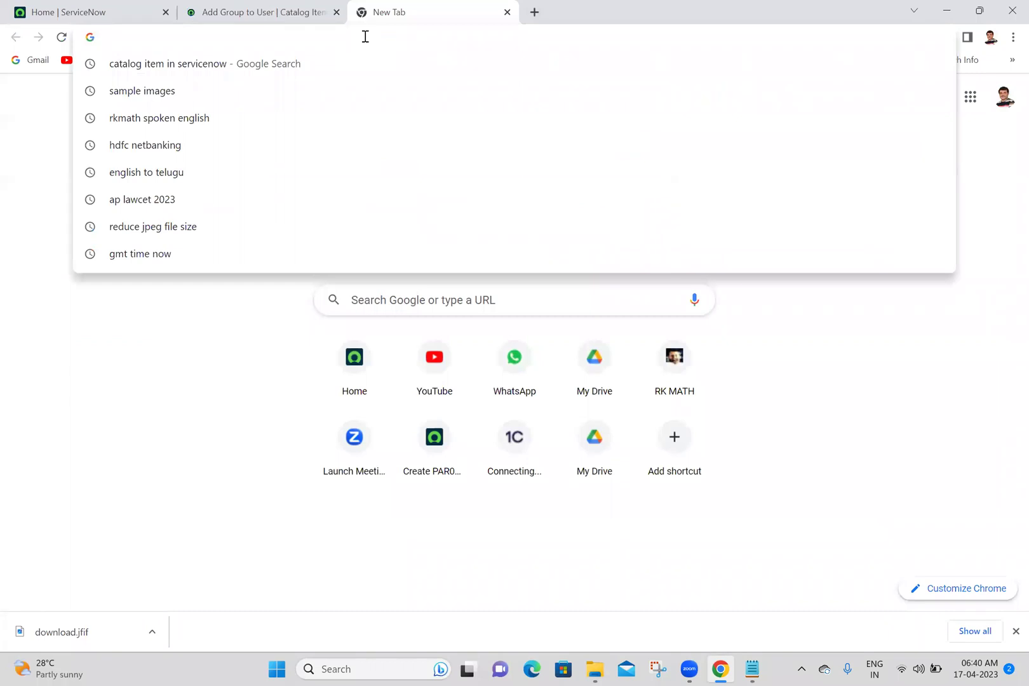
text(user groups)
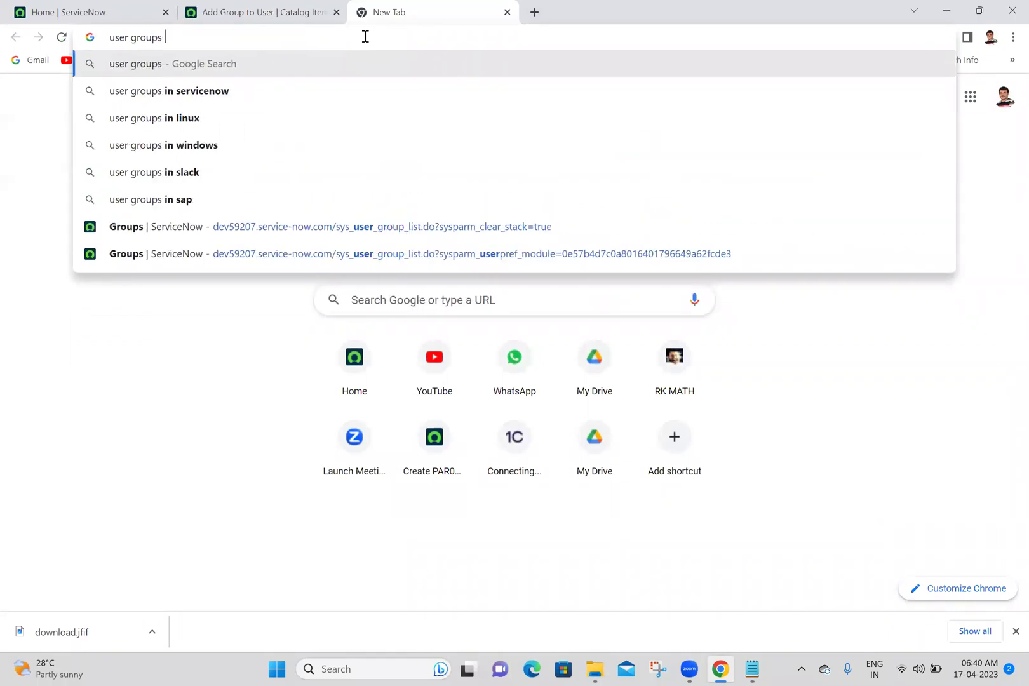
text( images)
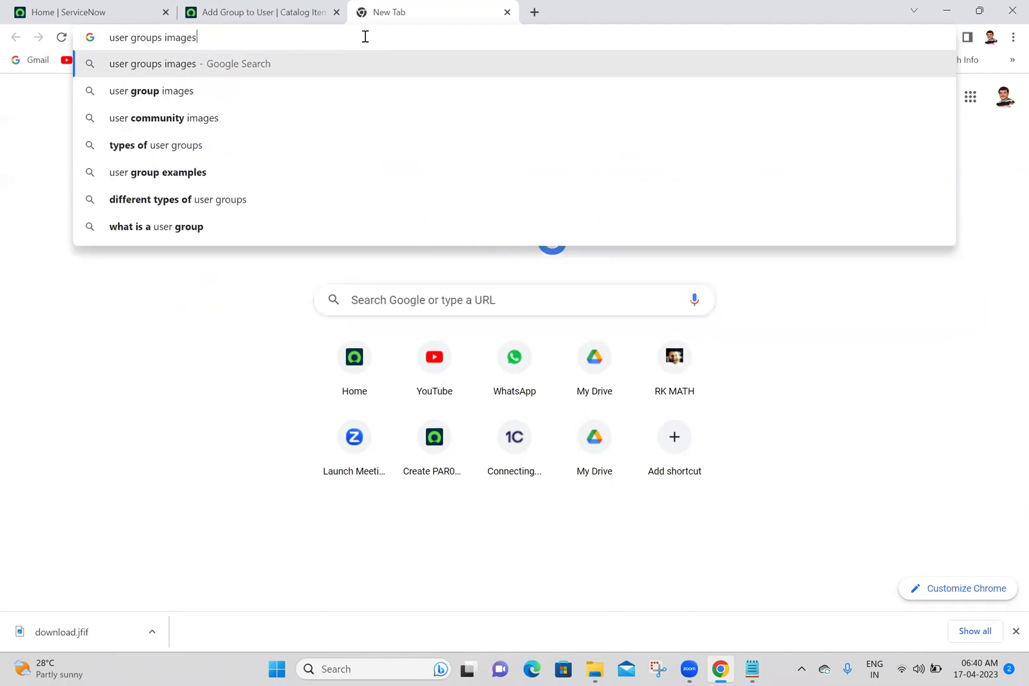
key(Return)
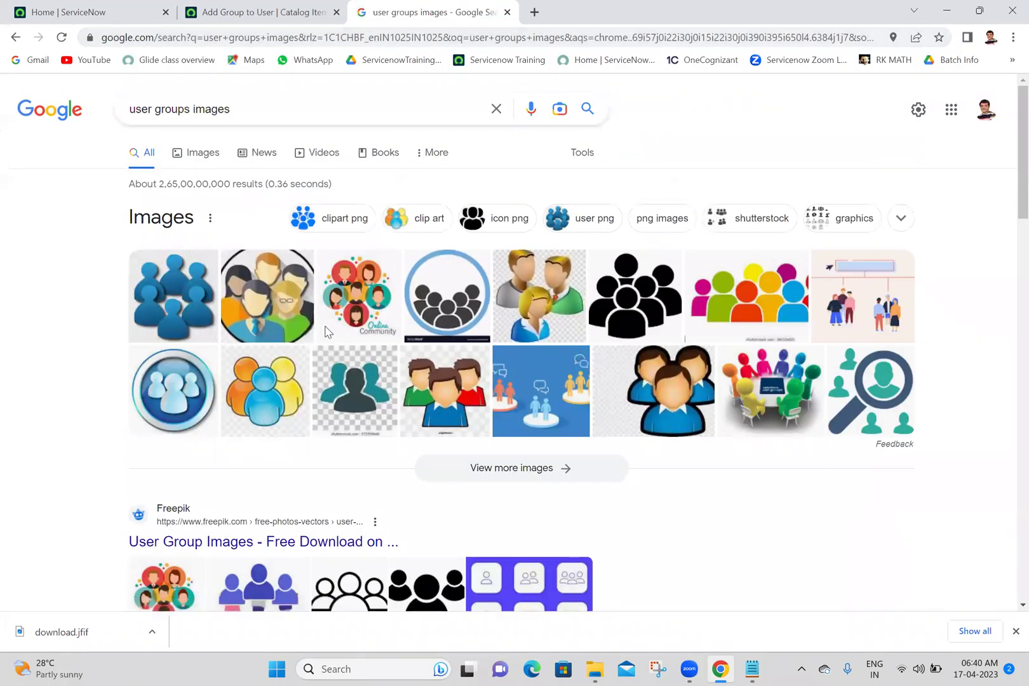
Save the black people icon in a blue circle to Downloads as download (1).png and check it in the image viewer.
right_click(446, 287)
click(483, 312)
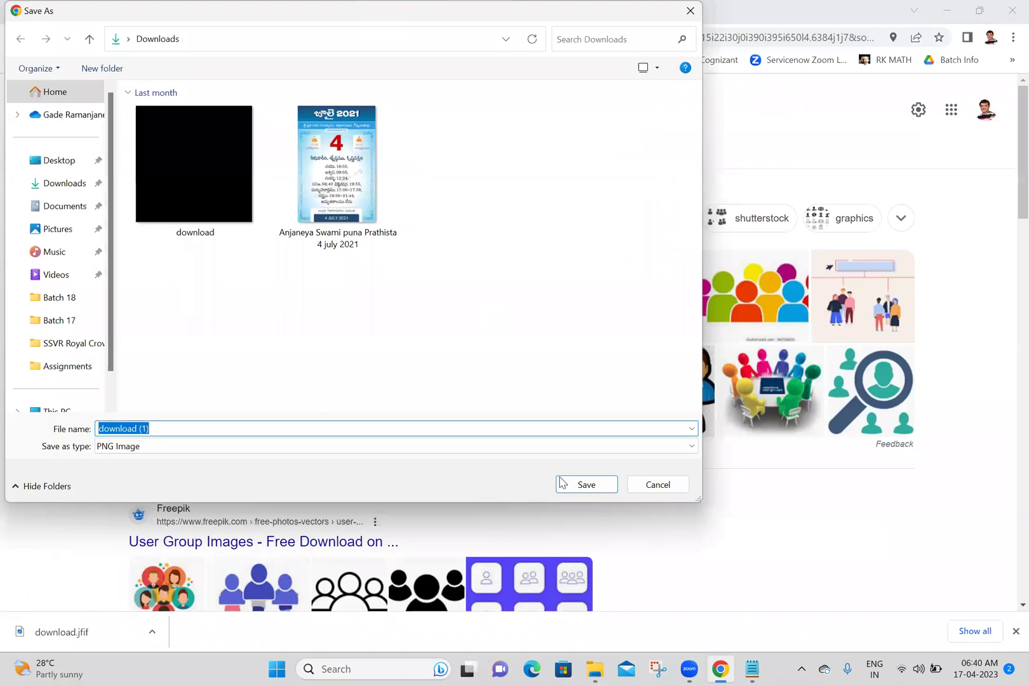
click(585, 485)
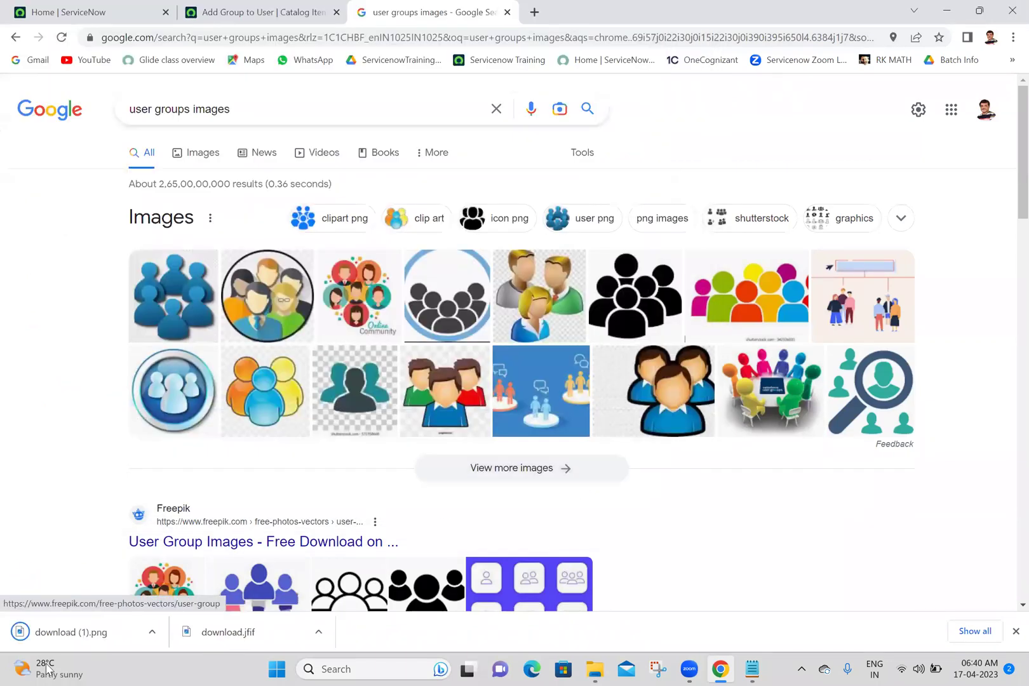
click(75, 634)
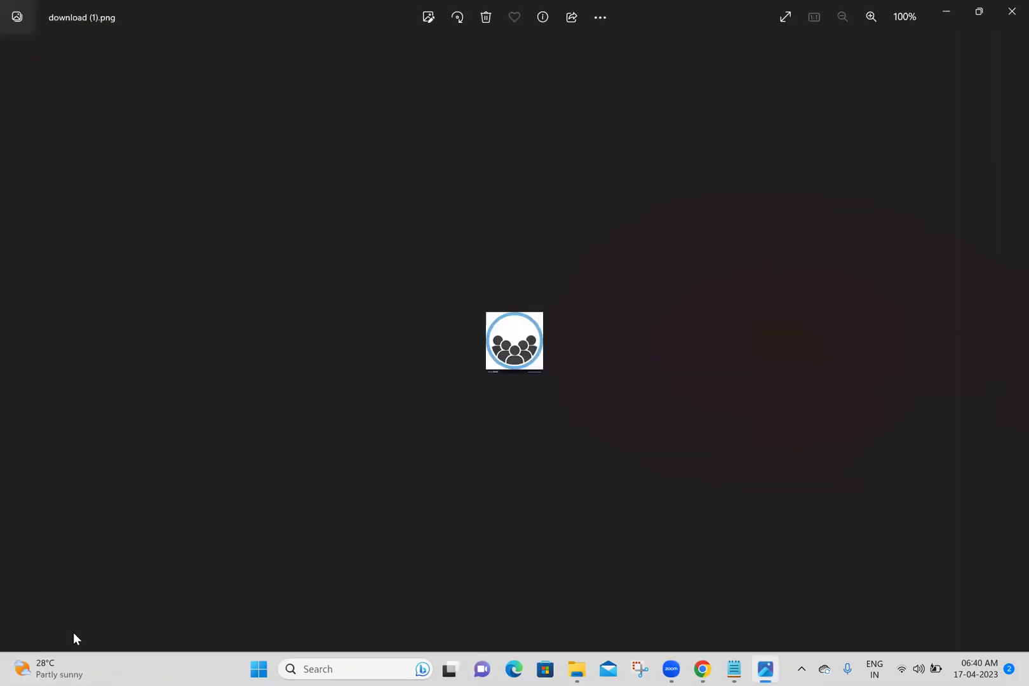
click(1010, 14)
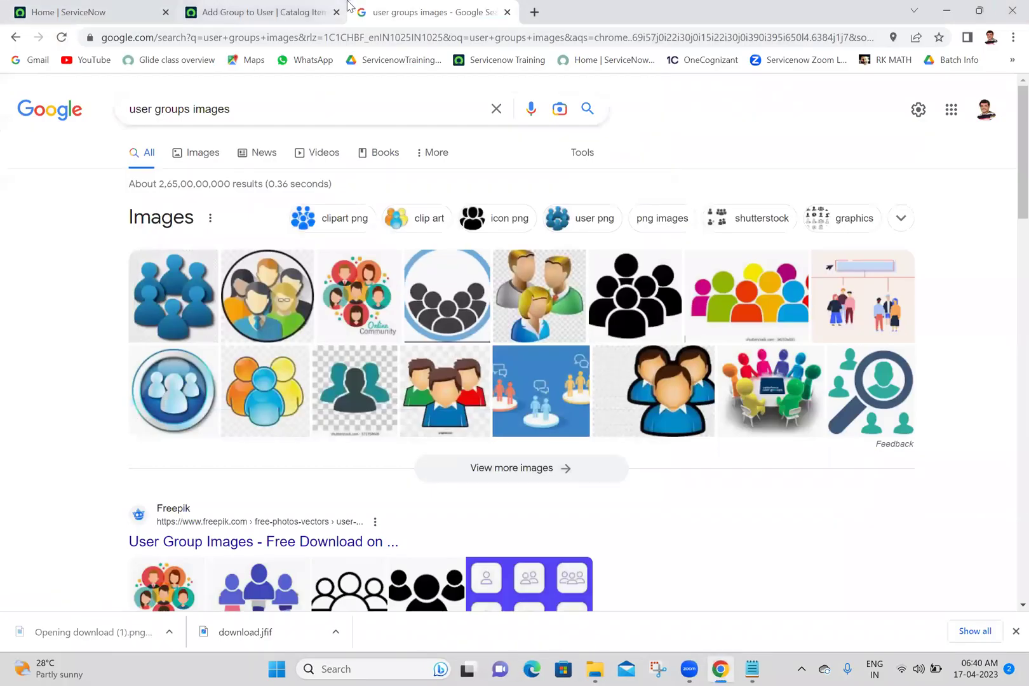
Upload download (1).png as the picture of the Add Group to User catalog item and close the image search.
click(205, 6)
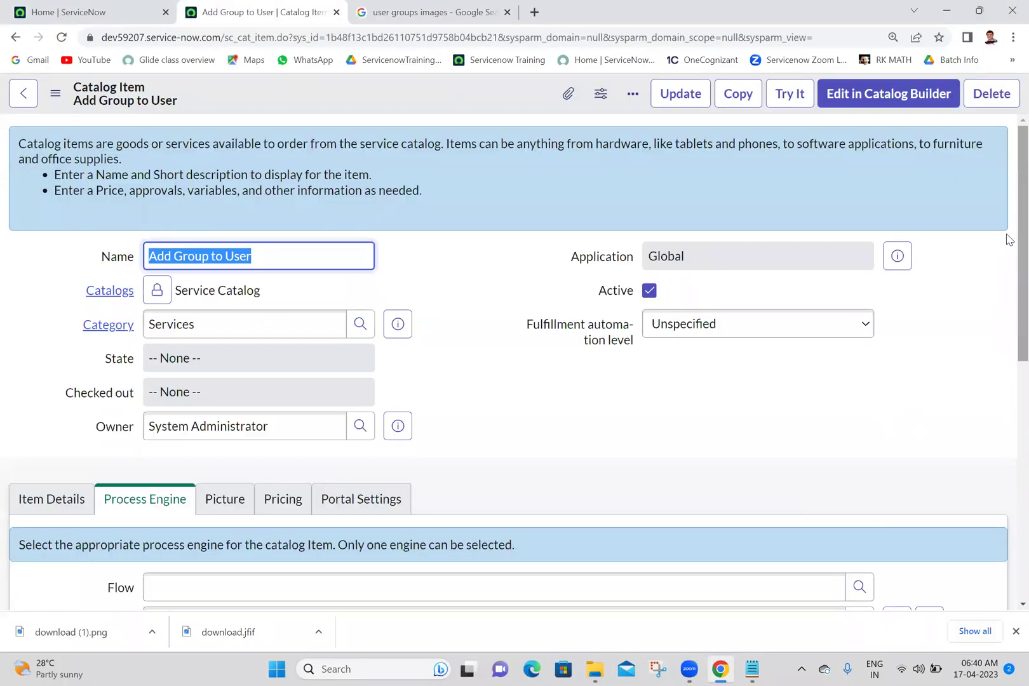
scroll(1007, 237, down, 4)
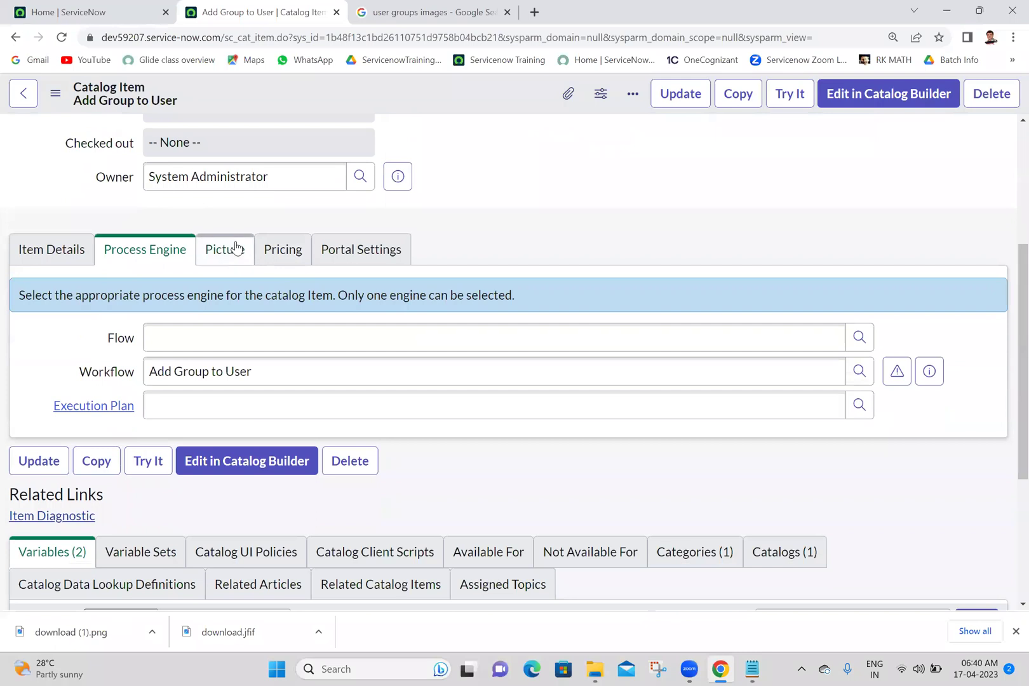
click(232, 249)
click(178, 374)
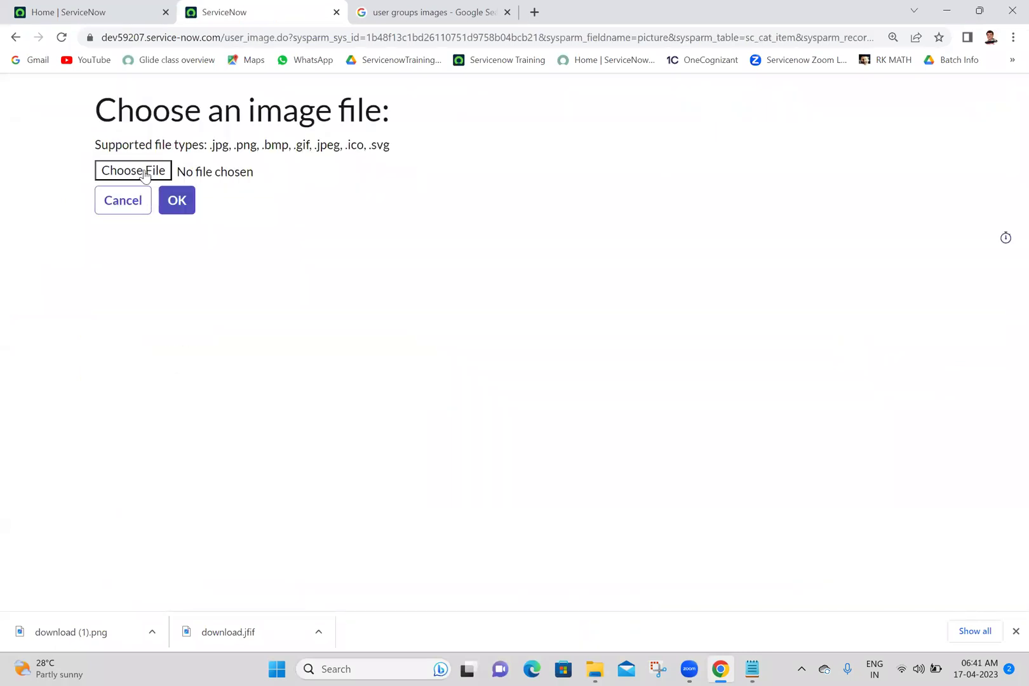
click(145, 180)
double_click(204, 191)
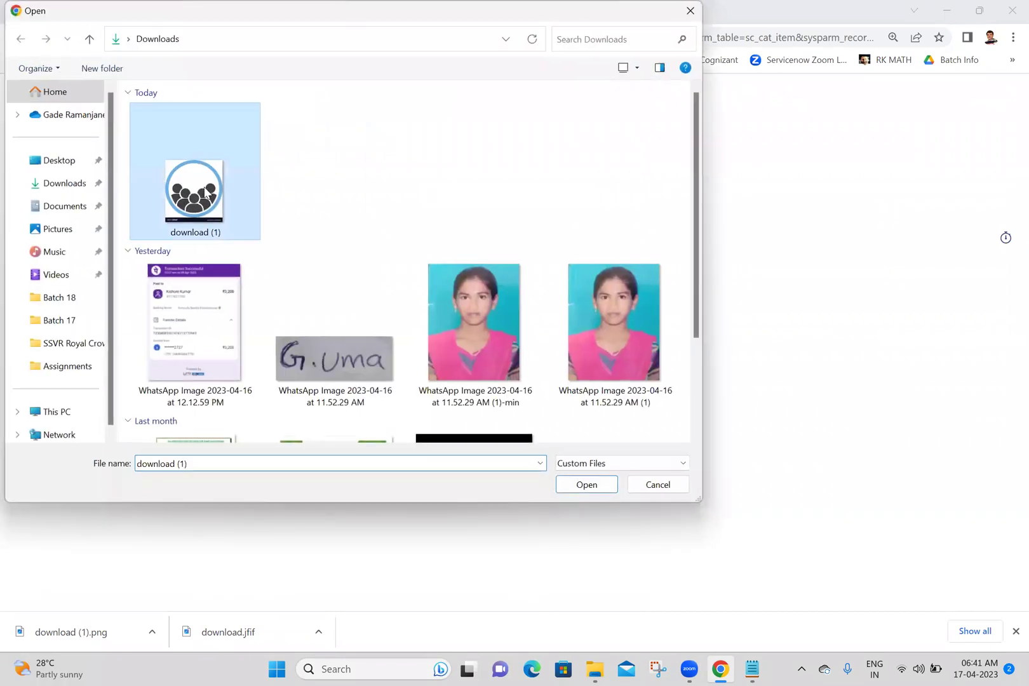
click(177, 200)
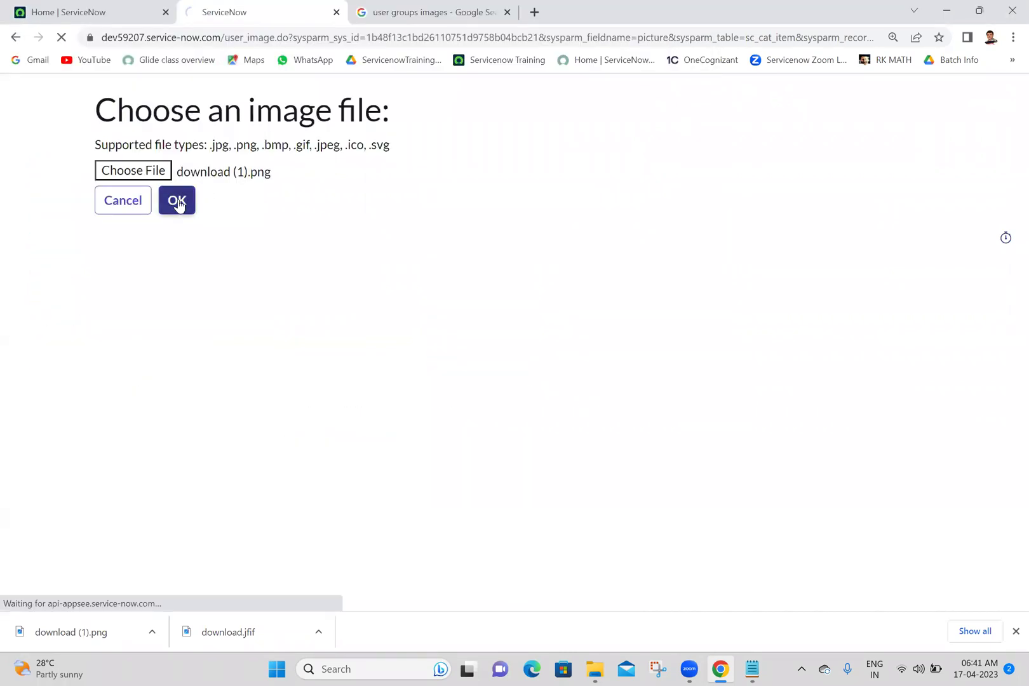
click(507, 12)
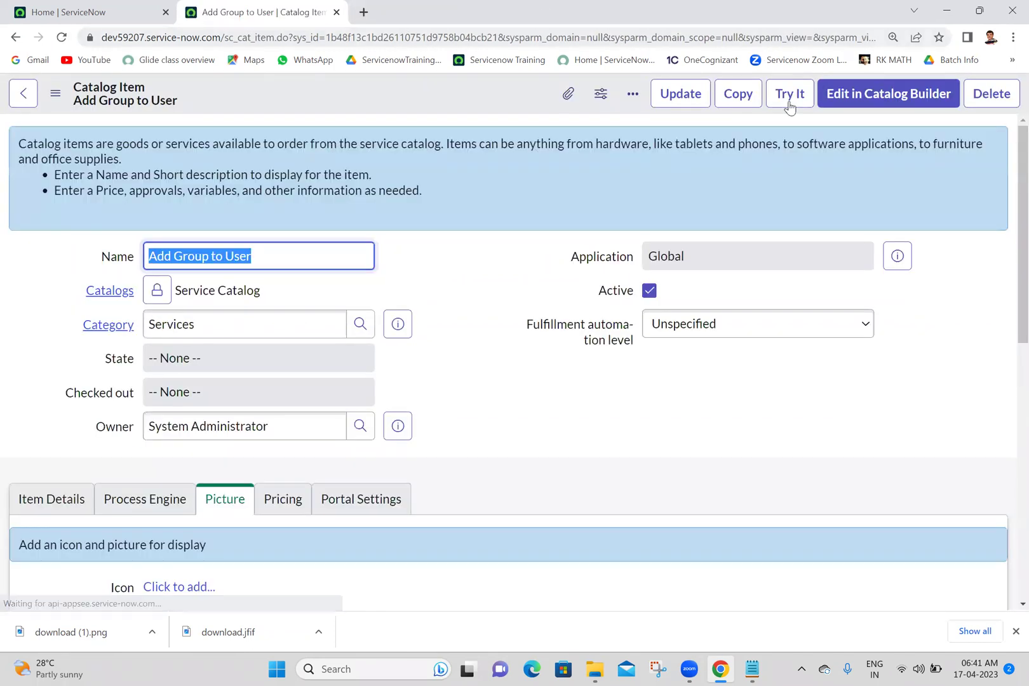
Open the Add Group to User item's order form with Try It to check its picture and variables.
click(790, 95)
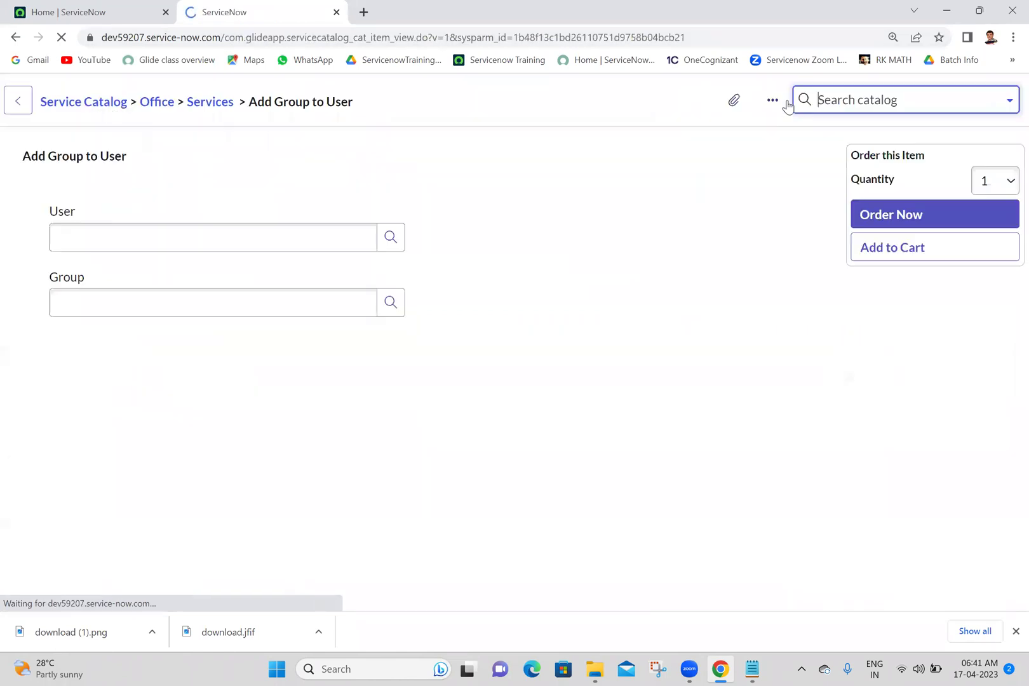
click(117, 333)
key(Tab)
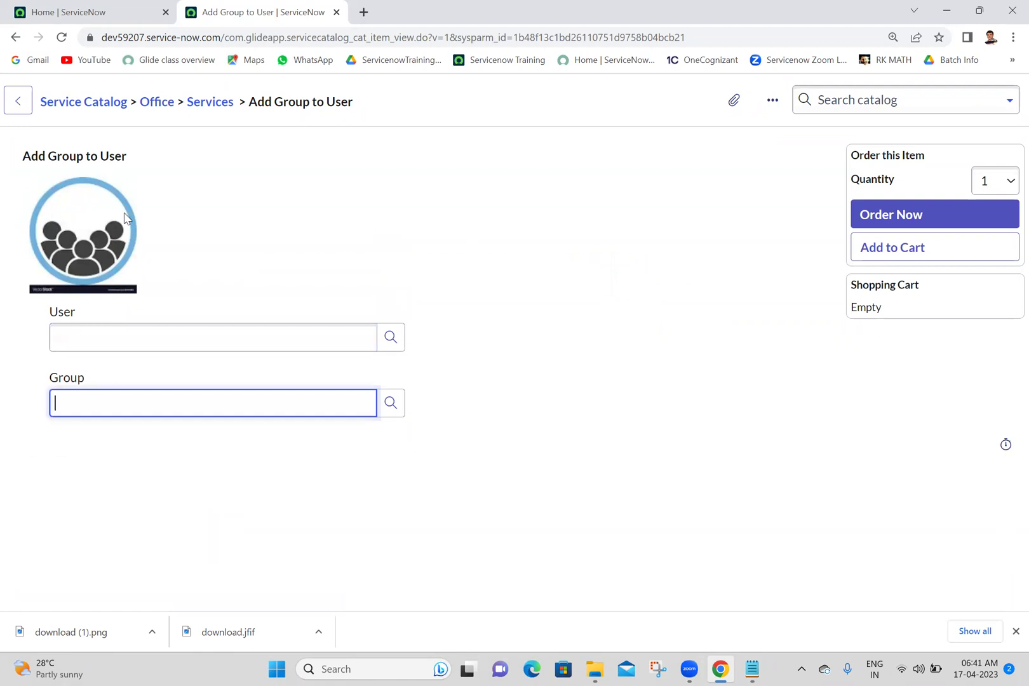
click(682, 353)
Fill in the order form with the test user's name as User and "my first group" as Group.
click(299, 349)
click(326, 341)
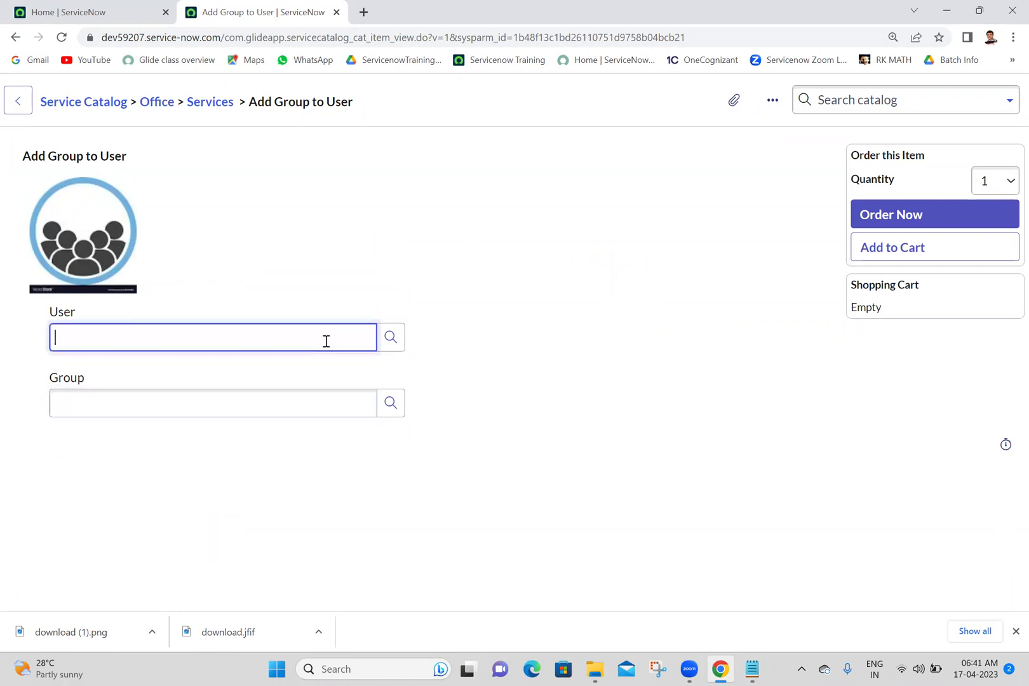
text(anji)
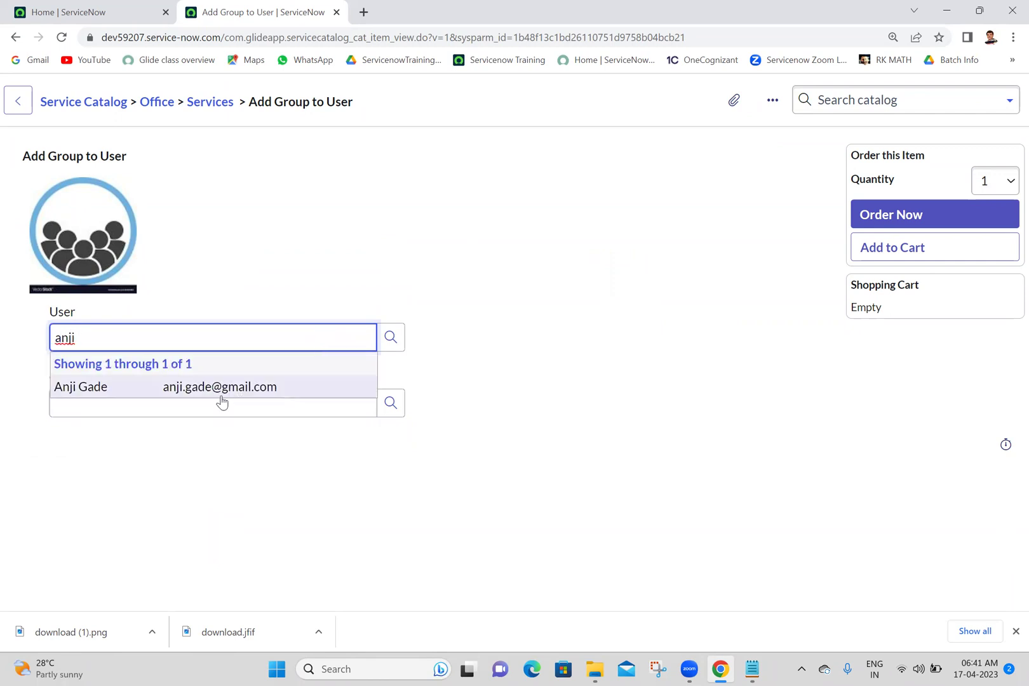
click(213, 395)
click(213, 394)
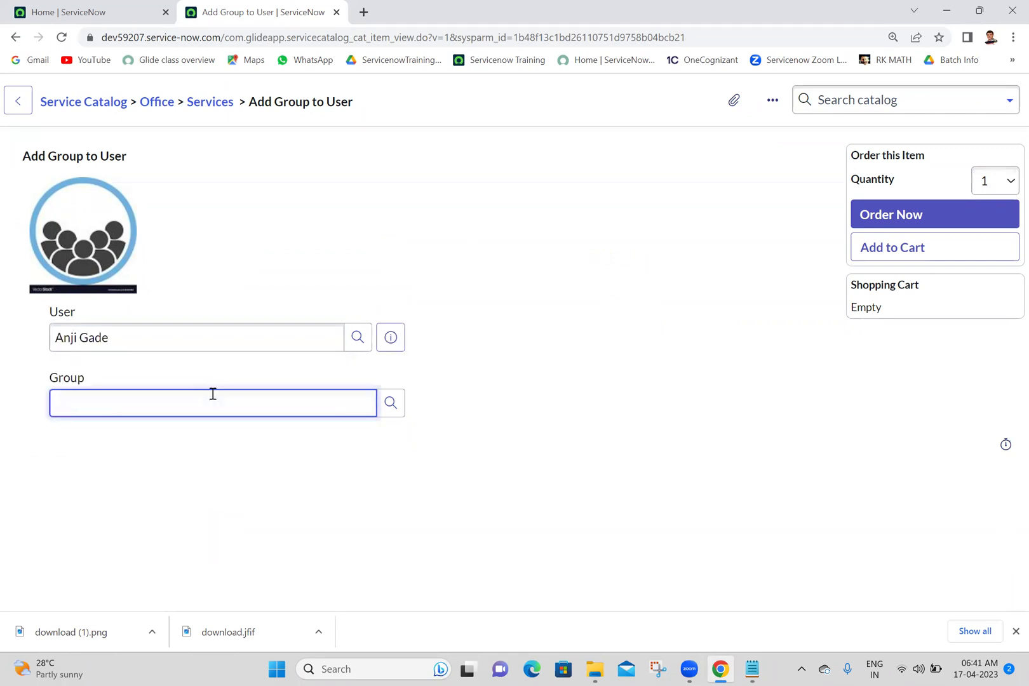
text(my)
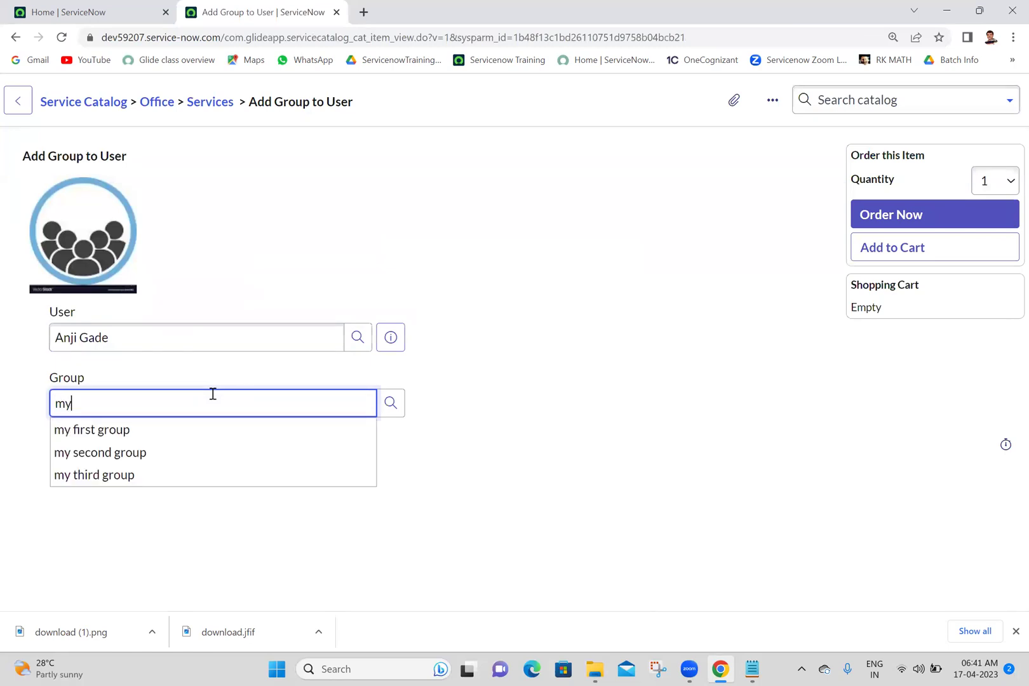
click(111, 429)
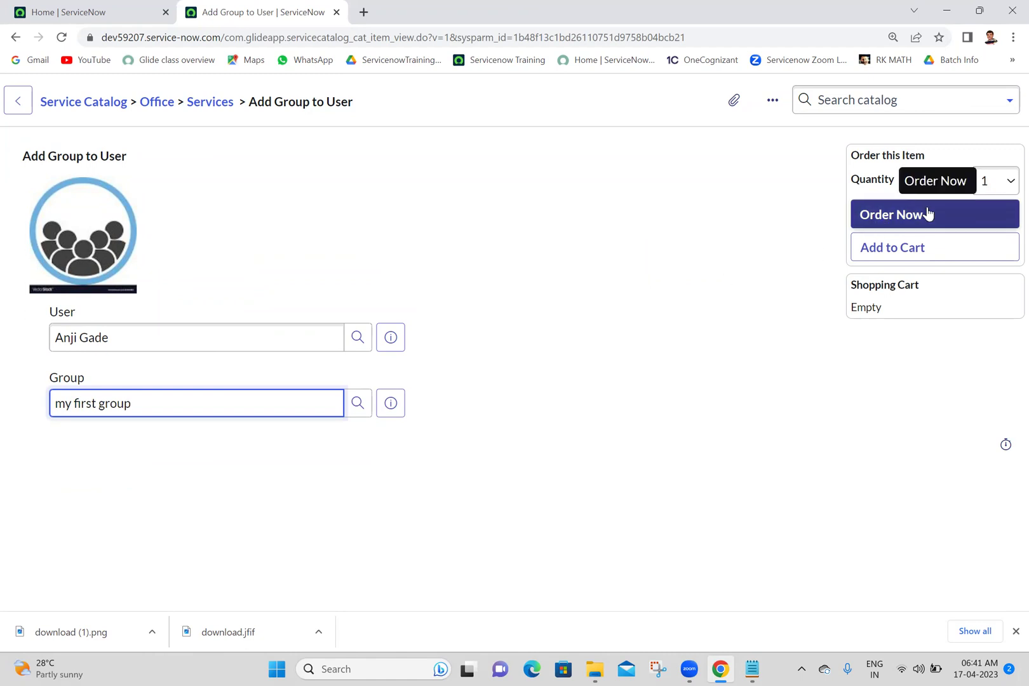
click(437, 249)
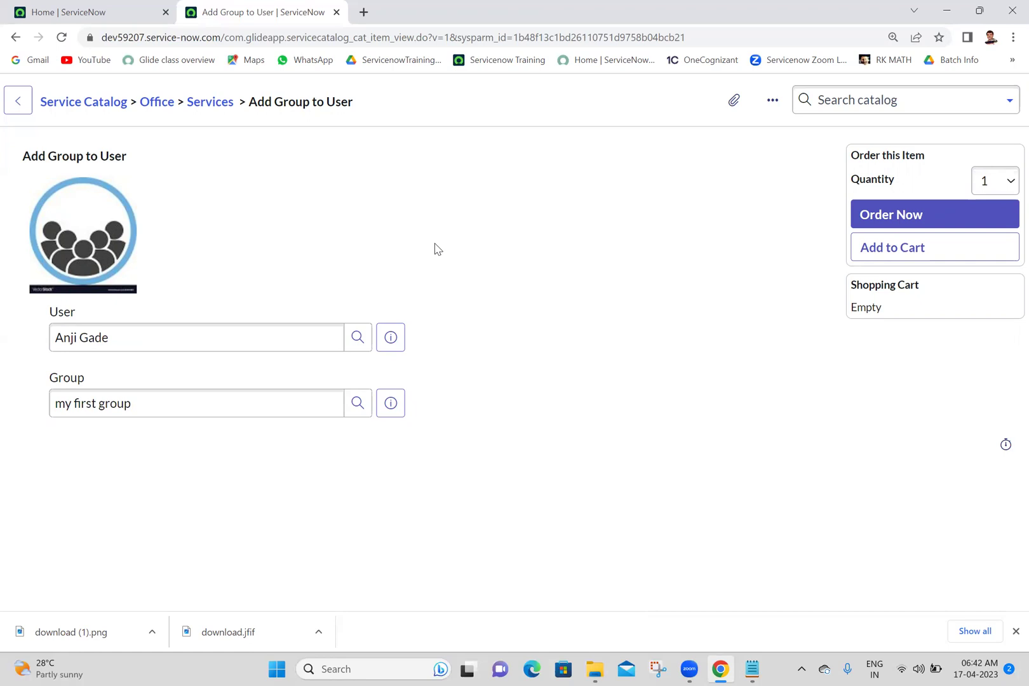
Open the Maintain Items list in a new browser tab and sort the catalog items by Updated, newest first.
click(95, 12)
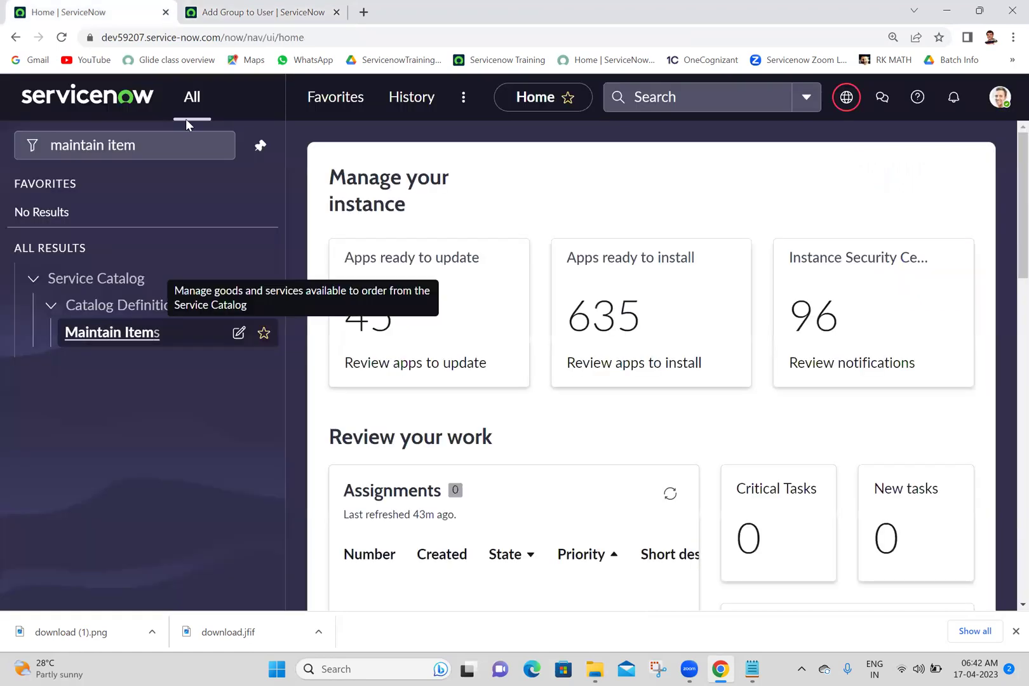
middle_click(145, 337)
click(344, 6)
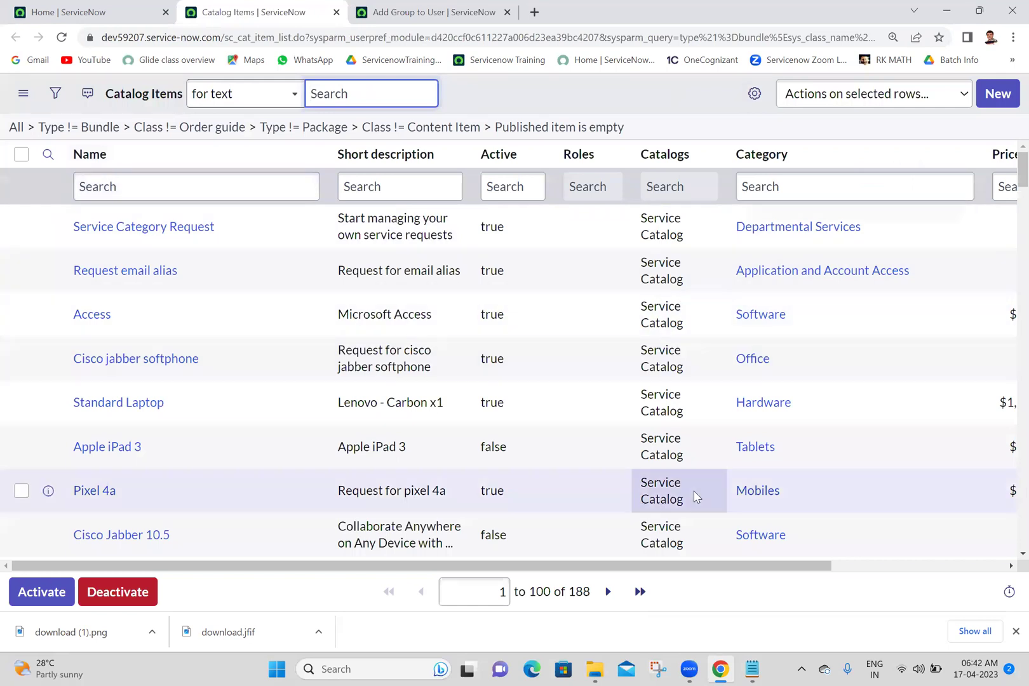
drag(640, 567, 814, 567)
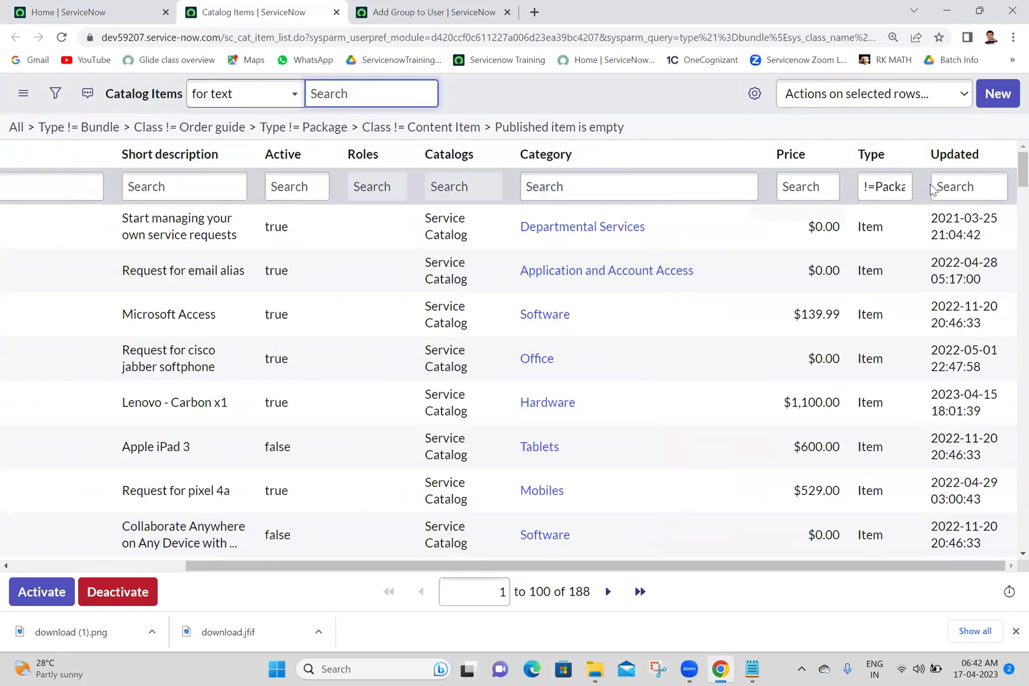
right_click(945, 163)
click(875, 191)
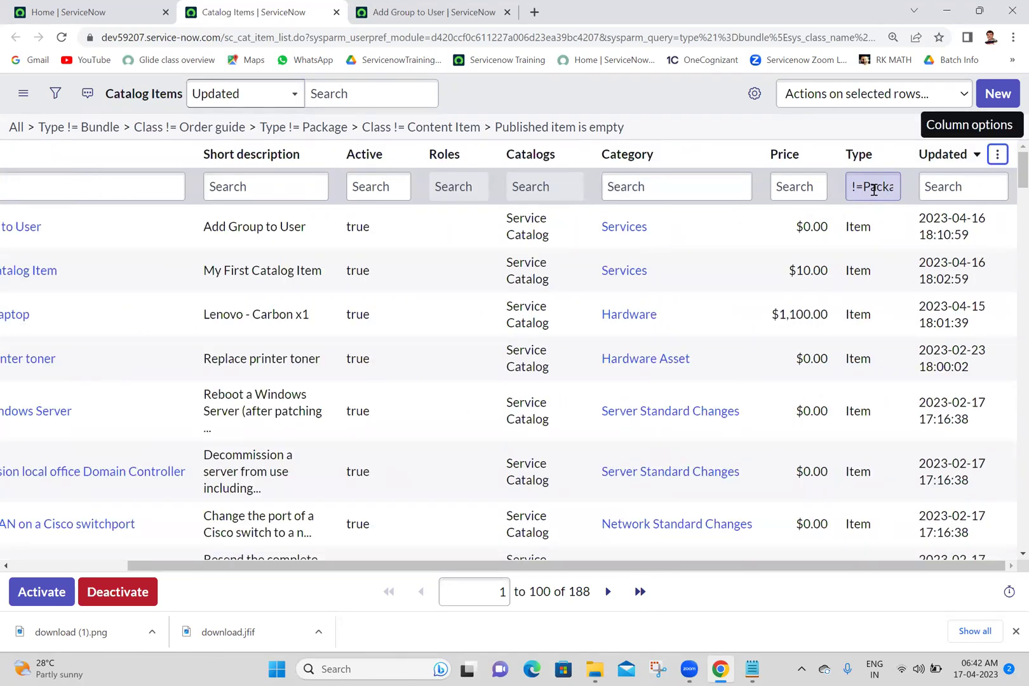
click(108, 565)
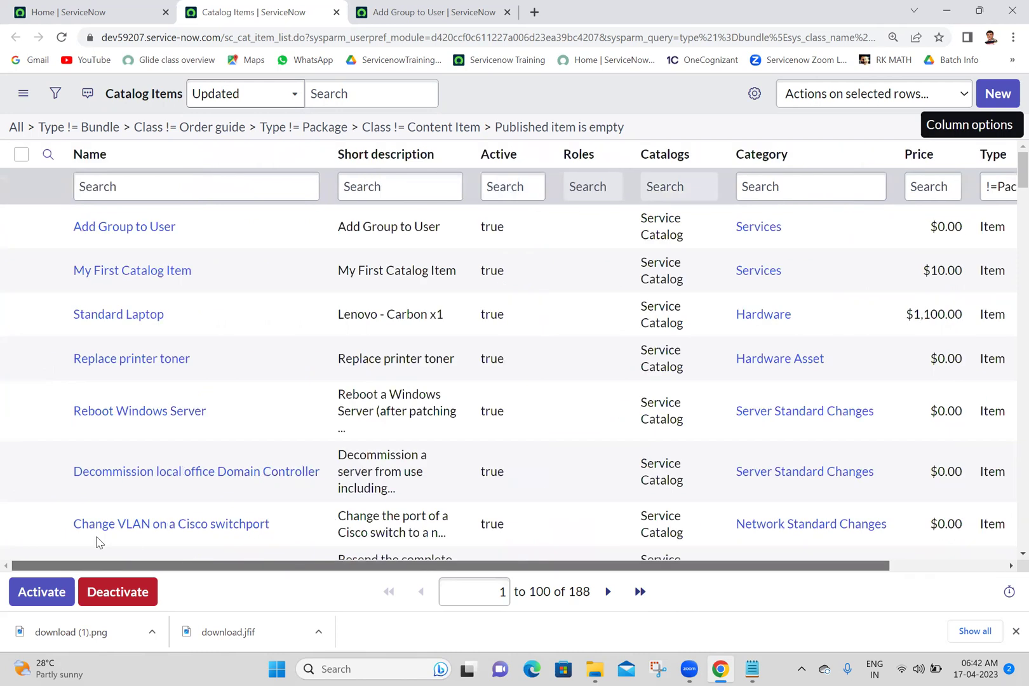
Open the Add Group to User catalog item in its own browser tab and its User variable in another.
middle_click(164, 236)
click(510, 5)
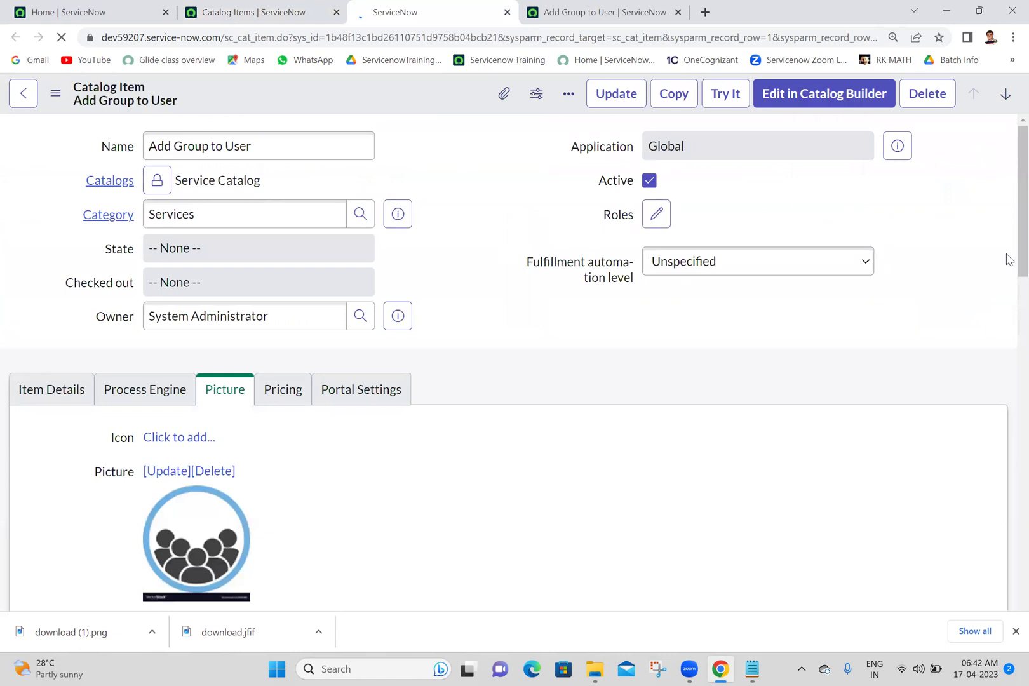
scroll(1009, 259, down, 6)
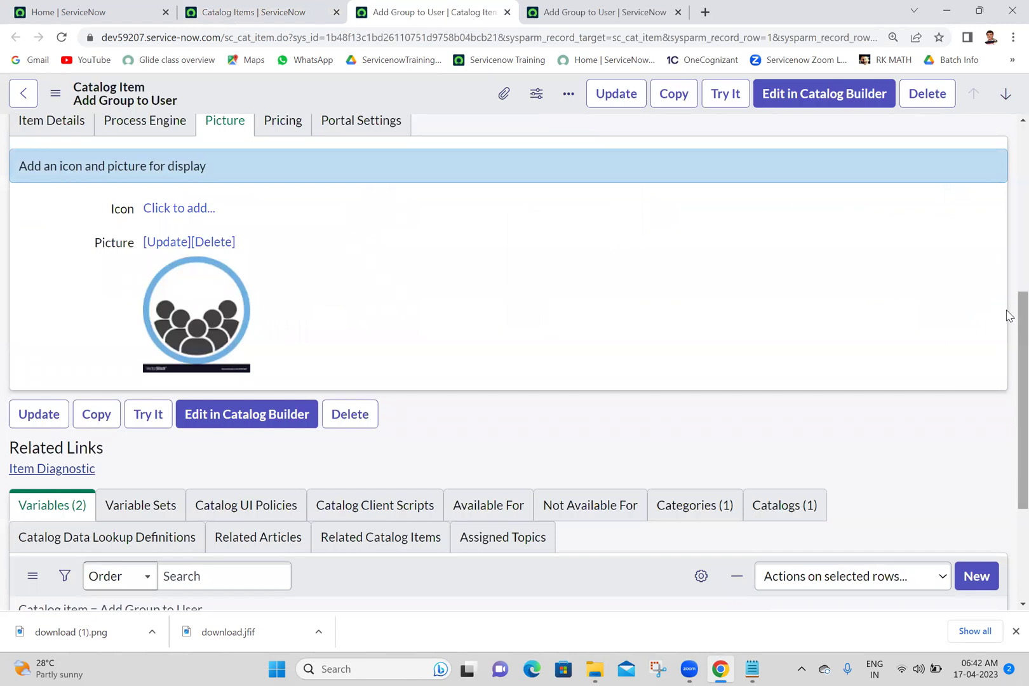
scroll(1009, 330, down, 3)
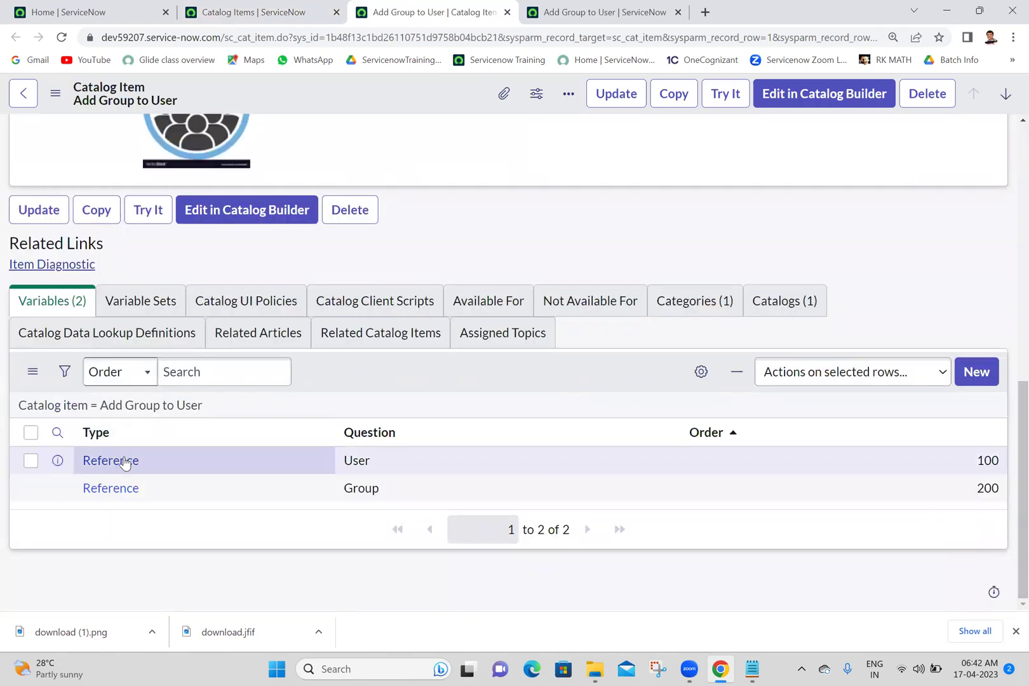
middle_click(122, 466)
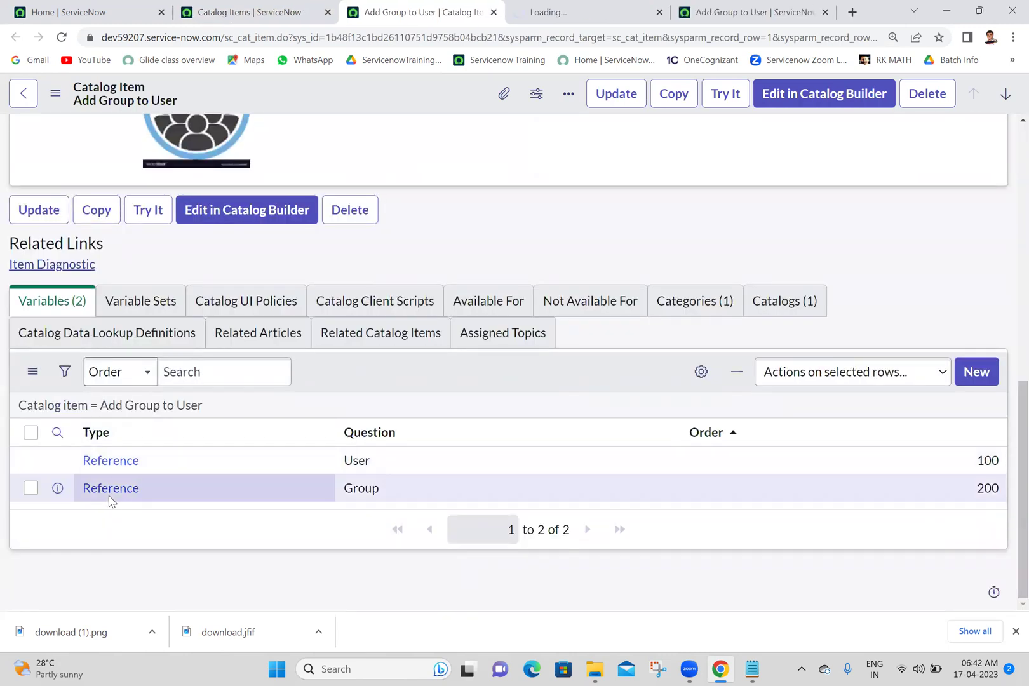
Open the Group variable in its own browser tab, then make the User variable mandatory and save it.
middle_click(110, 494)
click(499, 14)
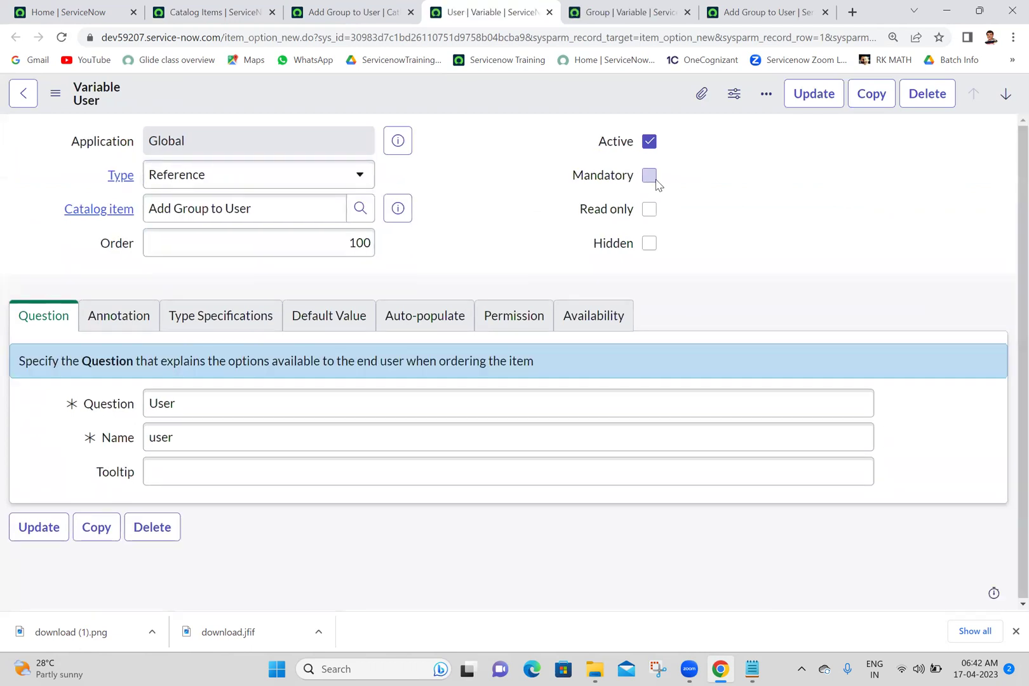
click(656, 181)
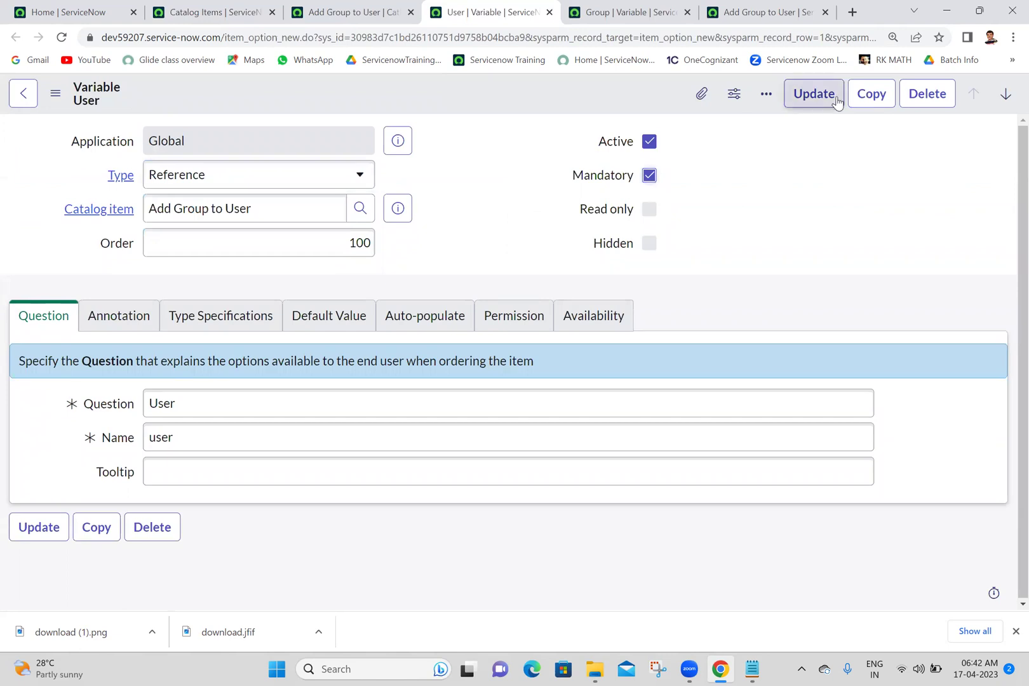
click(815, 102)
Make the Group variable mandatory and save it.
click(659, 8)
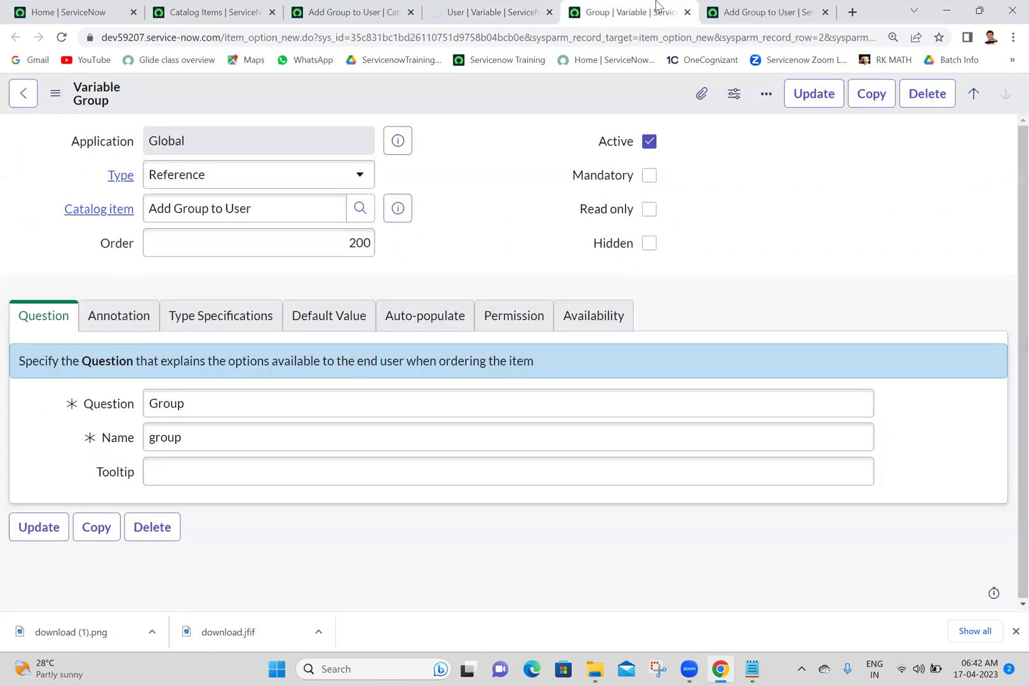
click(649, 176)
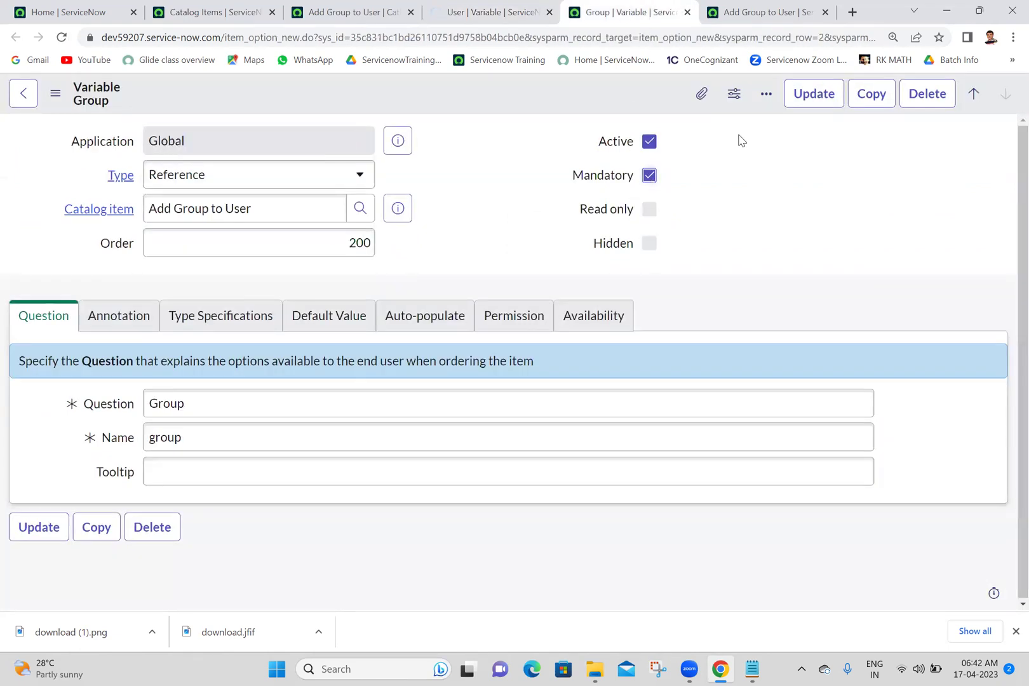
click(813, 101)
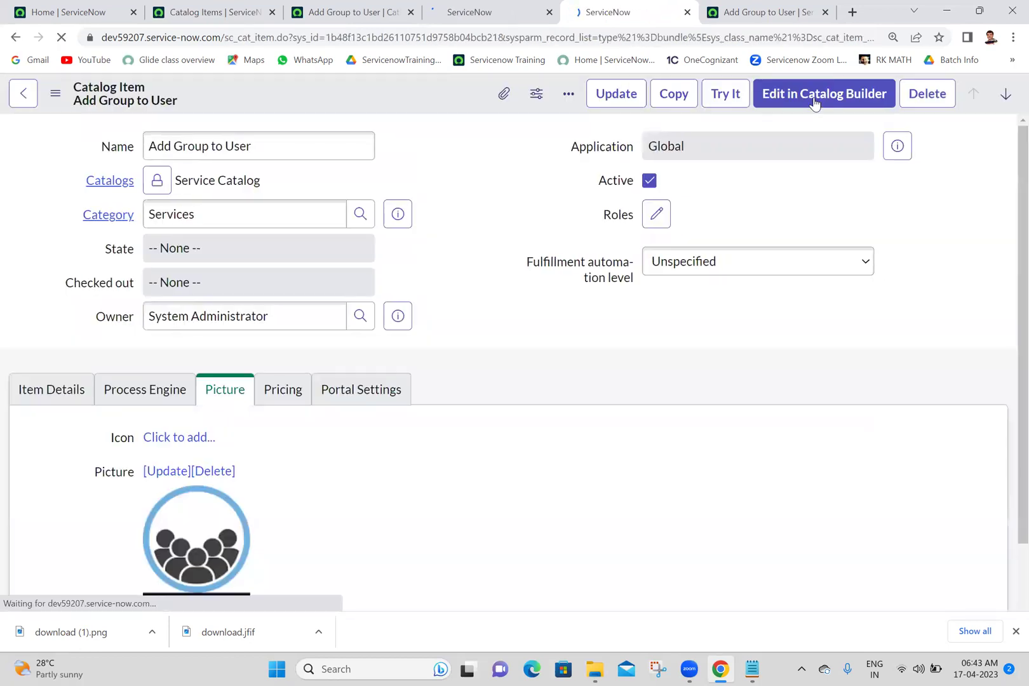
Close the browser tabs used for editing the User and Group variables.
click(550, 7)
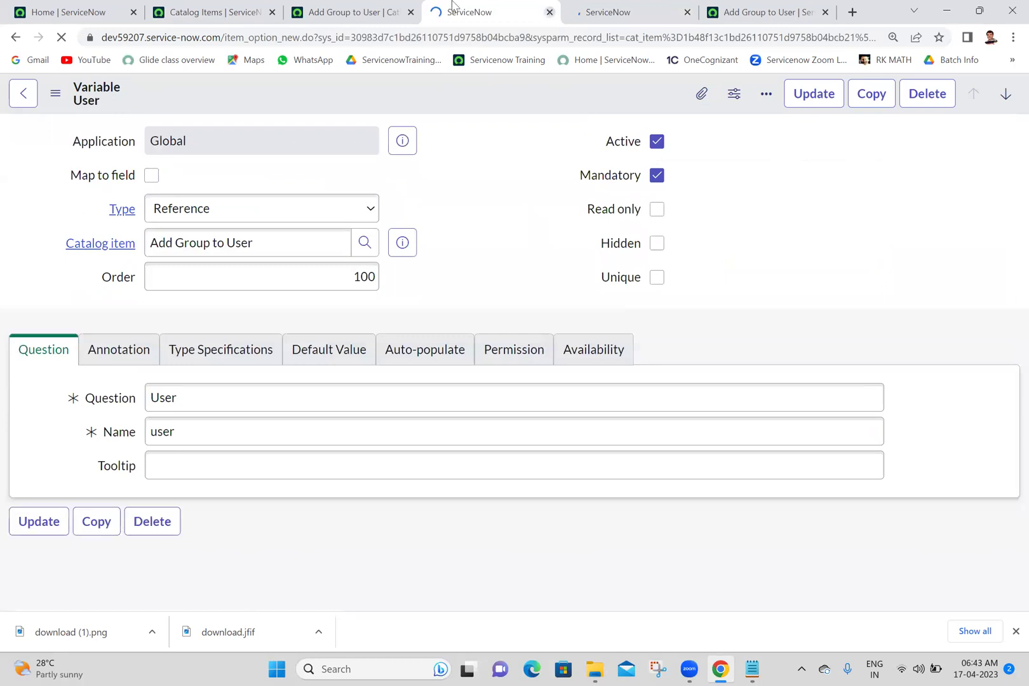
click(344, 7)
click(467, 6)
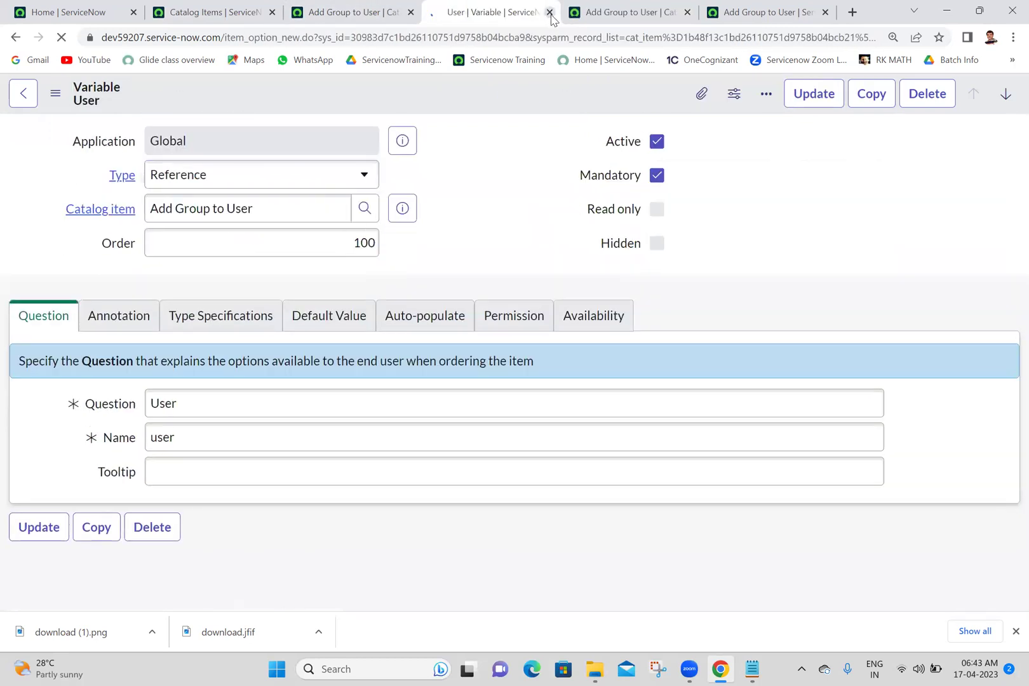
click(550, 12)
click(548, 12)
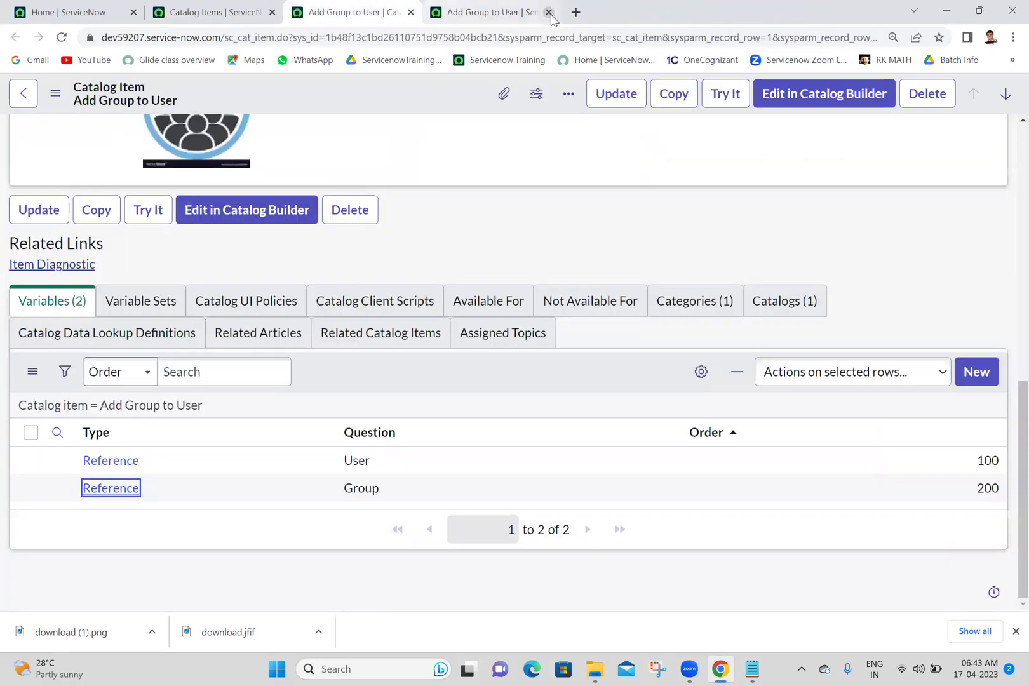
Reload the Add Group to User order form, discarding the entered values, to load the mandatory variables.
click(487, 12)
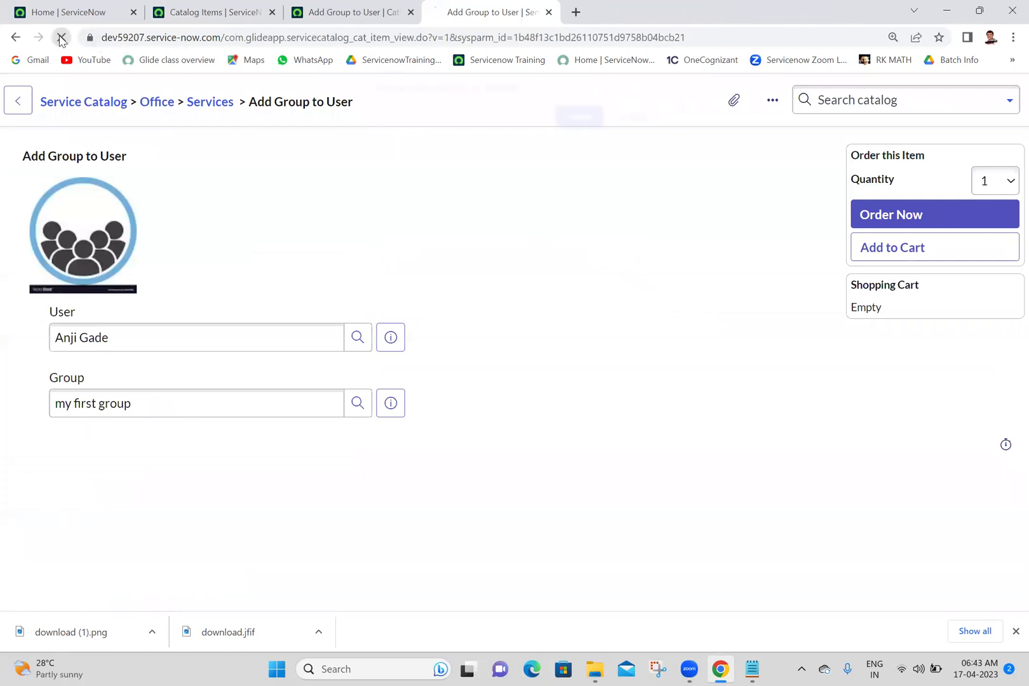
click(61, 37)
click(584, 119)
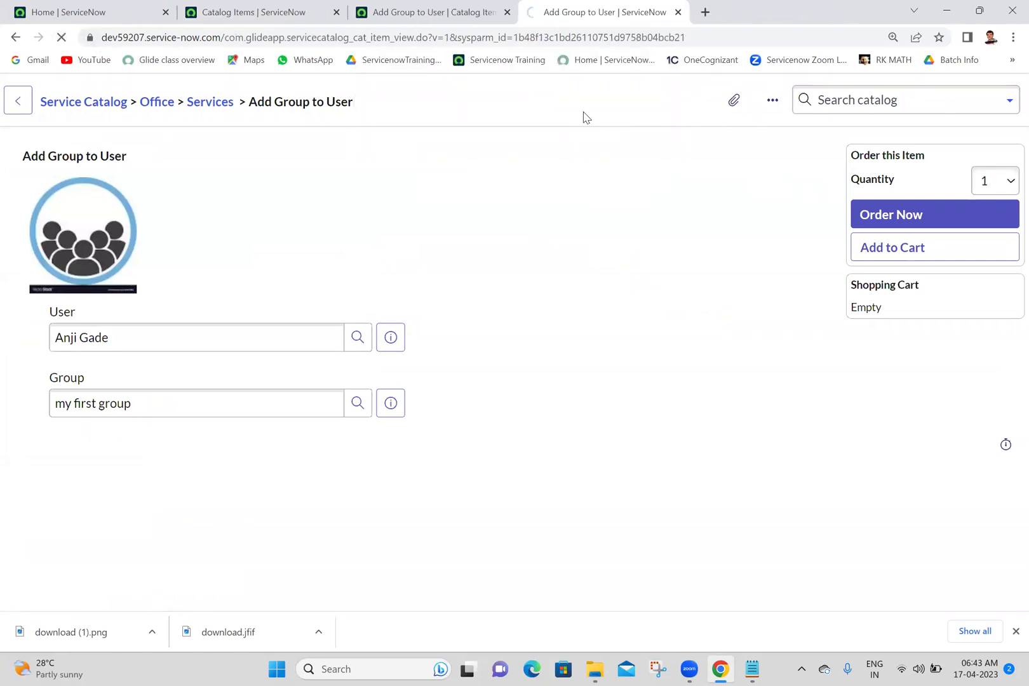
Open the Add Group to User workflow assigned in the catalog item's process engine settings in the Workflow Editor.
click(491, 7)
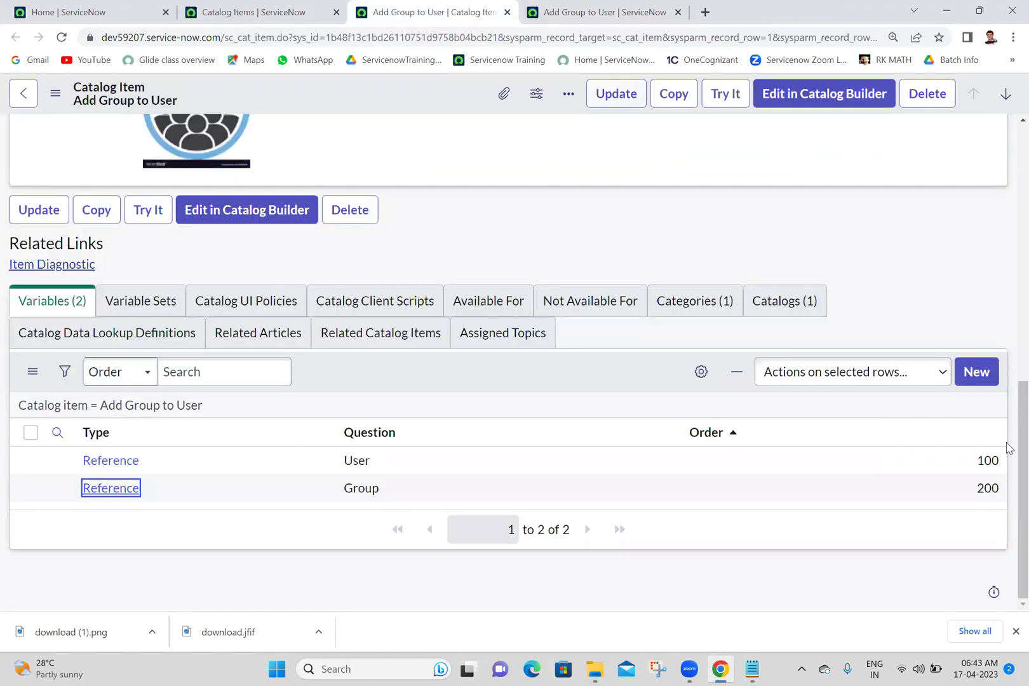
scroll(1010, 321, up, 2)
scroll(1010, 321, up, 4)
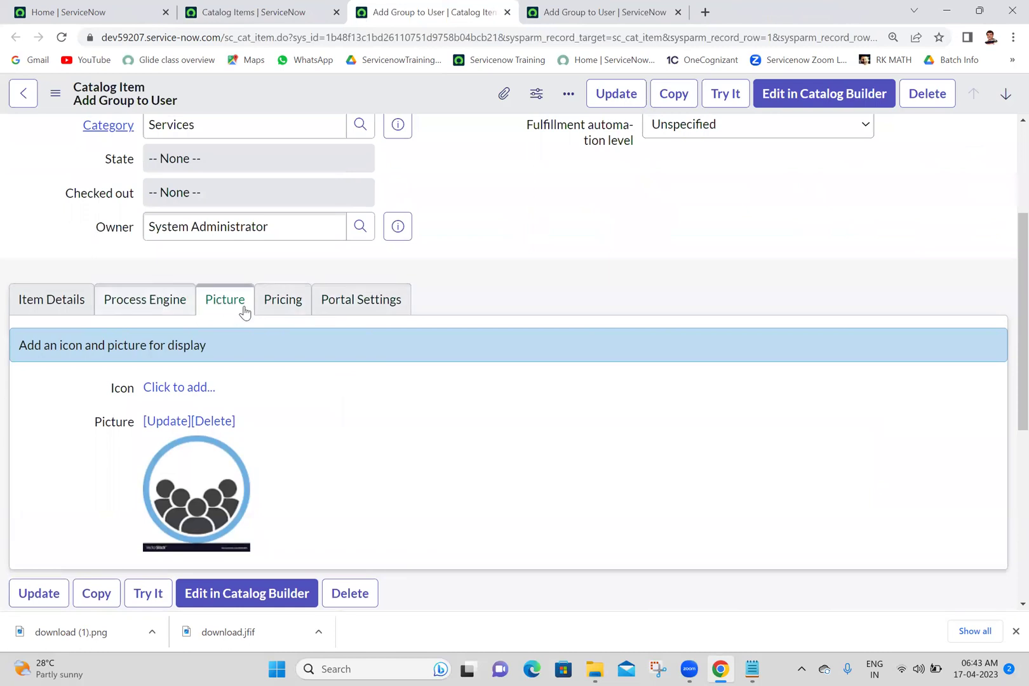
click(143, 297)
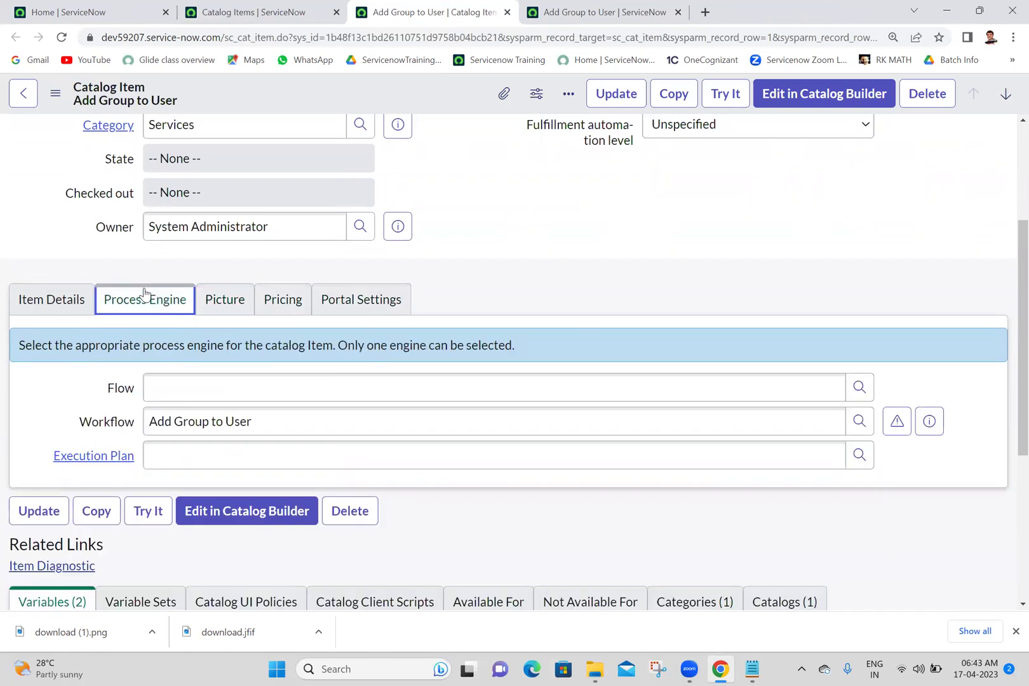
click(896, 422)
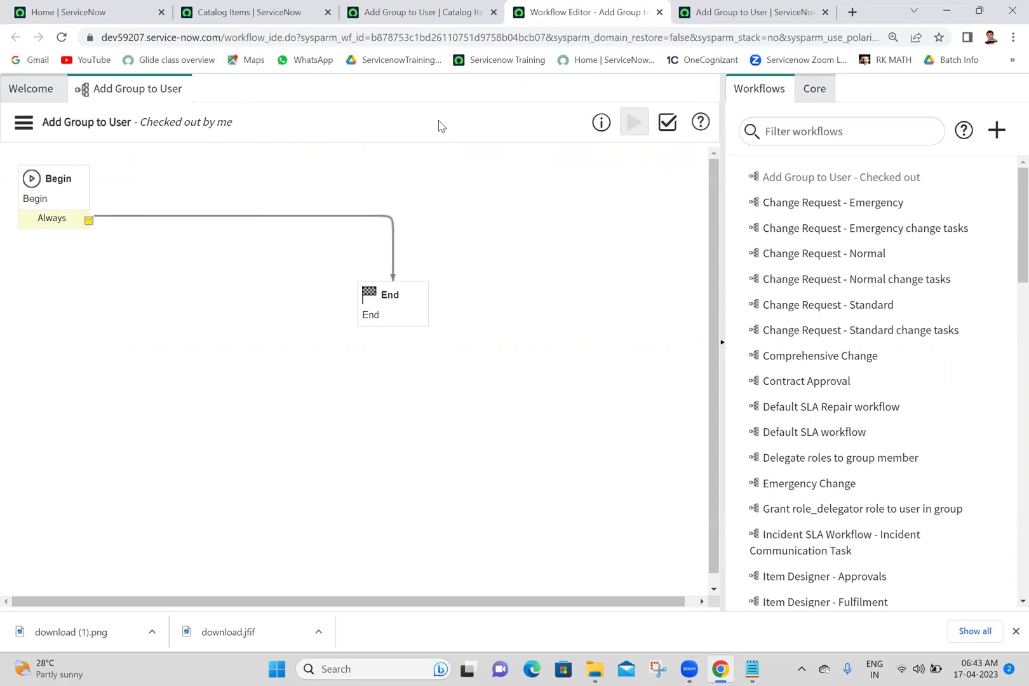
Switch to Notepad and start a note below the numbered list: "if workflow in checkedout state it will not capture in update set and".
click(751, 669)
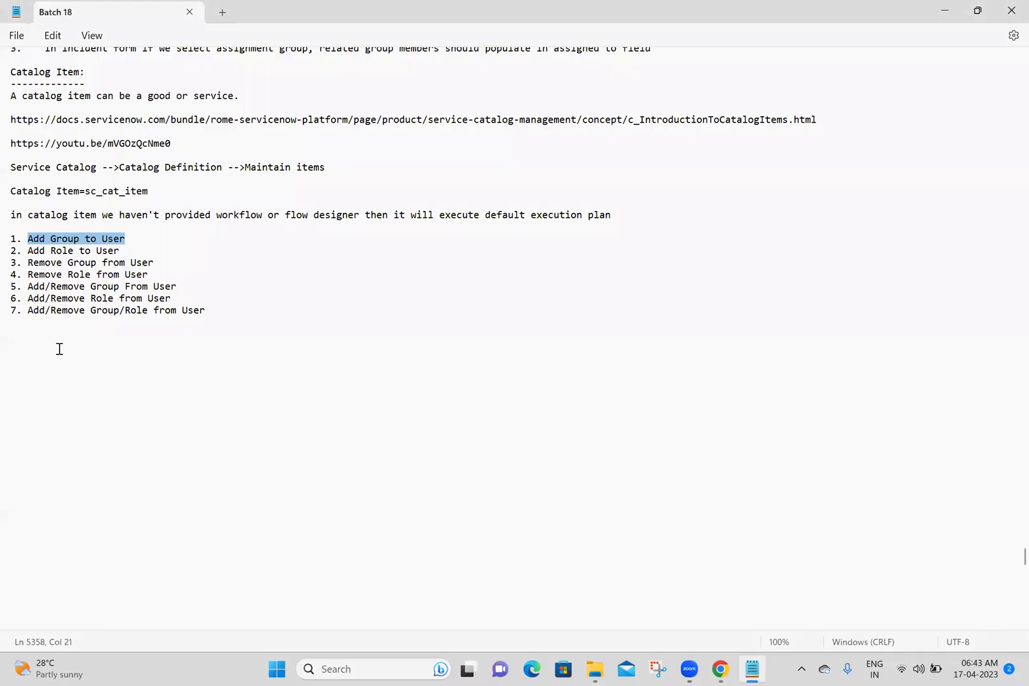
click(53, 330)
text(if workflow )
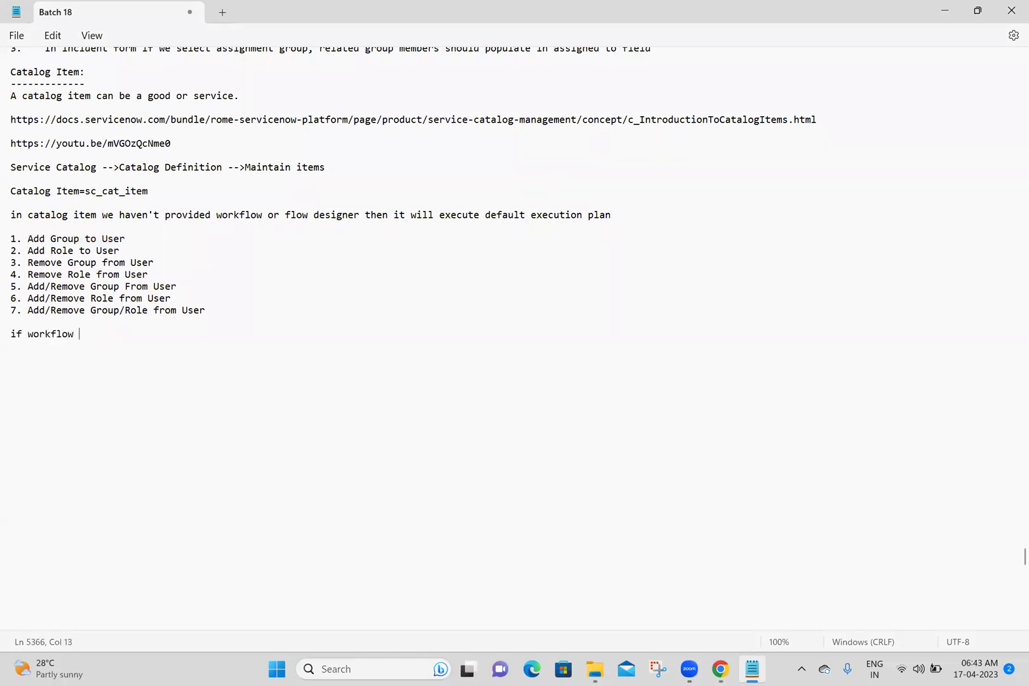
text(in checkedout state)
text(i)
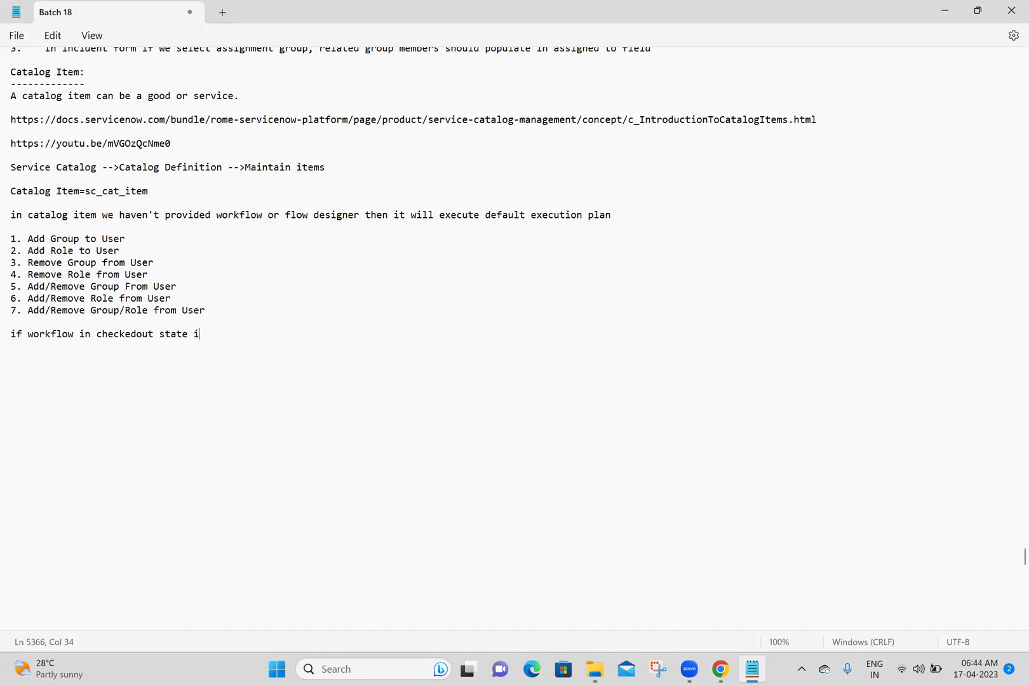
text(t will not capture in update sen)
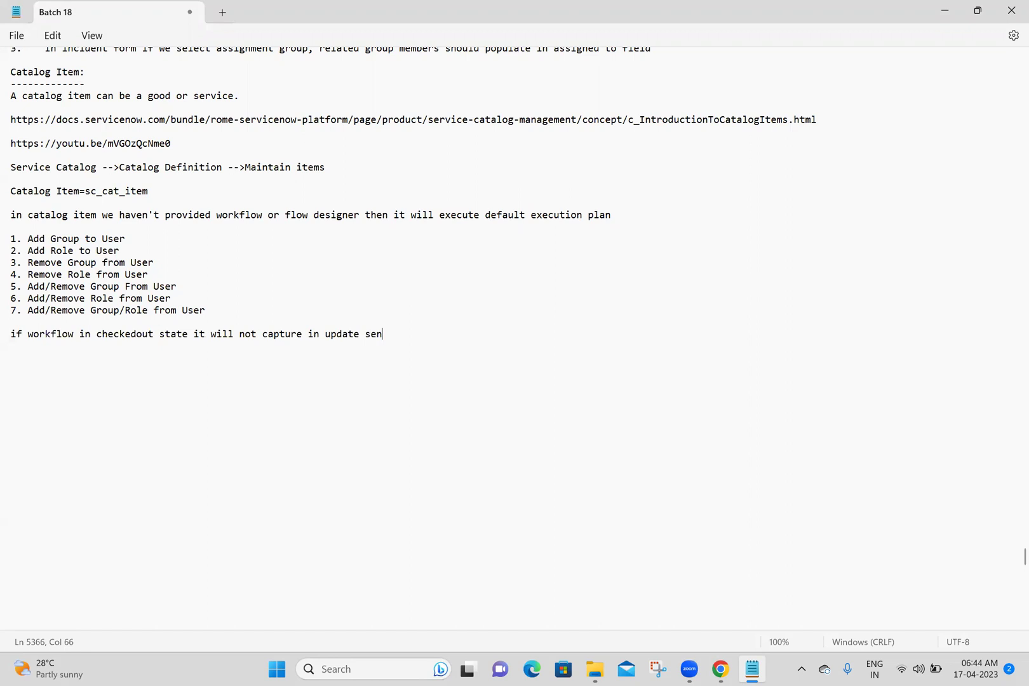
key(BackSpace)
text(t and n)
key(BackSpace)
Finish the checked-out note with "it is not available to users and it is only accessble to you" and save the file.
text(it is ma)
key(BackSpace)
key(BackSpace)
text(not available to all t)
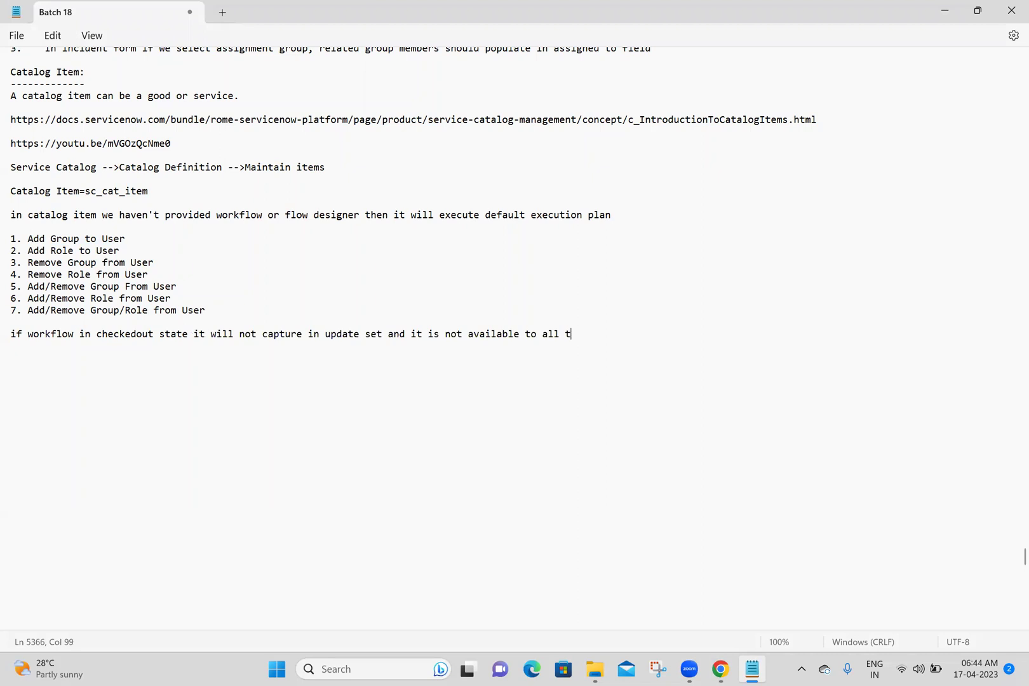
text(he users)
key(BackSpace)
key(BackSpace)
key(BackSpace)
key(BackSpace)
key(BackSpace)
key(BackSpace)
key(BackSpace)
key(BackSpace)
key(BackSpace)
key(BackSpace)
key(BackSpace)
key(BackSpace)
key(BackSpace)
key(BackSpace)
key(BackSpace)
key(BackSpace)
key(BackSpace)
key(BackSpace)
key(BackSpace)
key(BackSpace)
text(ailable to users and it)
key(BackSpace)
key(BackSpace)
text(is only acce)
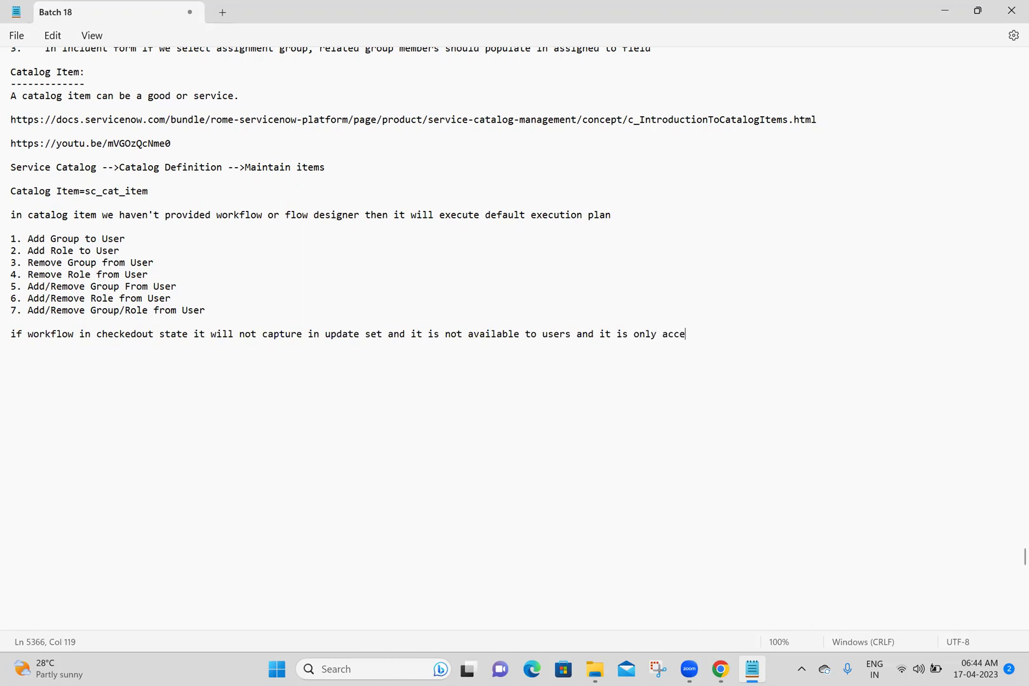
text(ssble to you)
key(Return)
key(Return)
key(ctrl+s)
Add the note "if workflow published it will be capturing in update sets and it is accessible to all users" and save the file.
text(if workflow pu)
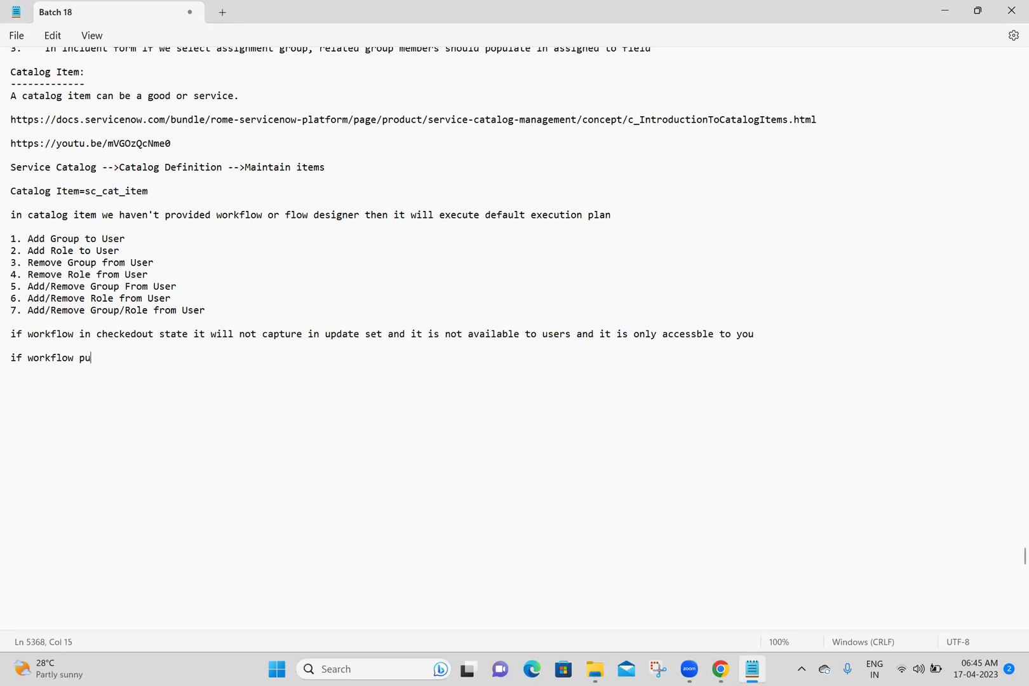
text(blished it will be capturi)
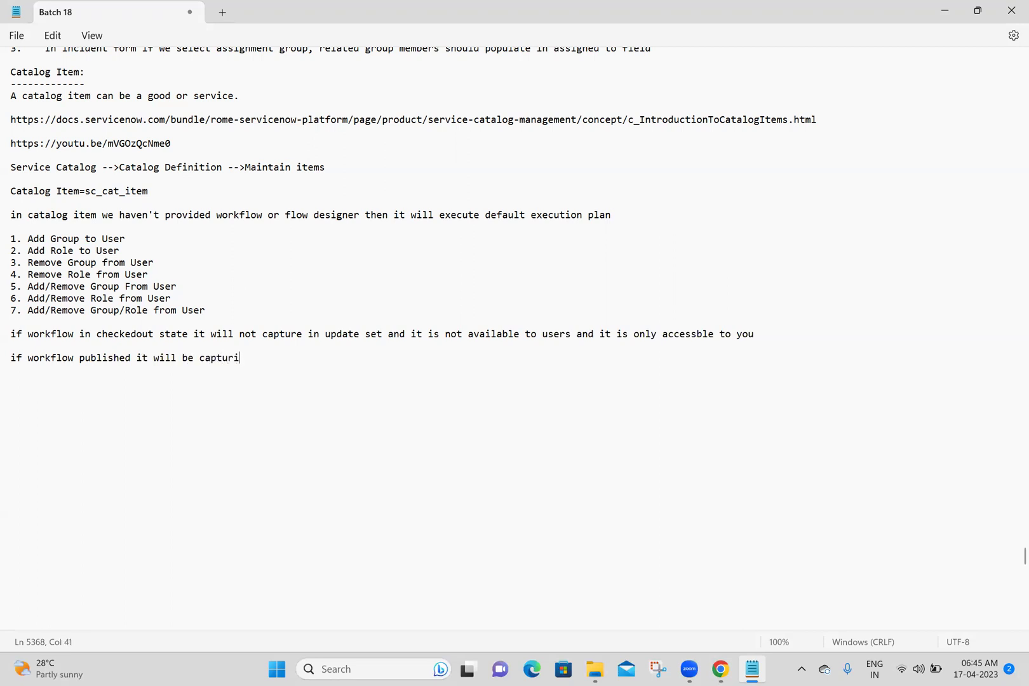
text(ng in update sets and it )
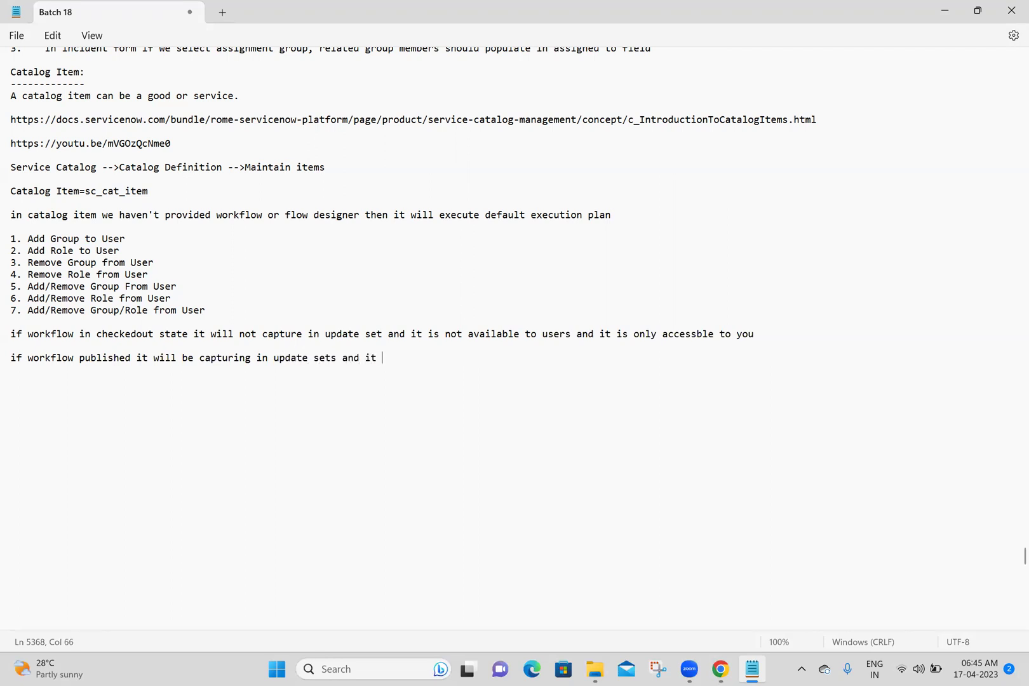
text(is accessible to all users)
key(Return)
key(Return)
key(Return)
key(ctrl+s)
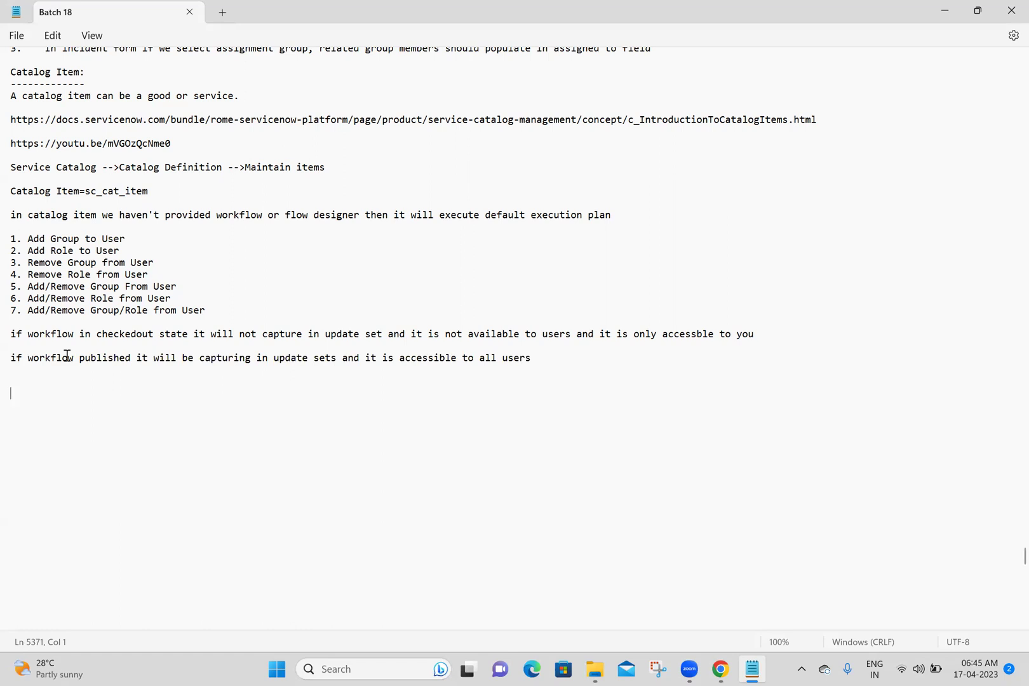
Add the note "if you want edit the workflow it should be in checkedout state" below the published note and save the file.
drag(67, 356, 68, 381)
click(68, 381)
text(if you want edit )
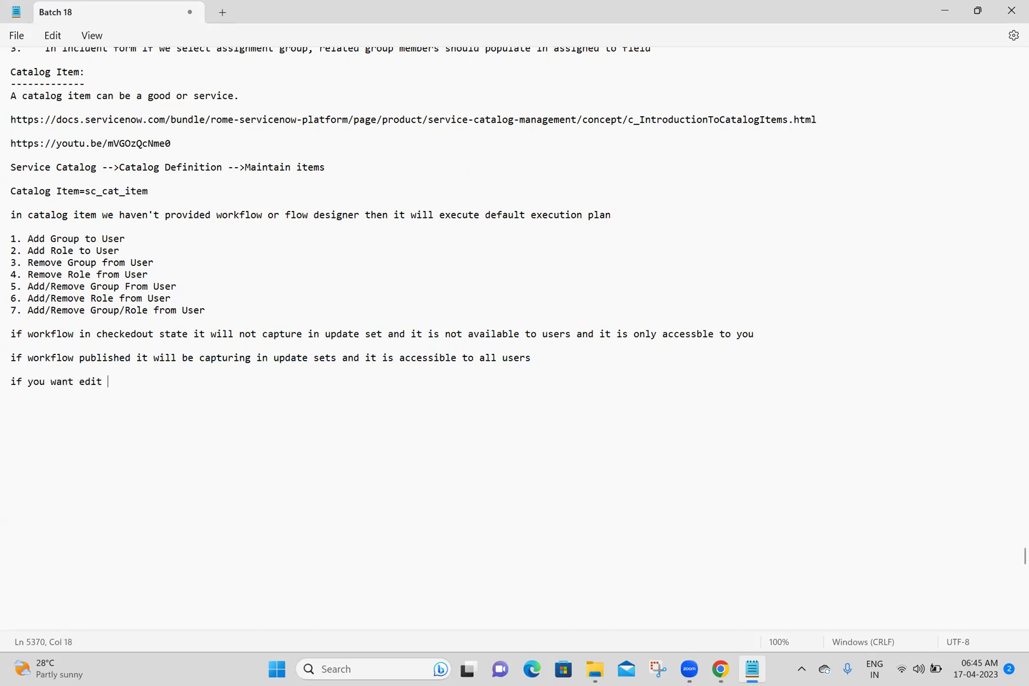
text(the workflow it should be in)
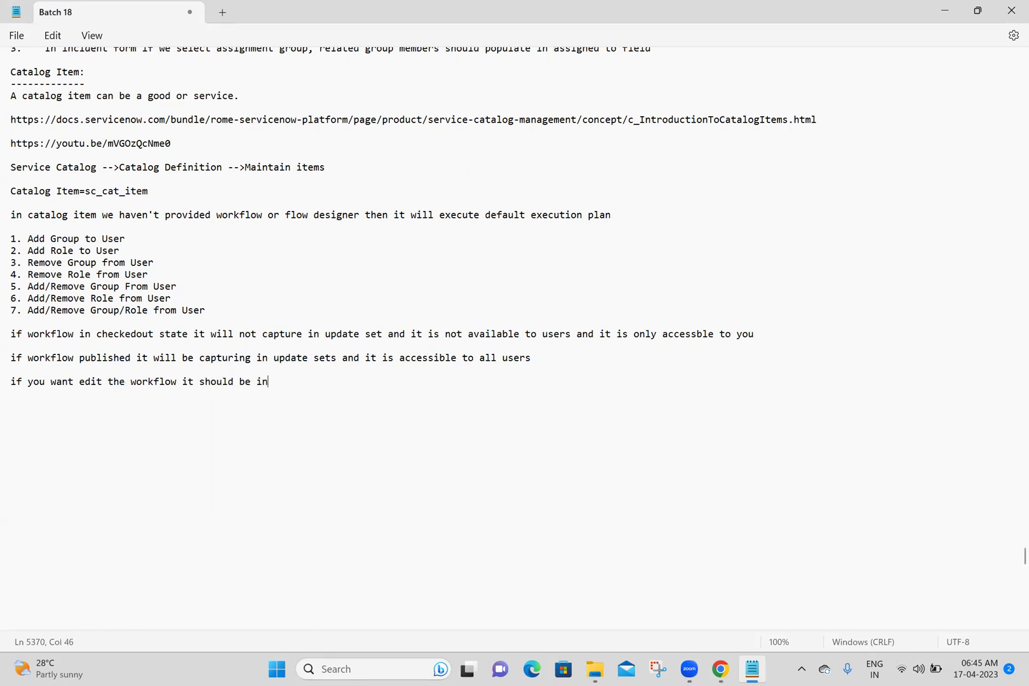
text( checkedout state)
key(Return)
key(Return)
key(ctrl+s)
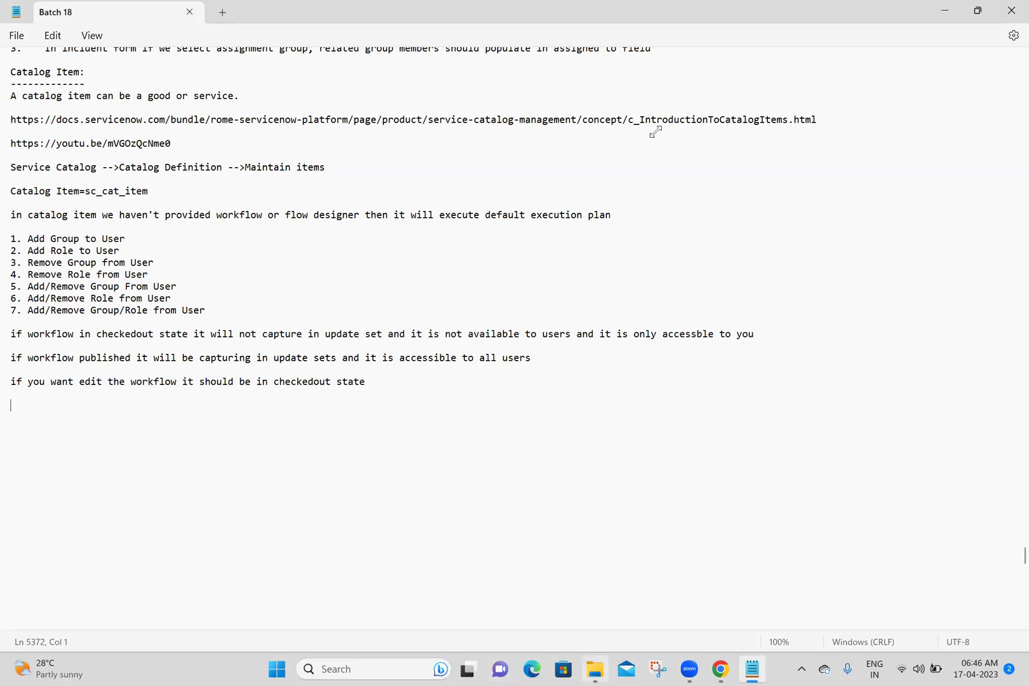
key(Return)
Switch to the Workflow Editor, delete the Begin-to-End connection and add a Run Script activity between the two.
key(alt+Tab)
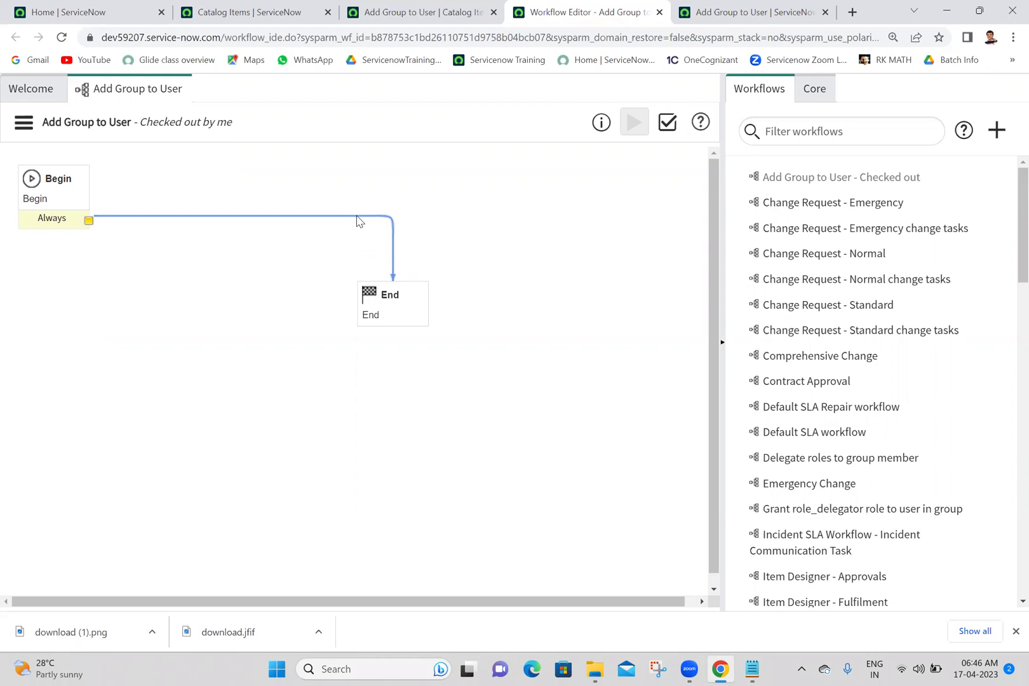
key(Delete)
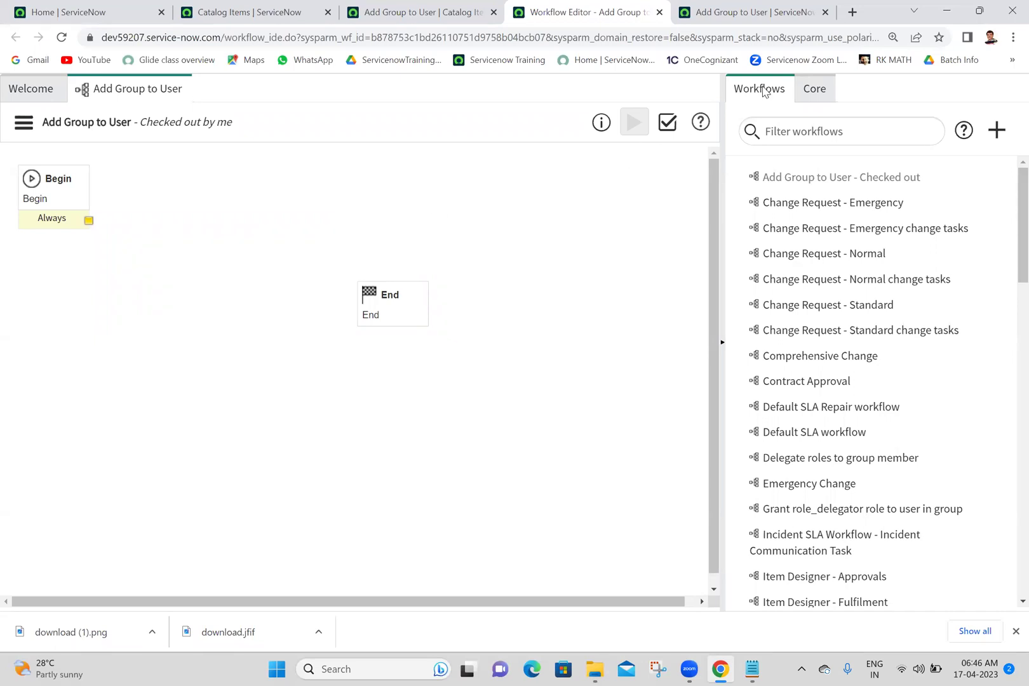
click(817, 94)
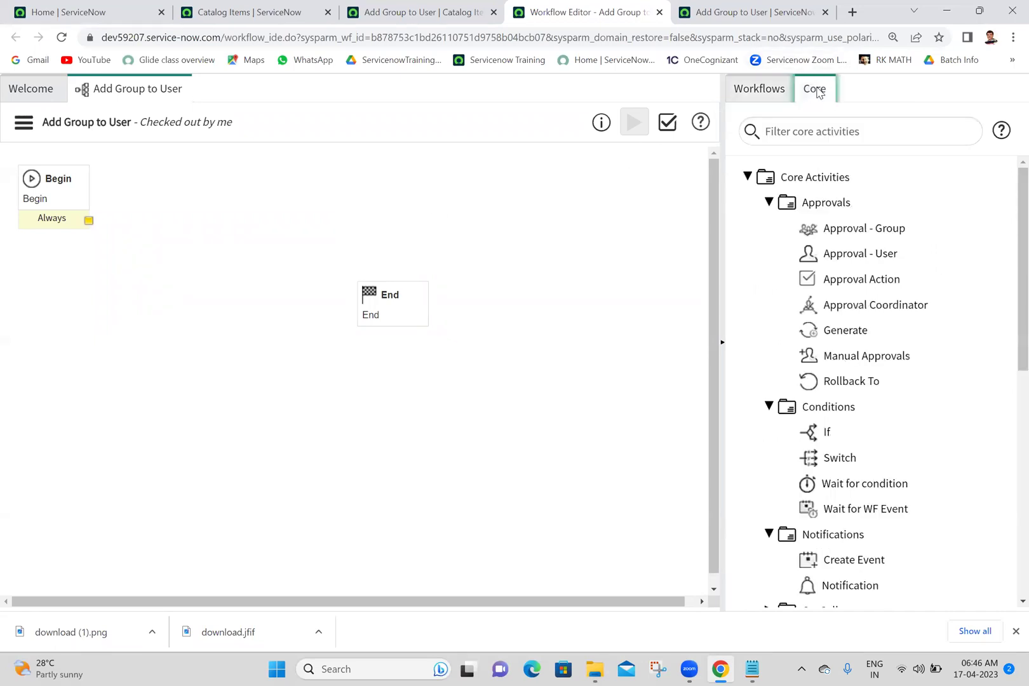
scroll(1009, 253, down, 9)
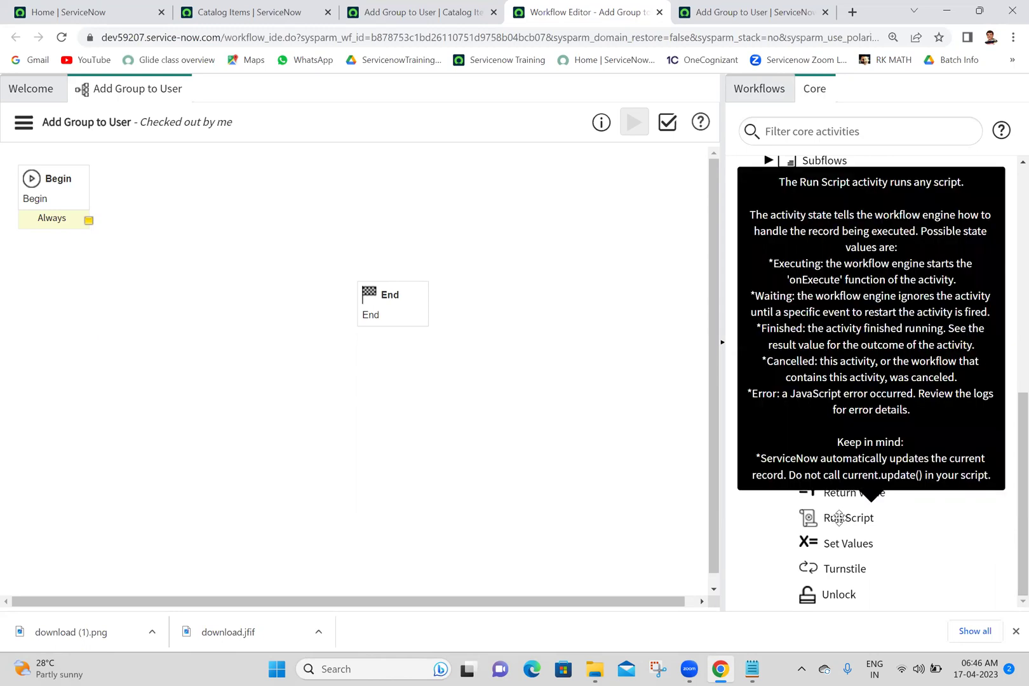
drag(838, 517, 602, 284)
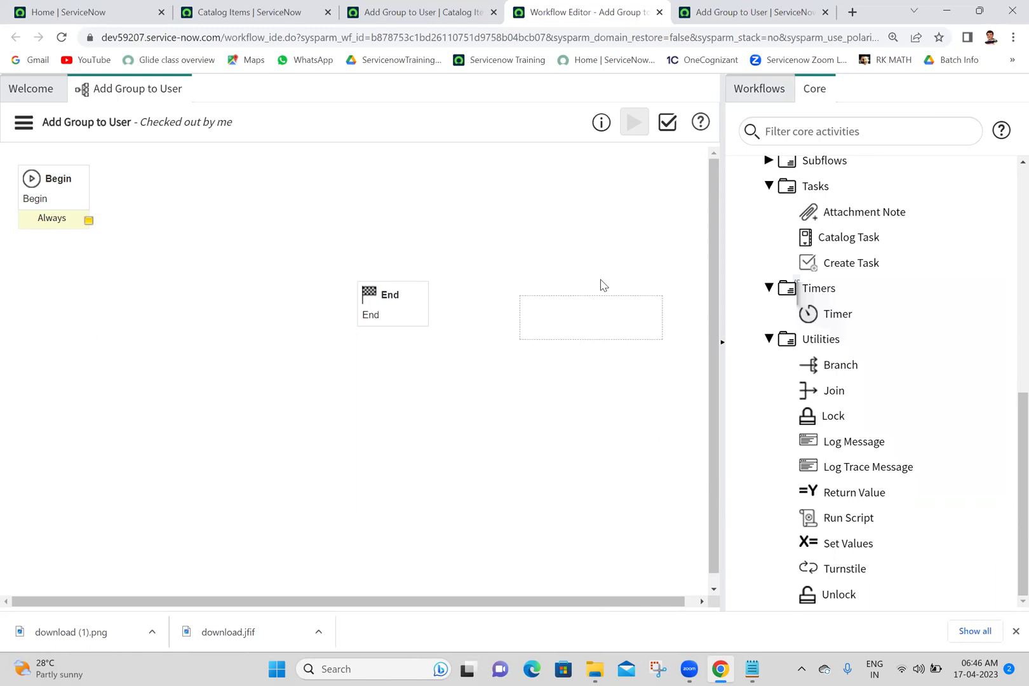
drag(603, 284, 306, 169)
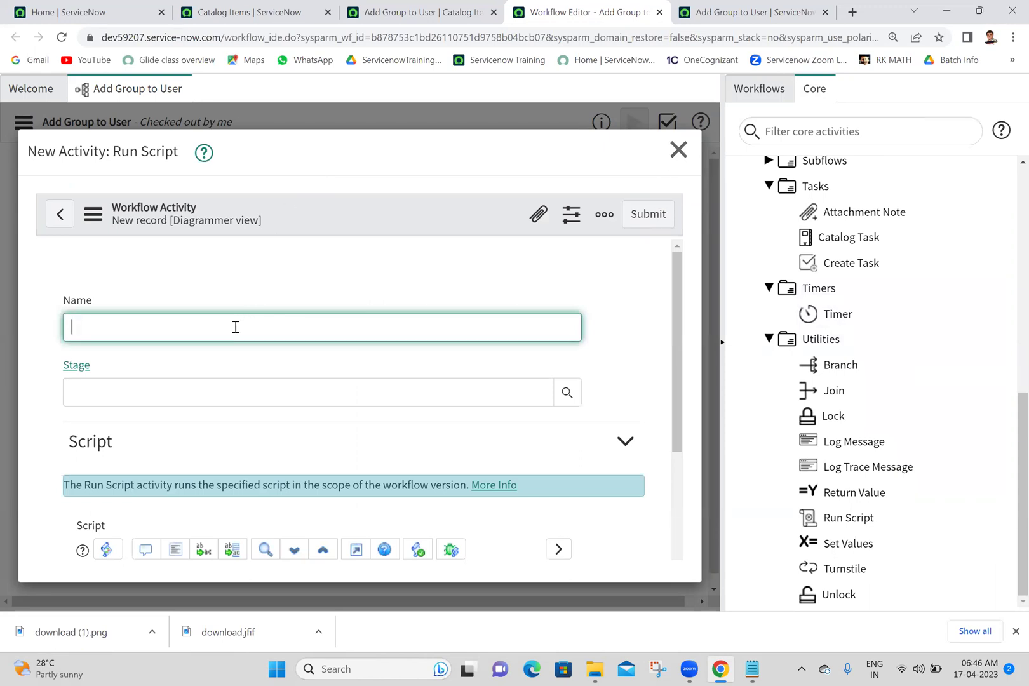
Name the Run Script activity "Add Group to User" and set its stage to Fulfillment.
text(Add Group to User)
click(314, 274)
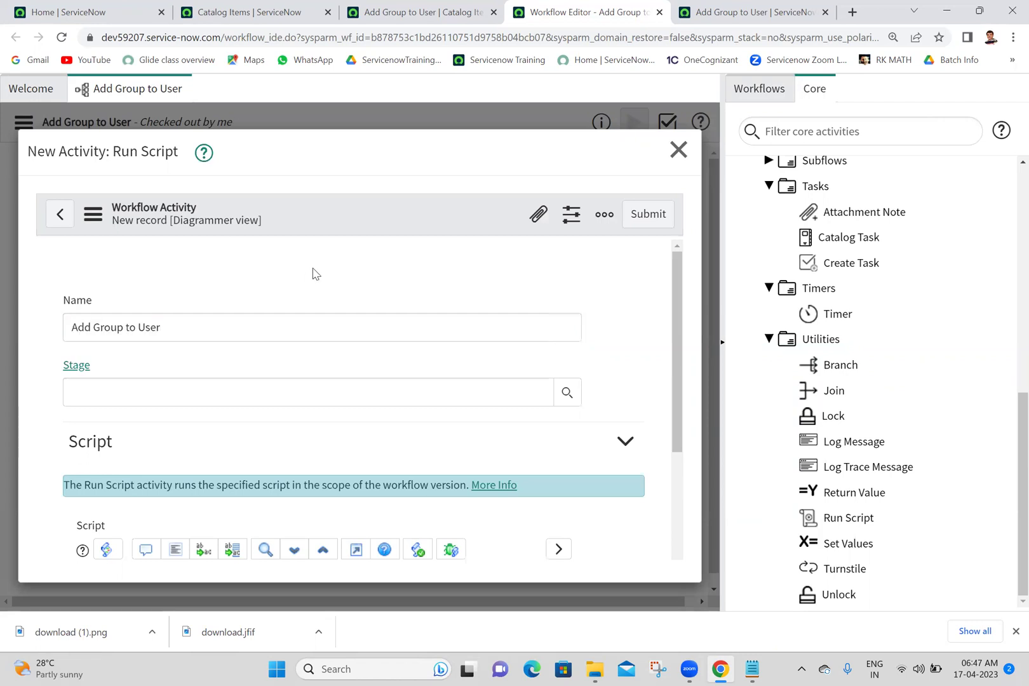
click(209, 397)
text(ful)
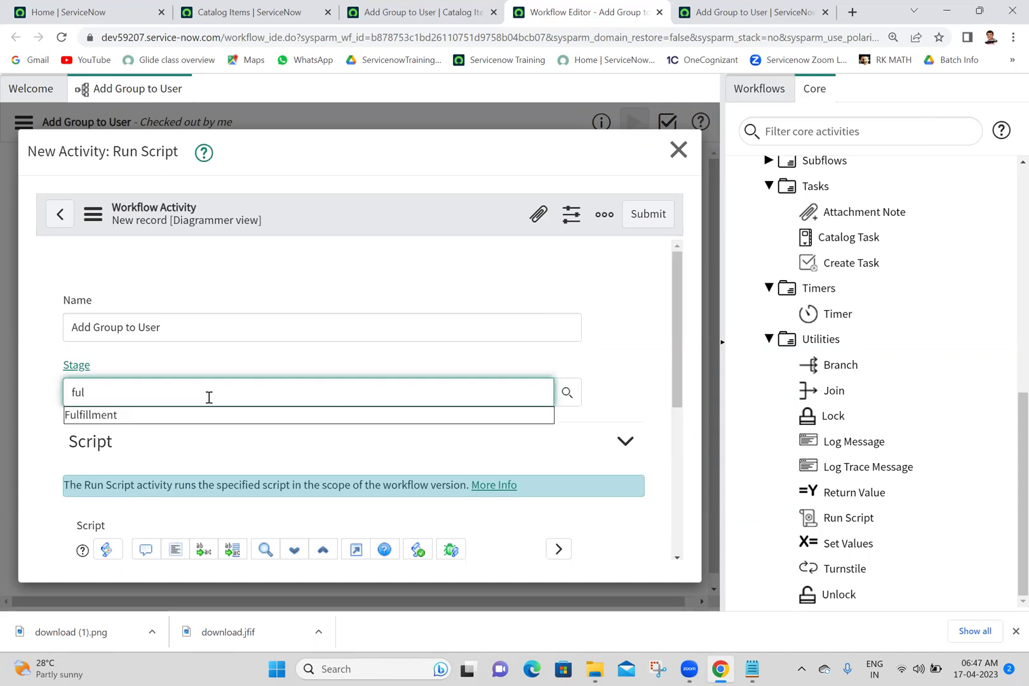
click(170, 416)
click(452, 257)
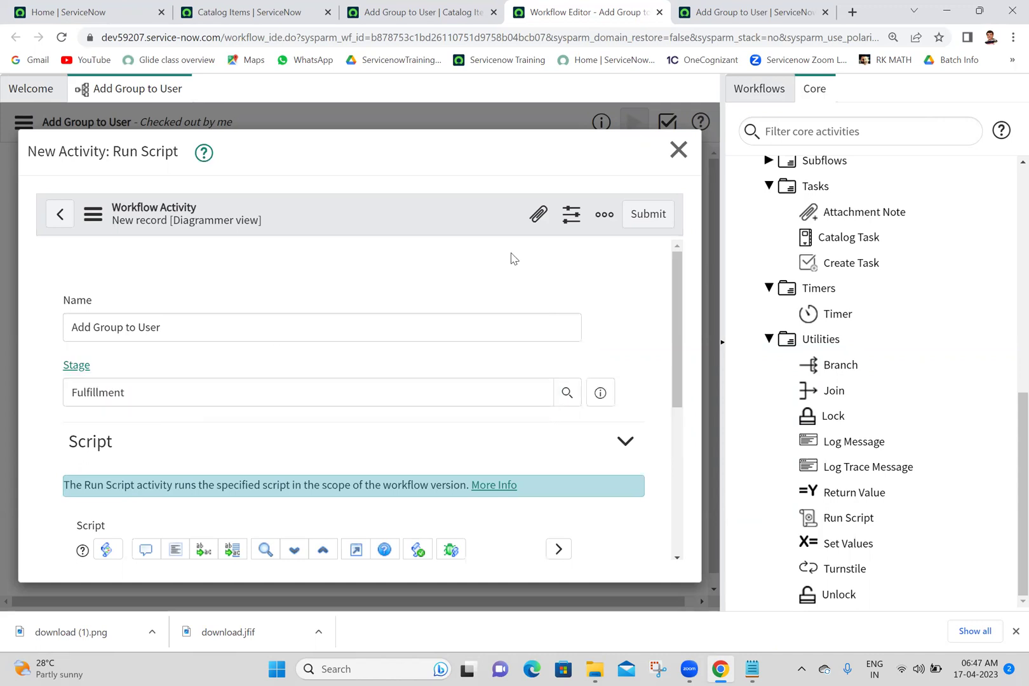
scroll(367, 395, down, 3)
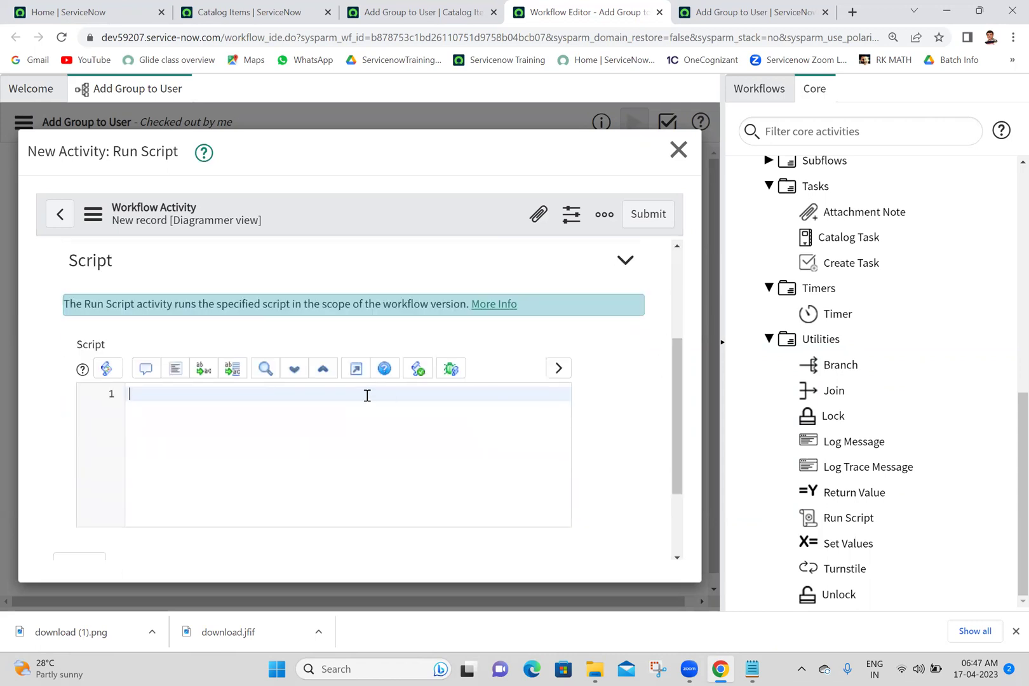
Switch to the Batch 18 notes in Notepad and add "how to call catalog item variables to server side?" below the checked-out state note.
click(748, 668)
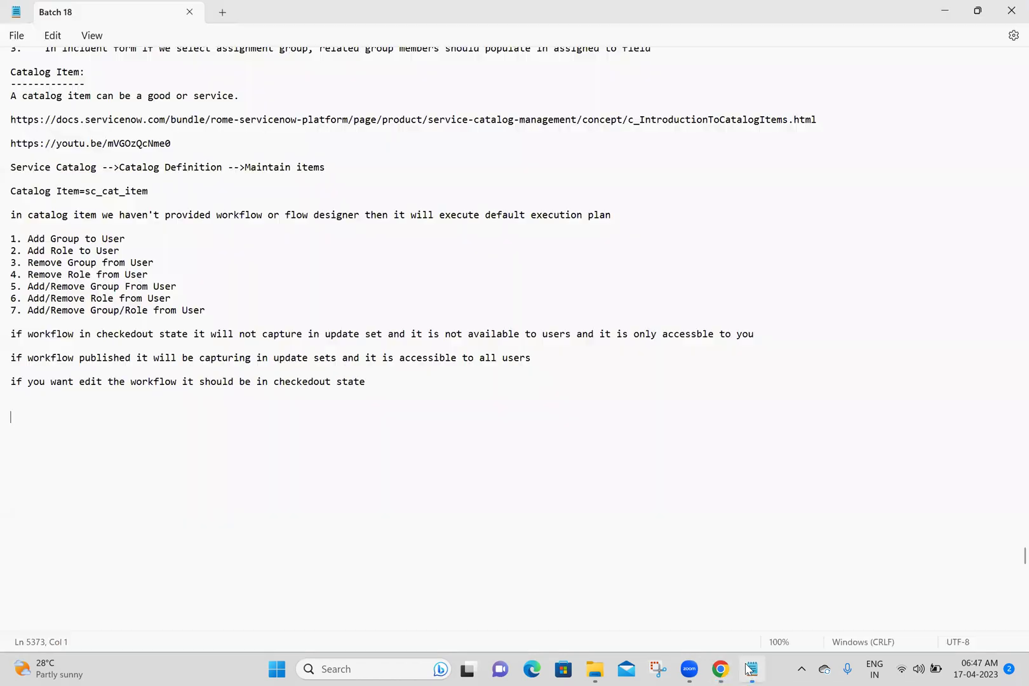
click(127, 402)
text(how to call cat)
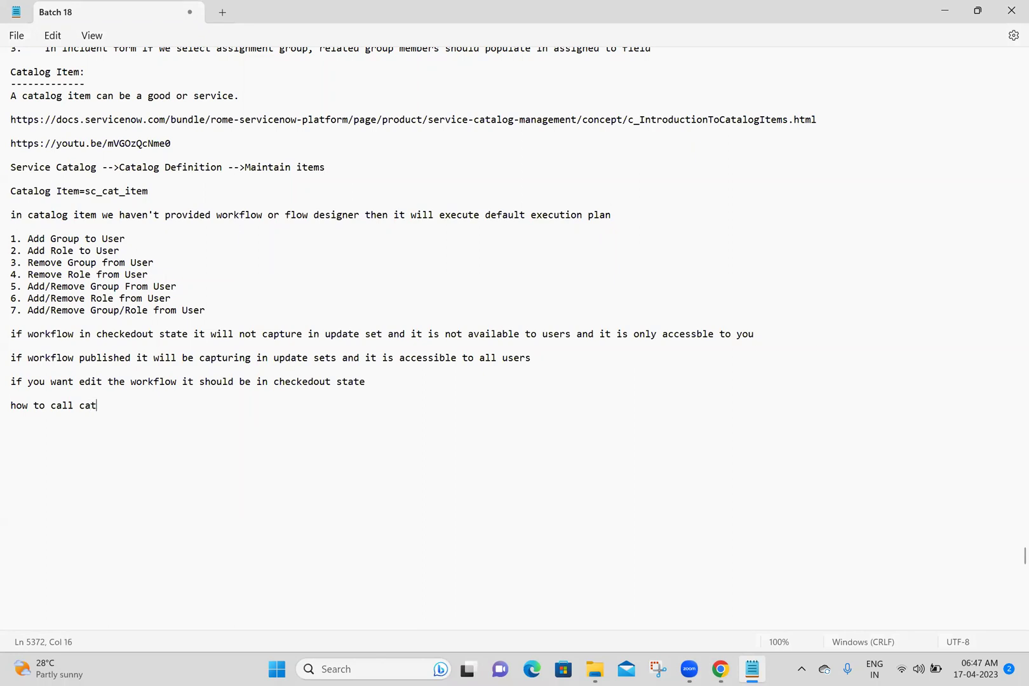
text(alog item variables to server side?)
key(Return)
key(Return)
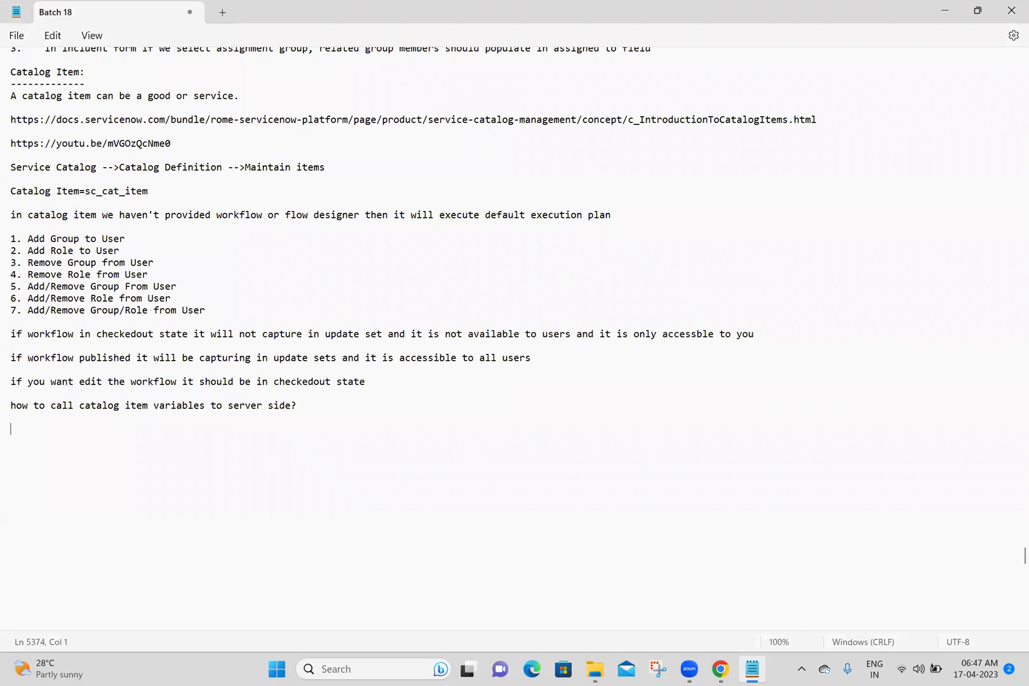
Write the answer "current.variables.variablename;" below the server-side question.
text(current.v)
text(ariables.)
text(vawria)
key(BackSpace)
key(BackSpace)
key(BackSpace)
key(BackSpace)
text(riabl)
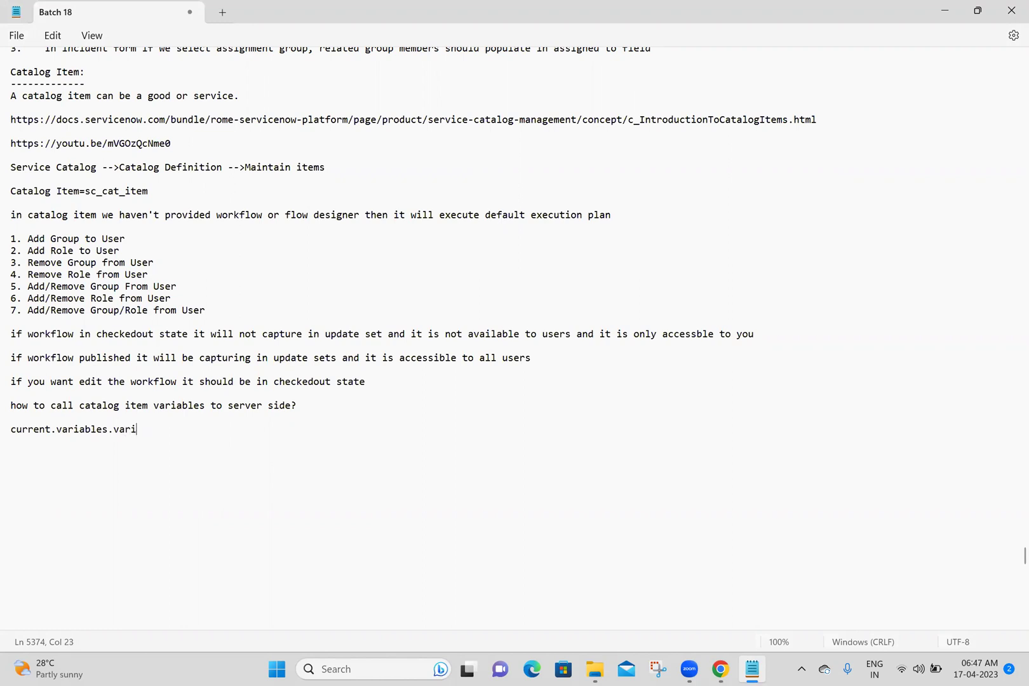
text(ename;)
key(Return)
key(Return)
Add the question "how to call catalog item variables to client side?" with the answer "by using g_form api" and save the file.
text(how to call)
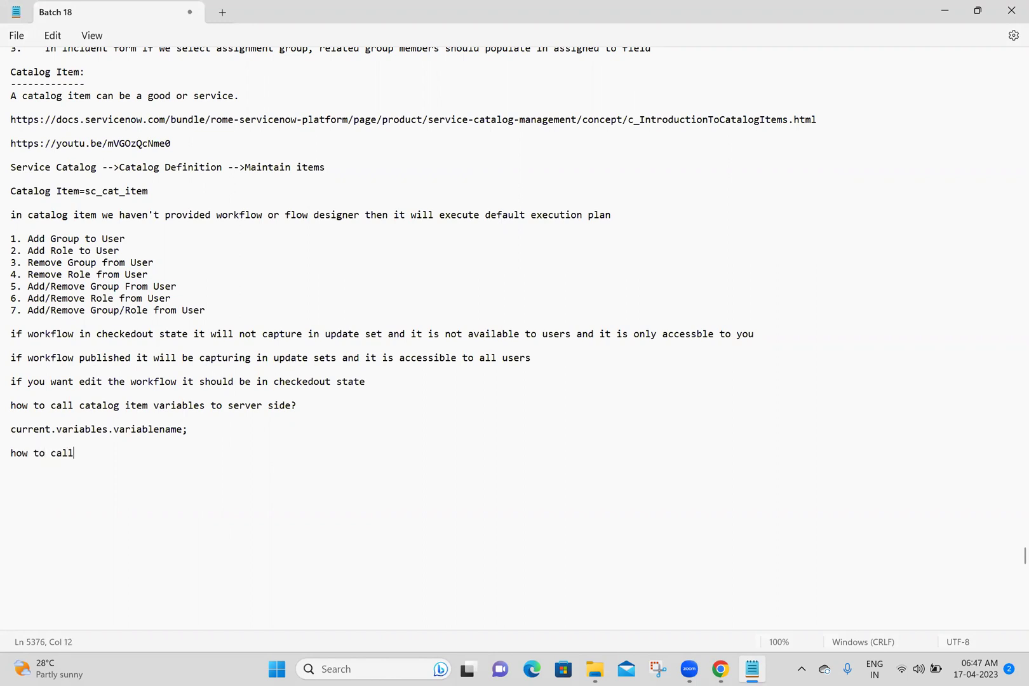
text( catalog item variables t)
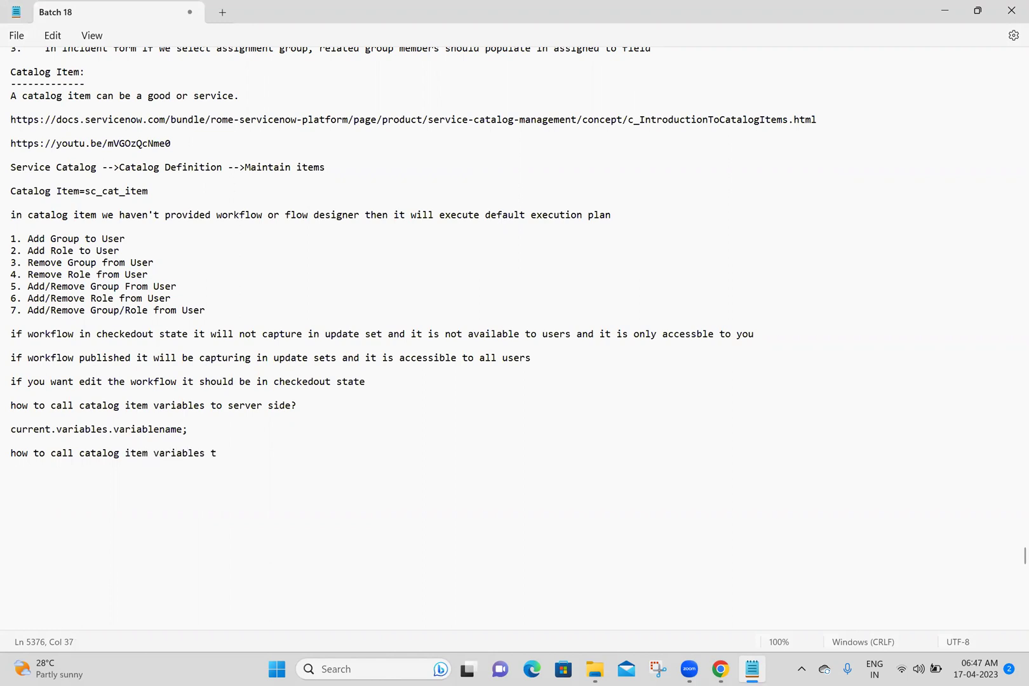
text(o client side?)
key(Return)
key(Return)
text(b)
text(y using g_f)
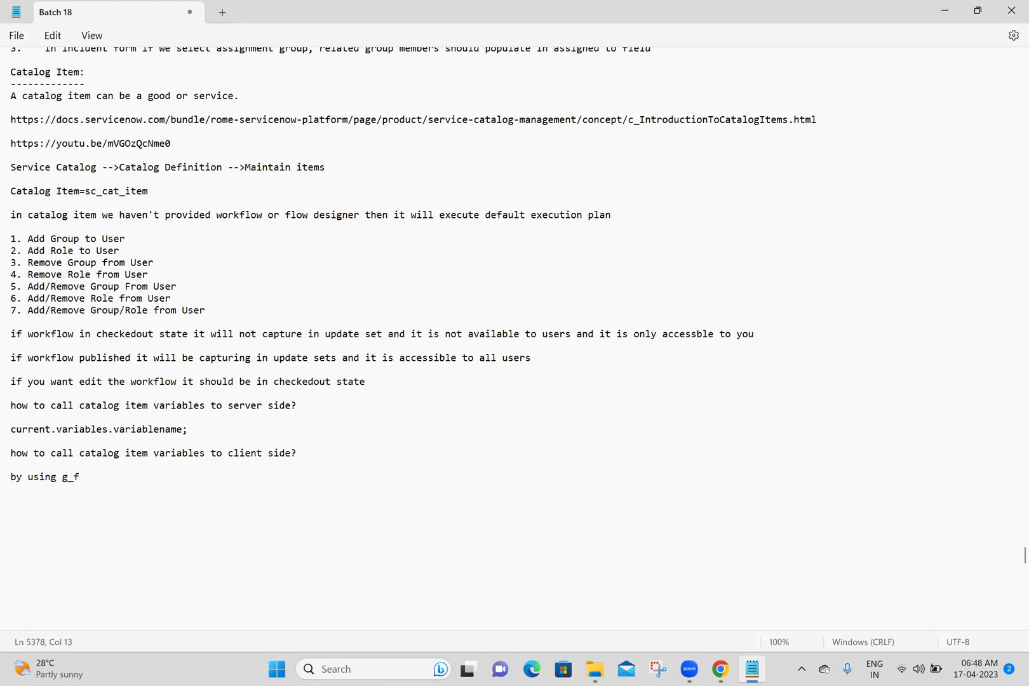
text(orm api)
key(Return)
key(Return)
key(ctrl+s)
click(441, 481)
Return to the Workflow Editor and declare user=current.variables.user and group=current.variables.group in the Run Script activity's script.
key(alt+Tab)
text(var )
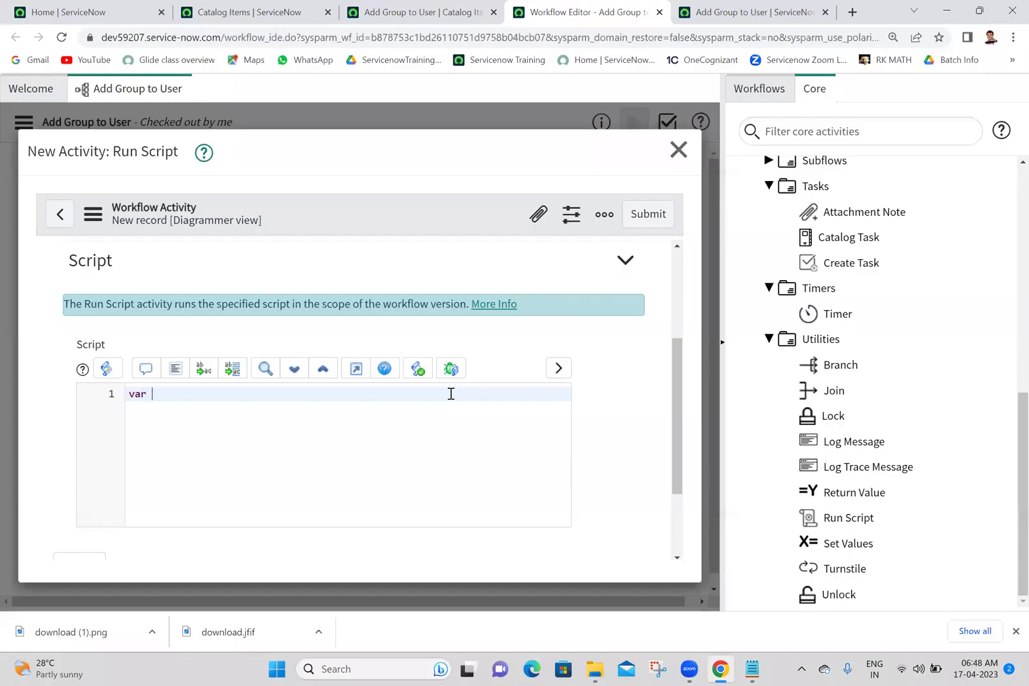
text(user=current.variable)
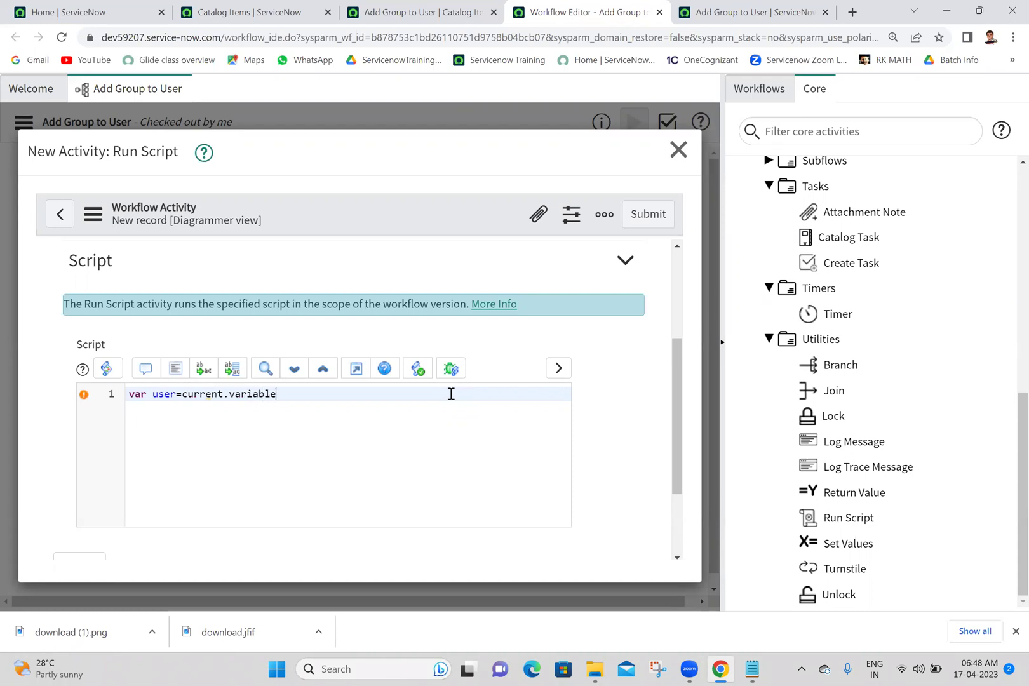
text(s.user;)
key(Return)
text(var gr)
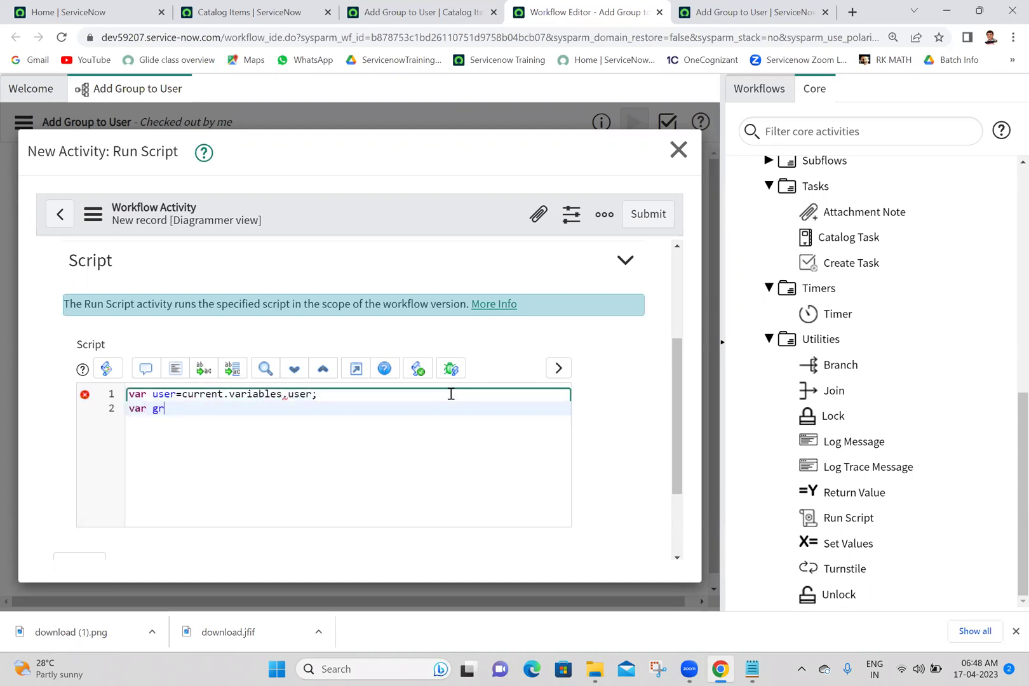
text(oup=current.varia)
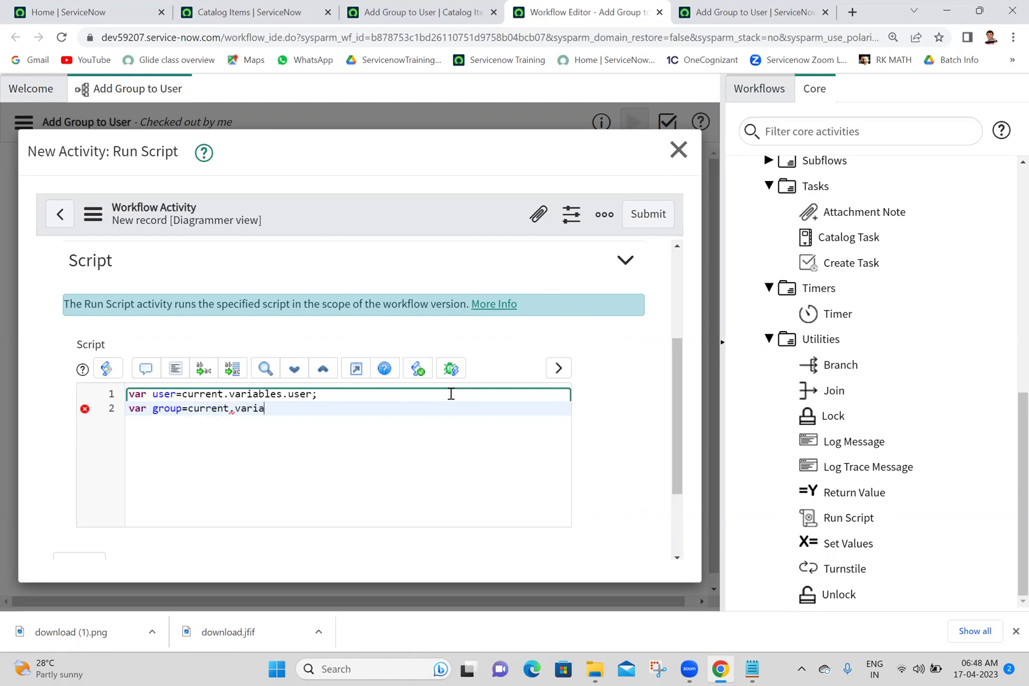
text(bles.group;)
key(Return)
key(Return)
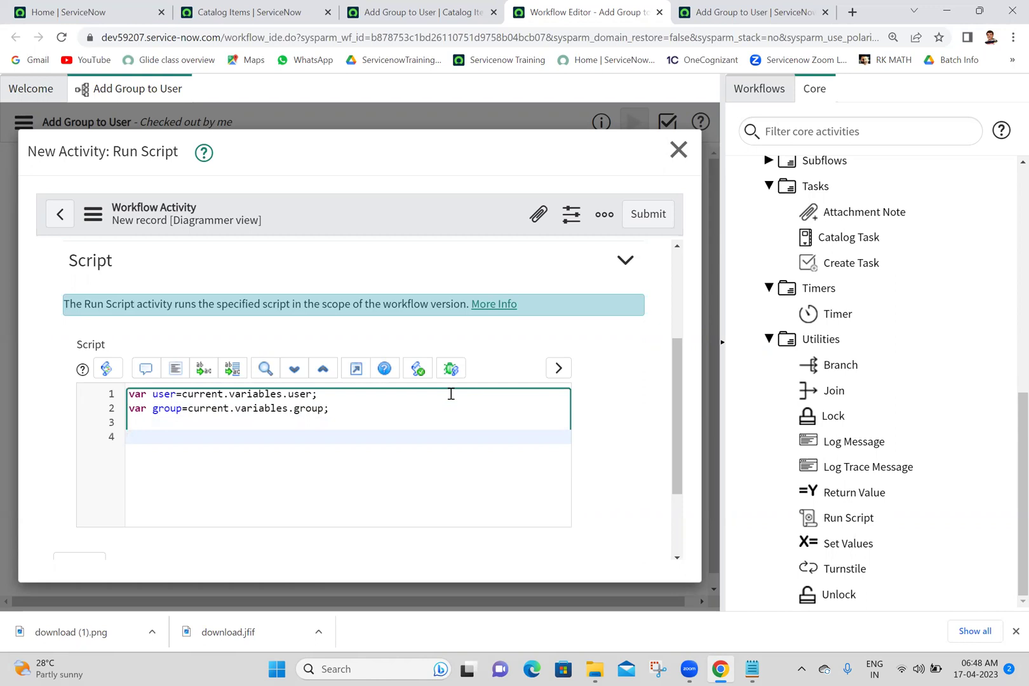
Declare gr as a new GlideRecord on "sys_user_grmember" below the two variable declarations.
text(var gr=new GlideReco)
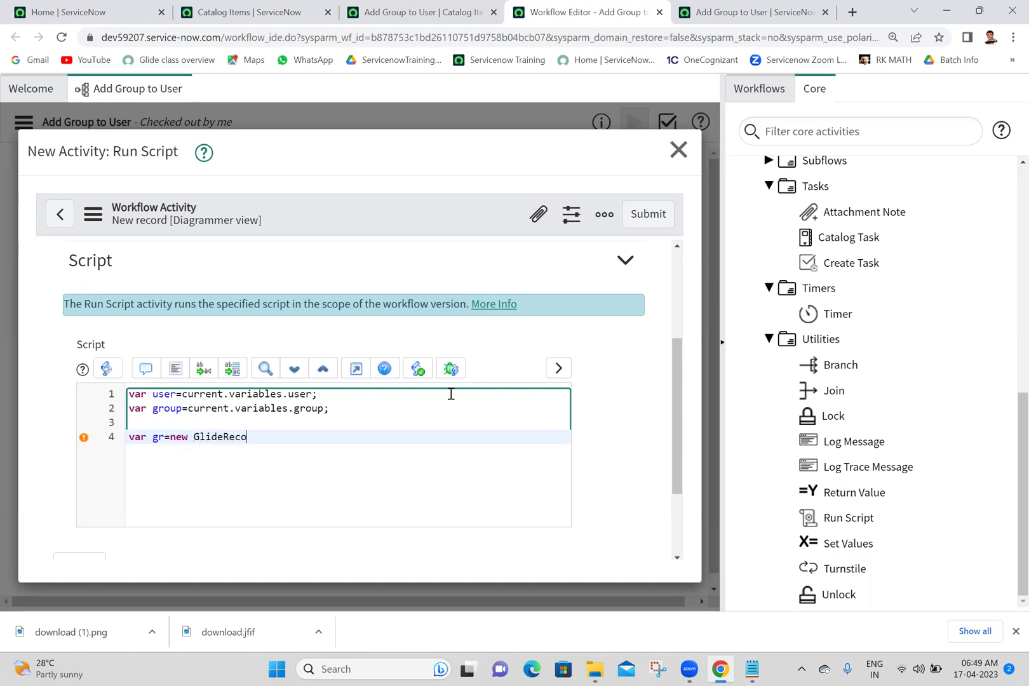
text(rd();)
text(")
text(sys)
text(_user_)
text(grmember)
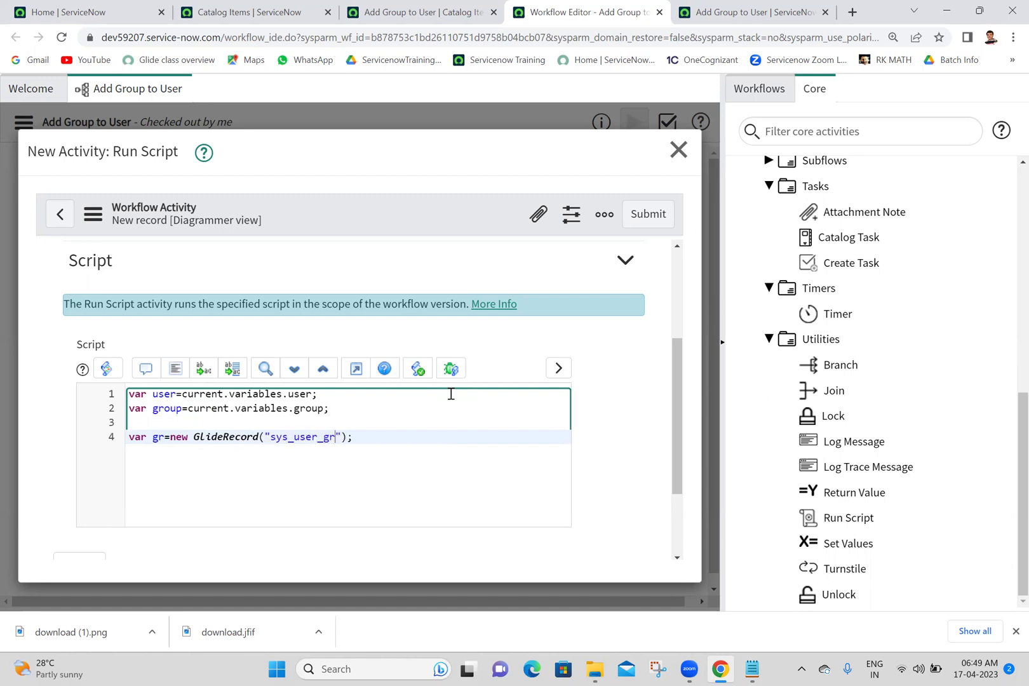
key(Right)
key(Right)
key(Right)
key(Return)
Add the gr.initialize(); and gr.insert(); calls after the GlideRecord declaration.
text(gr.ini)
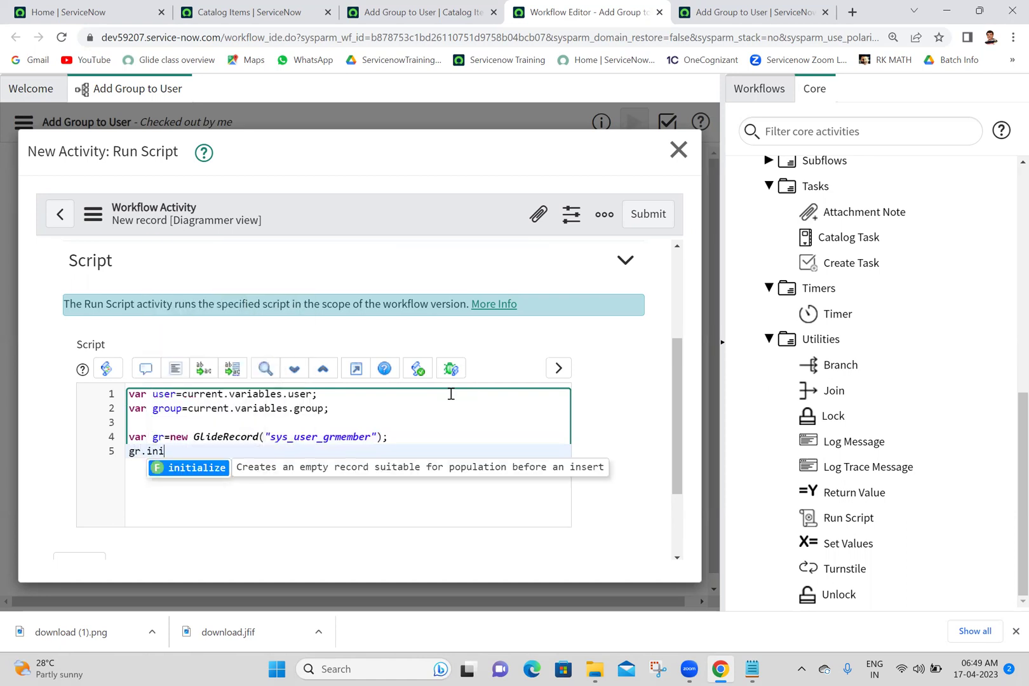
key(Return)
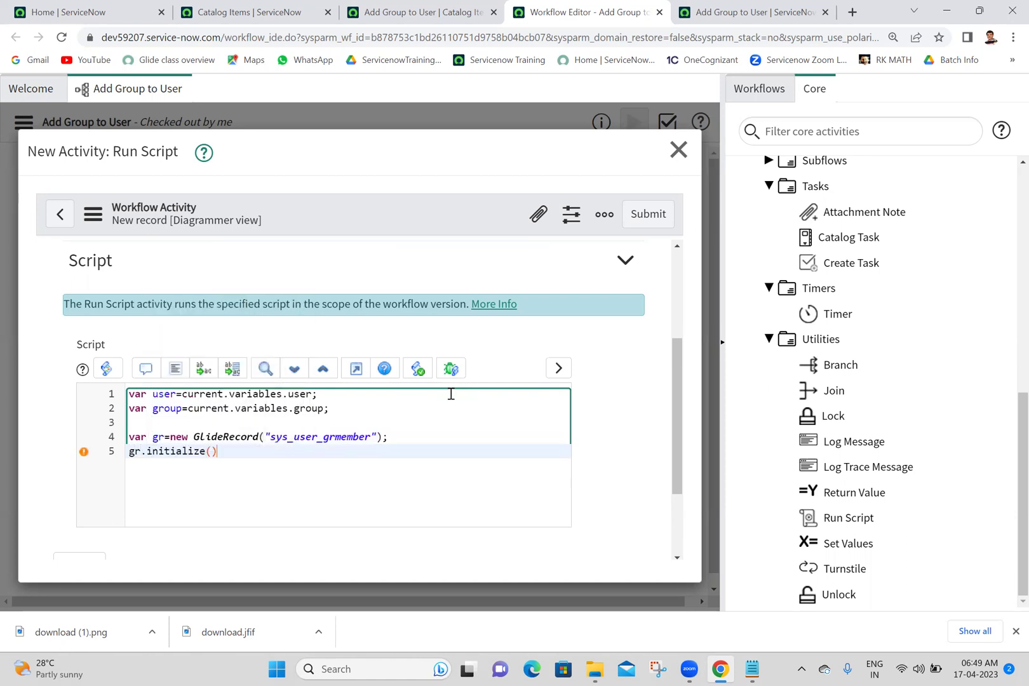
text(;)
key(Return)
text(gr.)
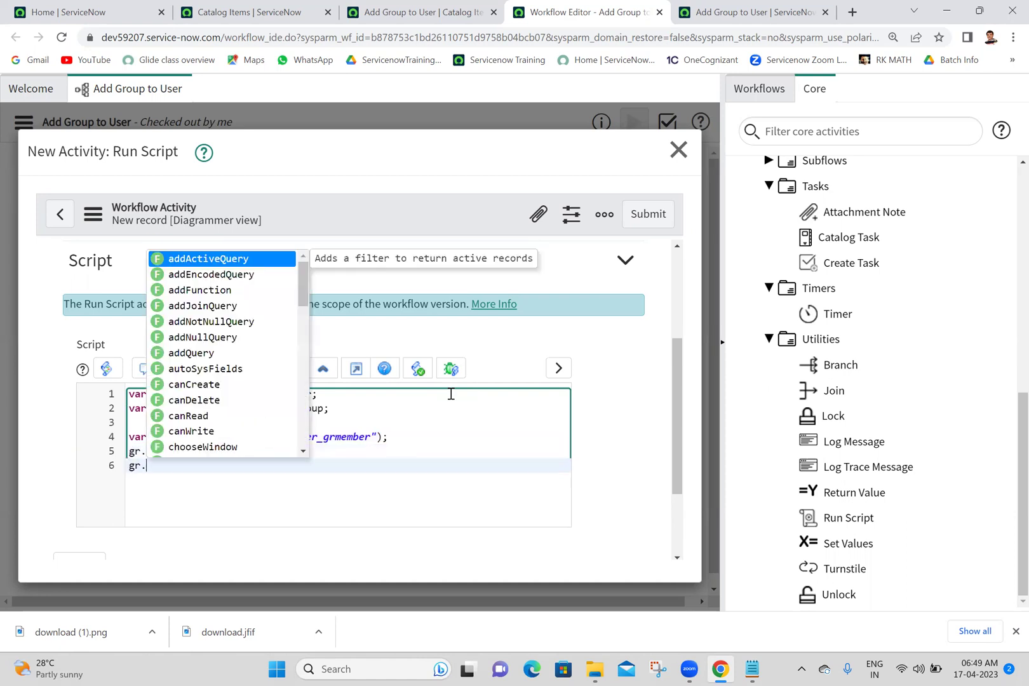
text(inser)
key(Return)
text(;)
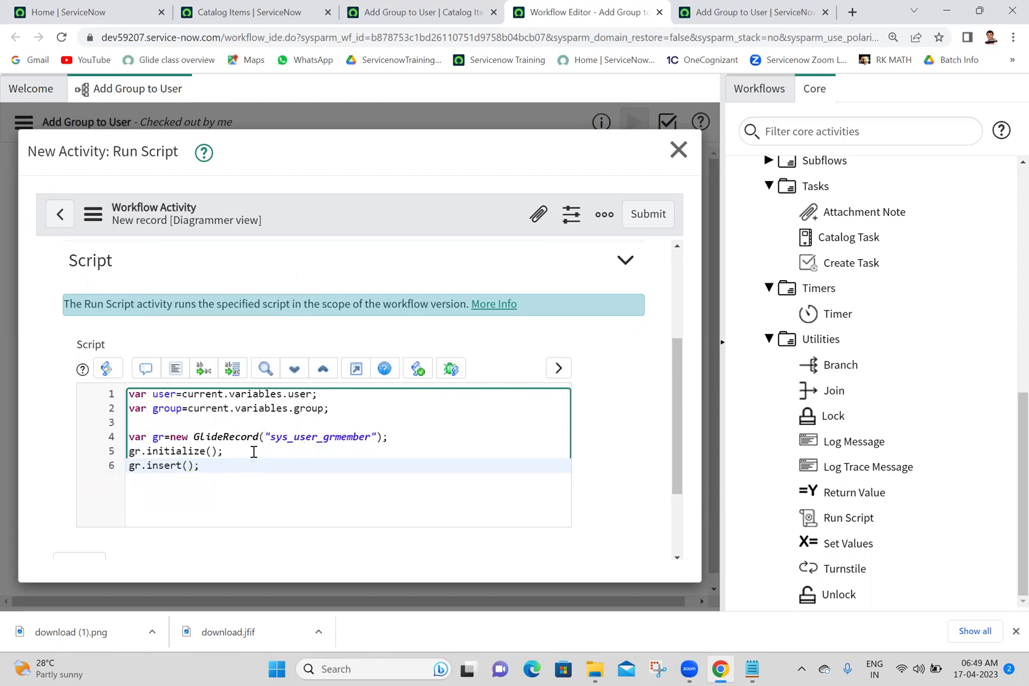
Insert gr.user=user; and gr.group=group; between the initialize and insert calls, and format the script code.
click(252, 452)
key(Return)
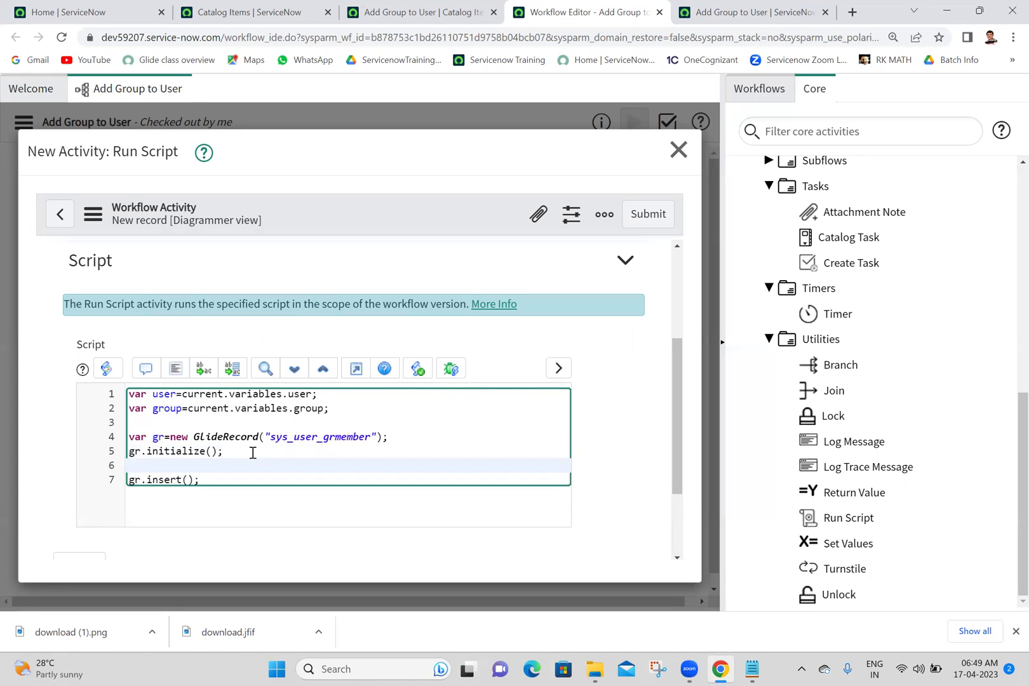
text(gr.user=user)
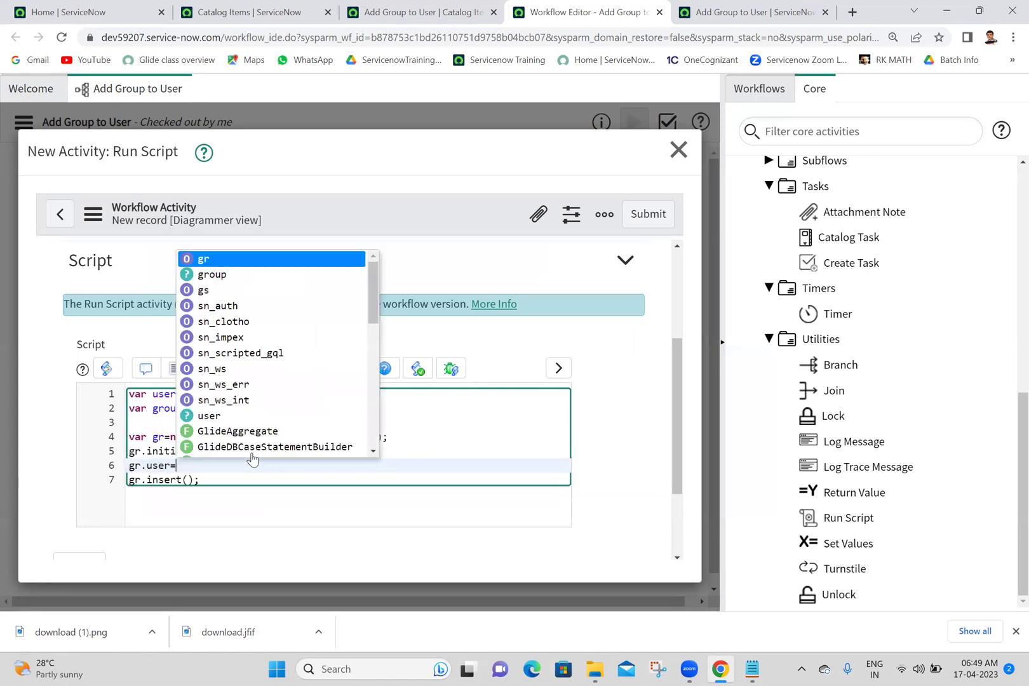
text(;)
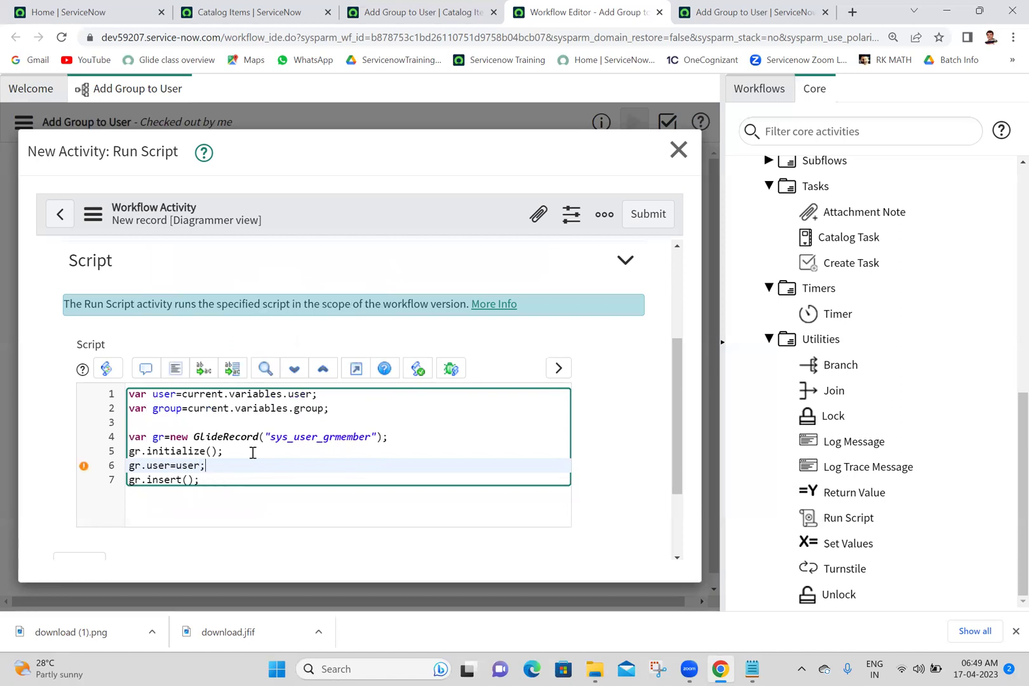
key(Return)
text(gr.gr)
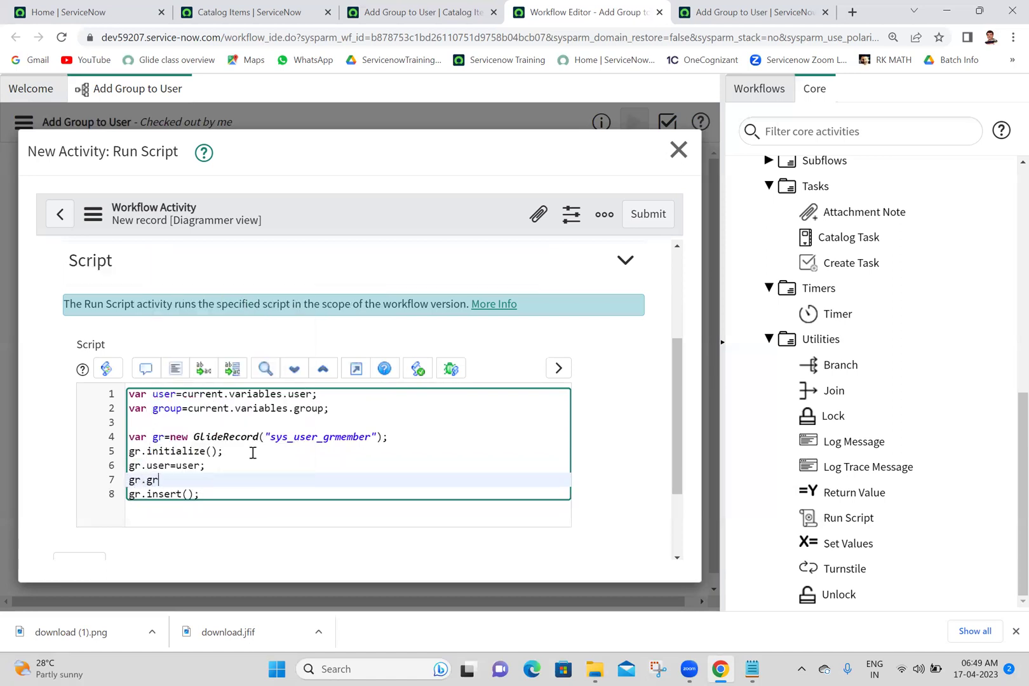
text(oup=group;)
drag(676, 429, 678, 449)
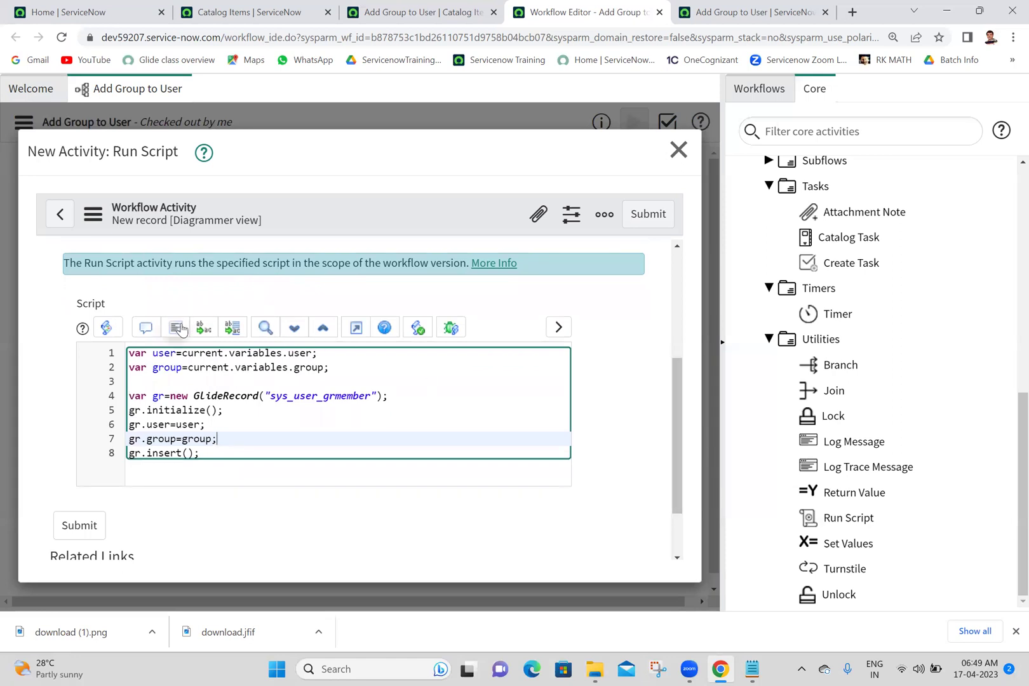
click(178, 327)
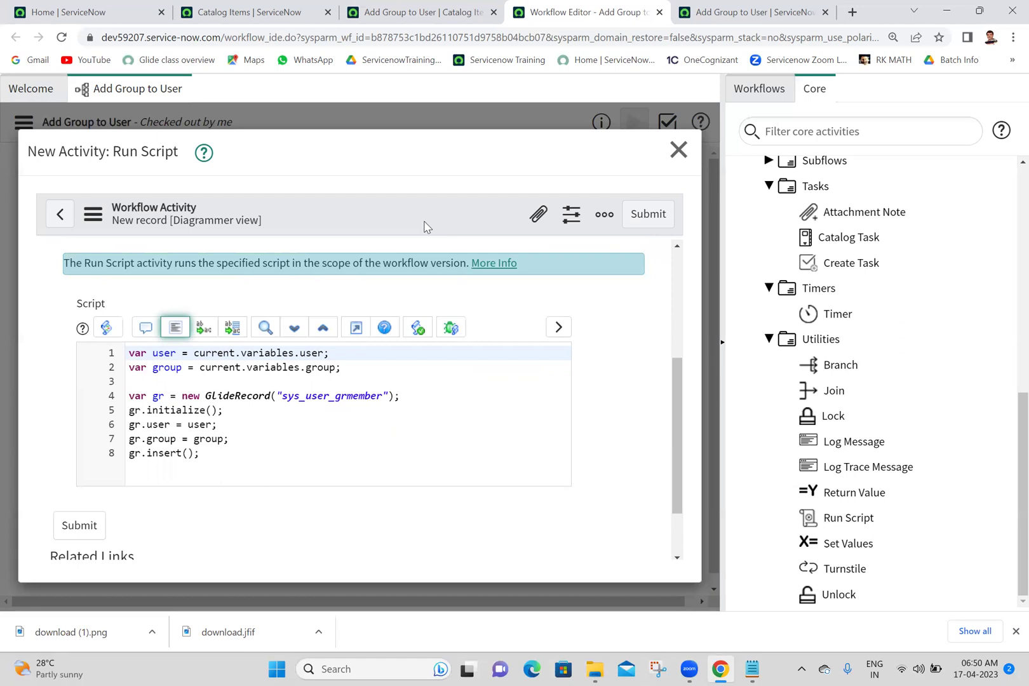
Copy the entire script and submit the Run Script activity.
click(215, 459)
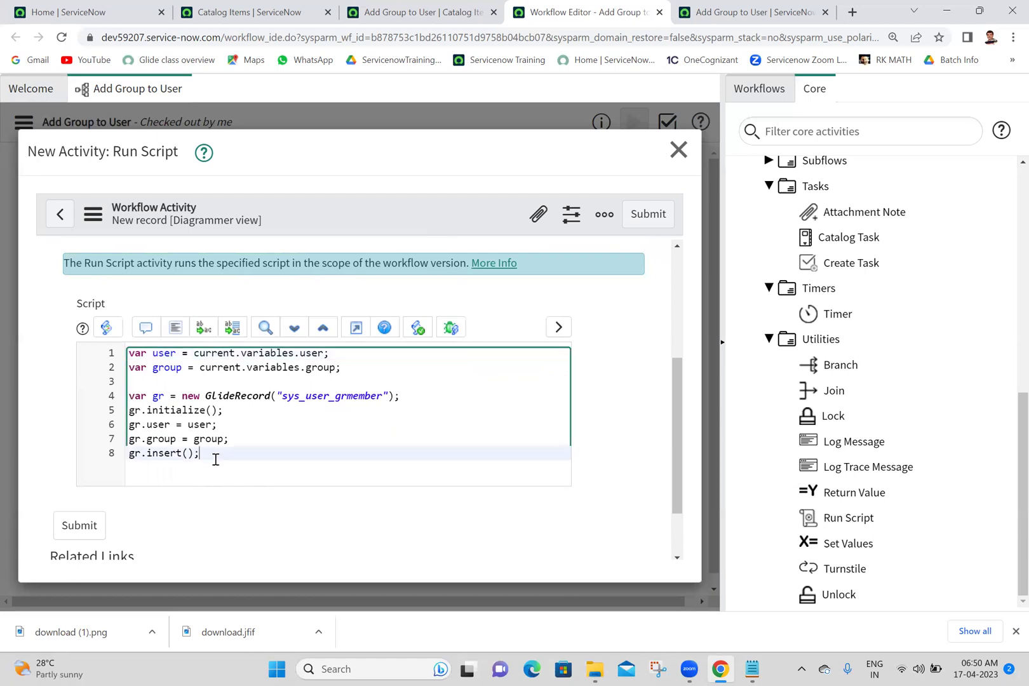
key(ctrl+a)
key(ctrl+c)
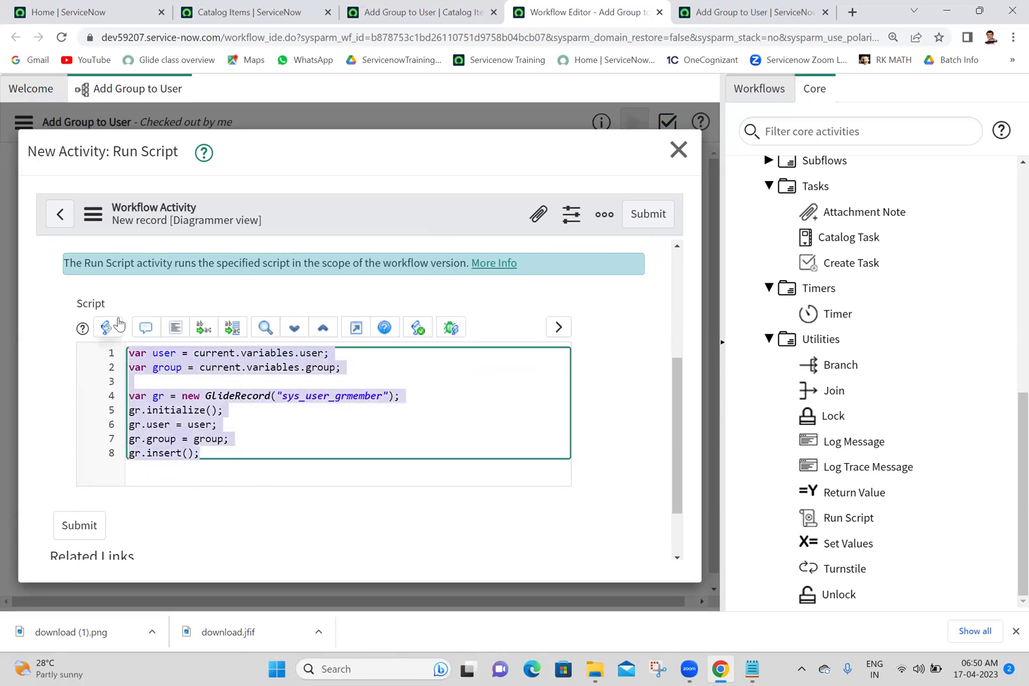
click(649, 214)
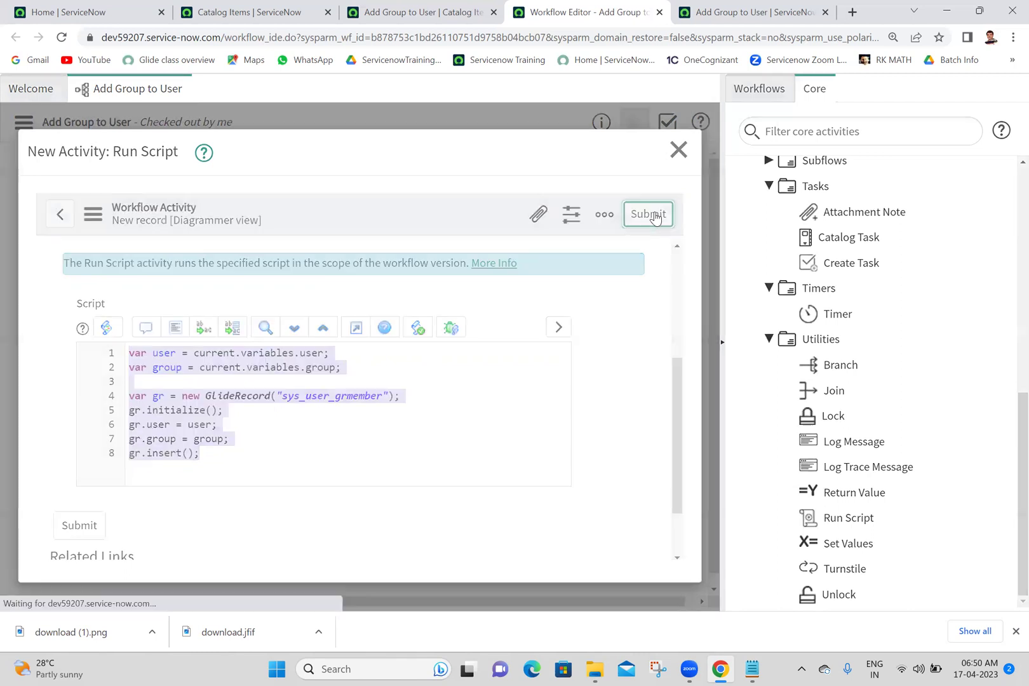
Switch to the Notepad notes and paste the copied script below the "by using g_form api" line.
click(750, 668)
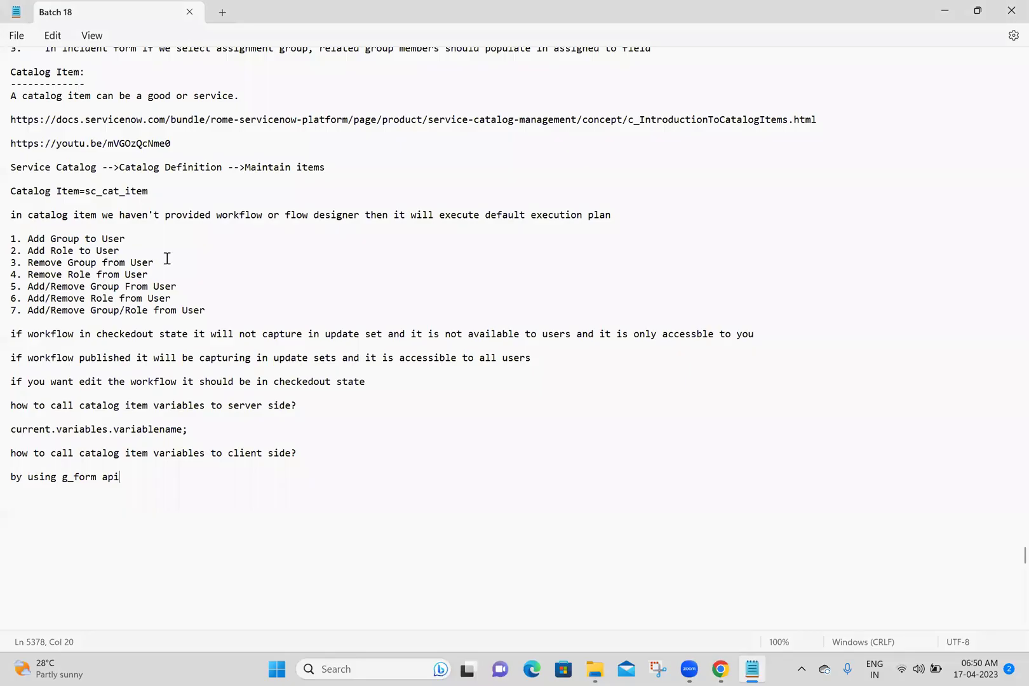
click(131, 237)
click(68, 517)
key(ctrl+v)
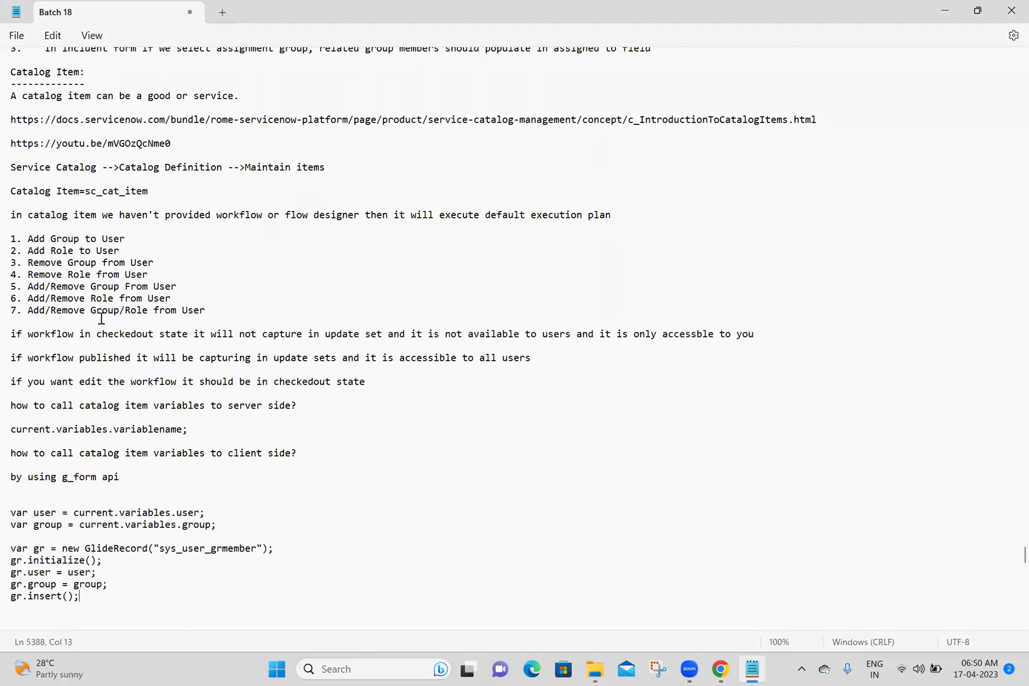
Copy the "1. Add Group to User" list entry as a heading above the pasted script and save the file.
drag(137, 238, 18, 240)
key(ctrl+c)
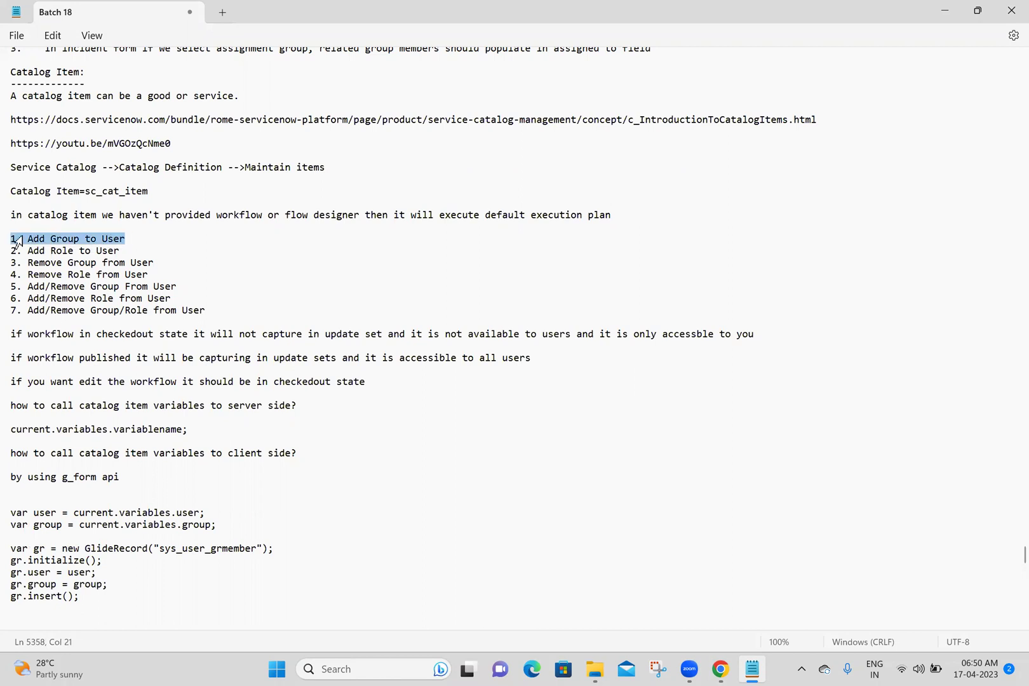
click(45, 501)
key(ctrl+v)
key(Return)
key(ctrl+s)
key(Down)
key(Down)
key(Down)
key(Down)
key(Down)
key(Down)
key(Down)
key(Down)
key(Down)
key(Down)
key(Down)
key(Down)
key(Down)
key(Down)
key(Down)
key(Down)
key(Down)
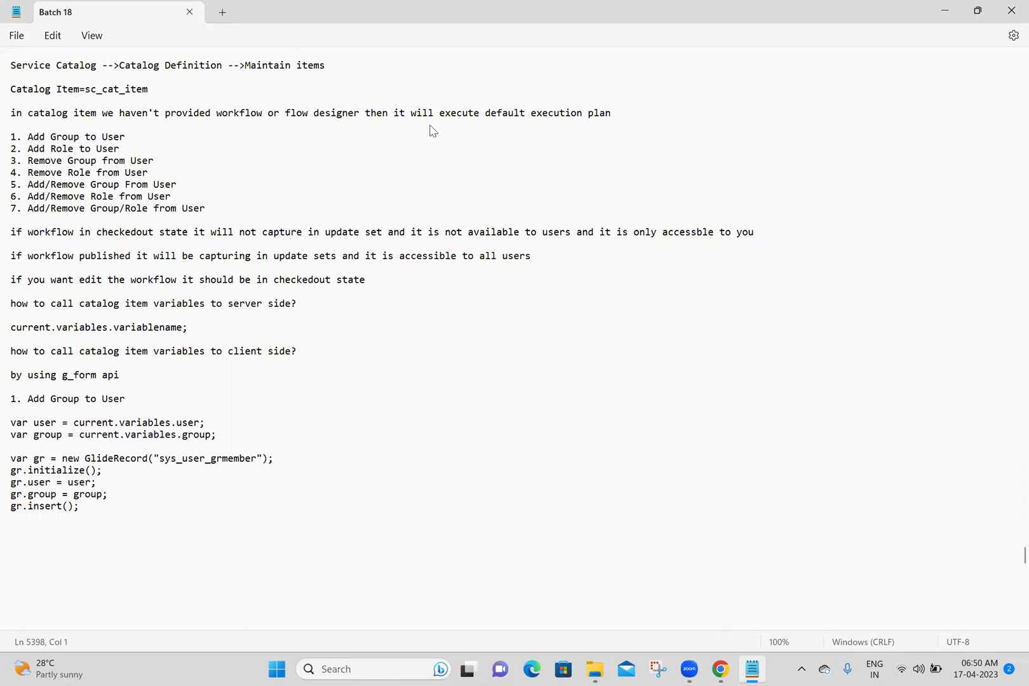
In the workflow editor, connect Begin to Run Script and Run Script to End, and publish the Add Group to User workflow.
drag(270, 192, 224, 171)
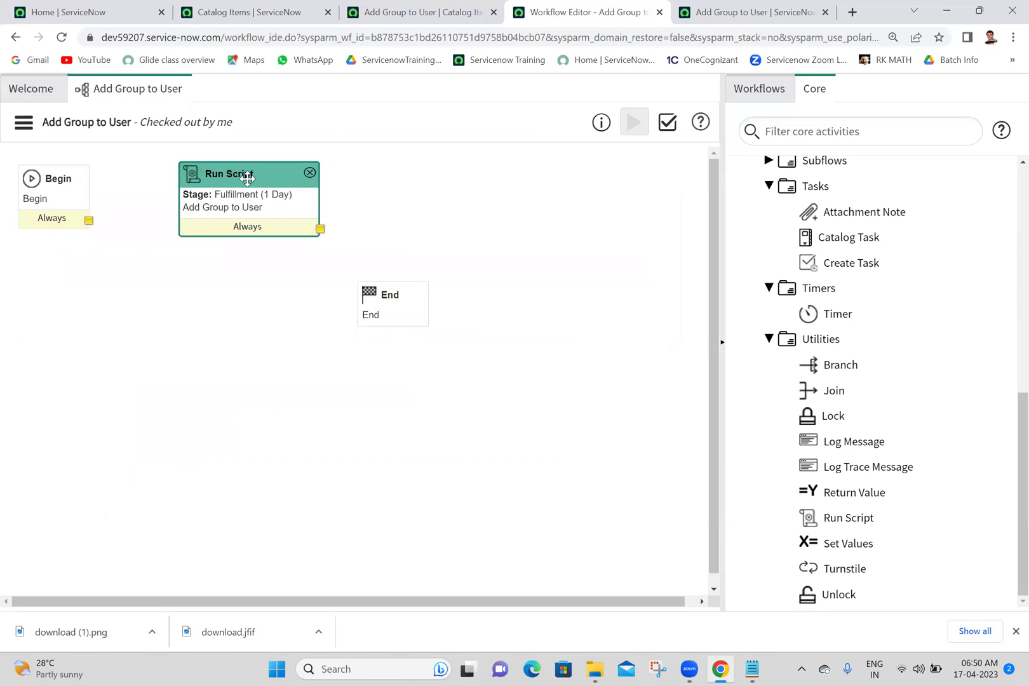
mouse_move(248, 178)
mouse_down()
mouse_move(392, 190)
mouse_move(512, 128)
mouse_move(207, 248)
mouse_move(477, 153)
mouse_move(608, 326)
mouse_move(251, 175)
mouse_move(248, 190)
mouse_move(247, 174)
mouse_up()
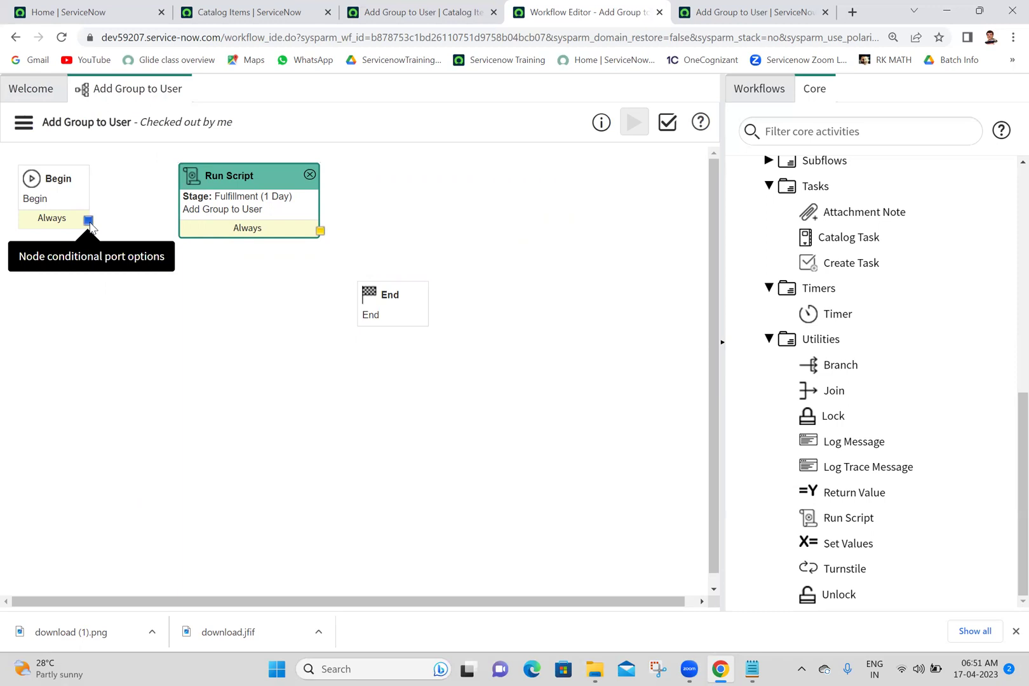
drag(89, 220, 198, 205)
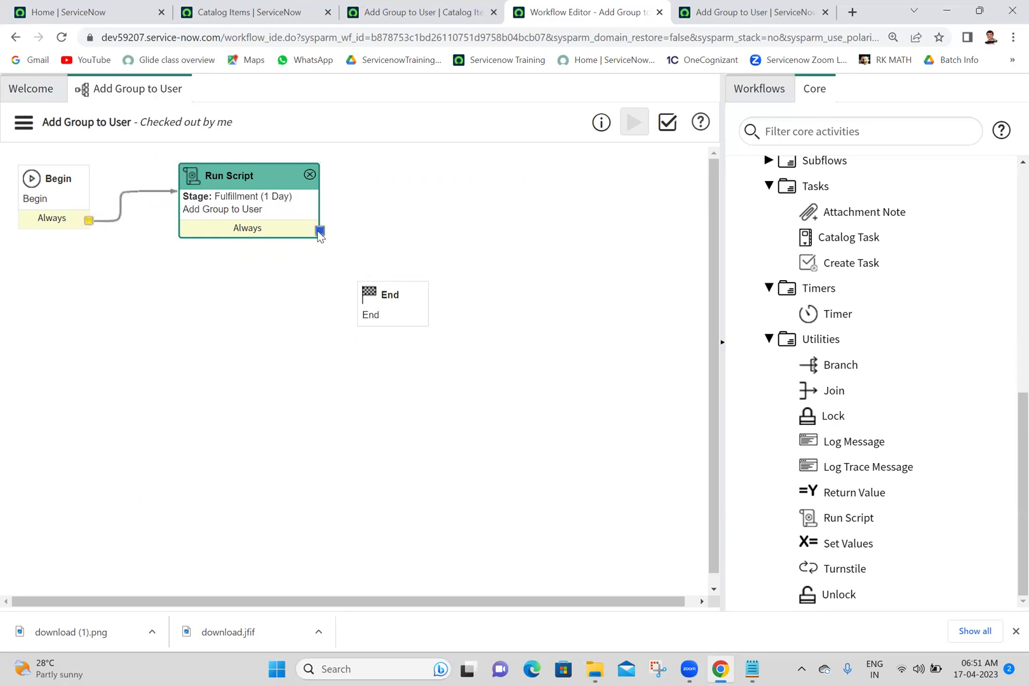
drag(320, 230, 392, 296)
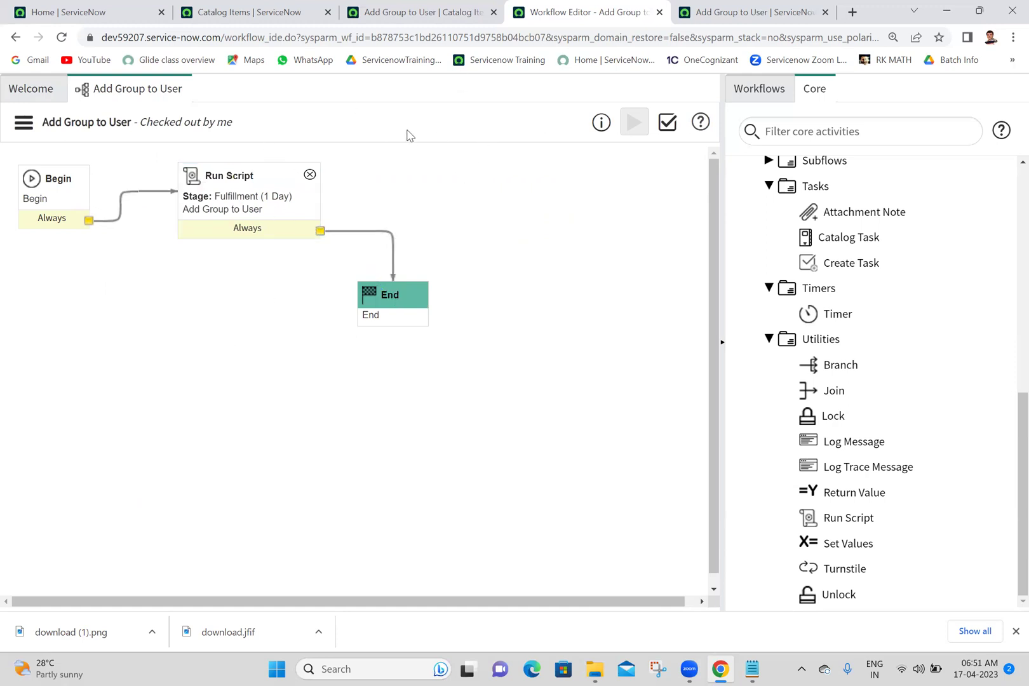
click(23, 122)
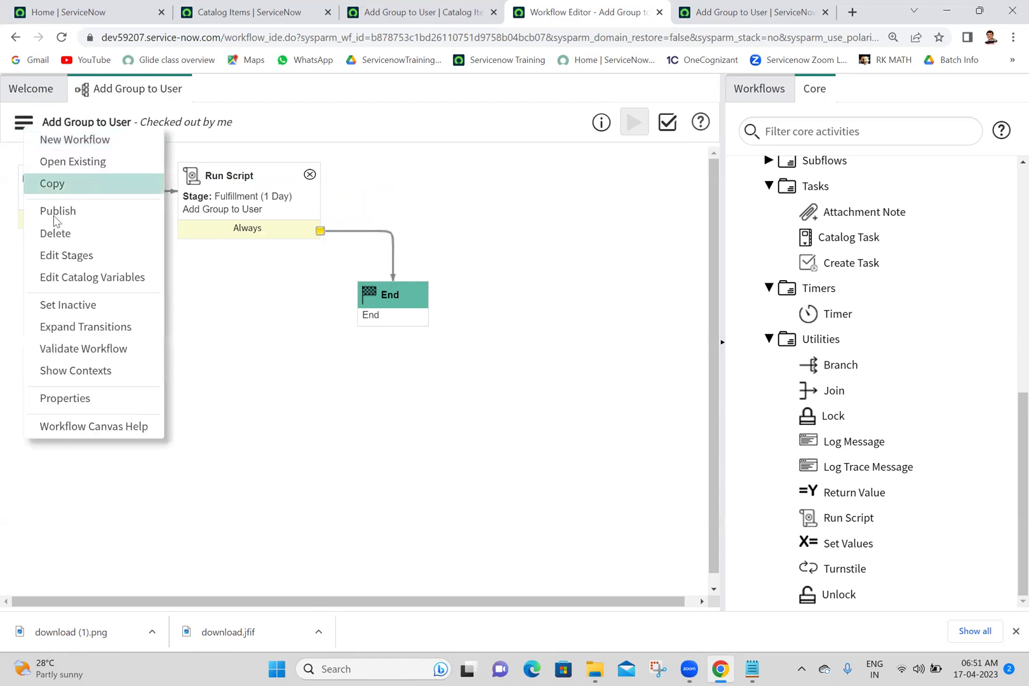
click(57, 211)
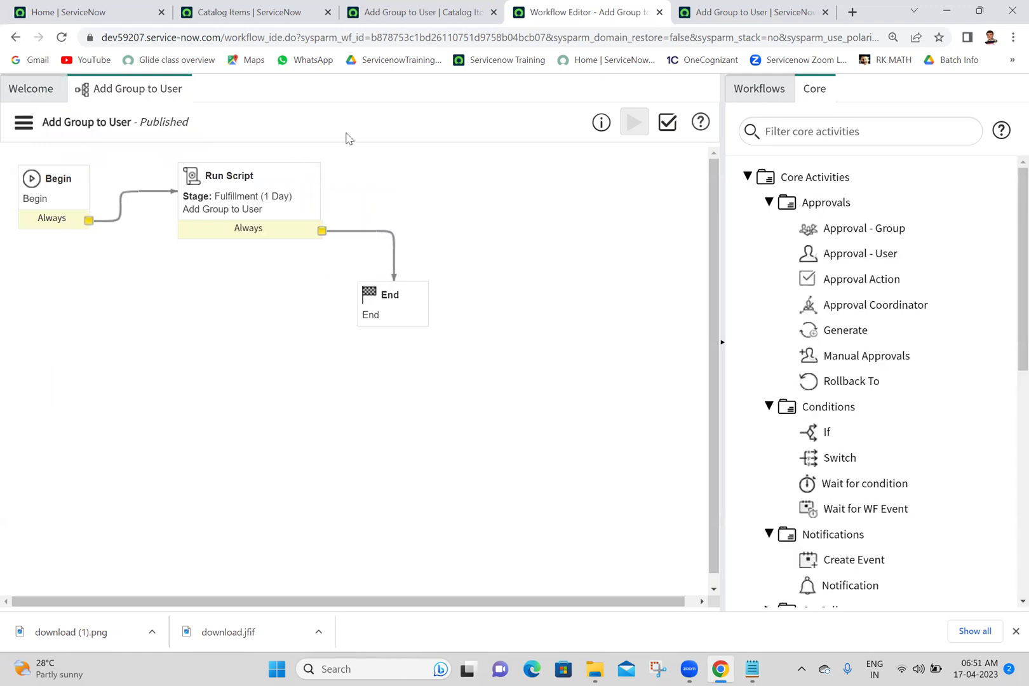
Open the Add Group to User catalog item's order form with Try It and close the old preview page.
click(455, 9)
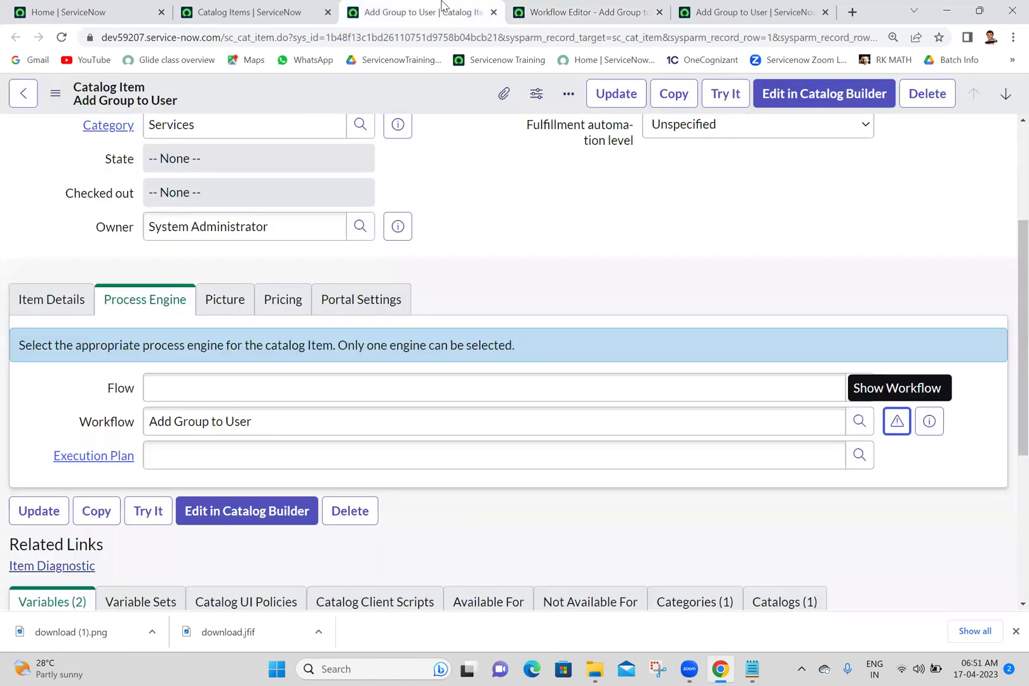
click(298, 9)
click(438, 9)
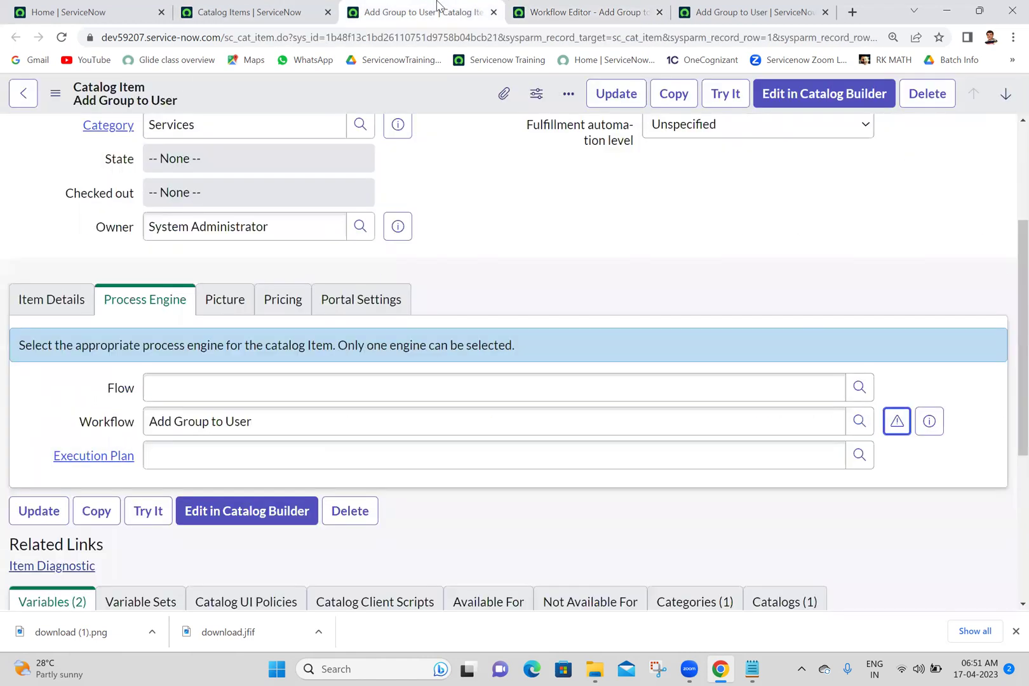
click(724, 94)
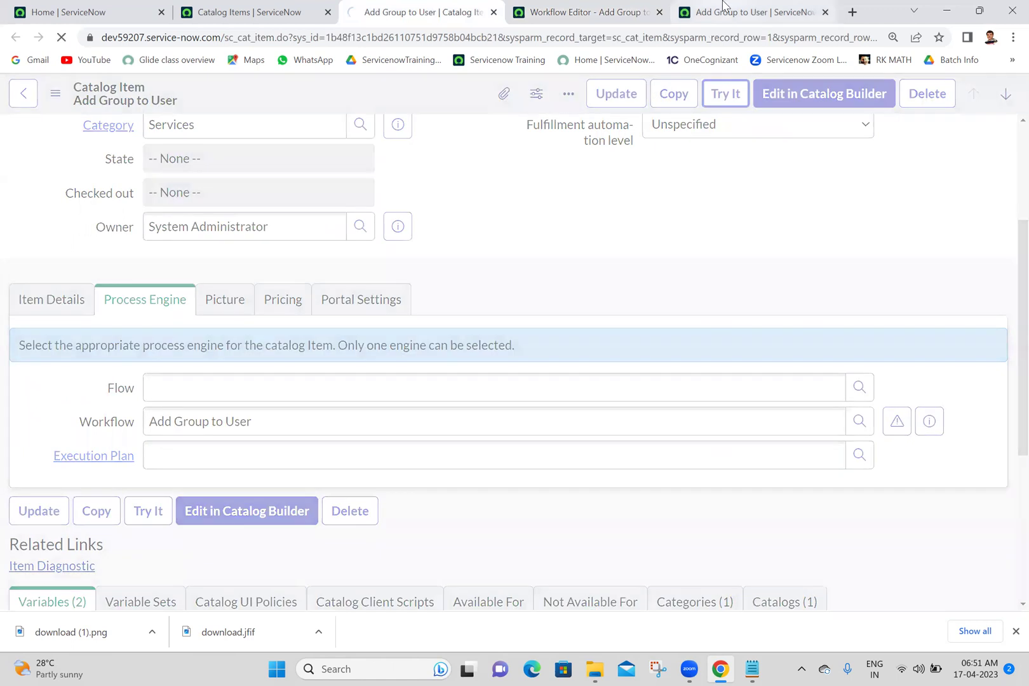
click(723, 6)
click(825, 12)
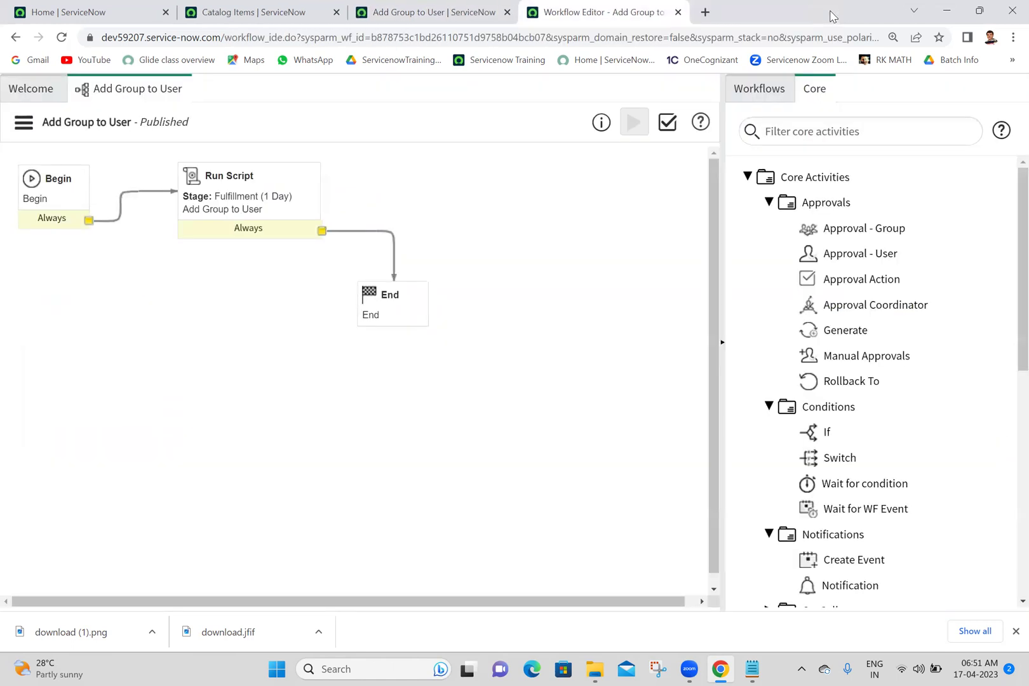
click(305, 11)
click(432, 9)
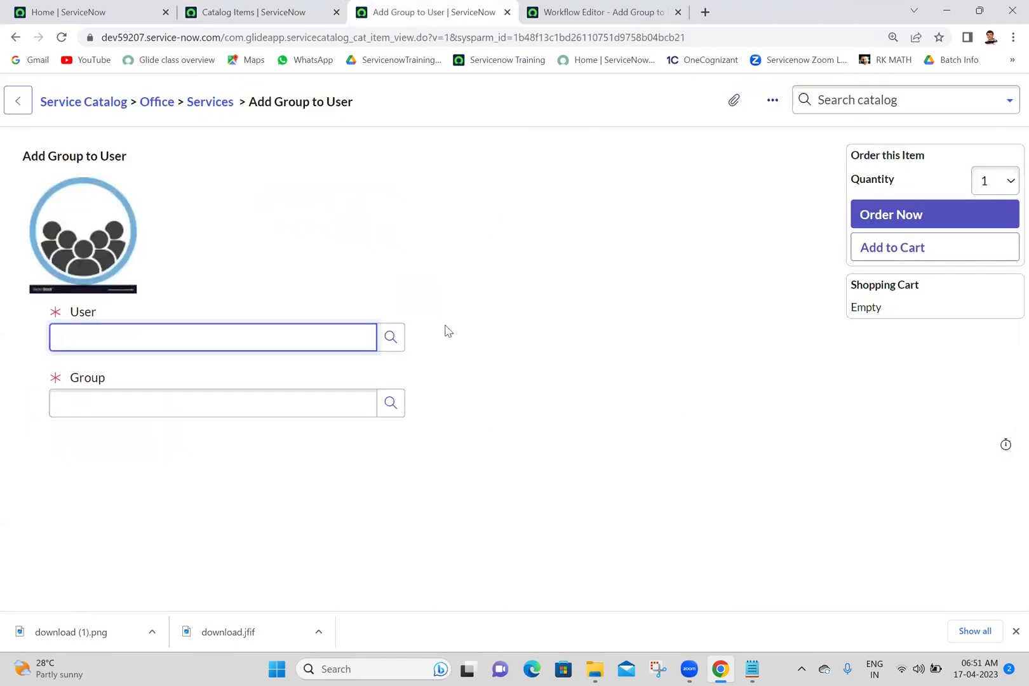
Fill in the User variable on the order form with the test user's name.
click(270, 326)
text(anji)
click(330, 264)
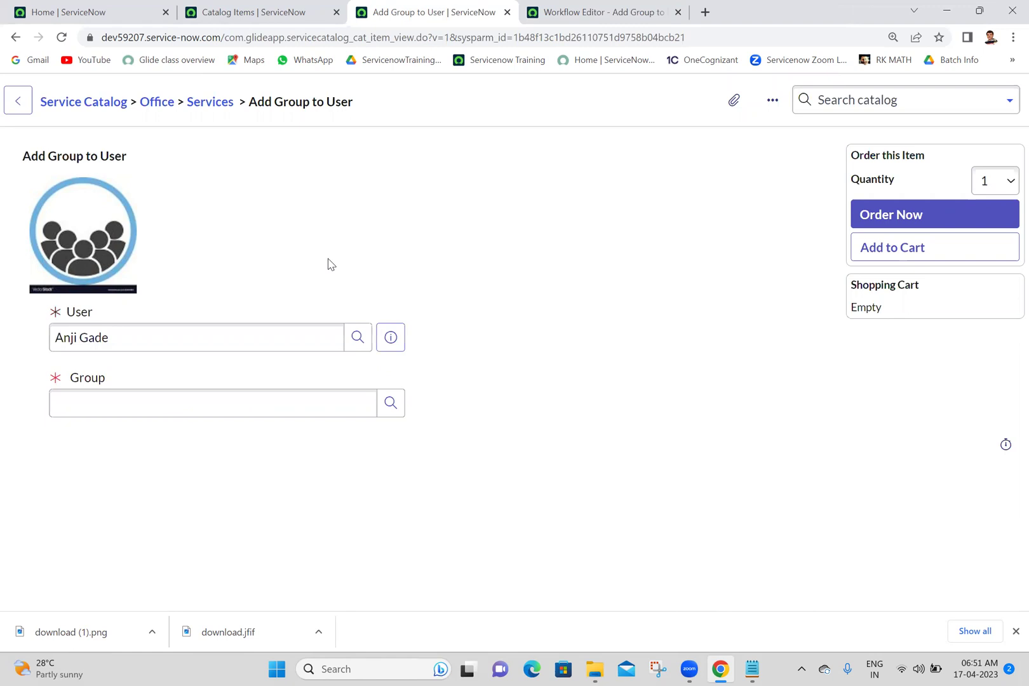
click(188, 404)
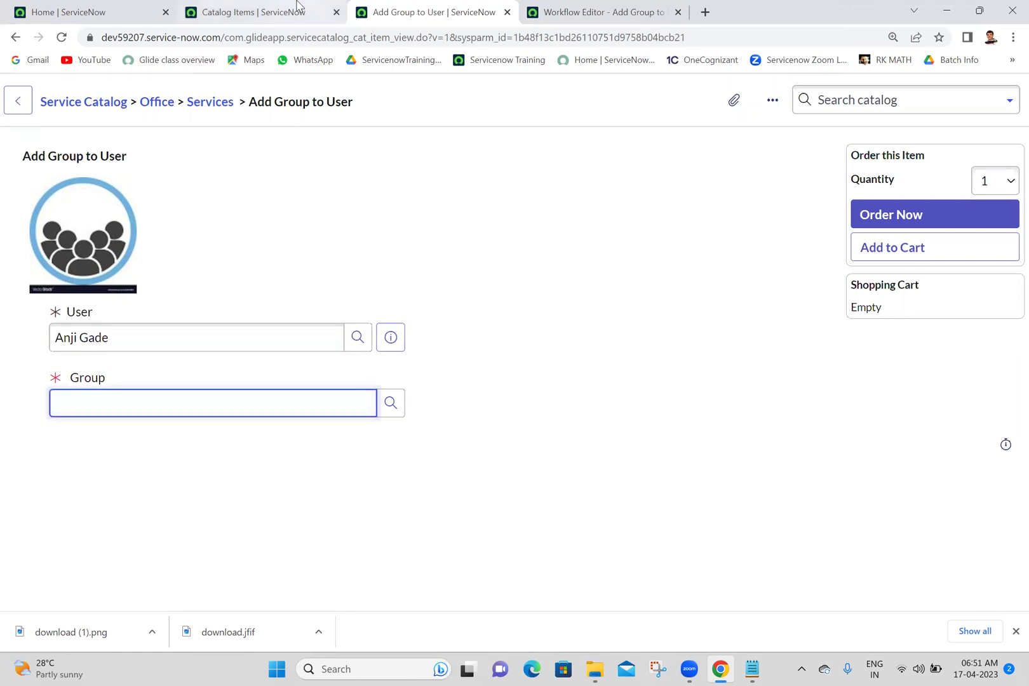
Open the user table with sys_user.LIST and check the group memberships on the test user's record.
click(92, 13)
click(196, 146)
text(sys_user.LIST)
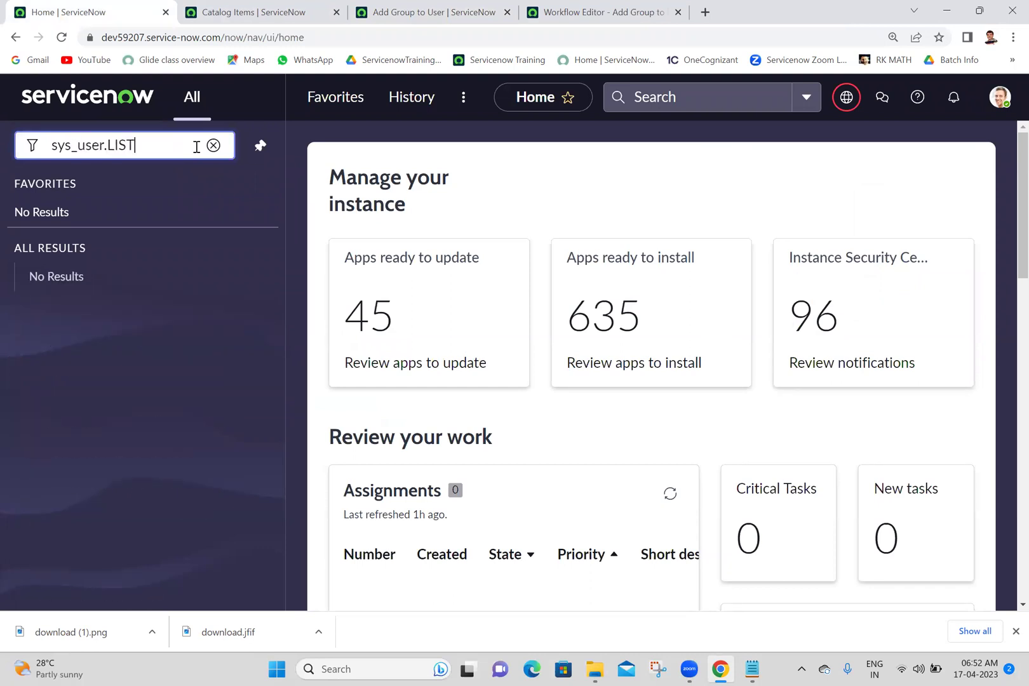
key(Return)
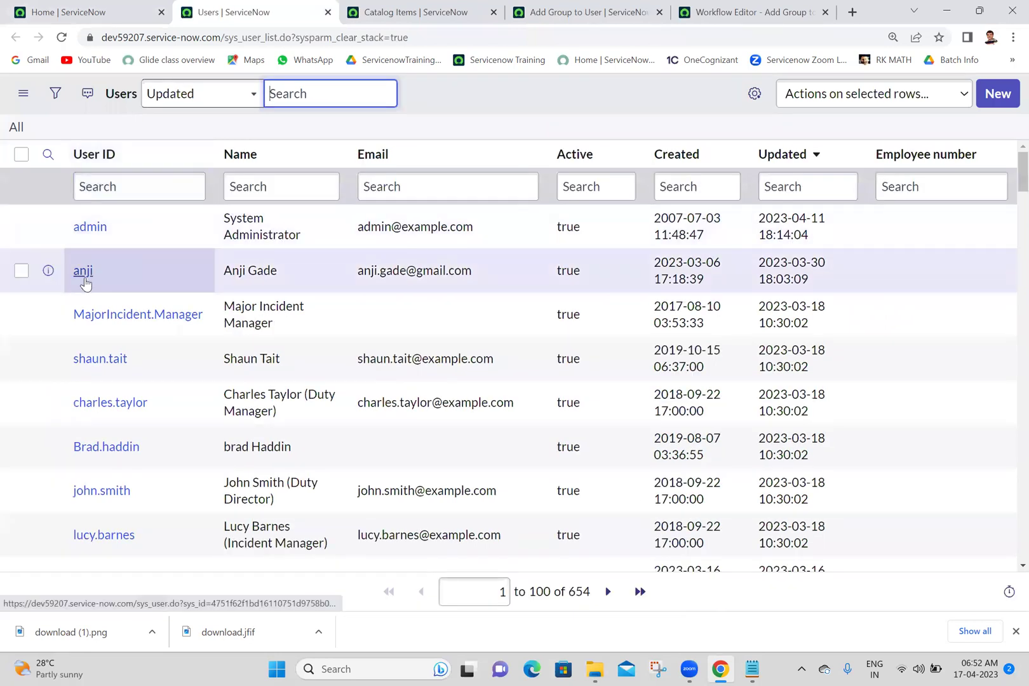
middle_click(85, 279)
click(413, 5)
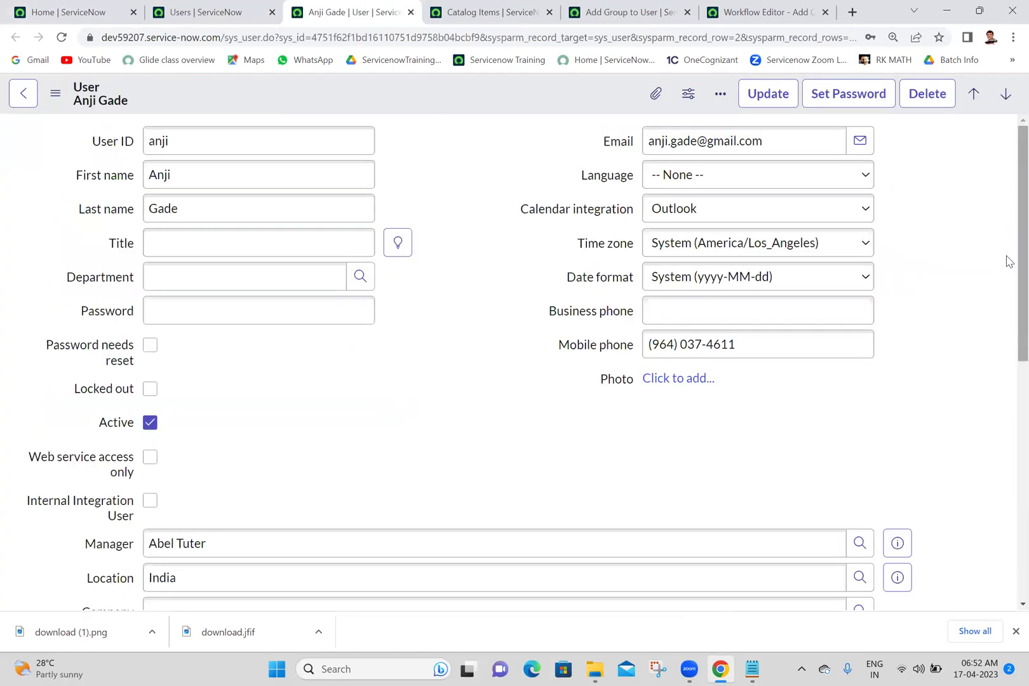
drag(1008, 262, 1008, 499)
click(250, 328)
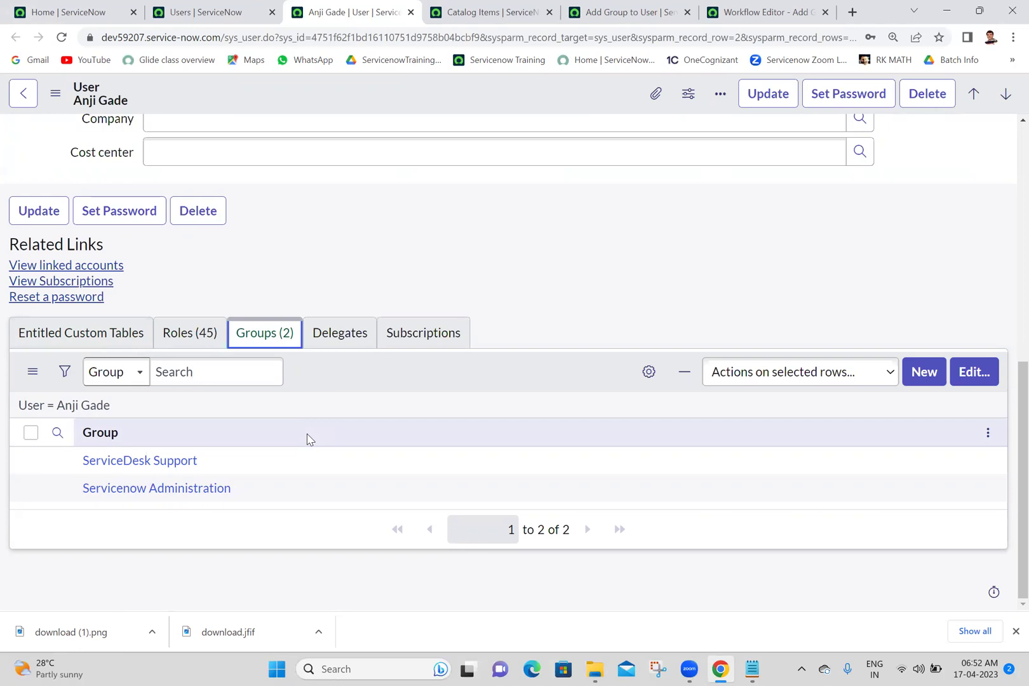
Back on the order form, set Group to Software and order the Add Group to User item.
click(775, 12)
click(594, 7)
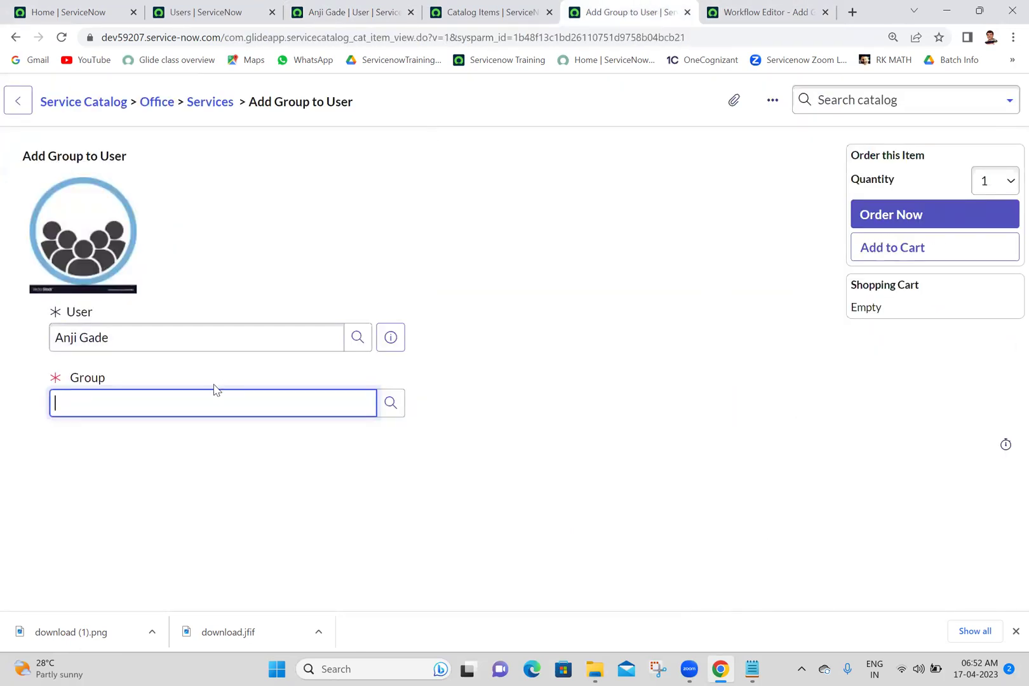
text(soft)
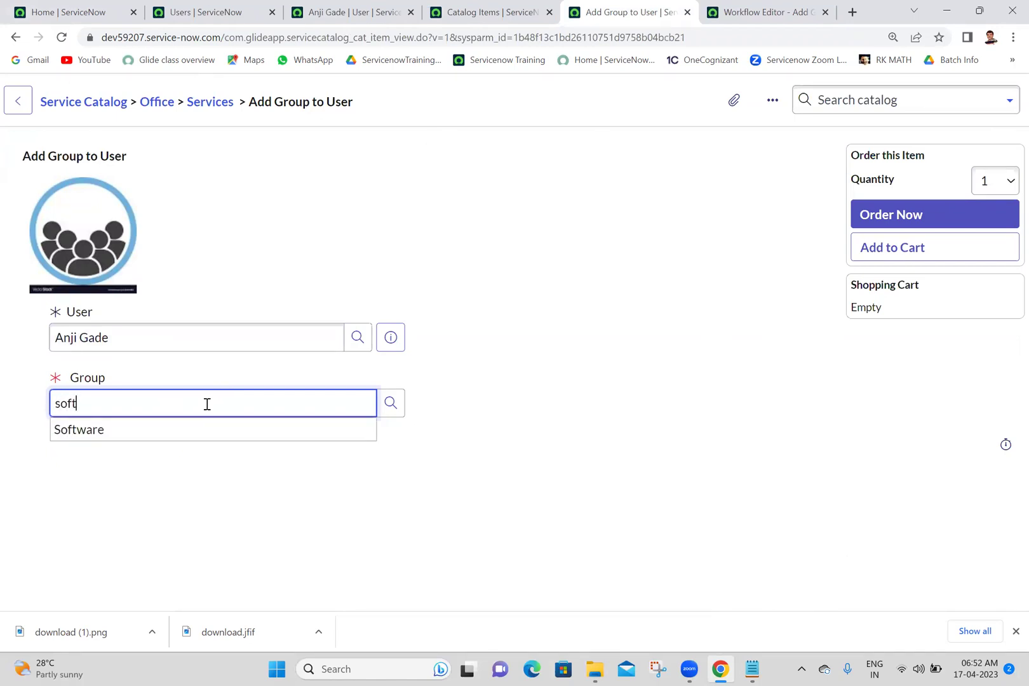
click(163, 432)
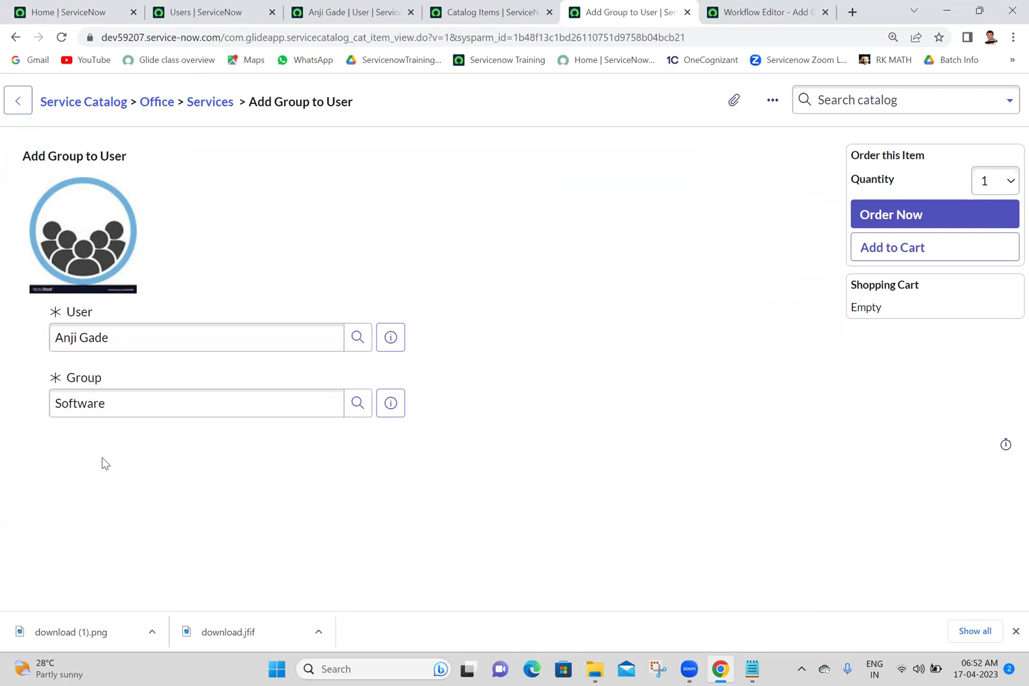
click(921, 227)
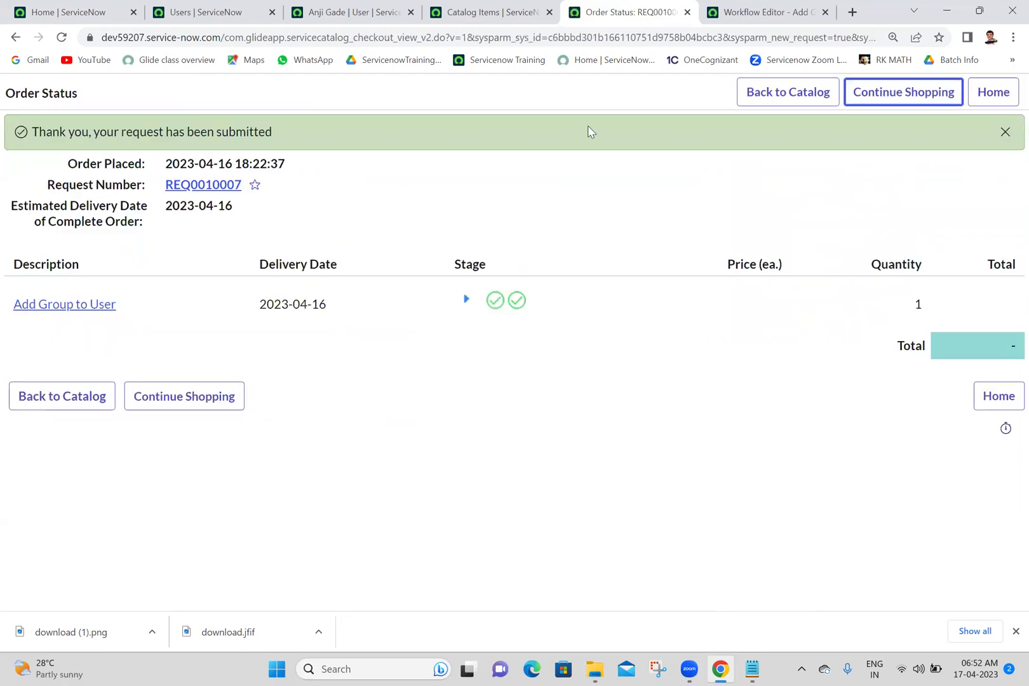
Open the submitted request and its requested item record, each in a separate browser tab.
middle_click(203, 184)
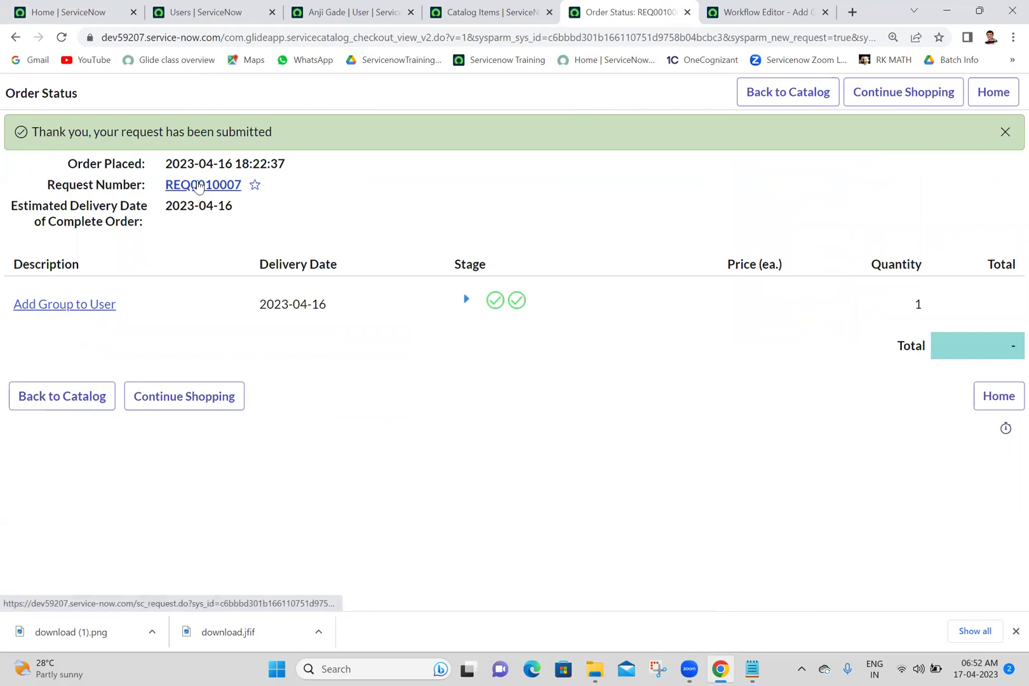
click(639, 7)
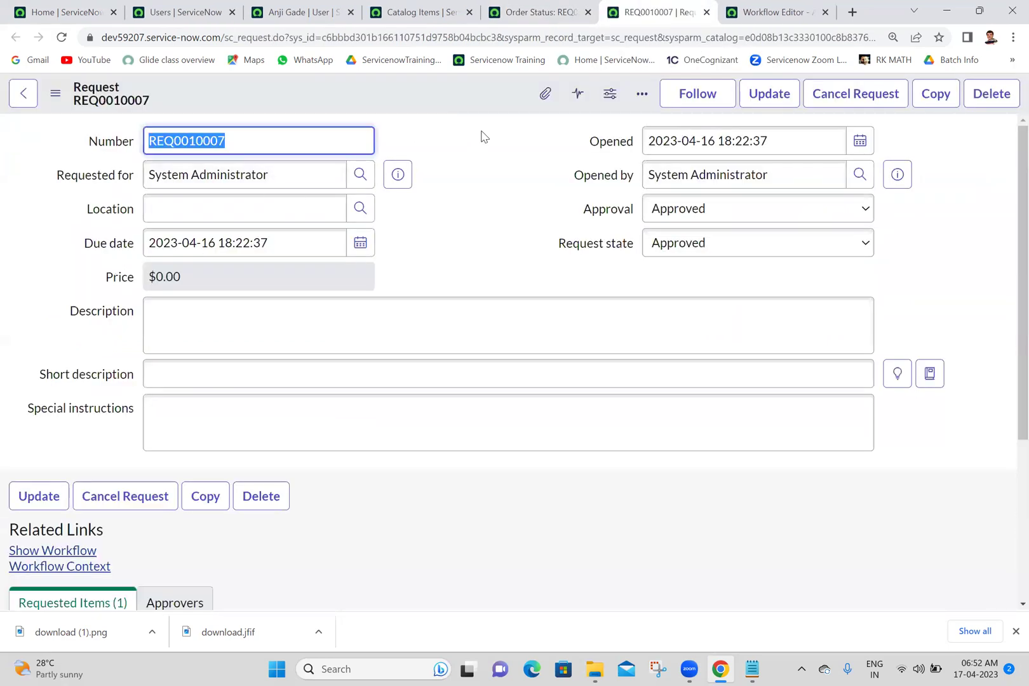
scroll(1006, 510, down, 4)
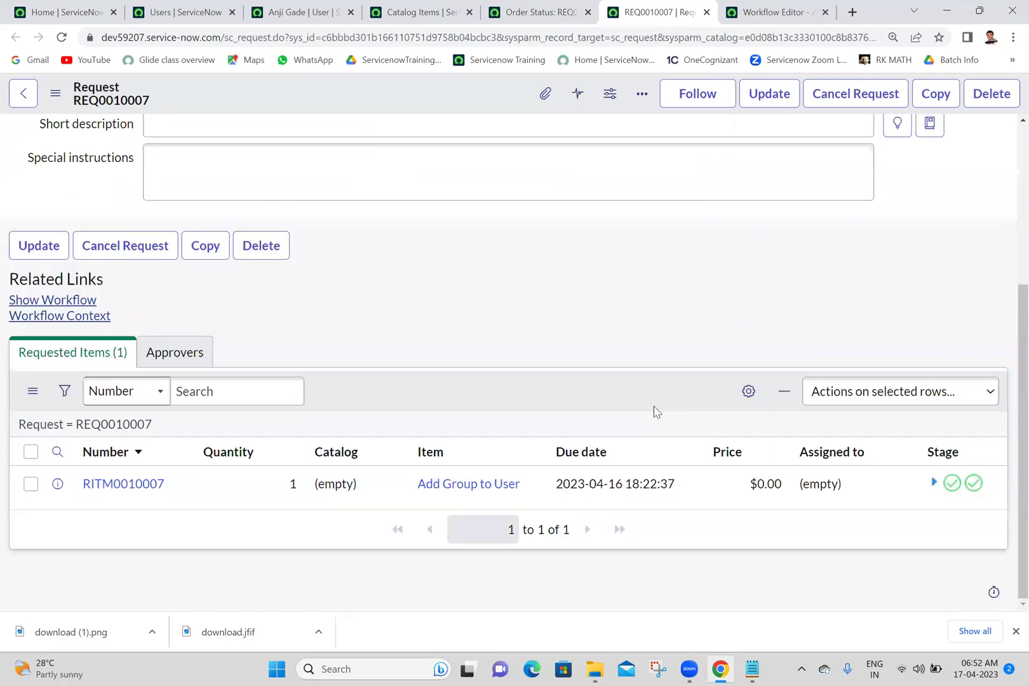
middle_click(117, 489)
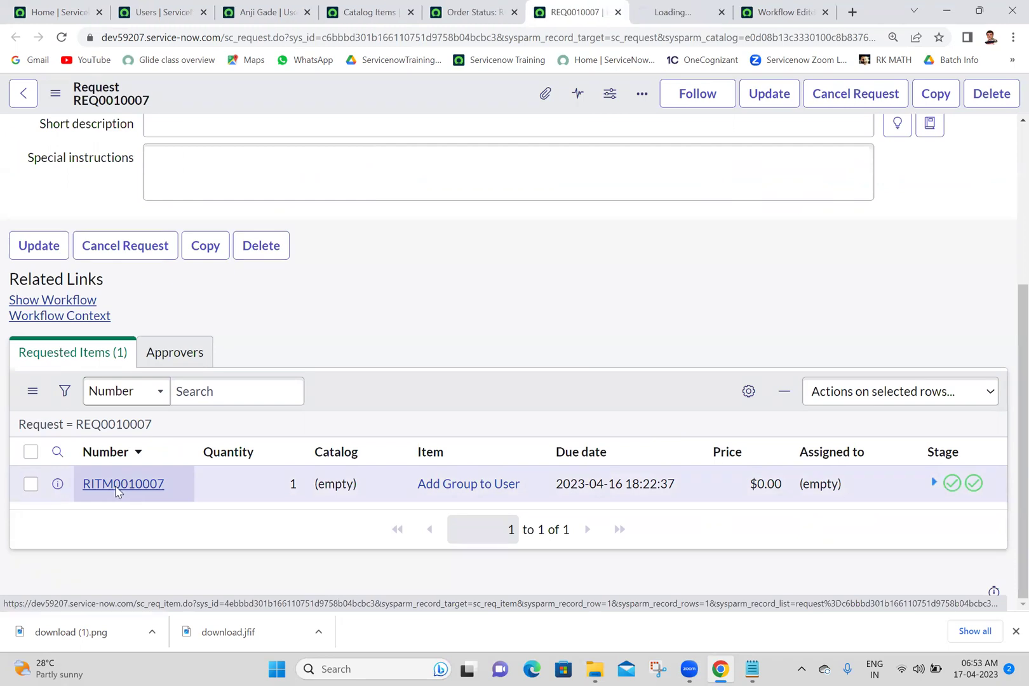
click(714, 9)
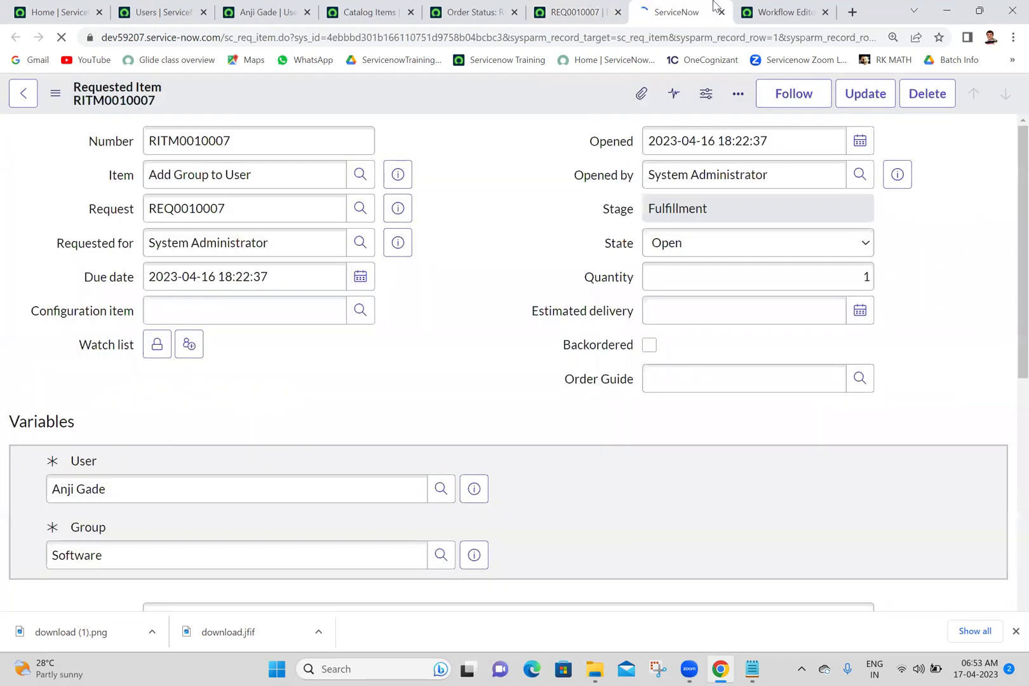
Review the requested item's details and show its workflow to check how each activity was executed.
scroll(1009, 375, down, 2)
scroll(1009, 375, down, 6)
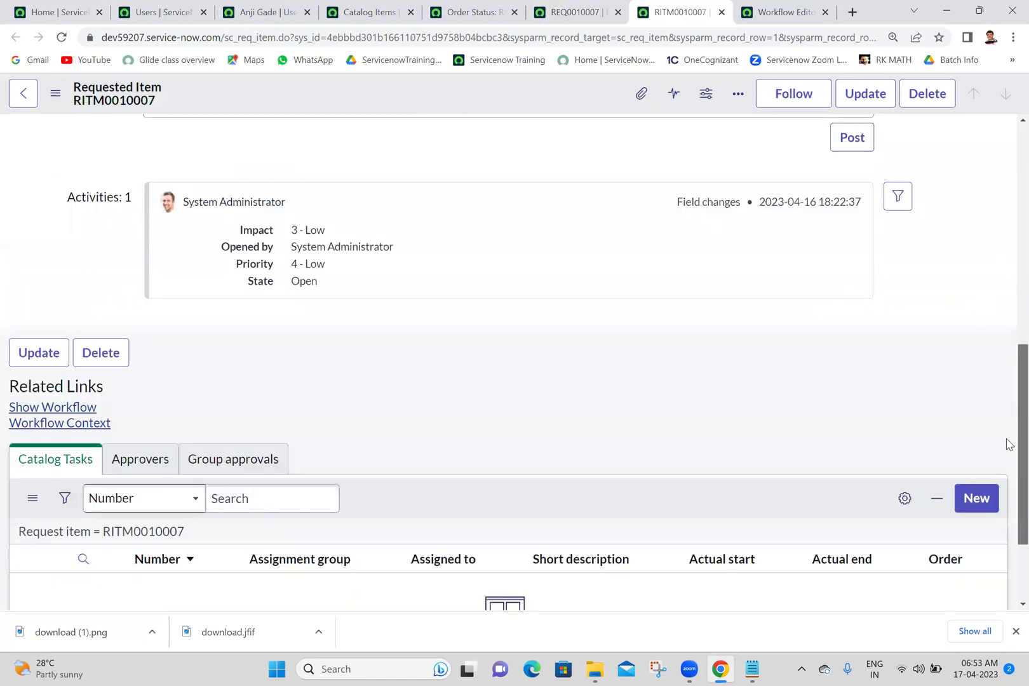
scroll(1010, 312, up, 5)
scroll(971, 469, down, 6)
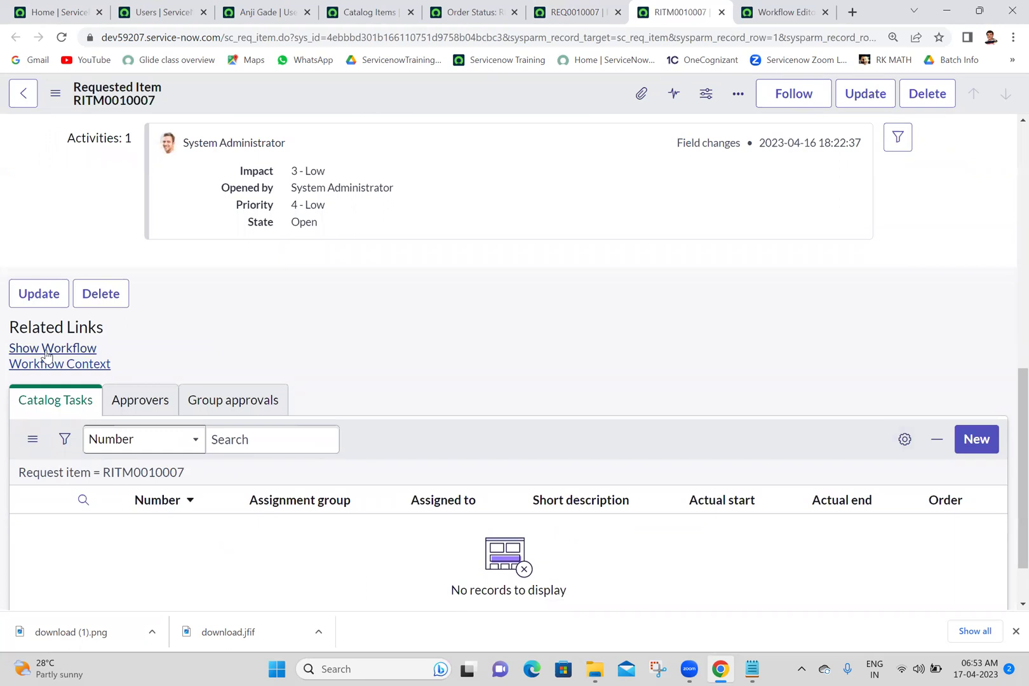
ctrl+click(47, 349)
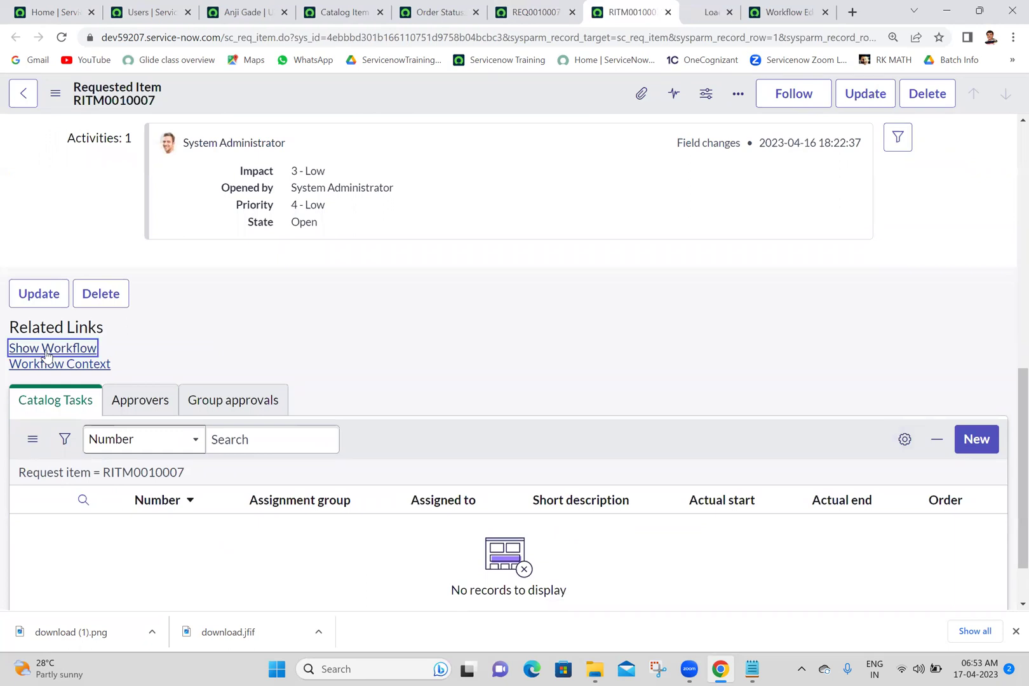
click(723, 7)
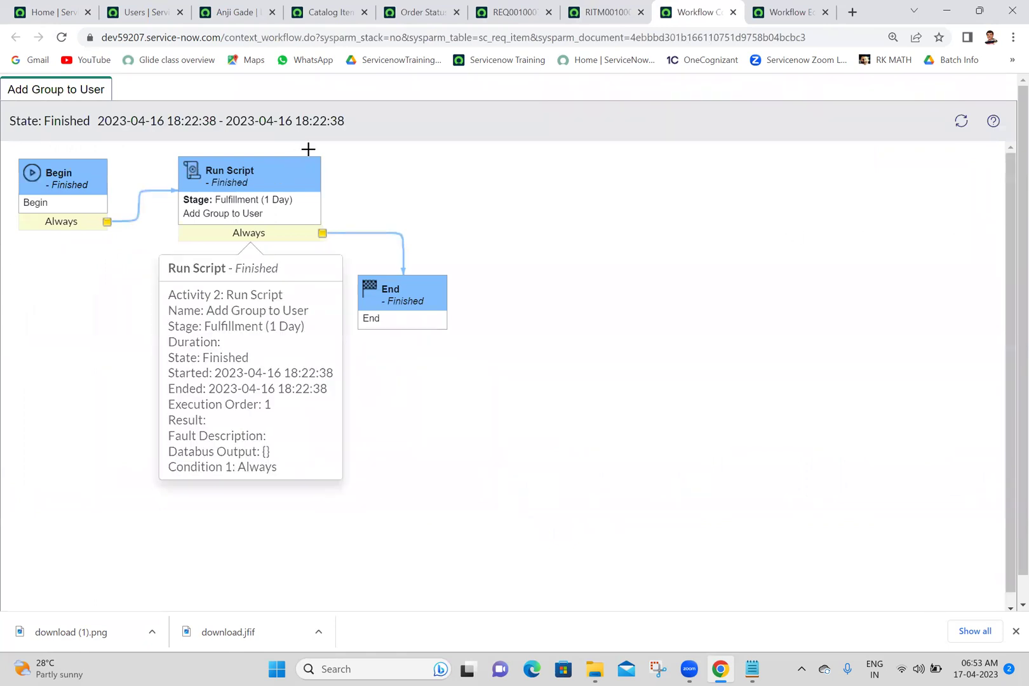
mouse_move(994, 131)
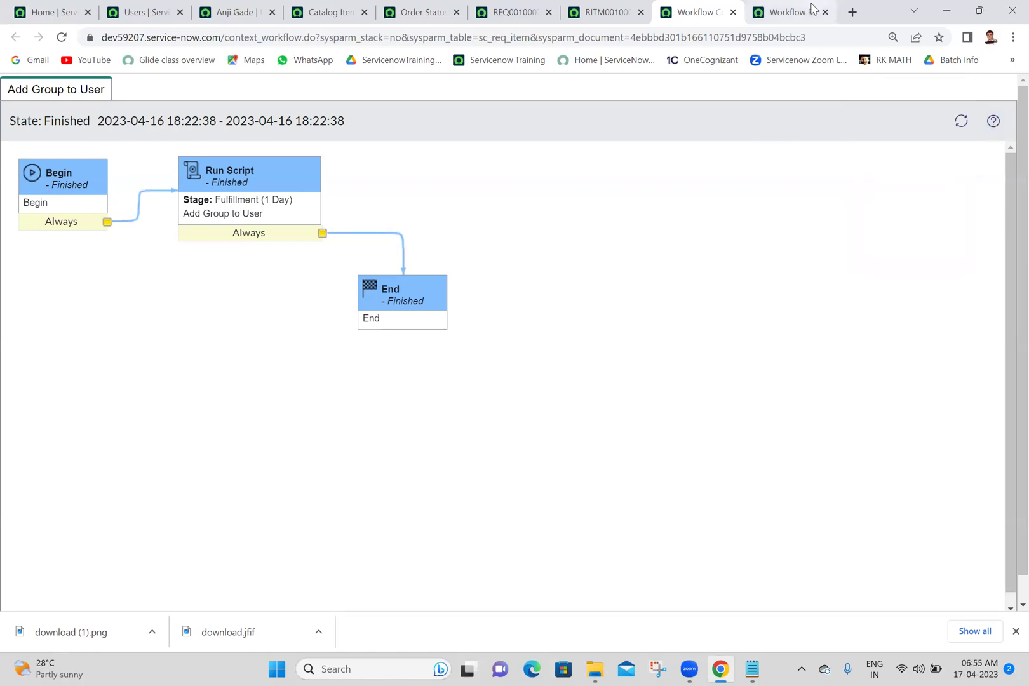
Reload the test user's record and check its Groups list for the Software group.
click(251, 12)
click(62, 37)
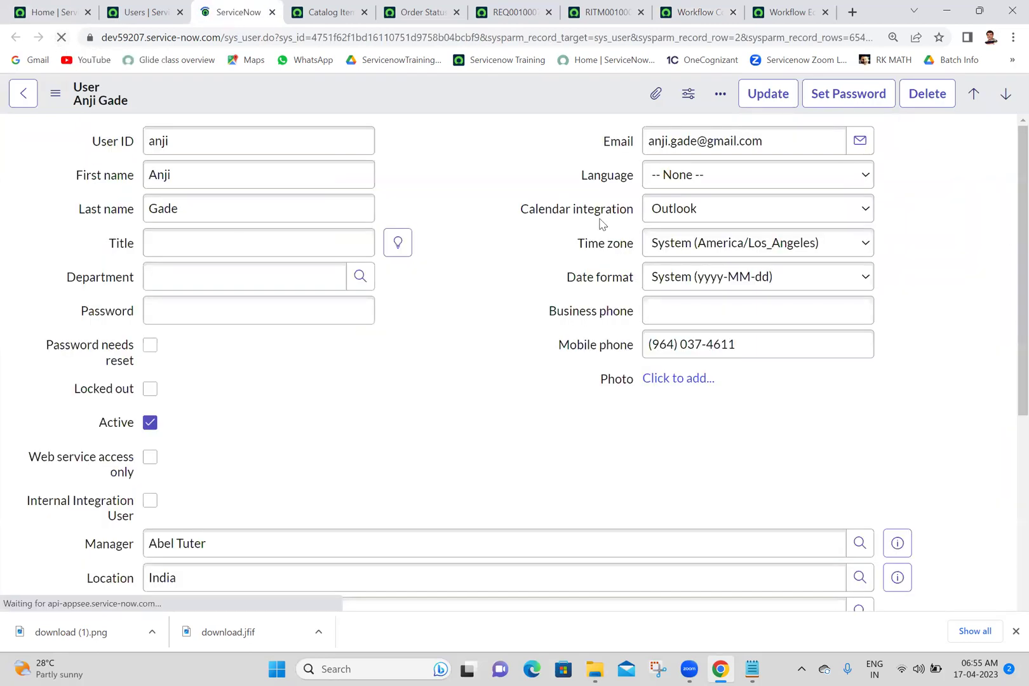
scroll(1009, 400, down, 15)
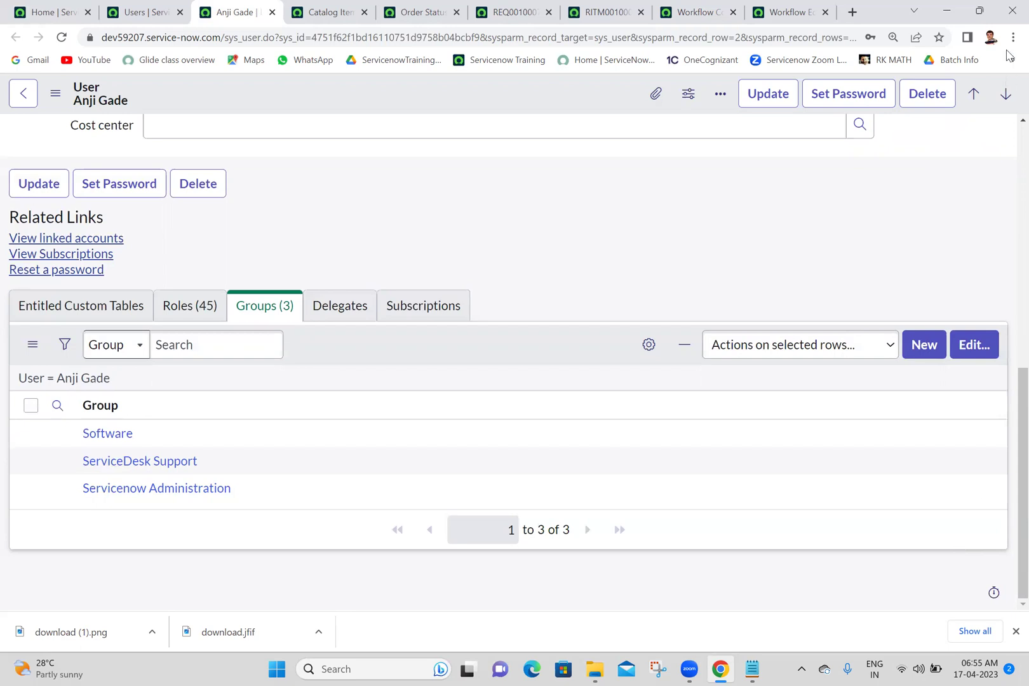
click(946, 10)
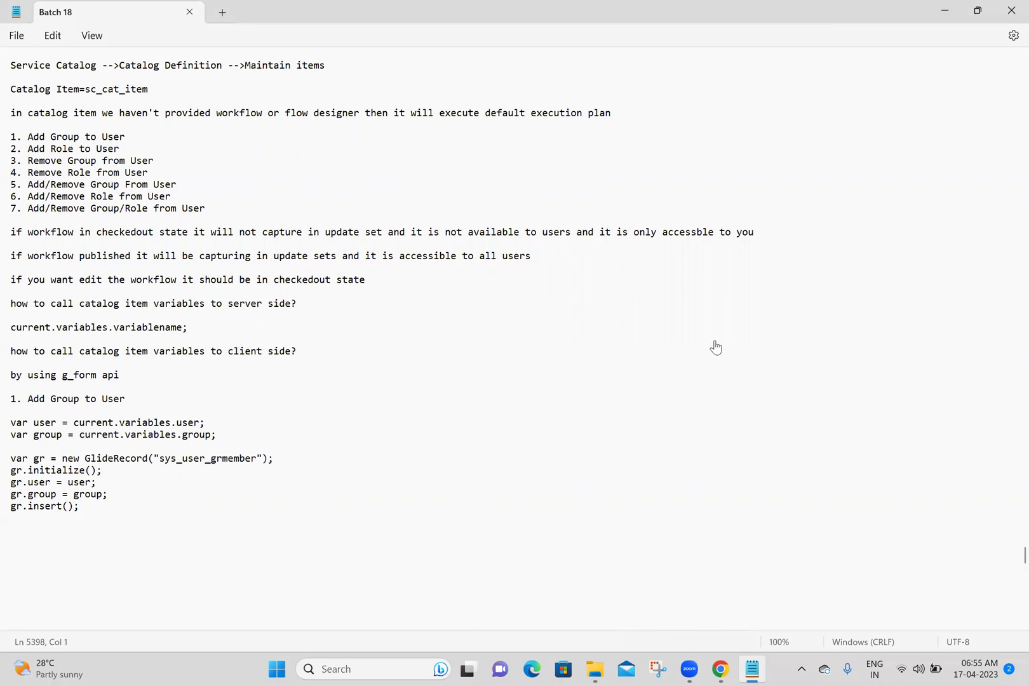
key(alt+Tab)
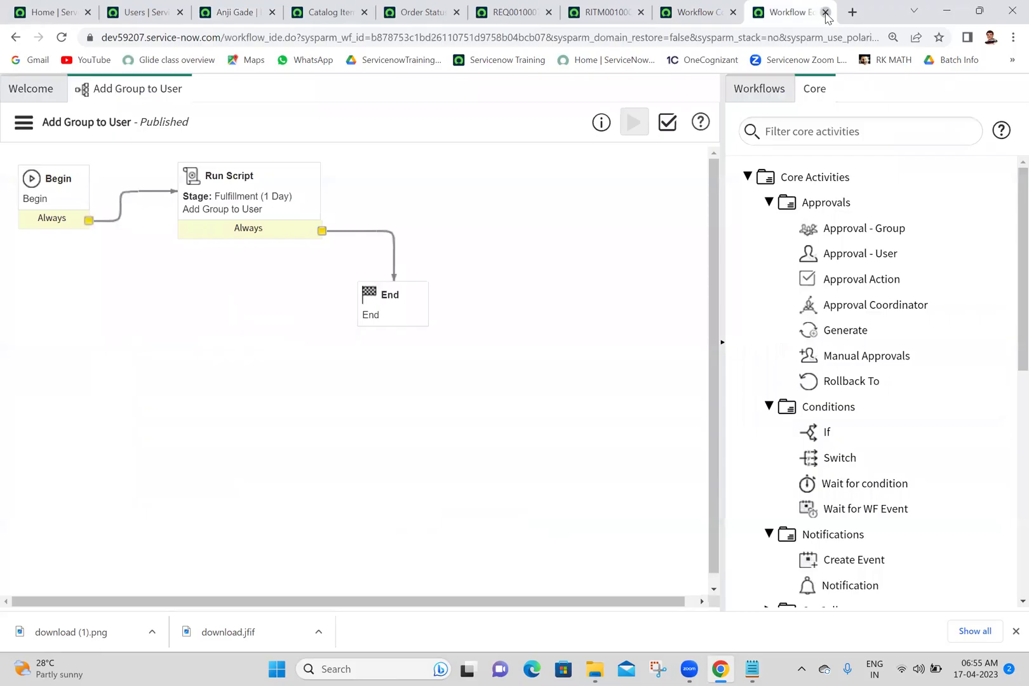
Close the browser tabs for the workflow editor, workflow context, requested item, request and order status, returning to the Catalog Items list.
click(825, 13)
click(825, 12)
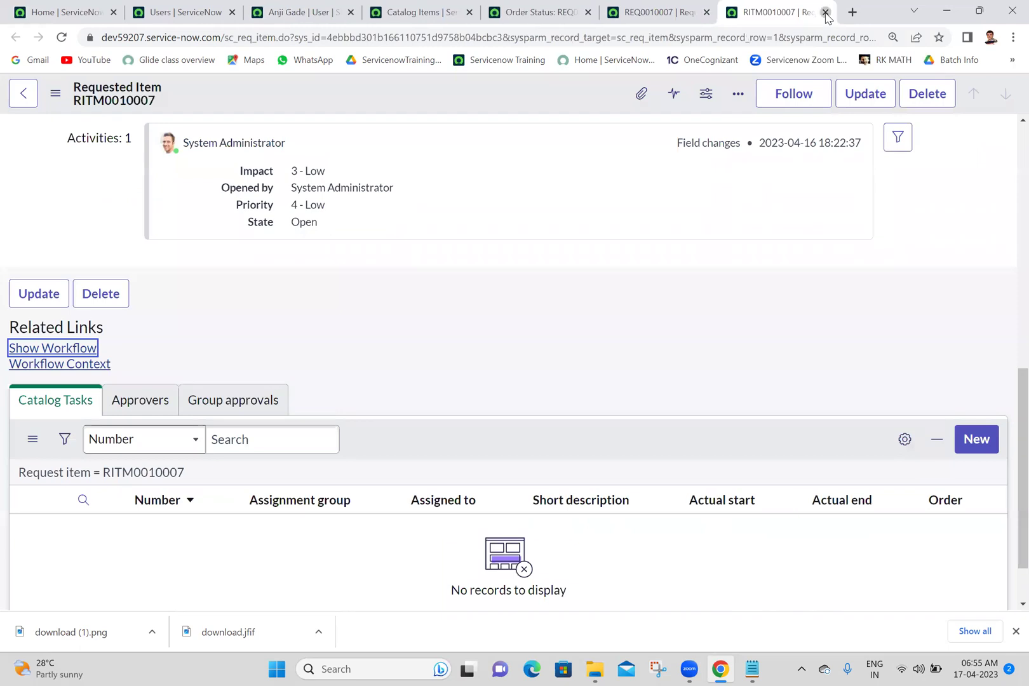
click(825, 12)
click(825, 13)
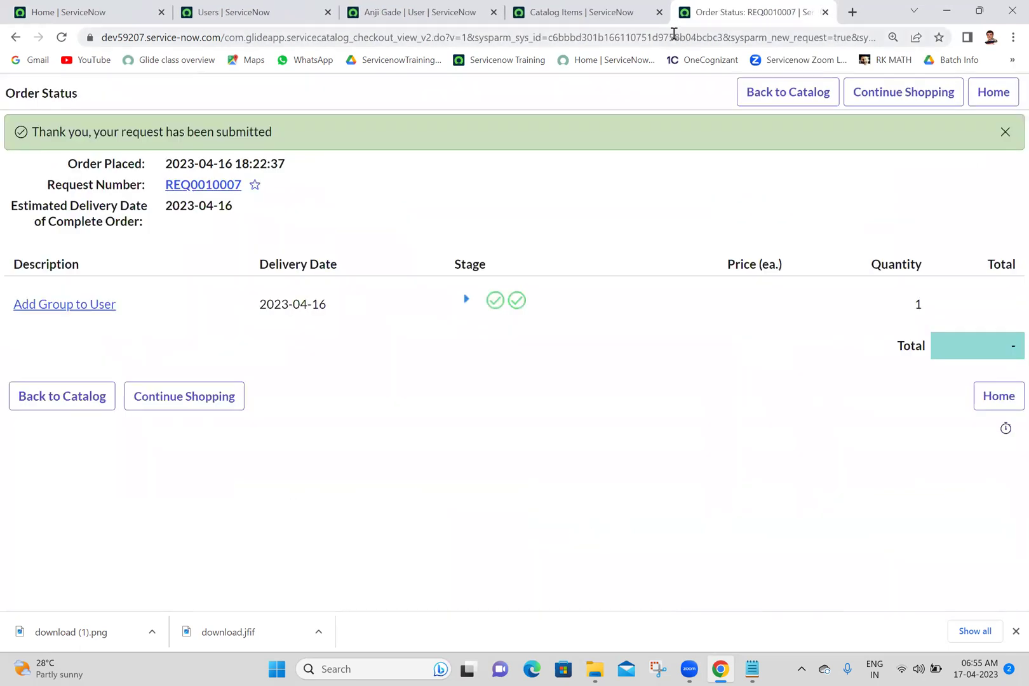
click(825, 13)
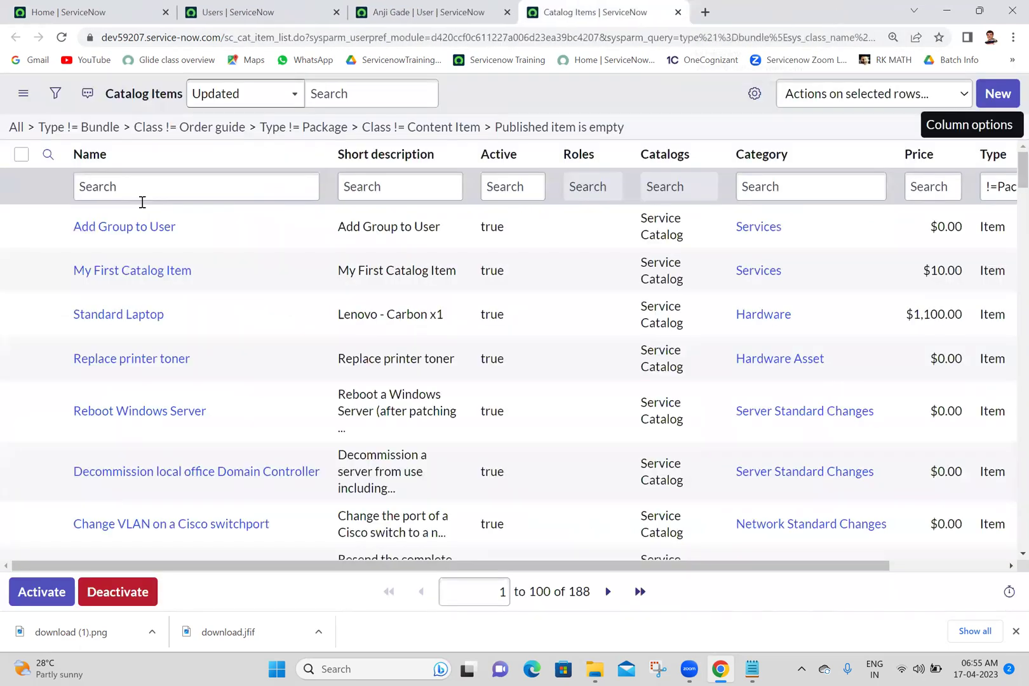
Open the Add Group to User catalog item in a new browser tab, try it, and set User to the test user.
ctrl+click(108, 233)
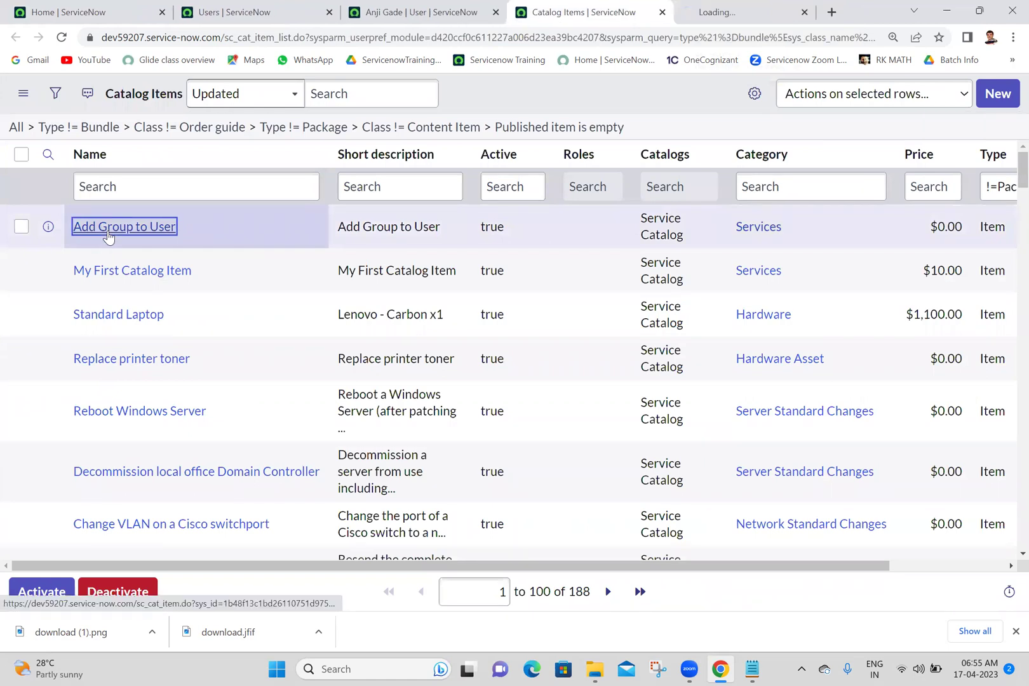
click(747, 7)
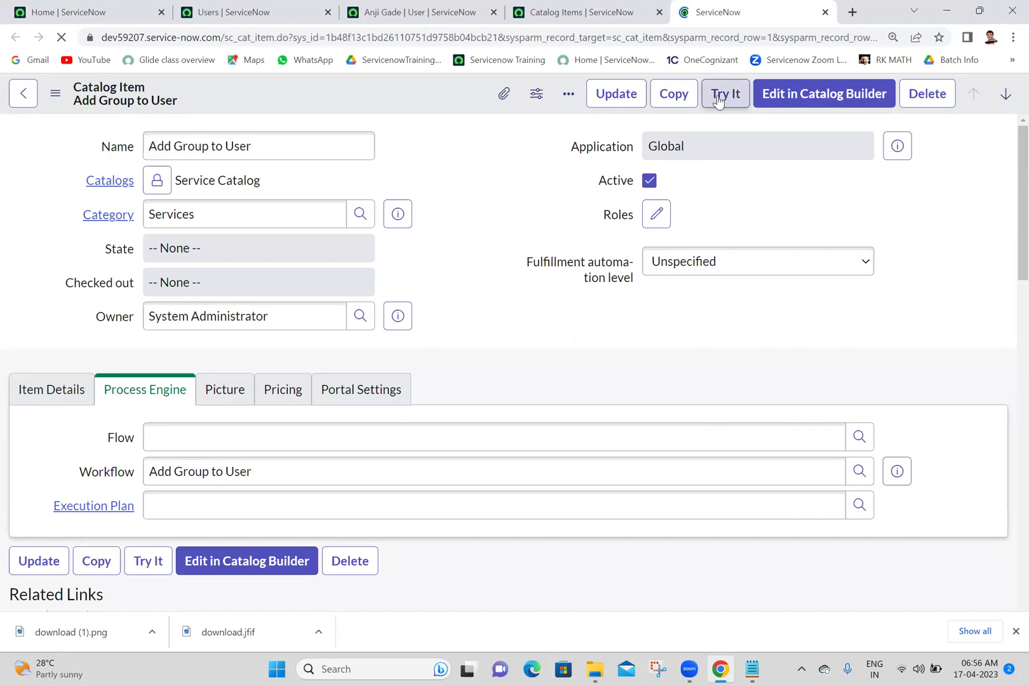
click(719, 102)
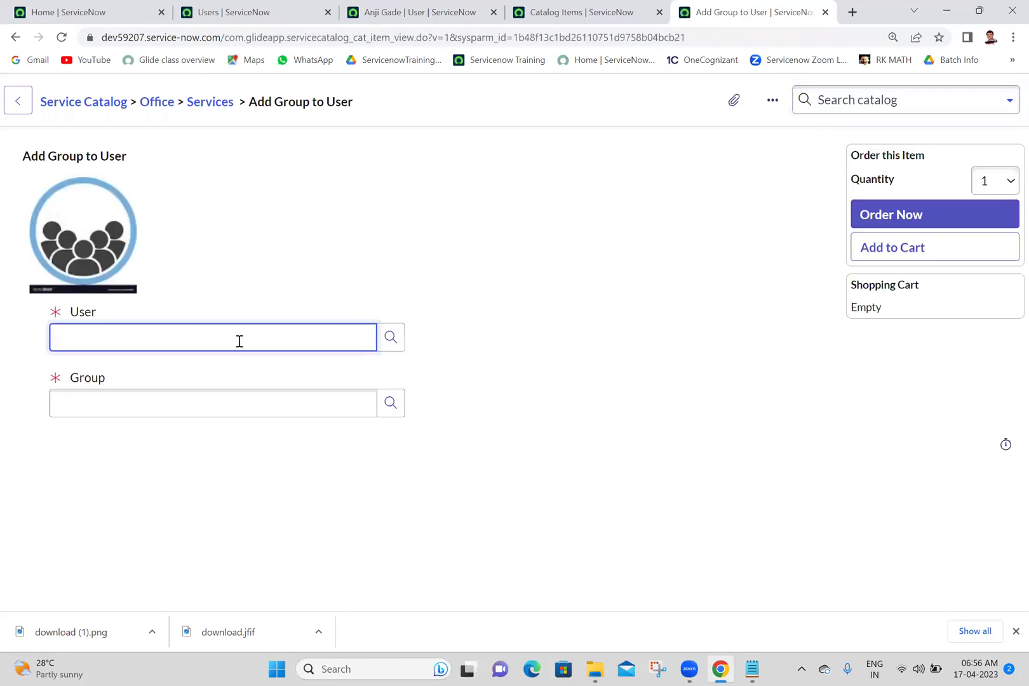
text(anji)
click(160, 389)
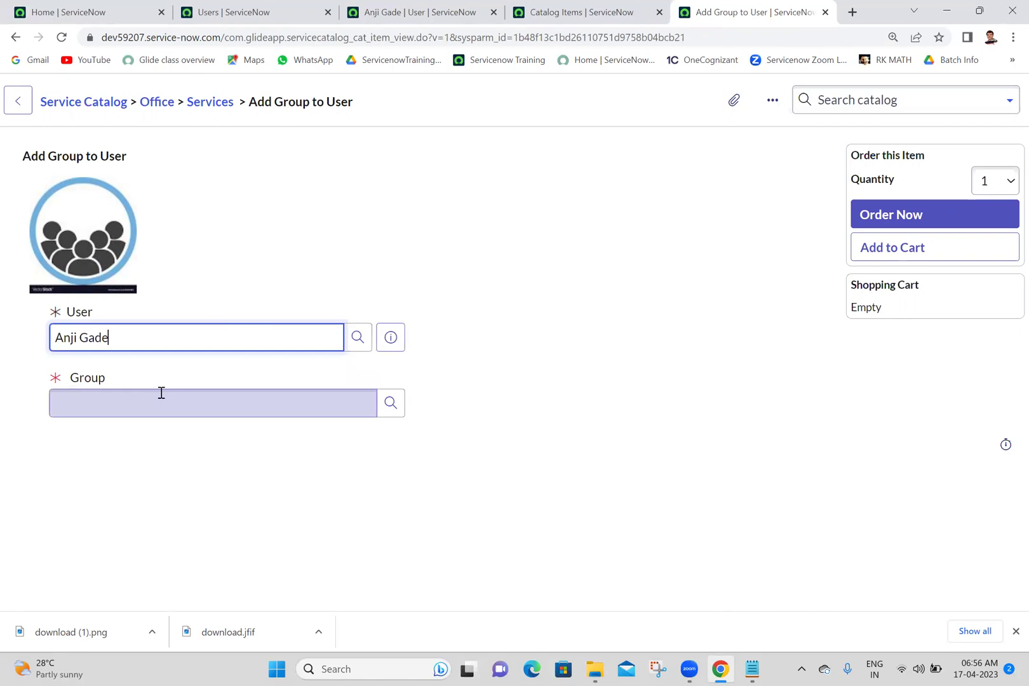
Set the requested group to Servicenow Administration in the Add Group to User form and compare it with the user's existing groups.
click(524, 280)
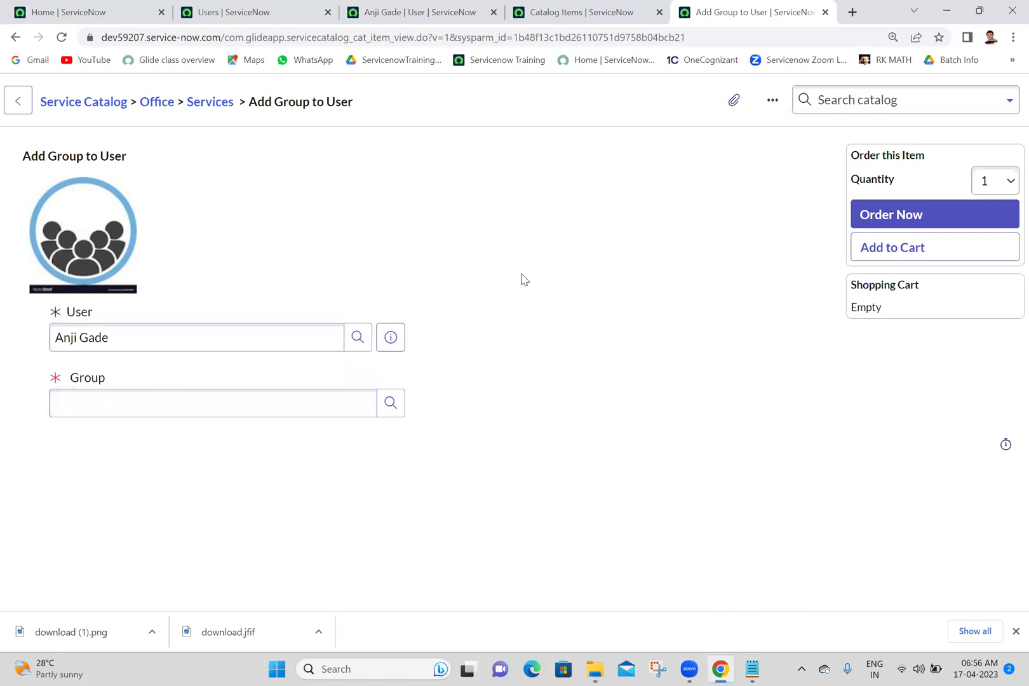
click(400, 5)
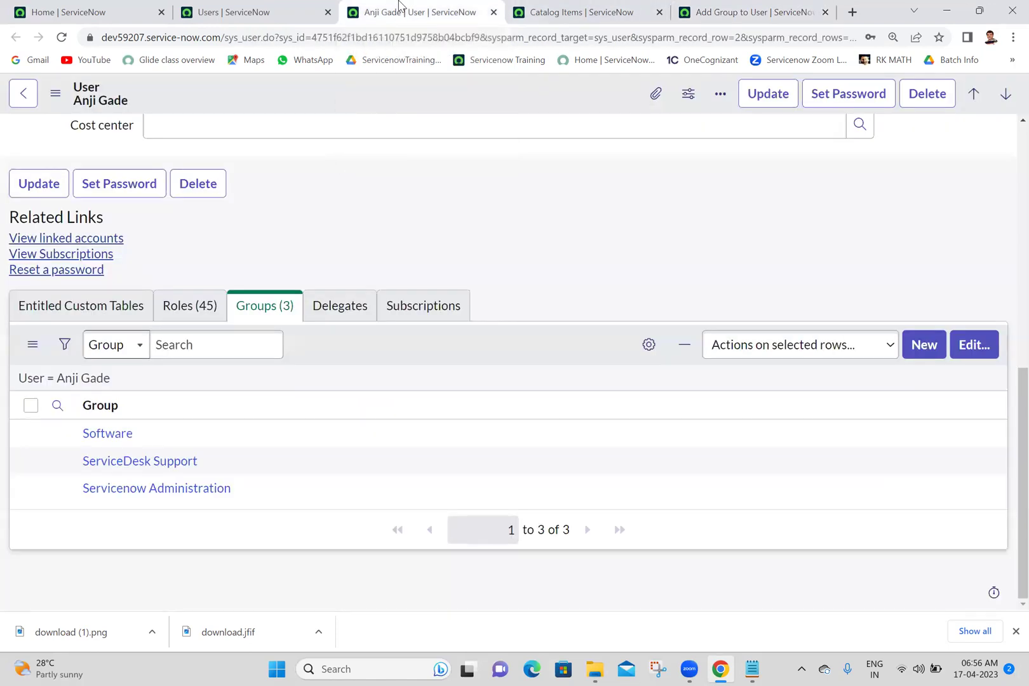
click(775, 7)
click(246, 405)
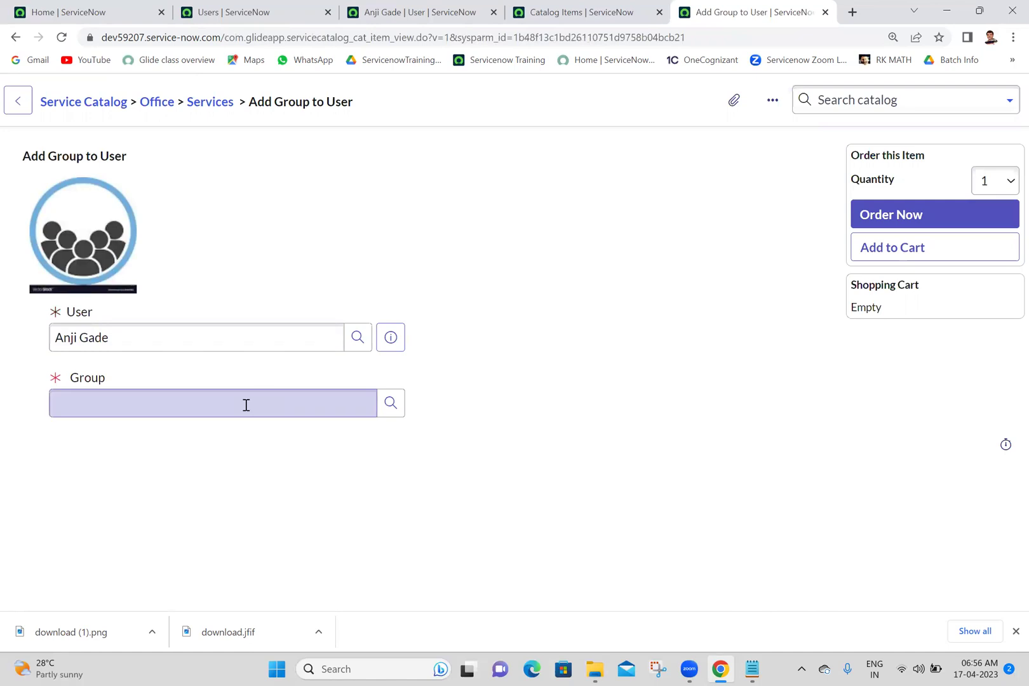
text(servicenow)
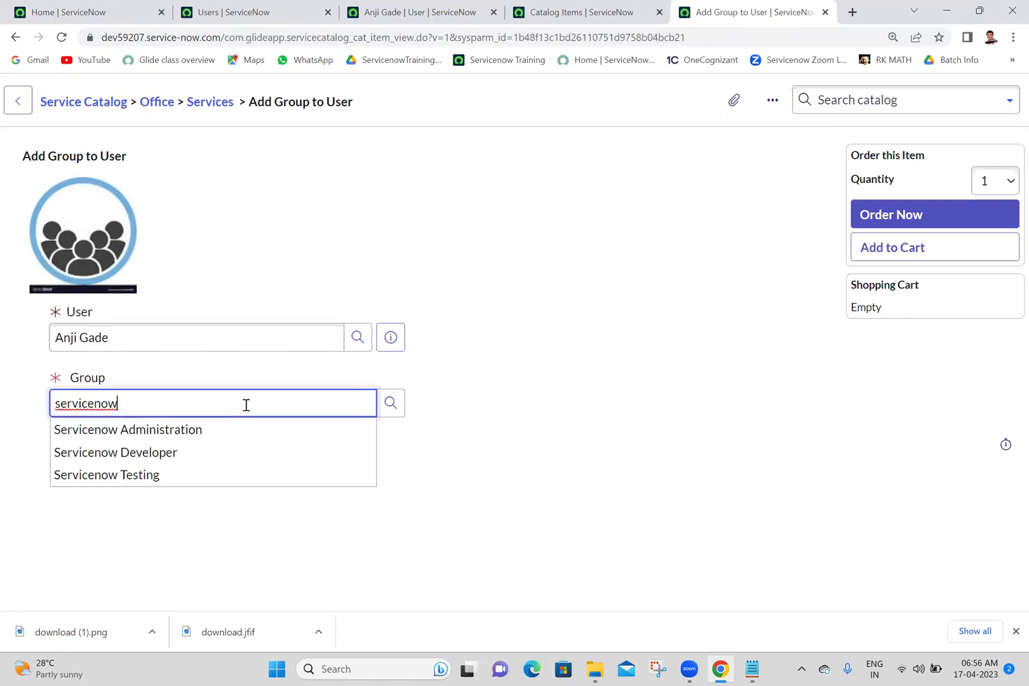
click(184, 439)
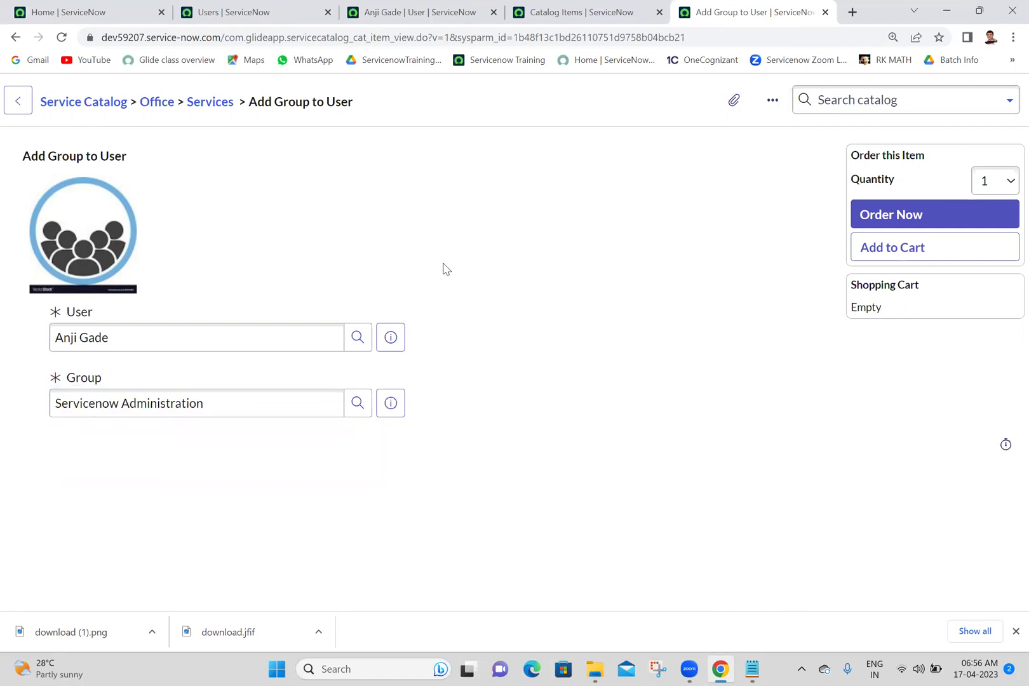
click(427, 7)
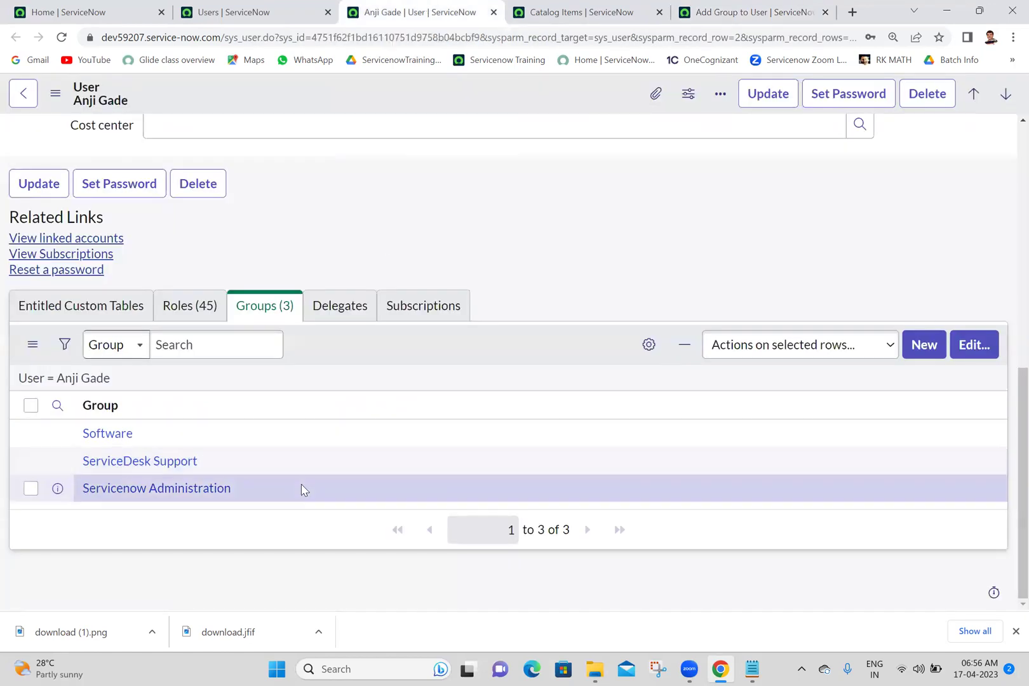
click(743, 9)
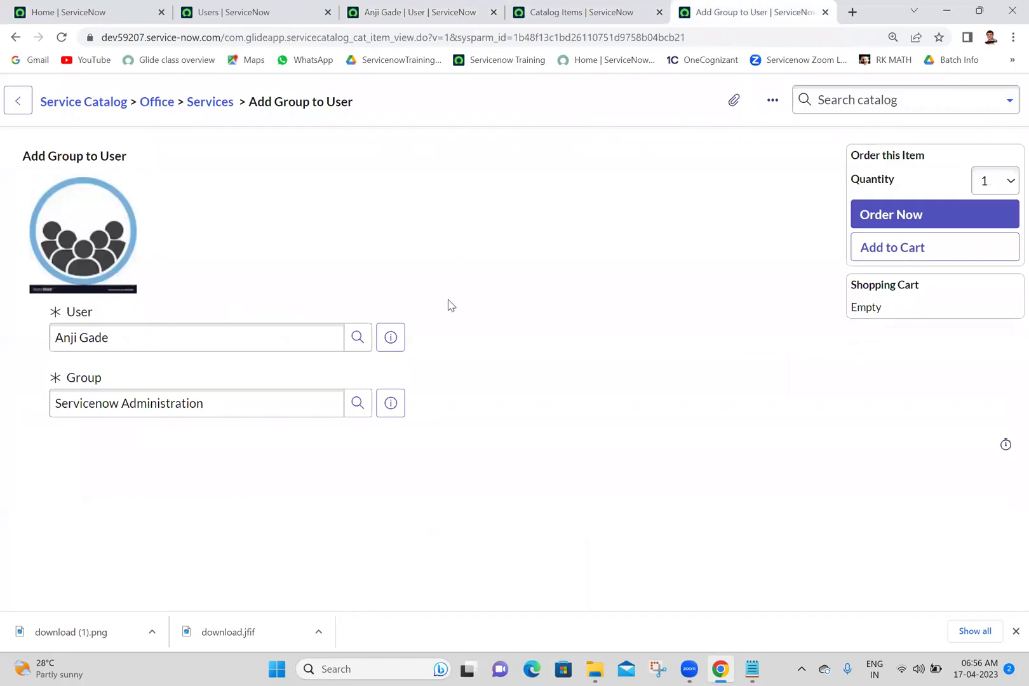
triple_click(284, 414)
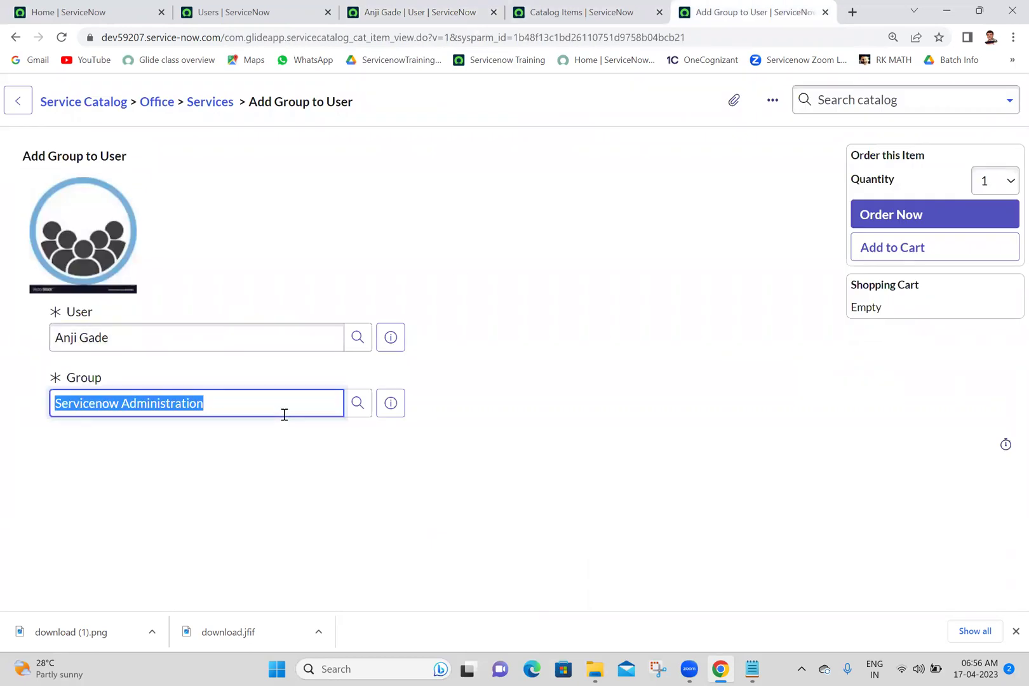
click(508, 357)
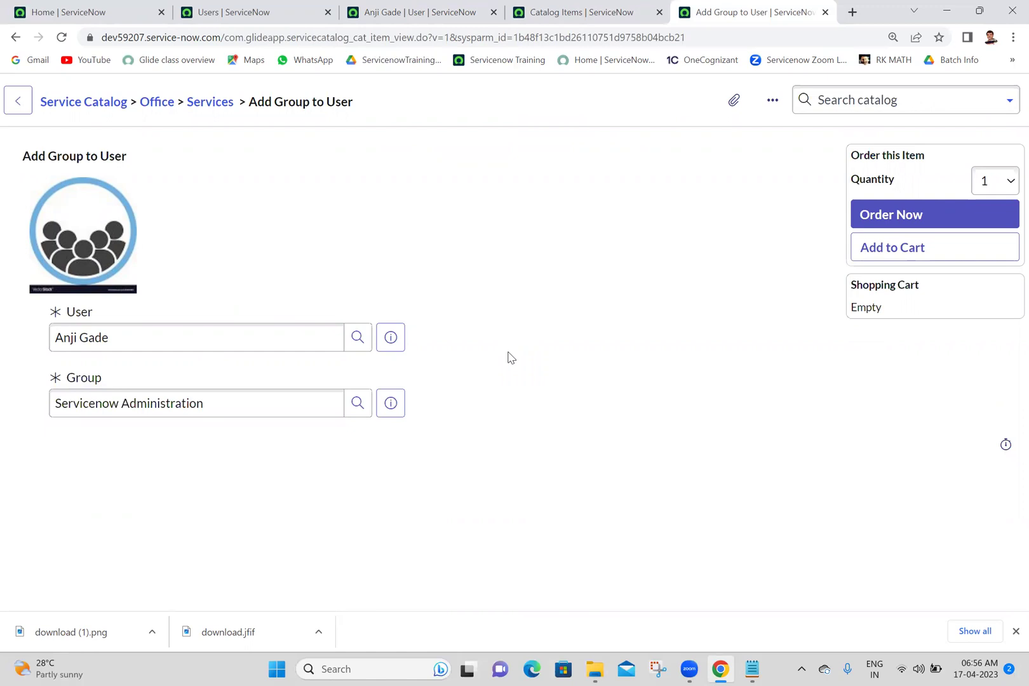
triple_click(285, 388)
click(359, 369)
double_click(566, 323)
click(568, 328)
click(569, 327)
click(569, 327)
triple_click(224, 349)
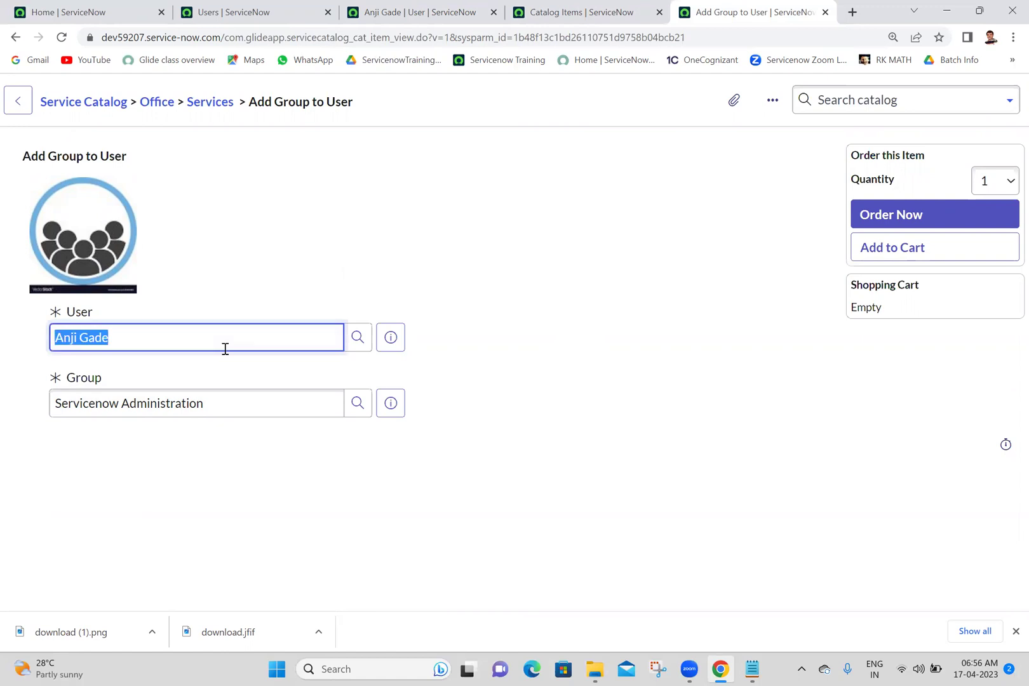
click(413, 279)
click(288, 407)
triple_click(287, 407)
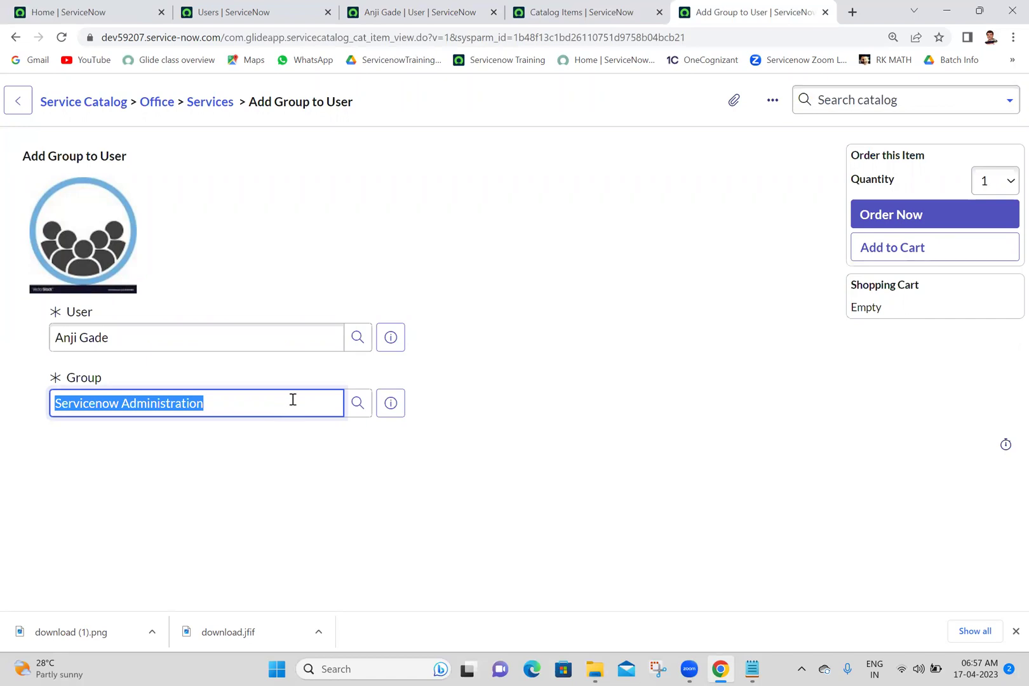
click(324, 331)
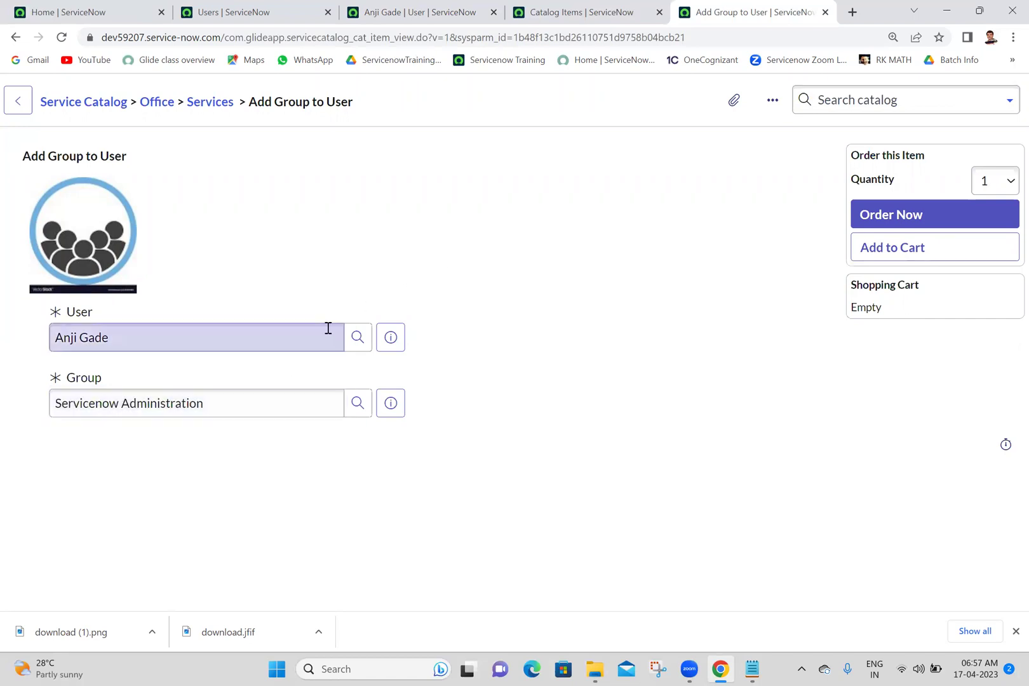
click(374, 339)
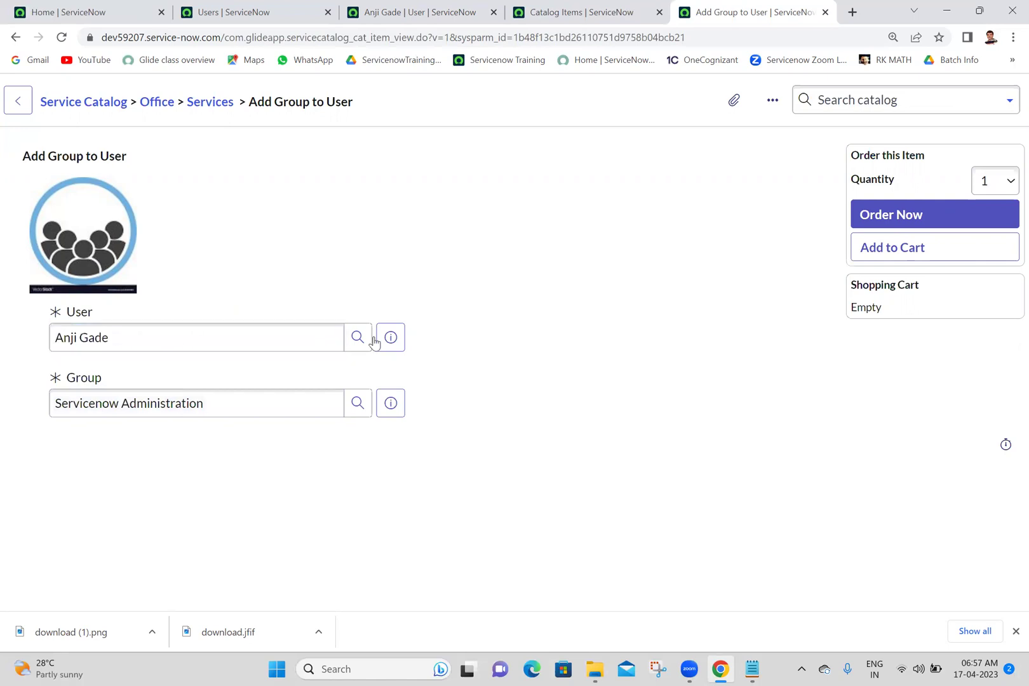
click(289, 405)
key(ctrl+shift+Left)
key(ctrl+shift+Left)
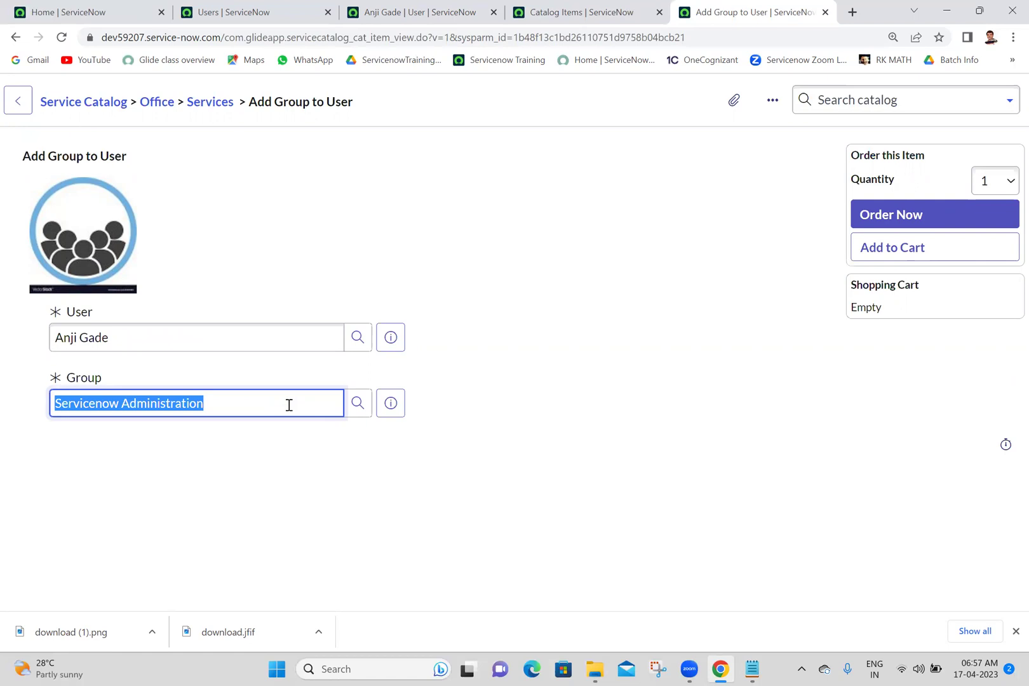
key(shift+Tab)
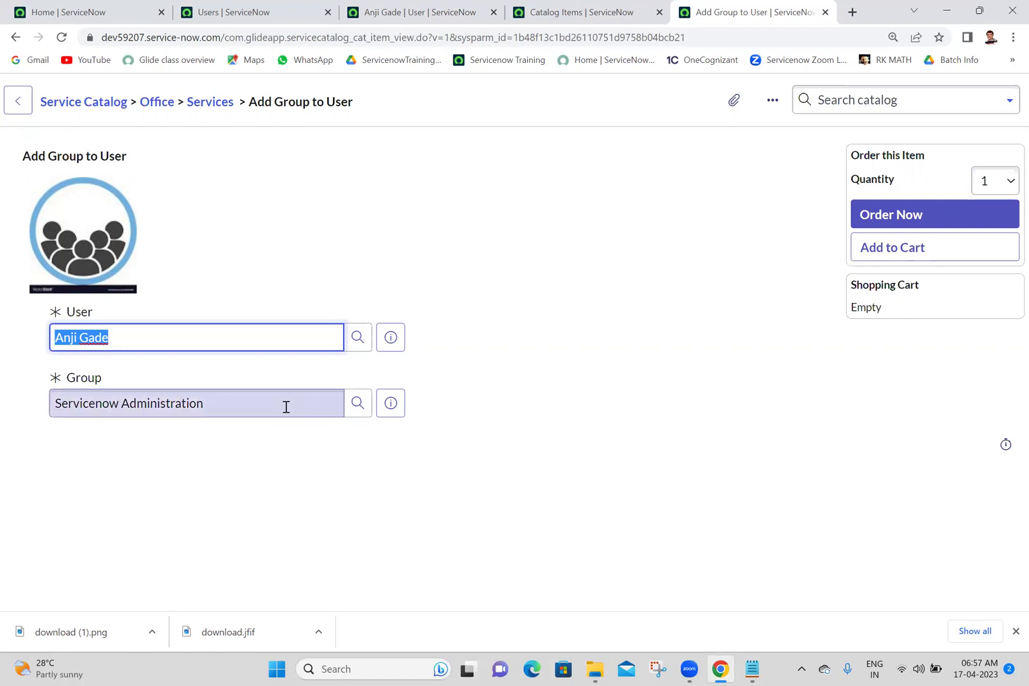
click(246, 400)
key(ctrl+shift+Left)
key(ctrl+shift+Left)
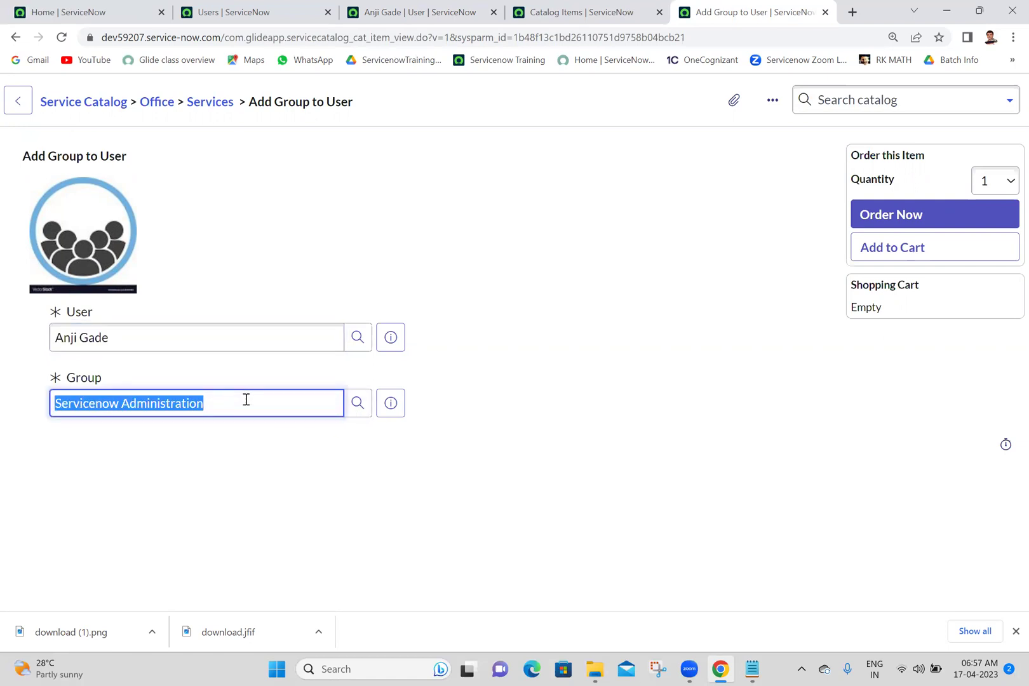
click(241, 493)
double_click(284, 400)
click(284, 401)
click(331, 494)
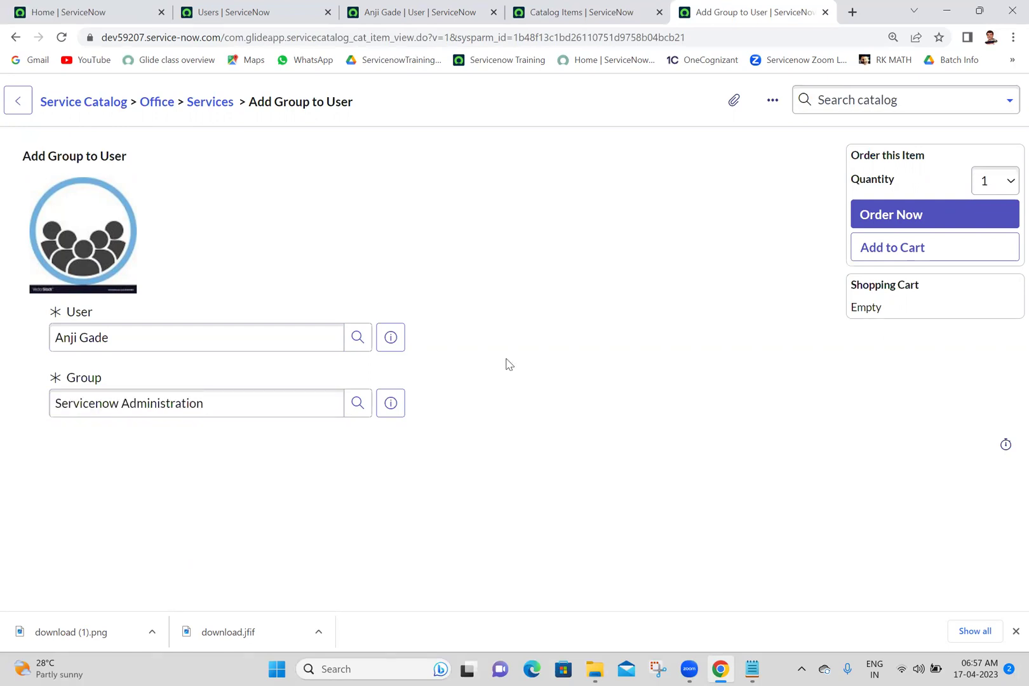
Find Script Includes under System Definition, open the list separately and start a new script include record.
click(57, 7)
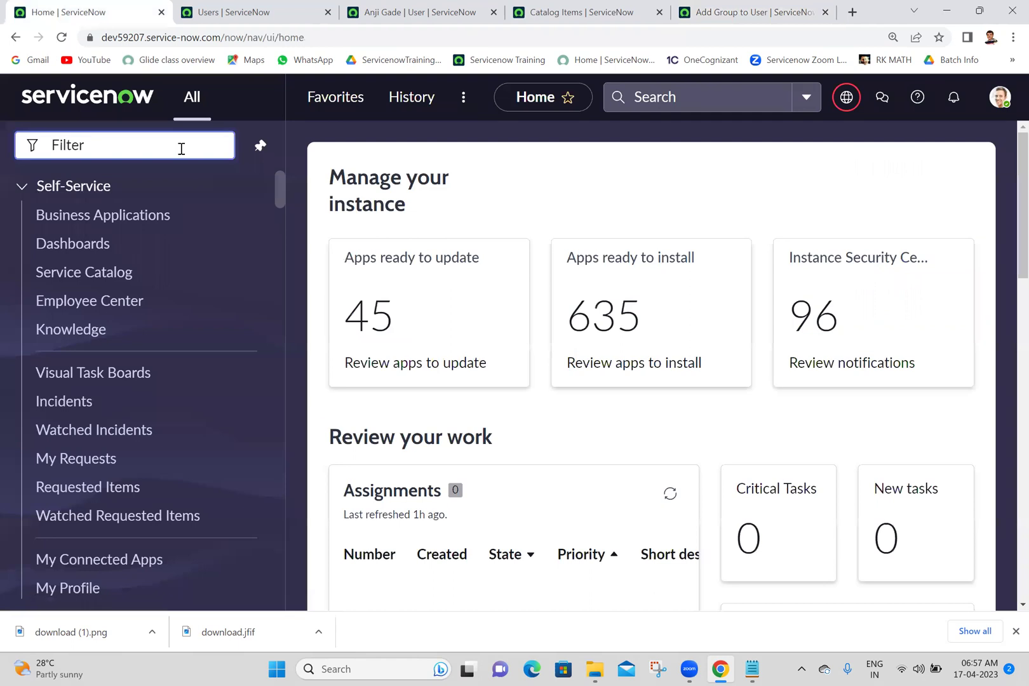
text(scr)
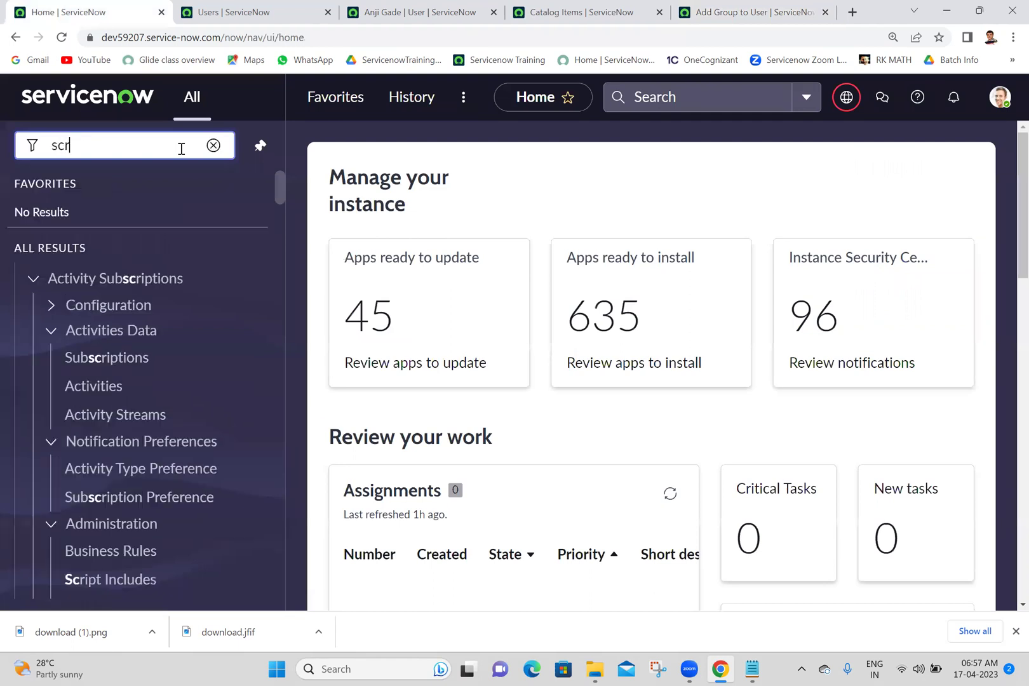
text(ipt include)
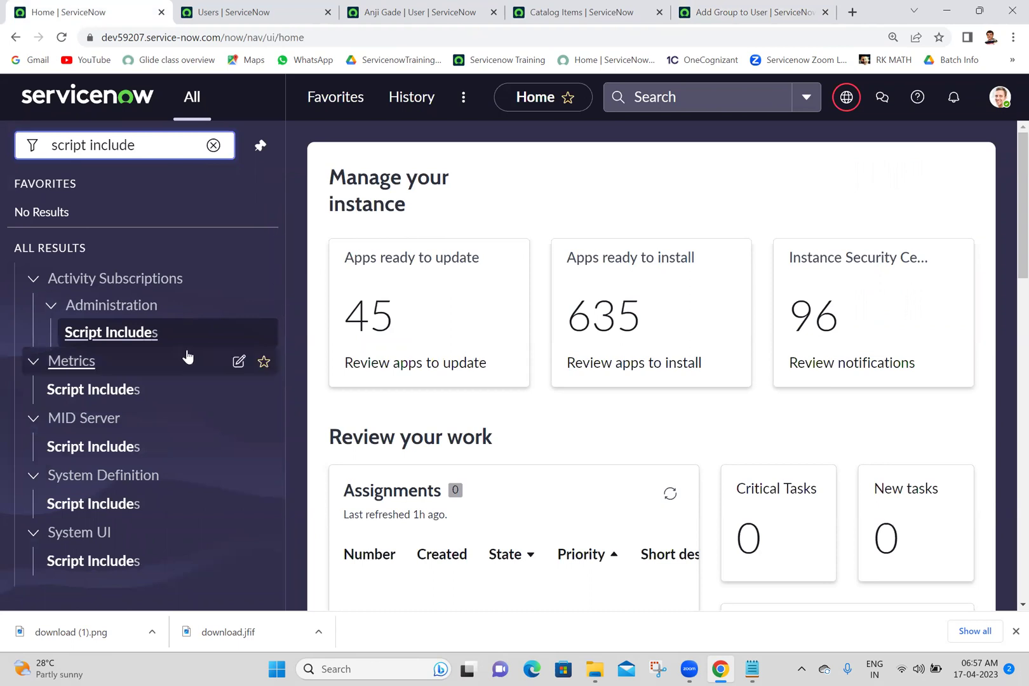
ctrl+click(120, 505)
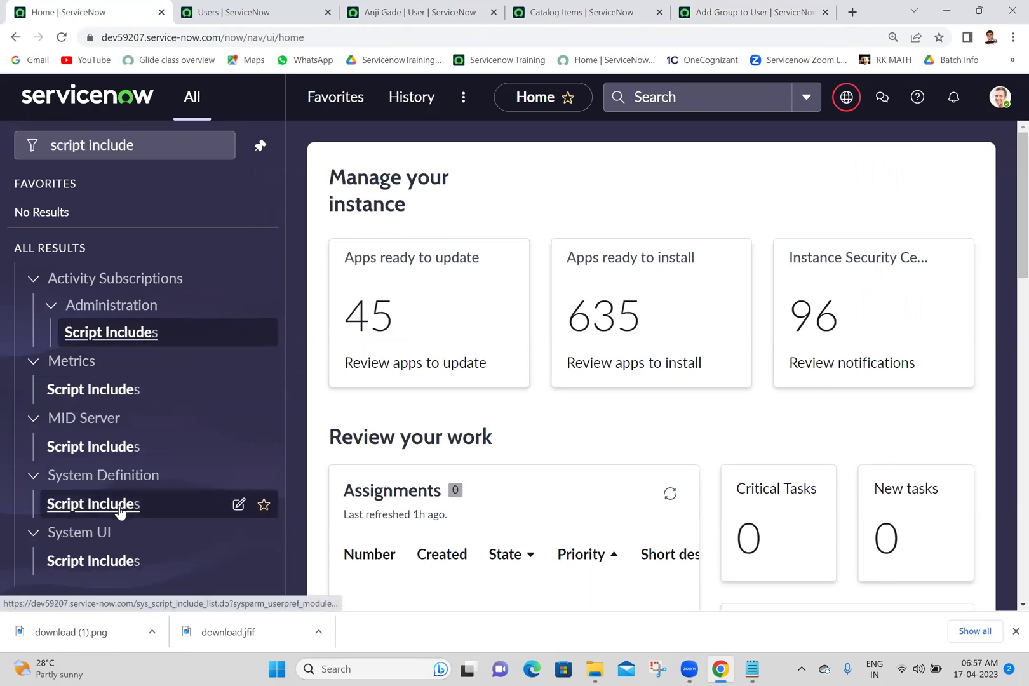
click(188, 7)
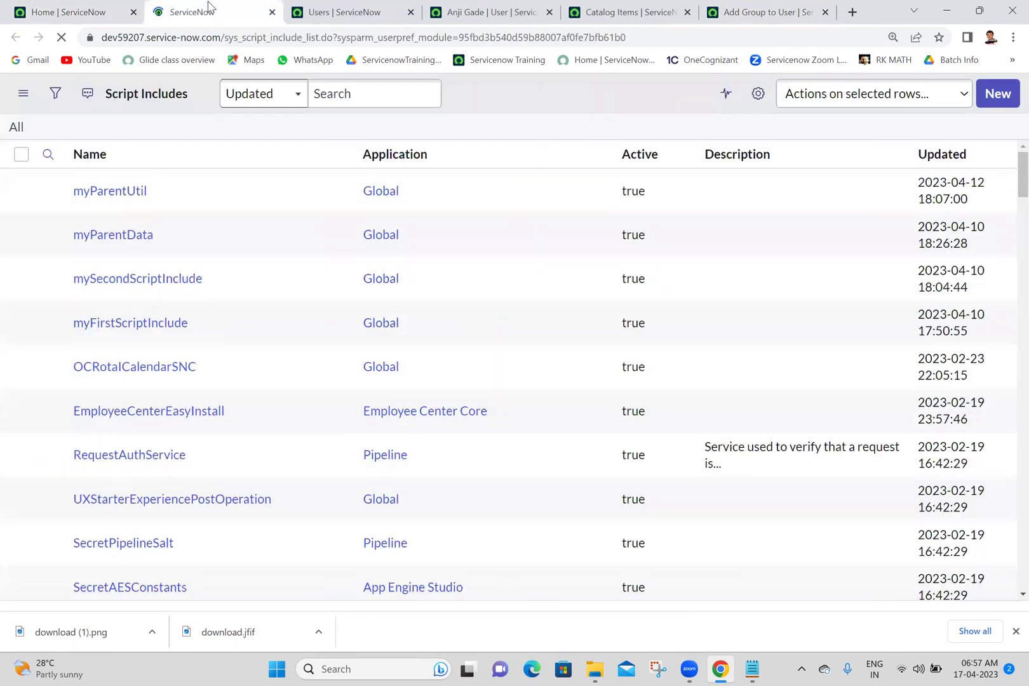
click(1004, 94)
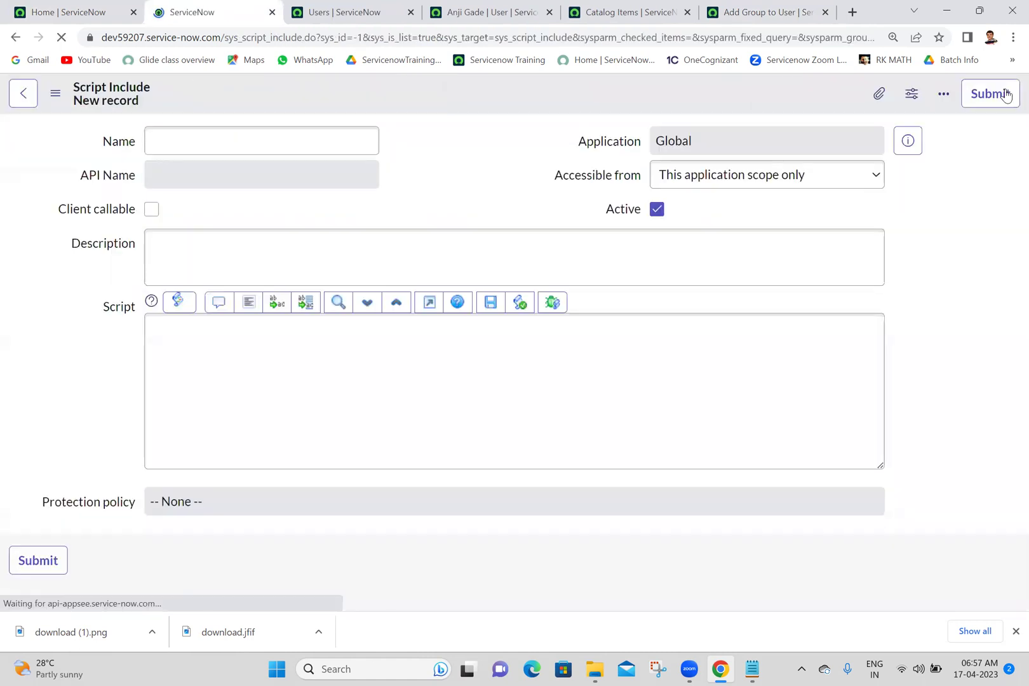
Name the script include catalogUtil and make it client callable.
text(c)
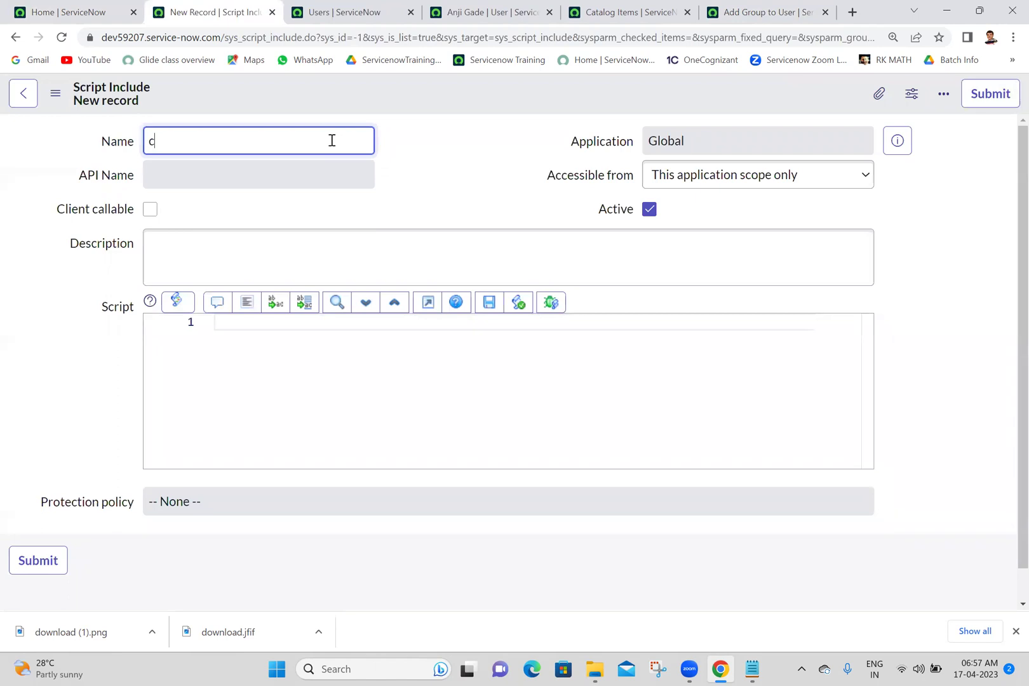
text(atalogUtil)
click(466, 157)
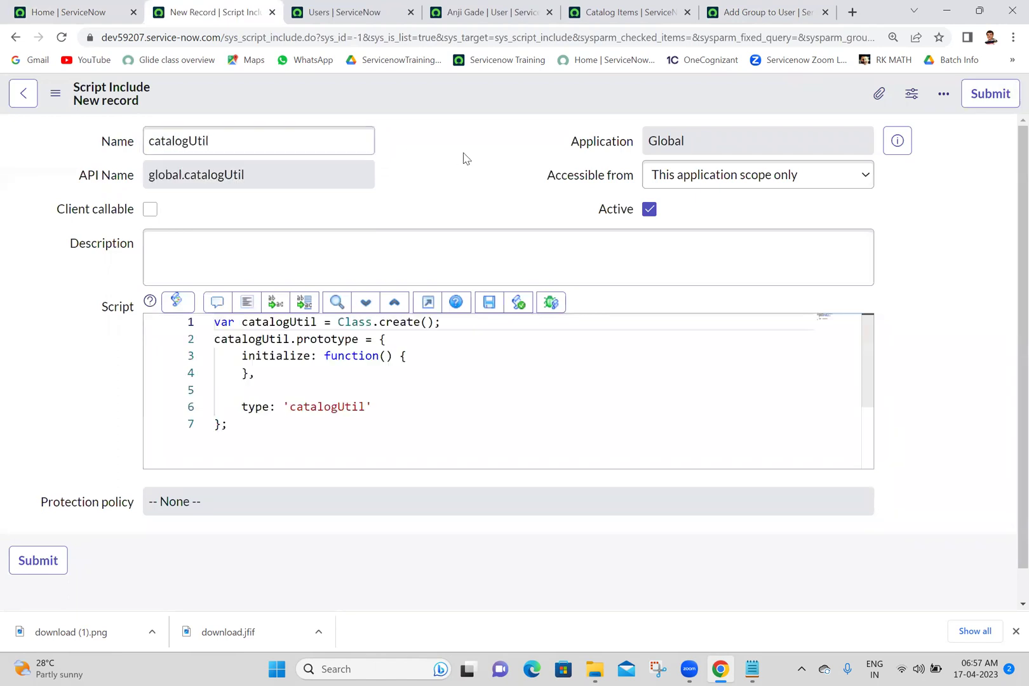
click(150, 209)
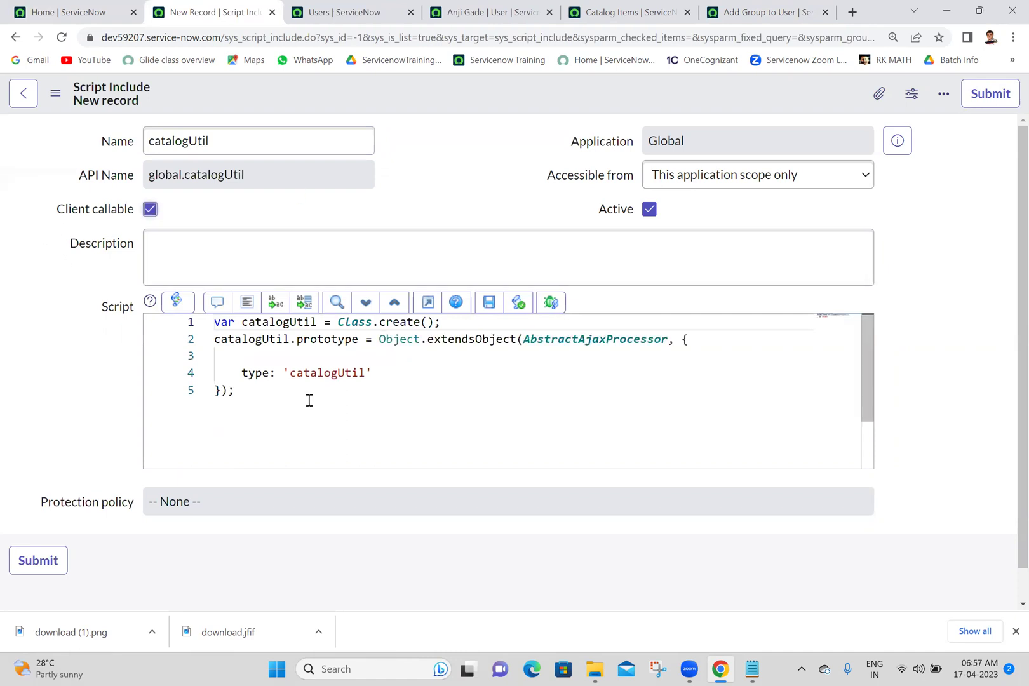
Add an empty getUserGroups function after the type property in the catalogUtil script and format the code.
click(390, 374)
text(,)
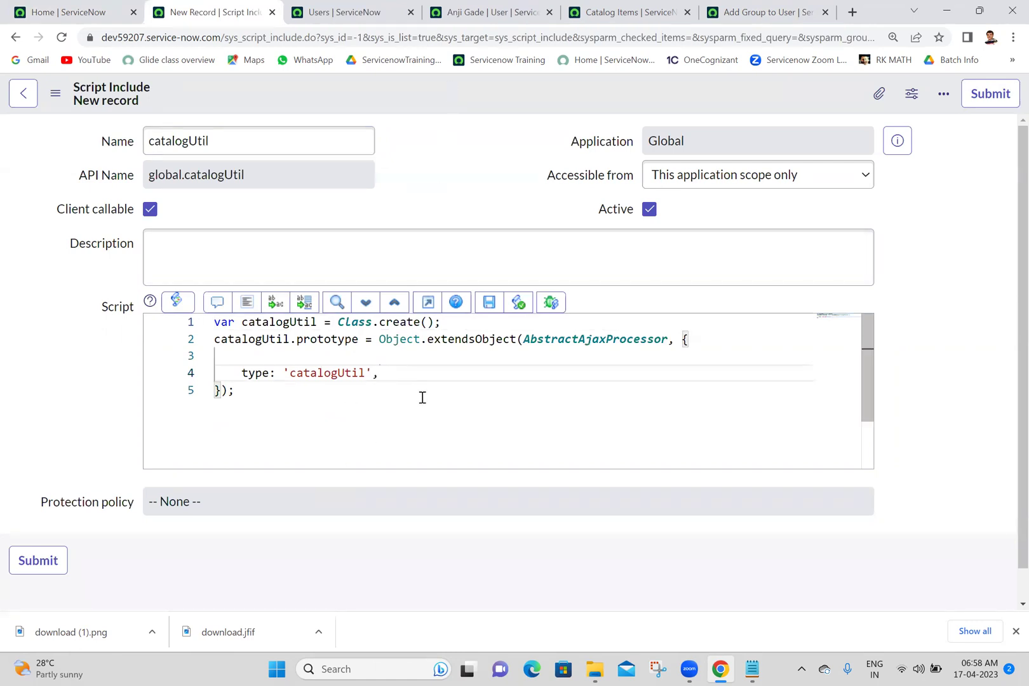
key(Return)
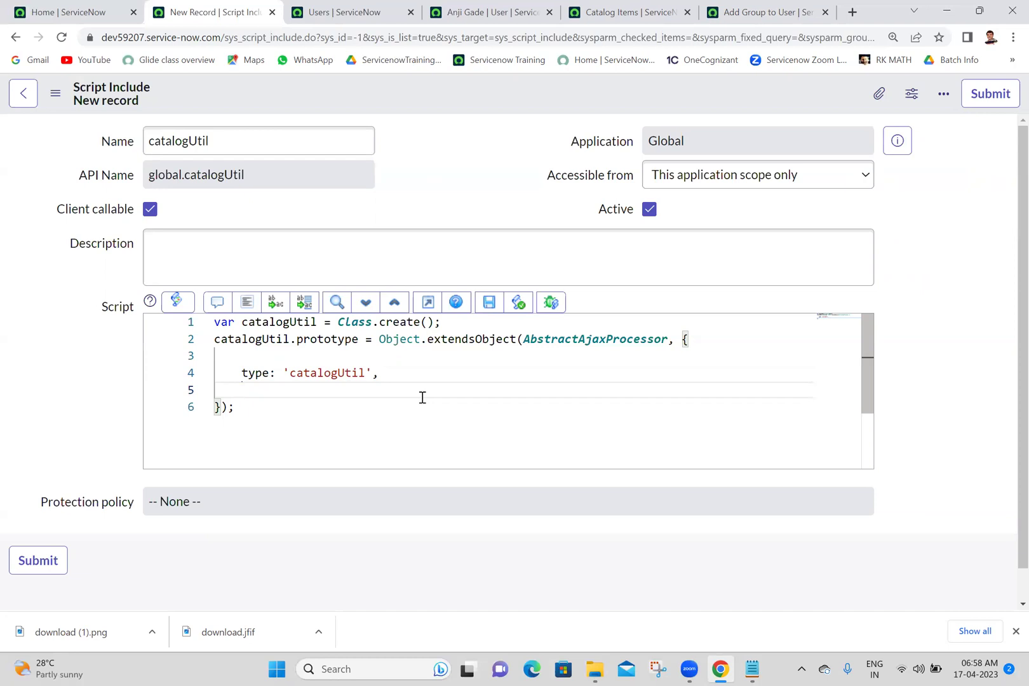
text(getU)
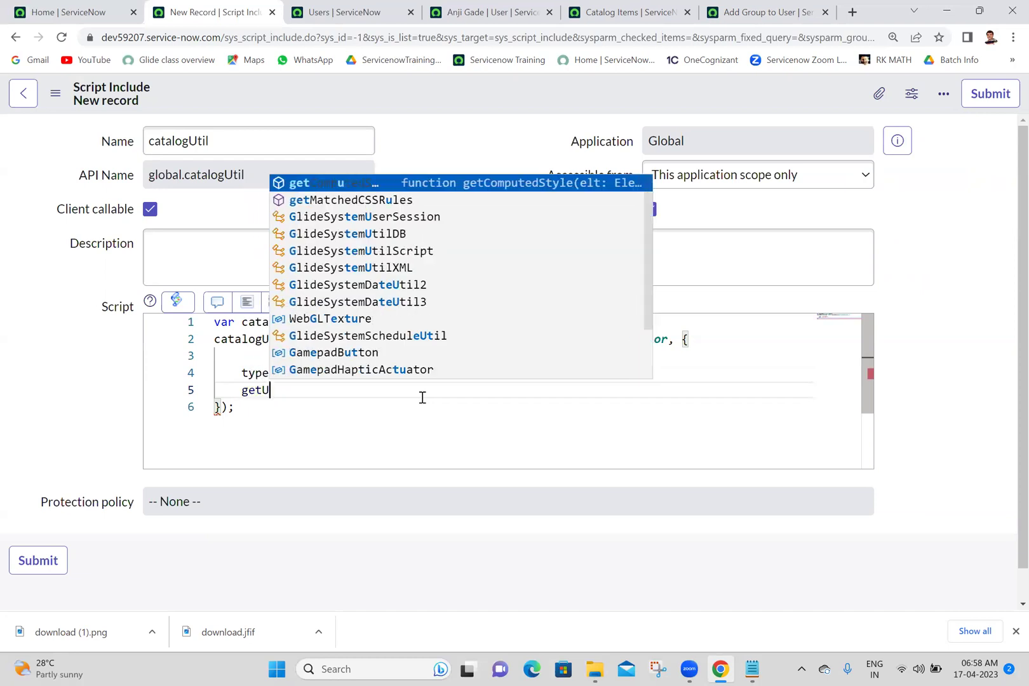
text(ser)
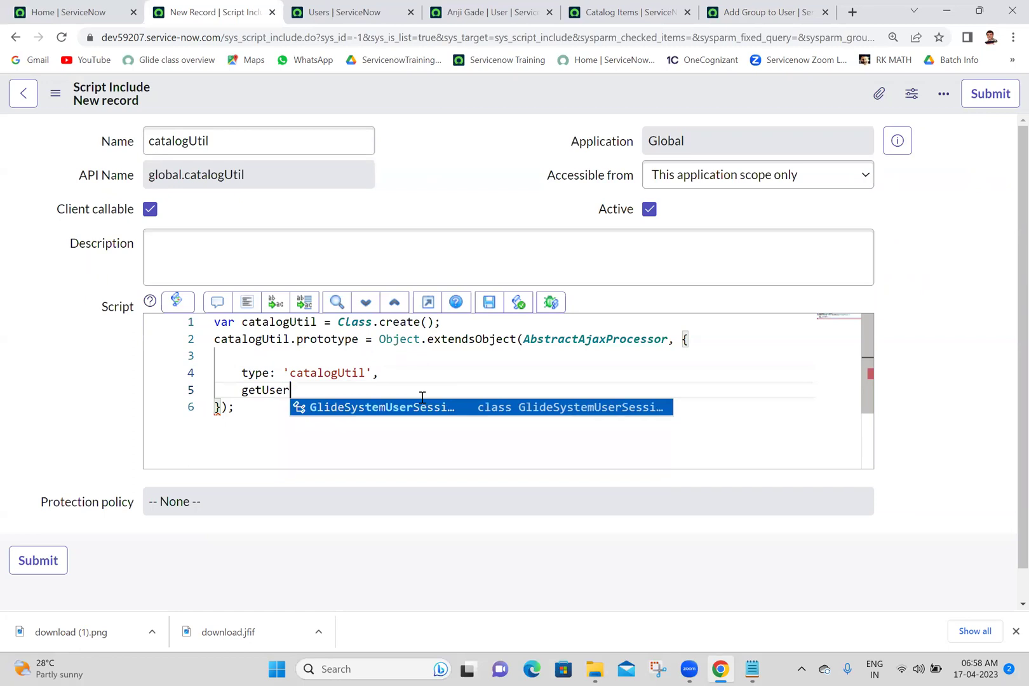
text(Group)
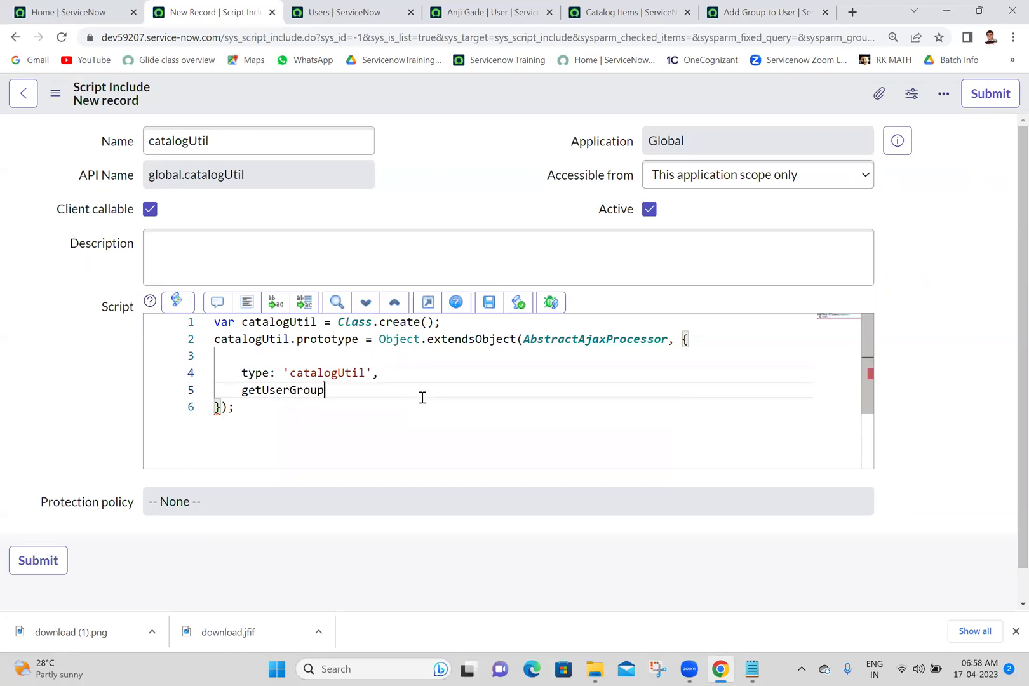
text(s:f)
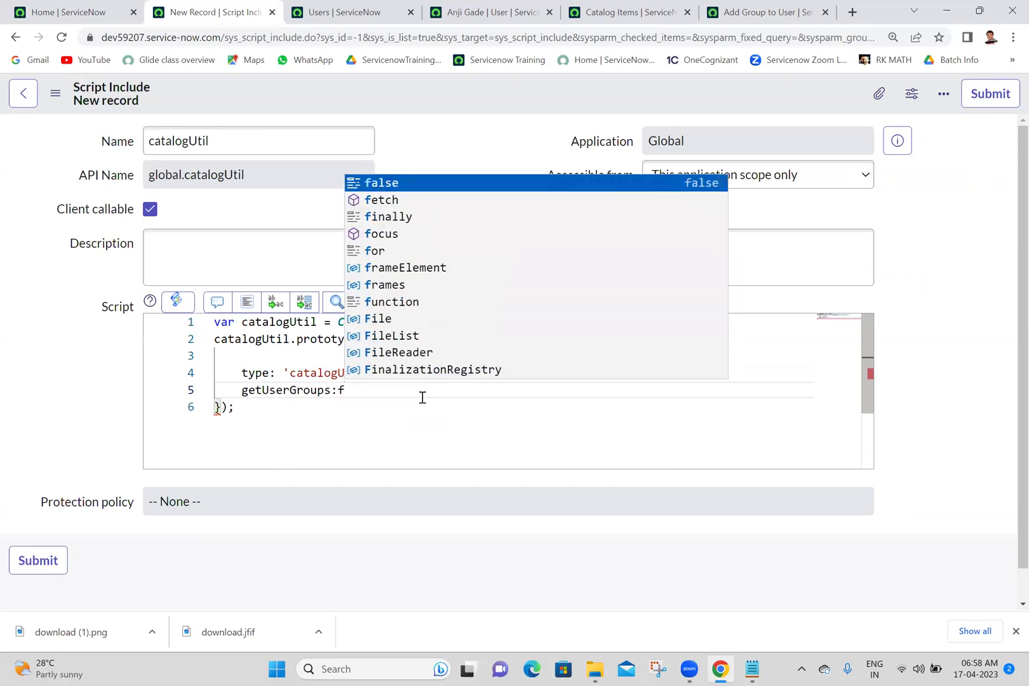
text(unction)
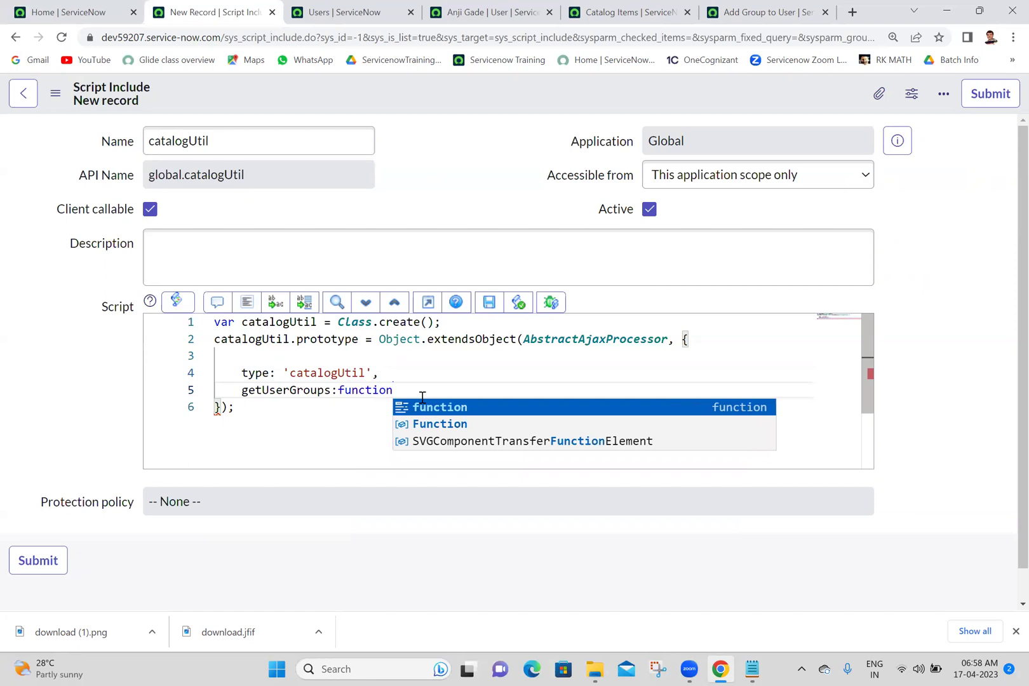
text((){)
key(Return)
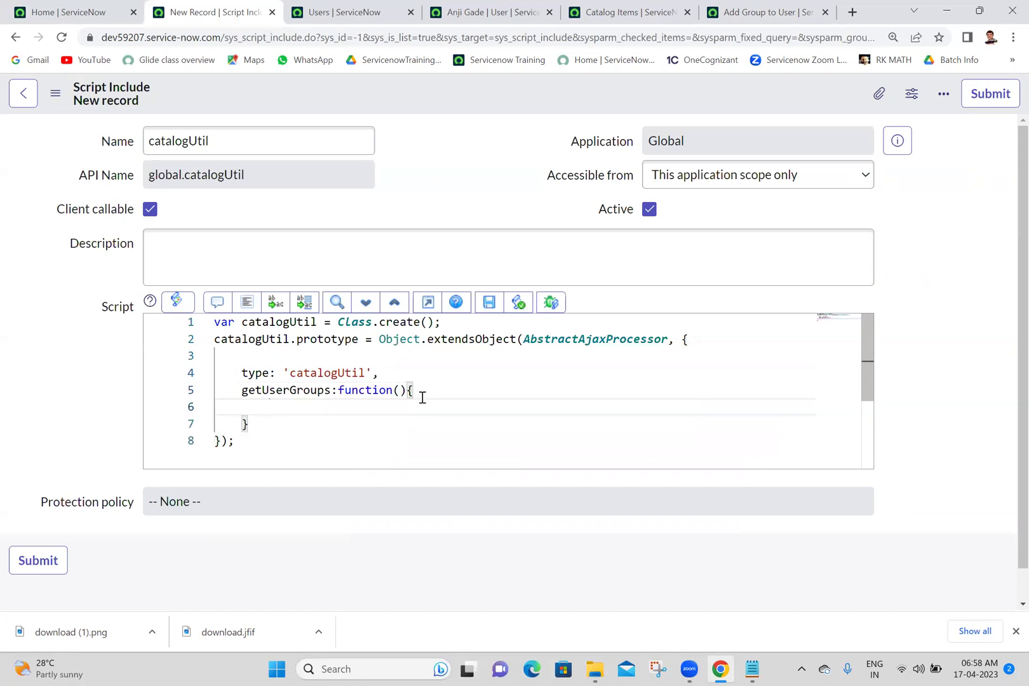
click(247, 303)
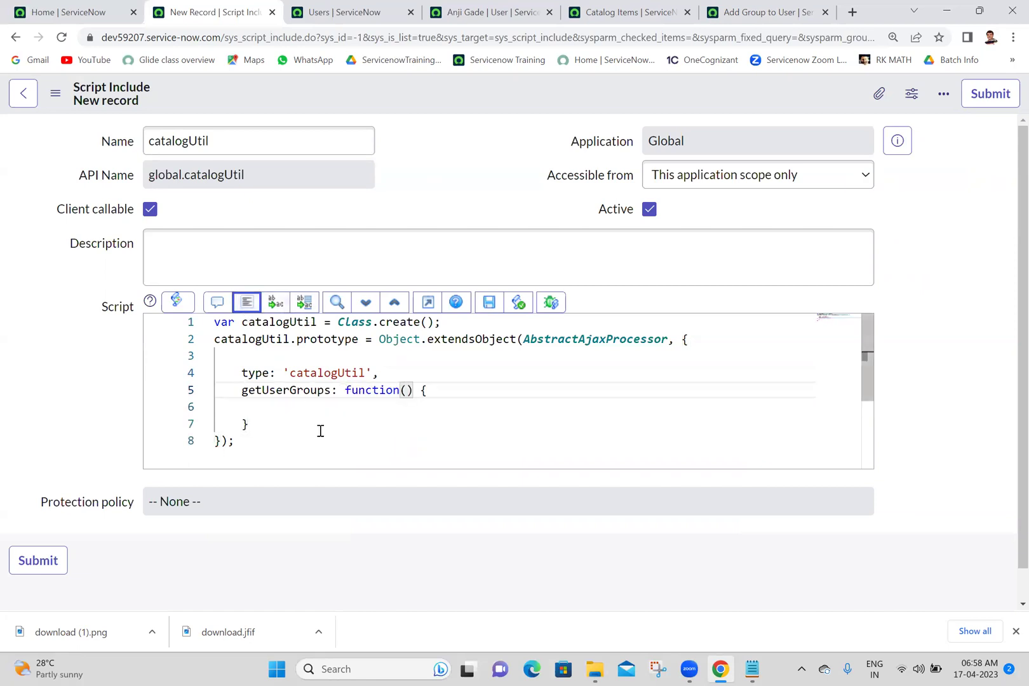
Declare a user variable set to current.variables.user inside the getUserGroups function.
click(299, 411)
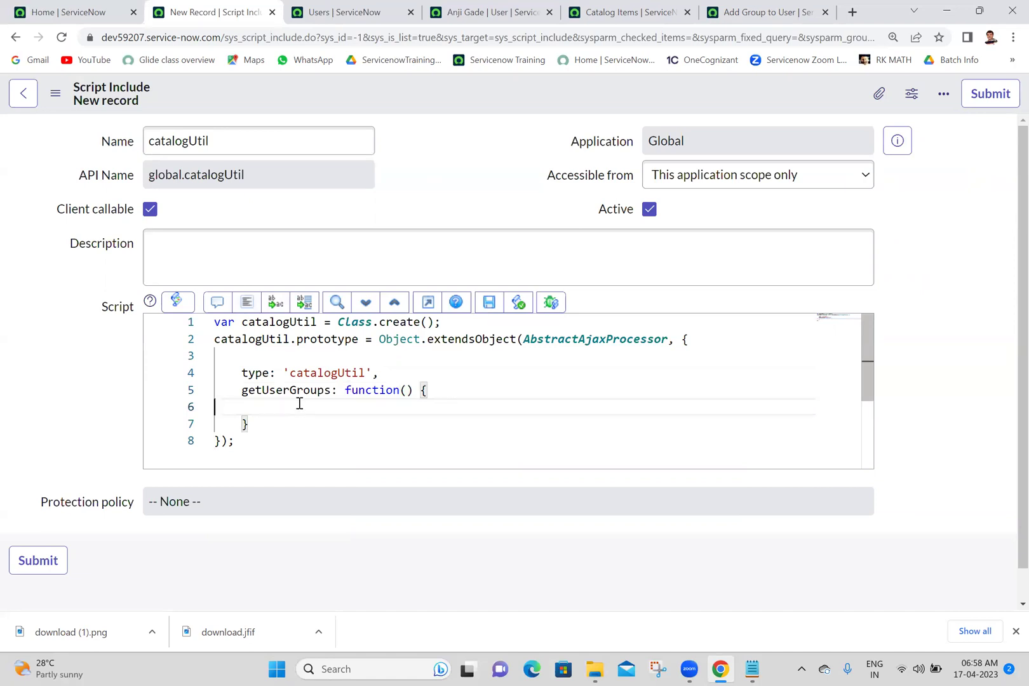
text(var user=curre)
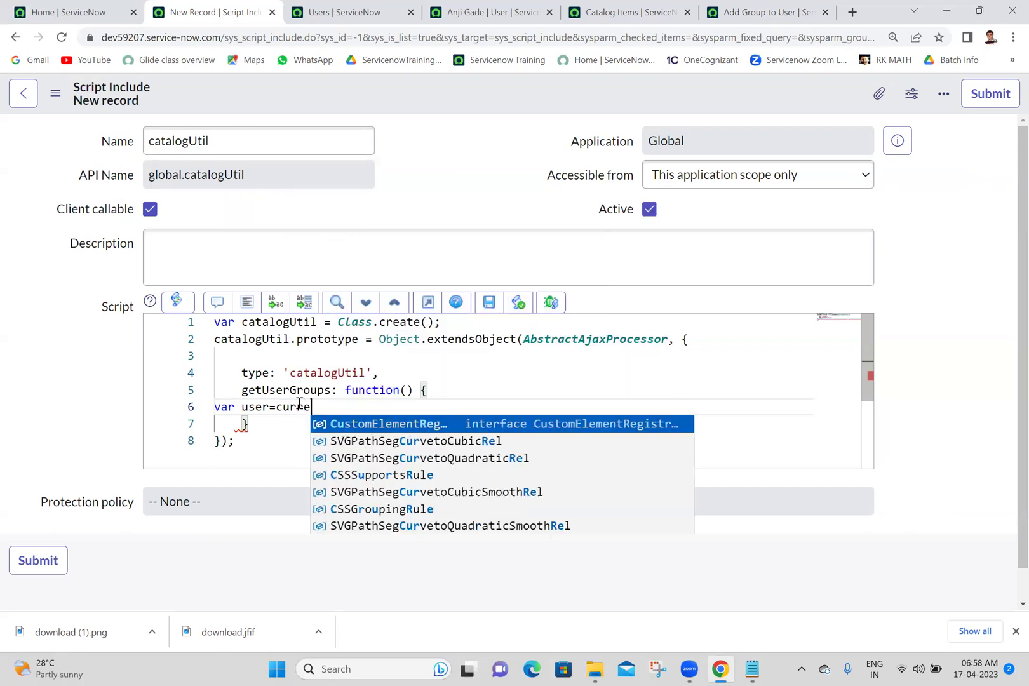
text(nt.v)
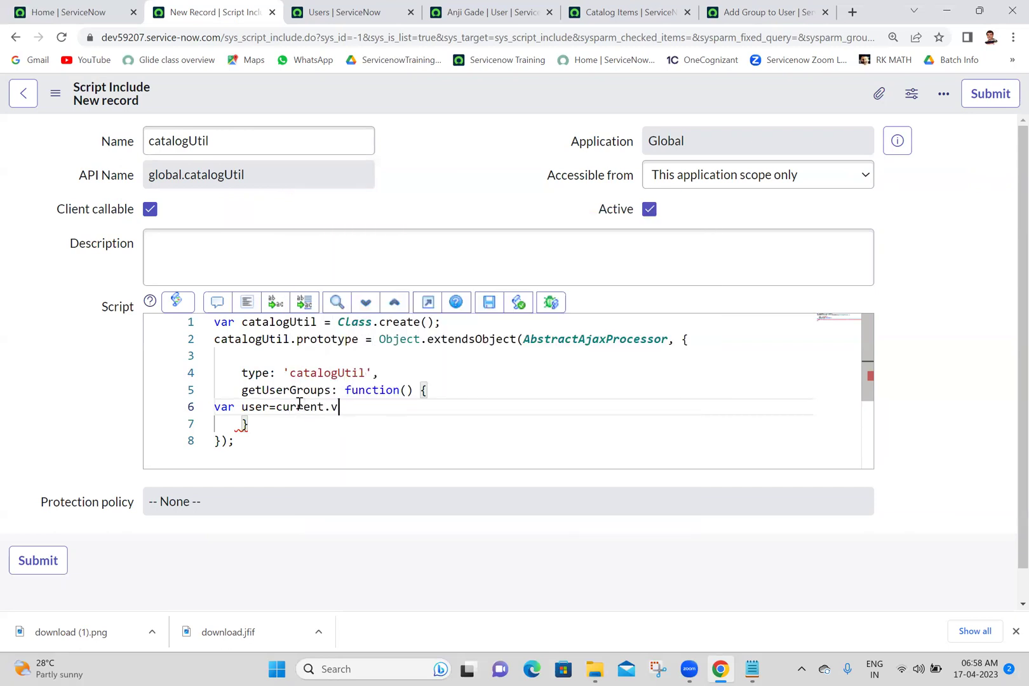
text(ariables.user)
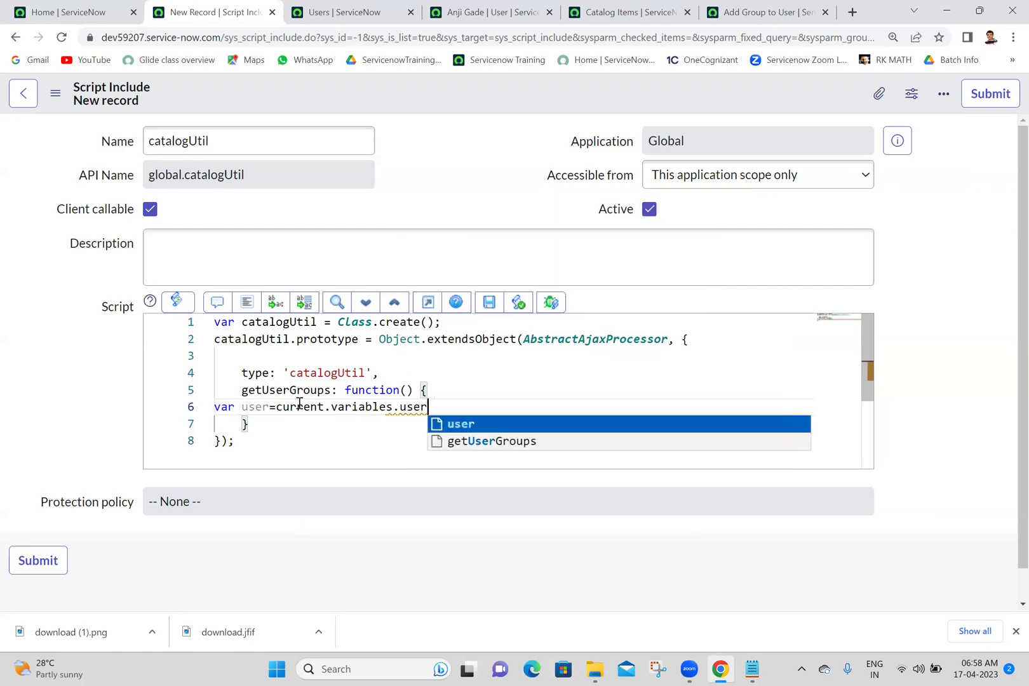
text(;)
key(Return)
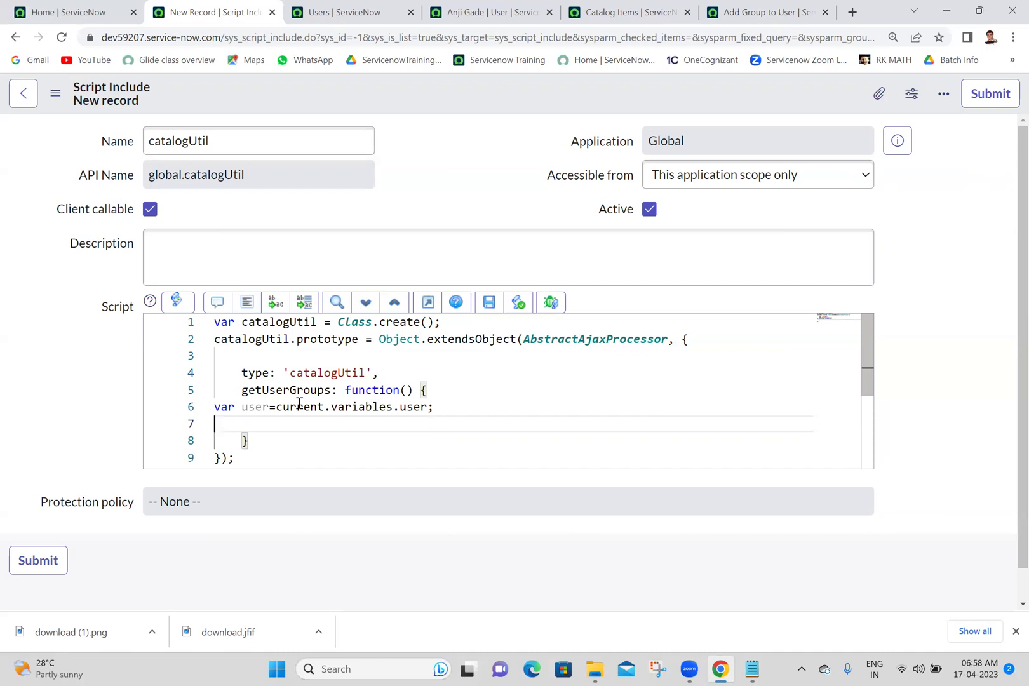
Declare gr as a new GlideRecord on the "sys_user_grmember" table below the user variable.
text(var gr=new G)
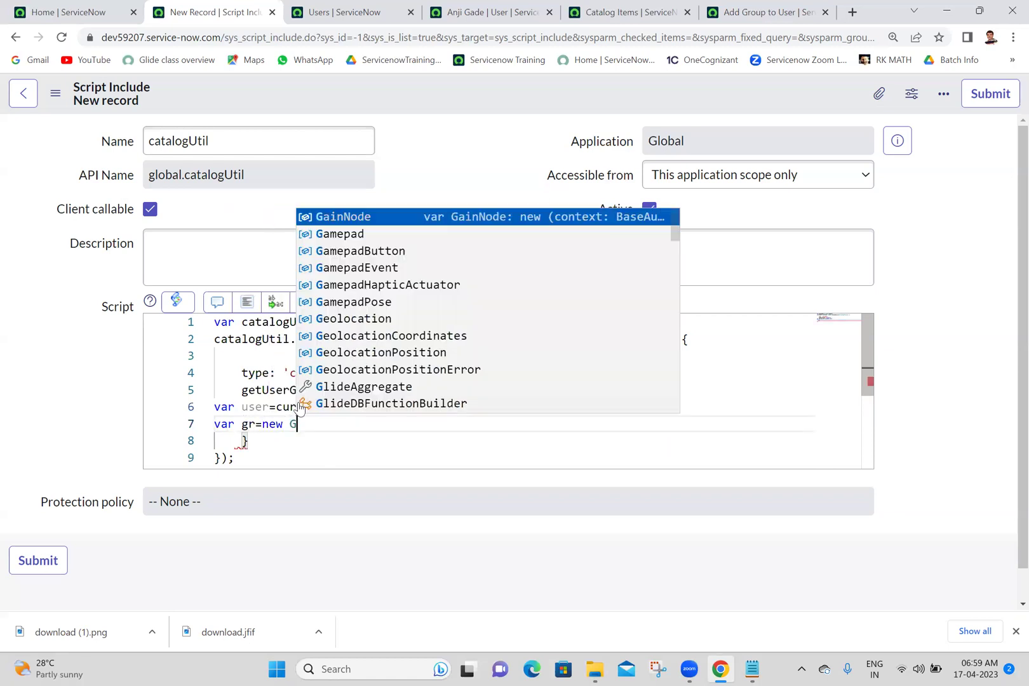
text(lideRecor)
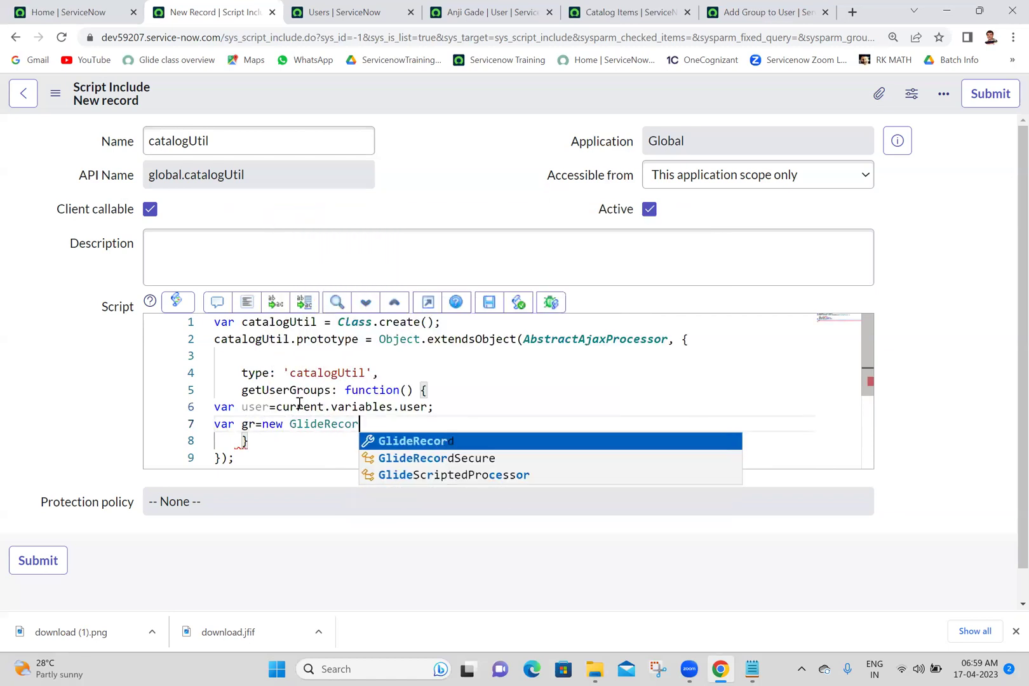
text(d("s");)
key(Left)
key(Left)
text("sys)
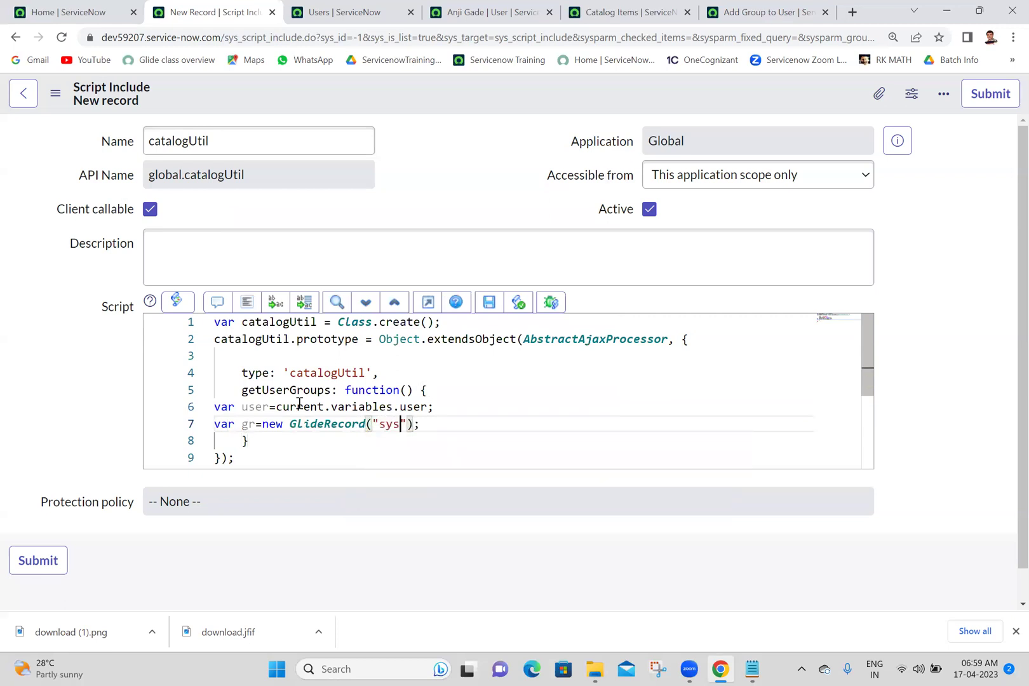
text(_user_)
text(grmember)
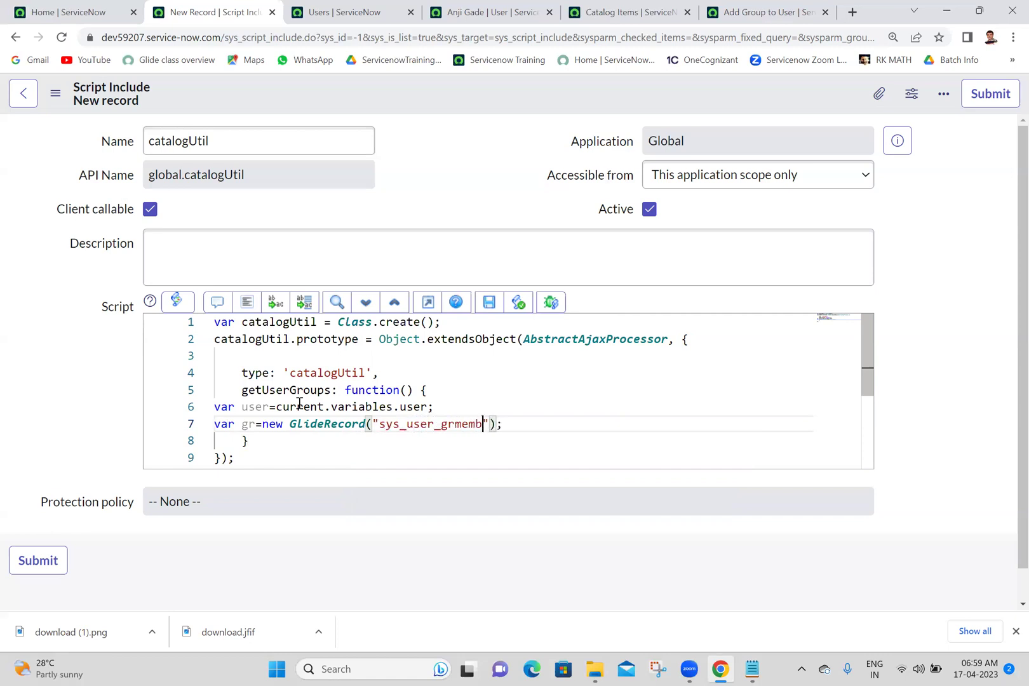
key(Right)
key(Right)
key(Right)
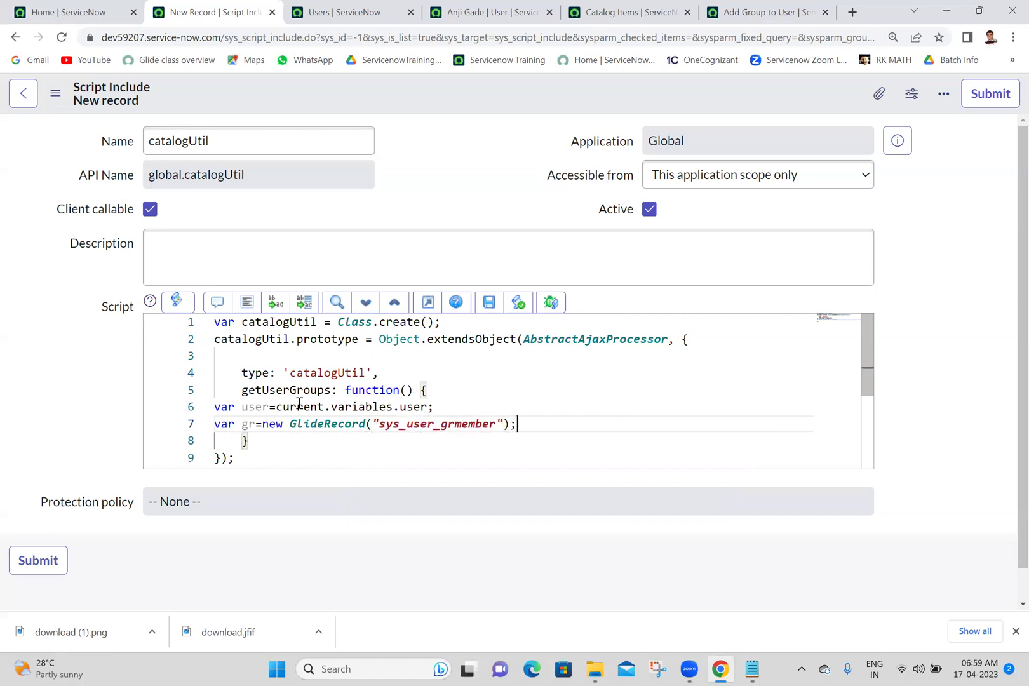
Filter the gr records with addQuery so the "user" field matches the user variable.
key(Return)
text(gr.add)
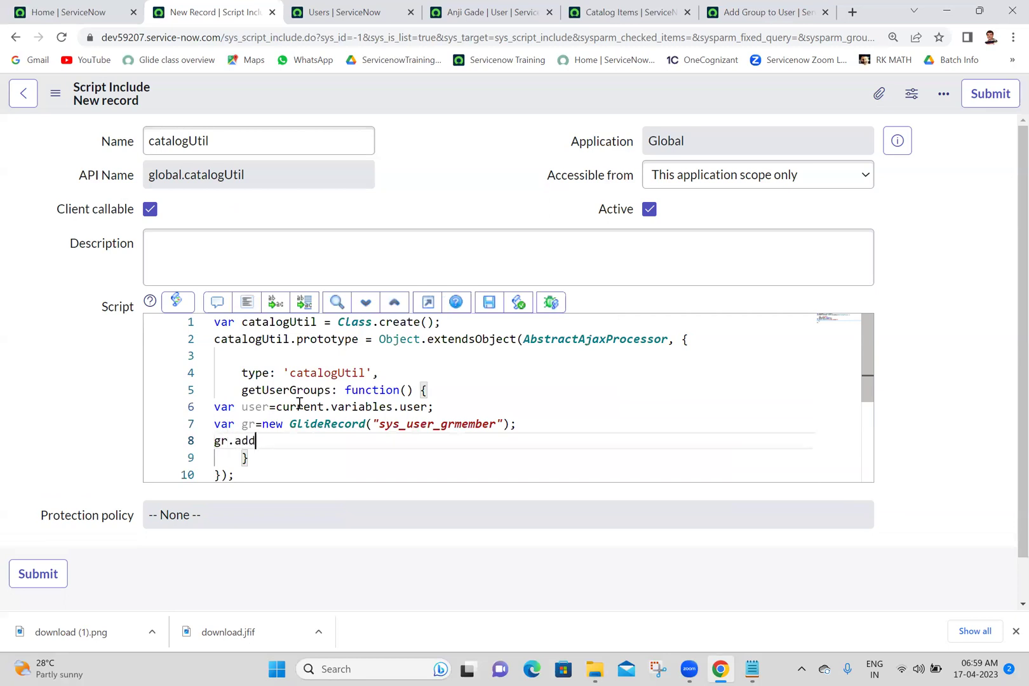
text(Query)
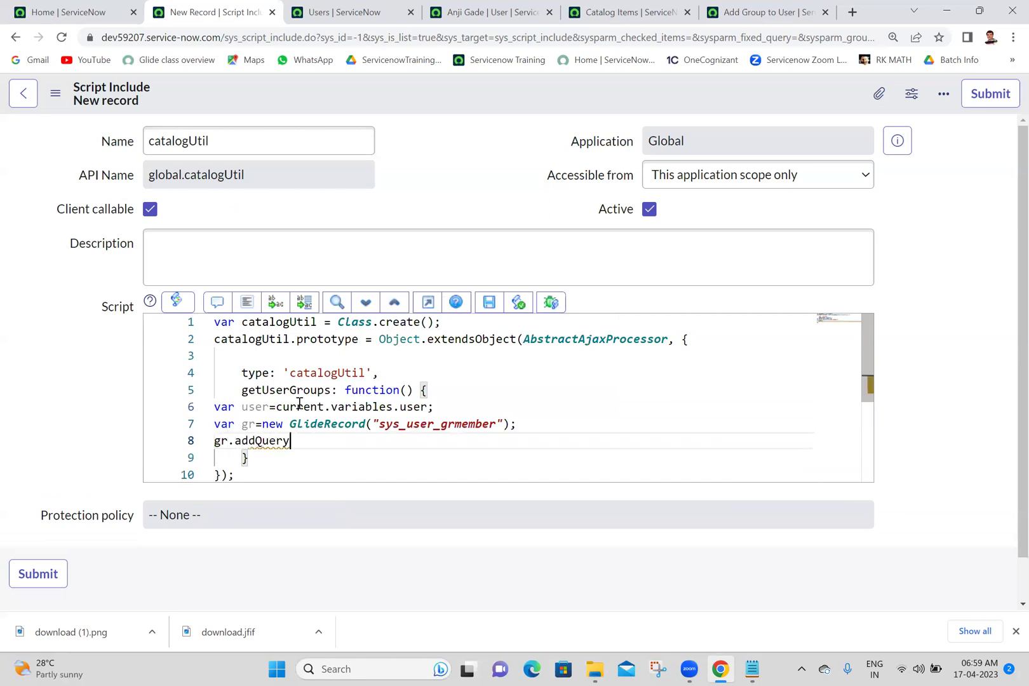
text(();)
key(Left)
key(Left)
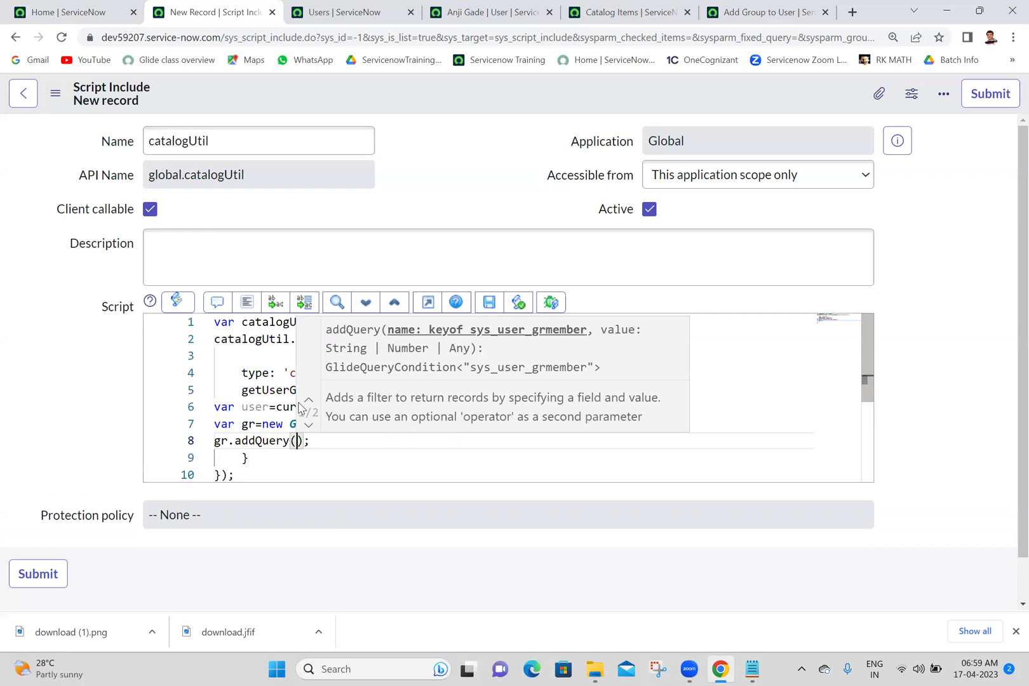
text("user")
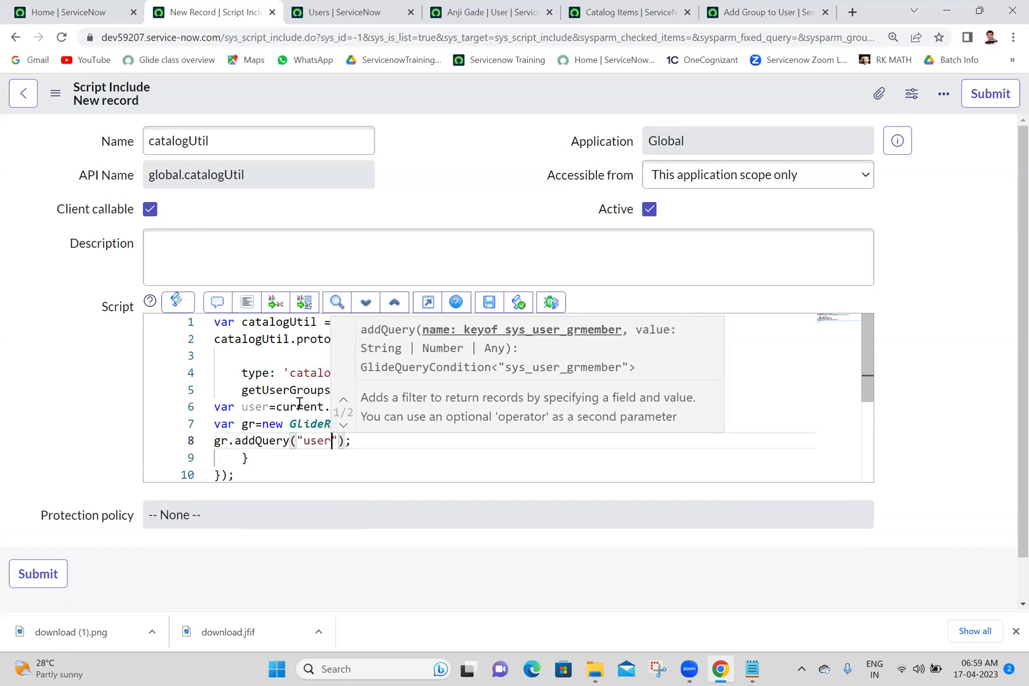
text(,user)
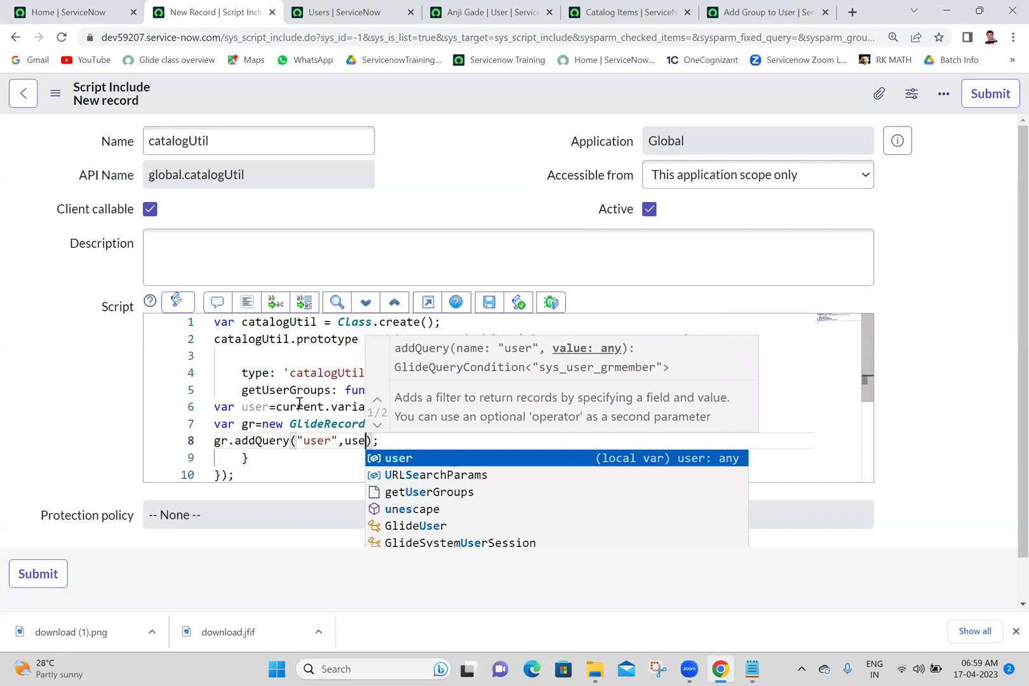
key(End)
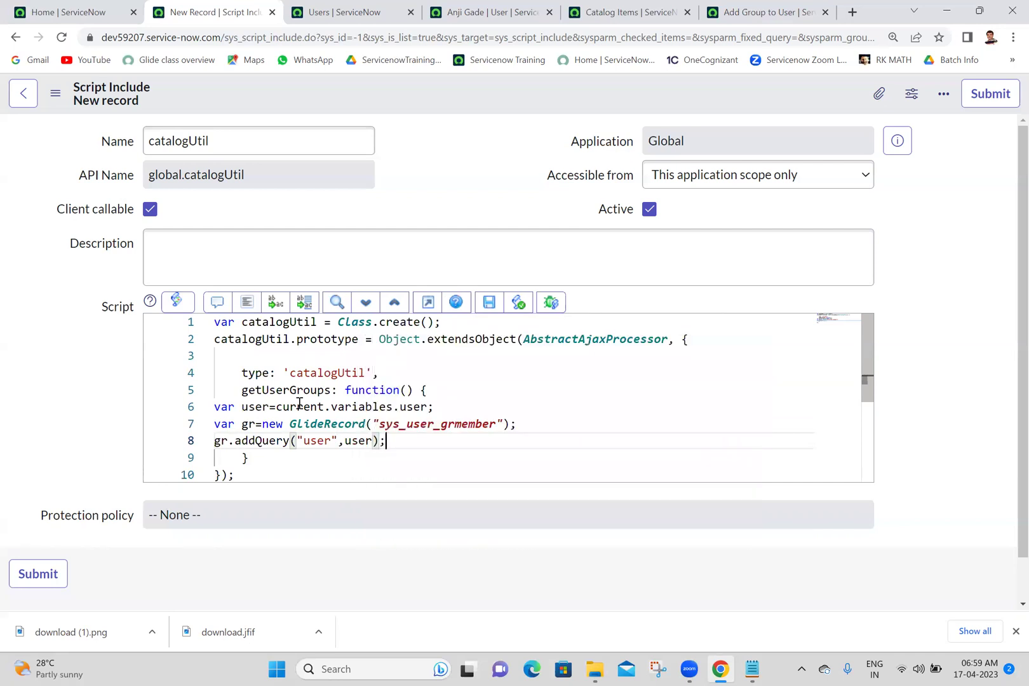
Run the group membership lookup by adding gr.query(); after the filter line.
key(Return)
text(gr.qu)
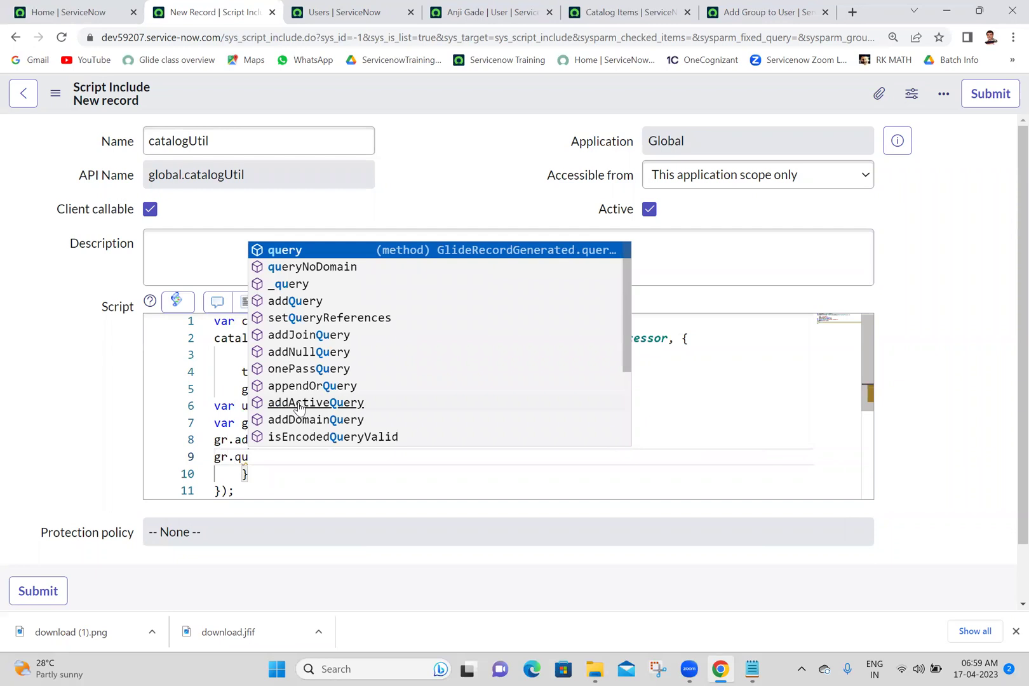
key(Return)
text(();)
key(Return)
Add an empty while loop with the condition gr.next() after the query call.
text(i)
key(BackSpace)
text(while(){)
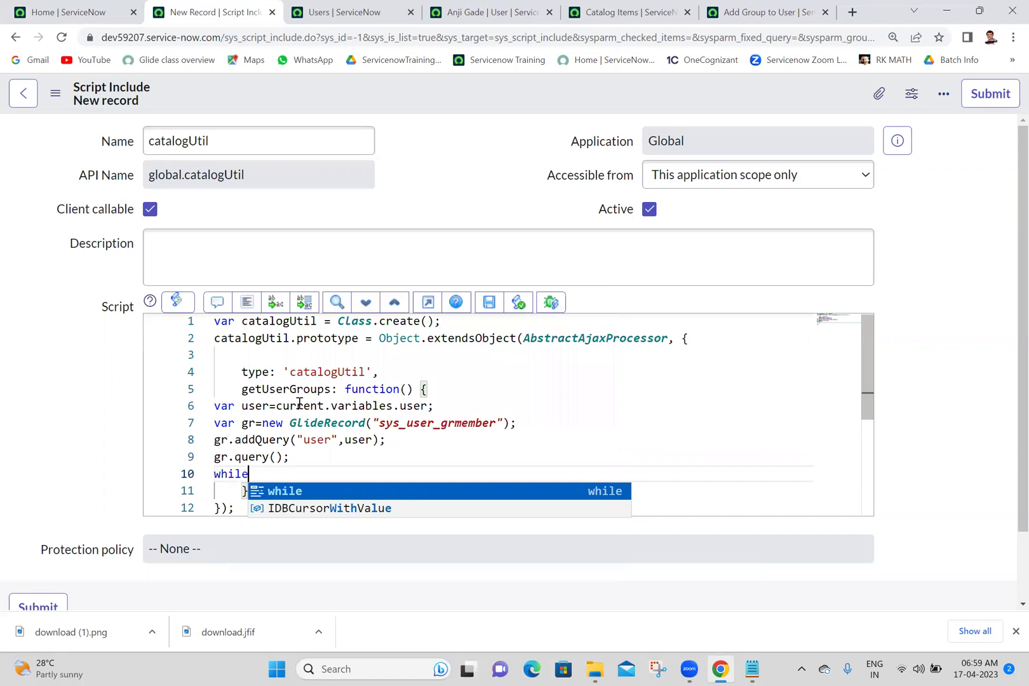
key(Return)
key(Up)
key(Right)
key(Right)
text(gr.next)
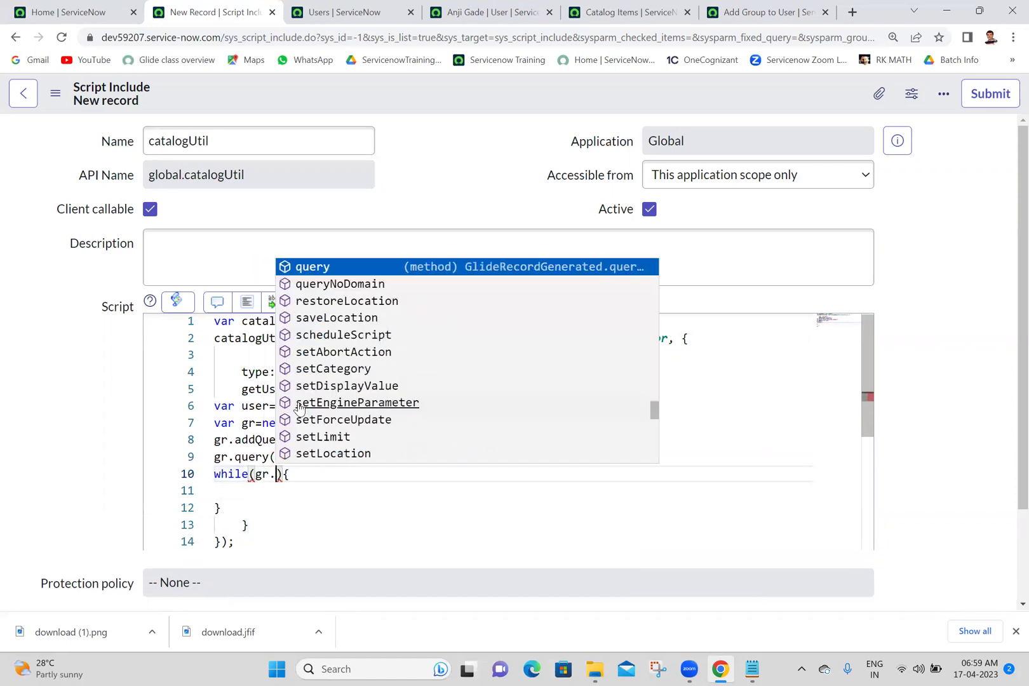
key(Escape)
text(())
Declare an empty array named data as the first line of the getUserGroups function.
click(446, 393)
key(Return)
text(var user)
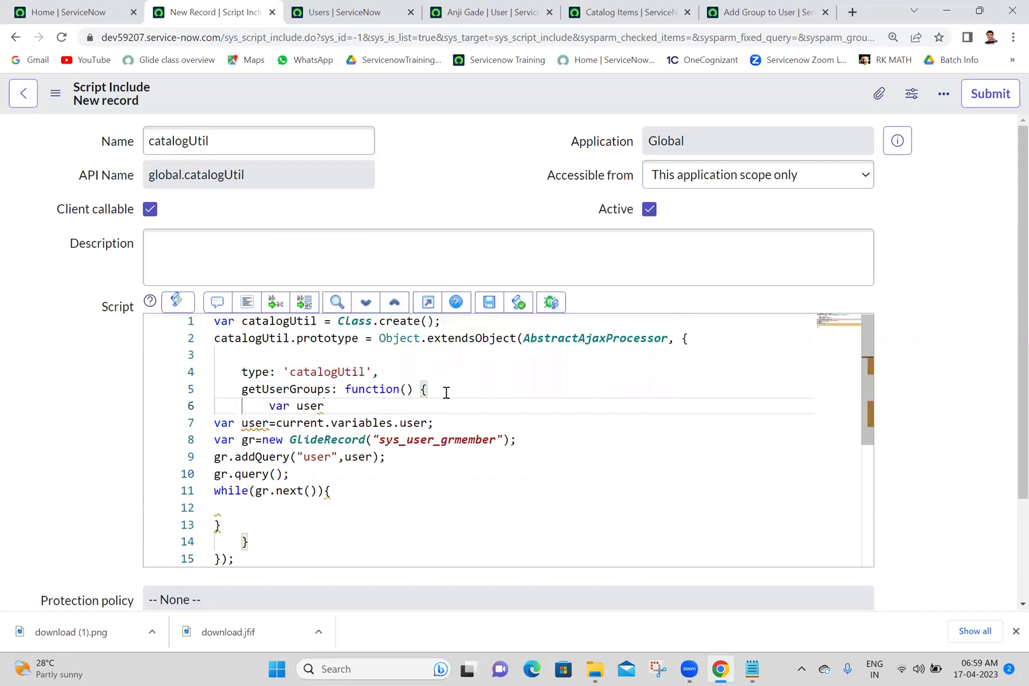
text(Groups=[];)
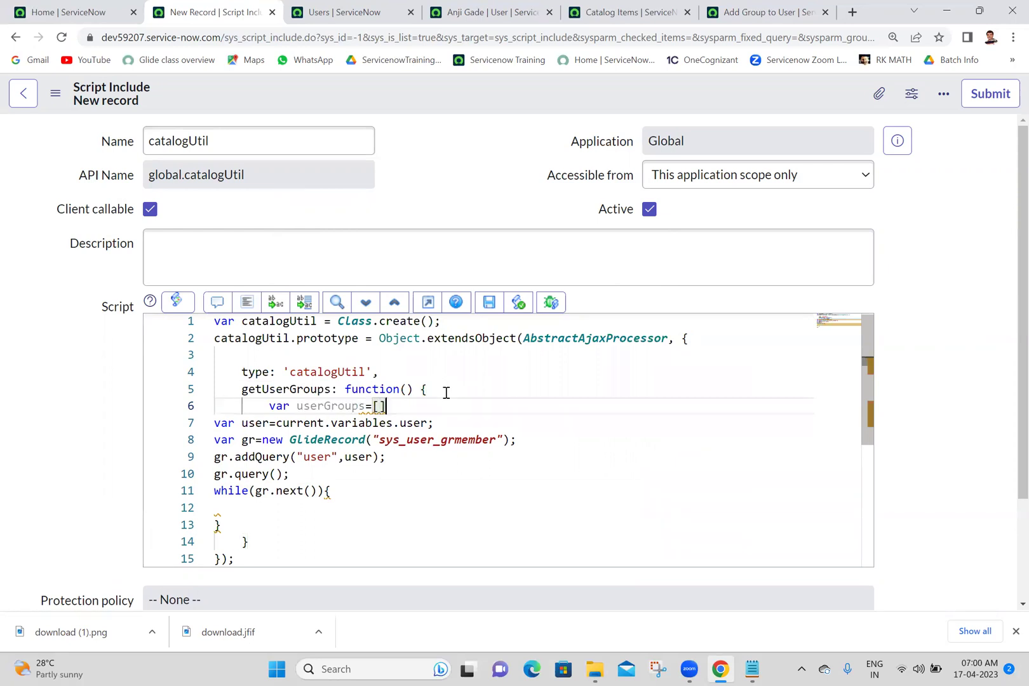
double_click(313, 405)
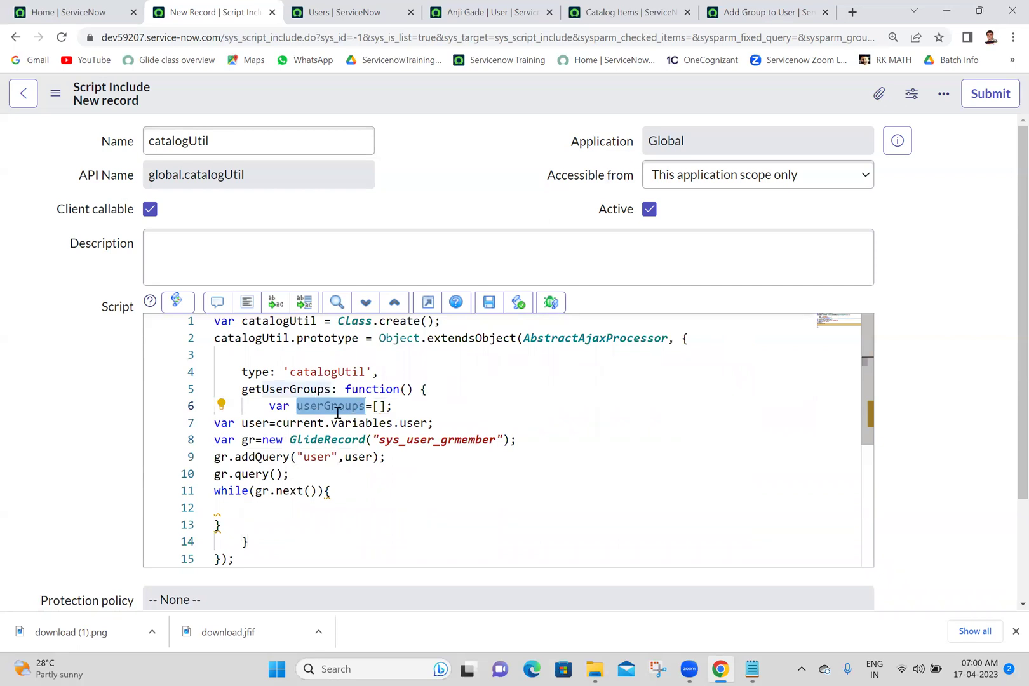
text(data)
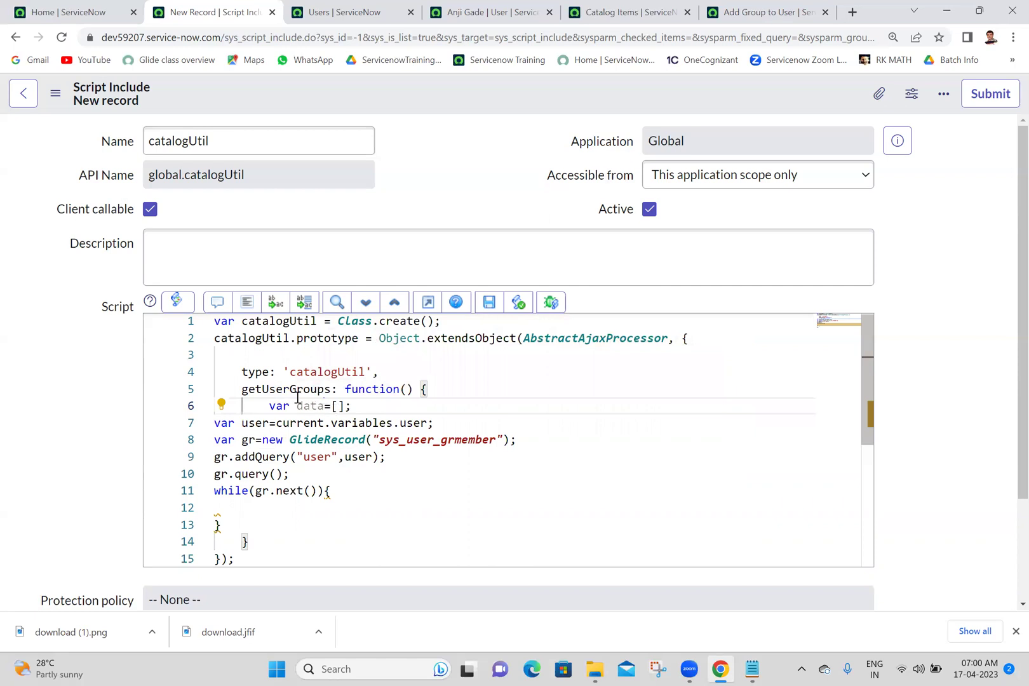
Push gr.getValue("group") into the data array inside the while loop.
double_click(307, 407)
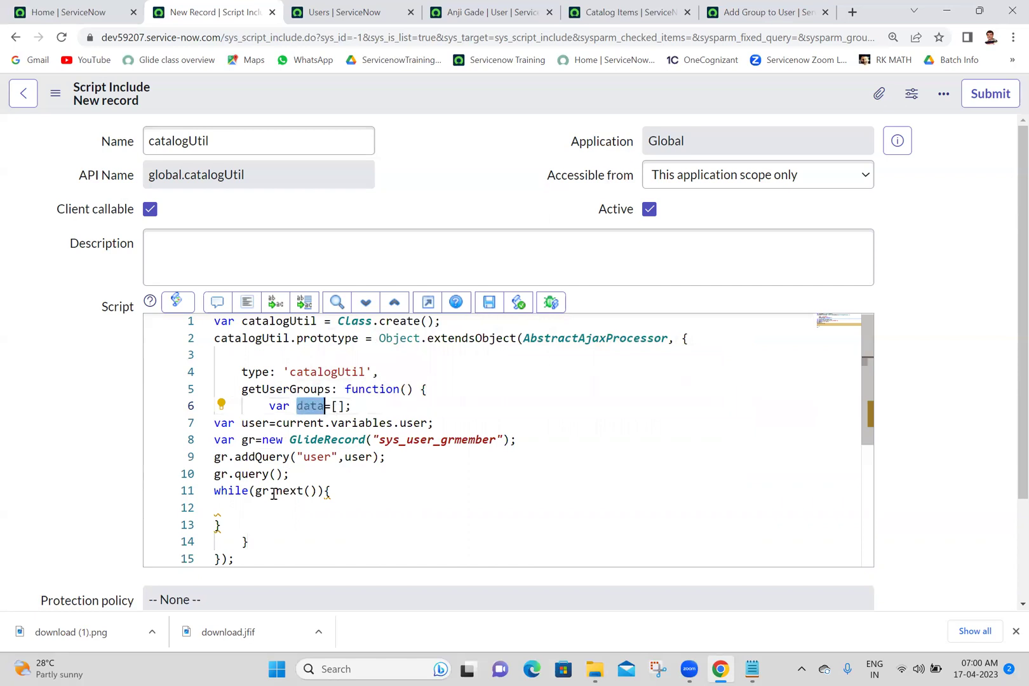
click(276, 502)
text(data)
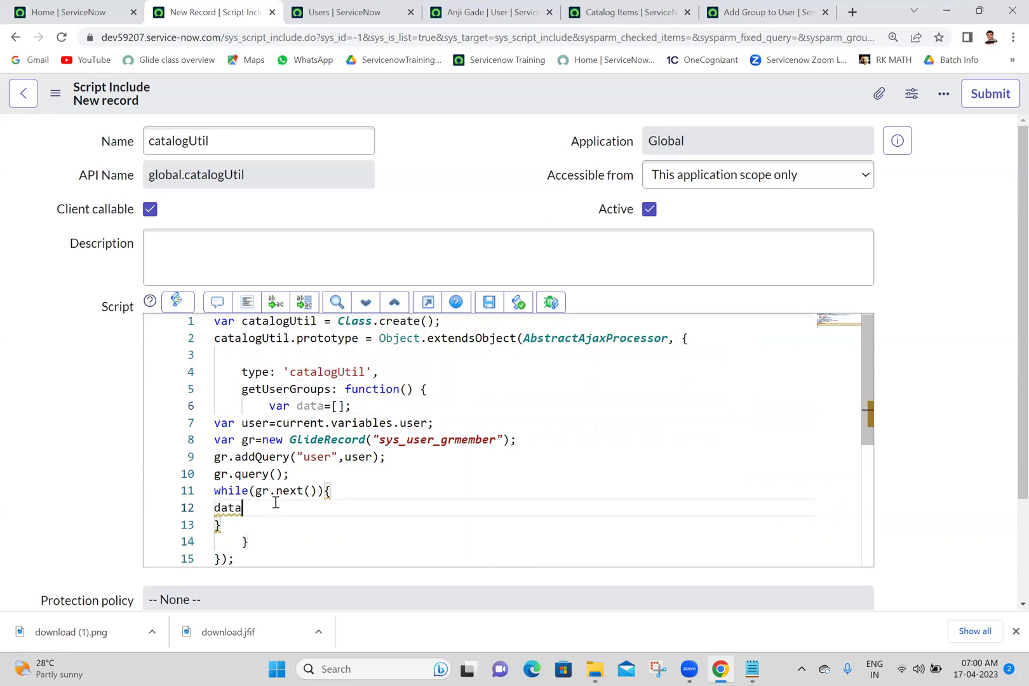
text(.pu)
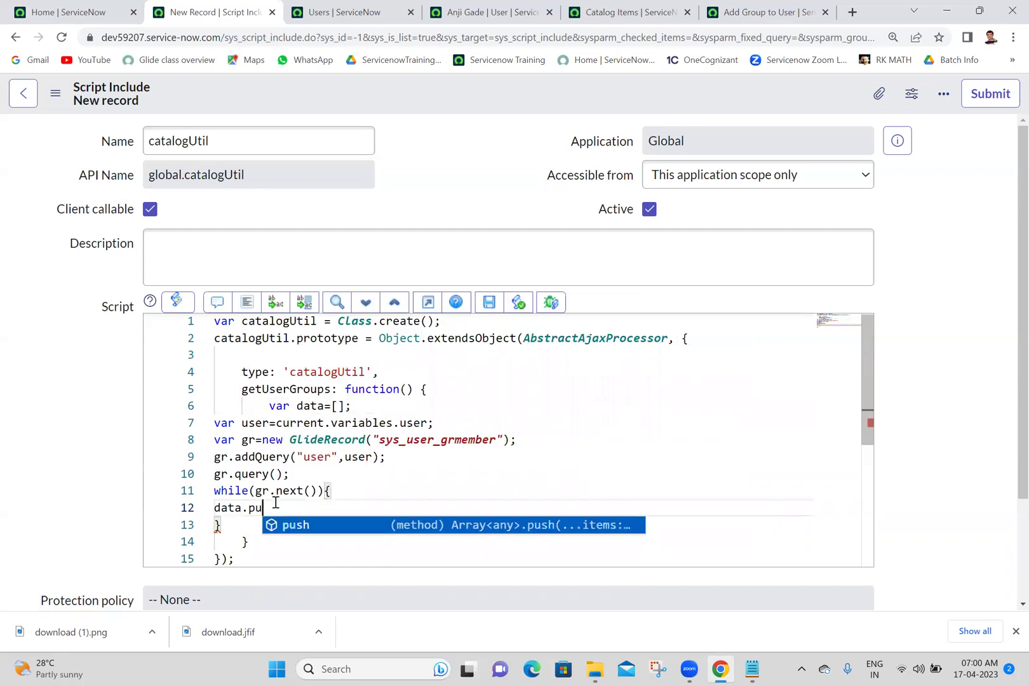
text(sh();)
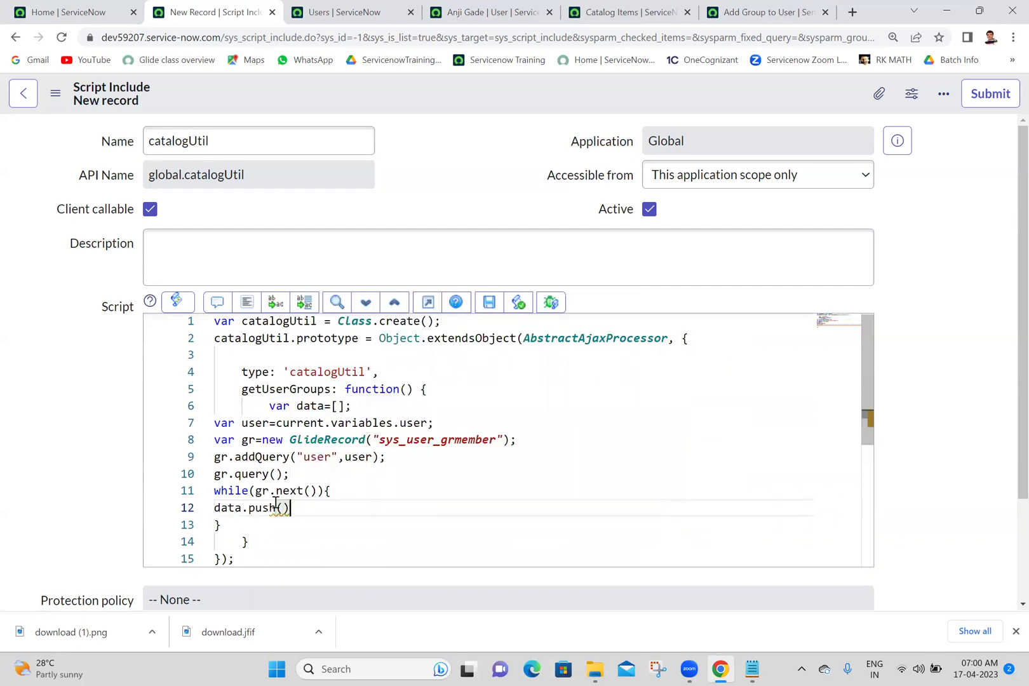
key(Left)
key(Left)
text(gr.get)
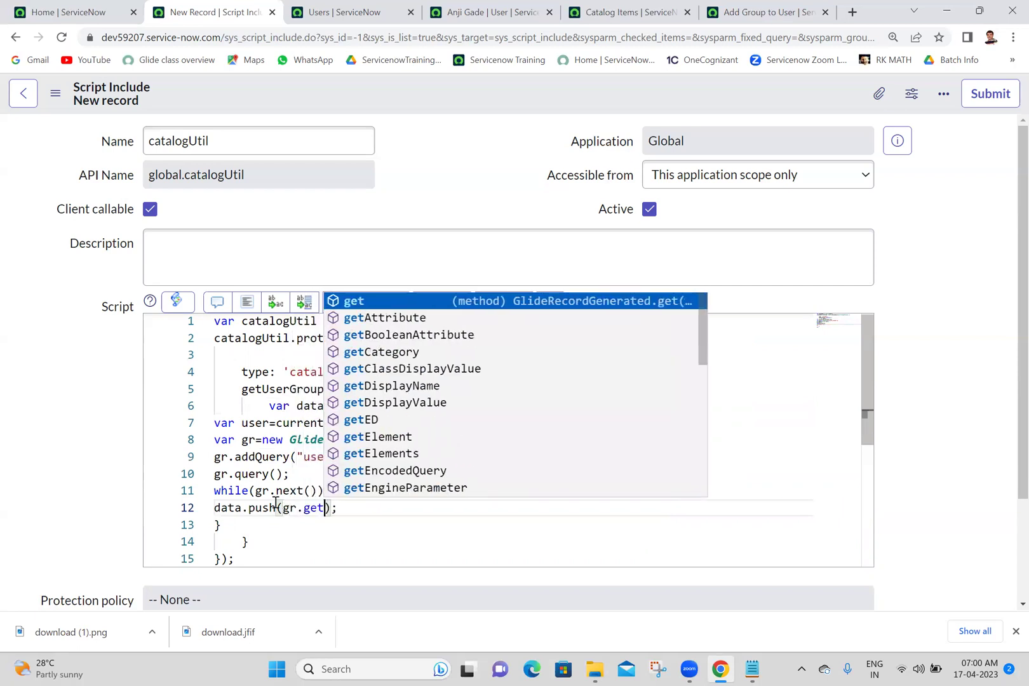
text(V)
key(Return)
text(())
key(Left)
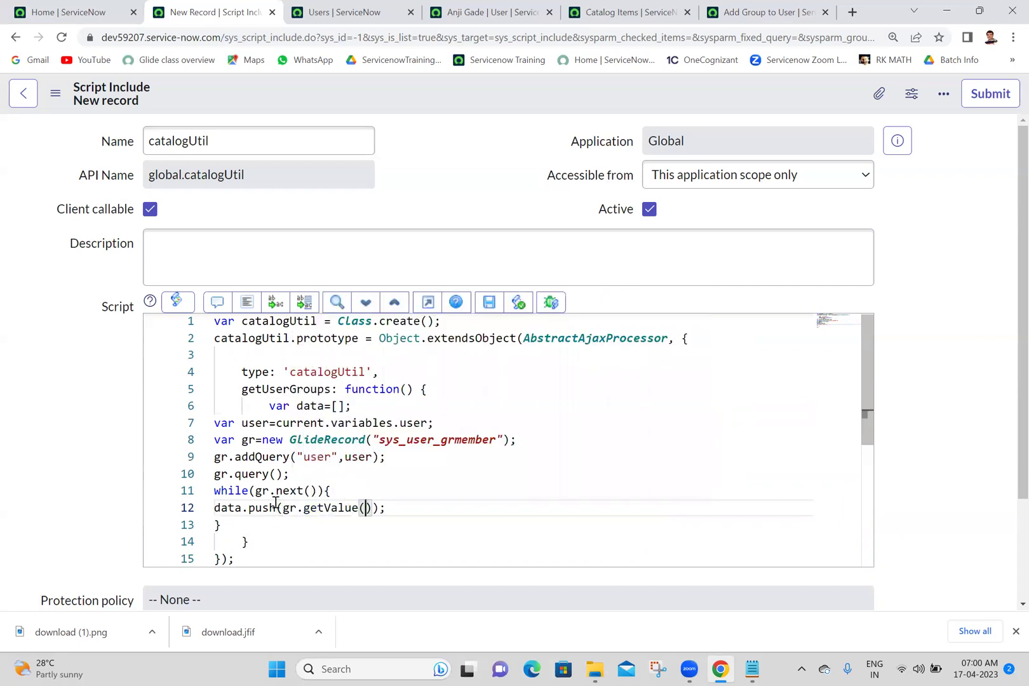
text("group)
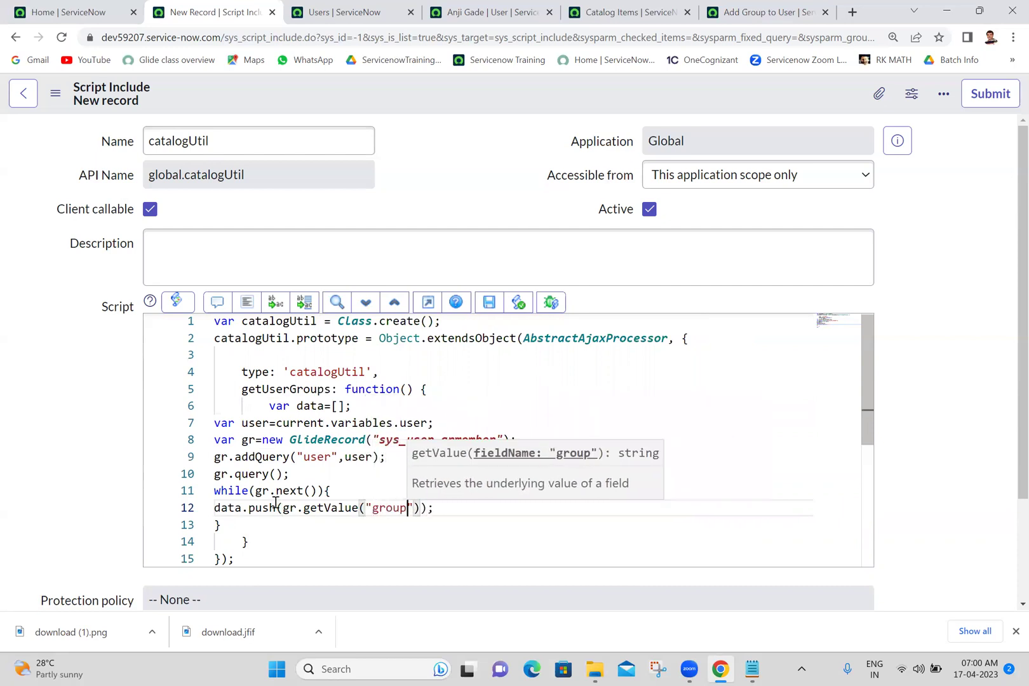
key(Right)
key(Right)
key(Right)
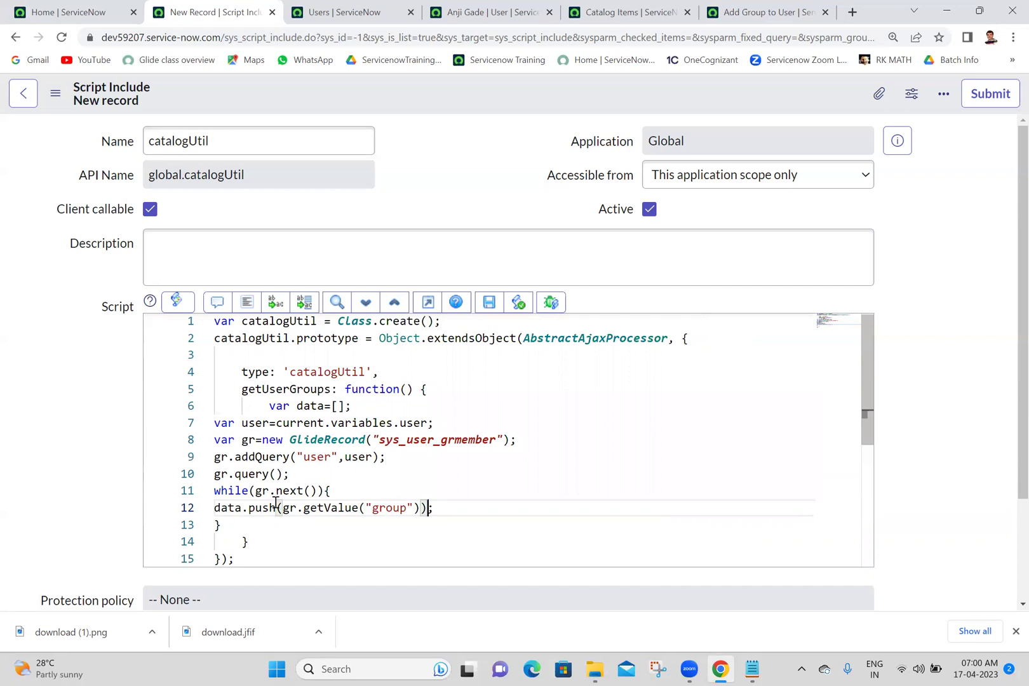
Return data after the while loop and format the script code.
key(Down)
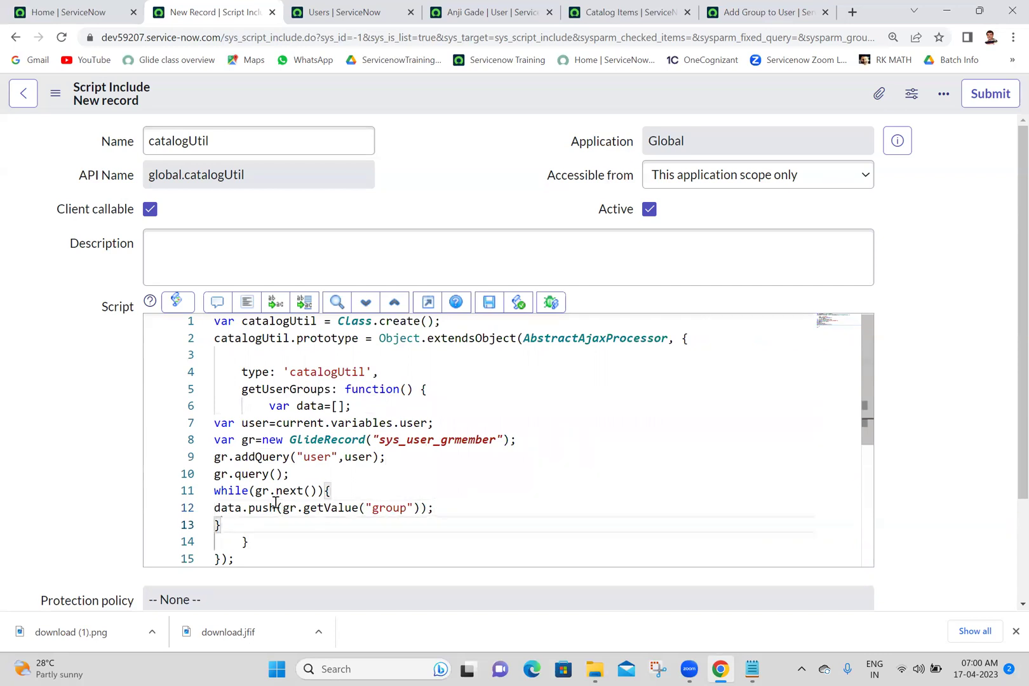
key(Return)
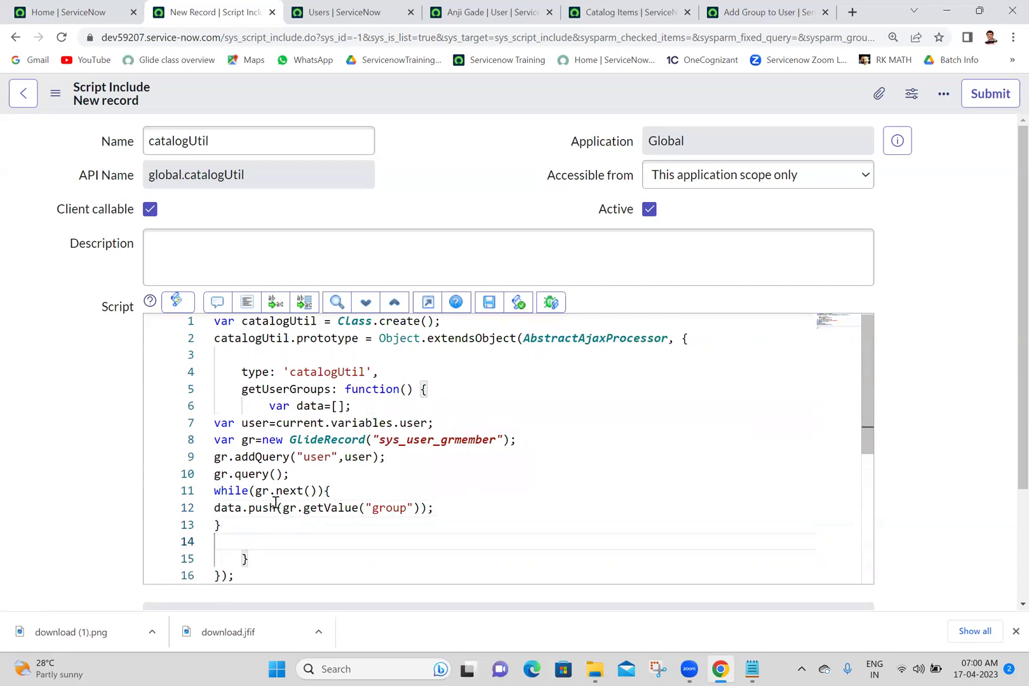
text(return data;)
click(245, 303)
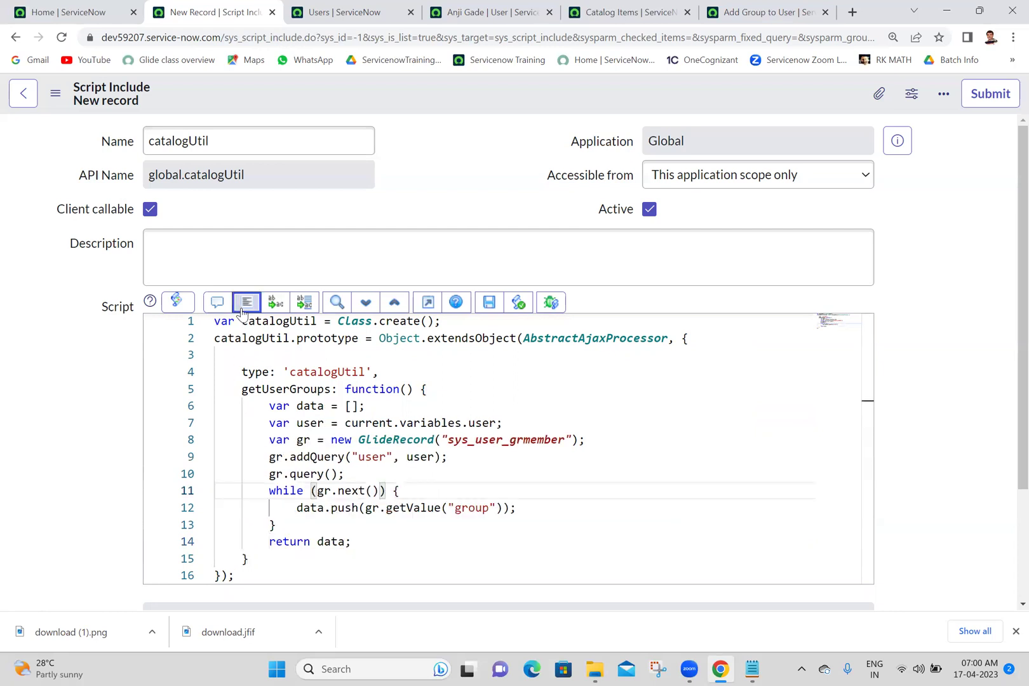
double_click(330, 541)
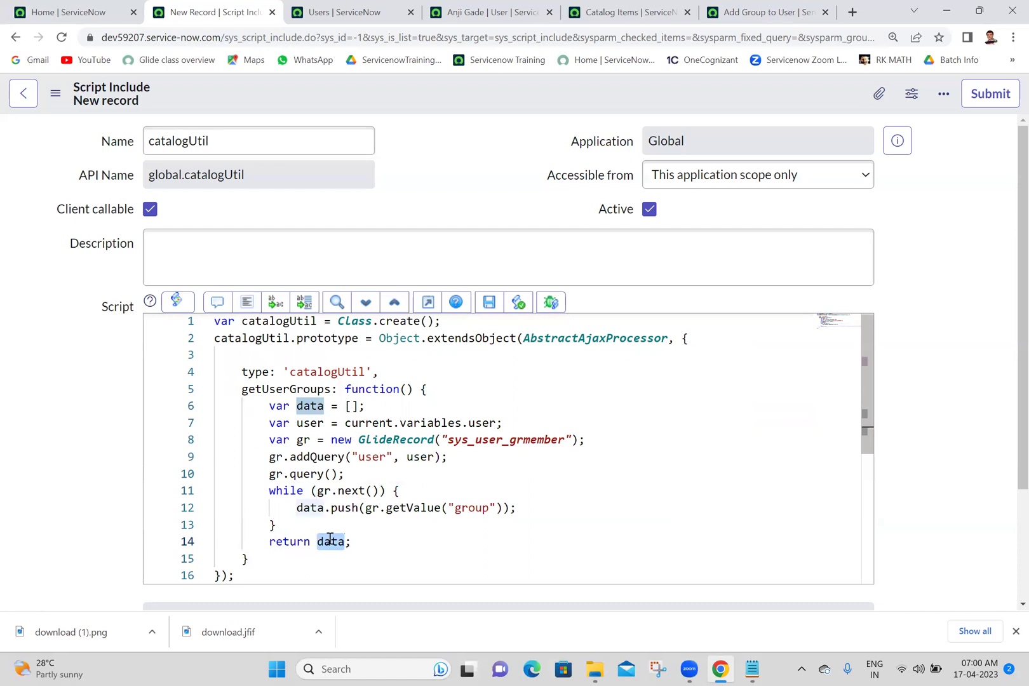
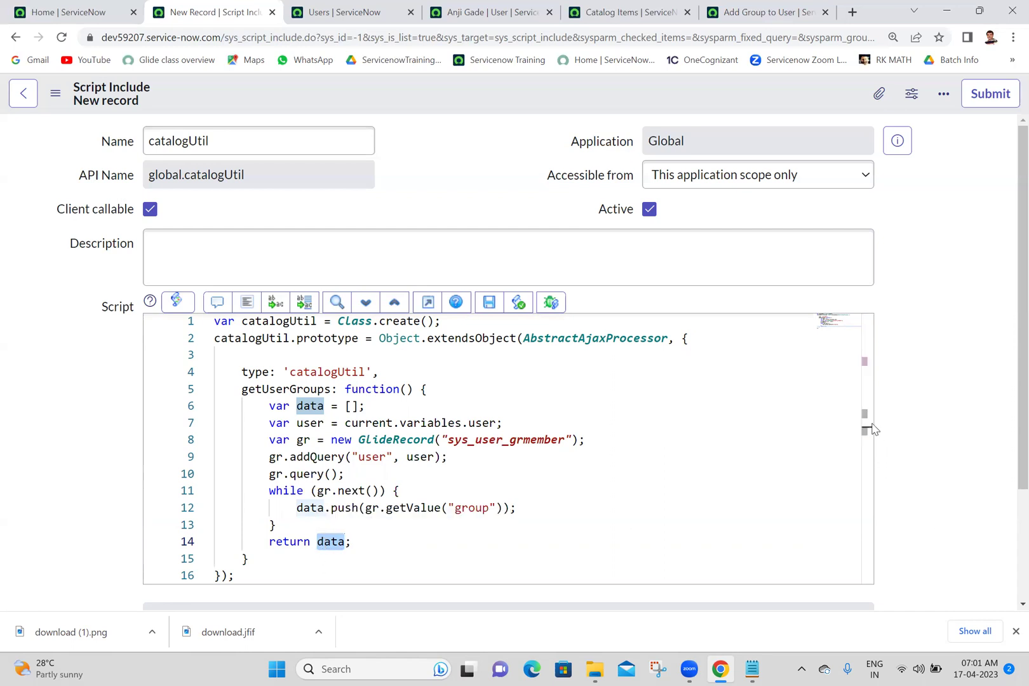
Add a comma after the getUserGroups function's closing brace and open a new line below it.
scroll(866, 438, down, 2)
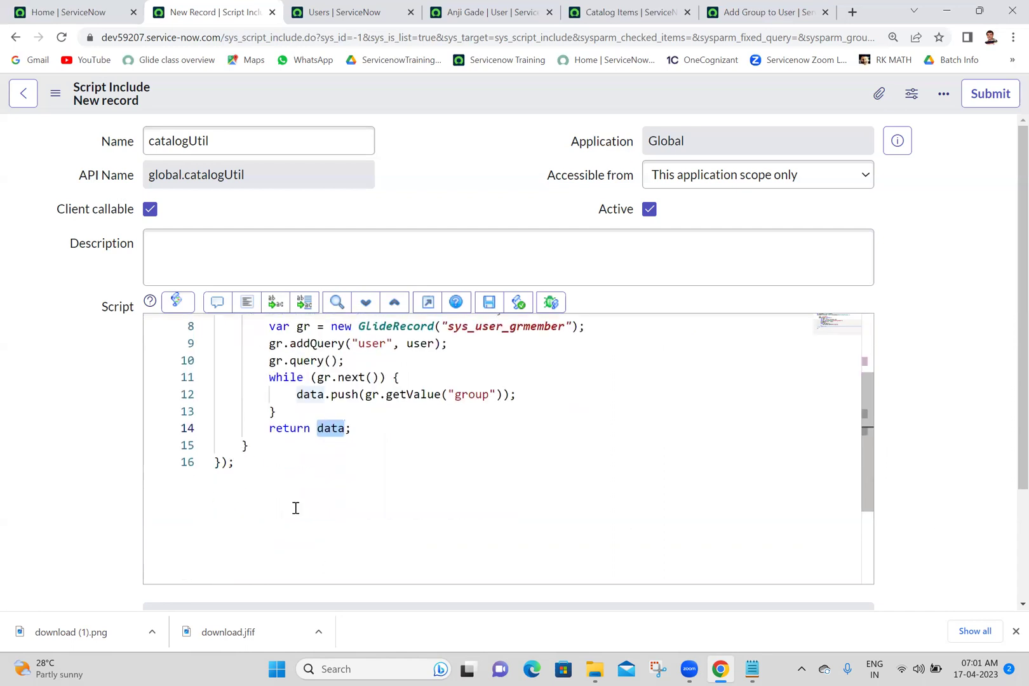
click(260, 445)
text(,)
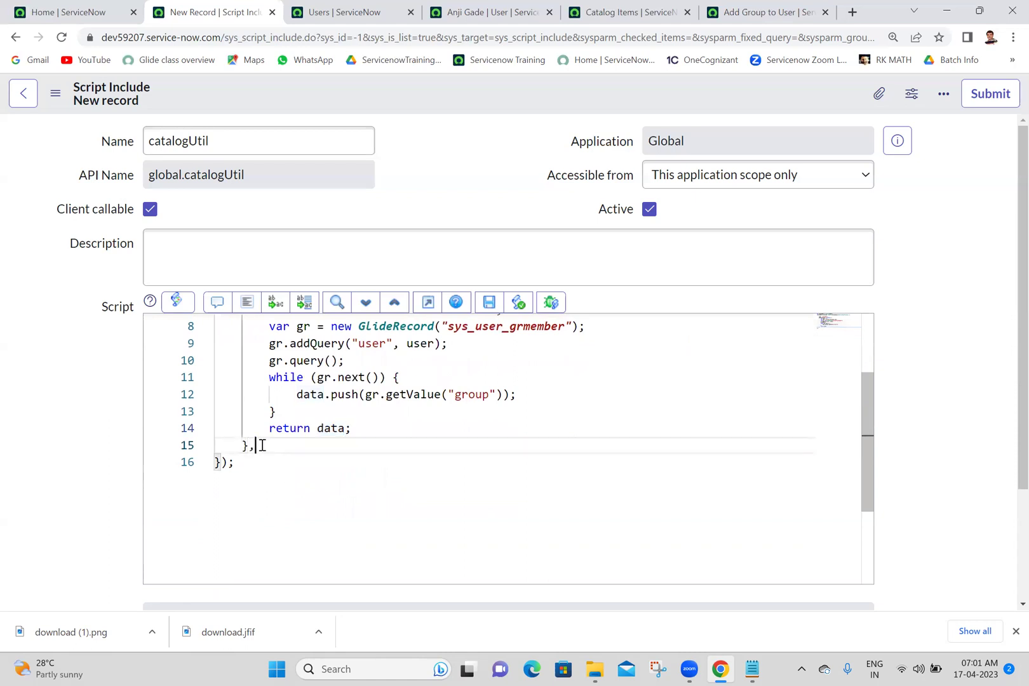
key(Return)
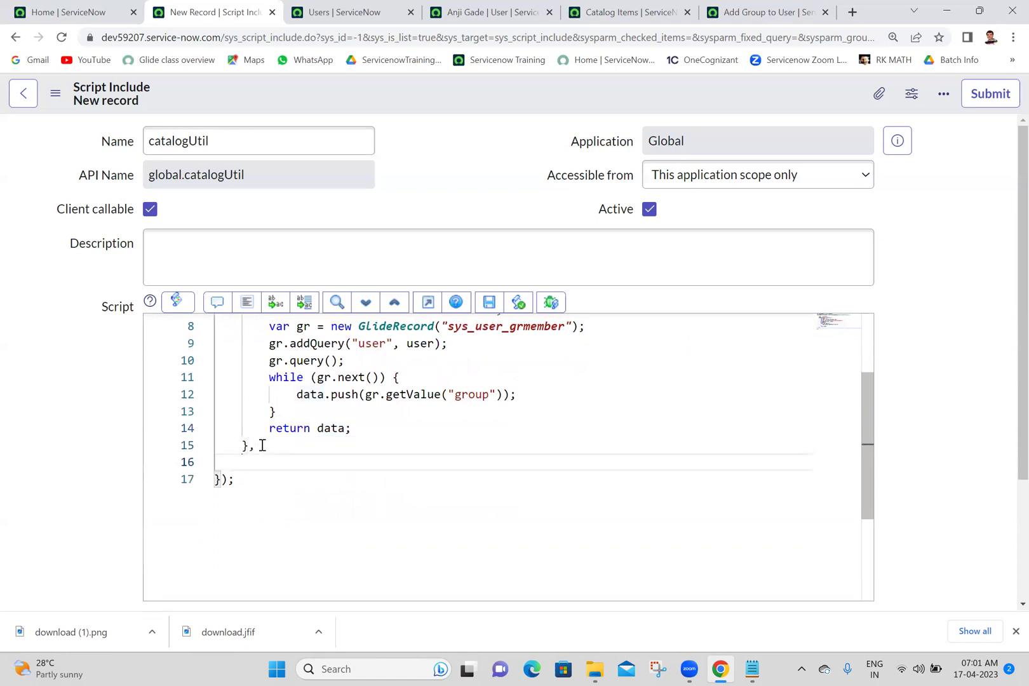
text(excludeUse)
key(BackSpace)
key(BackSpace)
key(BackSpace)
key(BackSpace)
key(BackSpace)
key(BackSpace)
key(BackSpace)
key(BackSpace)
key(BackSpace)
key(BackSpace)
text(Get)
key(BackSpace)
key(BackSpace)
key(BackSpace)
Add an empty function named getGroup after the getUserGroups function.
text(get)
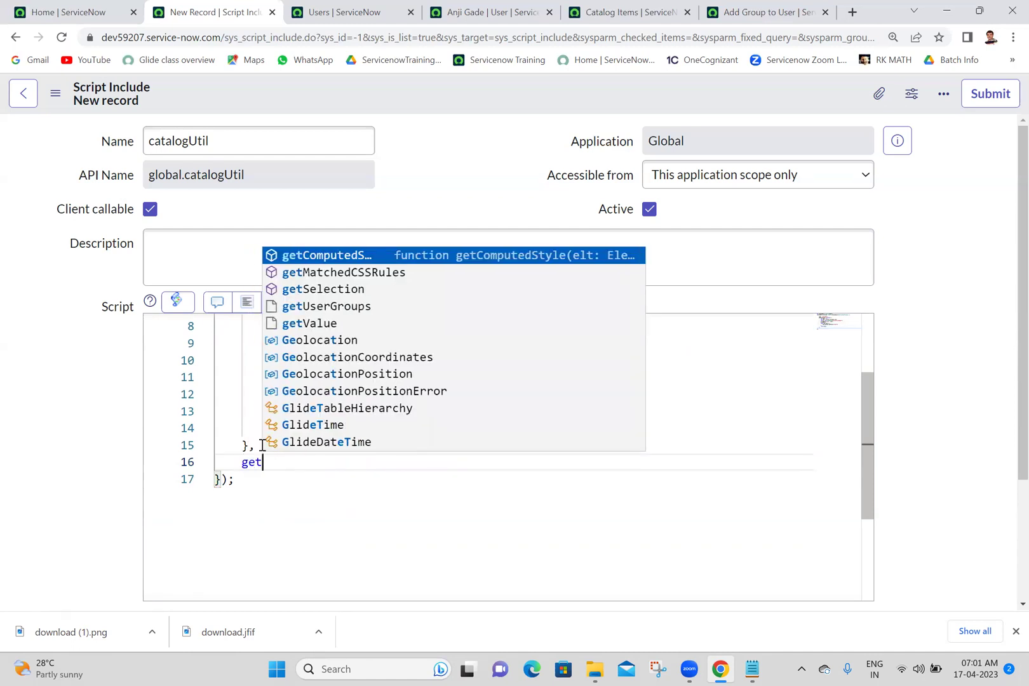
text(Grou)
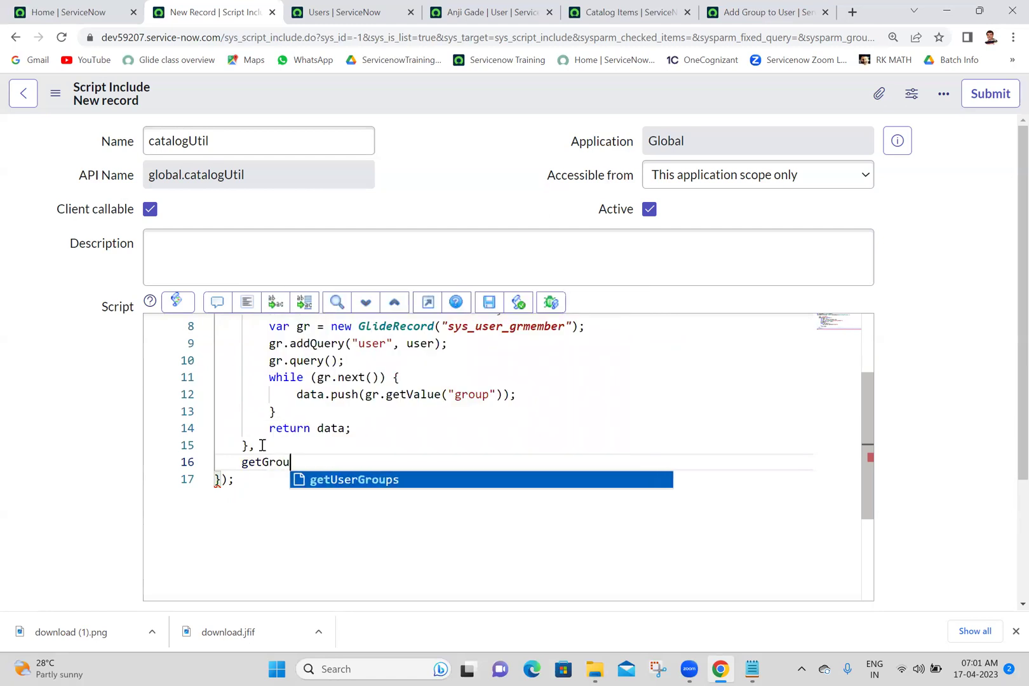
text(p:)
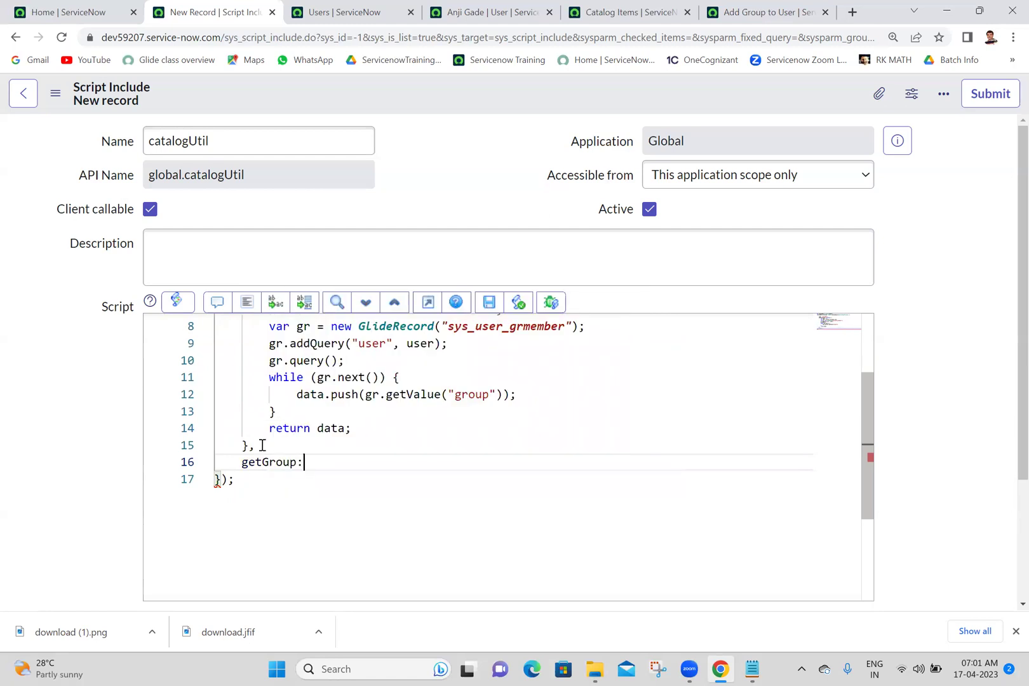
text(function)
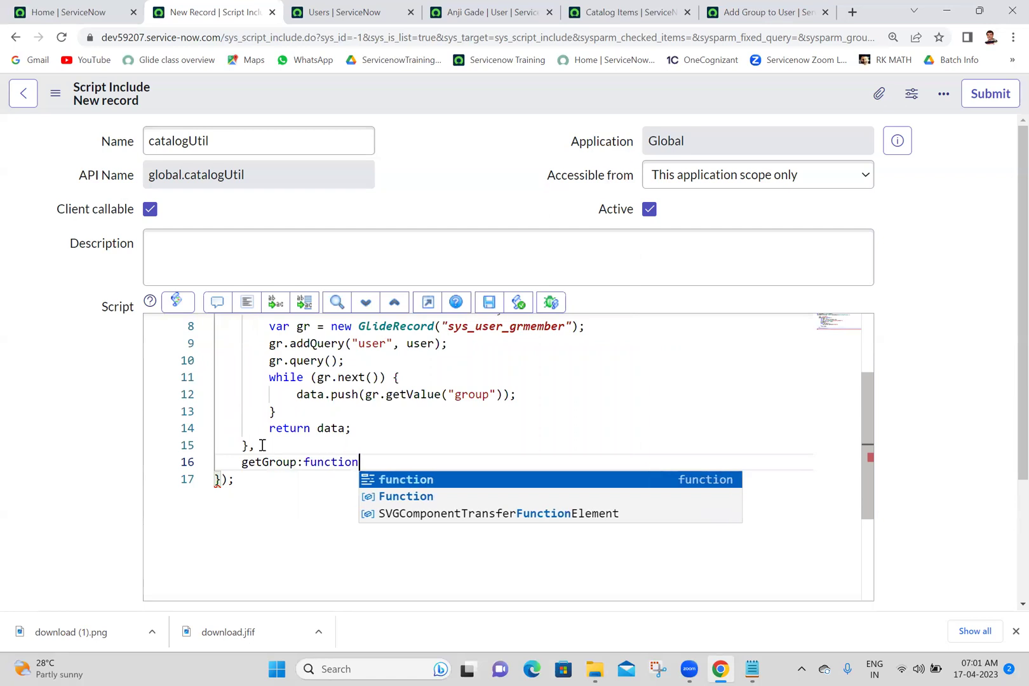
text((){)
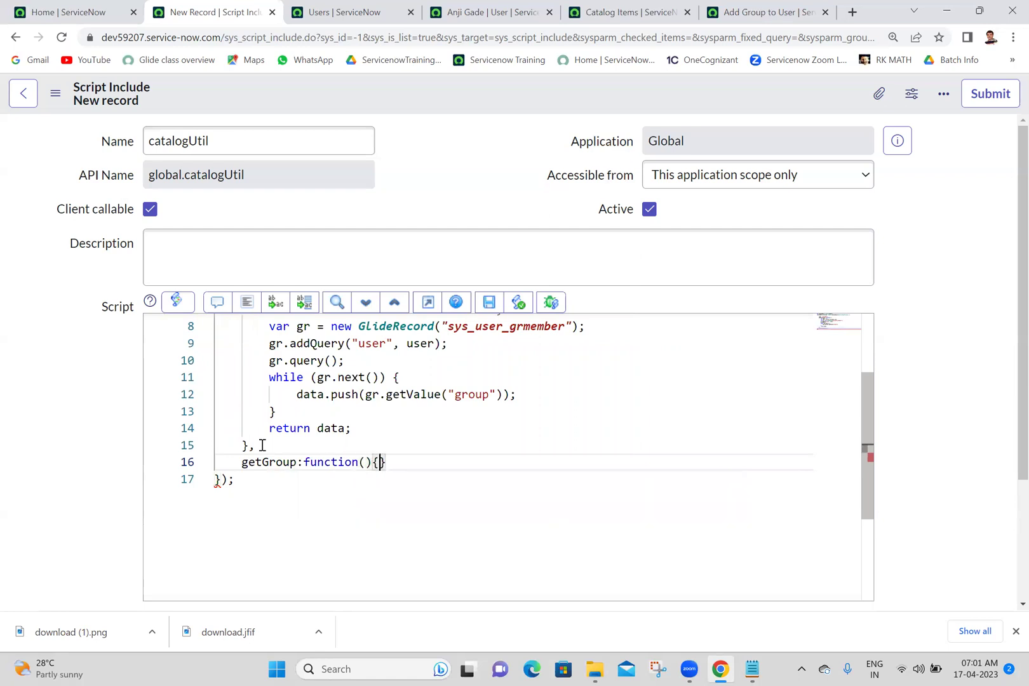
key(Return)
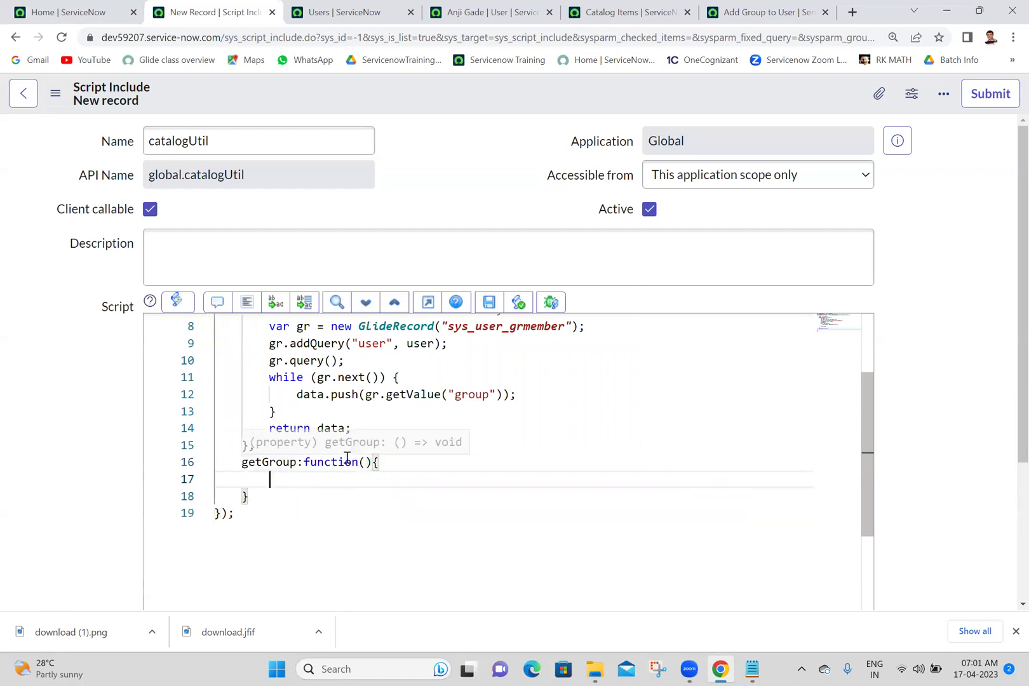
Begin the getGroup function body with the partial declaration var data=this.
scroll(865, 413, up, 2)
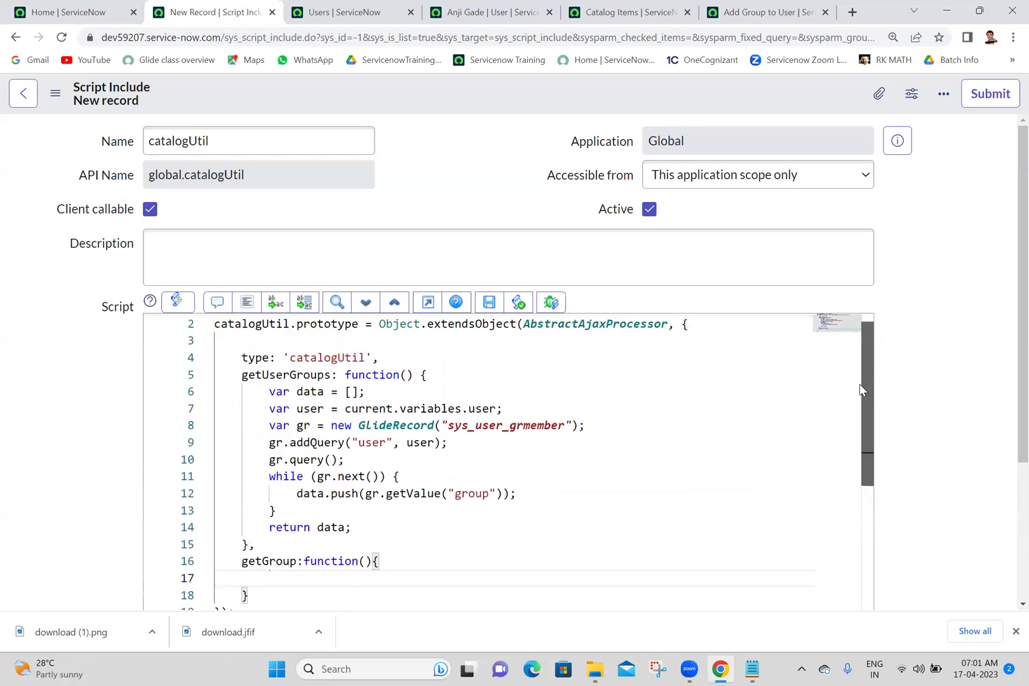
scroll(861, 432, down, 2)
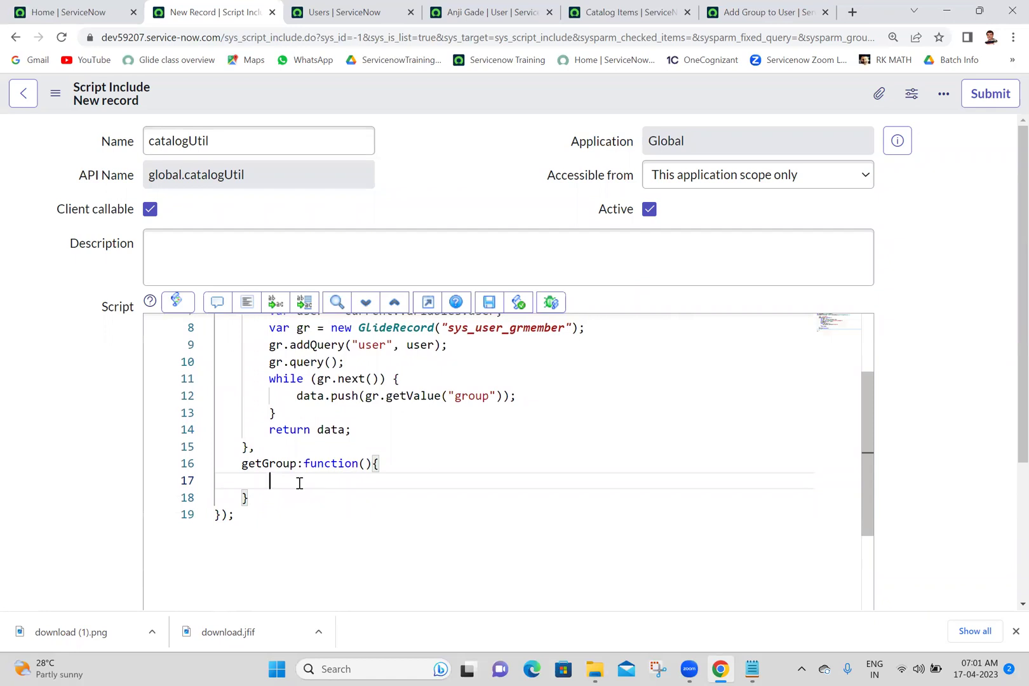
text(va)
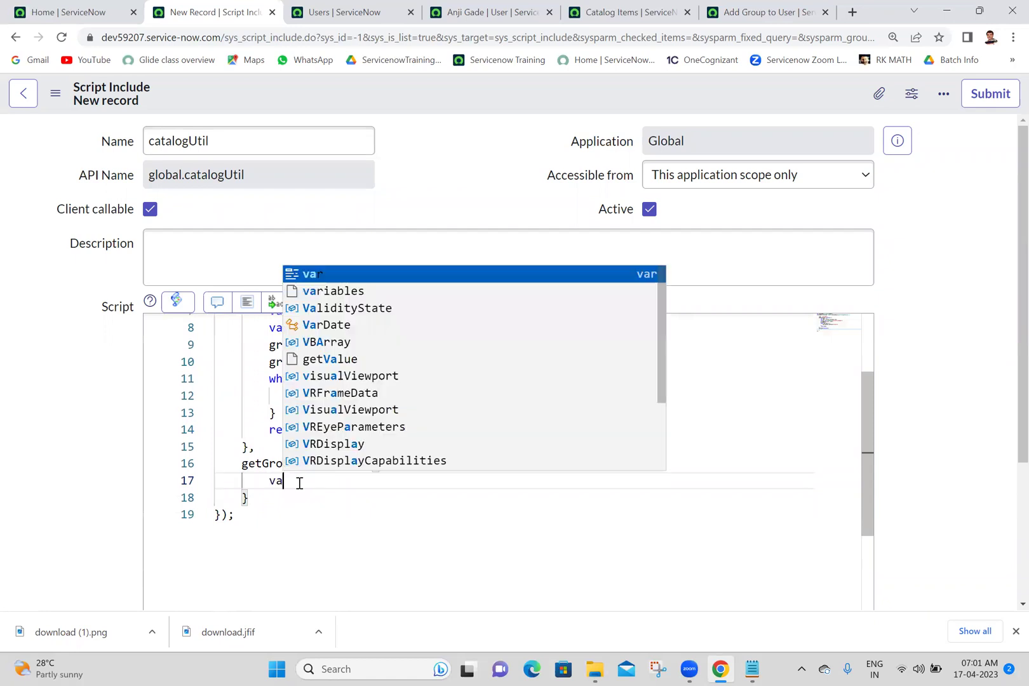
text(r data)
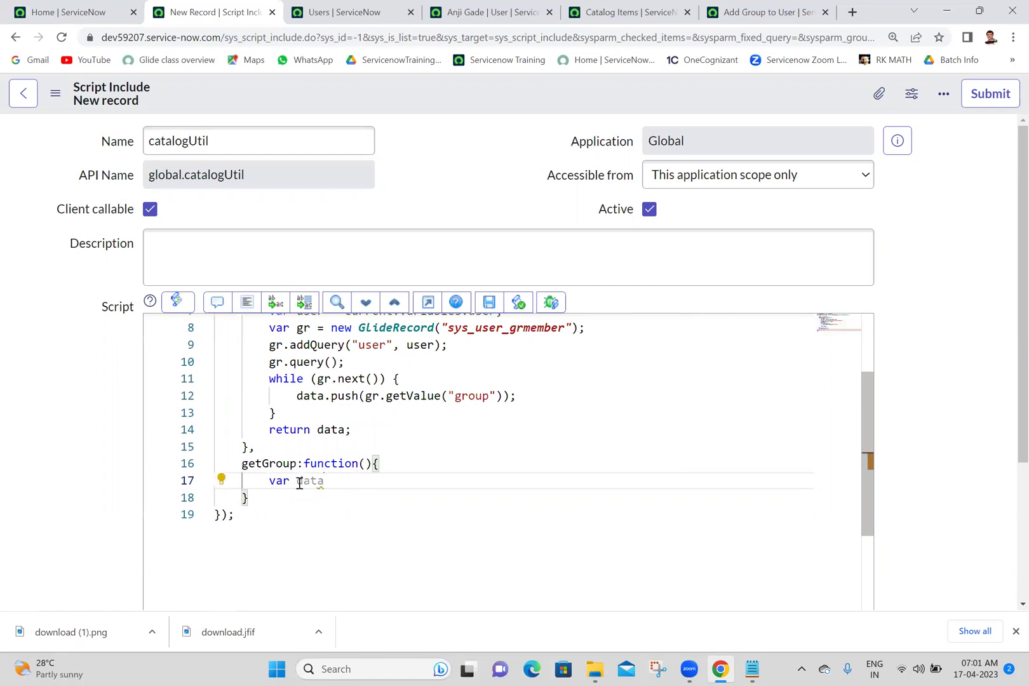
text(=new)
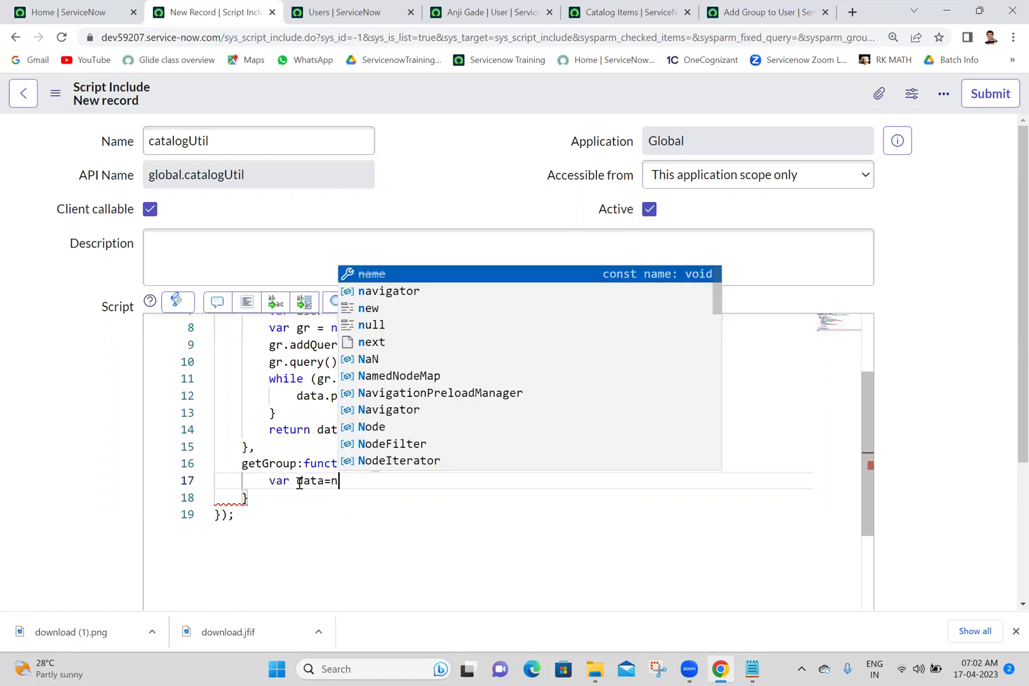
key(BackSpace)
key(BackSpace)
key(BackSpace)
text(this.)
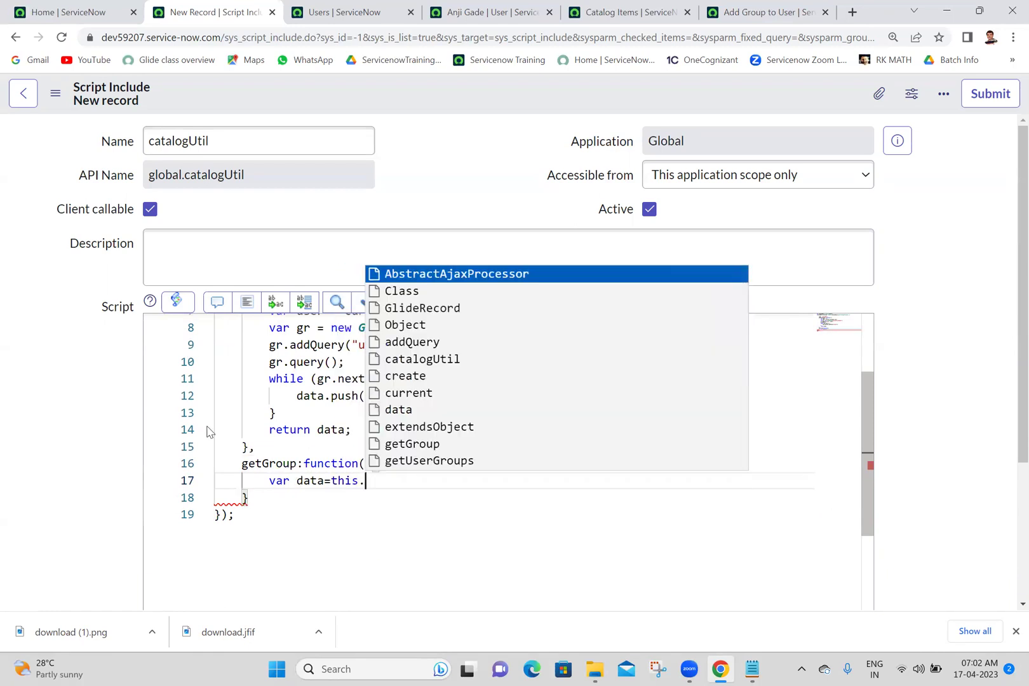
Complete the variable declaration in getGroup with a call to getUserGroups(), reusing the name of the existing function.
click(235, 427)
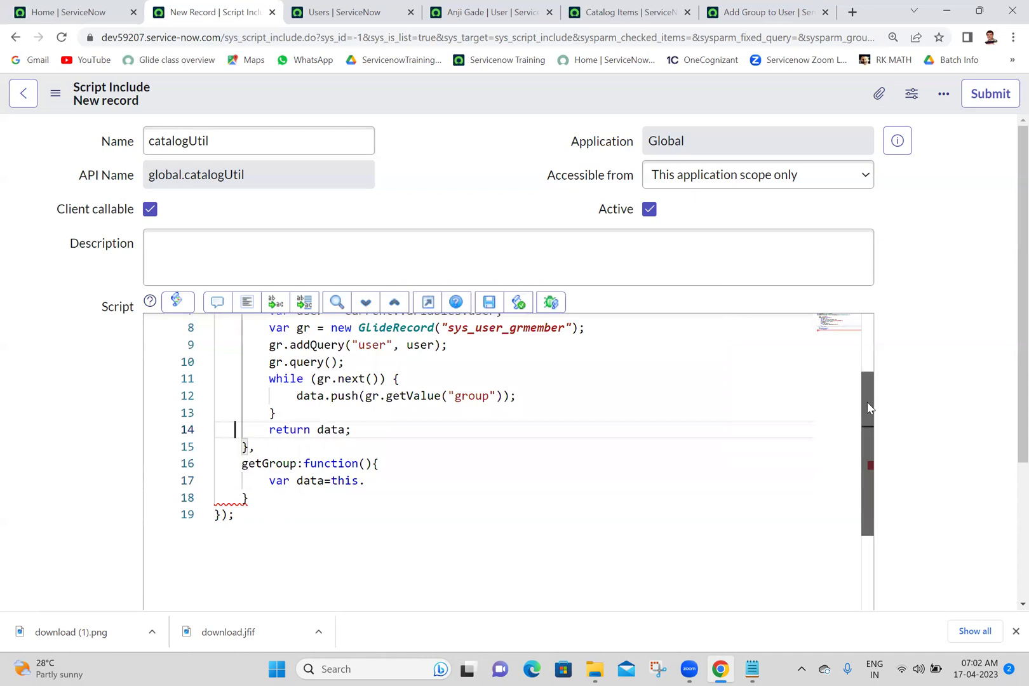
scroll(868, 409, up, 3)
double_click(309, 389)
key(ctrl+c)
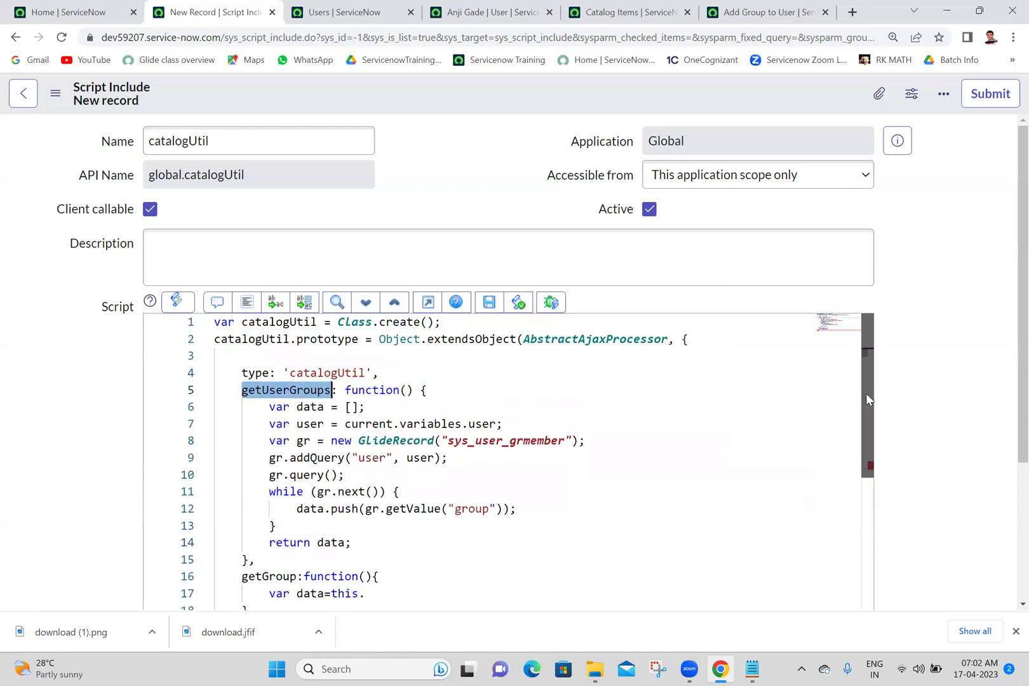
scroll(866, 394, down, 3)
click(409, 462)
key(ctrl+v)
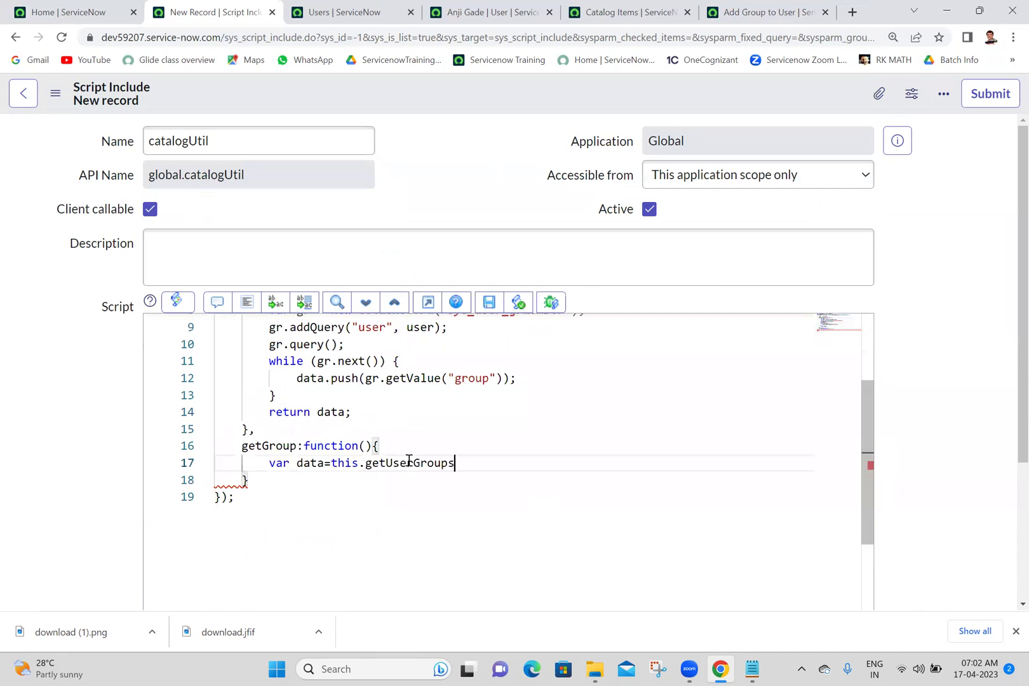
text(();)
Rename the data variable inside the getGroup function to groups.
double_click(298, 463)
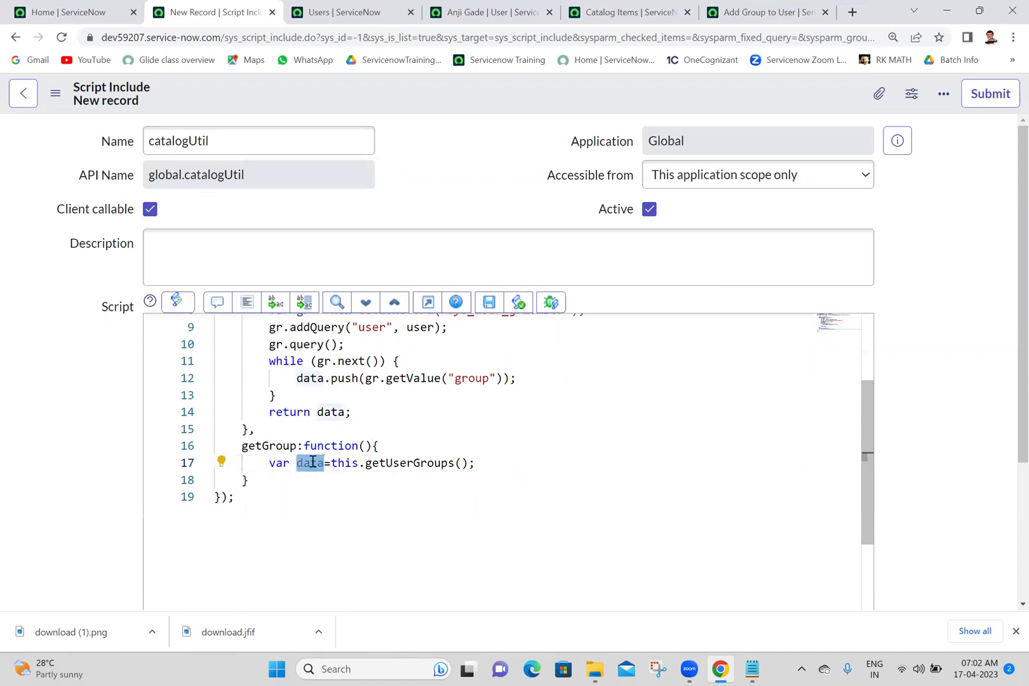
double_click(326, 412)
double_click(307, 464)
text(group)
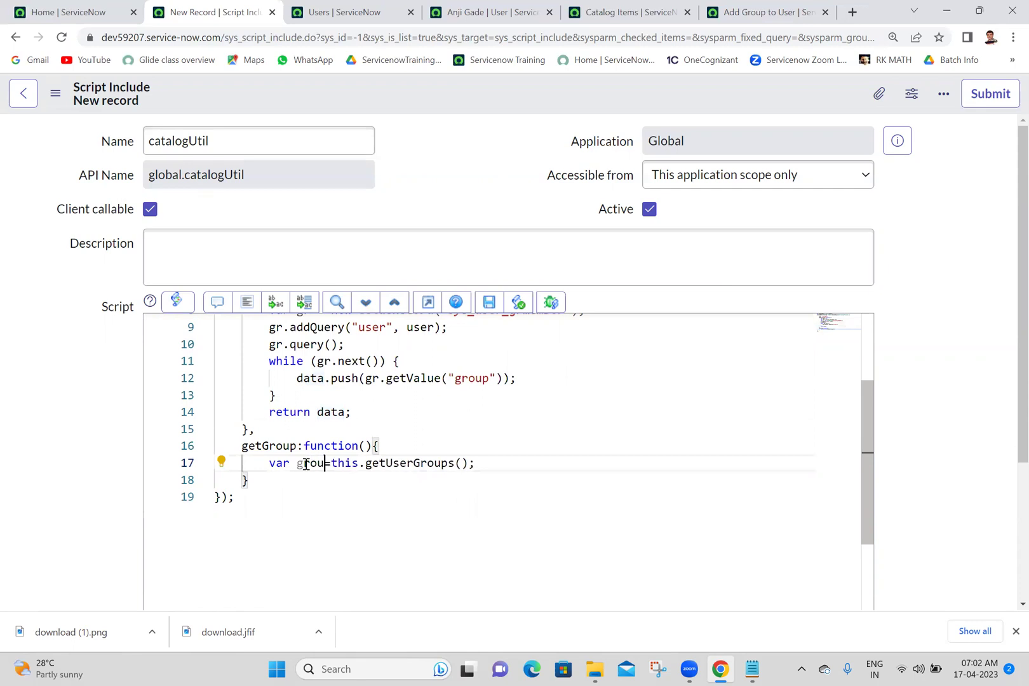
text(s)
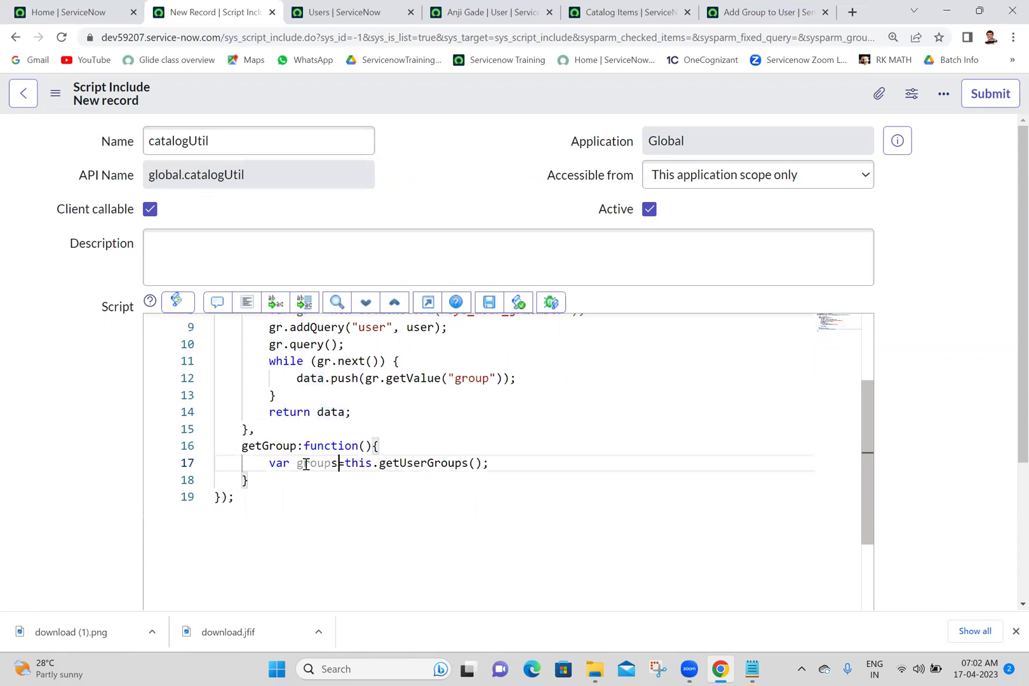
click(524, 463)
double_click(308, 464)
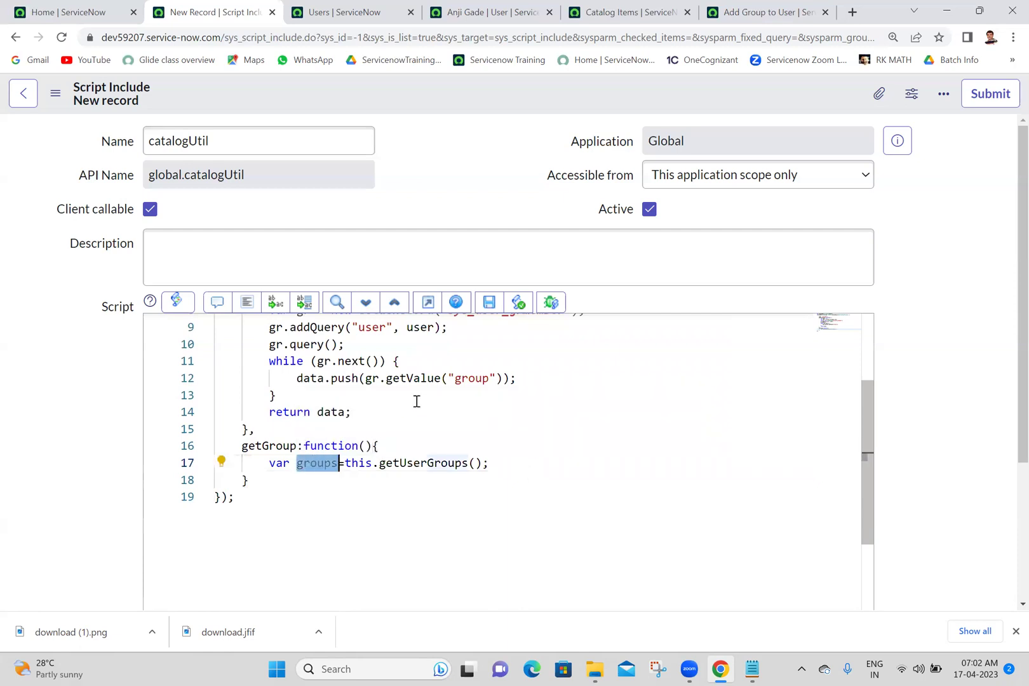
Declare gr as a new GlideRecord on "sys_user" below the groups variable in getGroup.
click(508, 469)
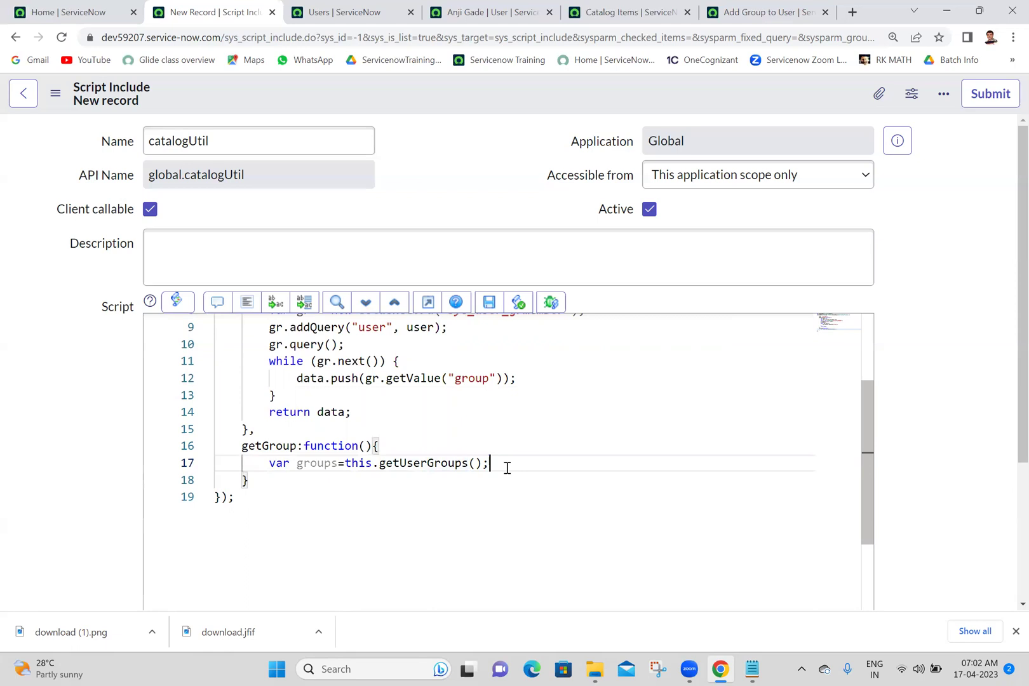
key(Return)
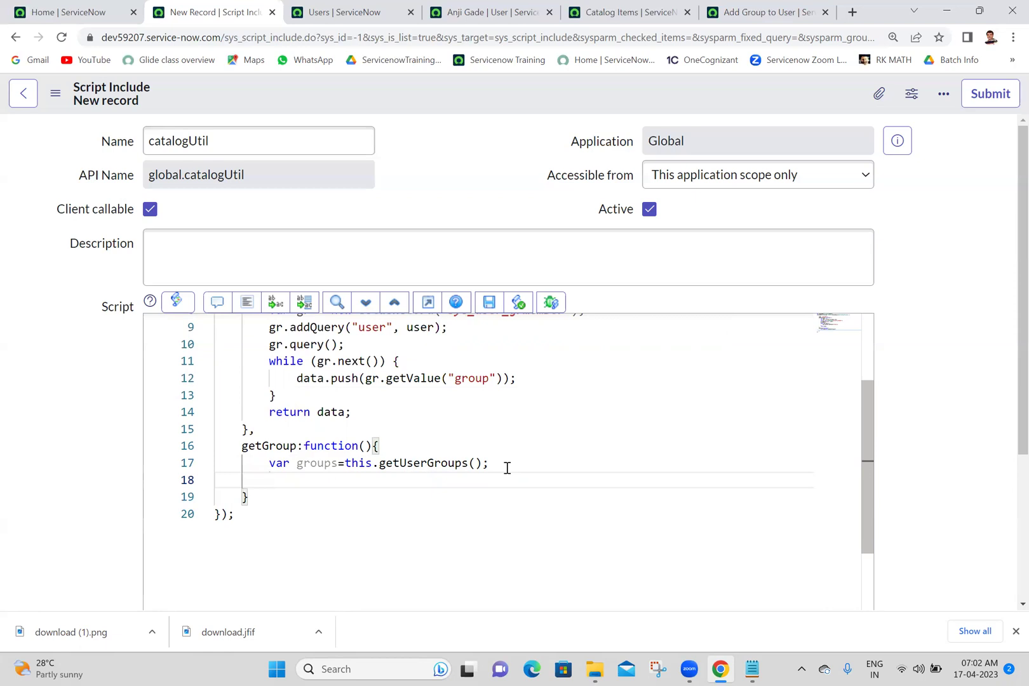
text(var )
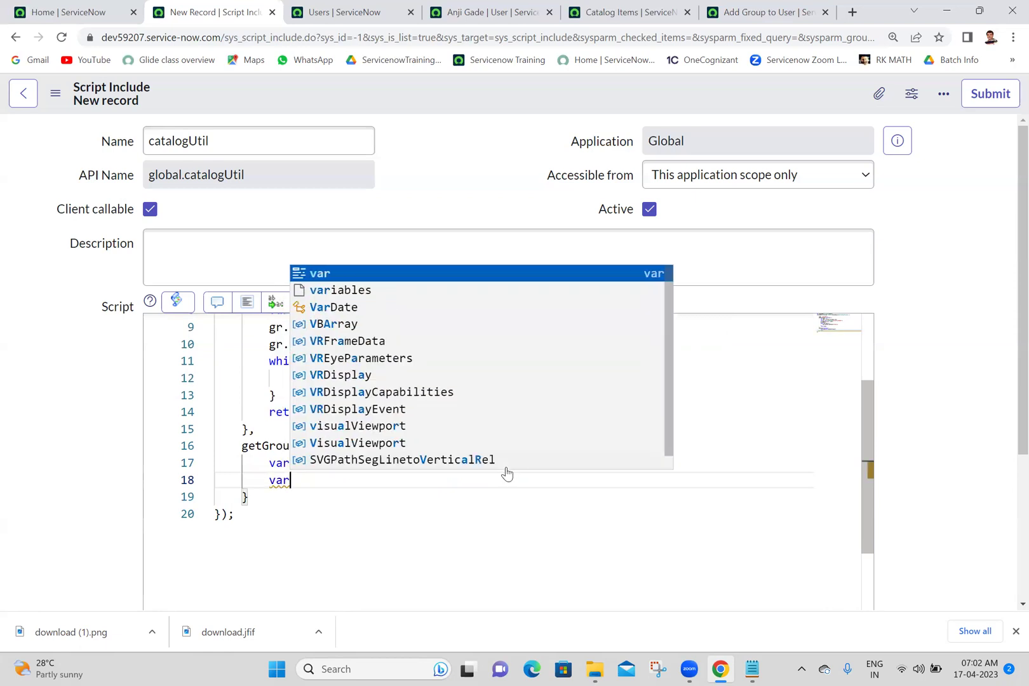
text(gr=ne)
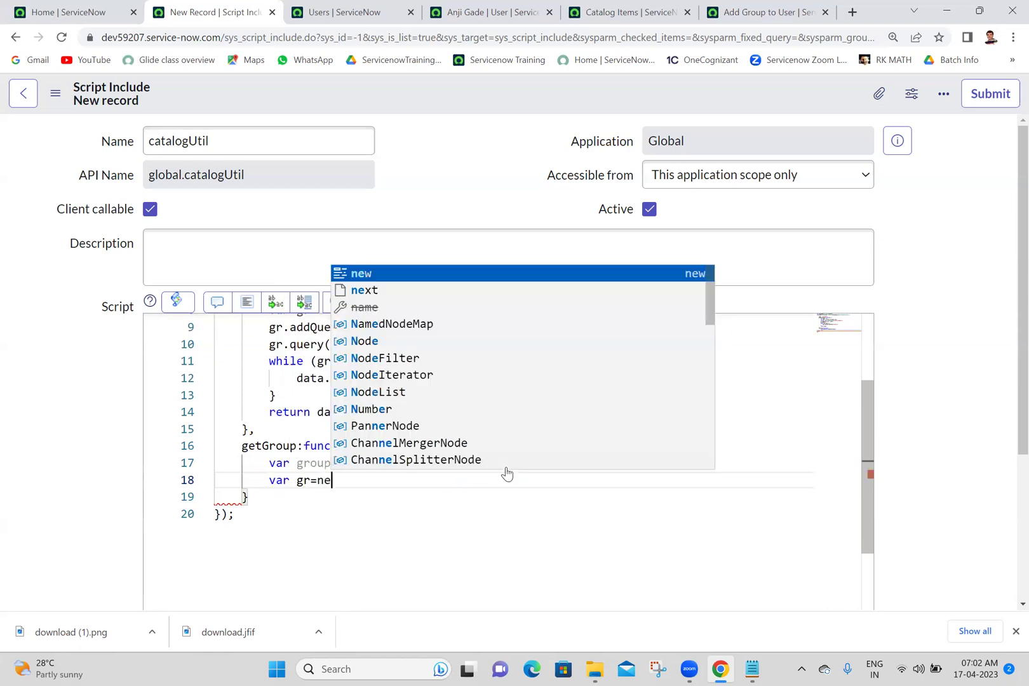
text(w Glide)
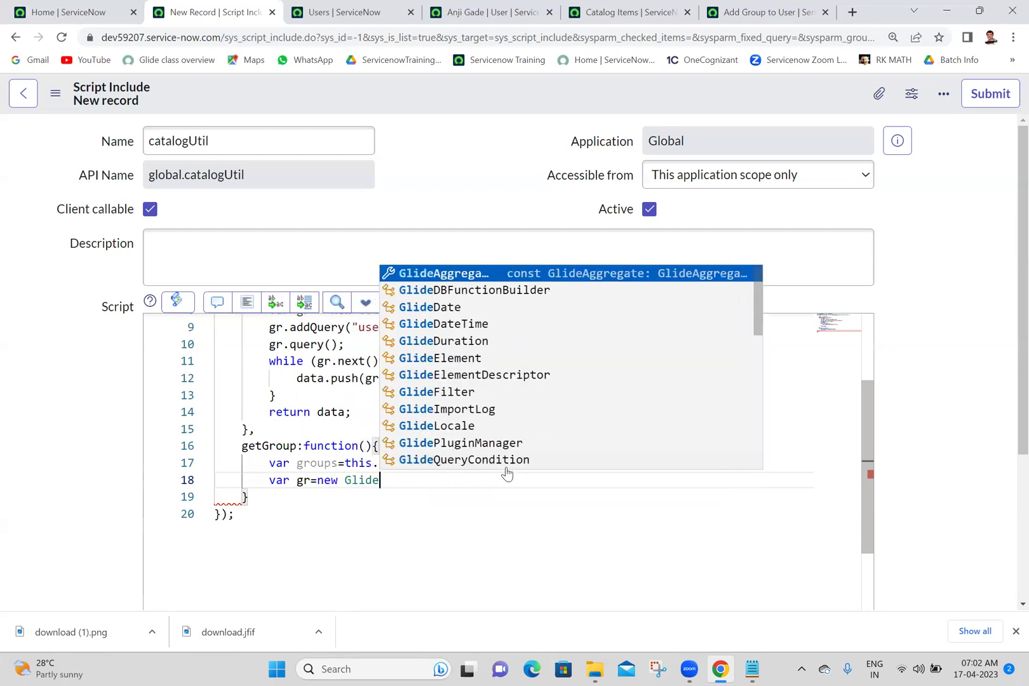
text(Record)
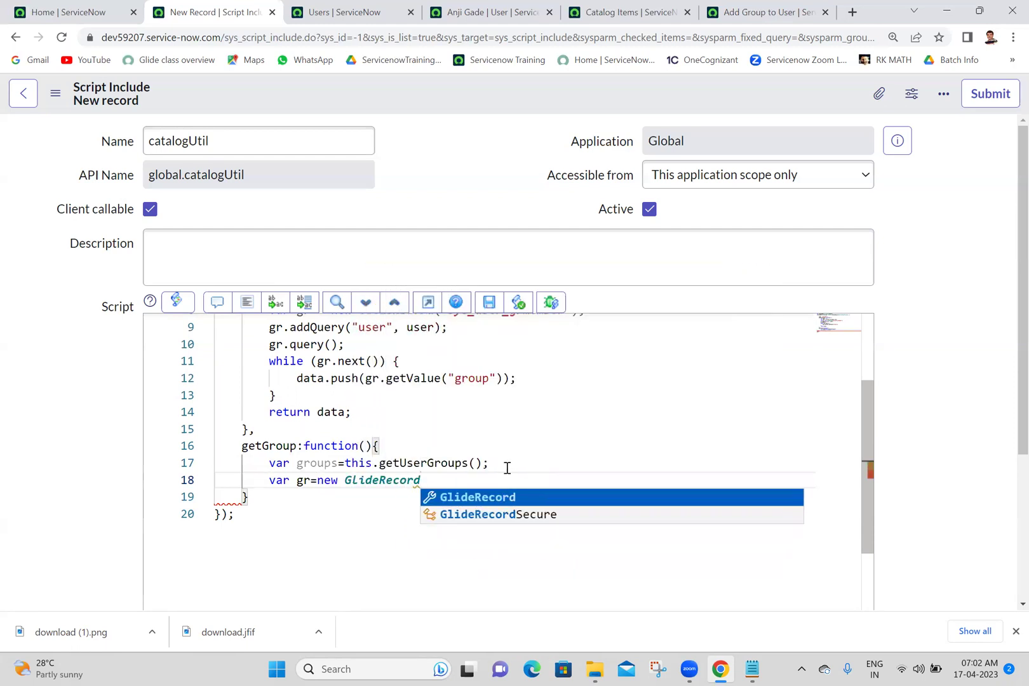
text(("s");)
key(Left)
key(Left)
text("s)
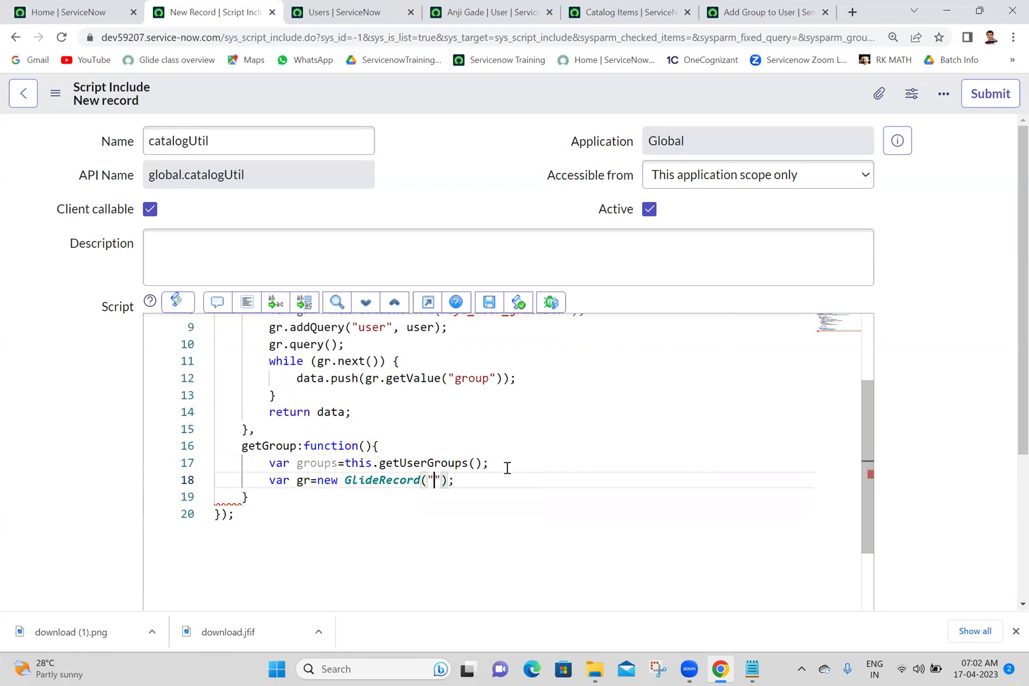
text(ys_user)
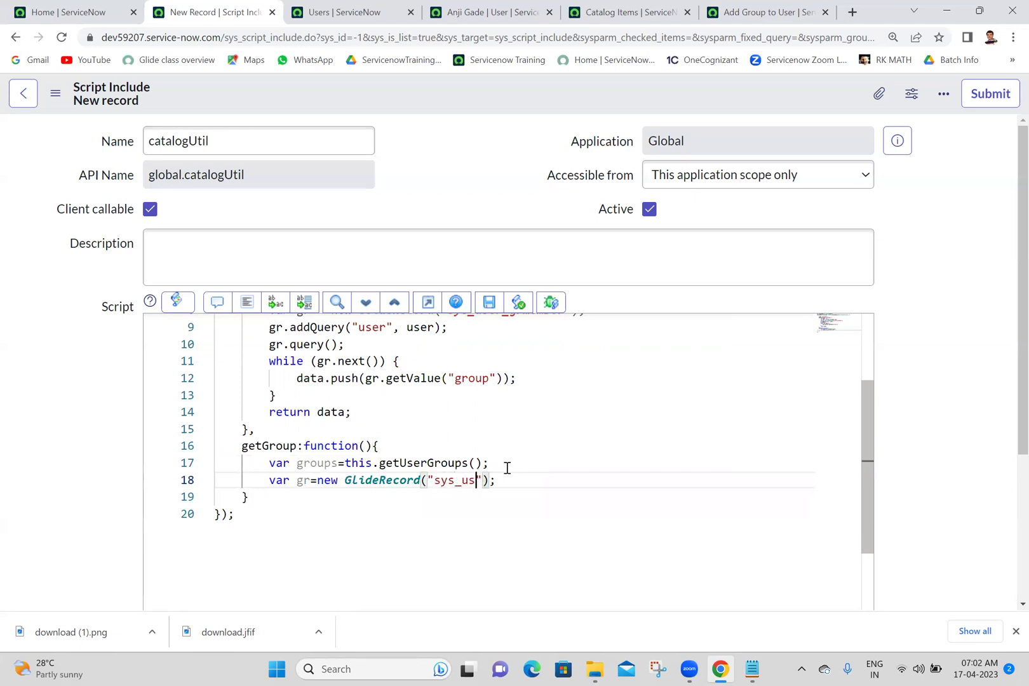
key(End)
key(Return)
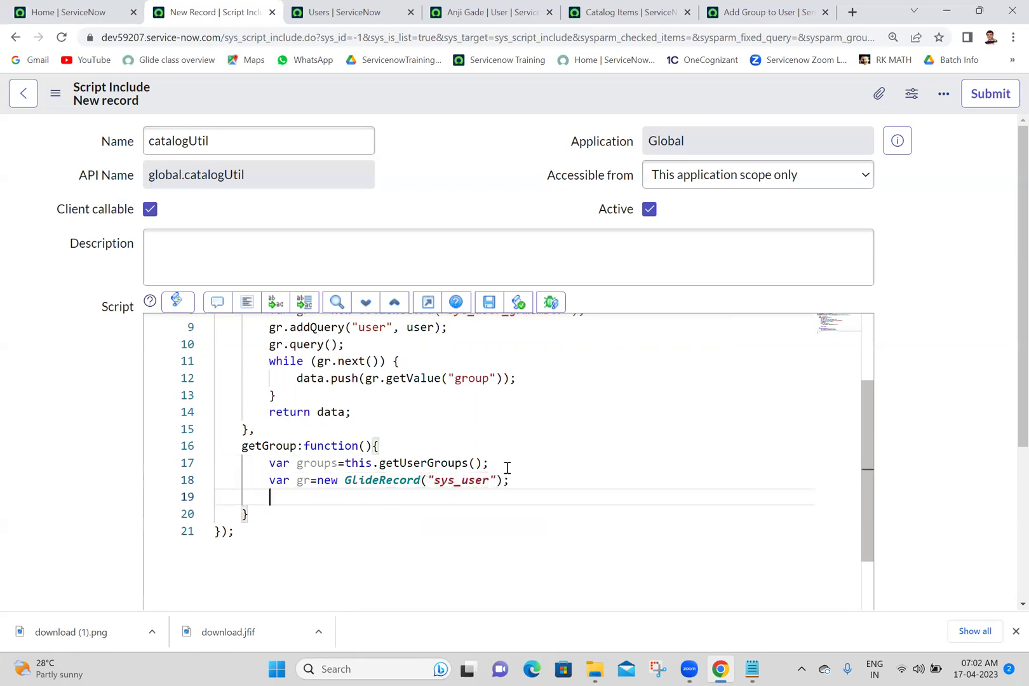
Change the table name in the getGroup function's GlideRecord to "sys_user_group" and leave an empty line after it.
click(491, 480)
text(_group)
key(End)
key(Return)
Add an empty gr.addQuery() call below the GlideRecord declaration in getGroup.
text(gr)
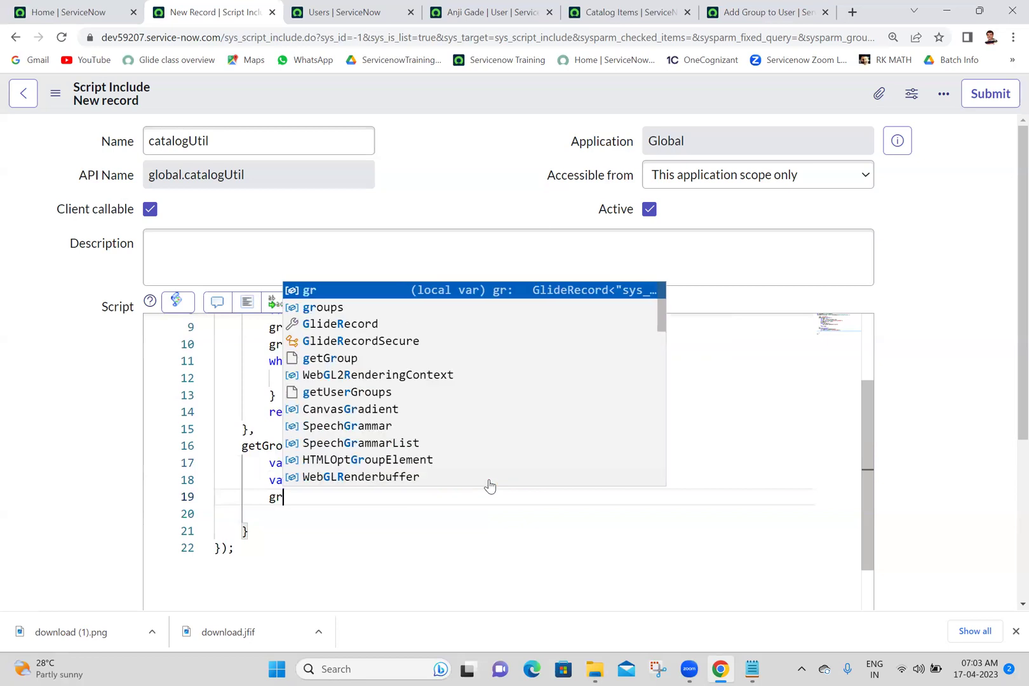
text(.addQ)
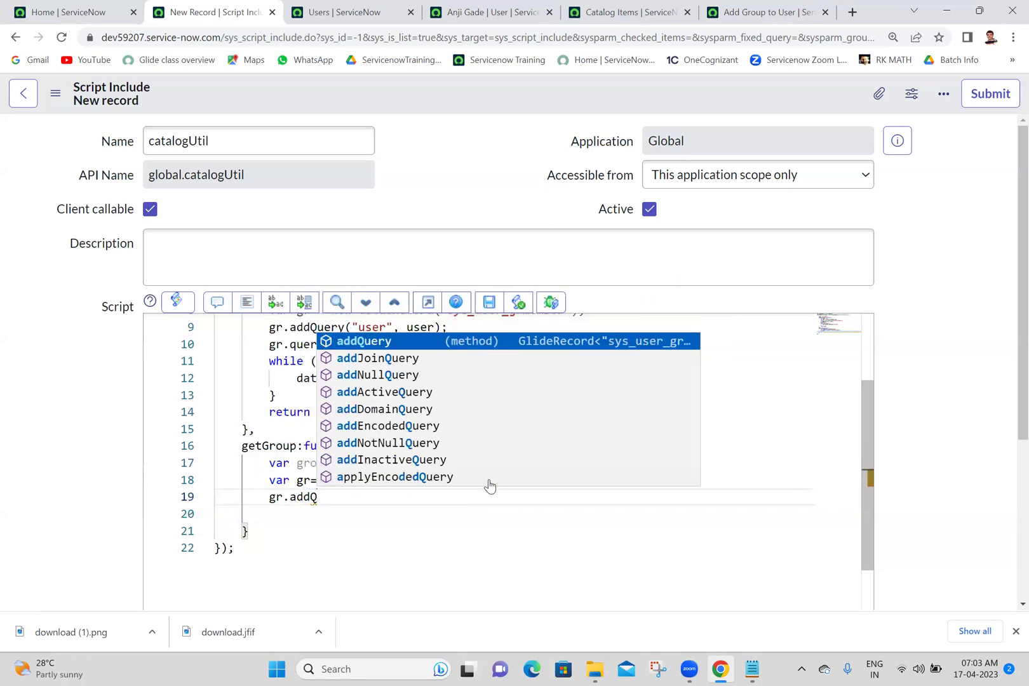
key(Return)
text(("");)
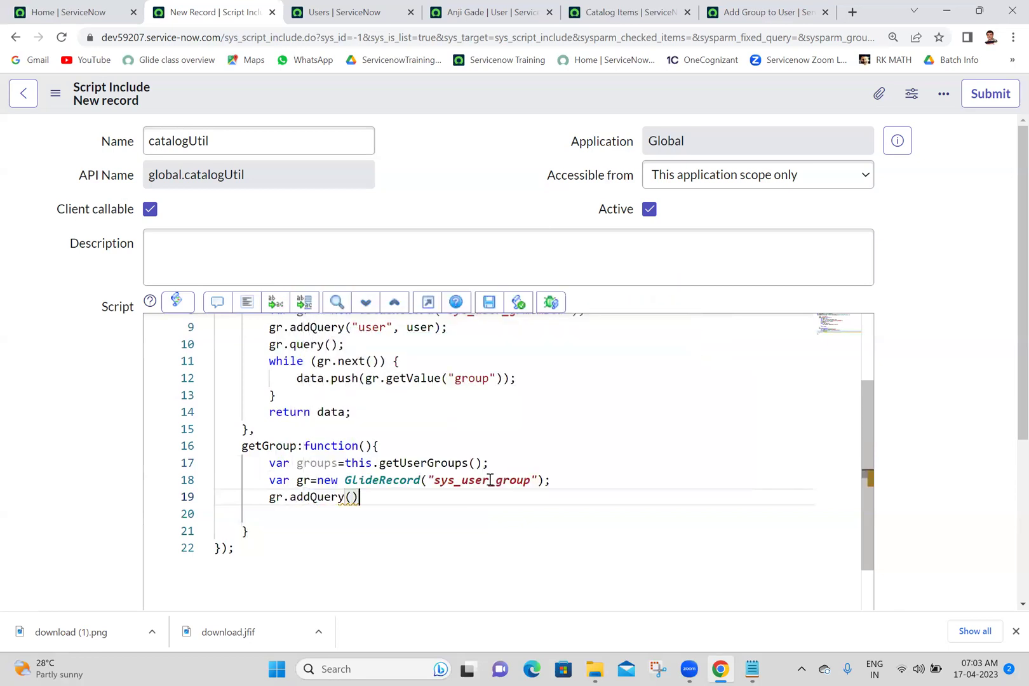
key(Left)
key(Left)
Give the addQuery call in getGroup the arguments "sys_id", "NOT IN" and groups.
text("sys_i)
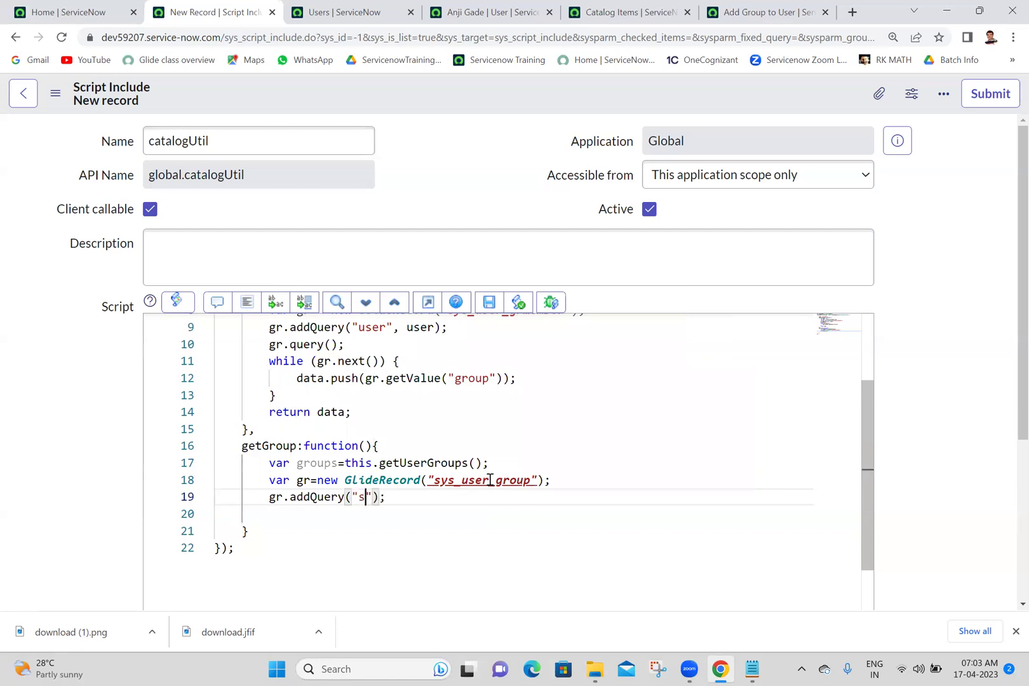
text(d",")
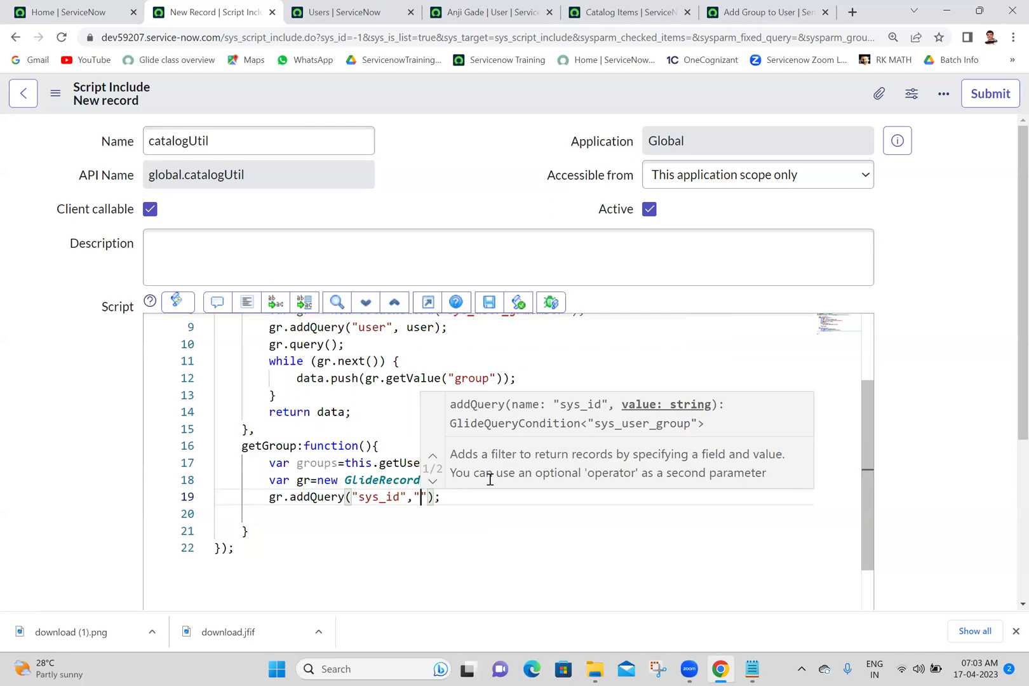
text(NOT I)
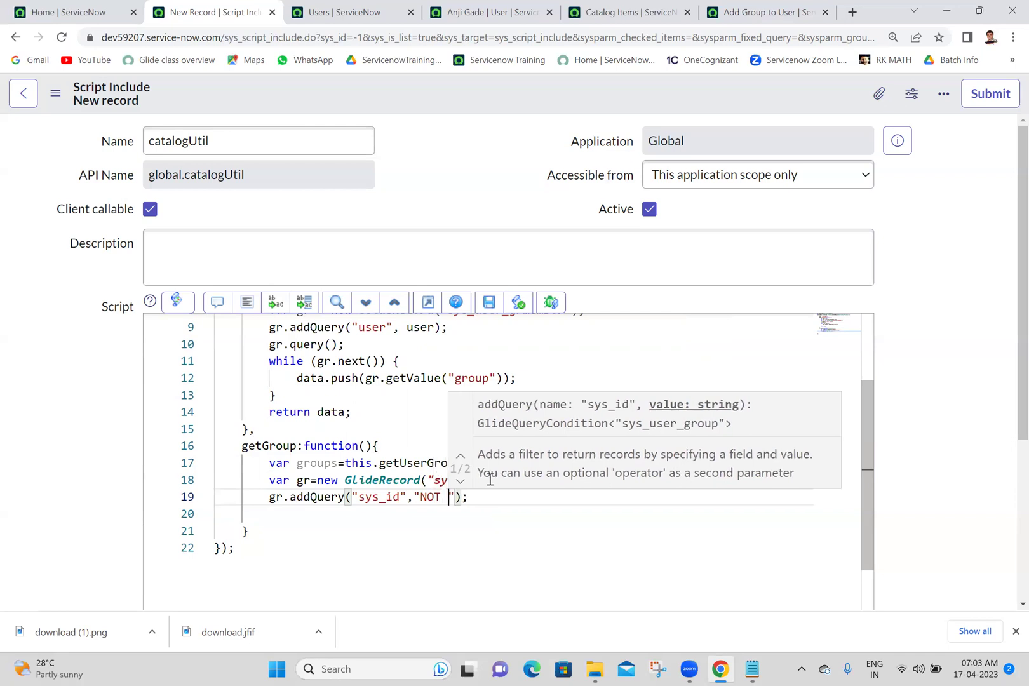
text(N")
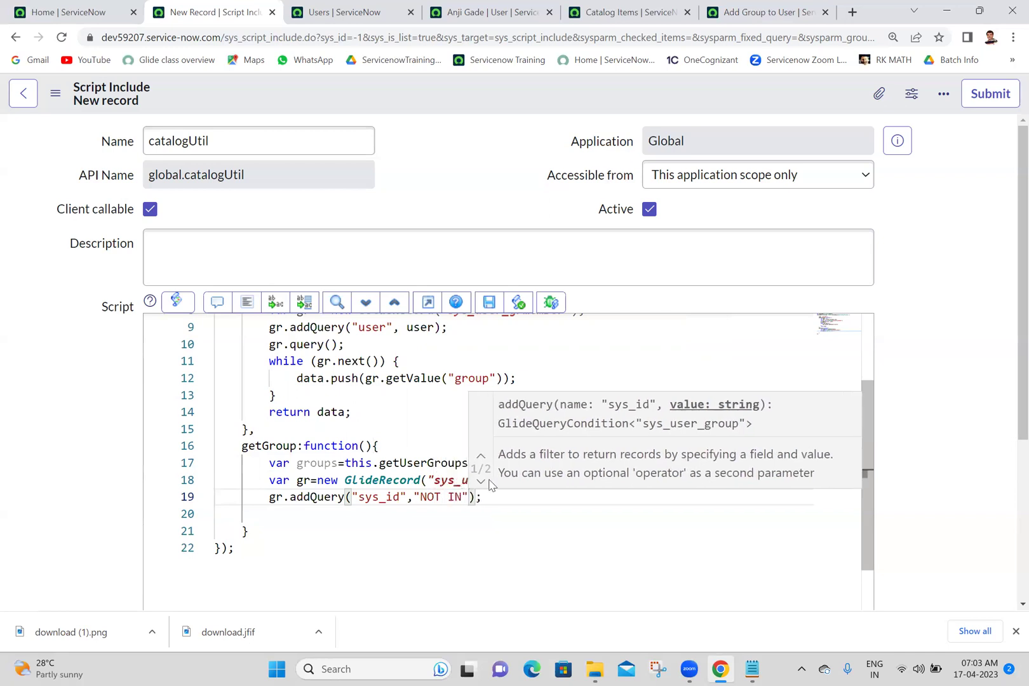
text(,gro)
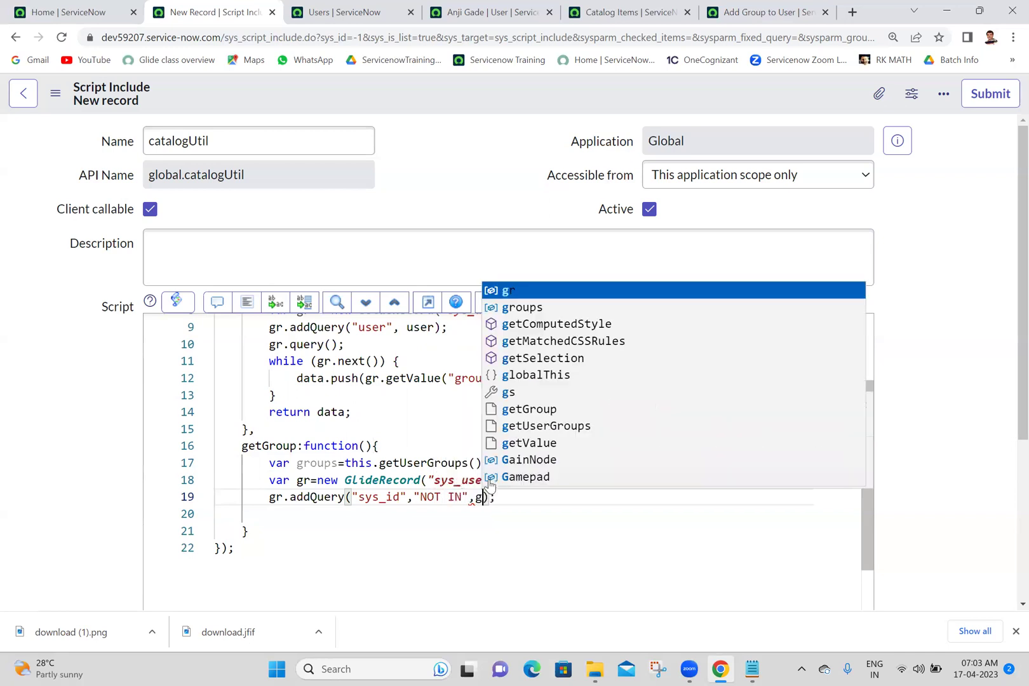
text(ups)
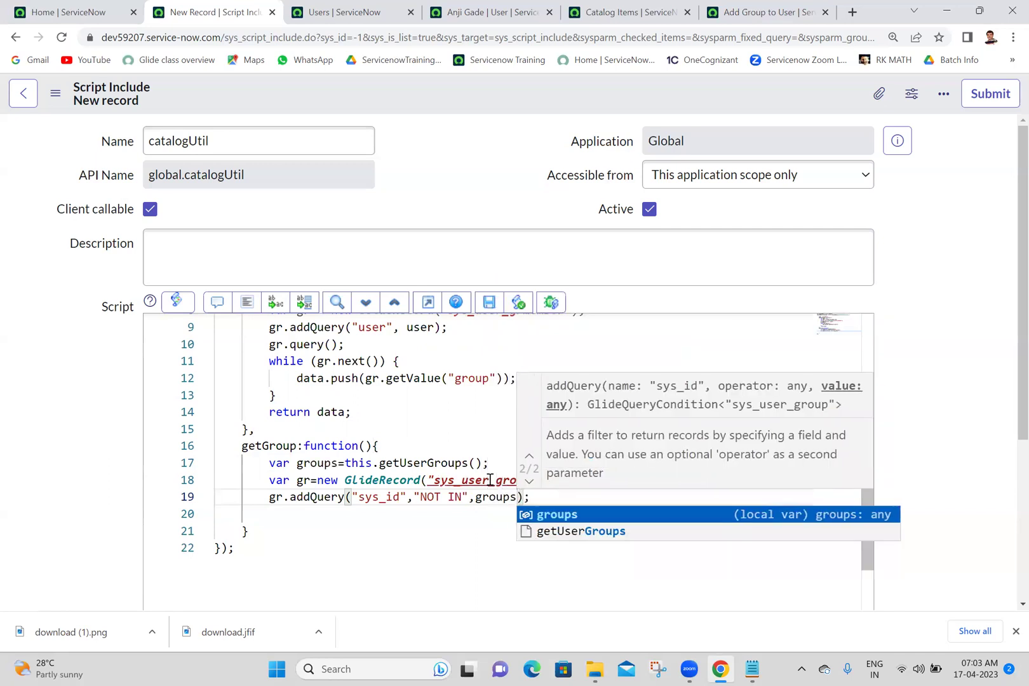
key(Escape)
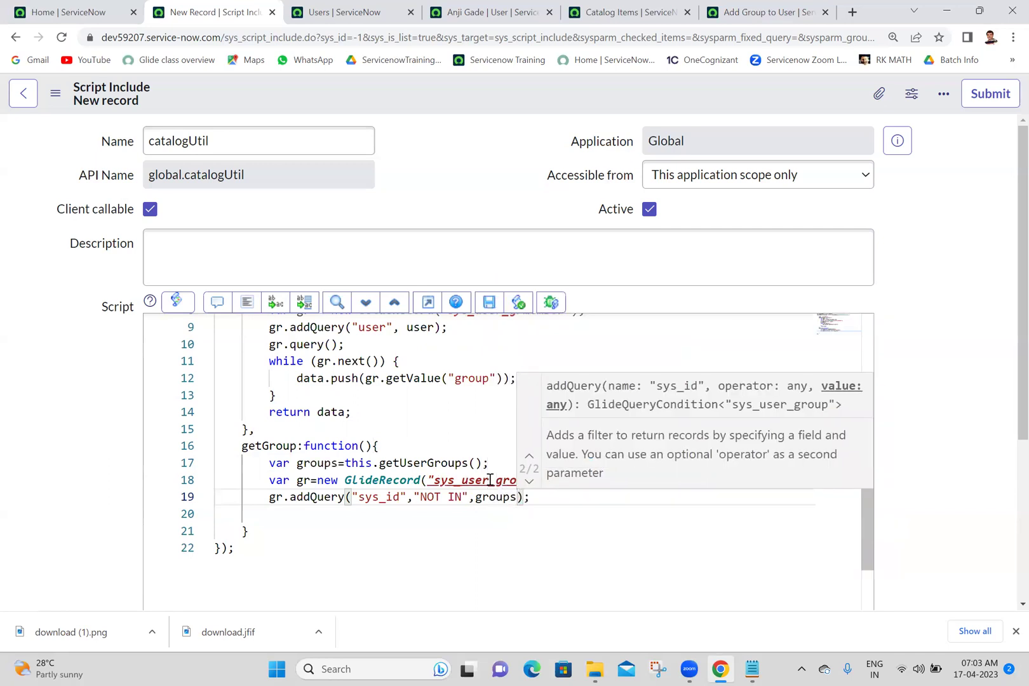
Add gr.query(); on a new line below the addQuery call in getGroup.
click(571, 500)
key(Return)
text(gr.q)
key(Return)
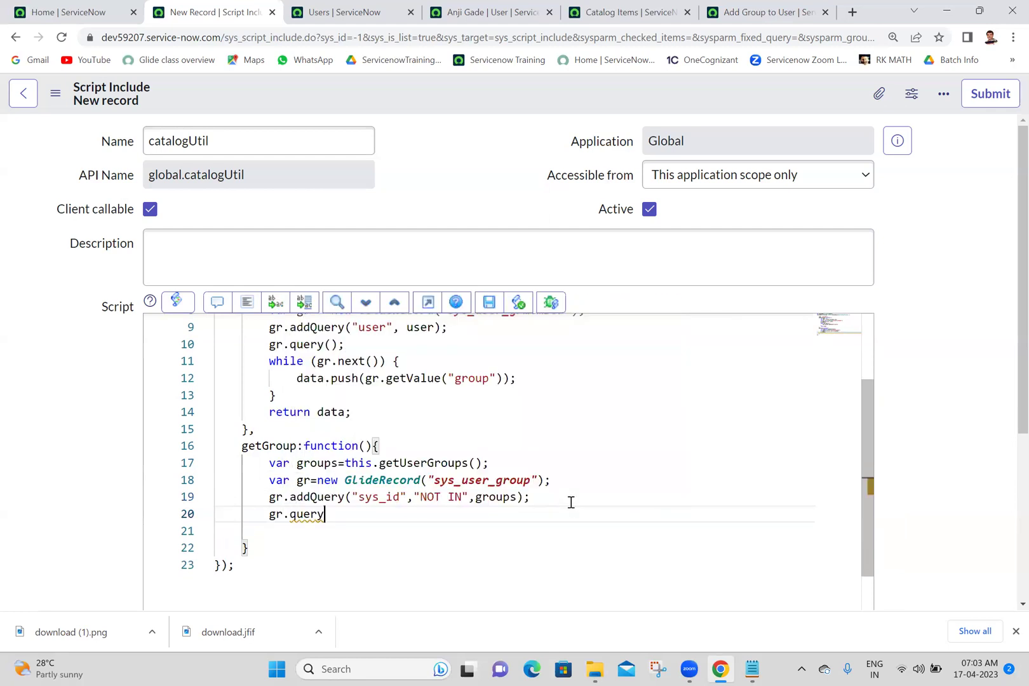
text(();)
key(Return)
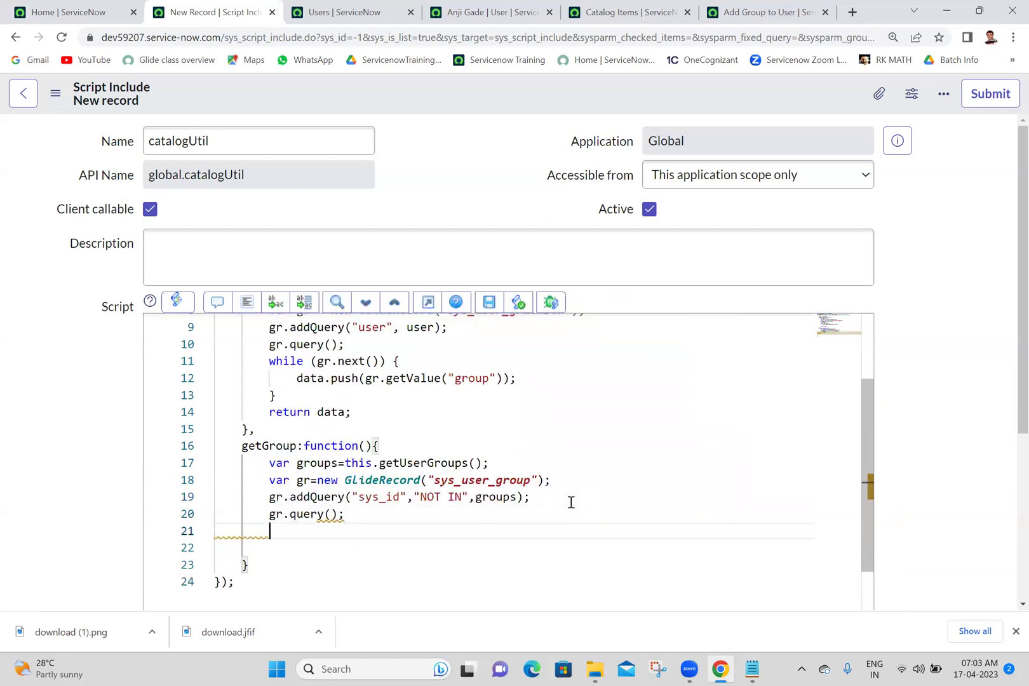
Add a while loop with the condition gr.next() and an empty body below gr.query() in getGroup.
text(while())
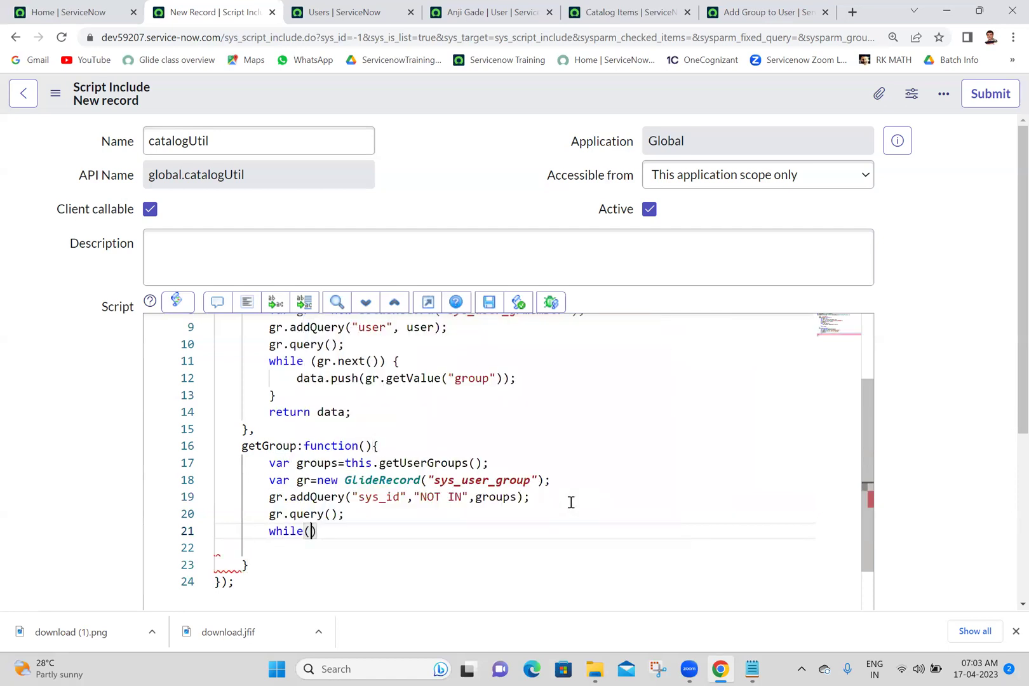
text({)
key(Return)
key(Up)
key(Right)
key(Right)
text(gr.n)
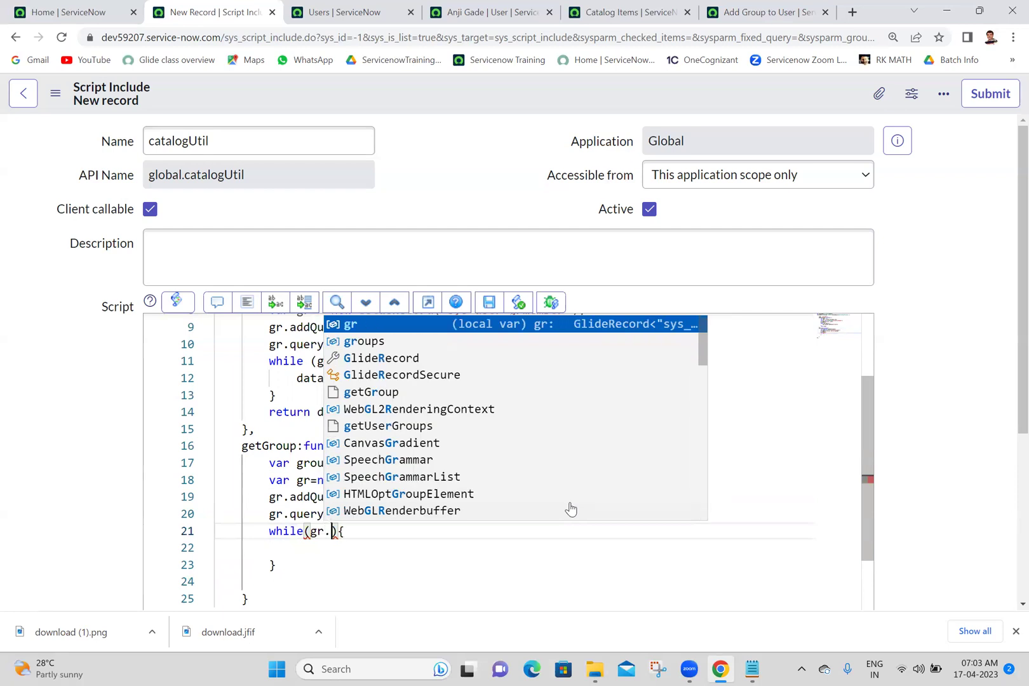
text(ext)
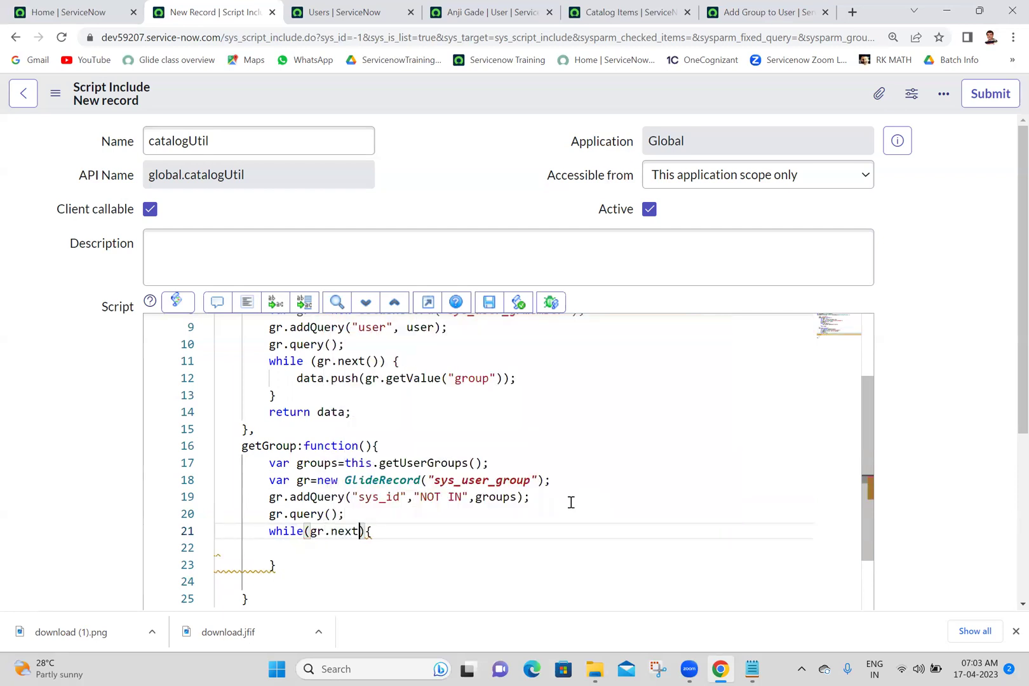
text(())
click(346, 545)
Declare an empty array with var data=[]; on a new line below the groups variable in getGroup.
click(384, 451)
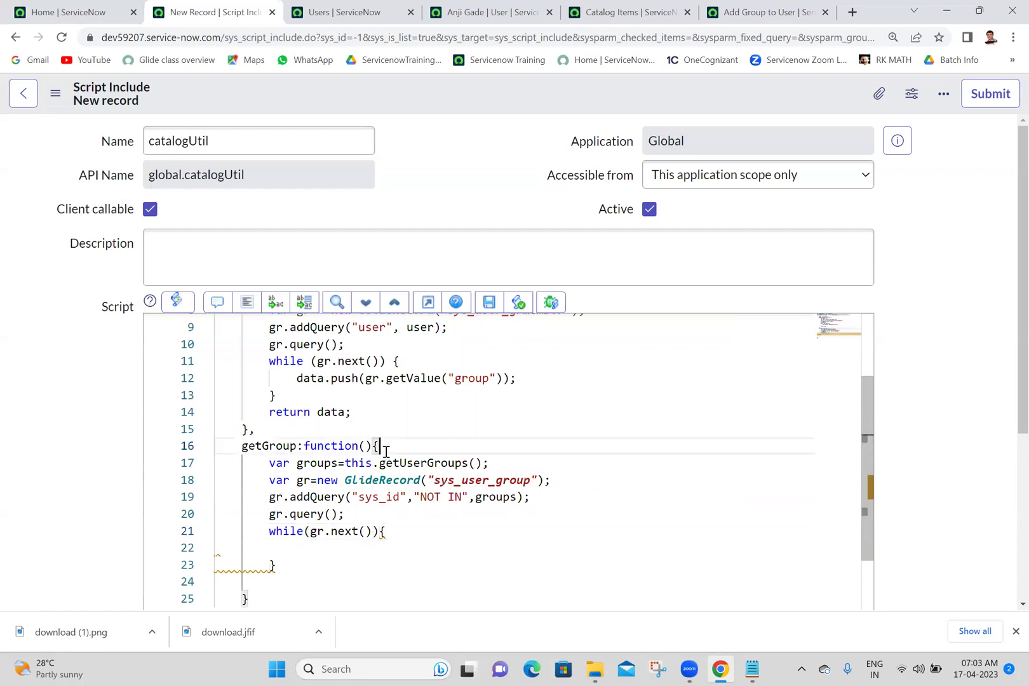
click(504, 466)
key(Return)
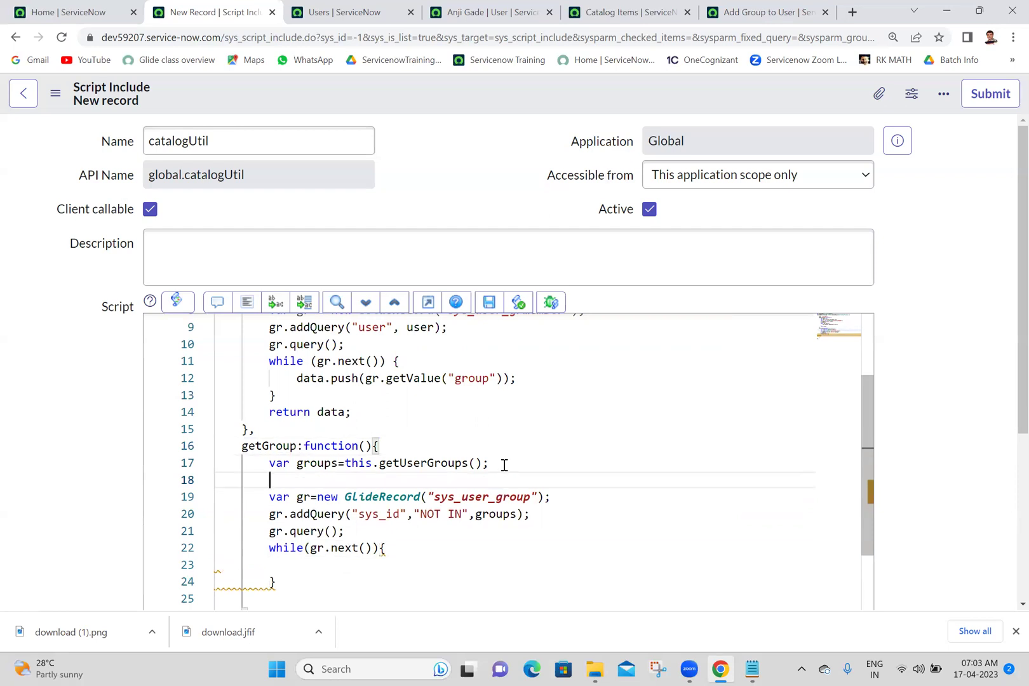
text(var)
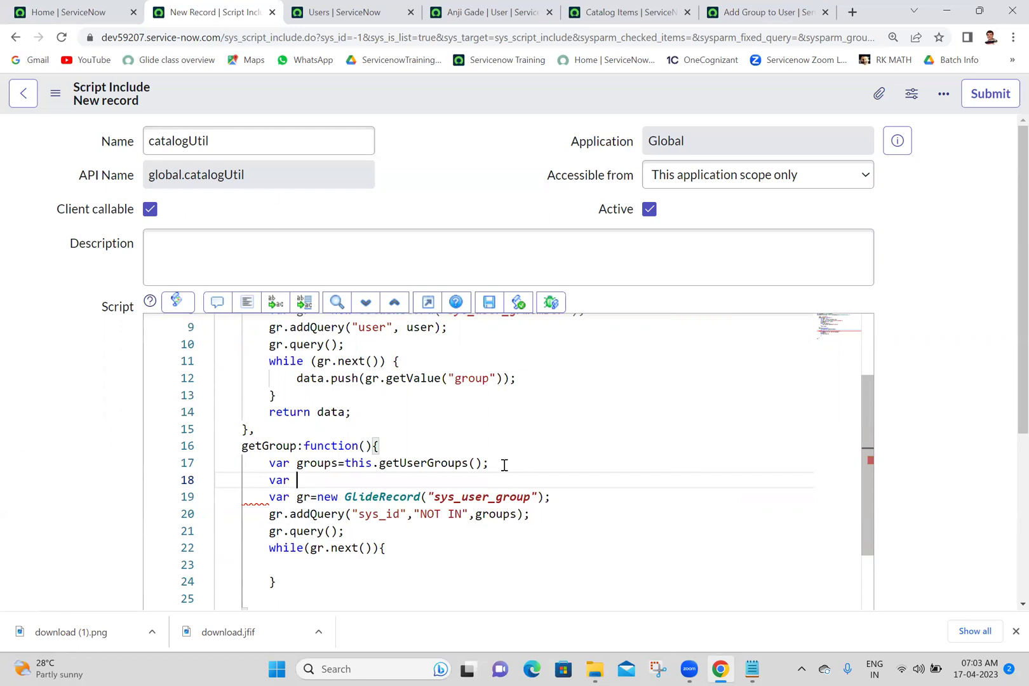
text(data=[])
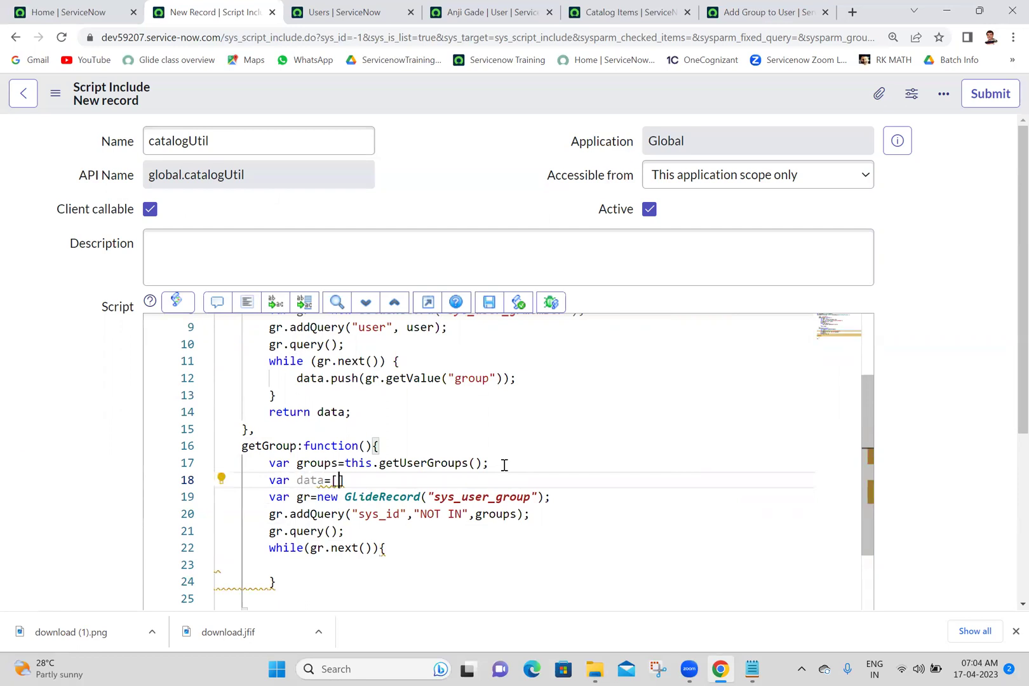
text(;)
Add an empty data.push(); statement inside the while loop of getGroup.
scroll(346, 440, up, 2)
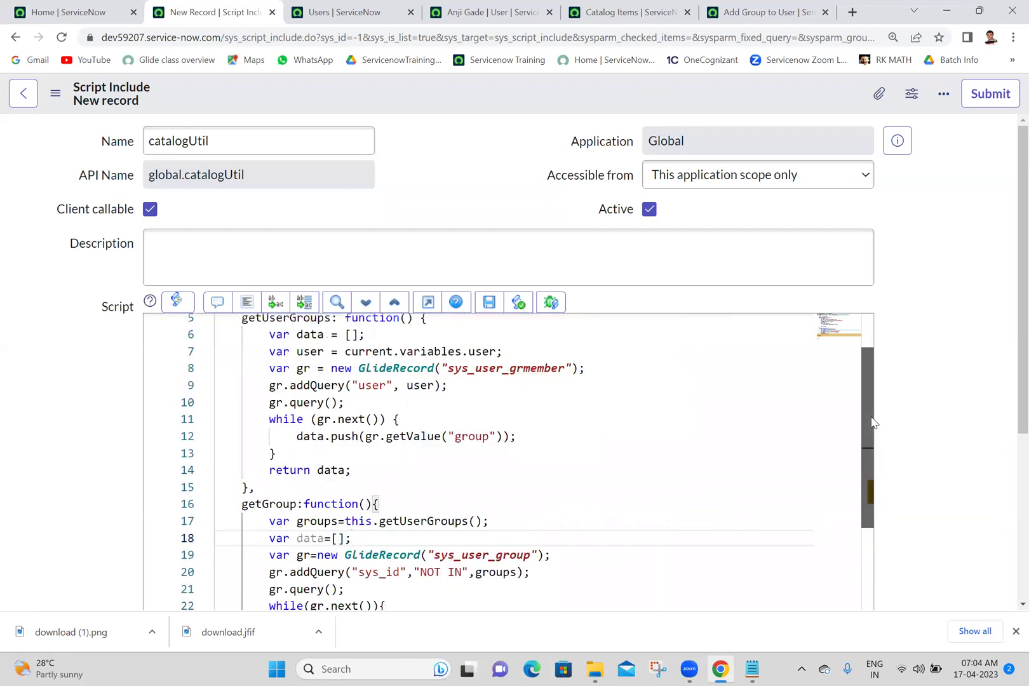
scroll(858, 461, down, 2)
scroll(858, 462, down, 2)
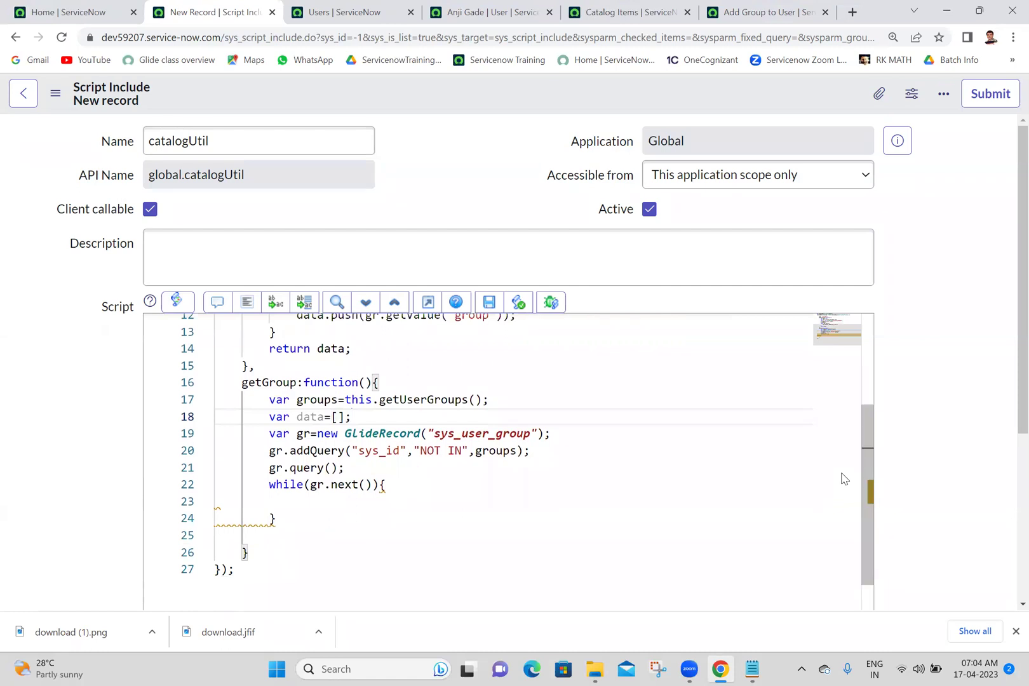
double_click(303, 416)
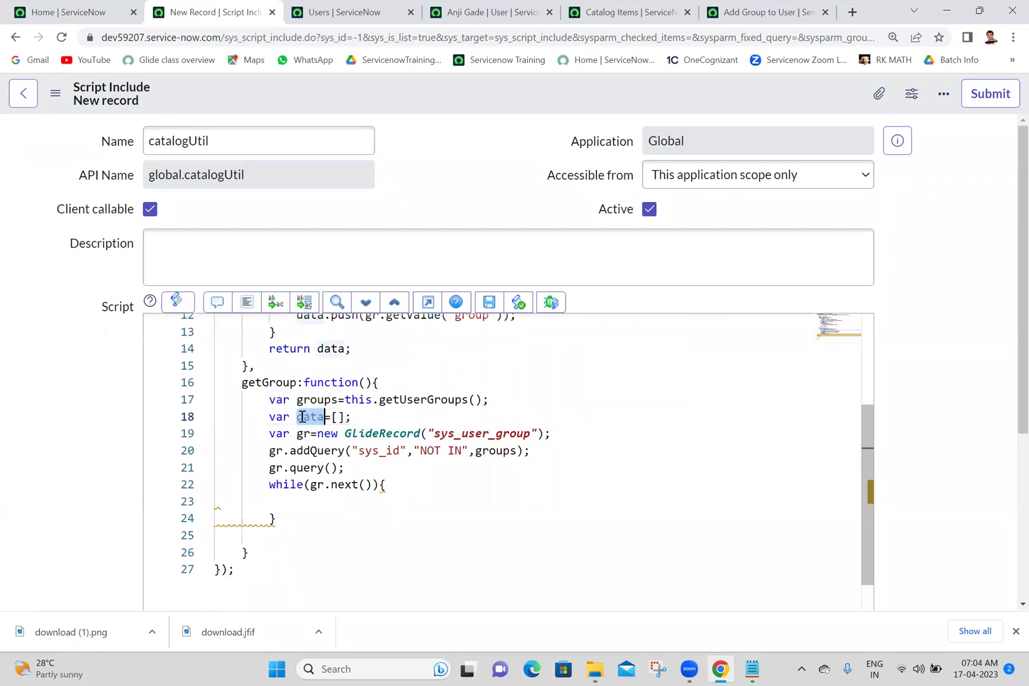
click(295, 502)
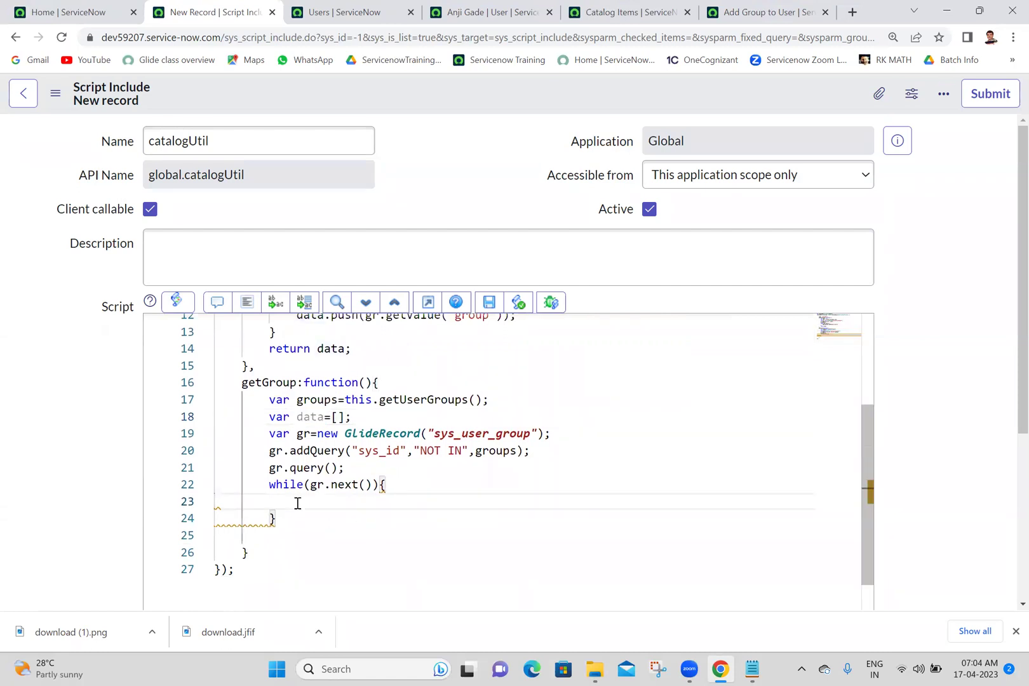
text(data)
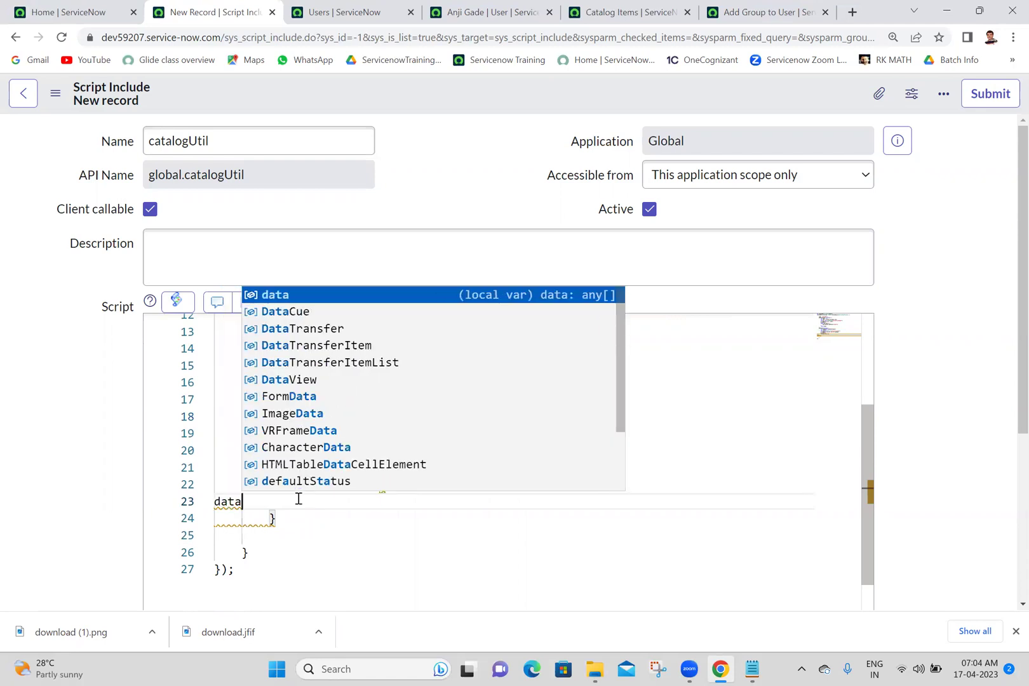
text(.p)
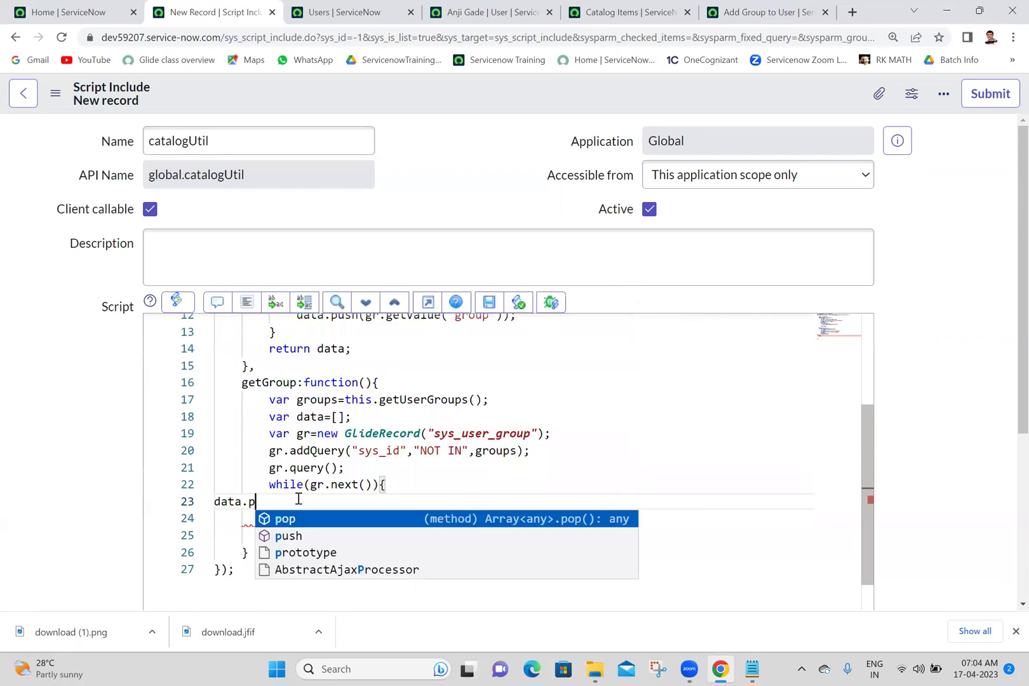
text(ush())
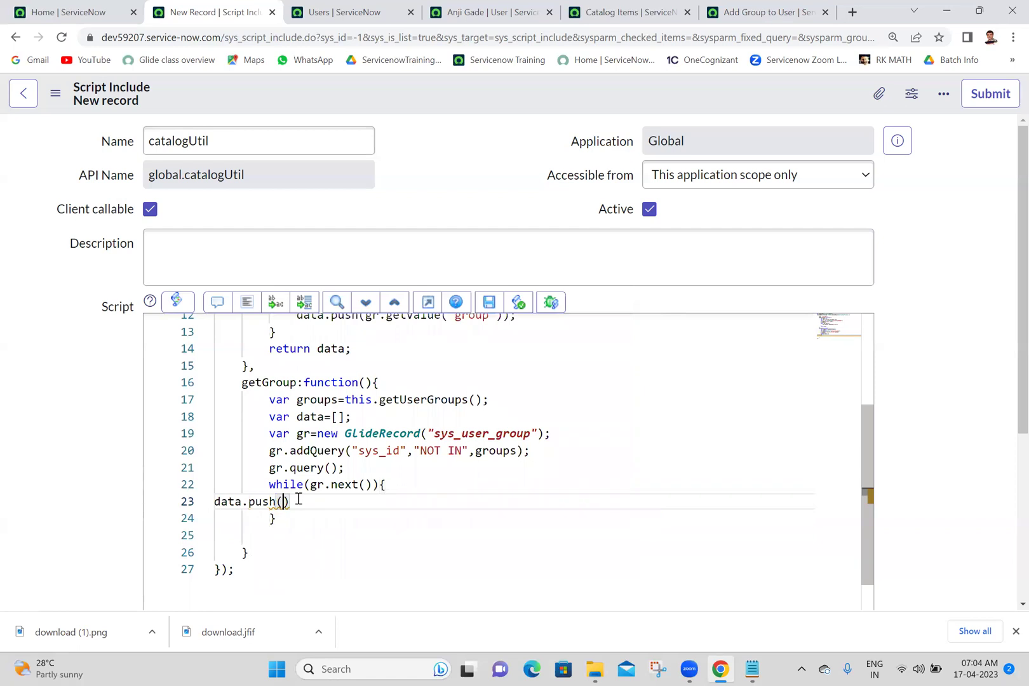
text(;)
key(Left)
key(Left)
Pass gr.getValue("sys_id") as the argument of data.push in getGroup's while loop.
text(gr.getV)
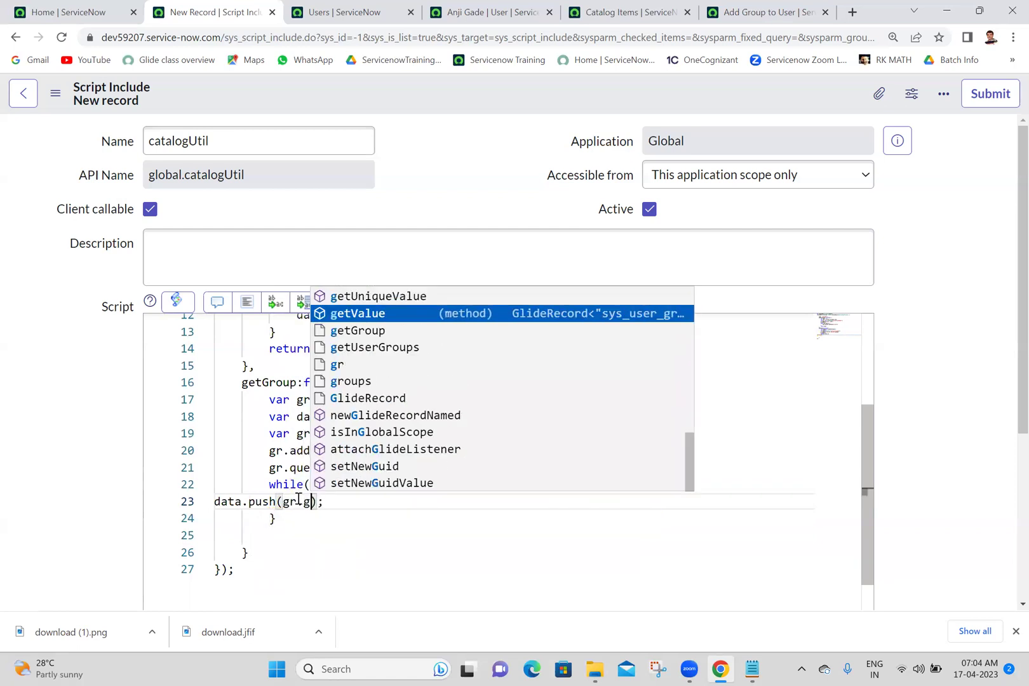
key(Return)
text(())
key(Left)
text(")
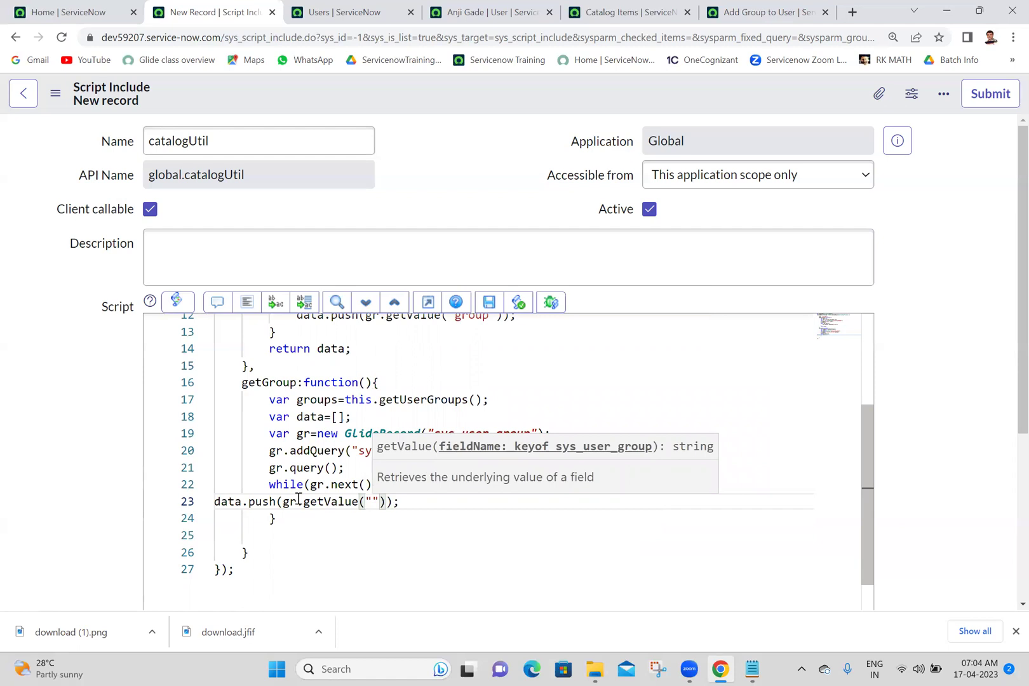
text(sys)
text(_id)
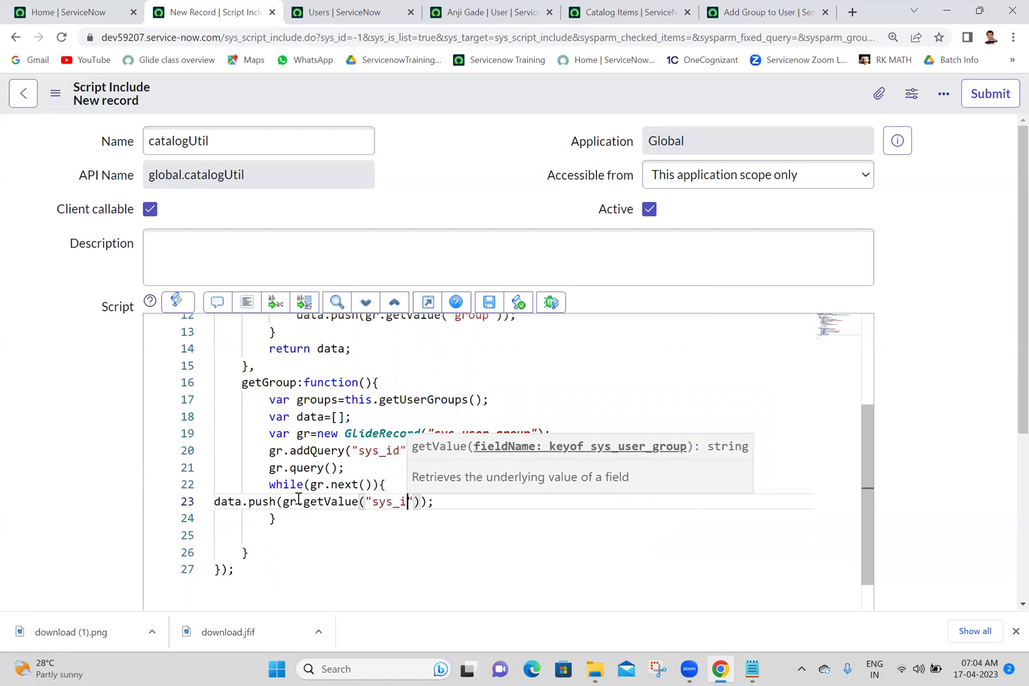
Start a return statement after the while loop in getGroup with the string "sys_idIN".
click(286, 537)
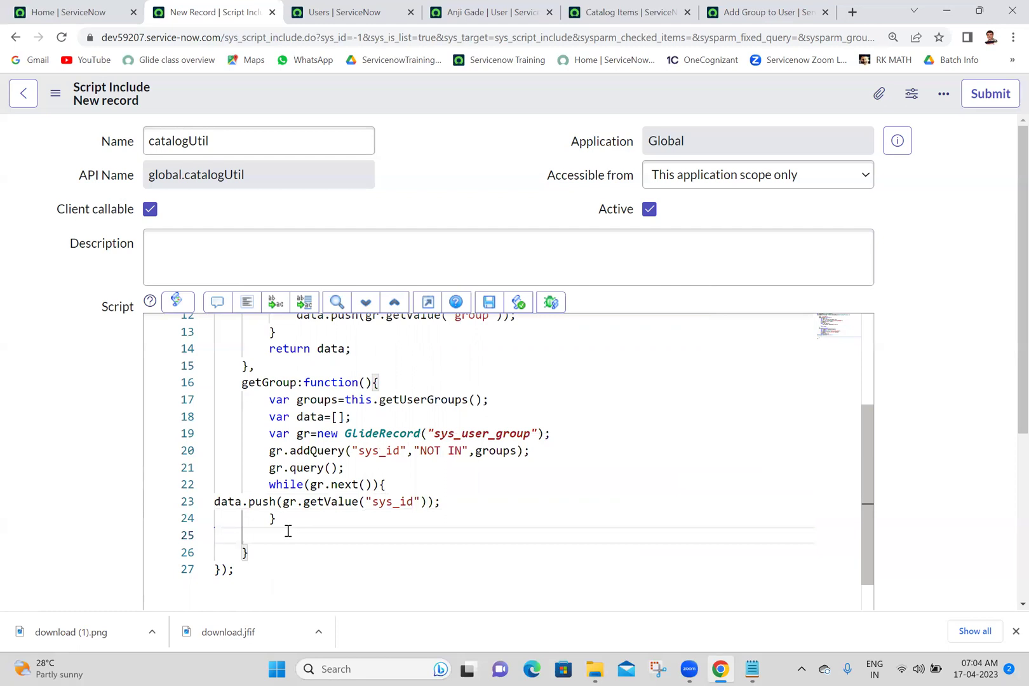
text(return da)
key(BackSpace)
key(BackSpace)
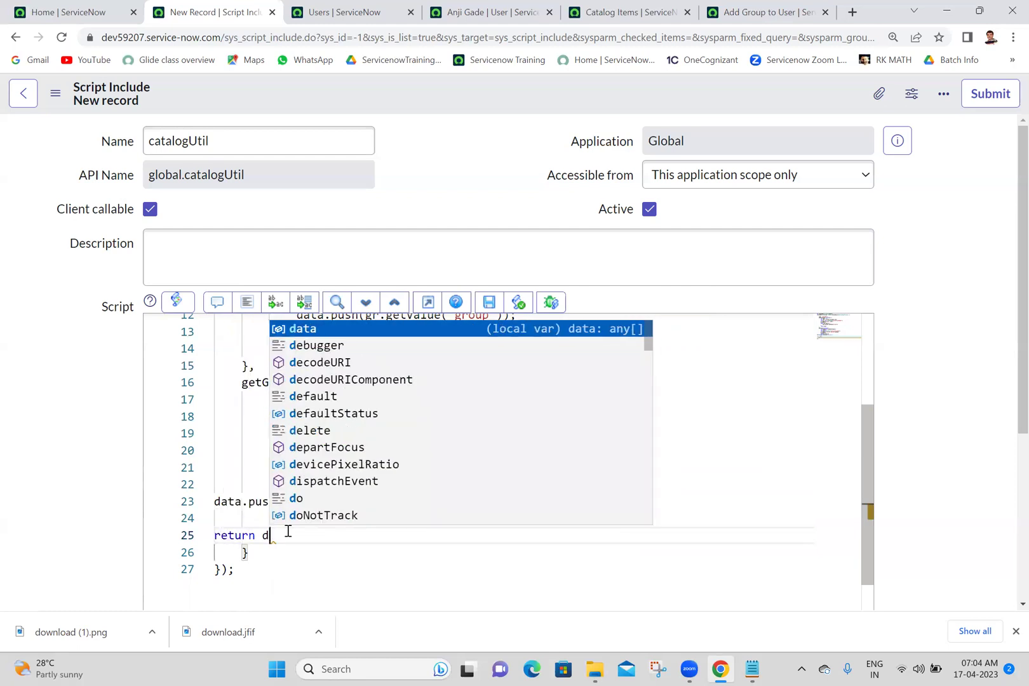
text("sys_id)
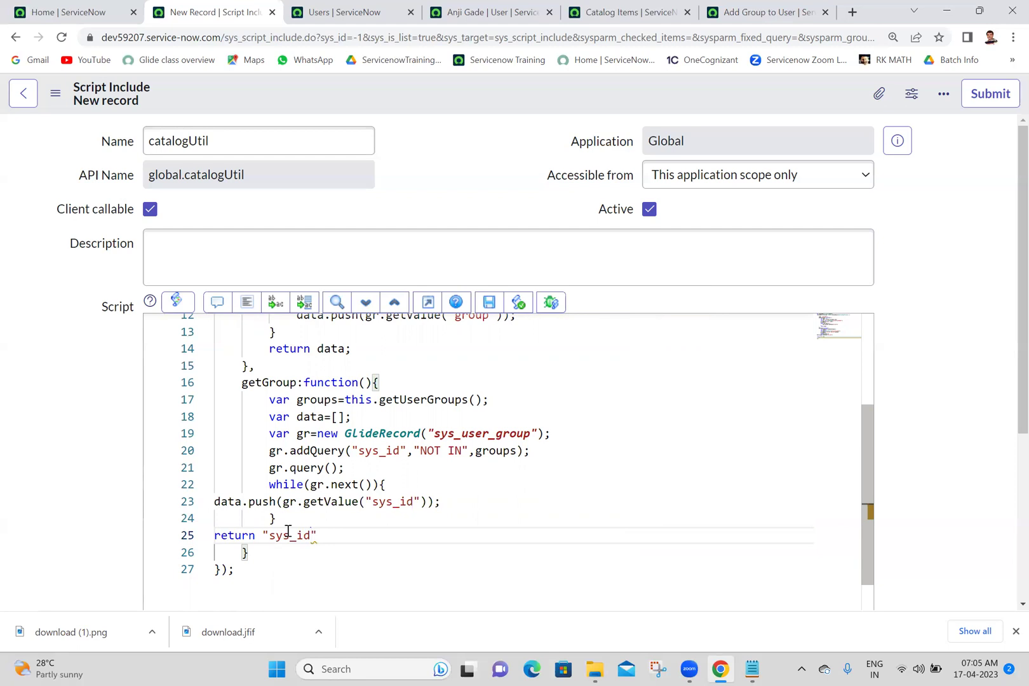
text(IN)
key(Right)
Append +data.join(","); to the "sys_idIN" string in getGroup's return statement.
text(+da)
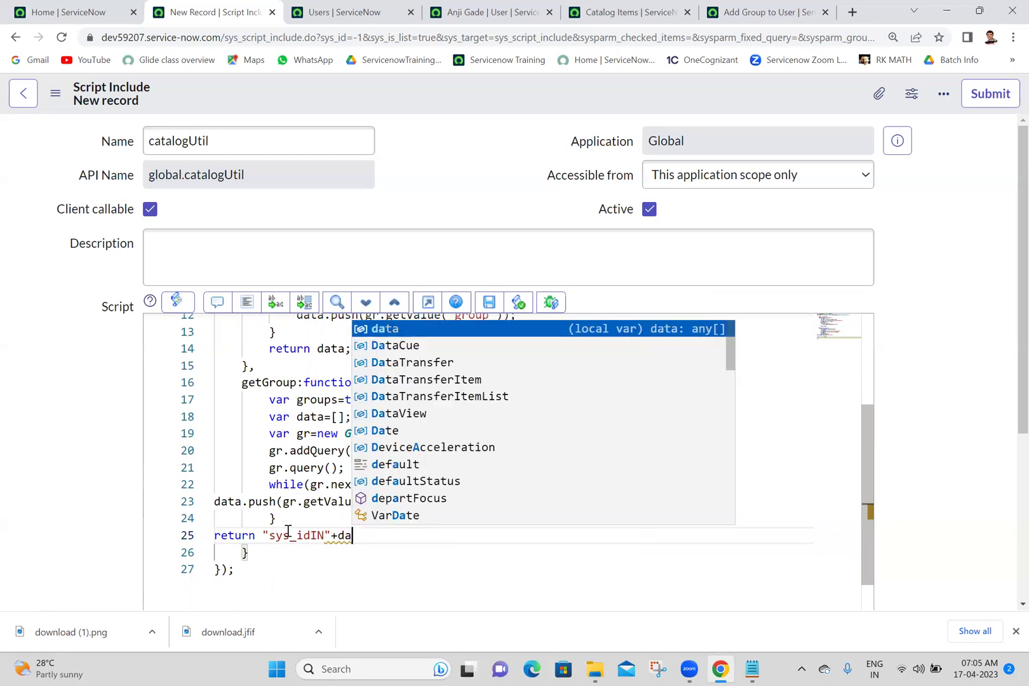
text(ta.join)
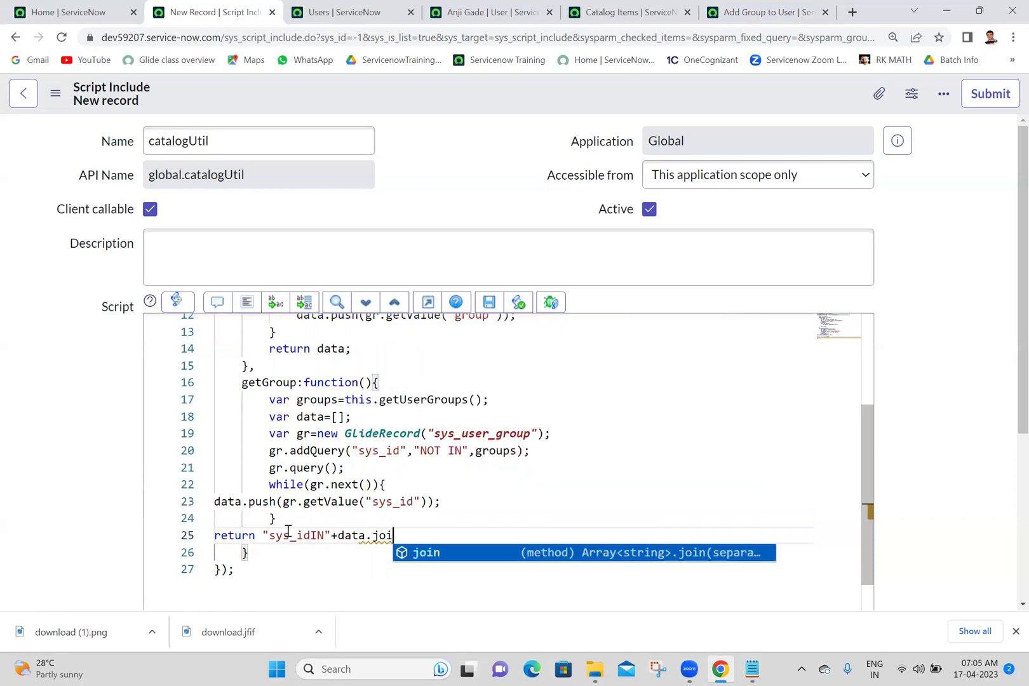
key(Escape)
text(();)
key(Left)
key(Left)
text(",)
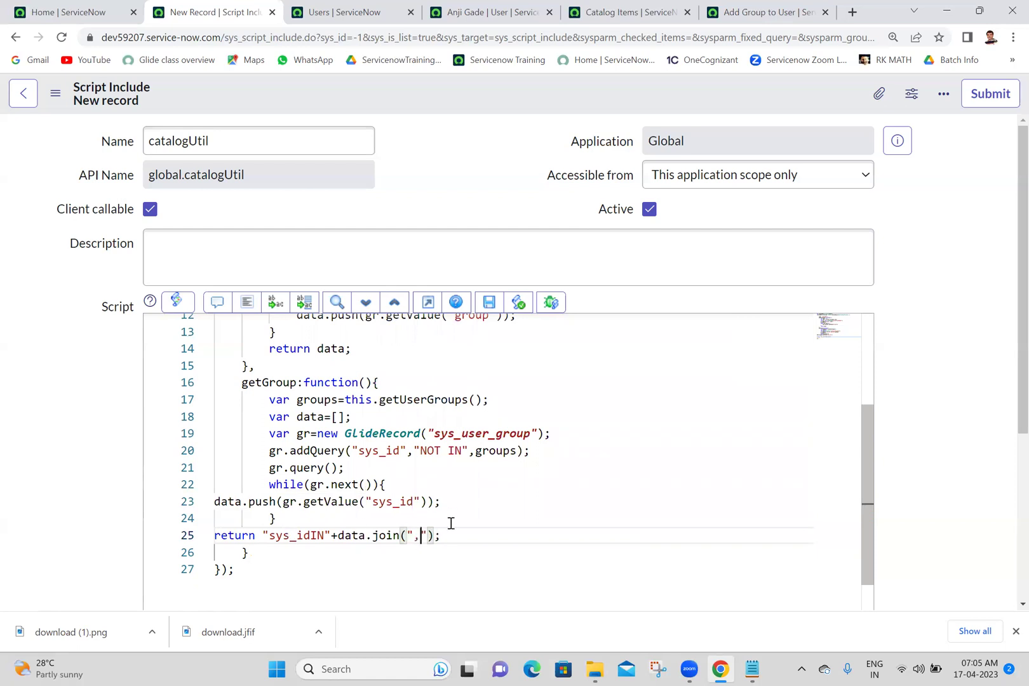
Format the return "sys_idIN"+data.join(","); line at the end of getGroup.
drag(452, 540, 202, 536)
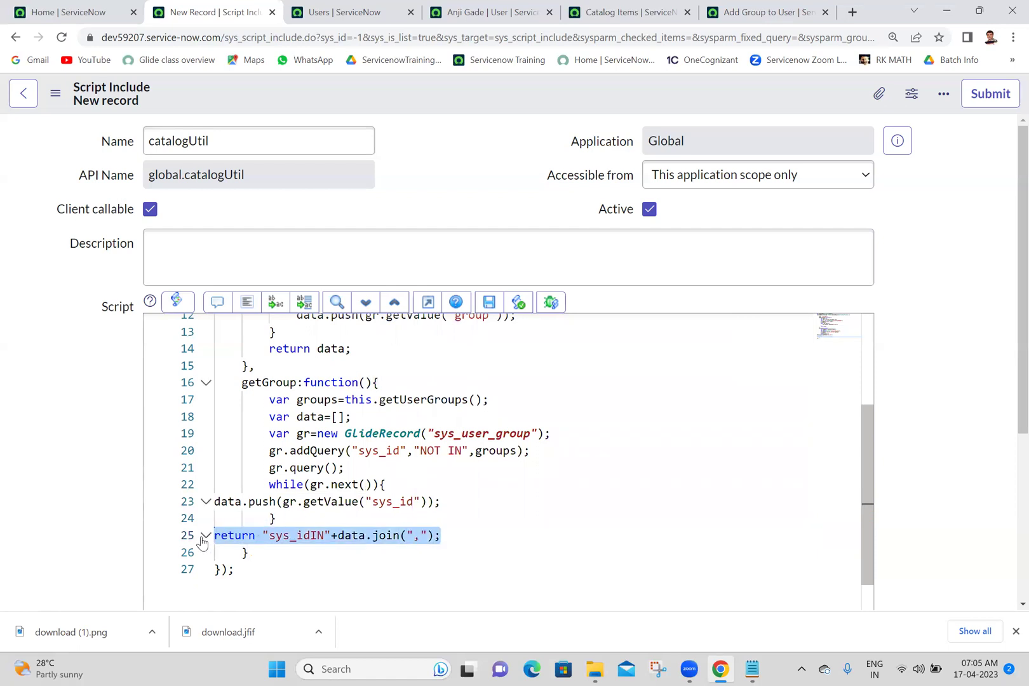
click(247, 302)
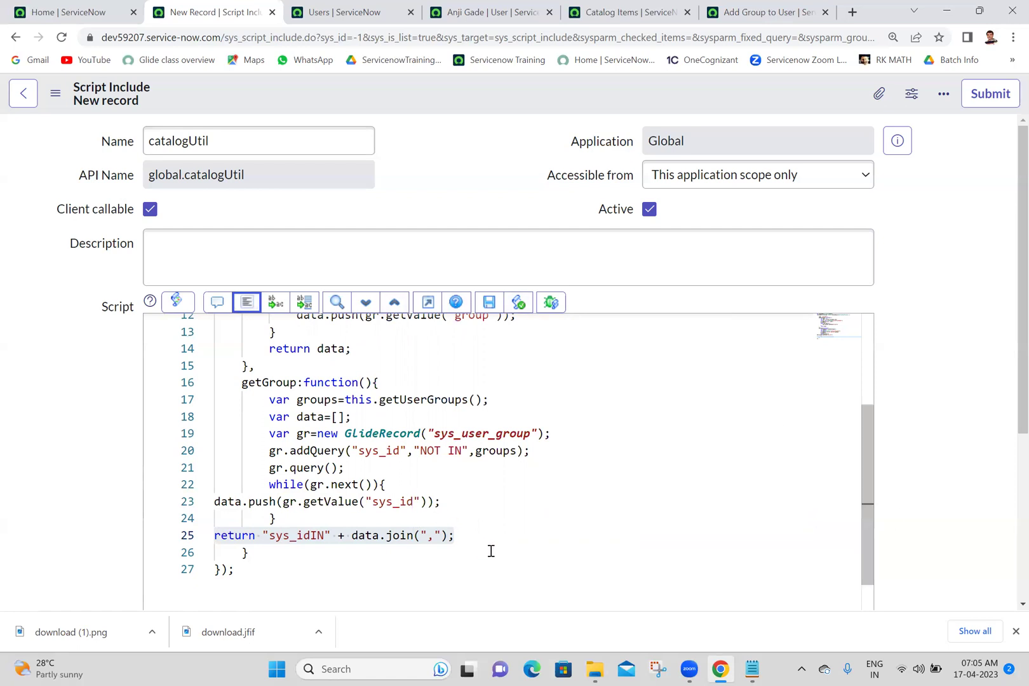
drag(477, 534, 201, 540)
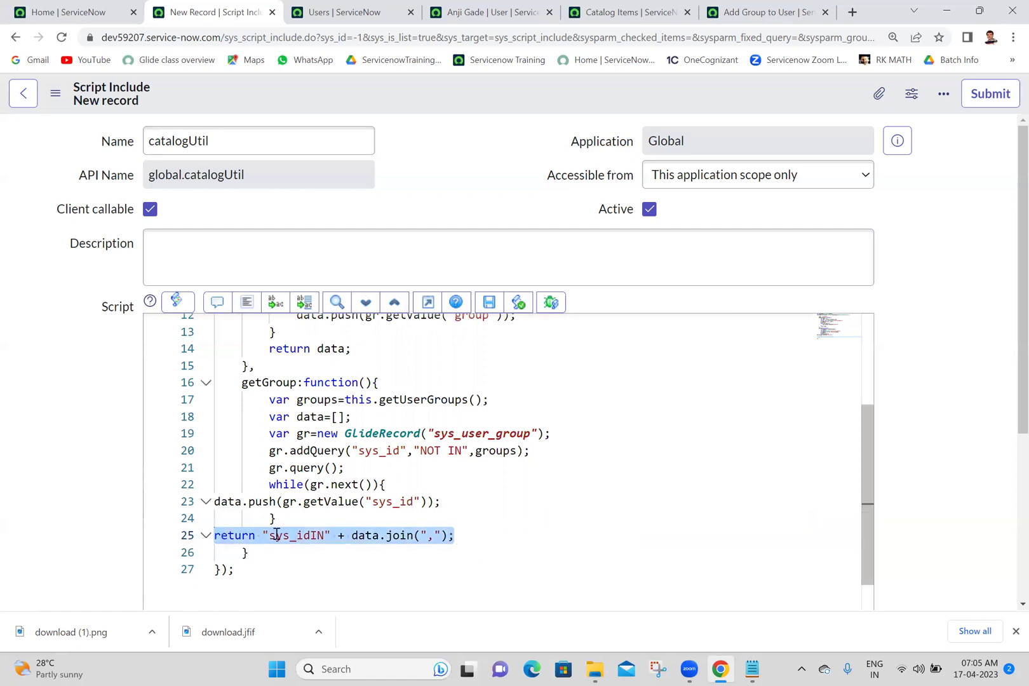
Add the comment //javascript:new catalogUtil() after the return statement in getGroup, using the script include's name.
click(504, 534)
text(//javasc)
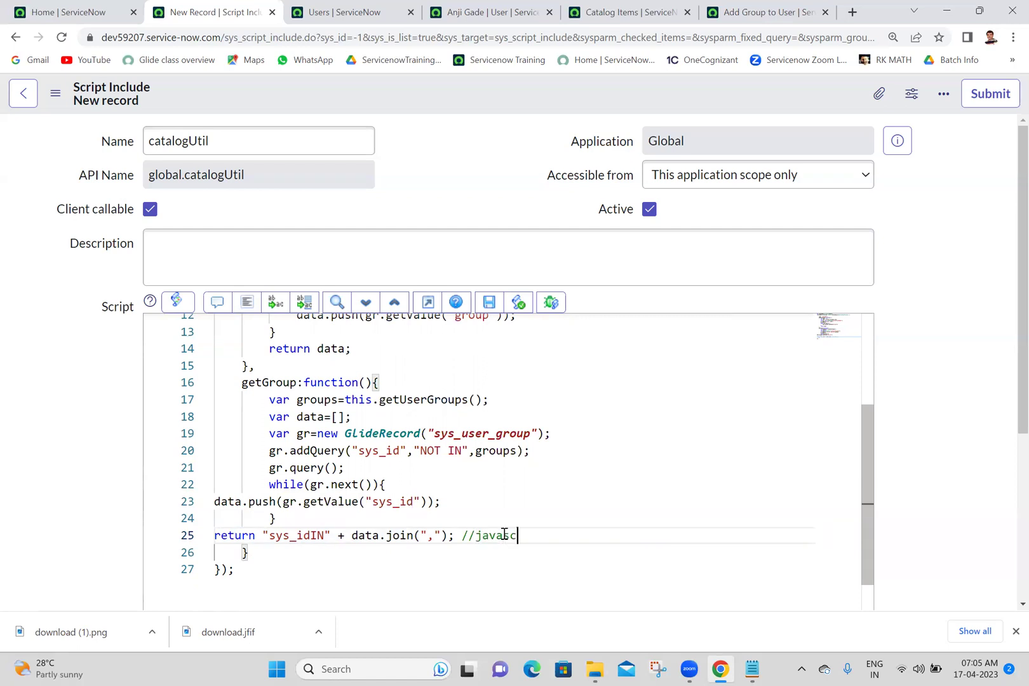
text(ript:new)
double_click(338, 140)
key(ctrl+c)
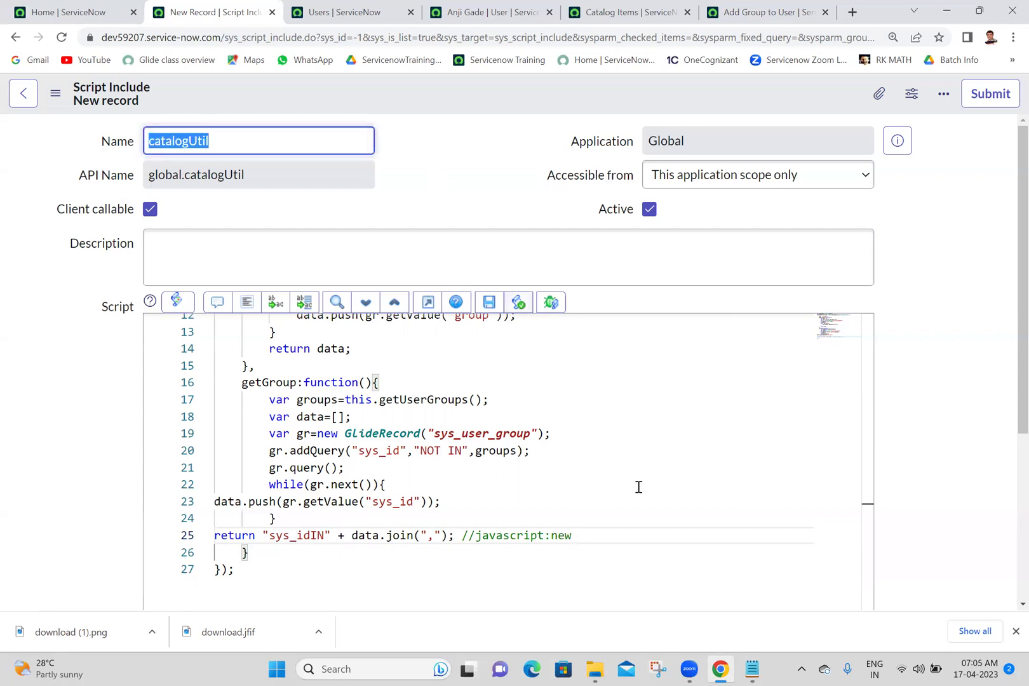
click(616, 537)
key(ctrl+v)
text(())
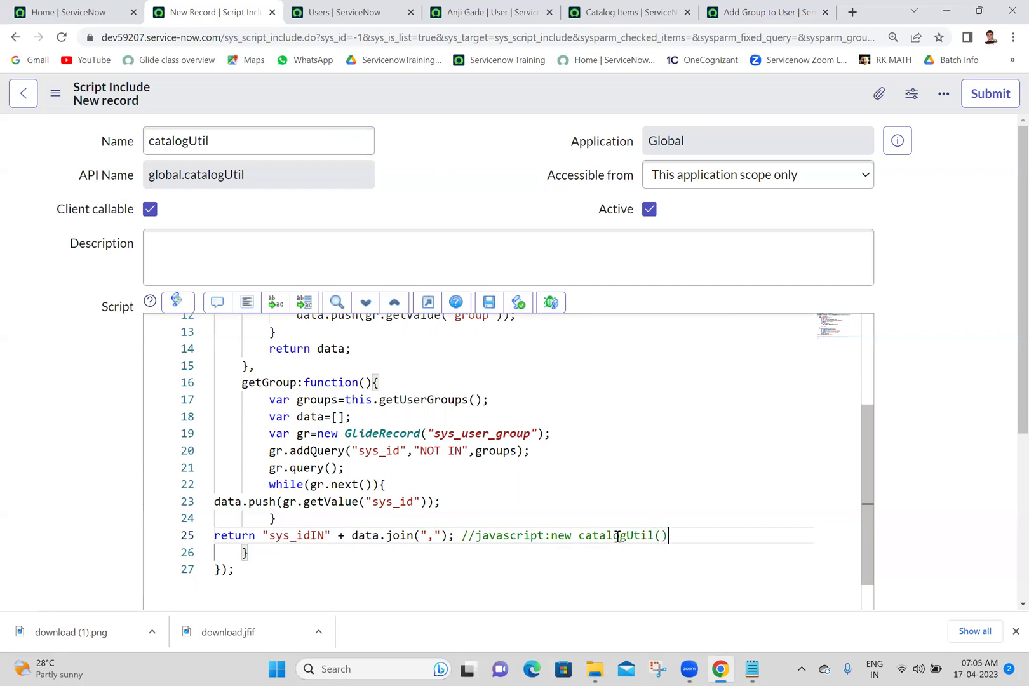
Append .getGroup(); to the comment behind getGroup's return statement and format the script.
text(.)
double_click(266, 382)
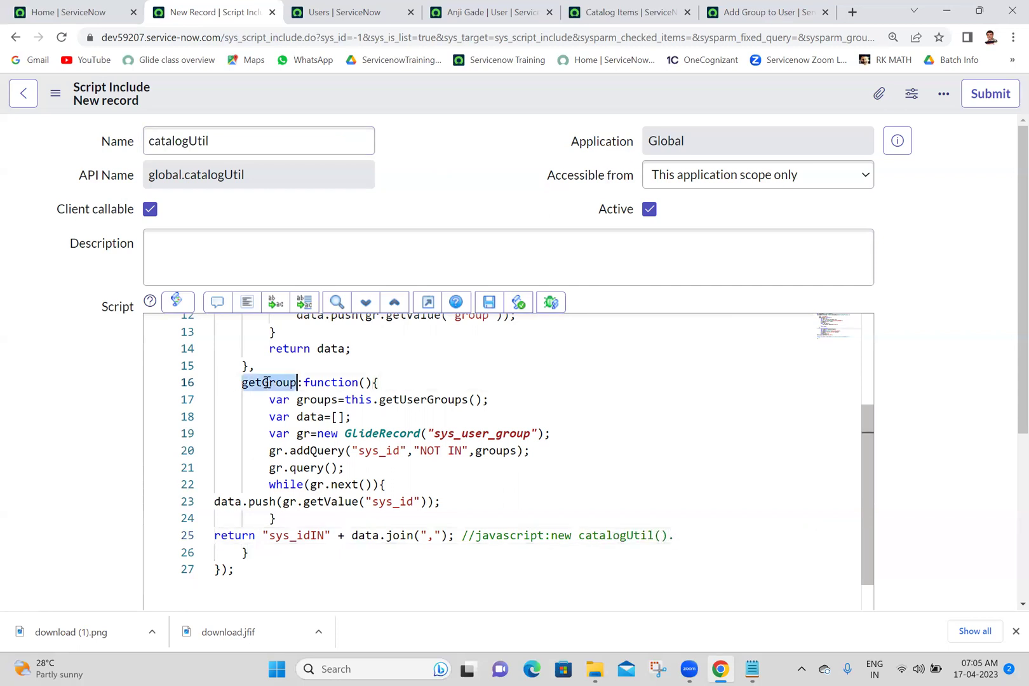
click(692, 533)
key(ctrl+v)
text(();)
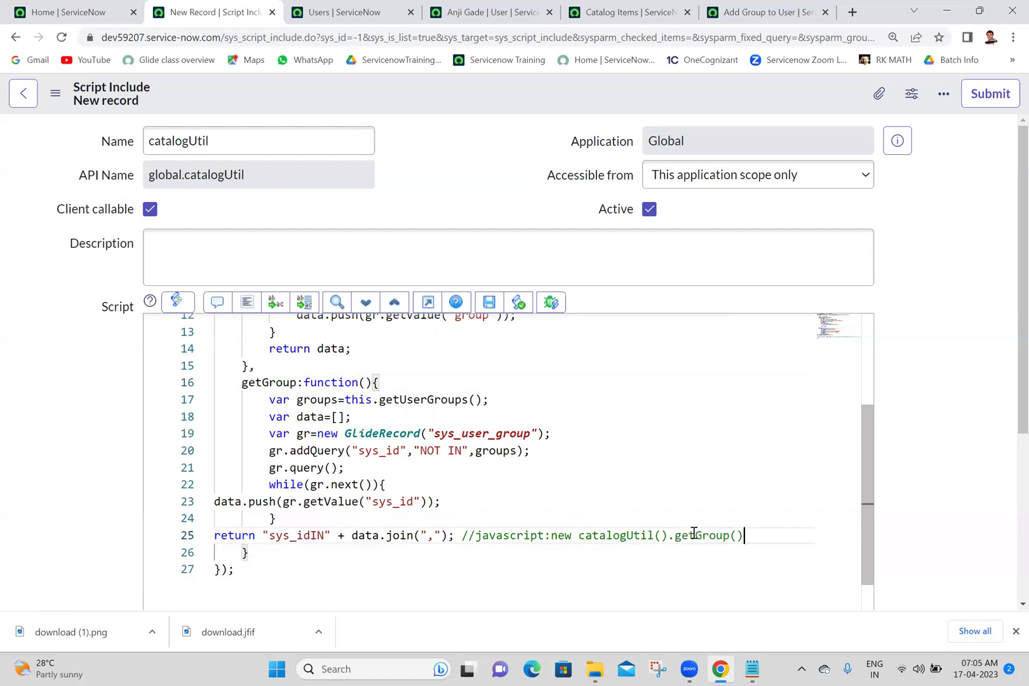
click(249, 302)
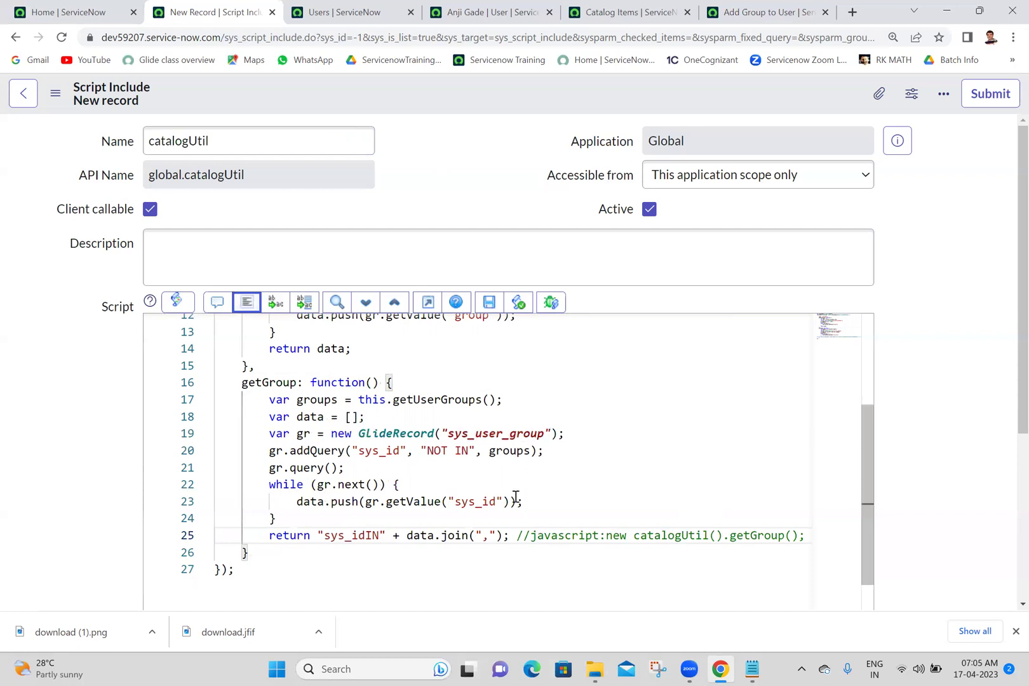
Copy the javascript:new catalogUtil().getGroup(); call and save the script include with admin as its access control role.
drag(531, 537, 815, 537)
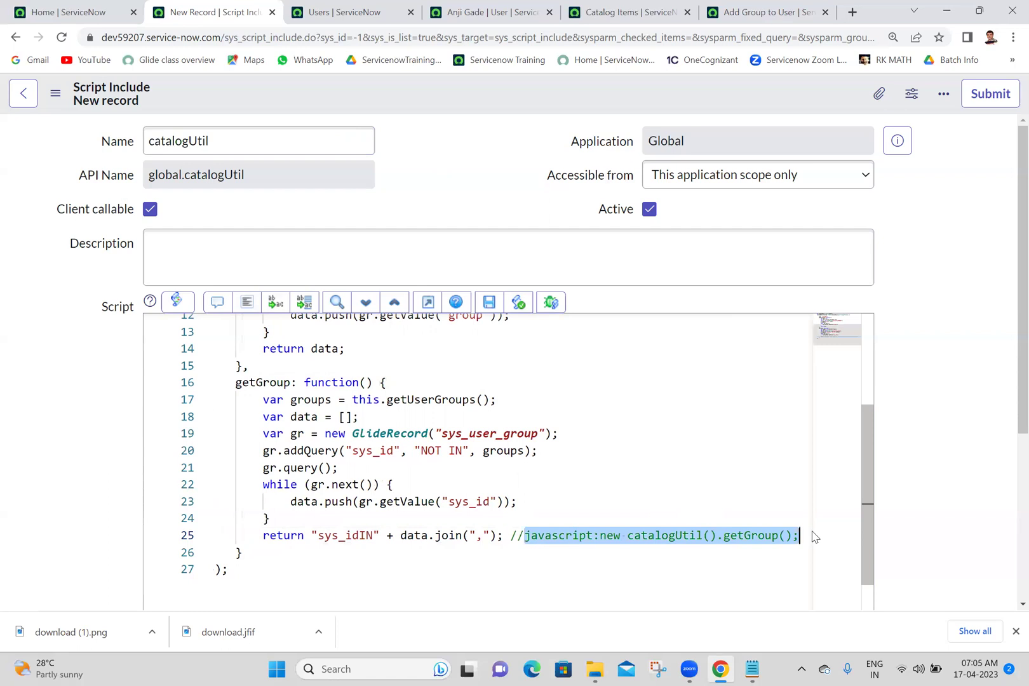
right_click(454, 89)
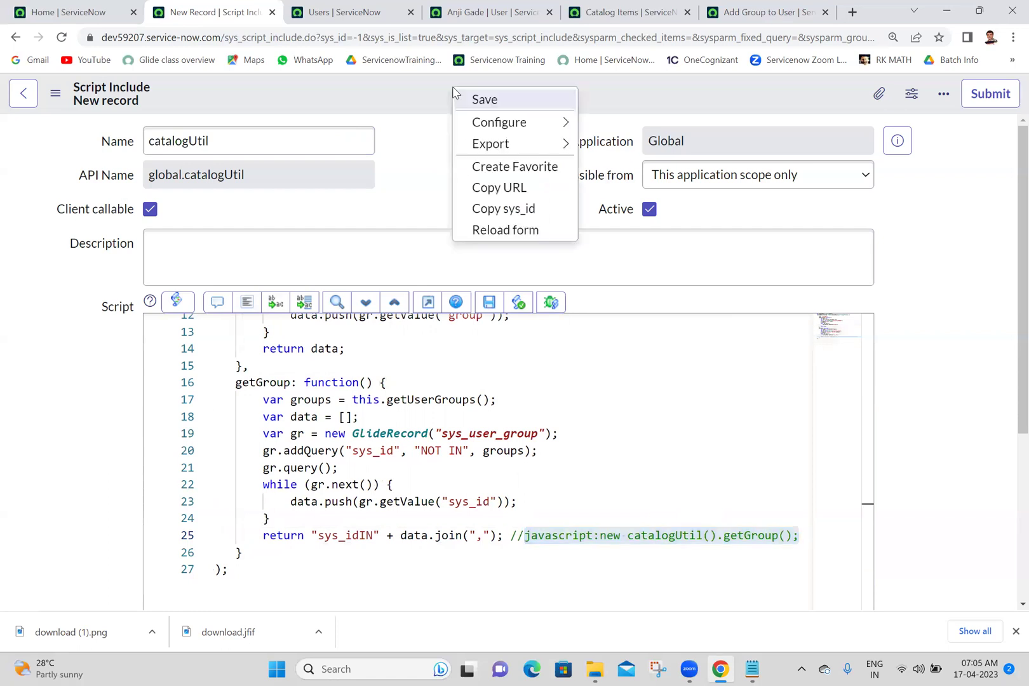
click(484, 100)
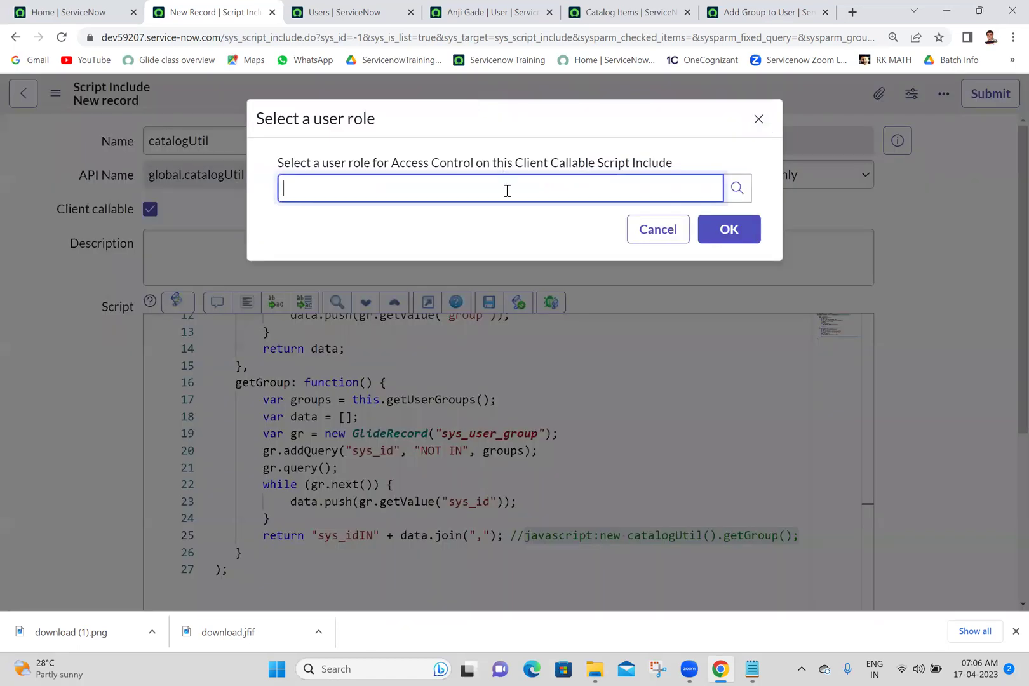
text(ad)
click(354, 236)
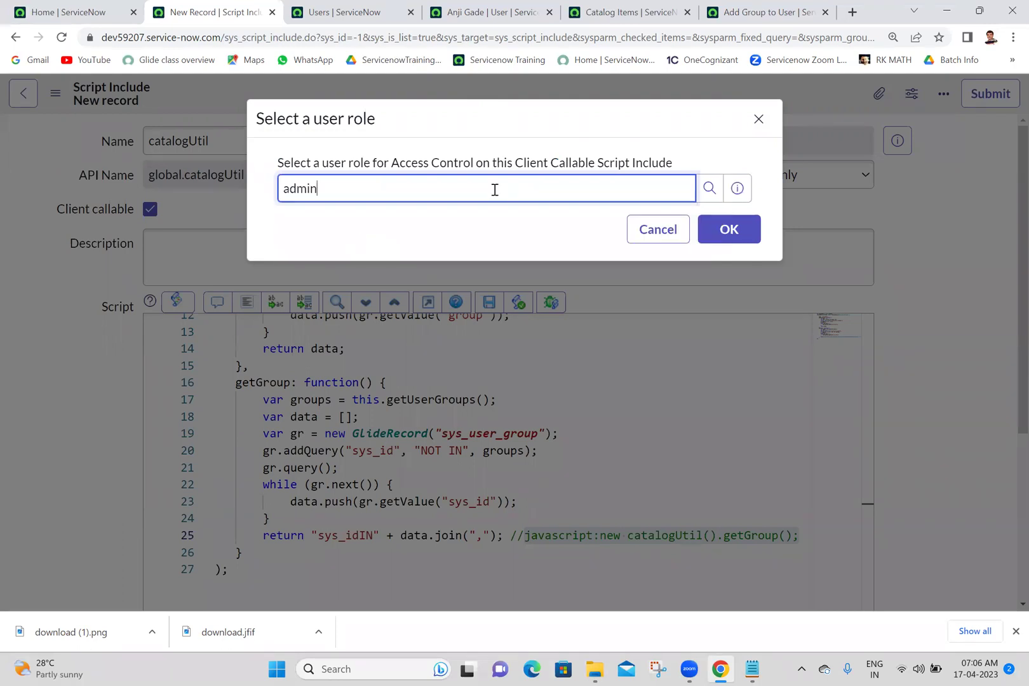
click(717, 229)
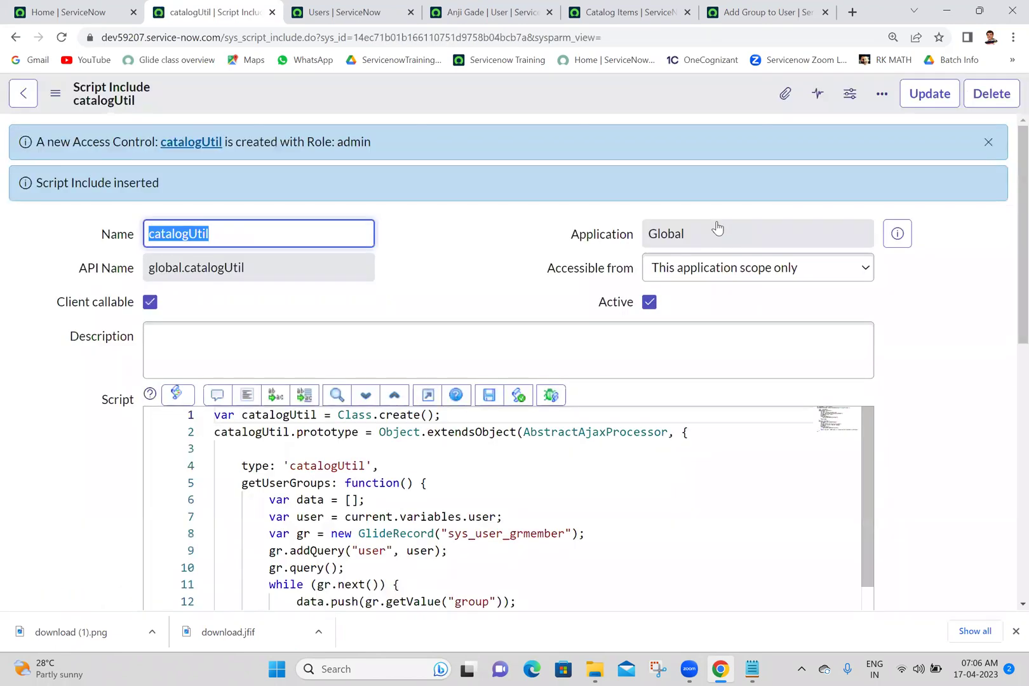
click(601, 174)
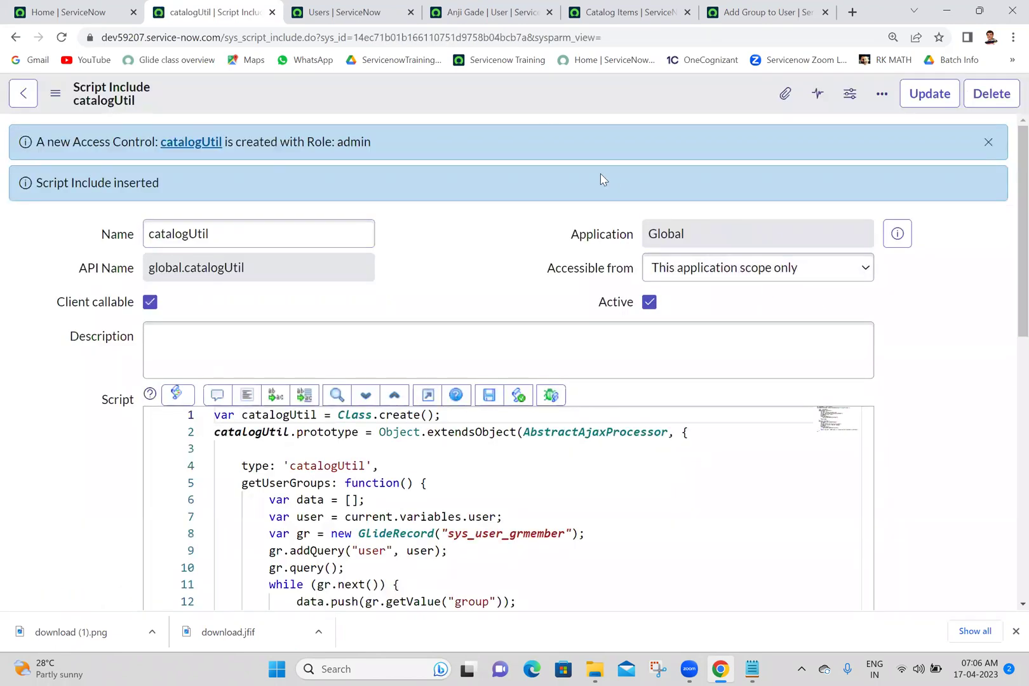
Open the Group variable of the Add Group to User catalog item in its own browser tab.
click(391, 7)
click(504, 7)
click(600, 5)
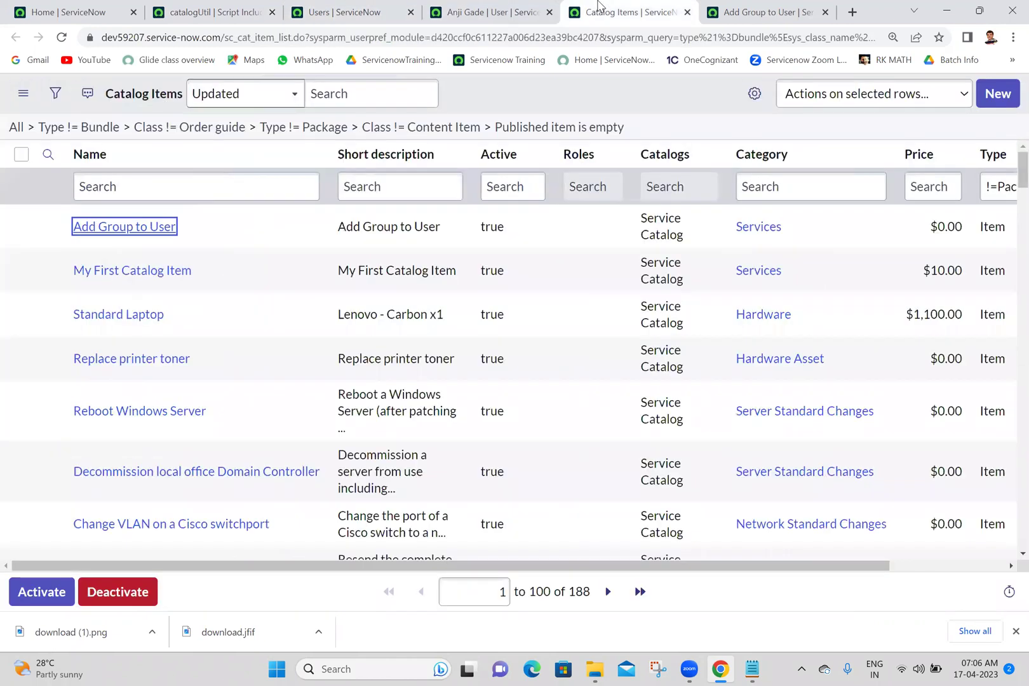
middle_click(134, 228)
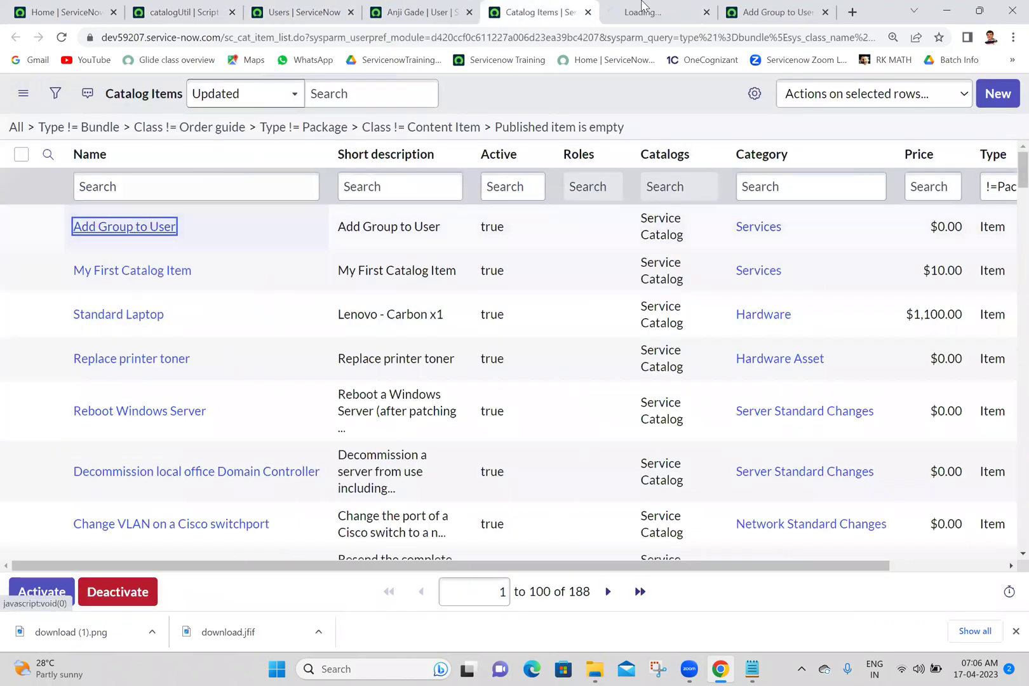
click(645, 7)
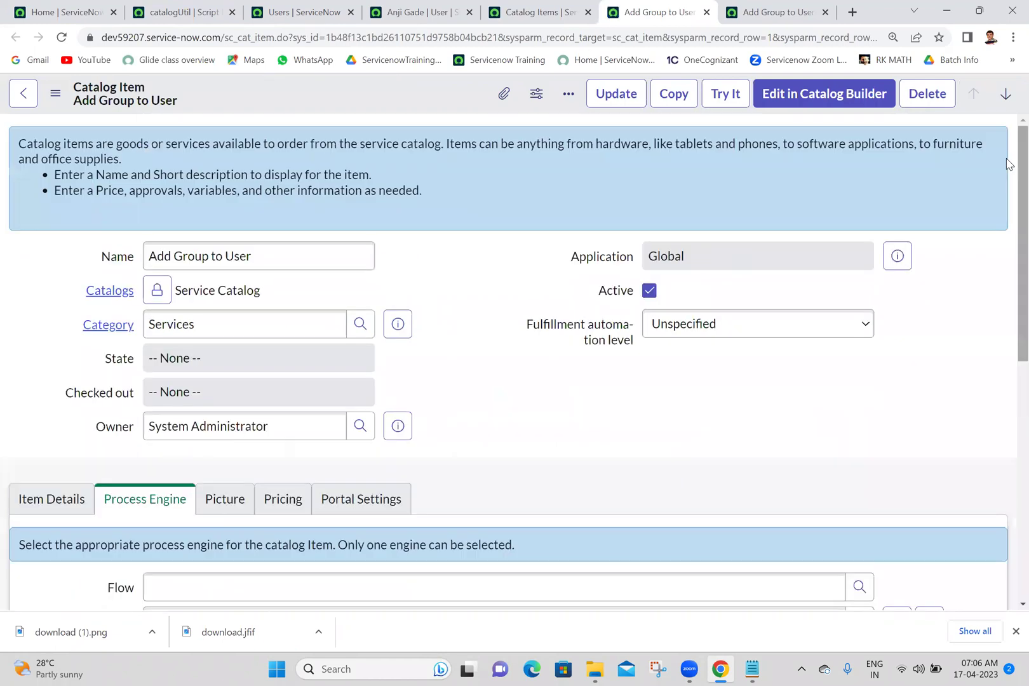
scroll(1009, 351, down, 8)
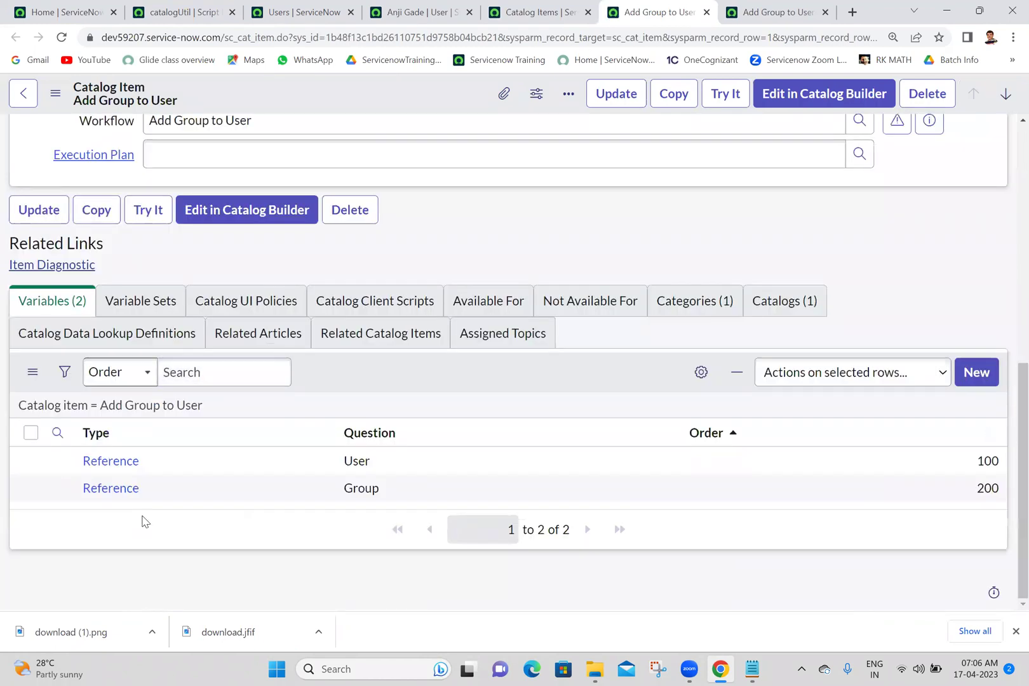
middle_click(118, 494)
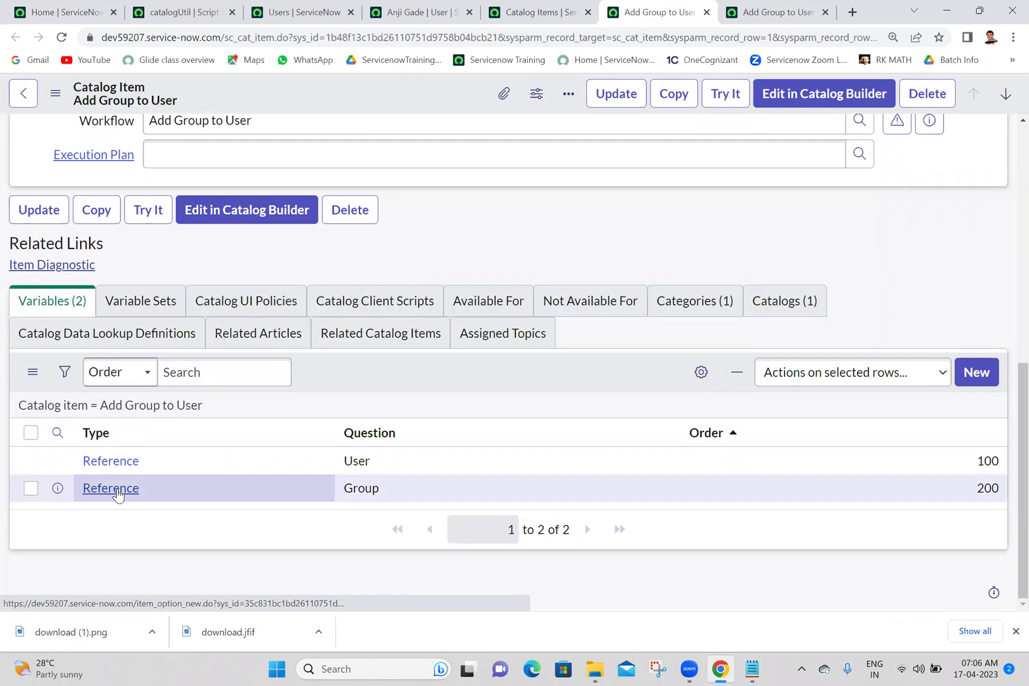
click(658, 6)
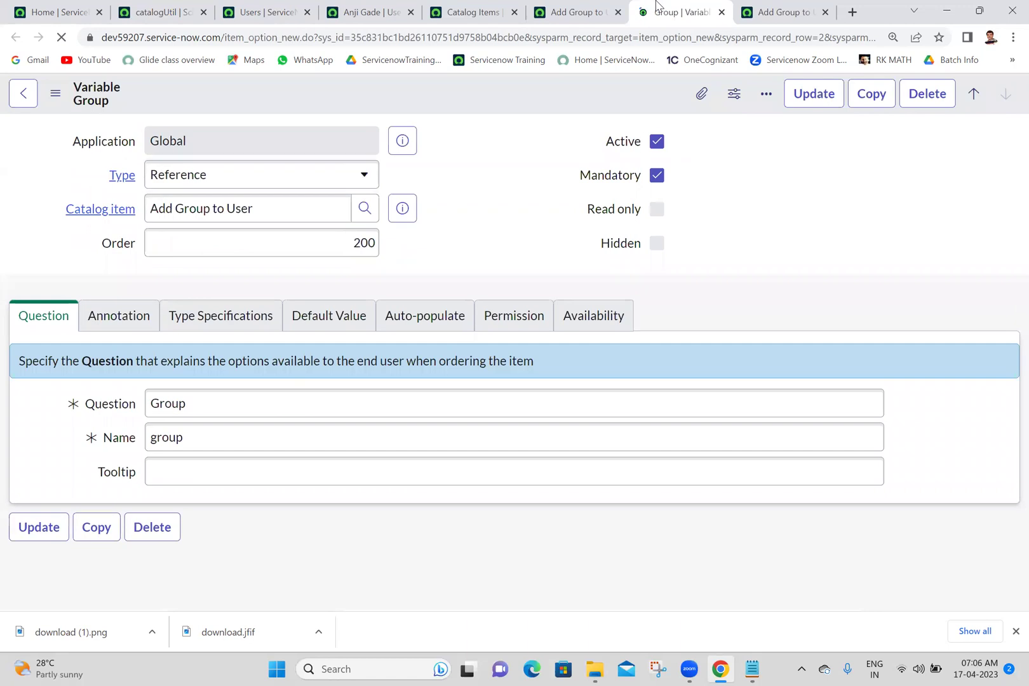
Set the Group variable's reference qualifier to Advanced with javascript:new catalogUtil().getGroup(); and update the variable.
click(240, 328)
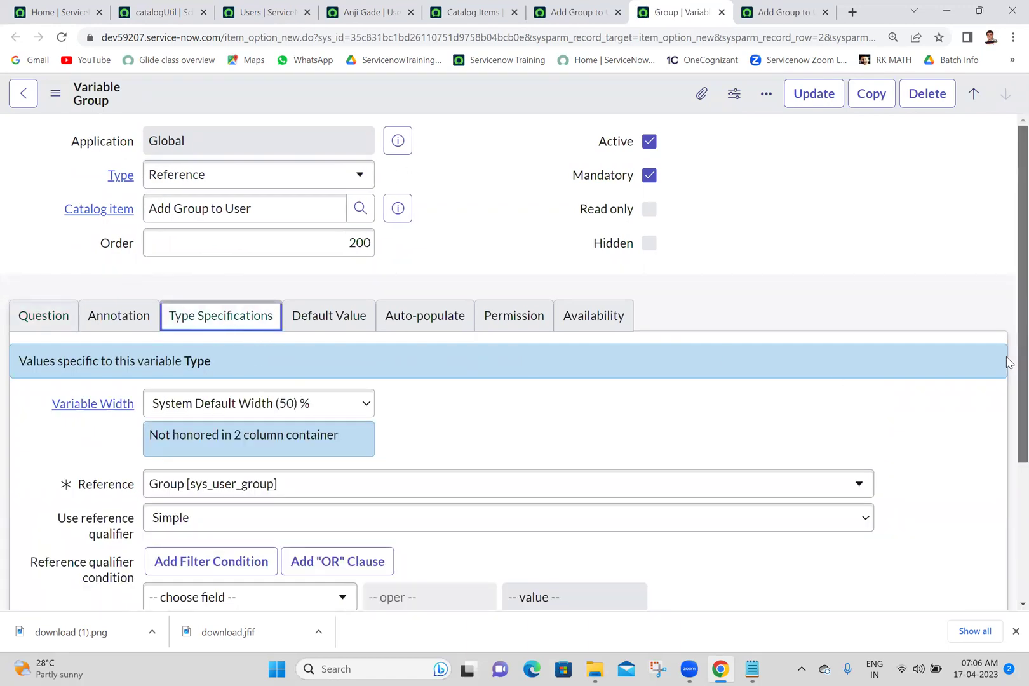
scroll(1010, 362, down, 3)
click(761, 343)
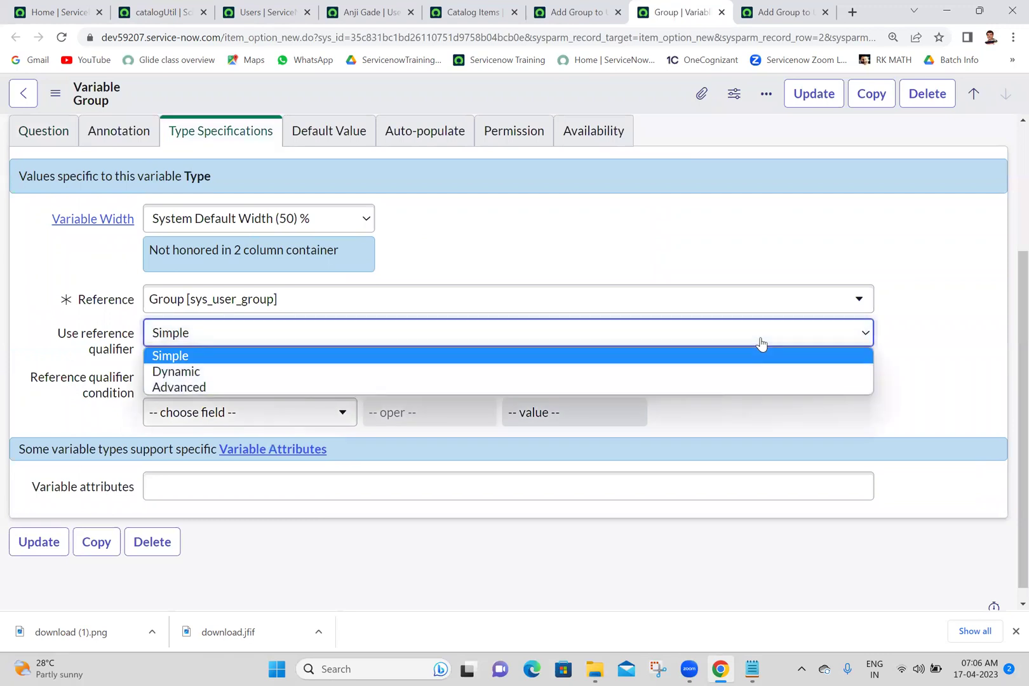
click(467, 384)
click(429, 391)
key(ctrl+v)
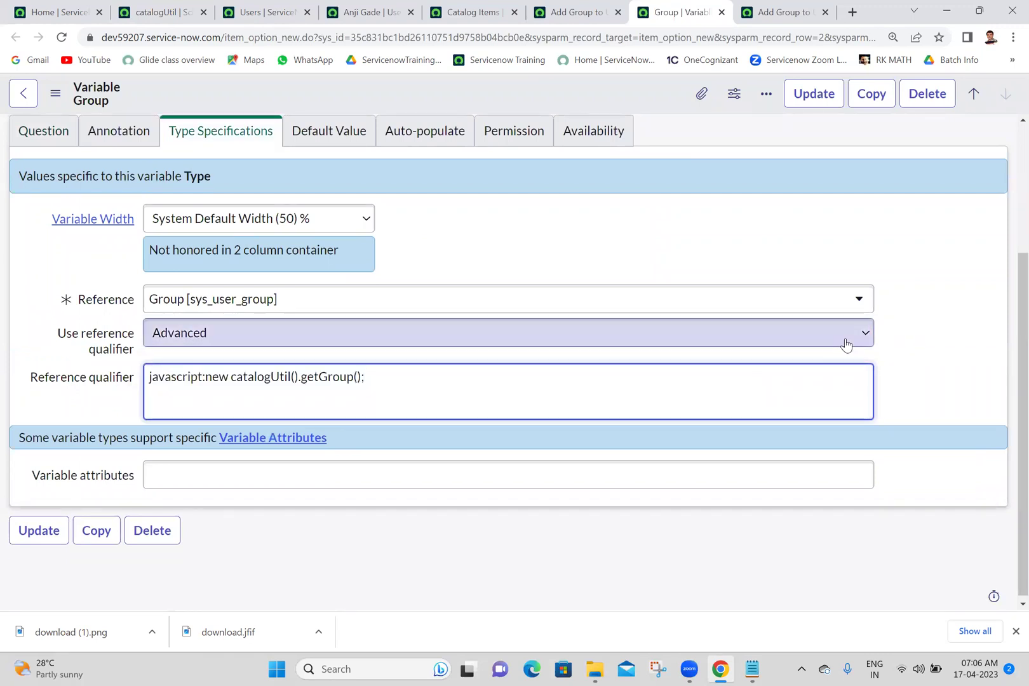
click(811, 103)
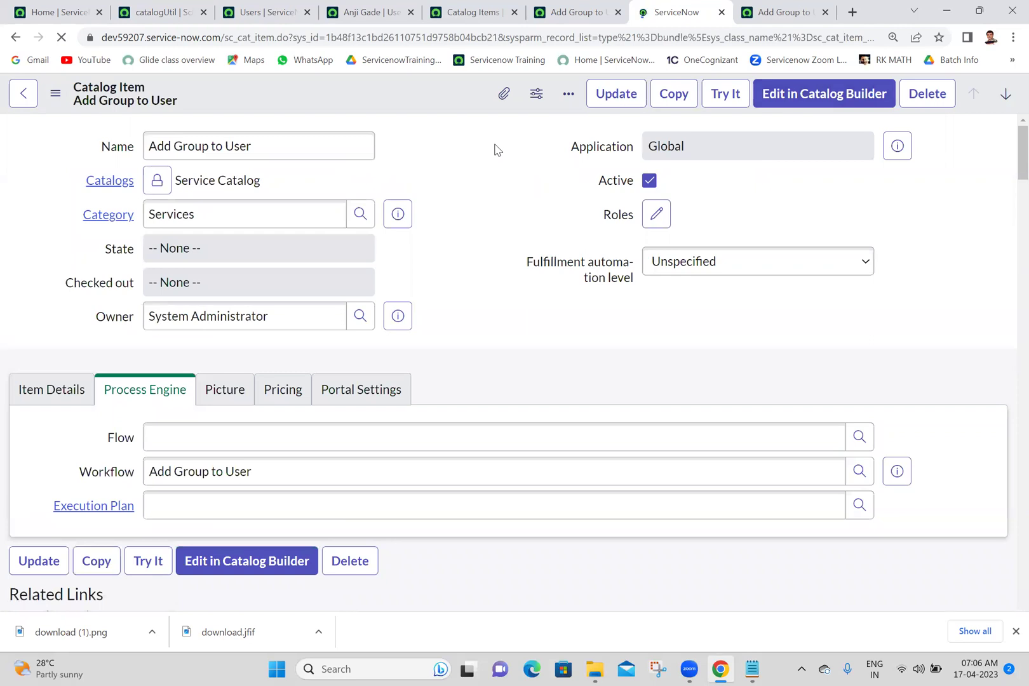
Open a fresh Add Group to User order form, discarding the old one, and fill in the test user's name.
click(725, 95)
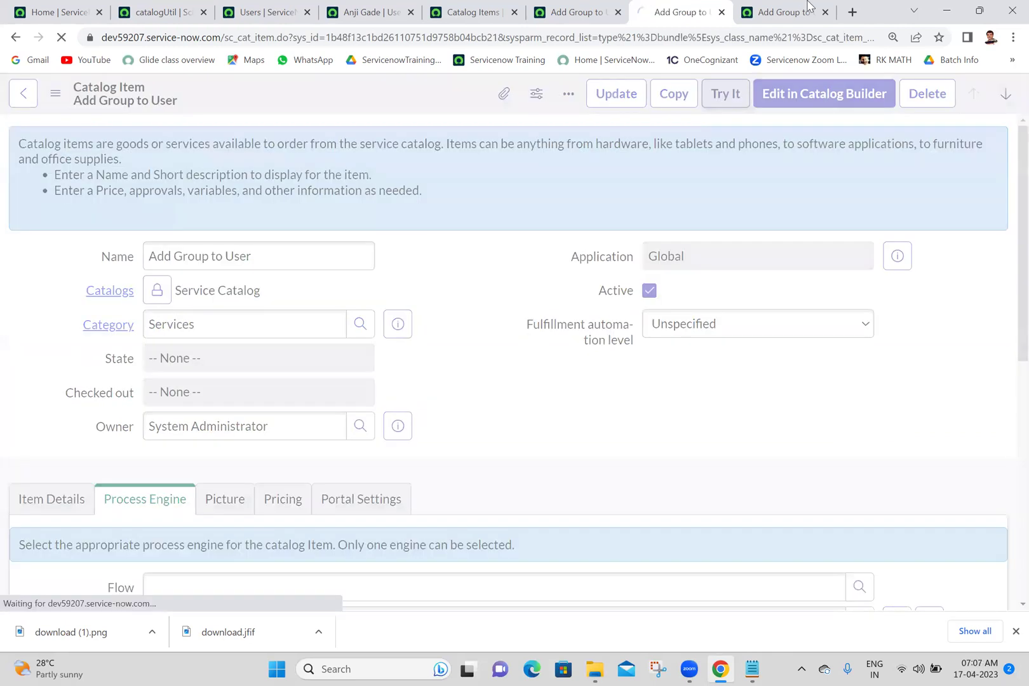
click(824, 12)
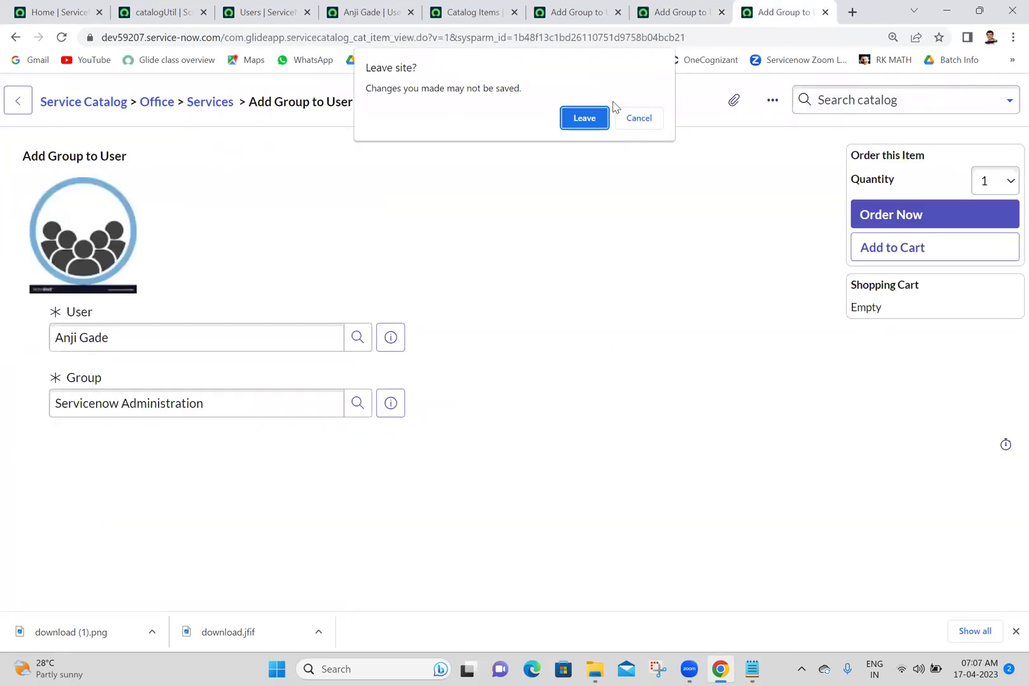
click(582, 117)
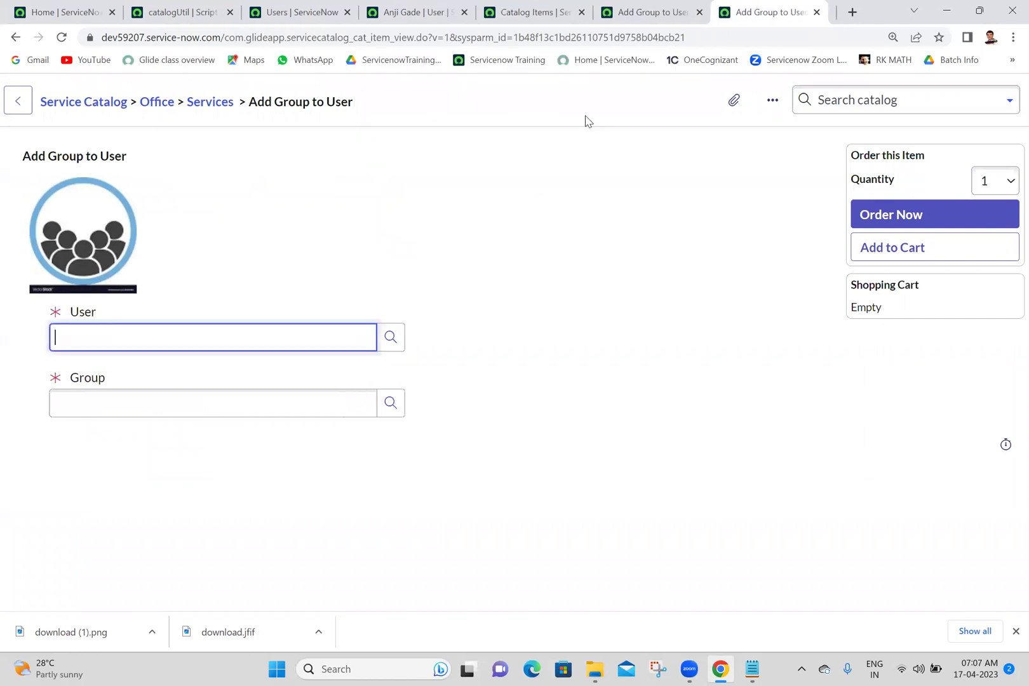
click(255, 337)
text(anji)
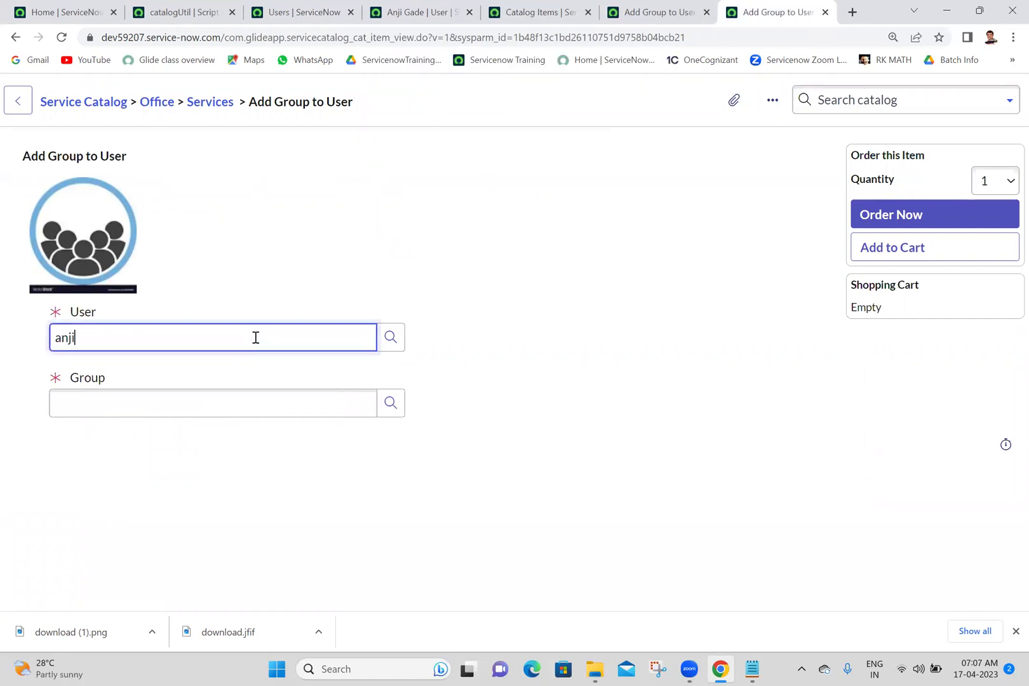
key(Return)
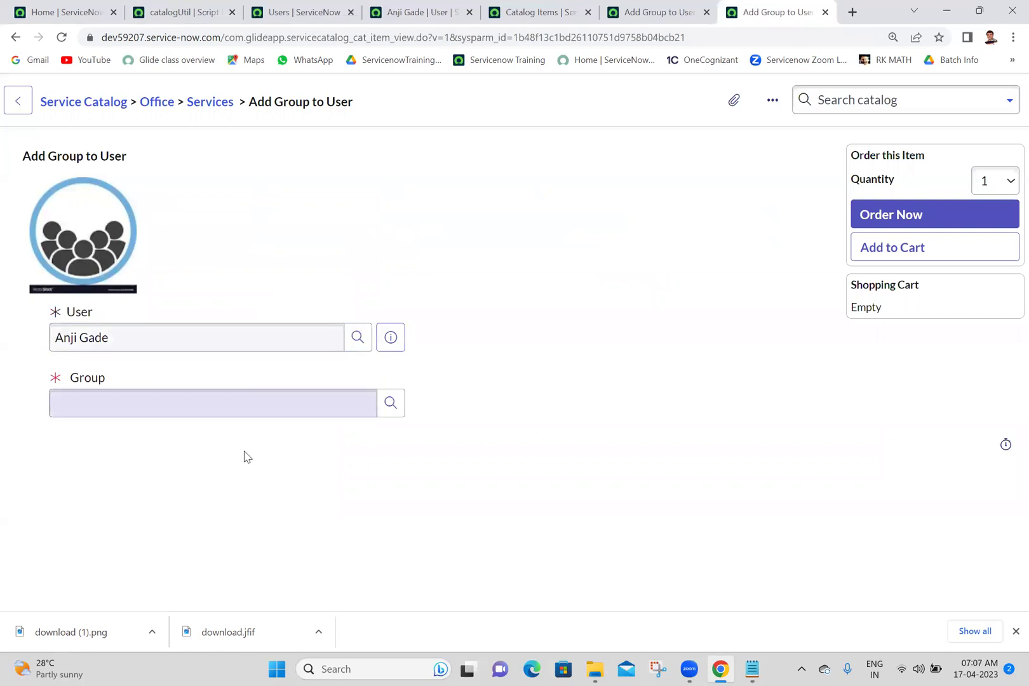
Search the Group field of the order form for "serv" and "servicenow adm".
click(273, 408)
text(serv)
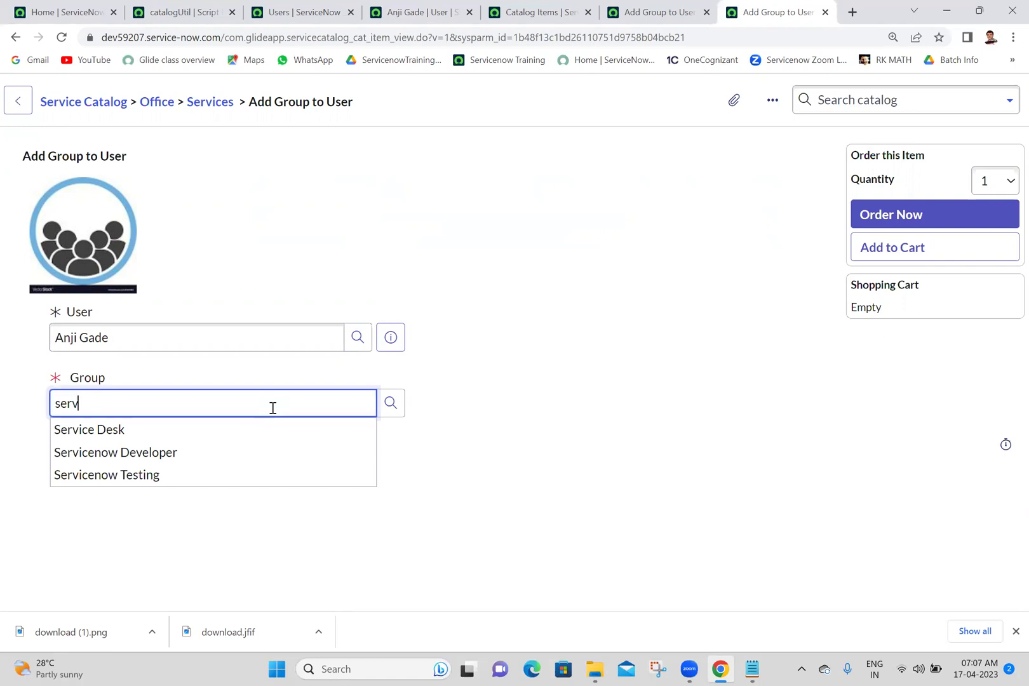
text(icenow adm)
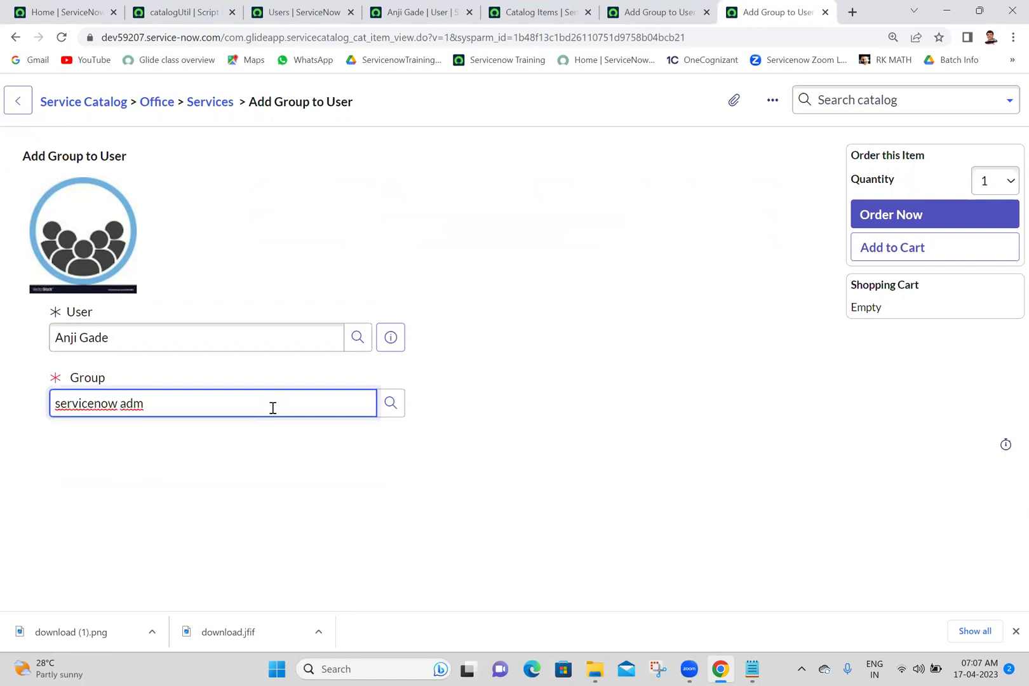
Replace the search text in the order form's Group field with "soft".
key(shift+Left)
key(shift+Left)
key(shift+Left)
key(shift+Left)
key(shift+Left)
key(shift+Left)
key(shift+Left)
key(shift+Left)
key(shift+Left)
key(shift+Left)
key(shift+Left)
key(shift+Left)
key(shift+Left)
key(shift+Left)
key(BackSpace)
text(soft)
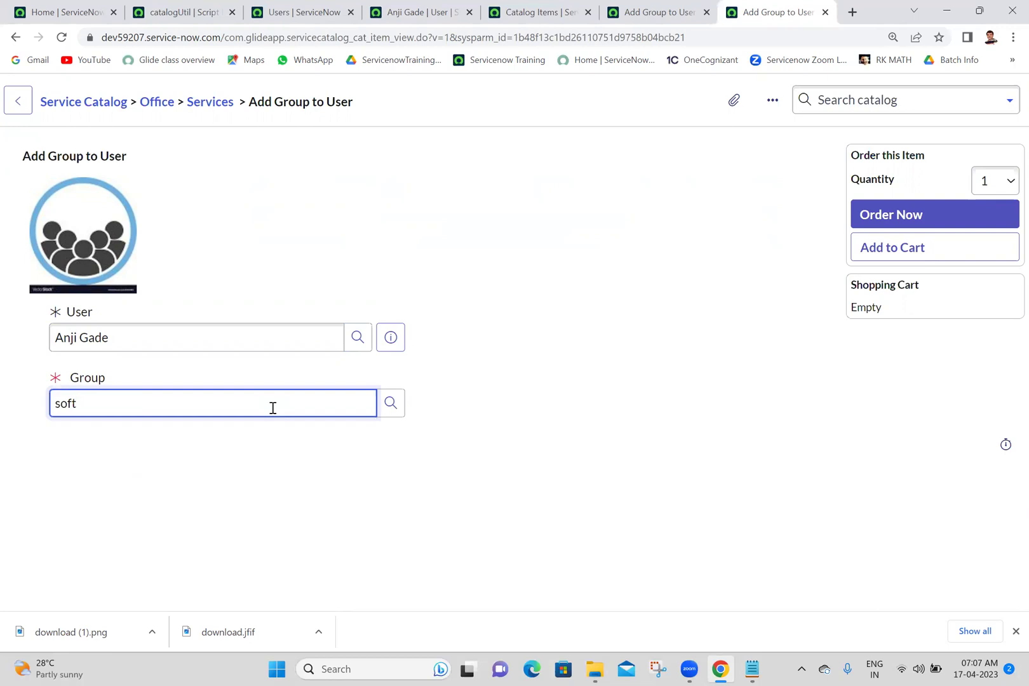
Change the search text in the order form's Group field to "ser".
key(BackSpace)
key(BackSpace)
key(BackSpace)
text(er)
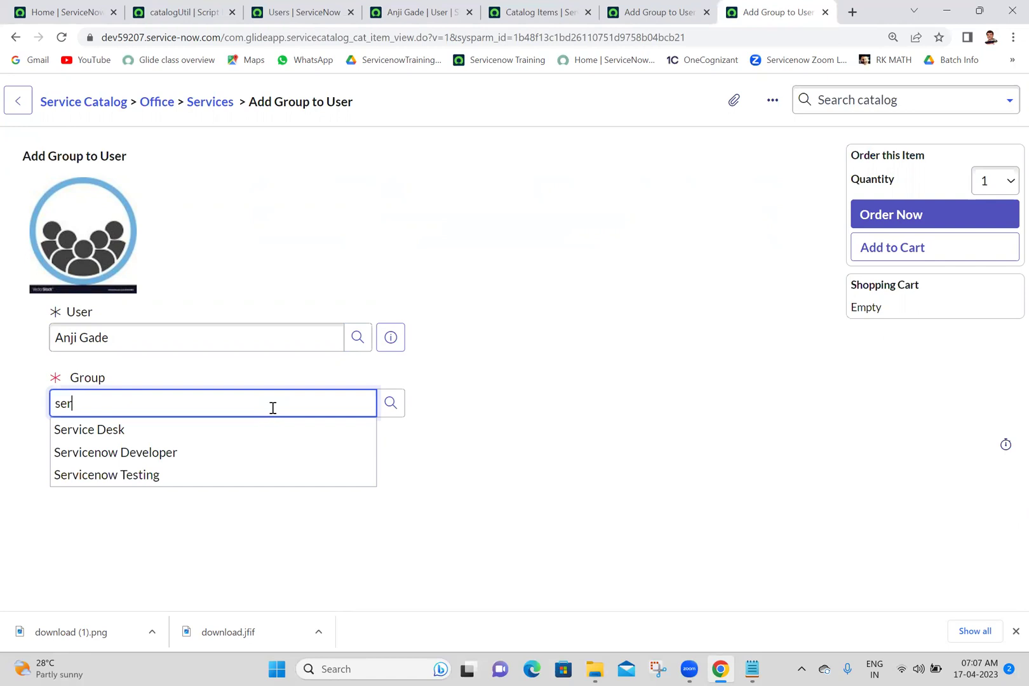
Copy the group name "ServiceDesk Support" from the test user's group list into the order form's Group field.
click(384, 5)
drag(214, 463, 57, 460)
key(ctrl+c)
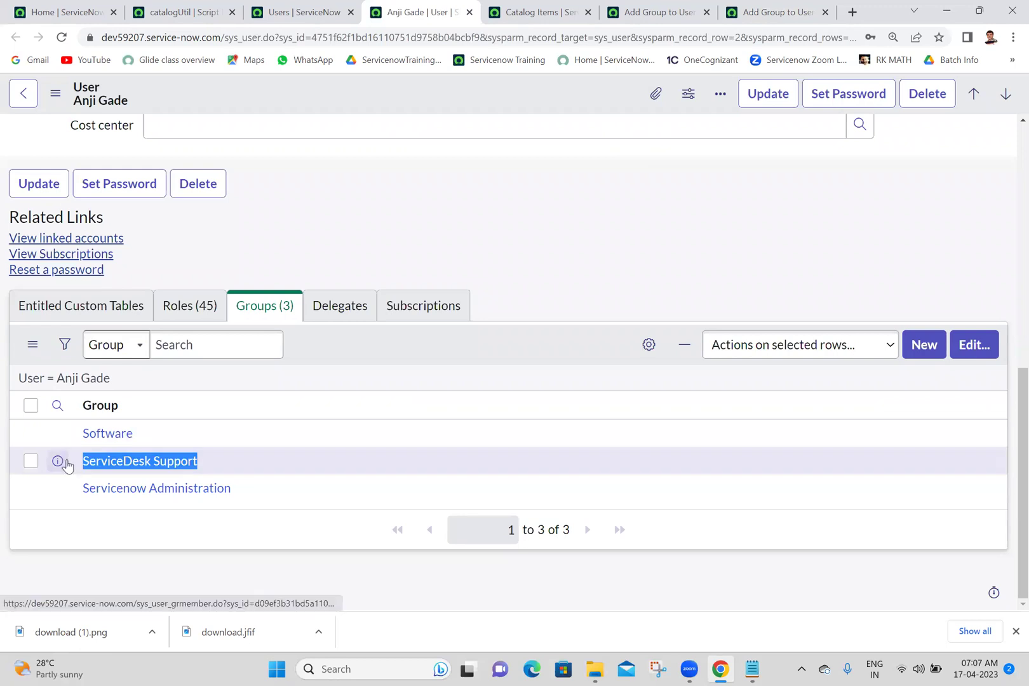
click(810, 5)
double_click(253, 395)
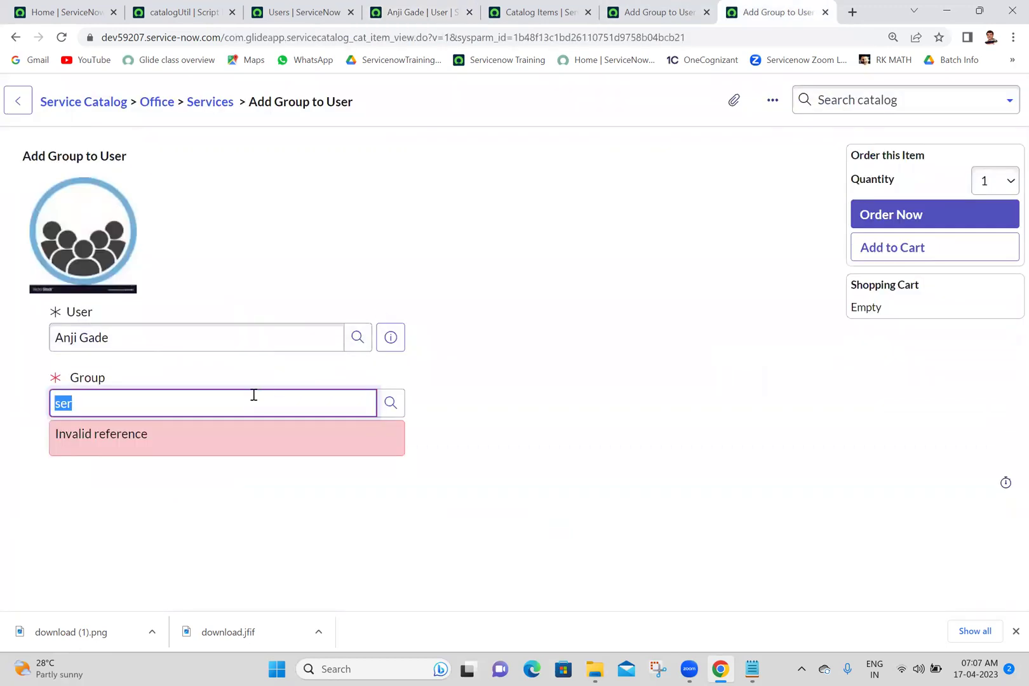
key(ctrl+v)
click(648, 354)
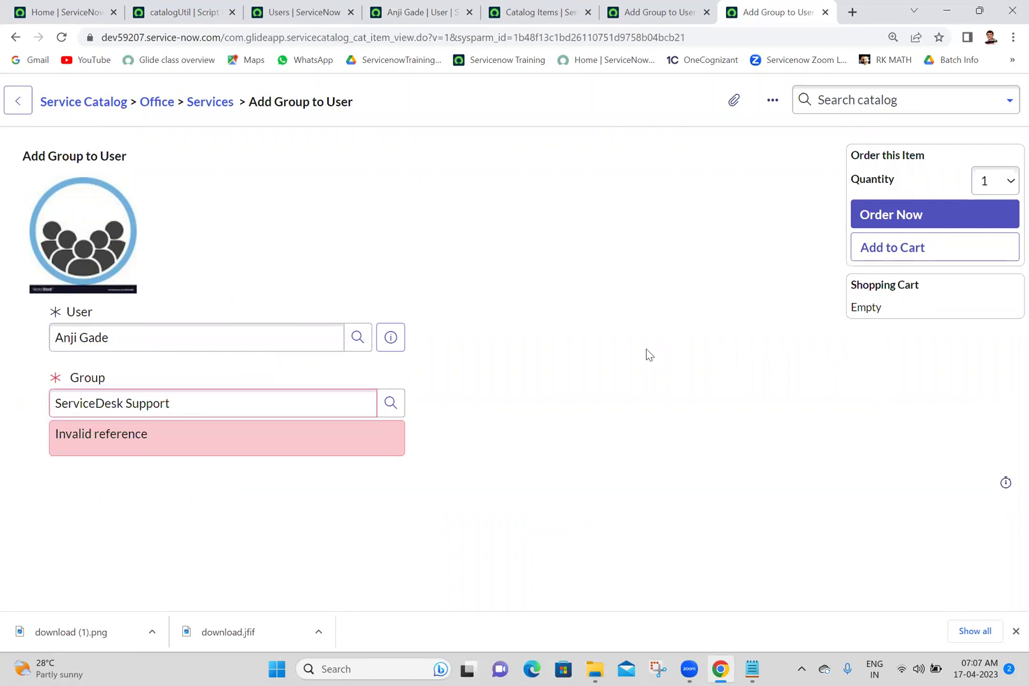
Look up the order form's available groups without the name filter, check how many are offered, and close the lookup.
click(396, 406)
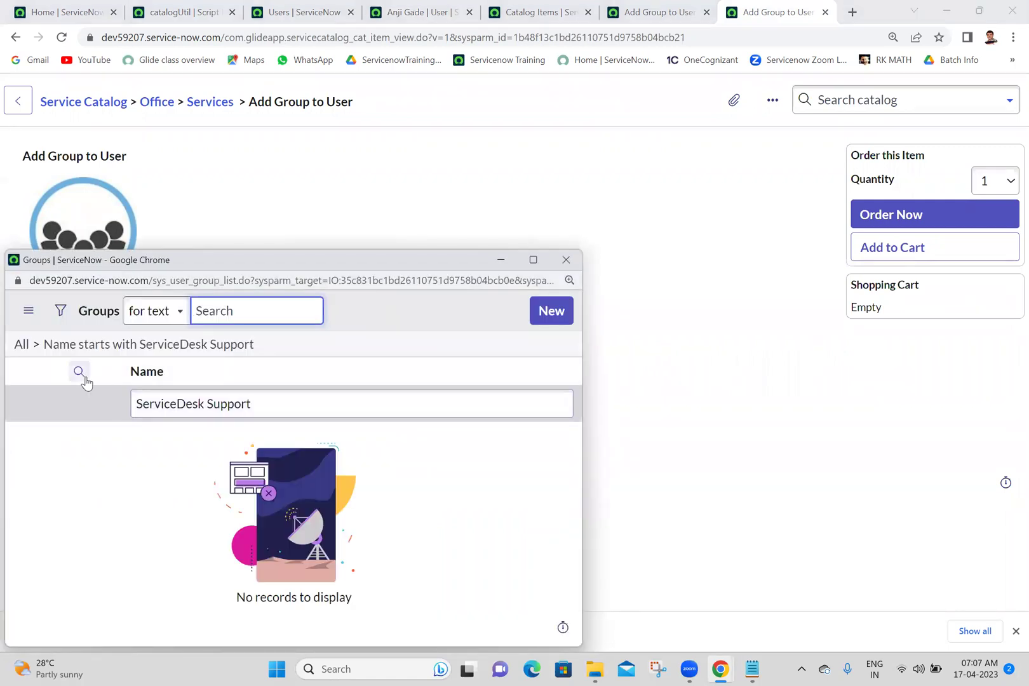
click(21, 345)
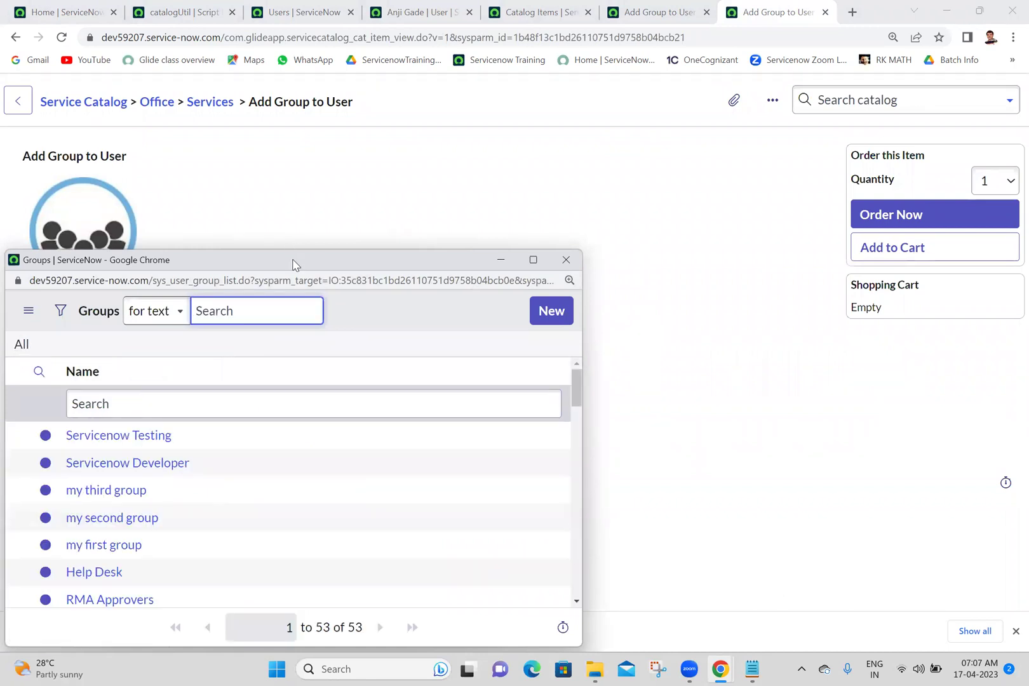
drag(293, 263, 441, 106)
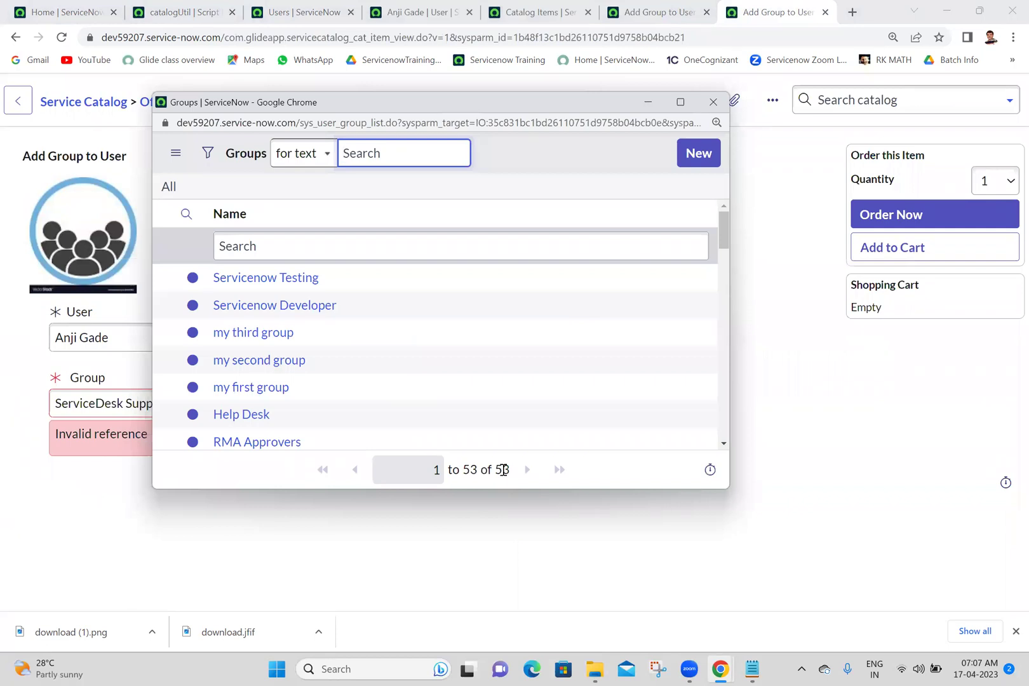
click(713, 102)
Open the full group list with sys_user_group.LIST, check the total number of groups, and close the list.
click(137, 12)
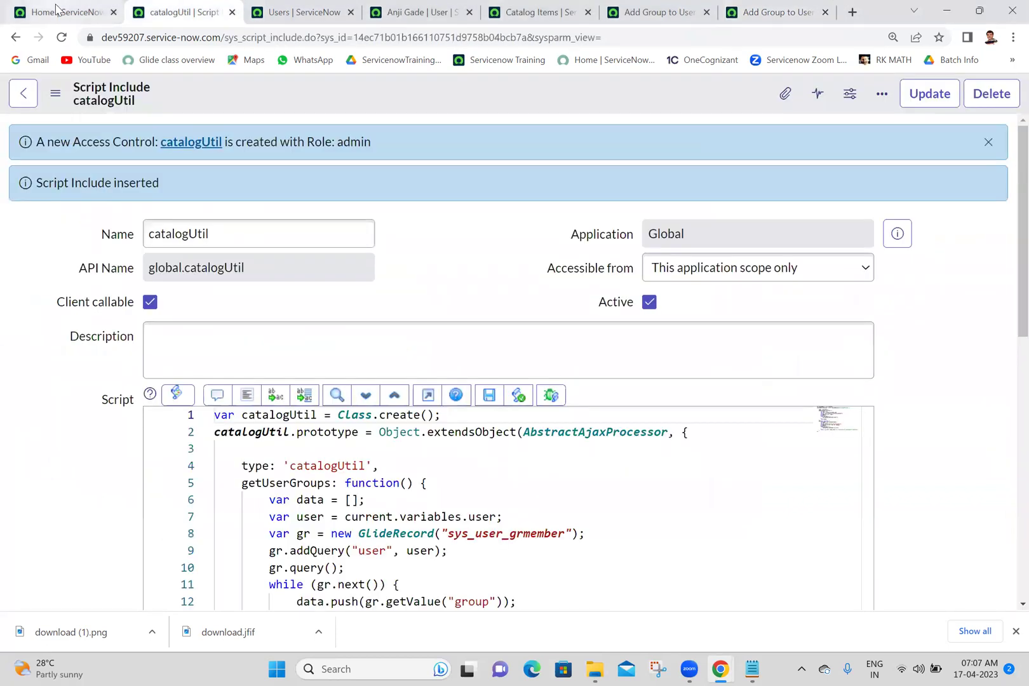
click(63, 12)
key(ctrl+a)
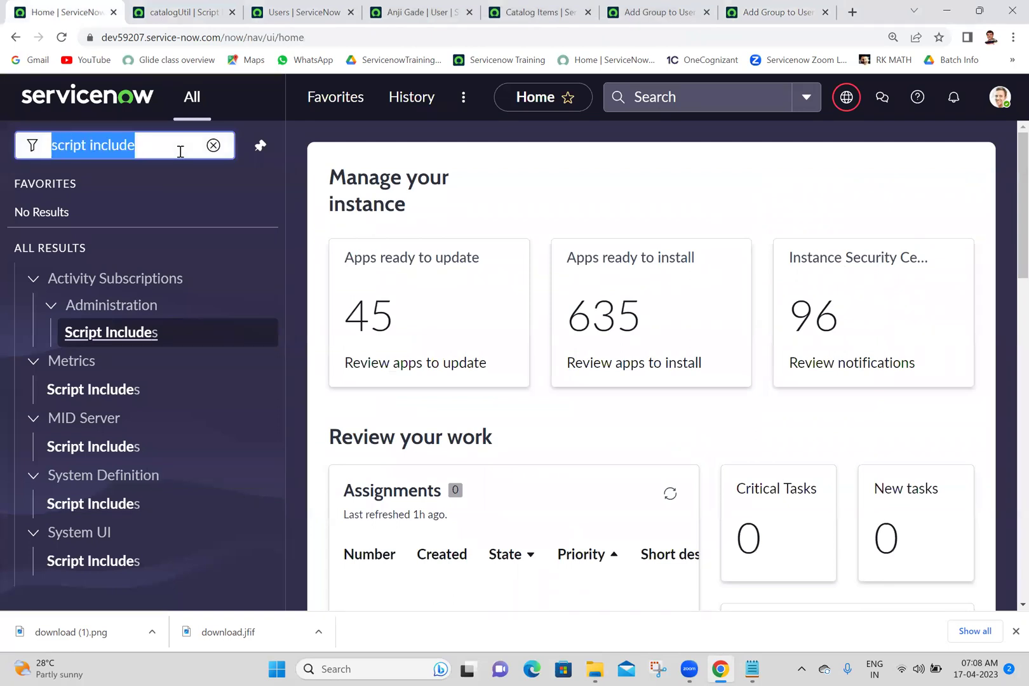
text(sys_user)
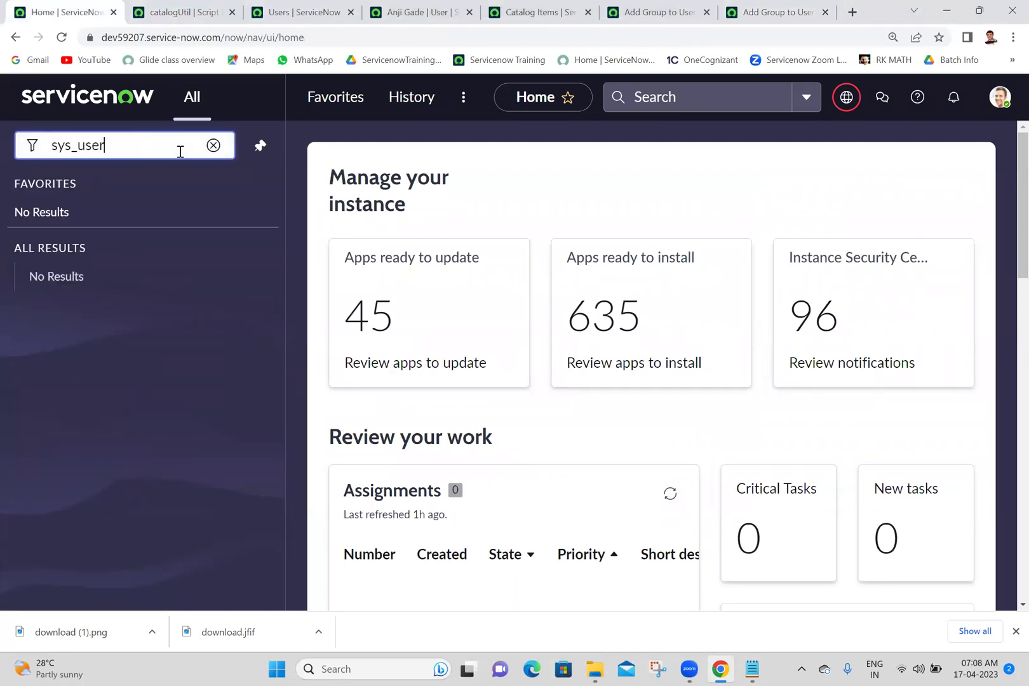
text(_group.LIST)
key(Return)
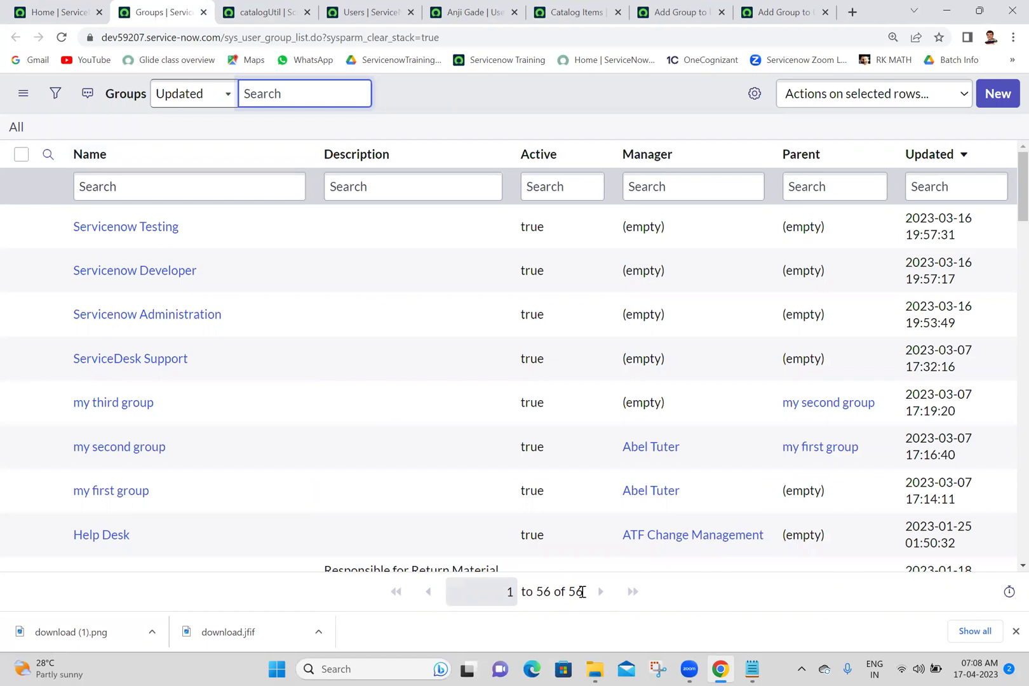
click(203, 12)
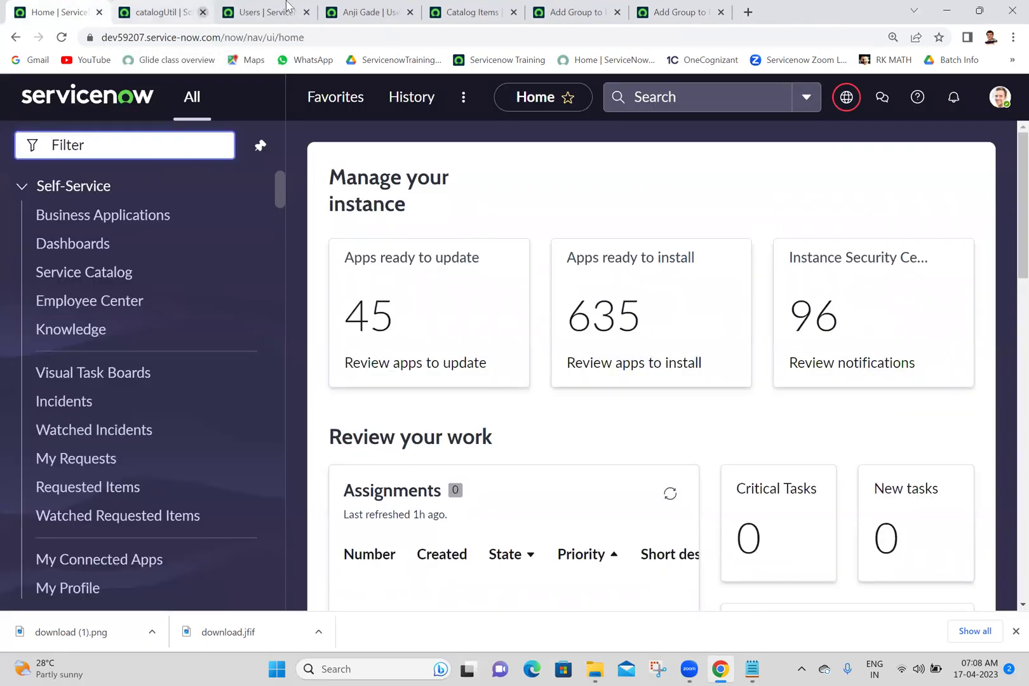
Copy the entire catalogUtil script into the Batch 18 notes in Notepad, below the Add Group to User code, and save.
click(367, 12)
click(473, 12)
click(605, 8)
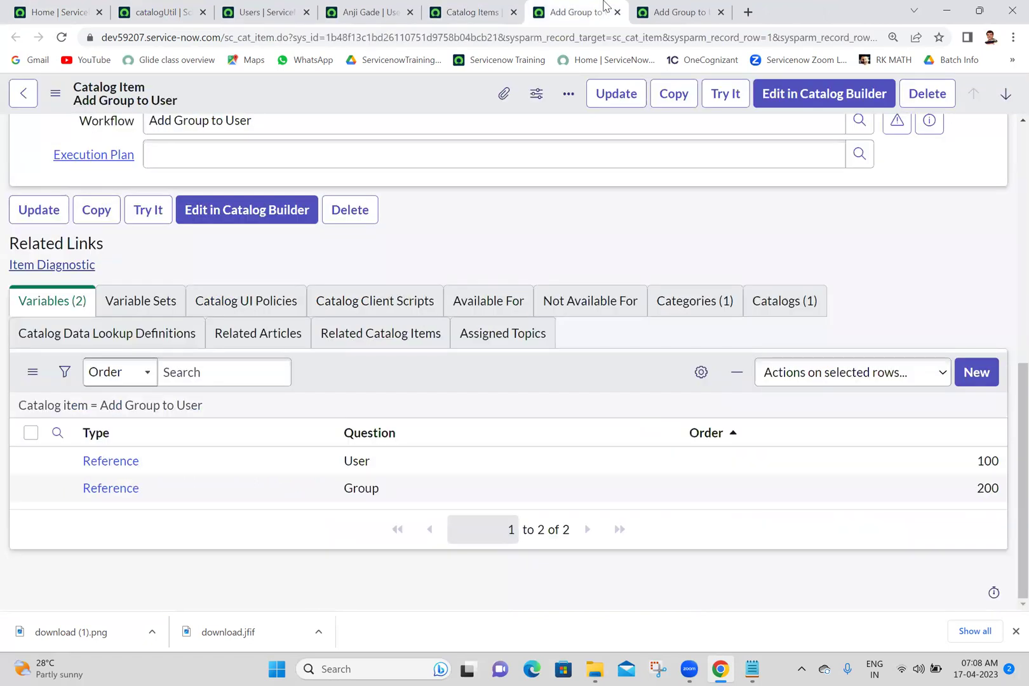
click(671, 8)
click(196, 7)
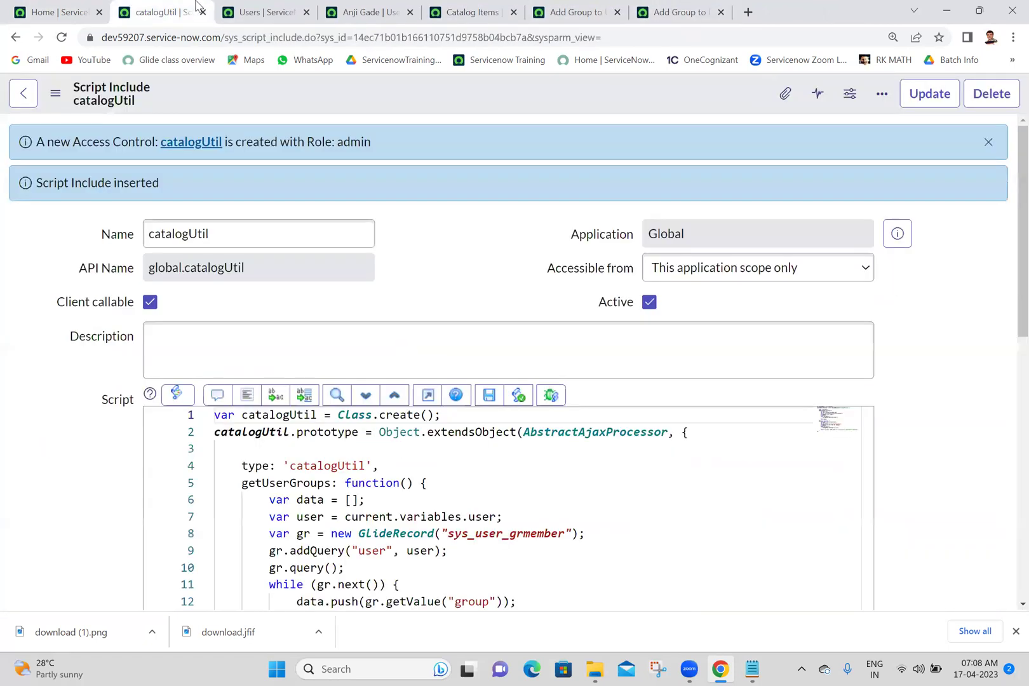
scroll(1009, 321, down, 2)
scroll(1009, 321, down, 1)
click(700, 447)
key(ctrl+a)
key(ctrl+c)
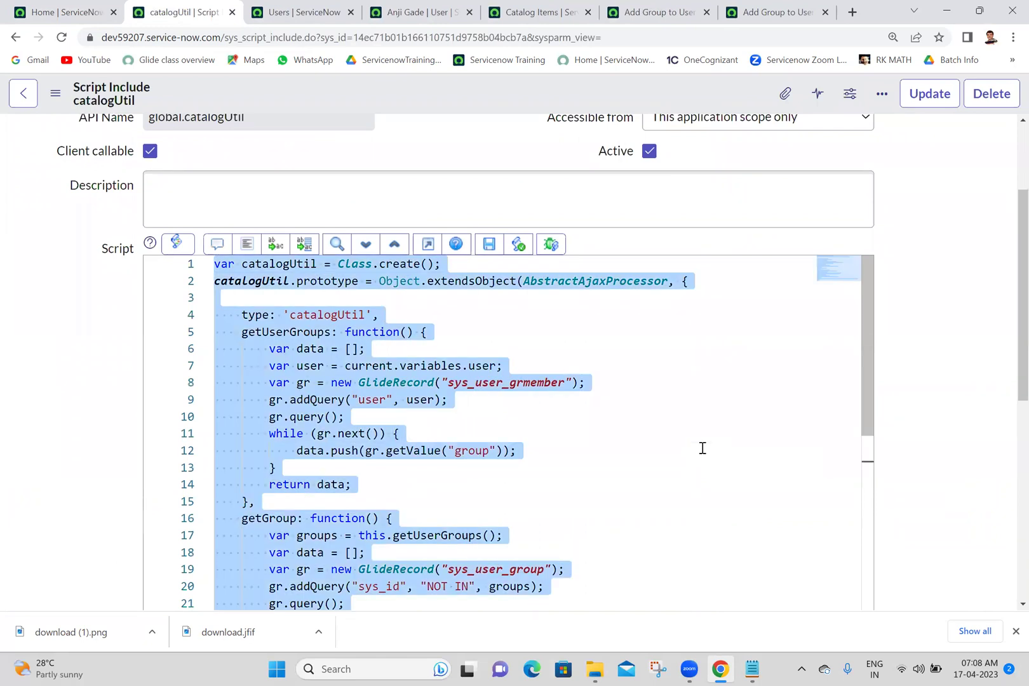
click(751, 669)
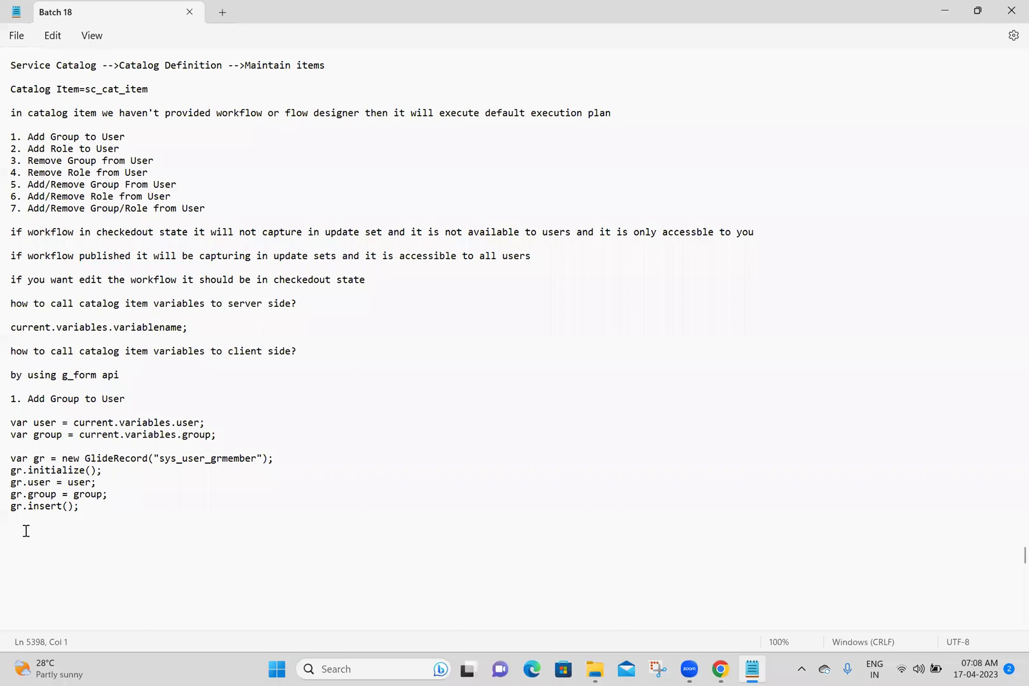
key(ctrl+v)
key(ctrl+s)
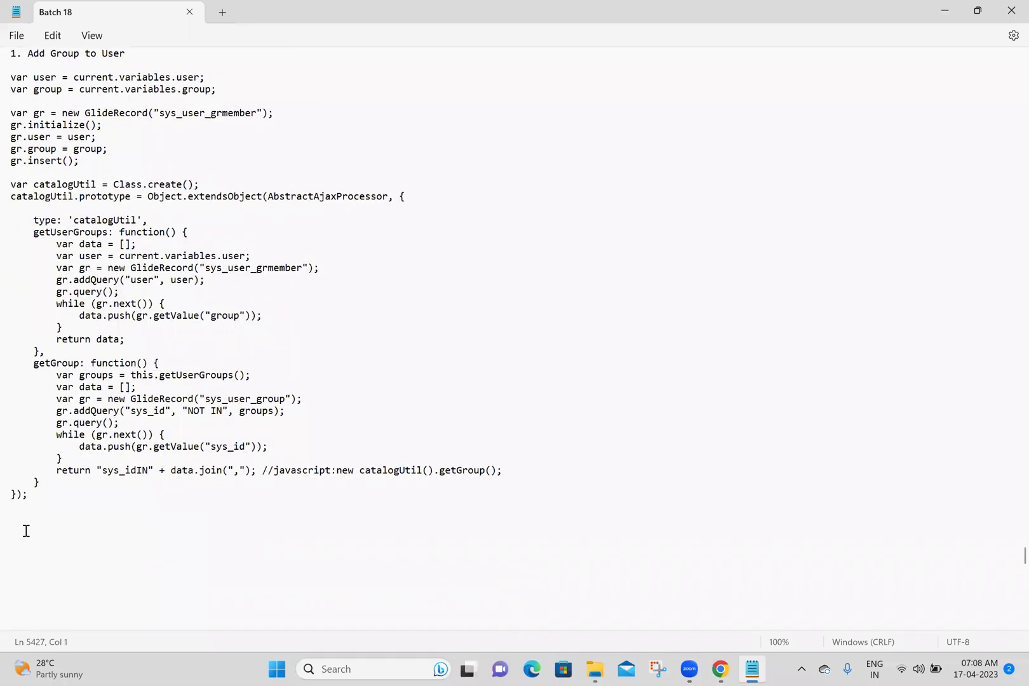
Copy the qualifier javascript:new catalogUtil().getGroup(); from the code comment onto its own line below the script and save the notes.
drag(273, 470, 535, 475)
key(ctrl+c)
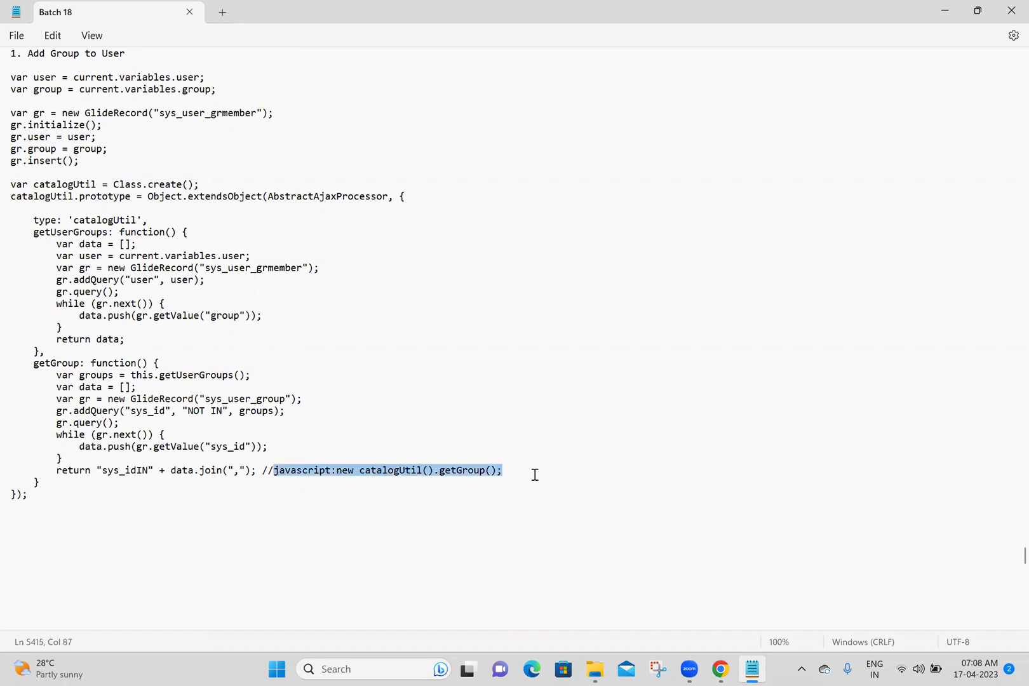
click(30, 518)
key(ctrl+v)
click(11, 538)
key(ctrl+s)
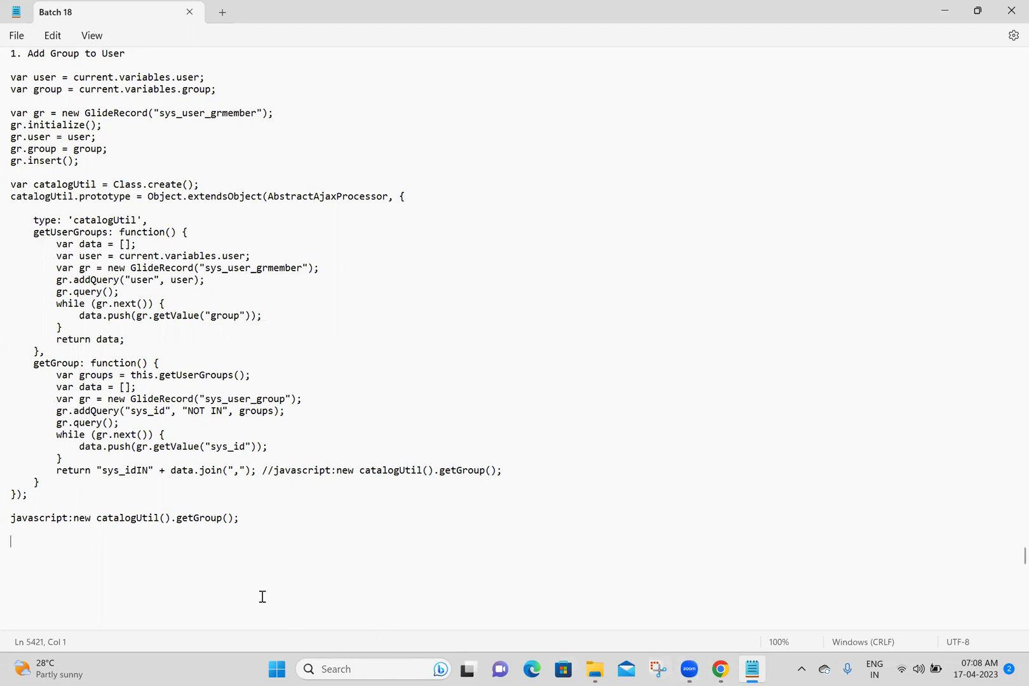
click(391, 526)
click(724, 669)
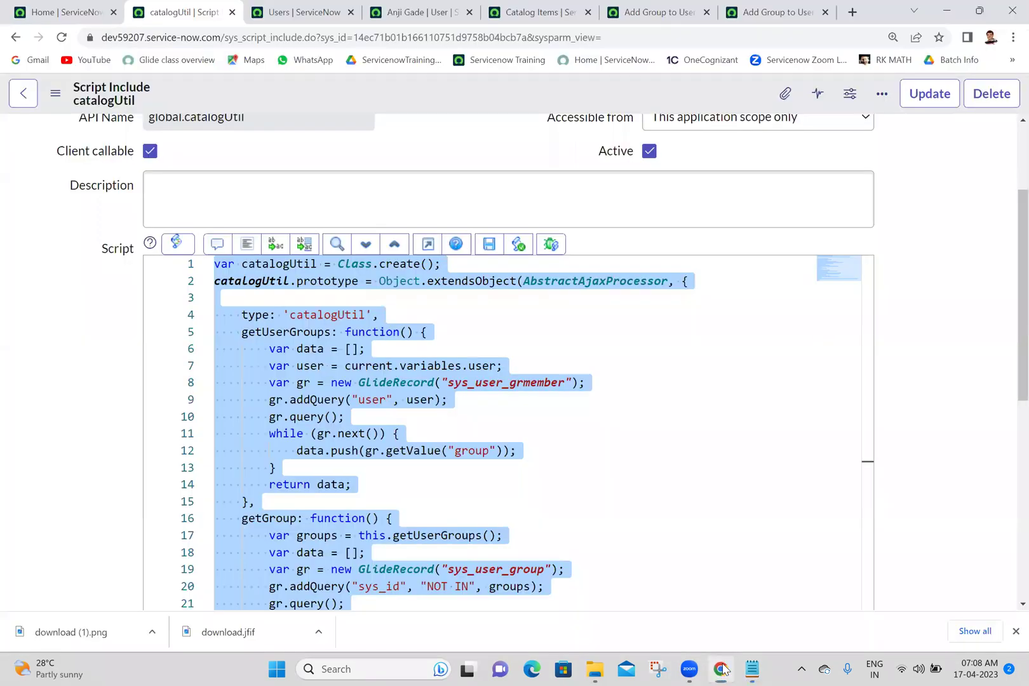
click(724, 669)
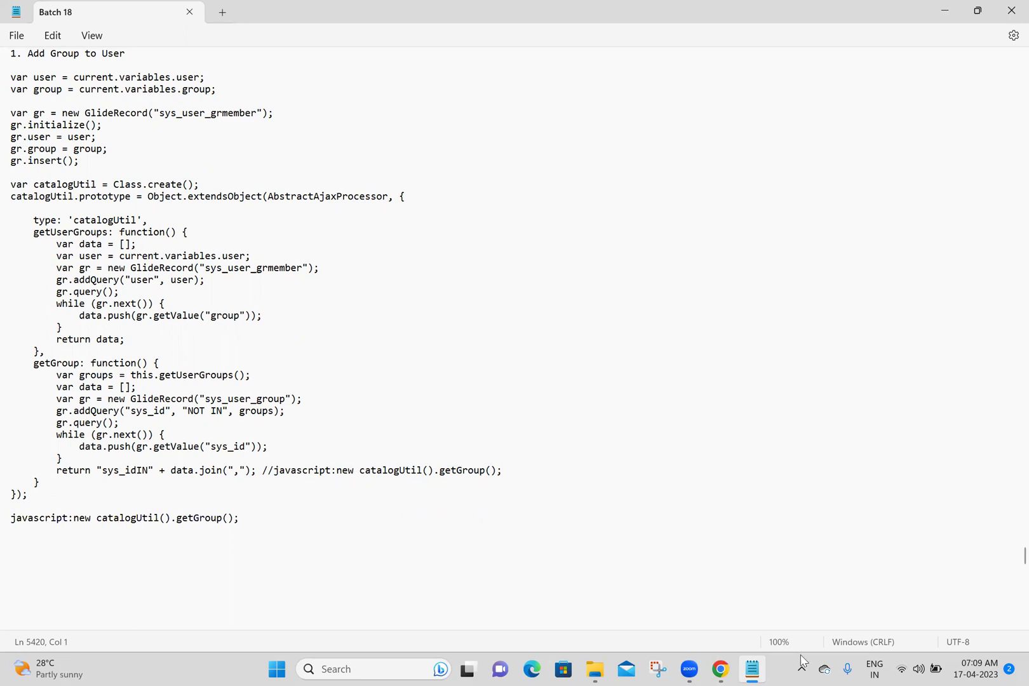
click(52, 376)
drag(81, 375, 280, 372)
click(280, 371)
click(148, 545)
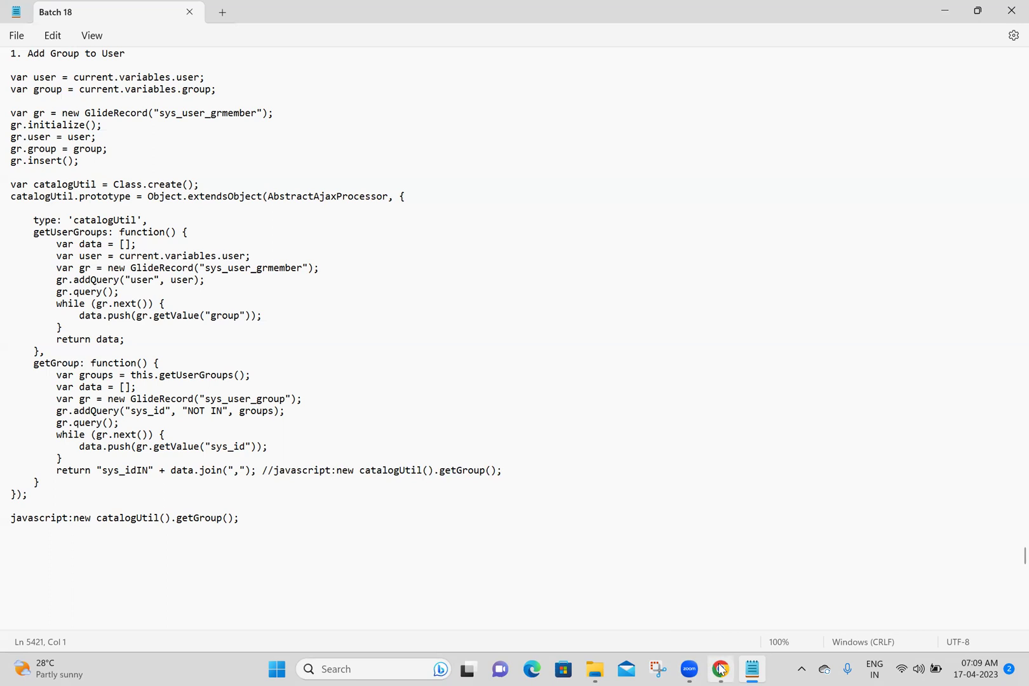
Switch to Chrome and open the workflow attached to the Add Group to User catalog item.
key(alt+Tab)
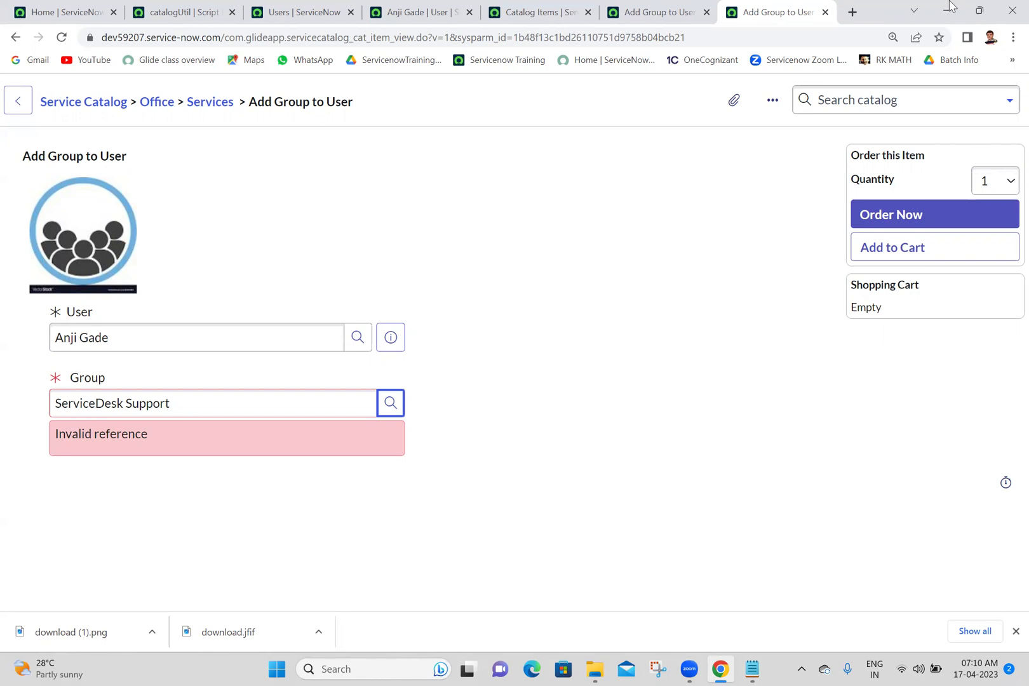
click(692, 8)
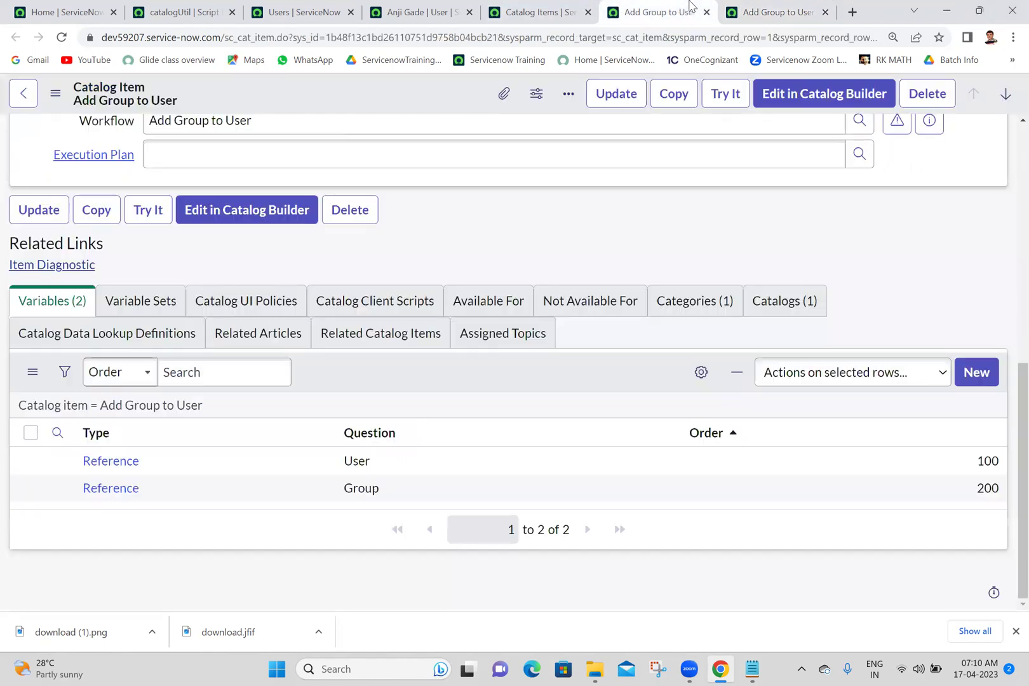
click(897, 122)
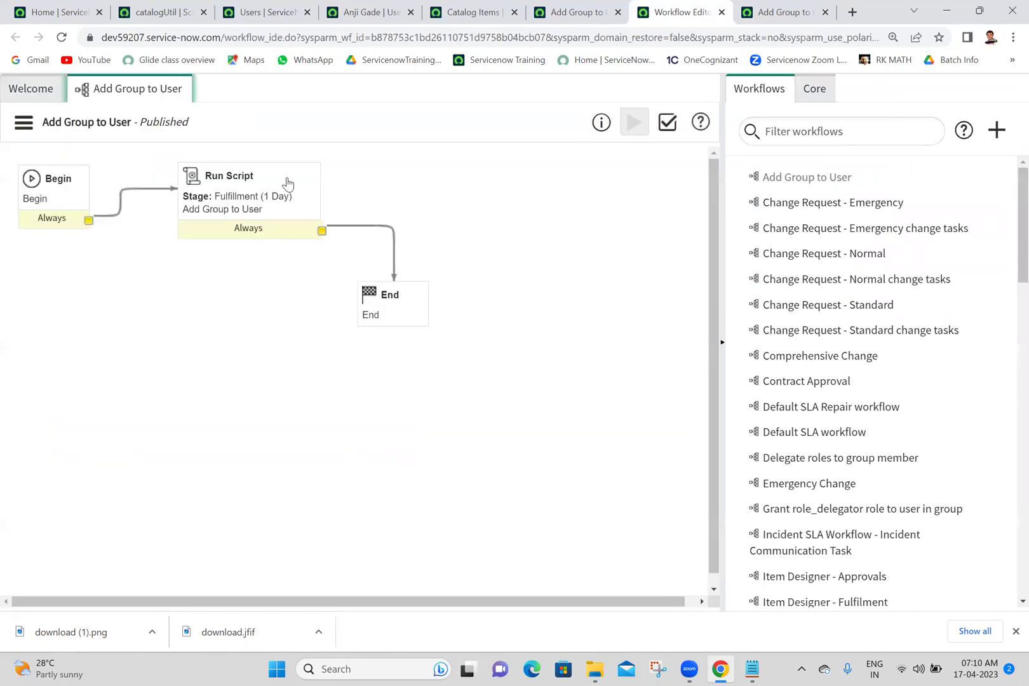
Examine the script in the workflow's Run Script activity and close its properties.
double_click(262, 191)
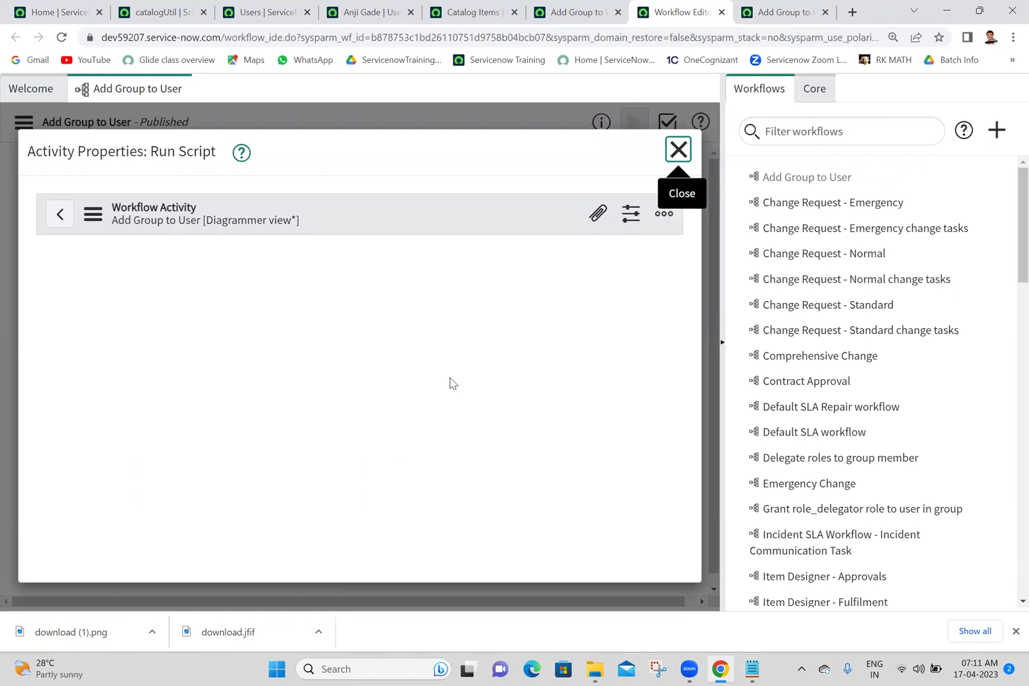
scroll(450, 383, down, 1)
scroll(677, 505, down, 3)
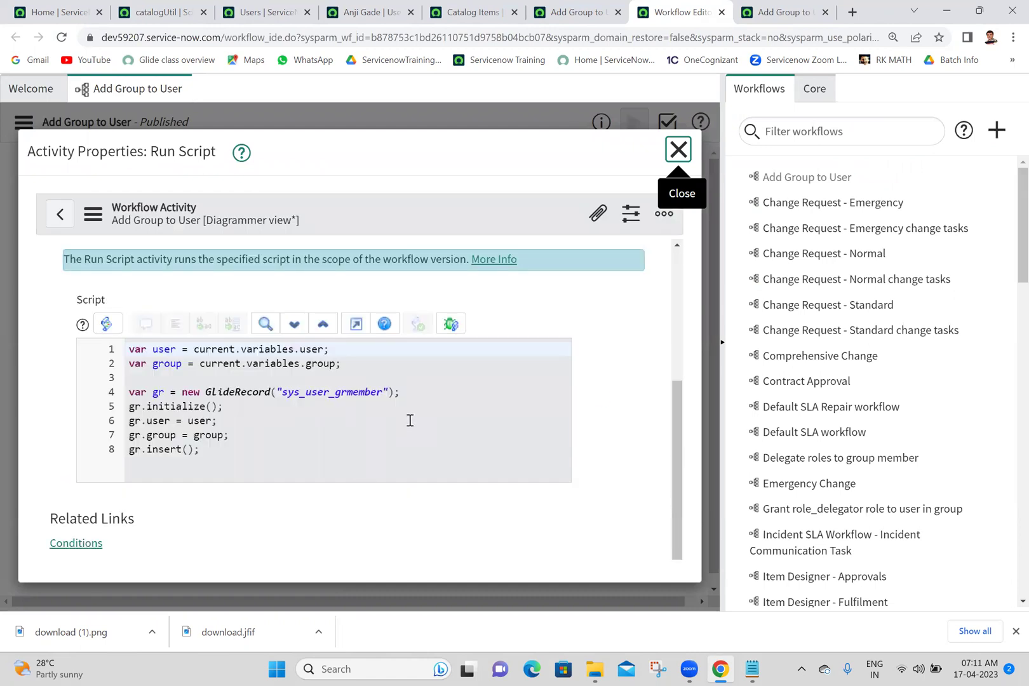
click(410, 421)
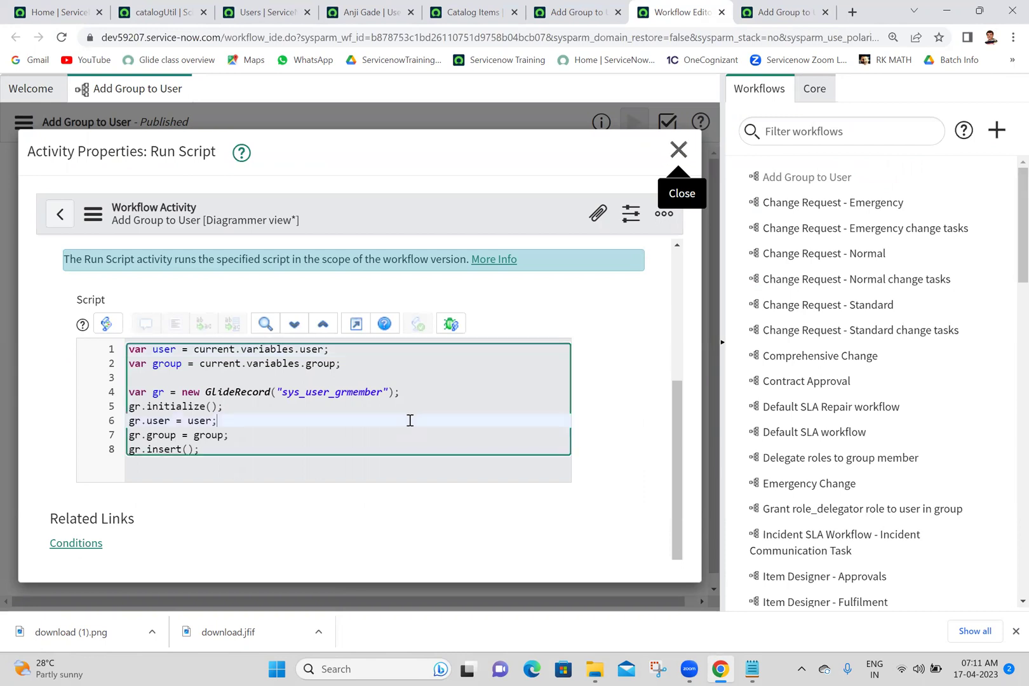
click(679, 150)
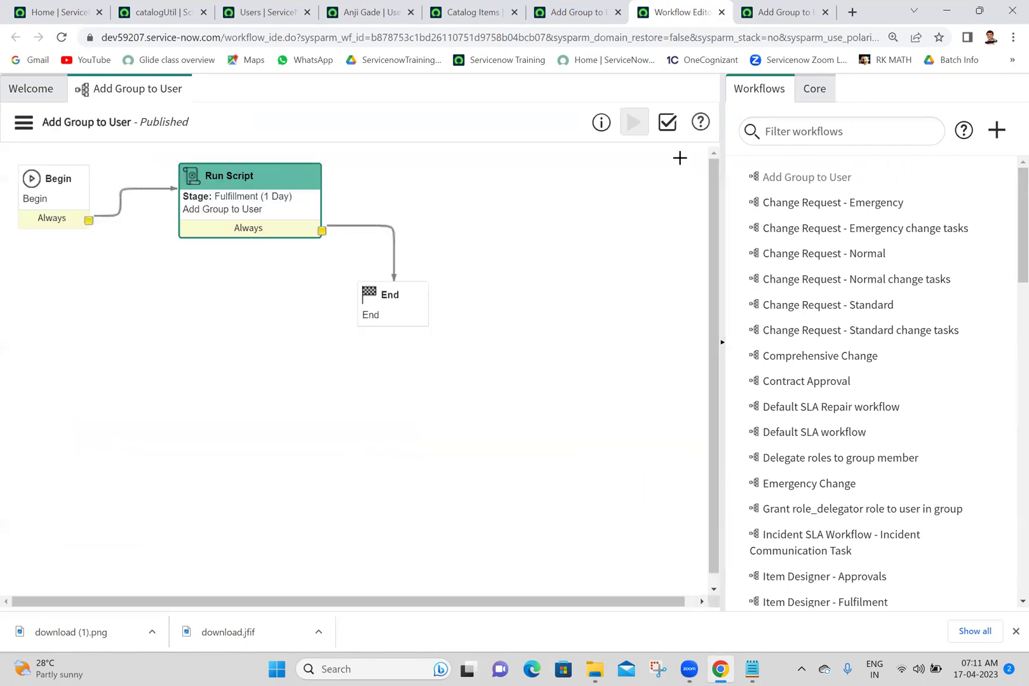
Check out the Add Group to User workflow and place an Approval - User activity below Run Script.
click(23, 123)
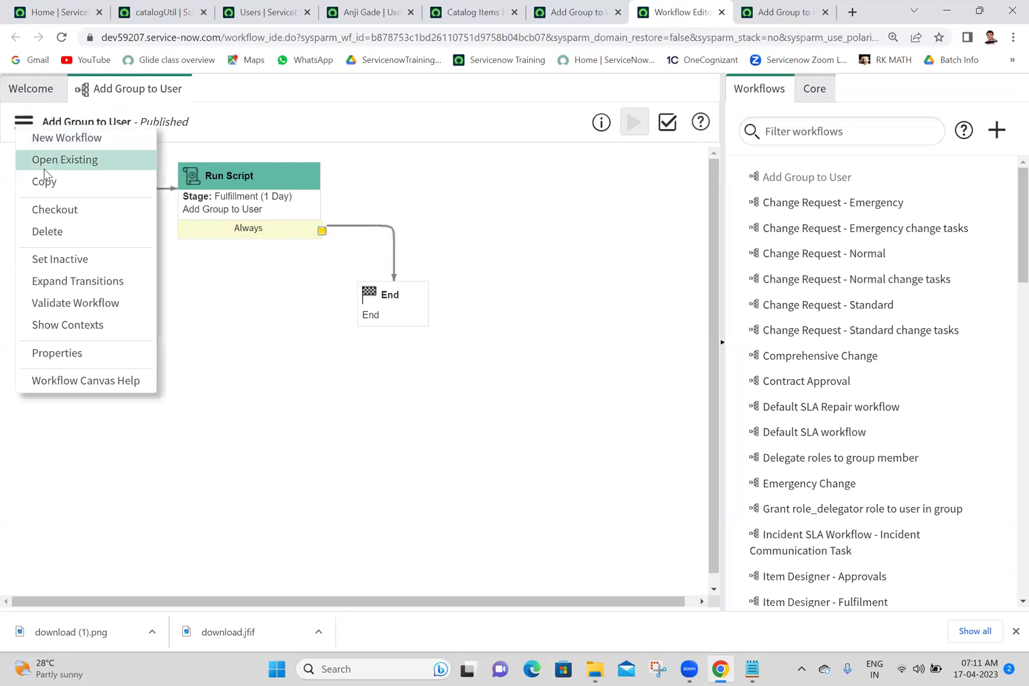
click(53, 208)
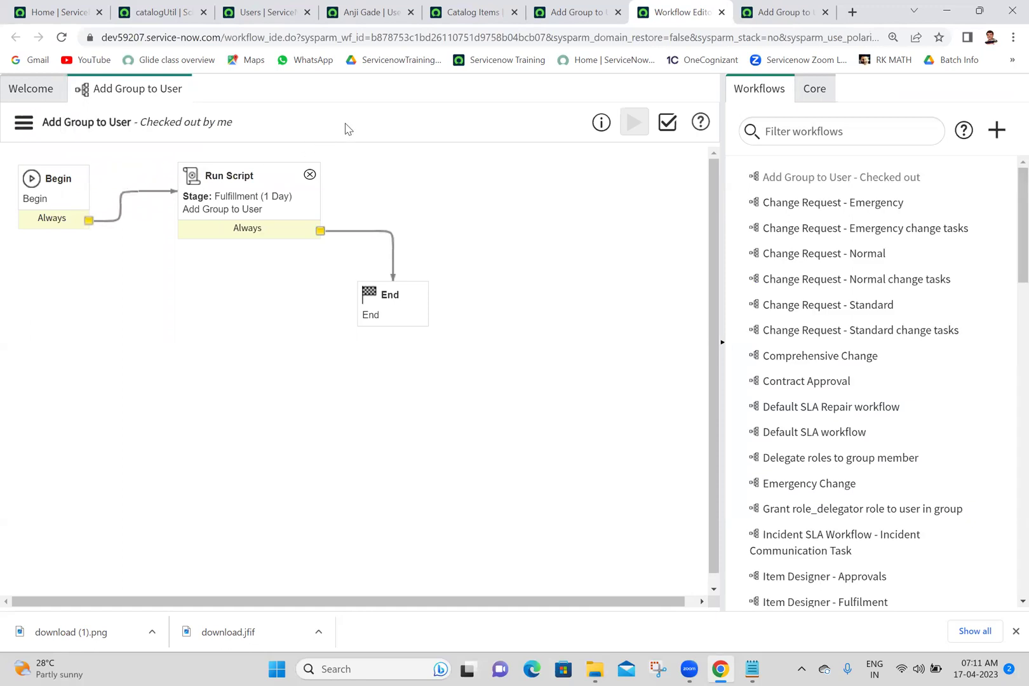
click(818, 90)
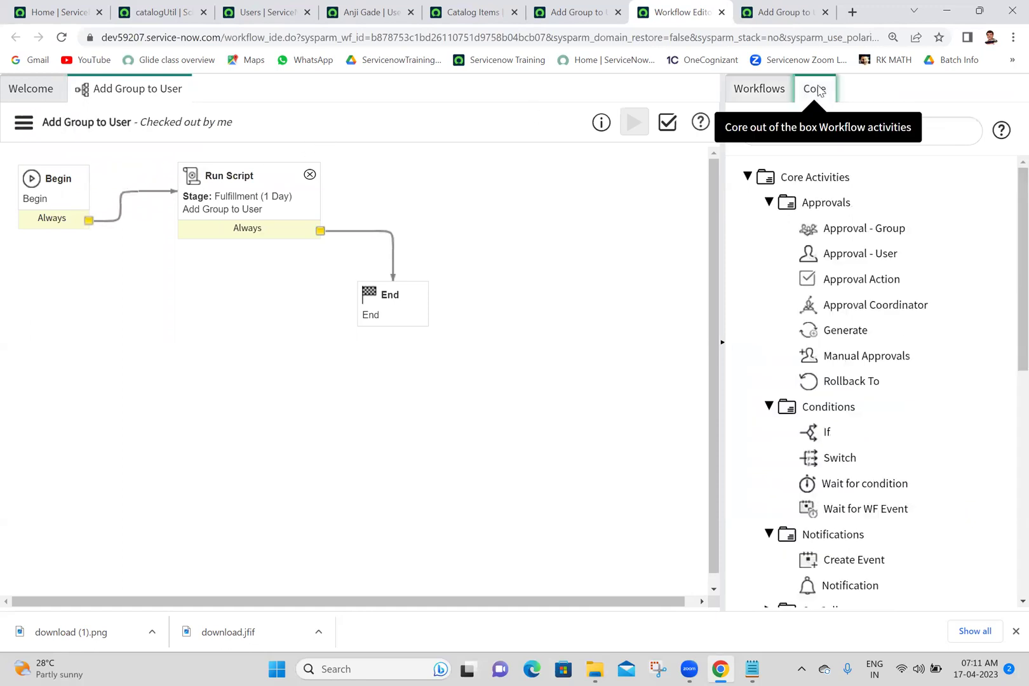
drag(842, 254, 258, 390)
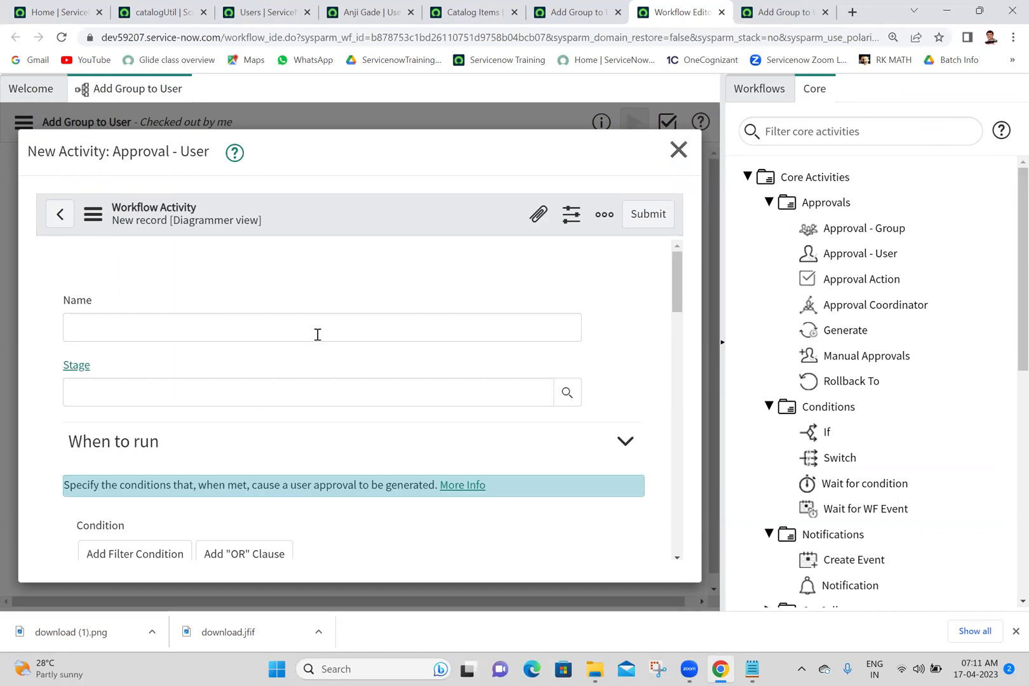
Name the new user approval activity Manager Approval and set its stage to Waiting for Approval.
click(318, 334)
text(Mana)
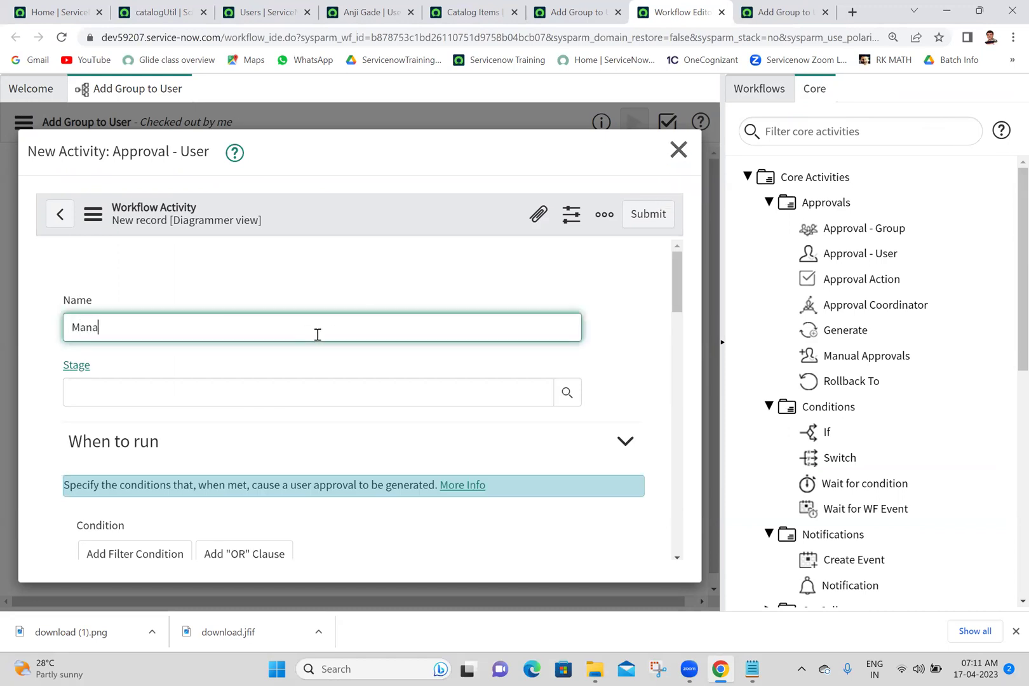
text(ger Approval)
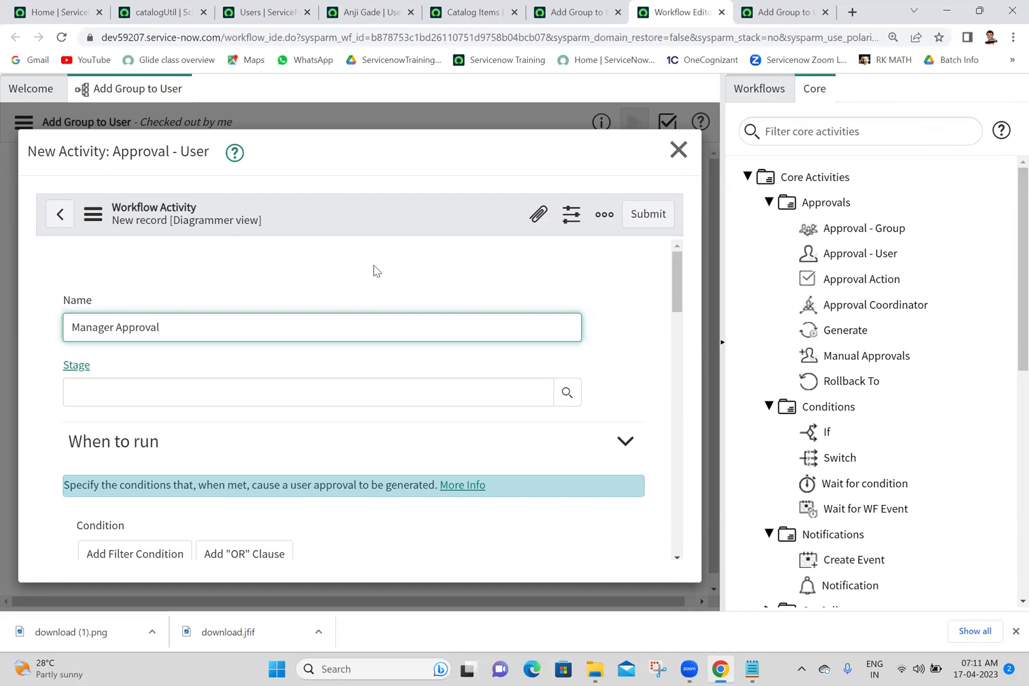
click(256, 401)
text(wait)
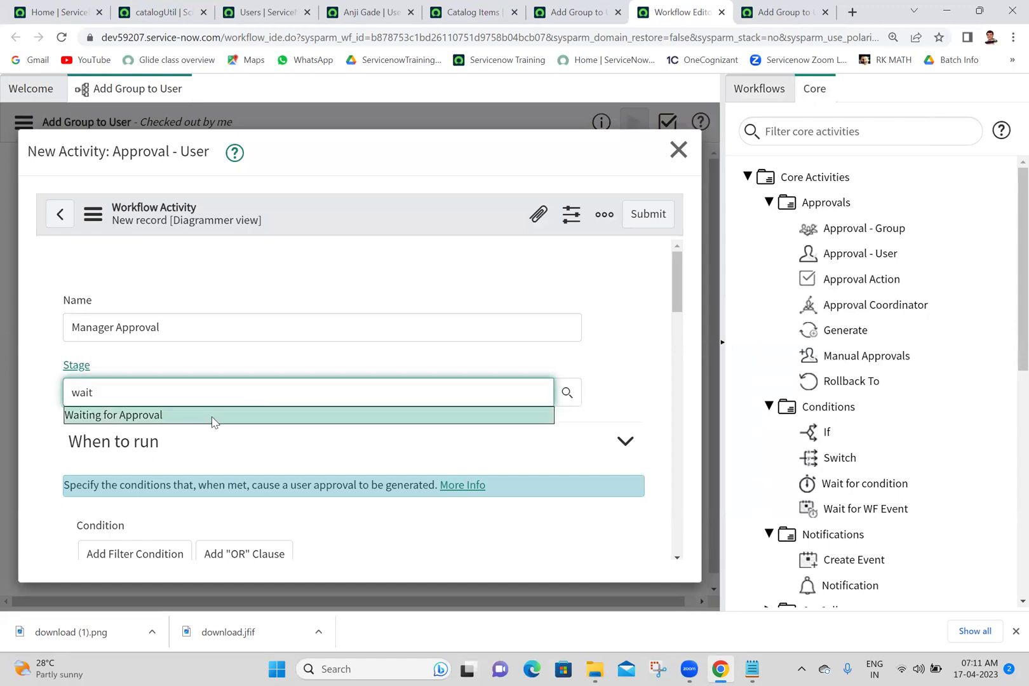
click(214, 422)
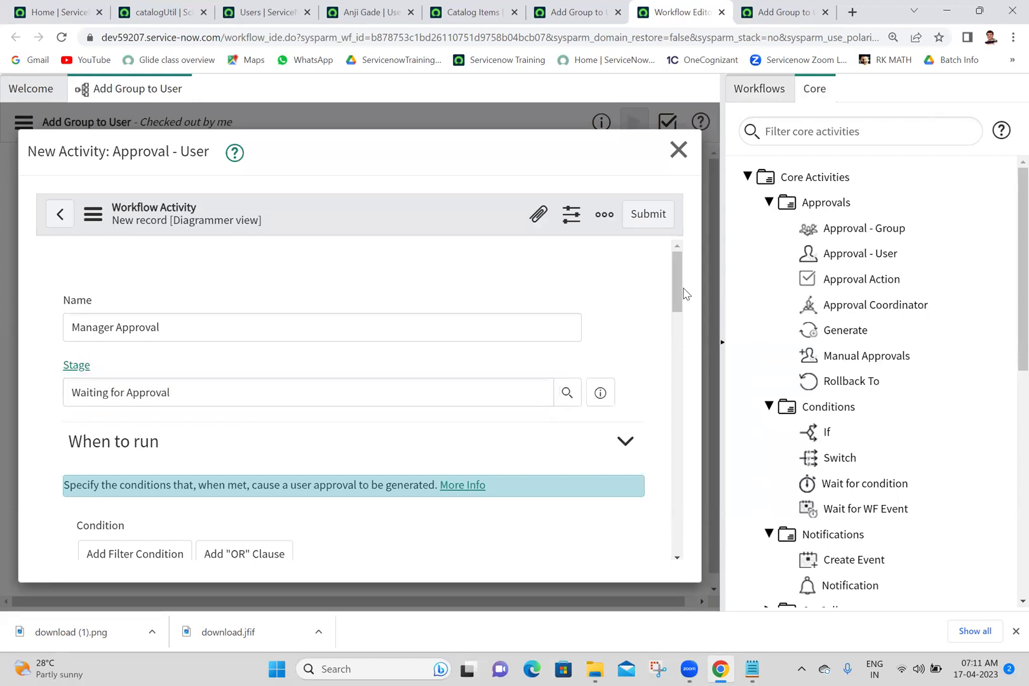
Set the activity's approving user to the Requested for user's manager, ${requested_for.manager}, and submit the activity.
drag(683, 292, 672, 376)
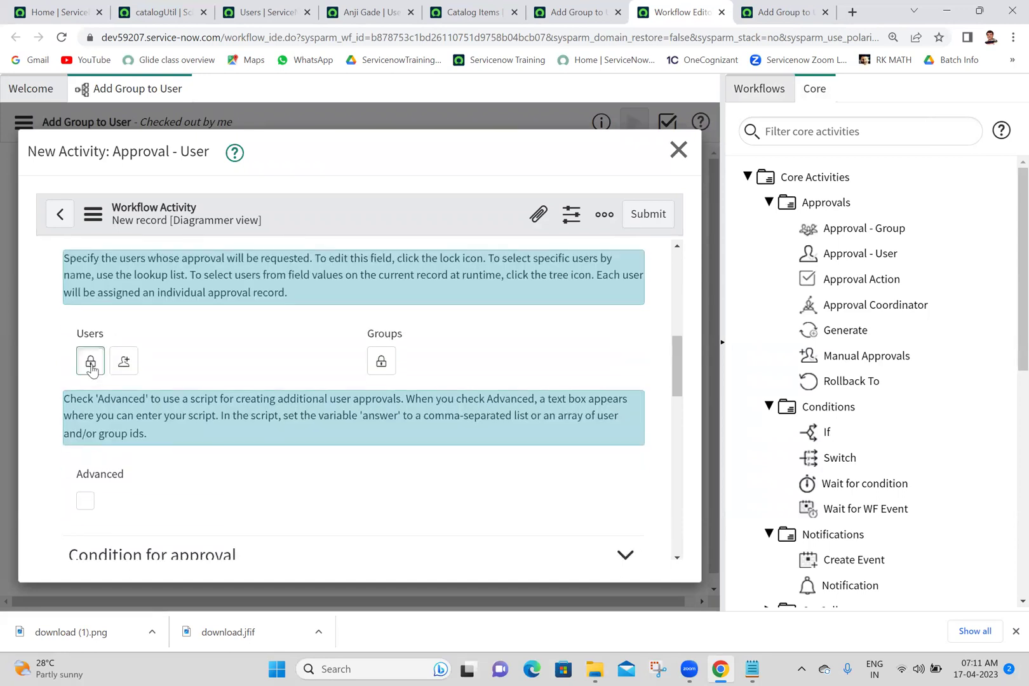
click(91, 364)
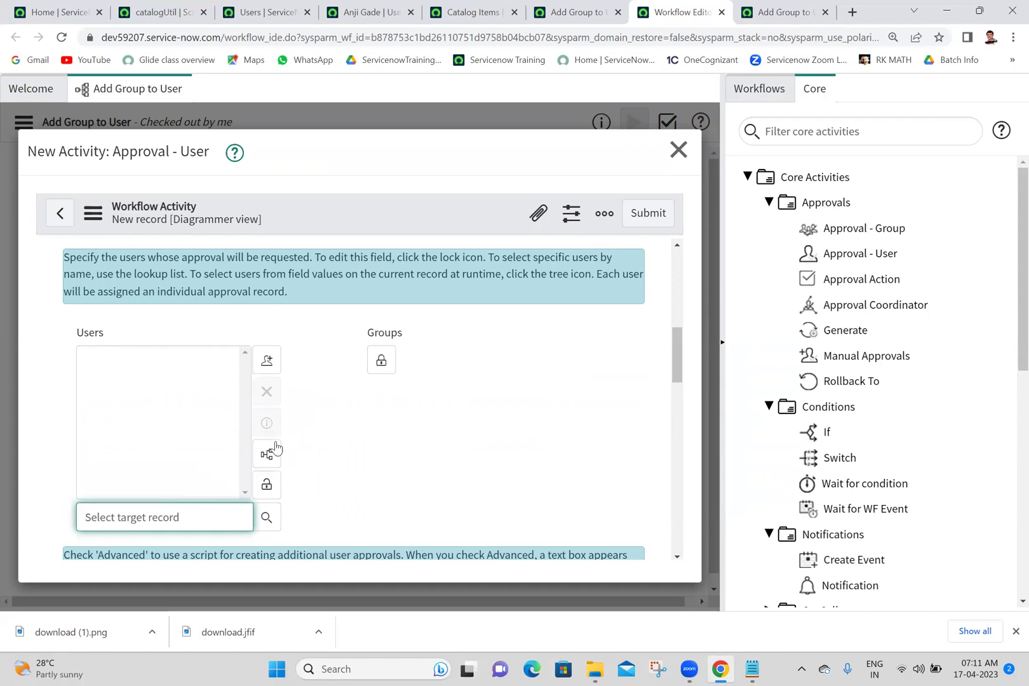
click(268, 457)
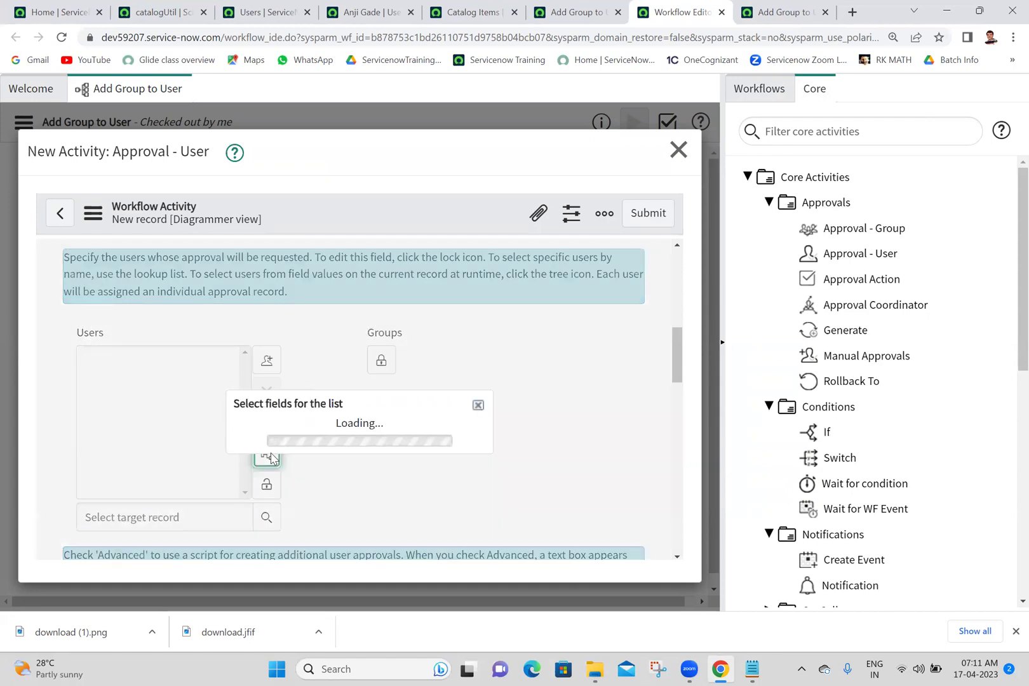
drag(486, 333, 487, 447)
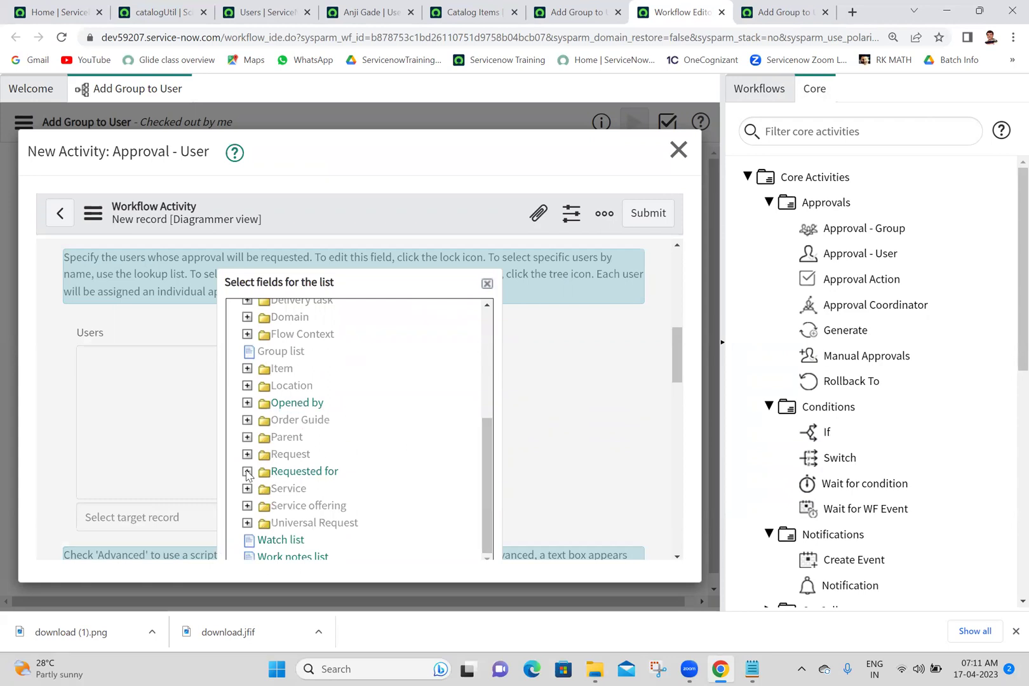
click(248, 472)
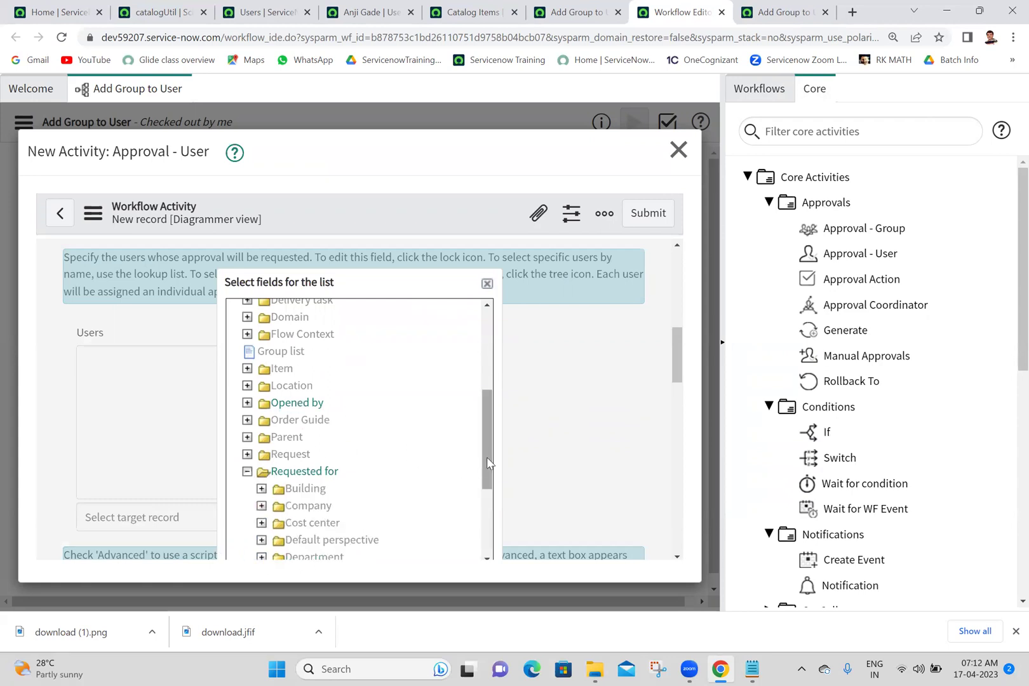
drag(487, 462, 480, 545)
click(309, 454)
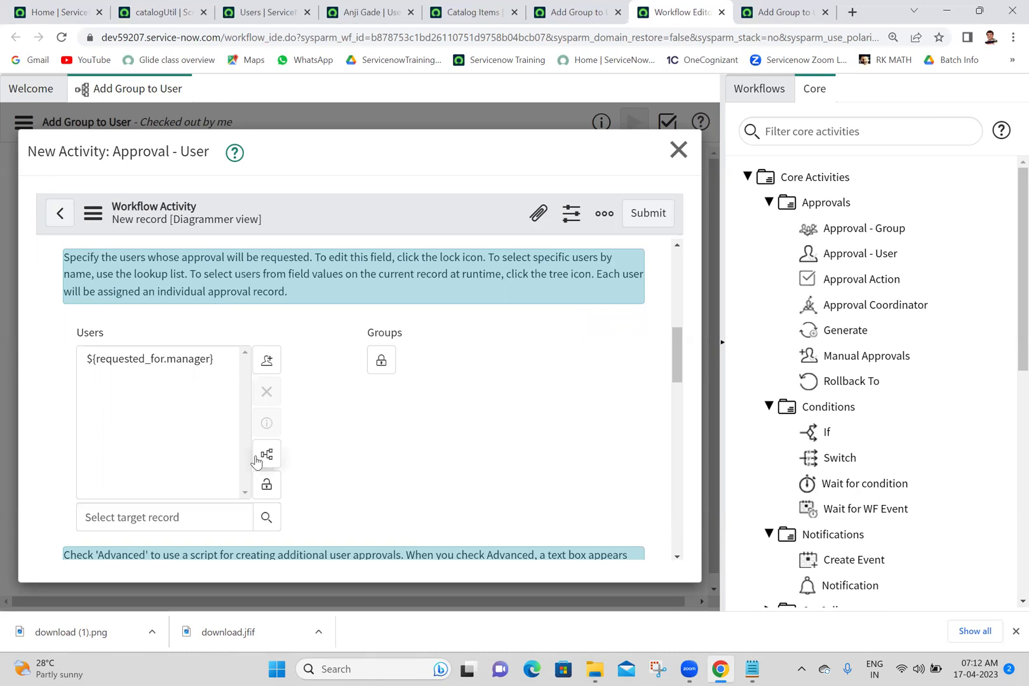
click(267, 488)
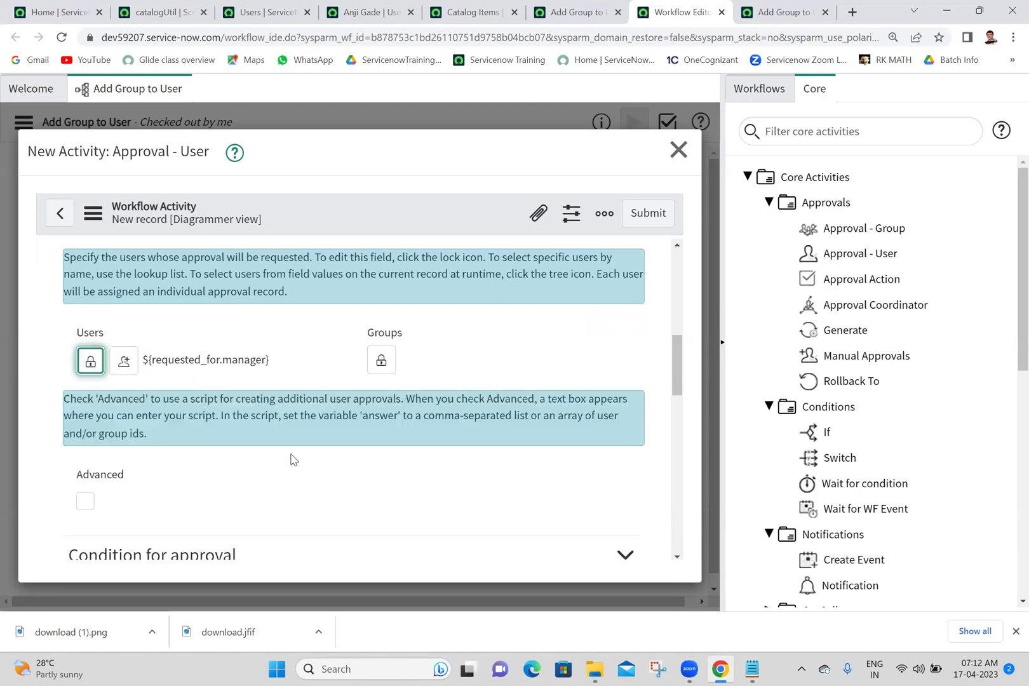
click(644, 213)
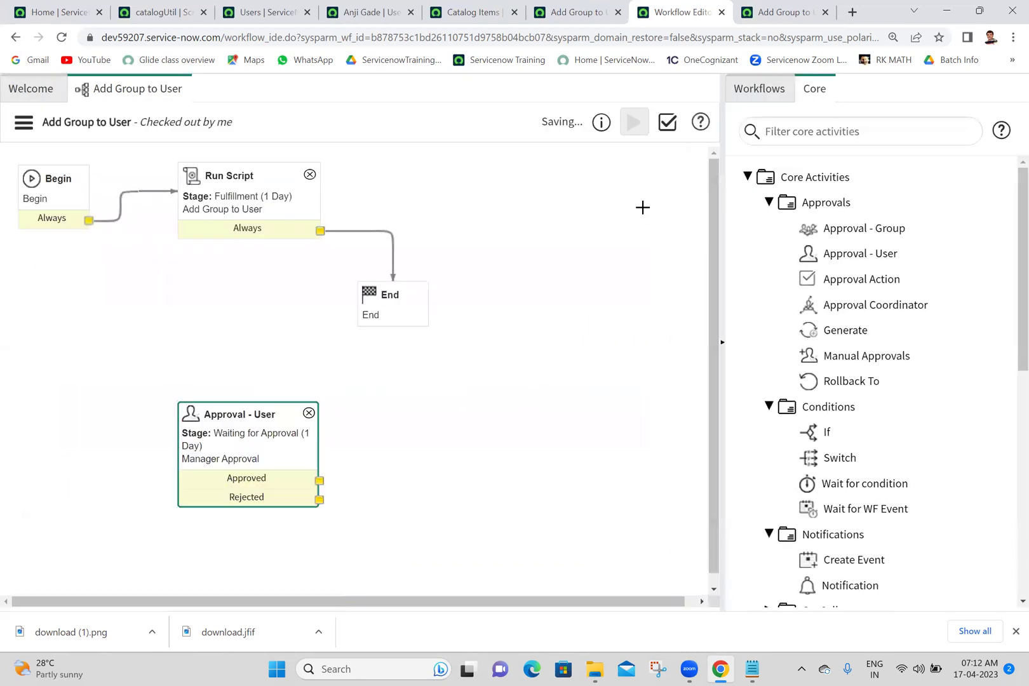
Replace the Begin to Run Script connection by routing Begin to Approval - User and its Approved output to Run Script.
mouse_move(880, 230)
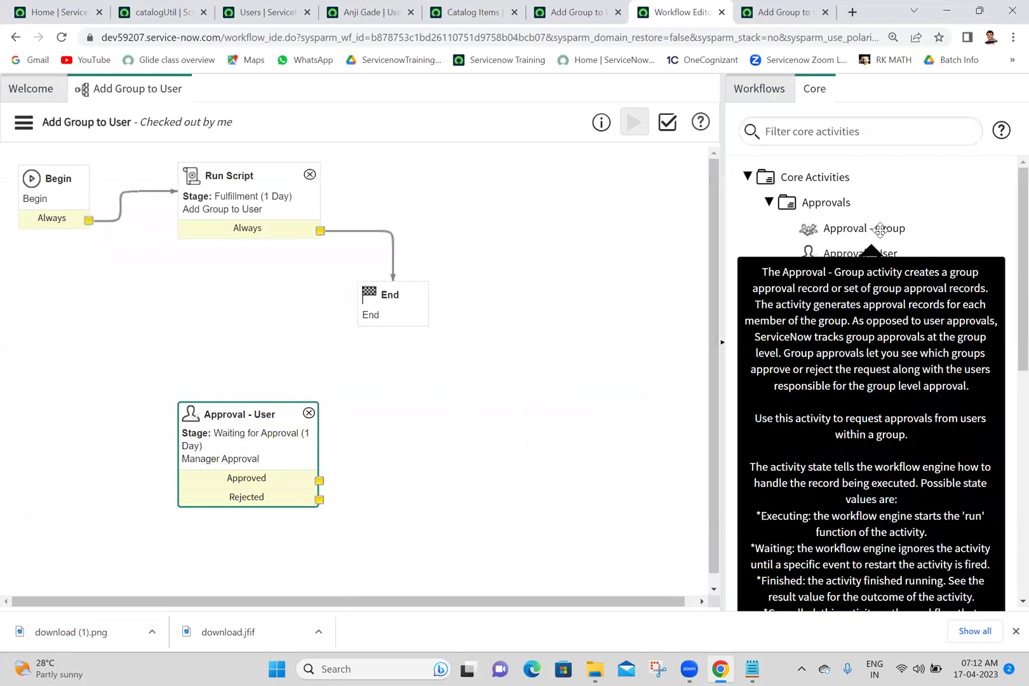
click(151, 193)
key(Delete)
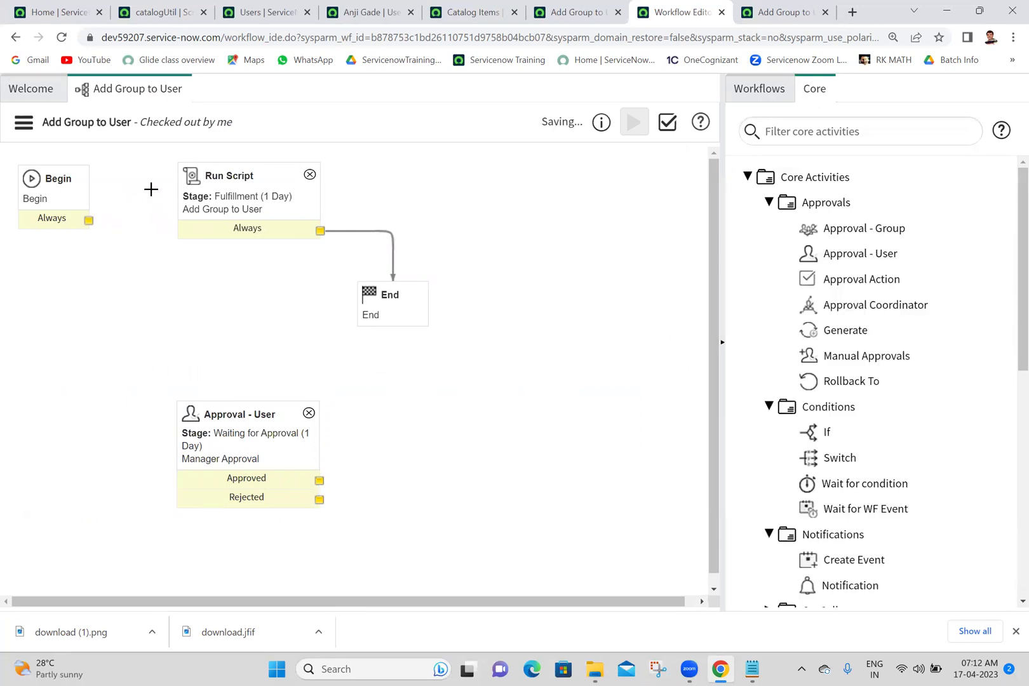
drag(89, 220, 225, 432)
drag(319, 480, 371, 165)
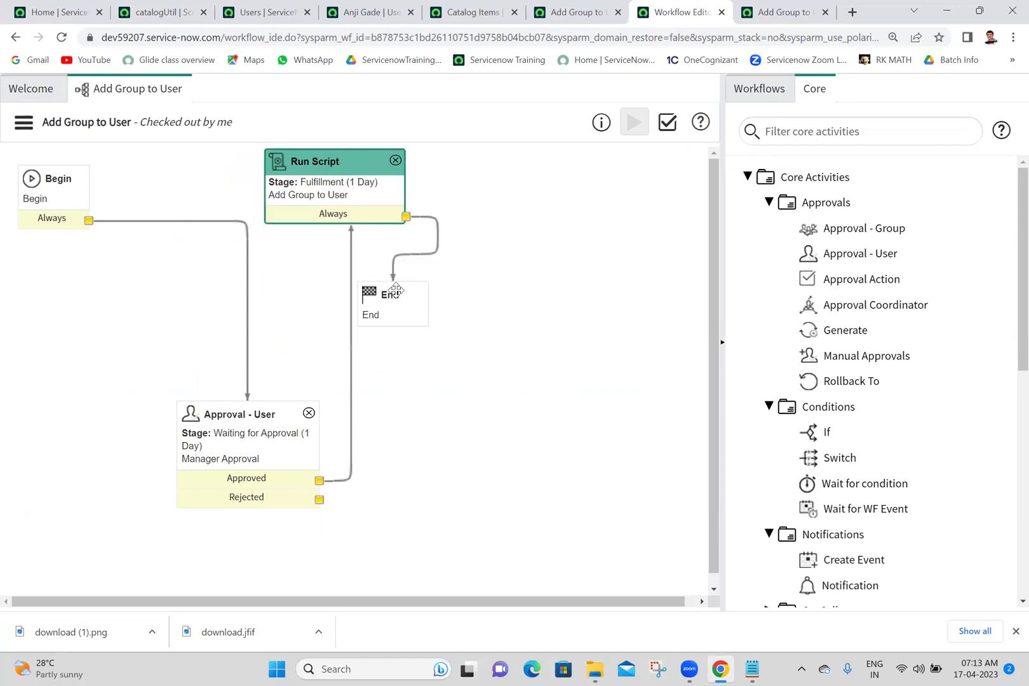
Move the End activity below Run Script, connect the approval's Rejected output to it, and publish the workflow.
drag(398, 294, 587, 259)
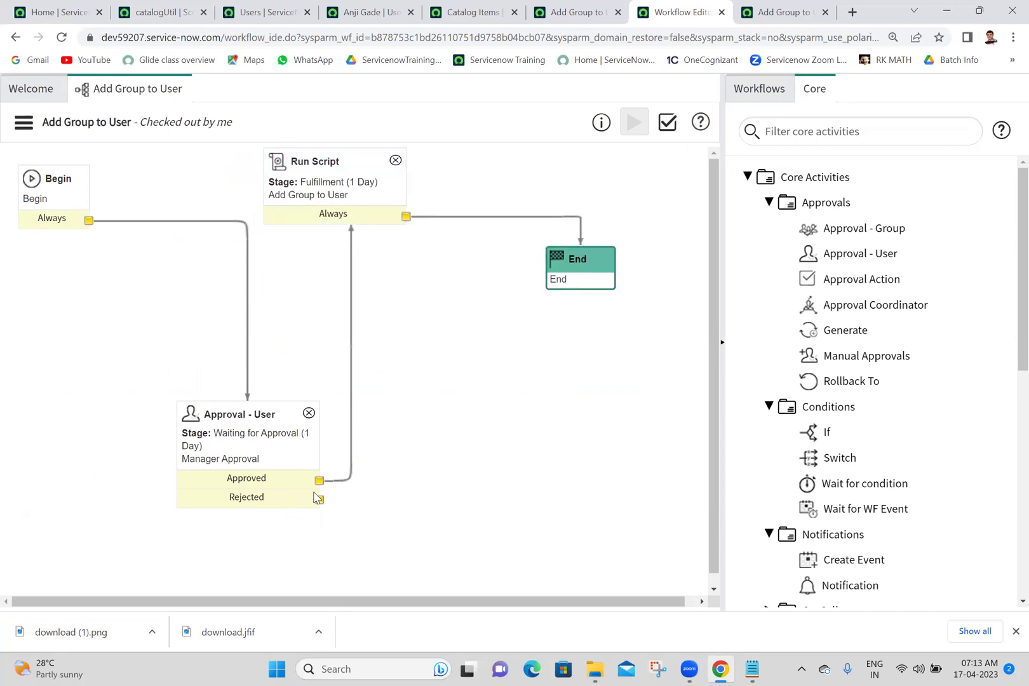
drag(320, 500, 598, 534)
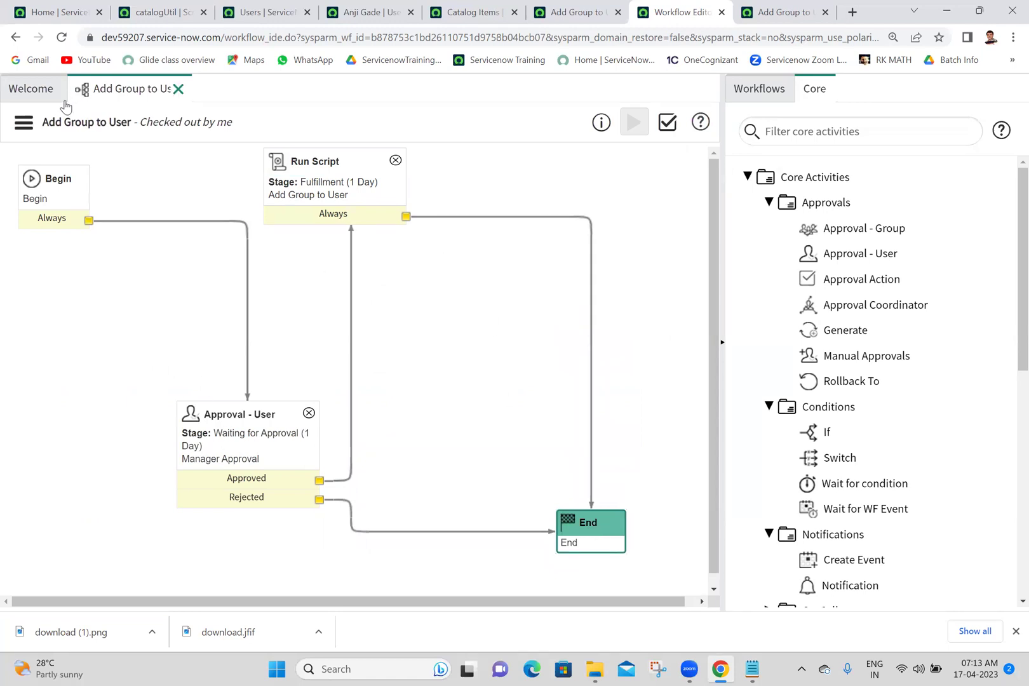
click(22, 126)
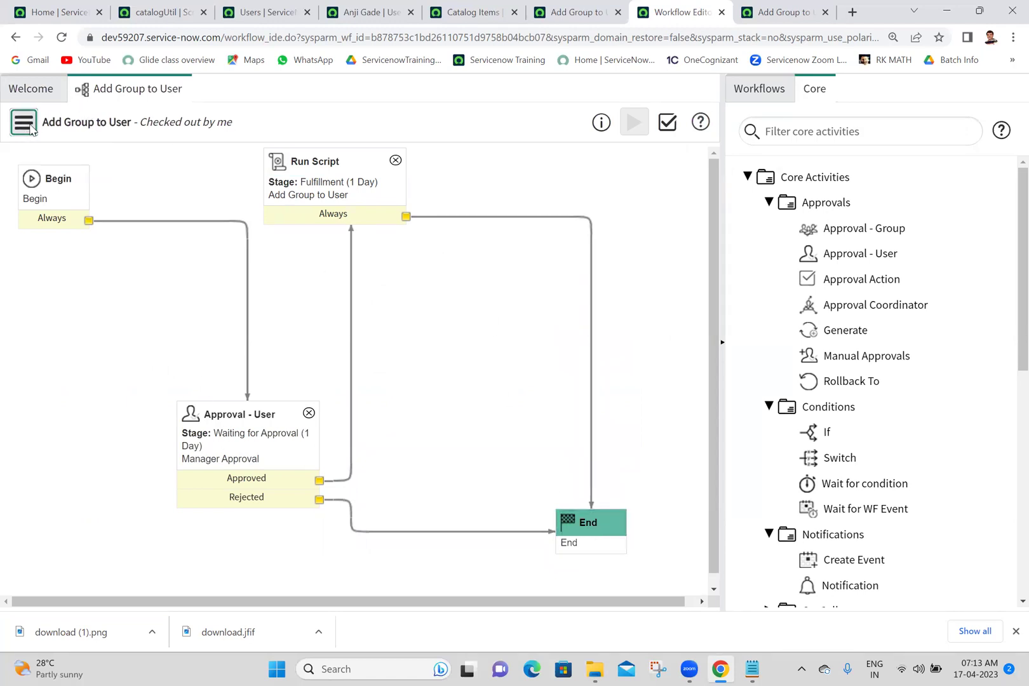
click(58, 211)
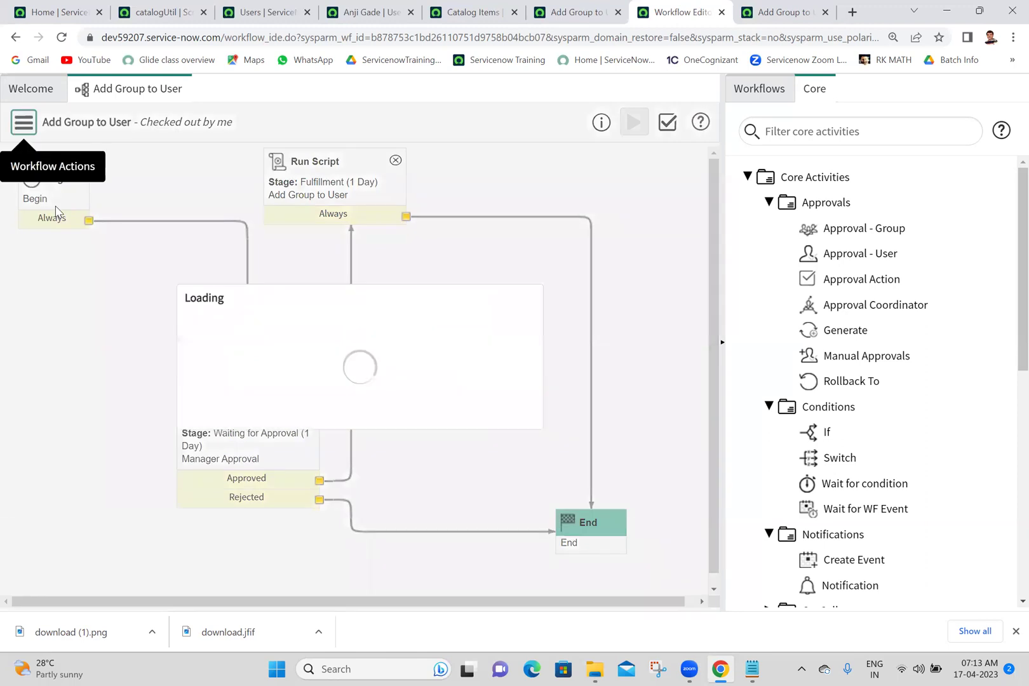
Reload the Add Group to User order form and select the employee's name in the User field.
click(577, 9)
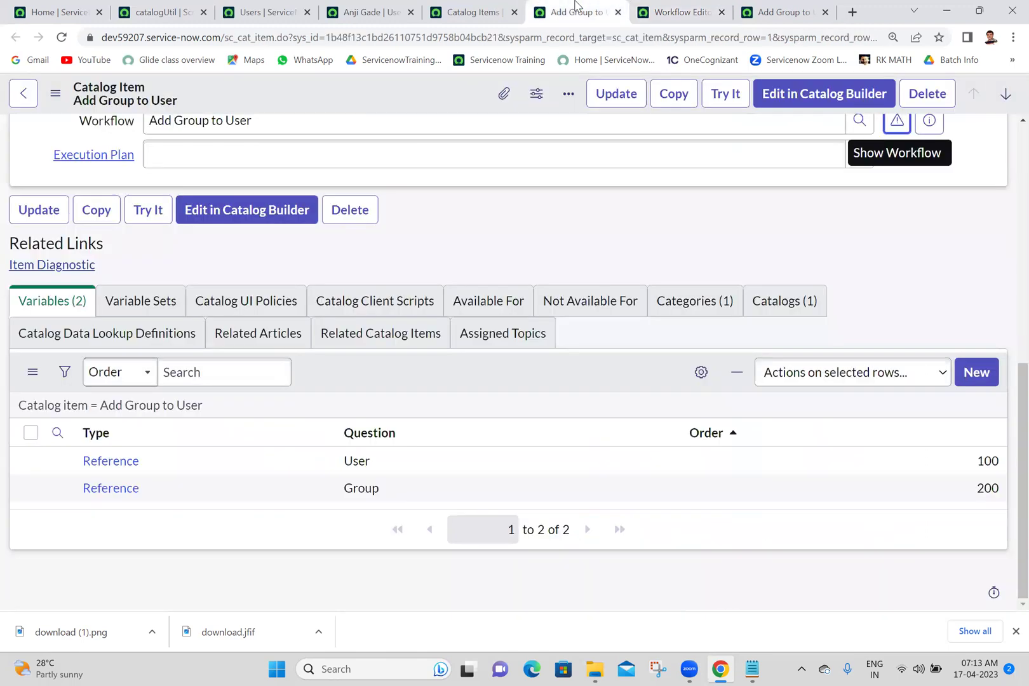
click(785, 9)
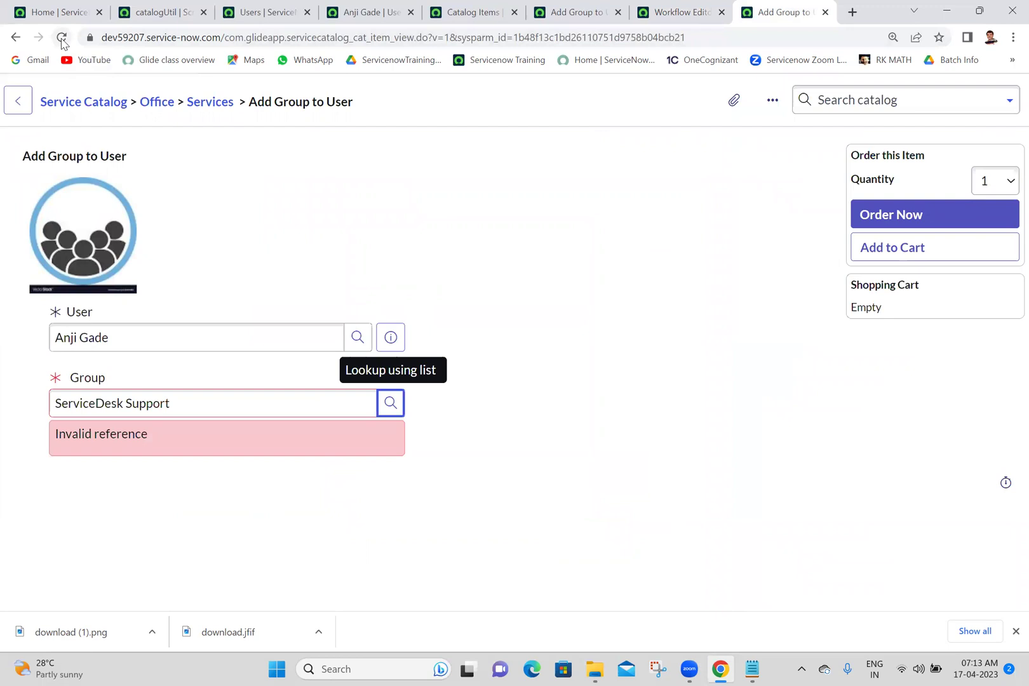
click(62, 36)
click(579, 126)
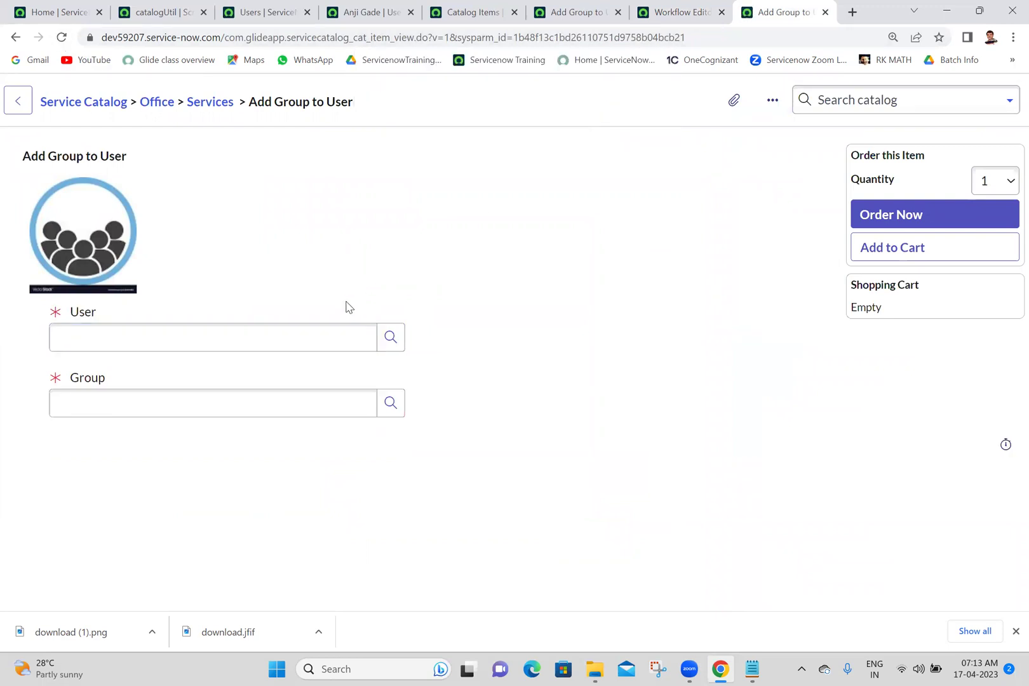
click(250, 330)
text(anji)
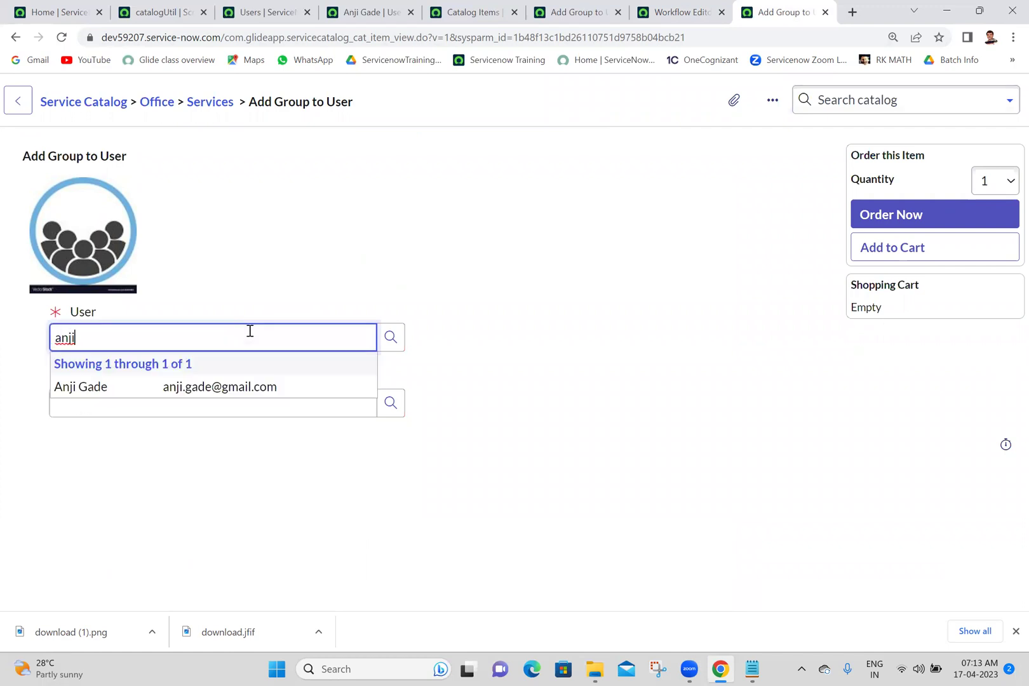
click(127, 387)
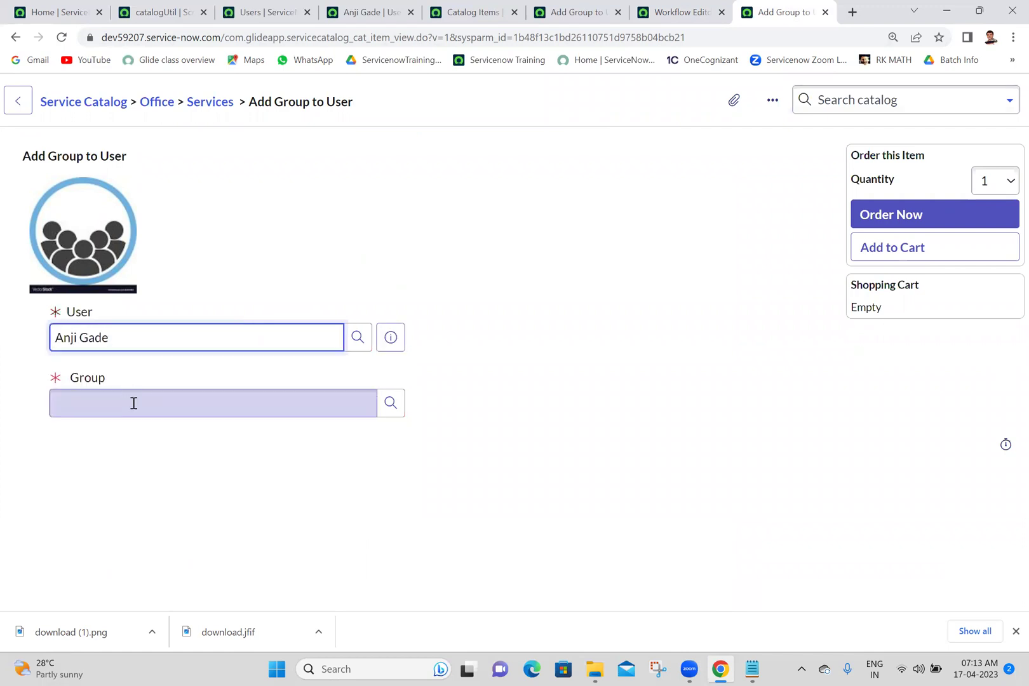
Select Hardware as the group and order the Add Group to User item.
click(133, 403)
text(har)
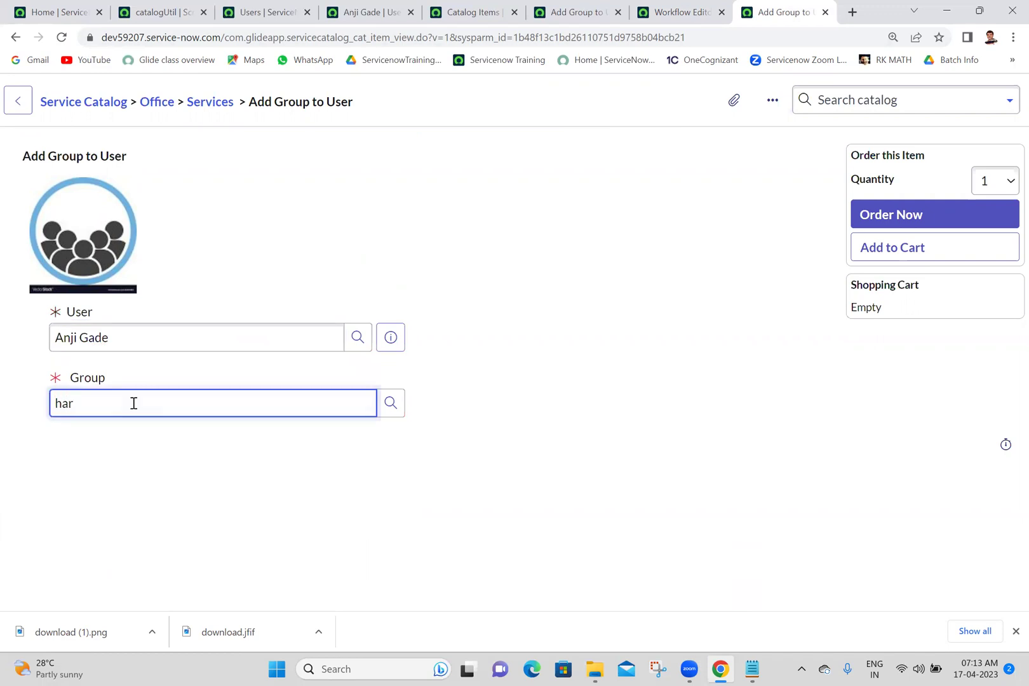
key(ctrl+a)
text(soft)
key(BackSpace)
key(BackSpace)
key(BackSpace)
key(BackSpace)
text(har)
click(105, 432)
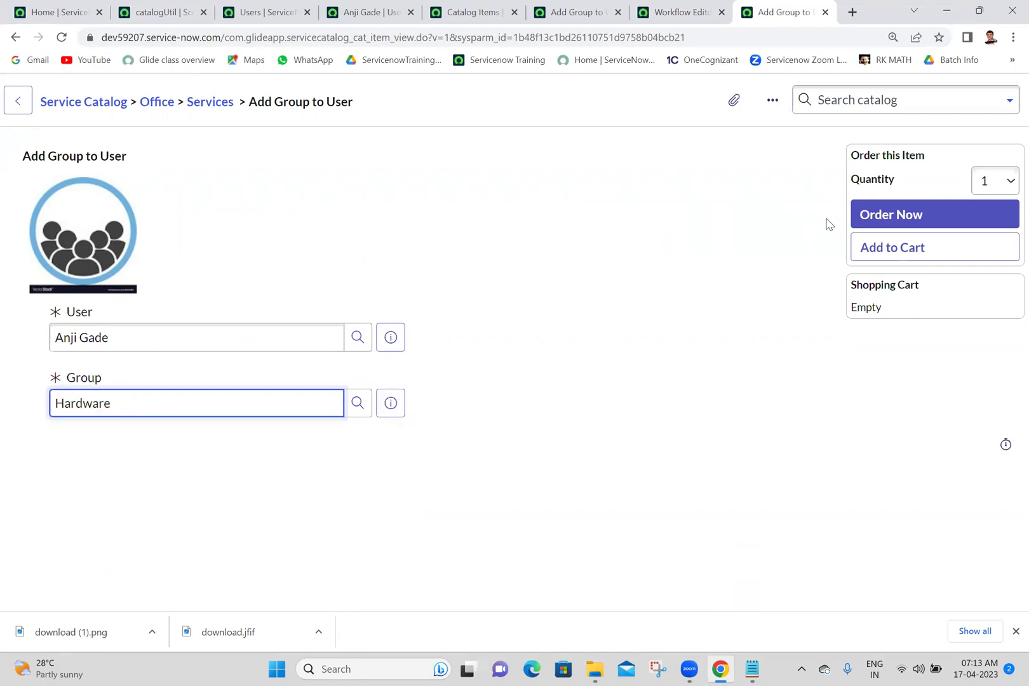
click(871, 227)
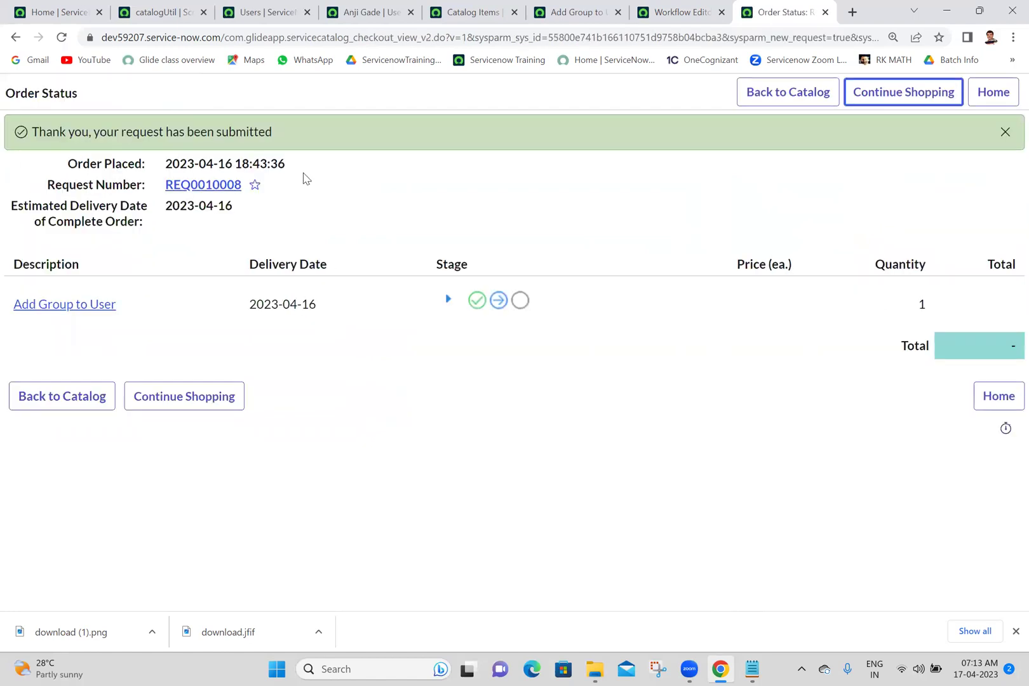
Open the submitted request and its Add Group to User requested item in separate browser tabs.
middle_click(183, 189)
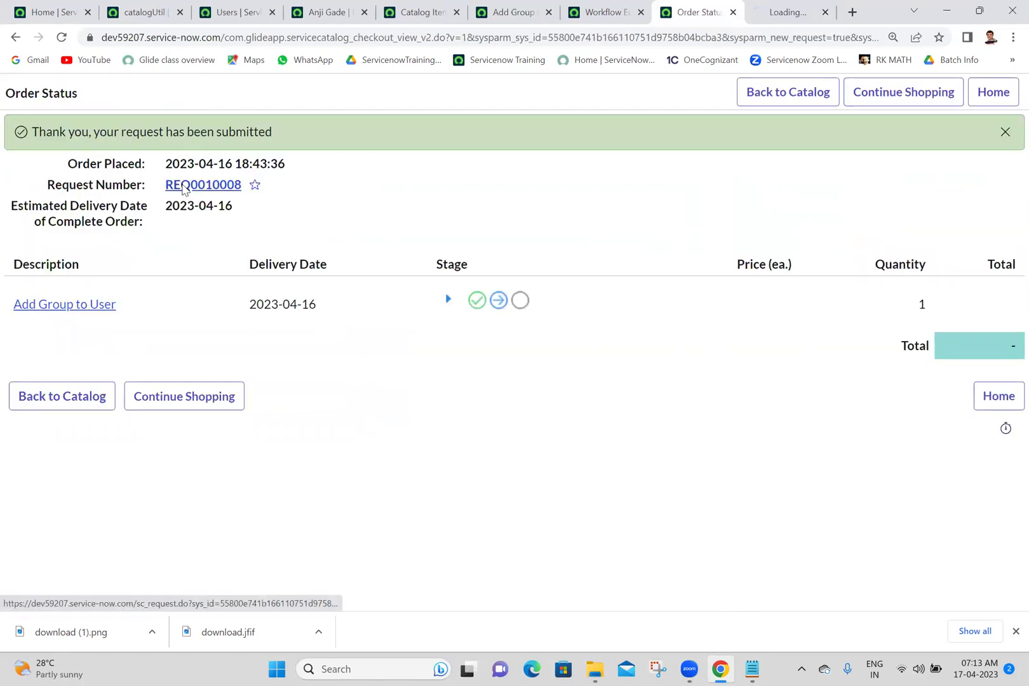
click(772, 5)
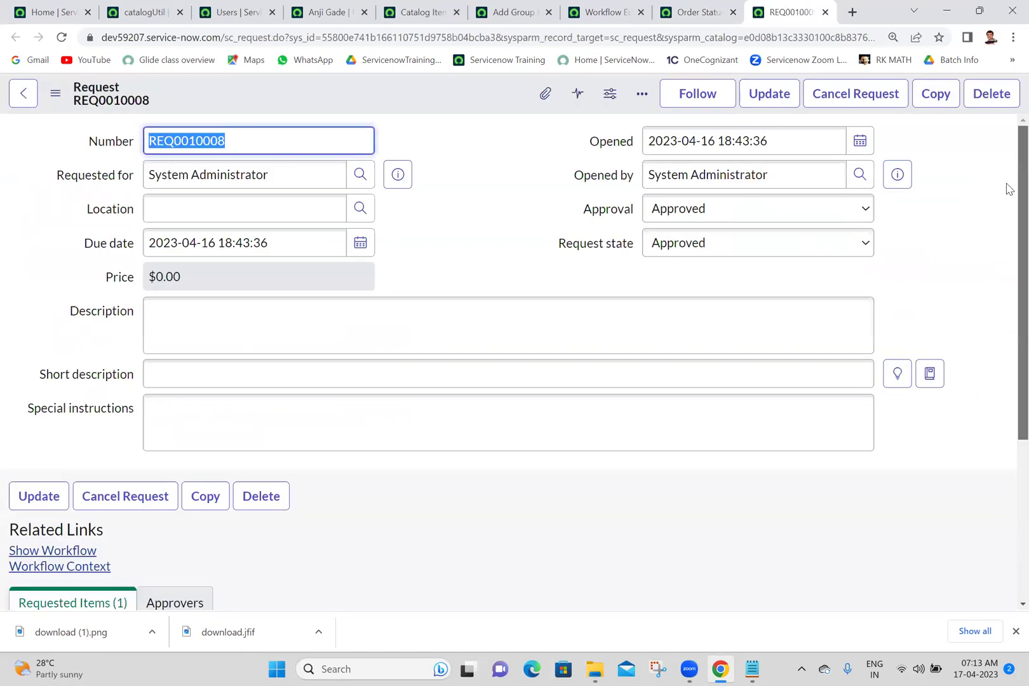
drag(1022, 187, 1019, 516)
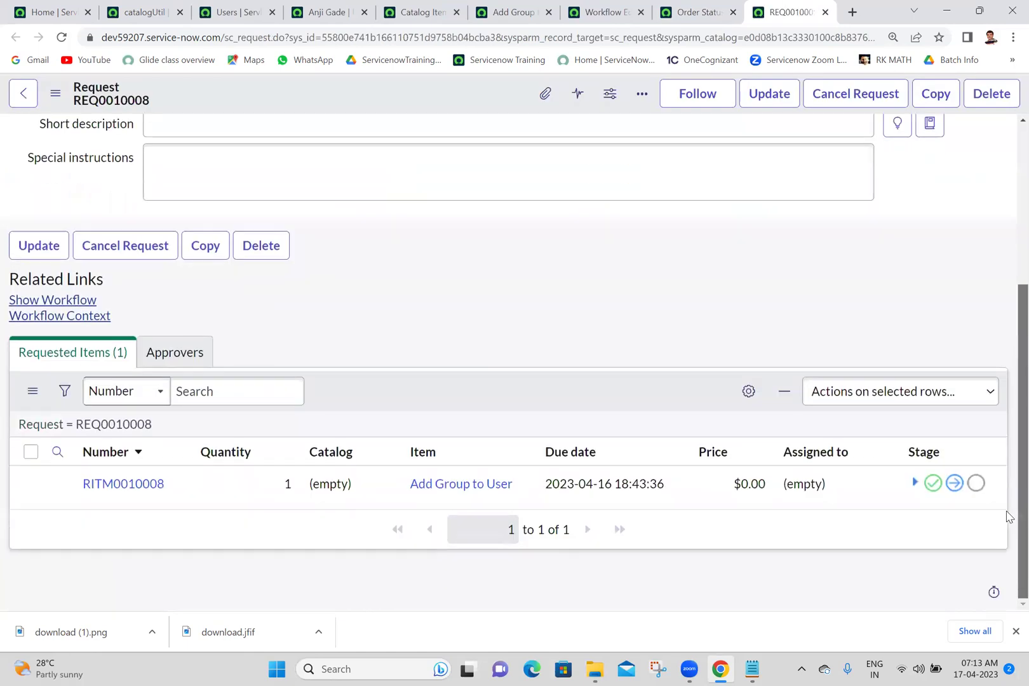
middle_click(149, 485)
click(783, 7)
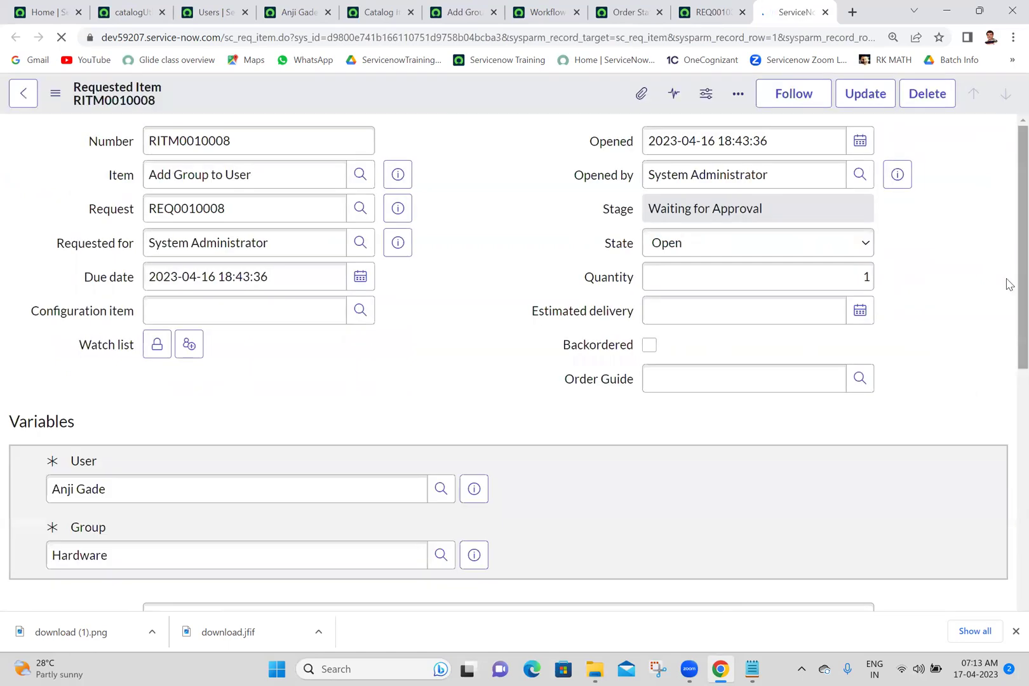
Check the requested item's approvers and view the progress of its running workflow.
scroll(1009, 310, down, 7)
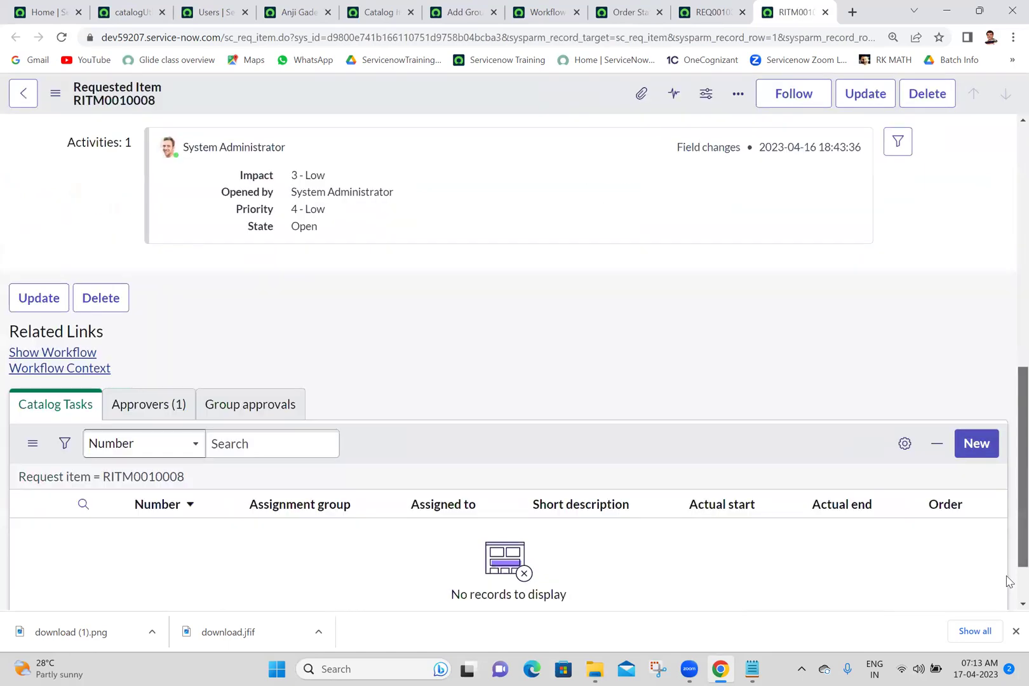
click(154, 413)
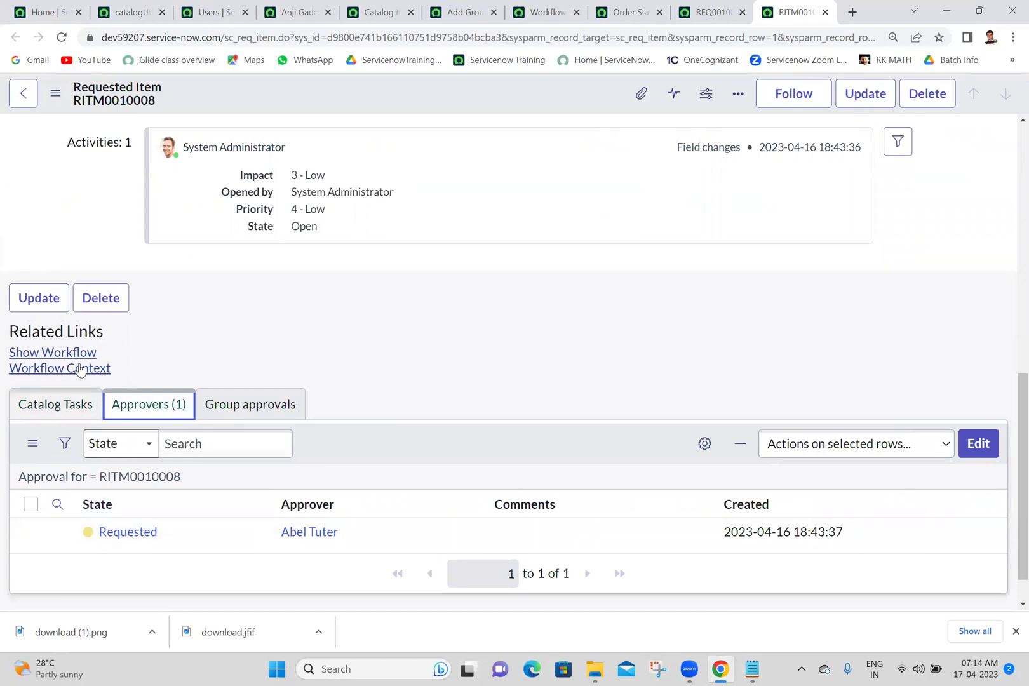
click(59, 353)
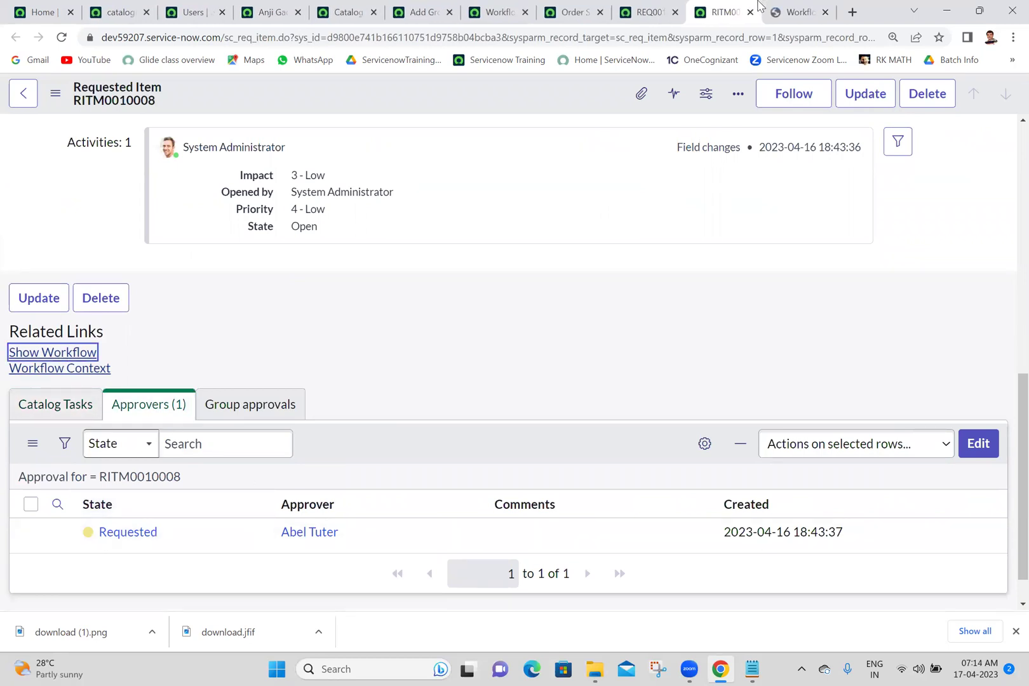
click(823, 5)
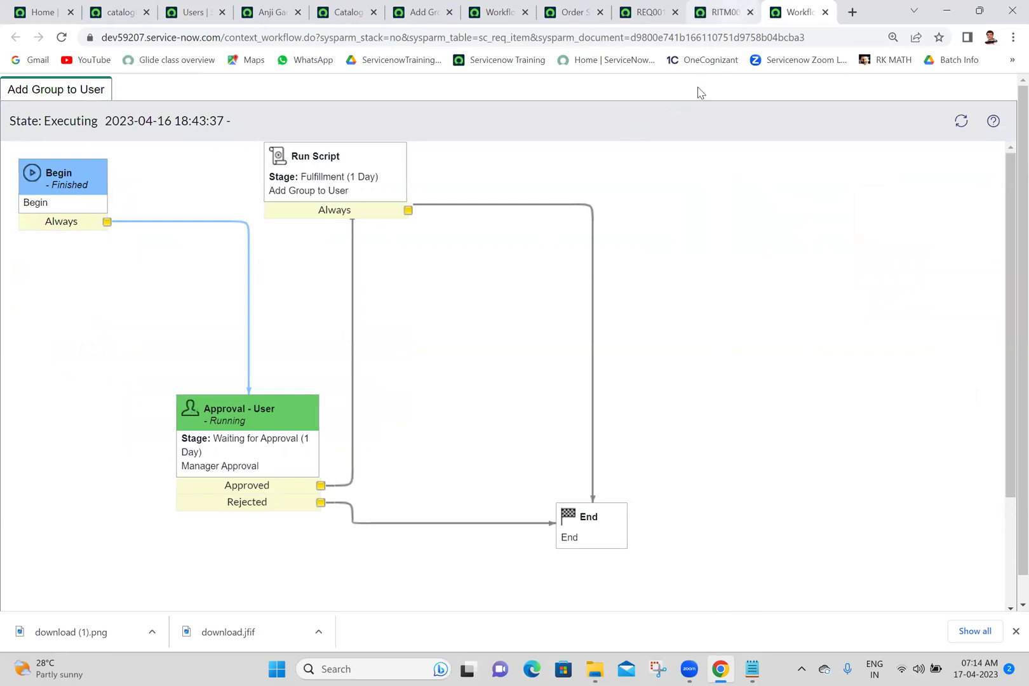
Check the status colour legend of the running Add Group to User workflow and examine its whole diagram.
click(992, 122)
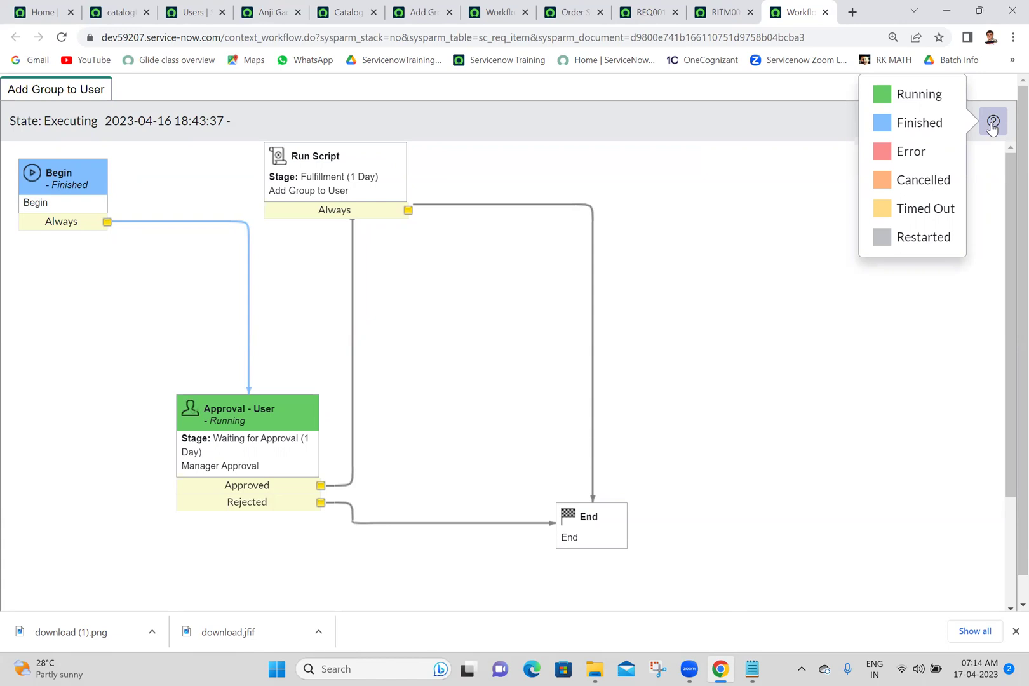
double_click(844, 6)
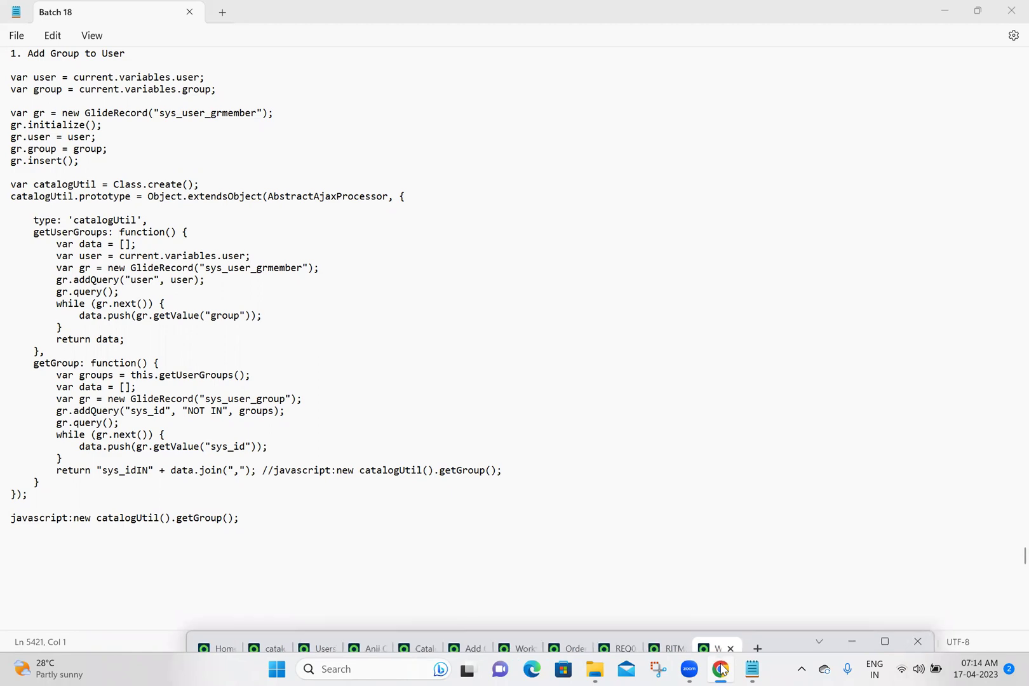
click(885, 642)
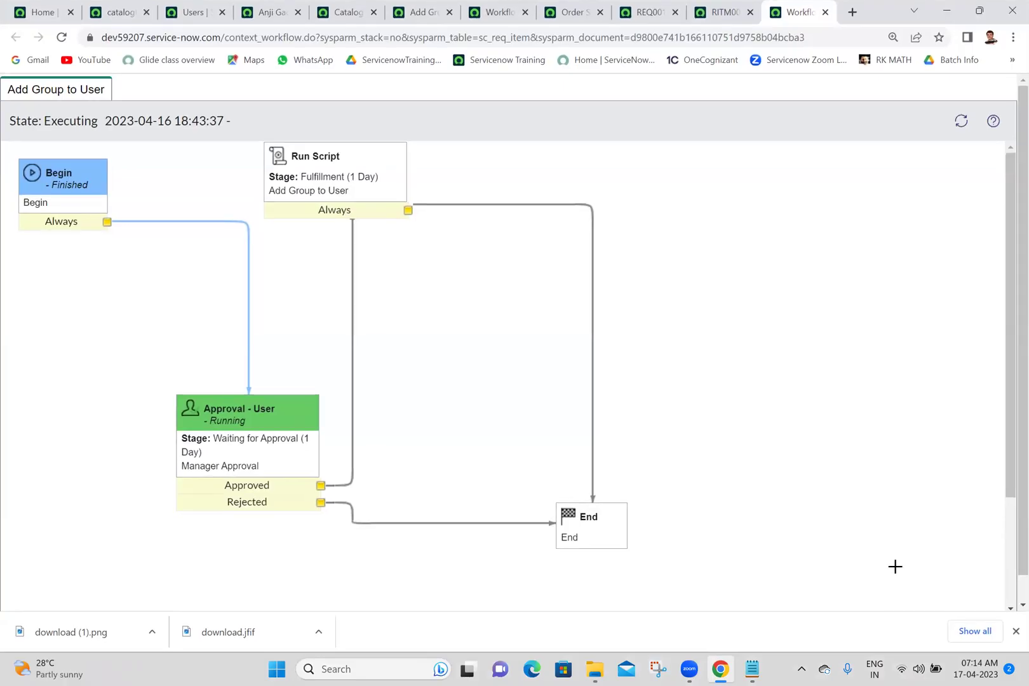
scroll(1009, 562, down, 2)
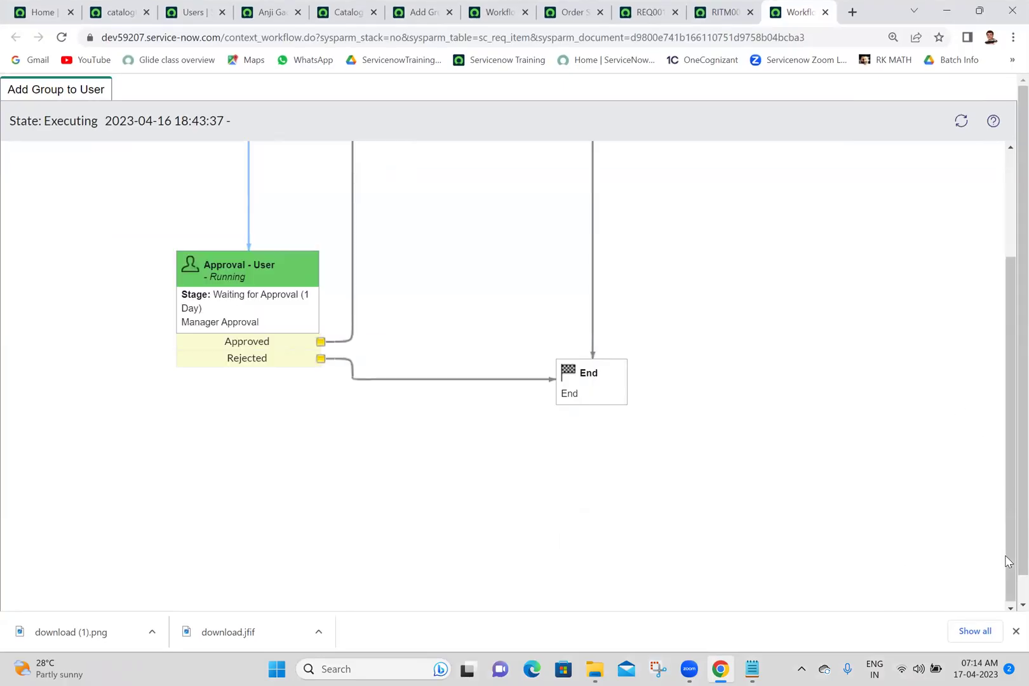
scroll(1006, 224, up, 2)
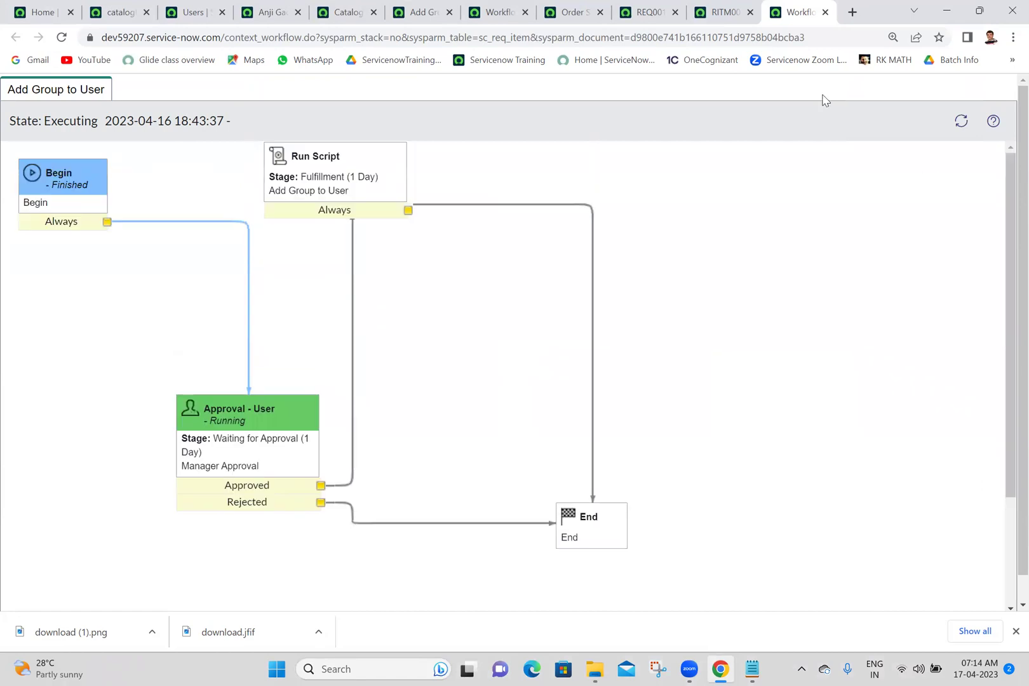
key(Tab)
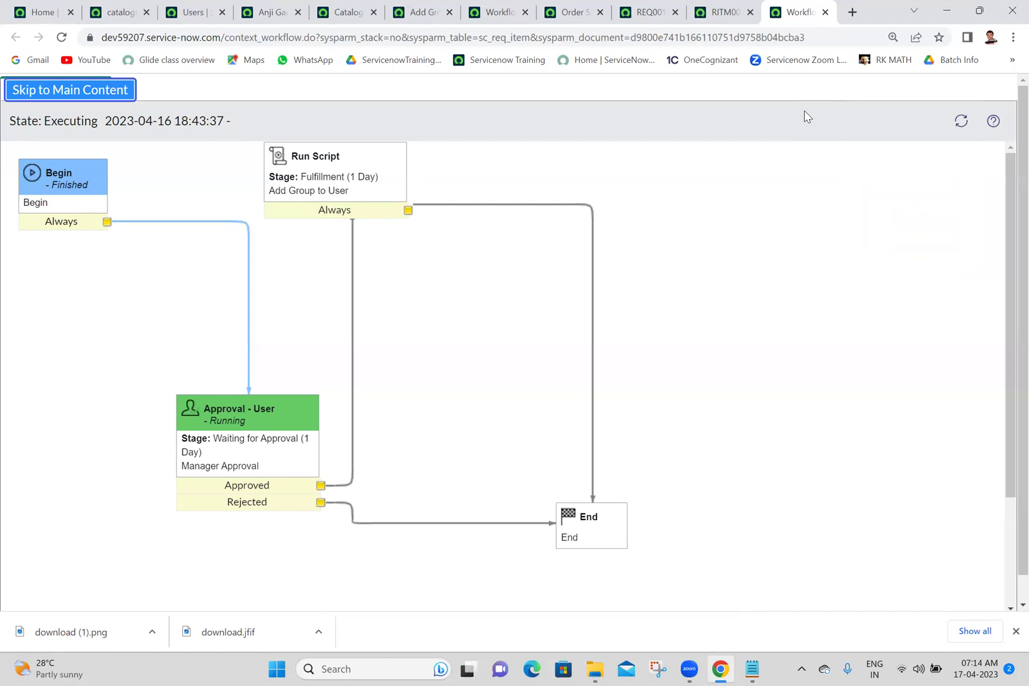
Filter the application navigator for "my app" and open the Service Desk My Approvals list in a separate browser tab.
click(499, 12)
click(194, 11)
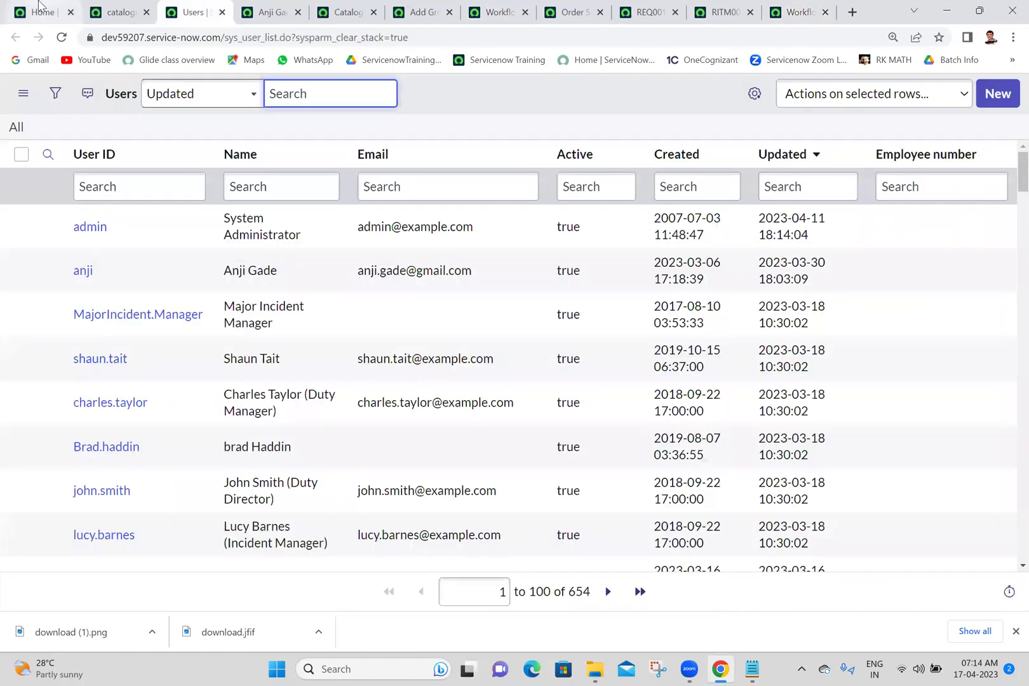
click(41, 11)
text(my app)
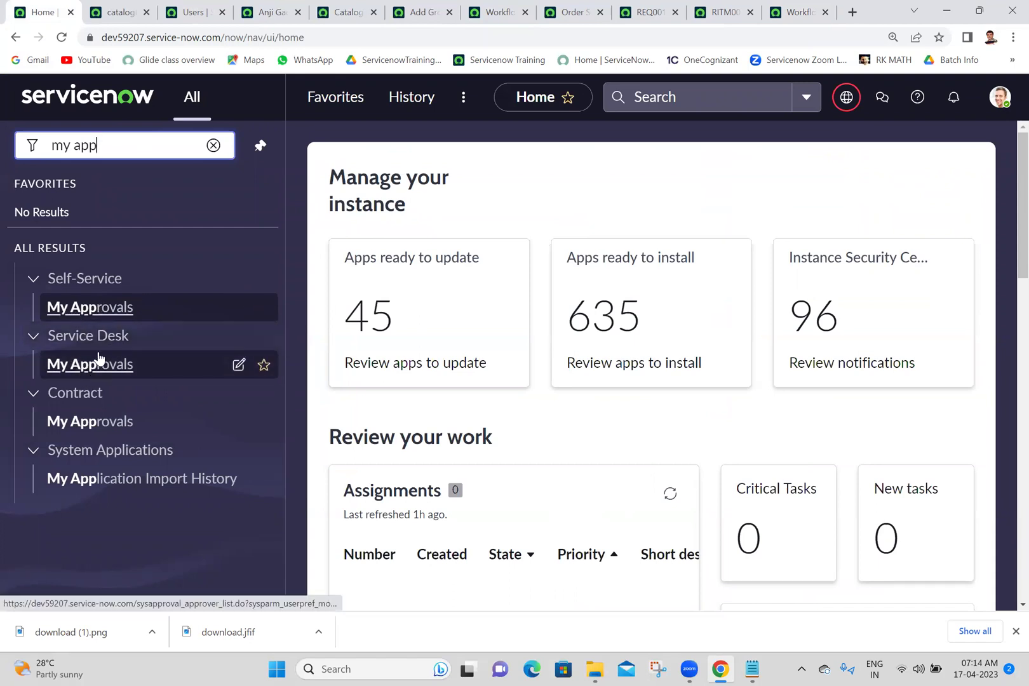
click(106, 321)
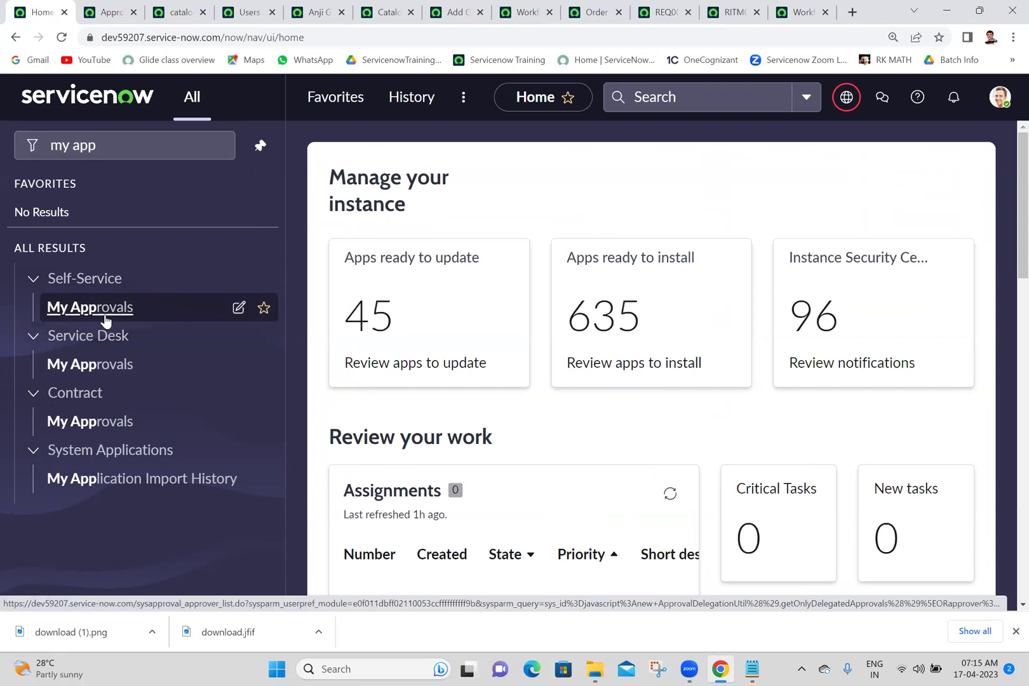
click(112, 9)
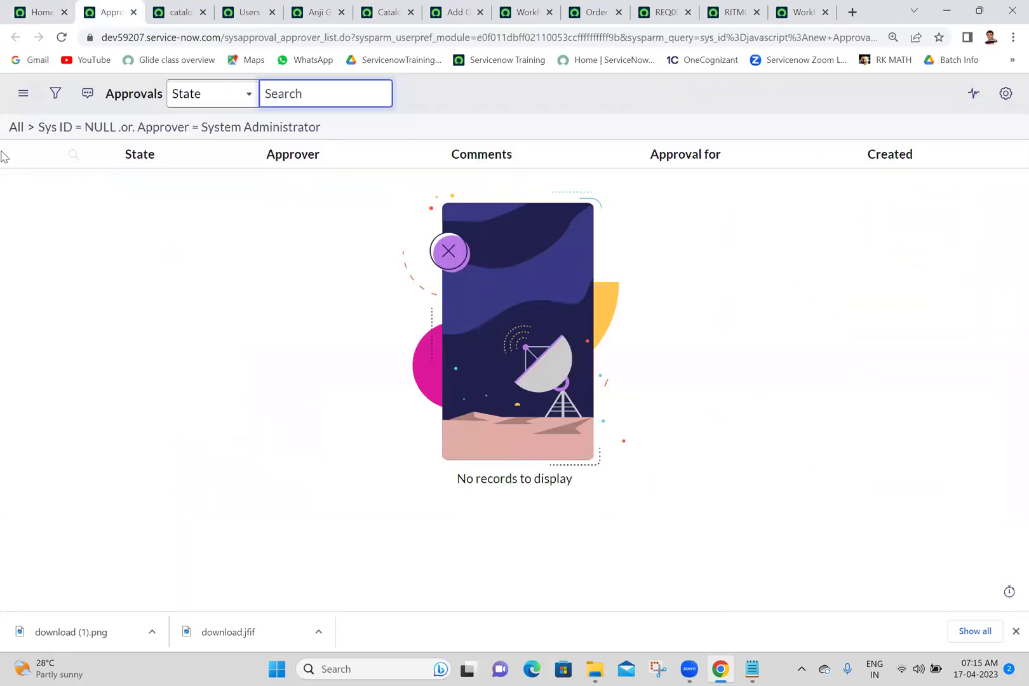
click(134, 13)
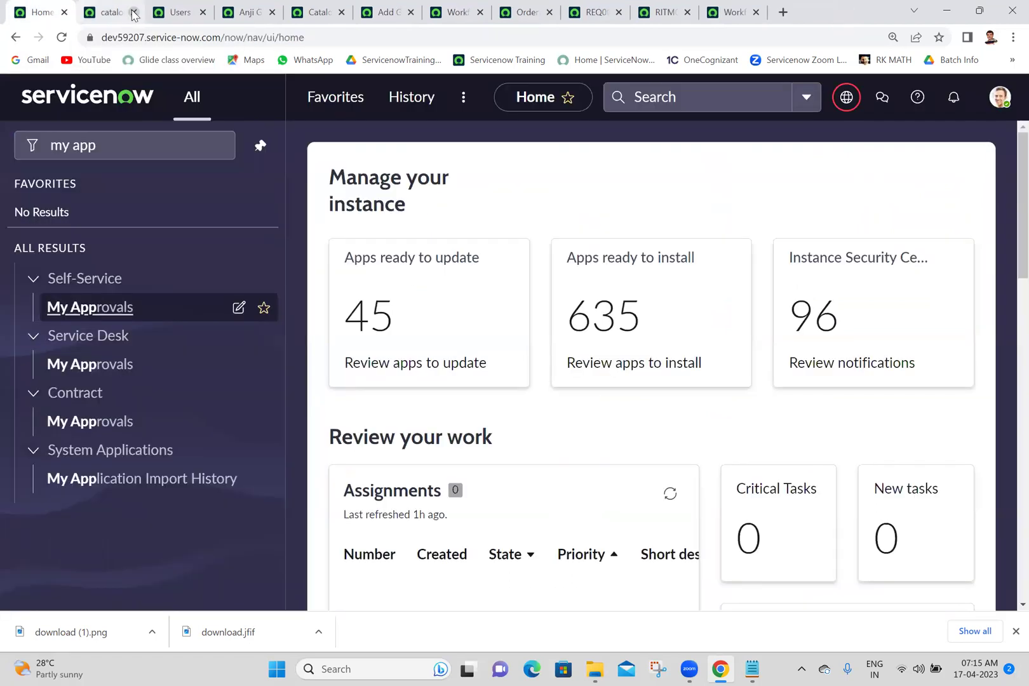
ctrl+click(81, 376)
click(119, 5)
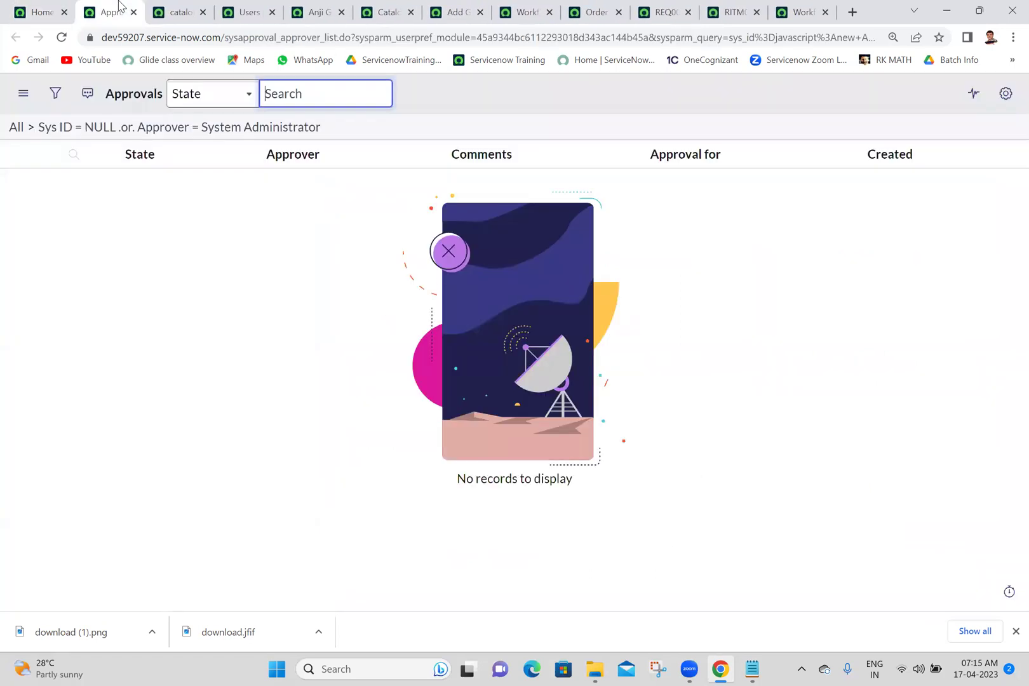
Remove the approver filter so all approvals are listed and sort them by Created in descending order.
click(16, 128)
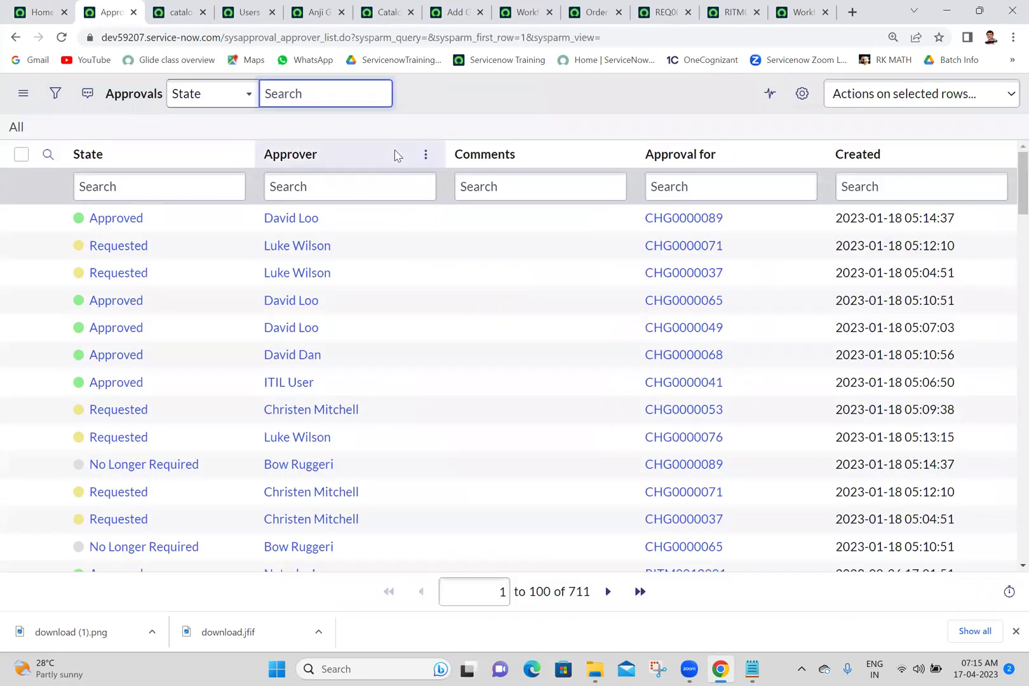
right_click(868, 162)
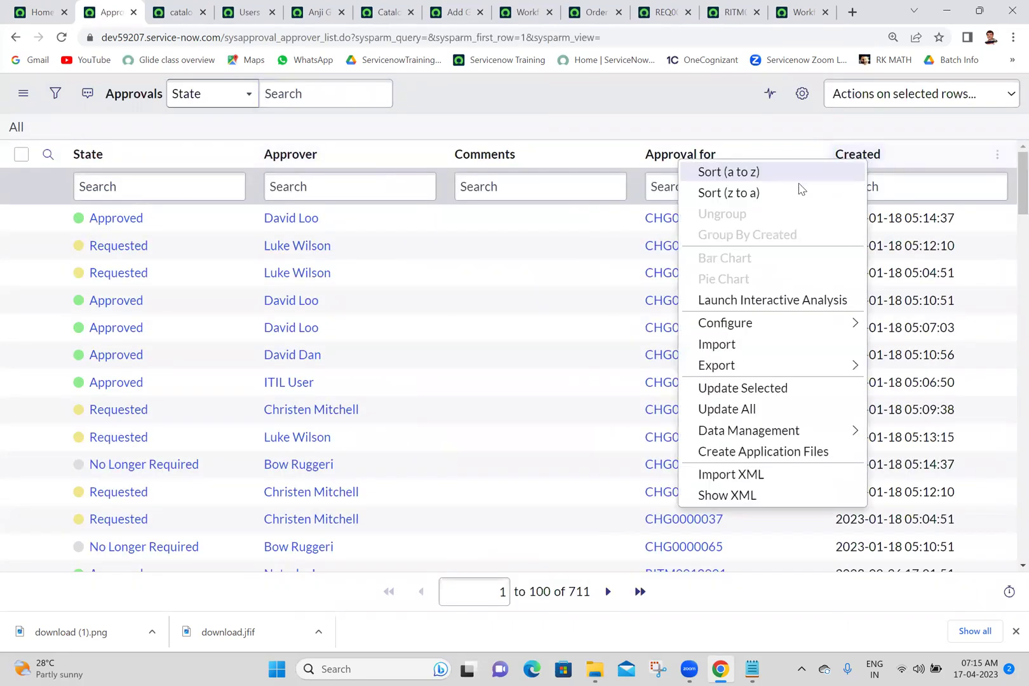
click(795, 185)
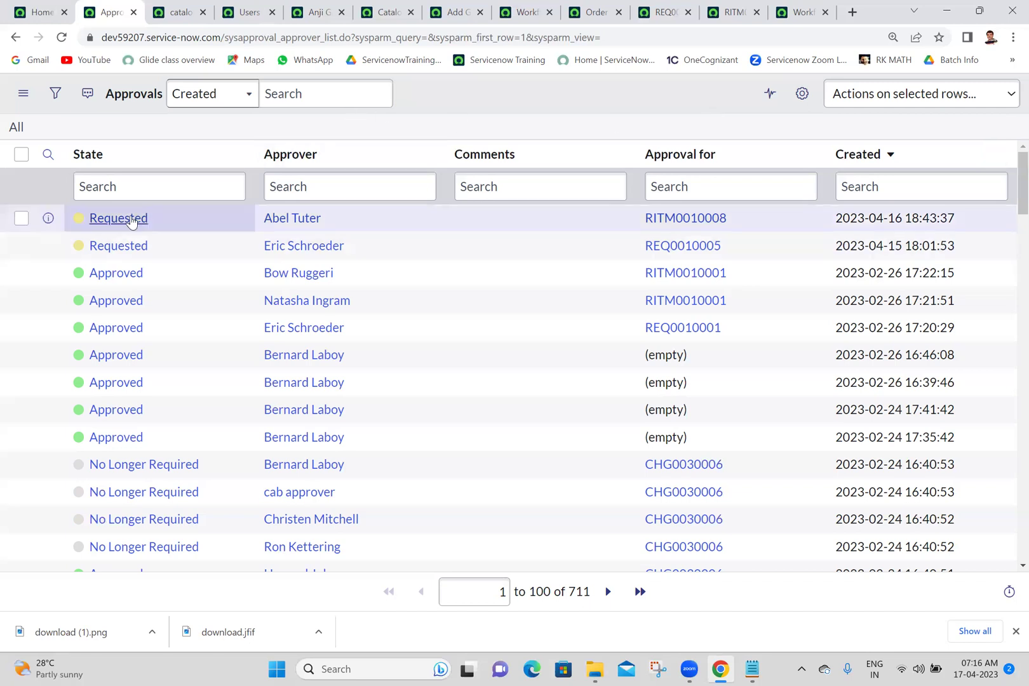
Open the newest requested approval in a separate tab, expand its Add Group to User details and approve it.
middle_click(116, 225)
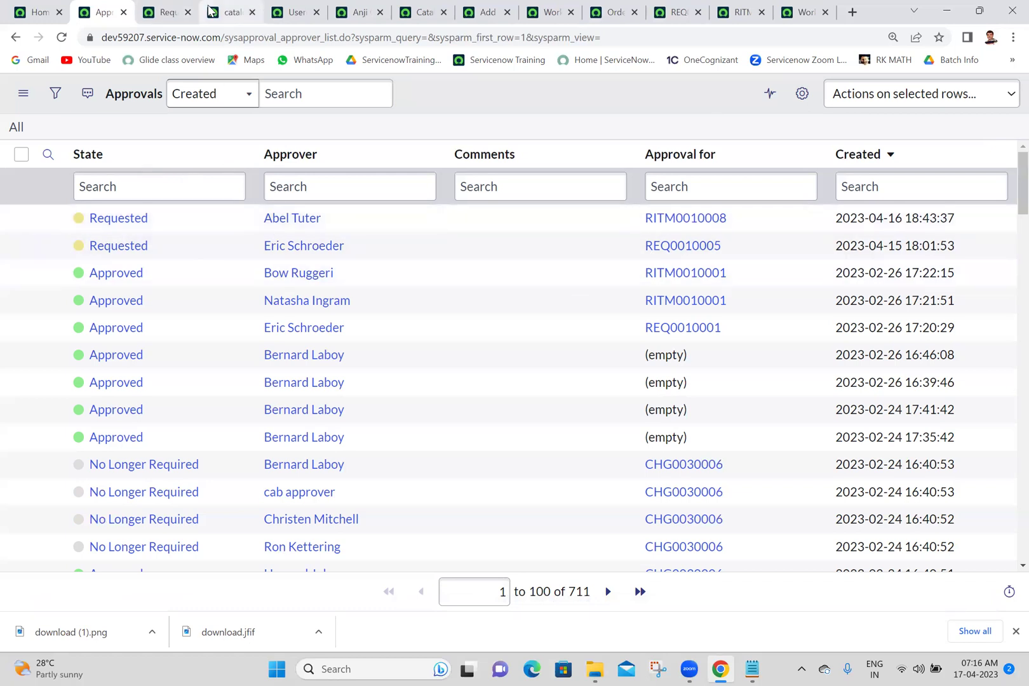
key(ctrl+Tab)
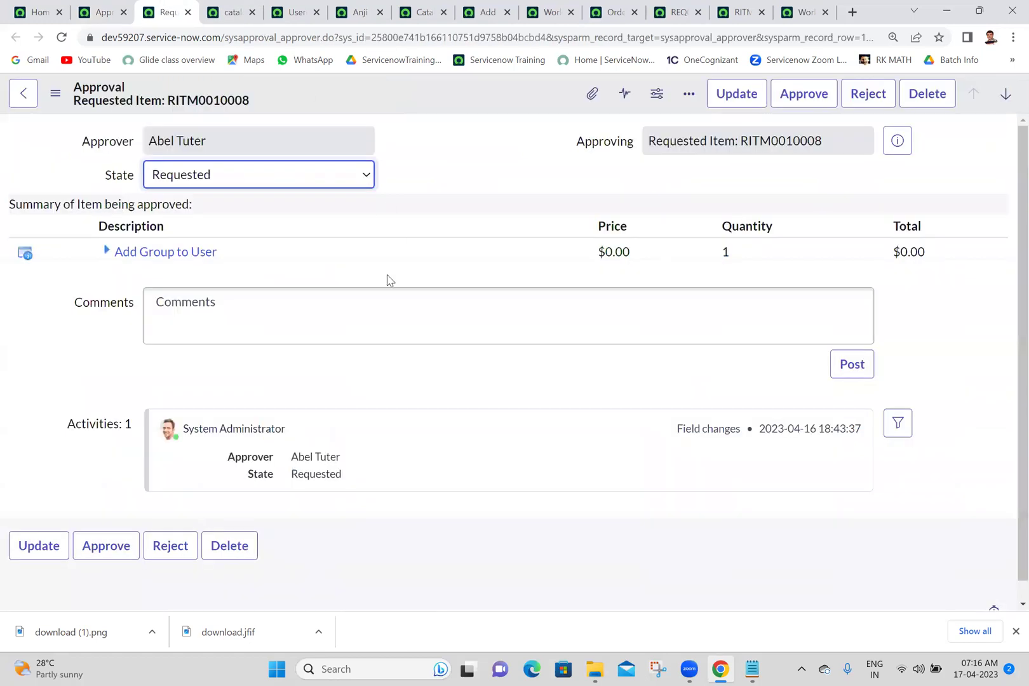
click(105, 252)
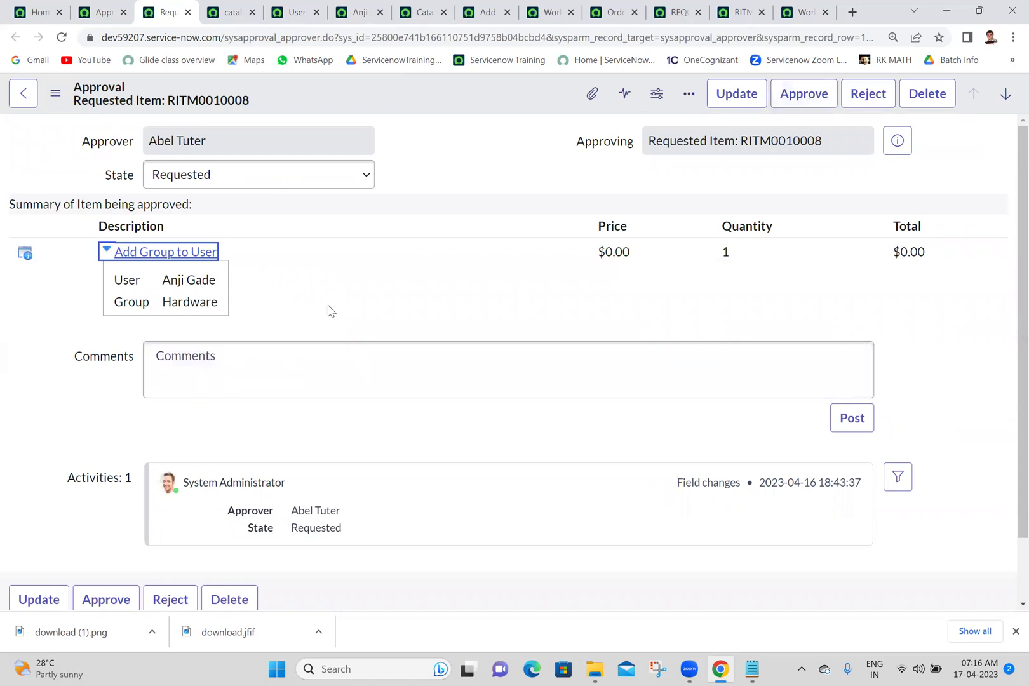
click(802, 95)
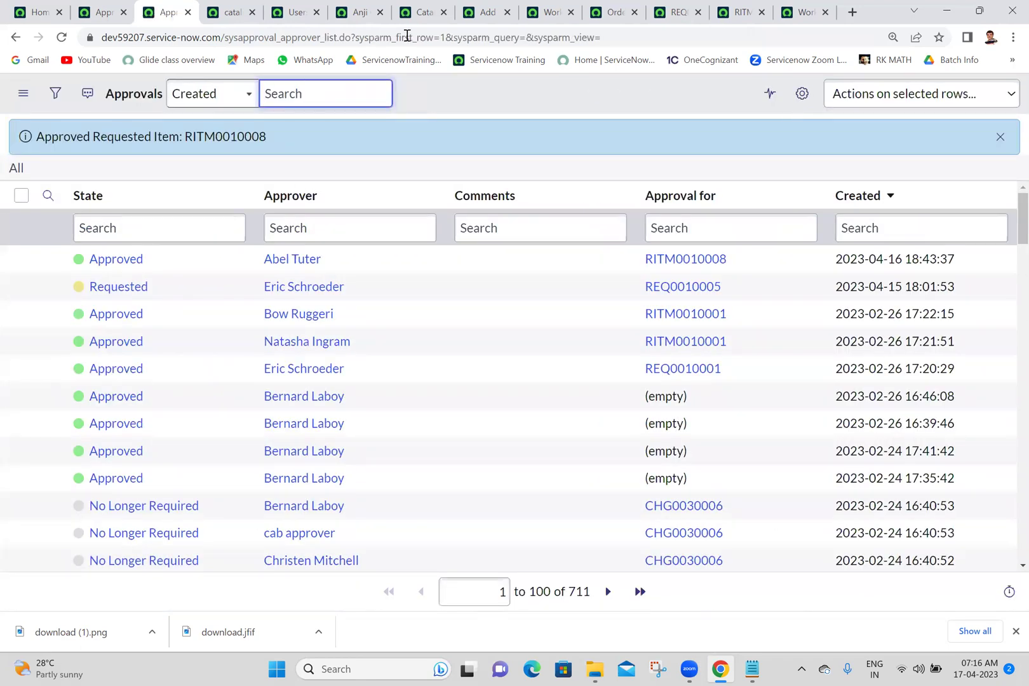
Return to the requested item's workflow view and refresh its progress.
click(733, 12)
click(802, 12)
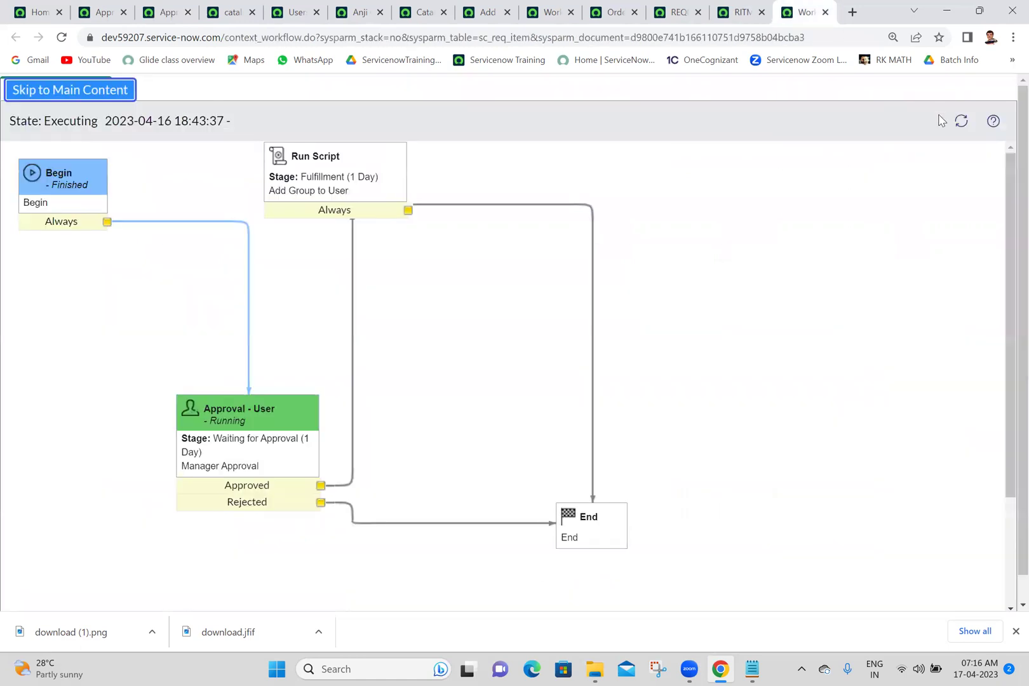
click(970, 128)
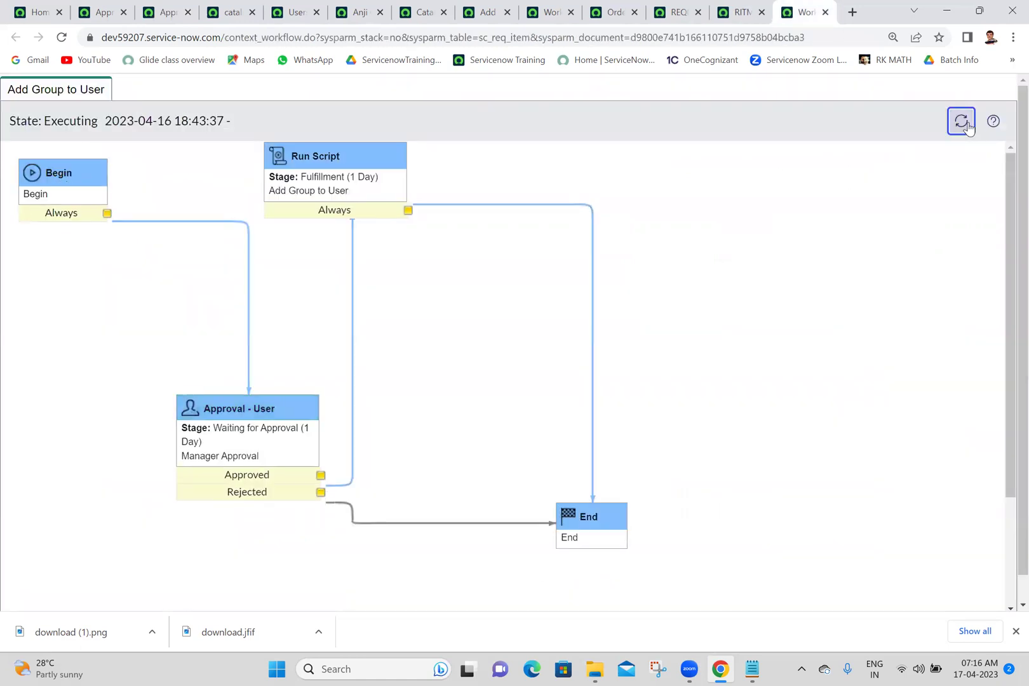
Reload the employee's user record and check its Groups list for Hardware, plus the Manager field.
click(351, 9)
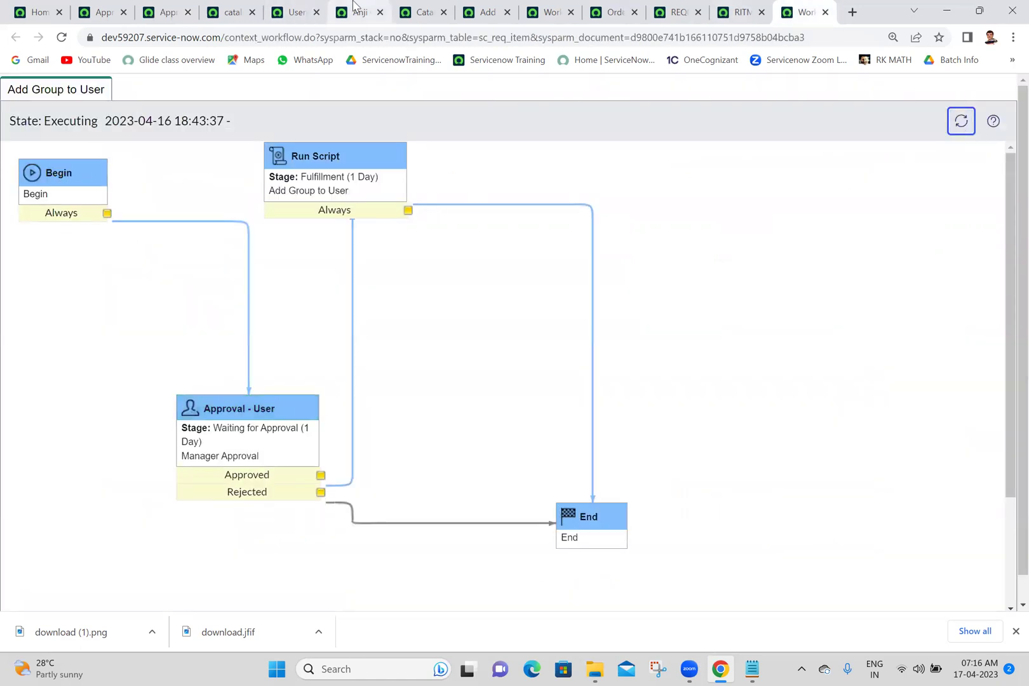
click(62, 39)
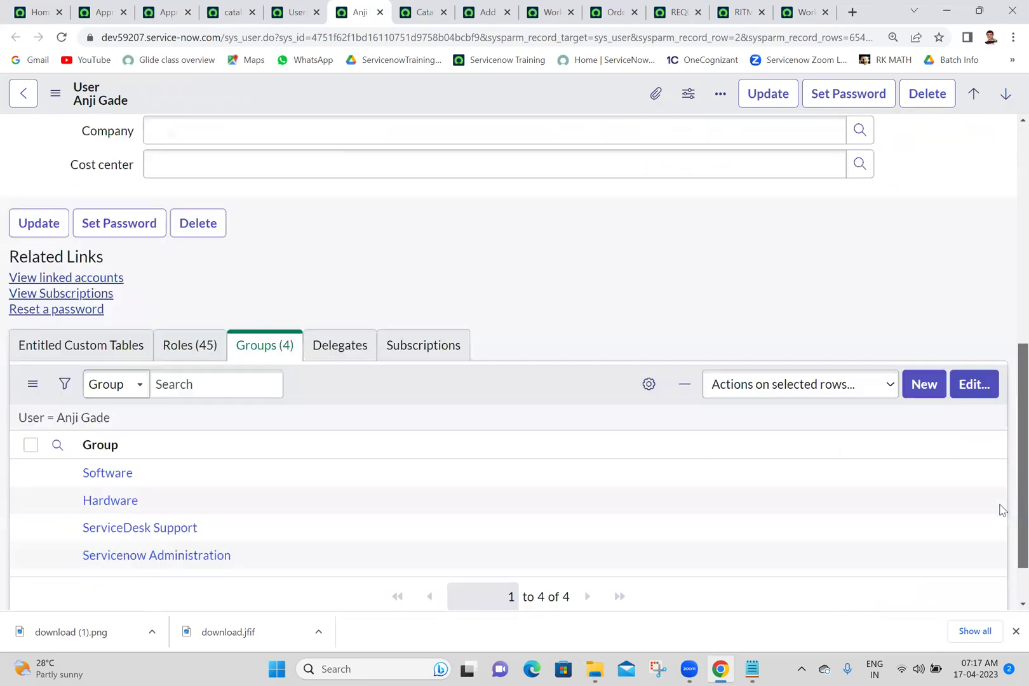
drag(195, 507, 81, 500)
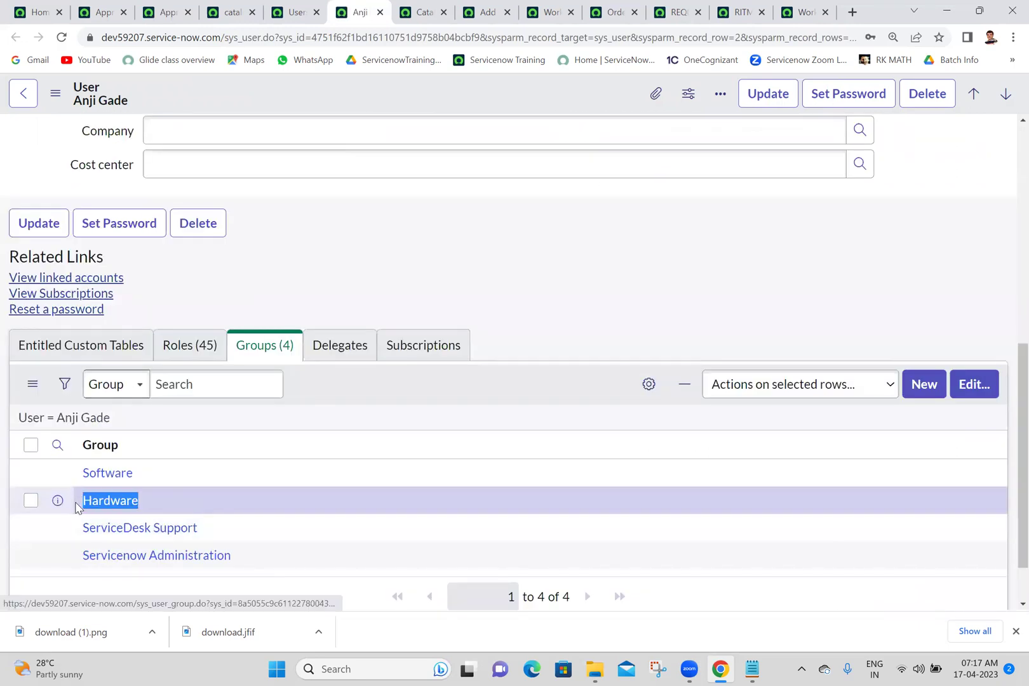
click(518, 233)
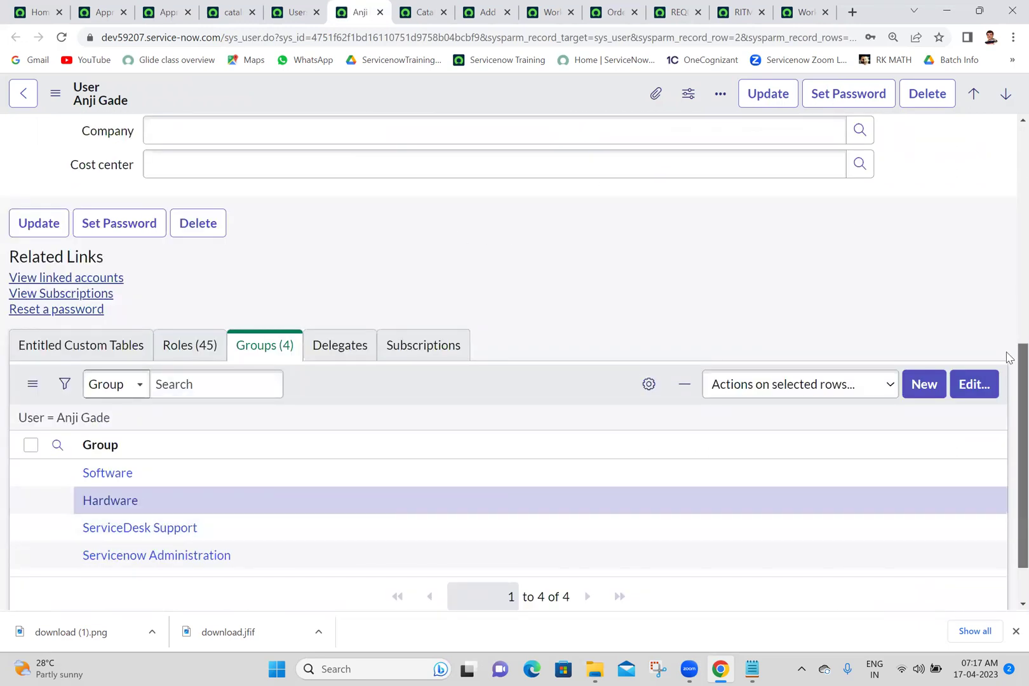
scroll(1006, 301, up, 8)
mouse_move(1009, 80)
mouse_down()
mouse_move(1006, 500)
mouse_move(1010, 70)
mouse_up()
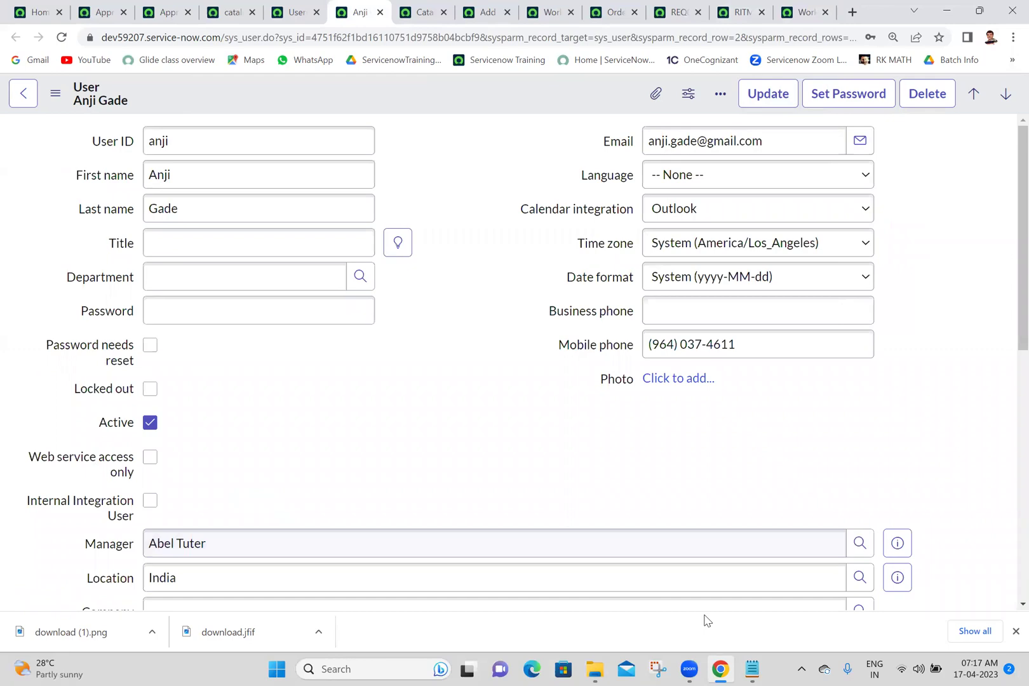
Switch to the Batch 18 notes in Notepad and add the line "user manager approval" below the script.
click(754, 669)
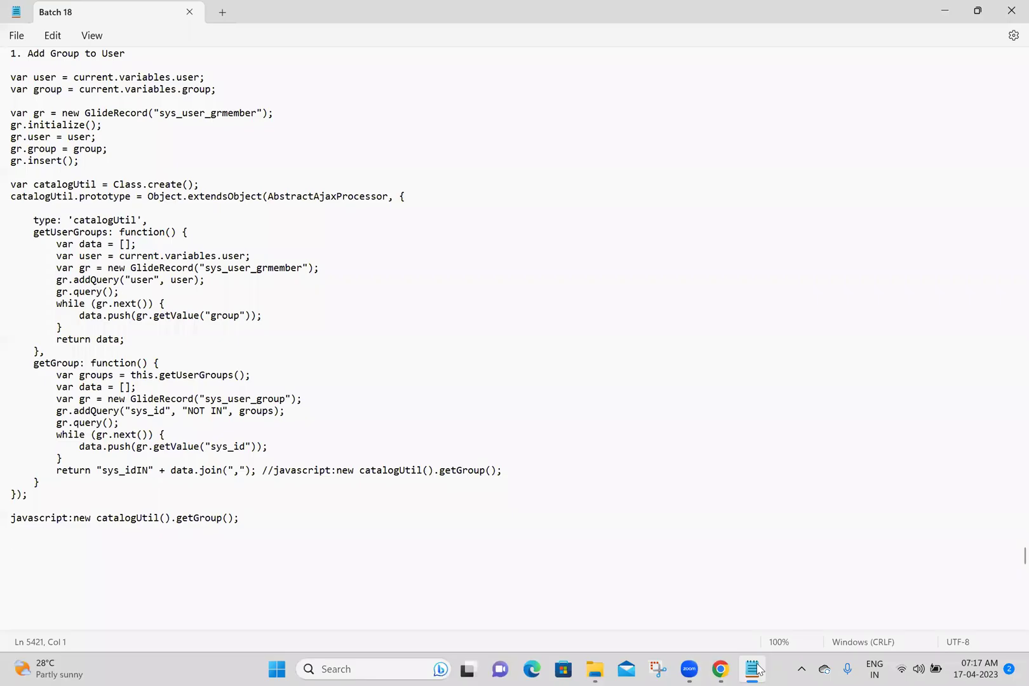
click(65, 558)
text(user maa)
key(BackSpace)
text(nagfe)
key(BackSpace)
key(BackSpace)
text(er approval)
key(Return)
Add the lines "group approval" and "decoration to workflow" to the notes and save the file.
text(gro)
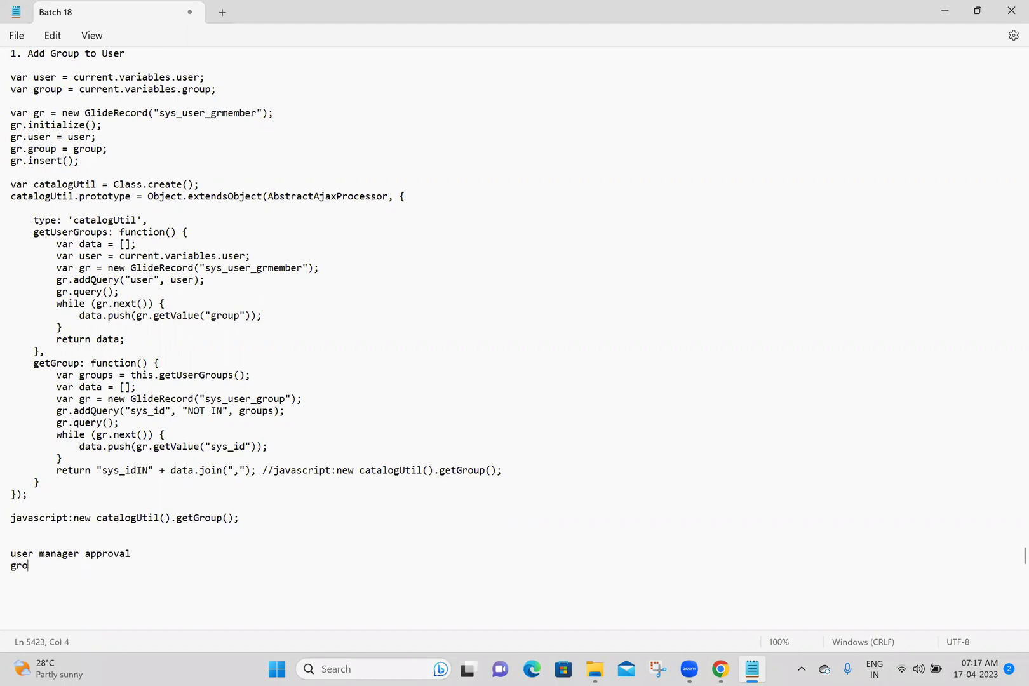
text(up approval)
key(Return)
text(decoration)
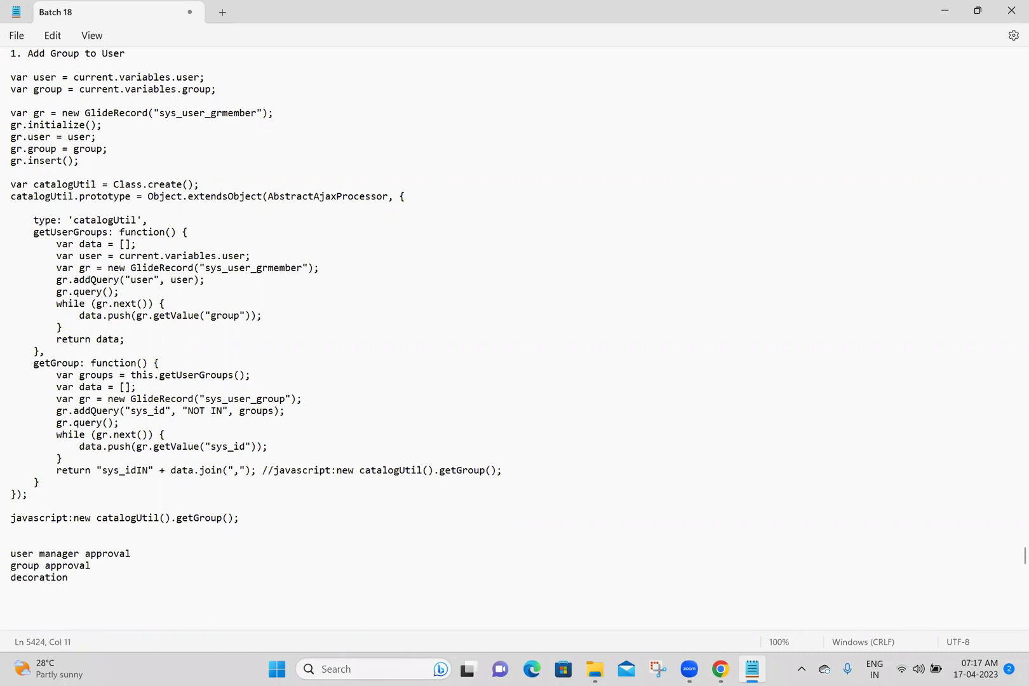
text( to workflow)
key(Return)
key(Return)
key(ctrl+s)
click(141, 567)
click(142, 578)
drag(142, 578, 9, 575)
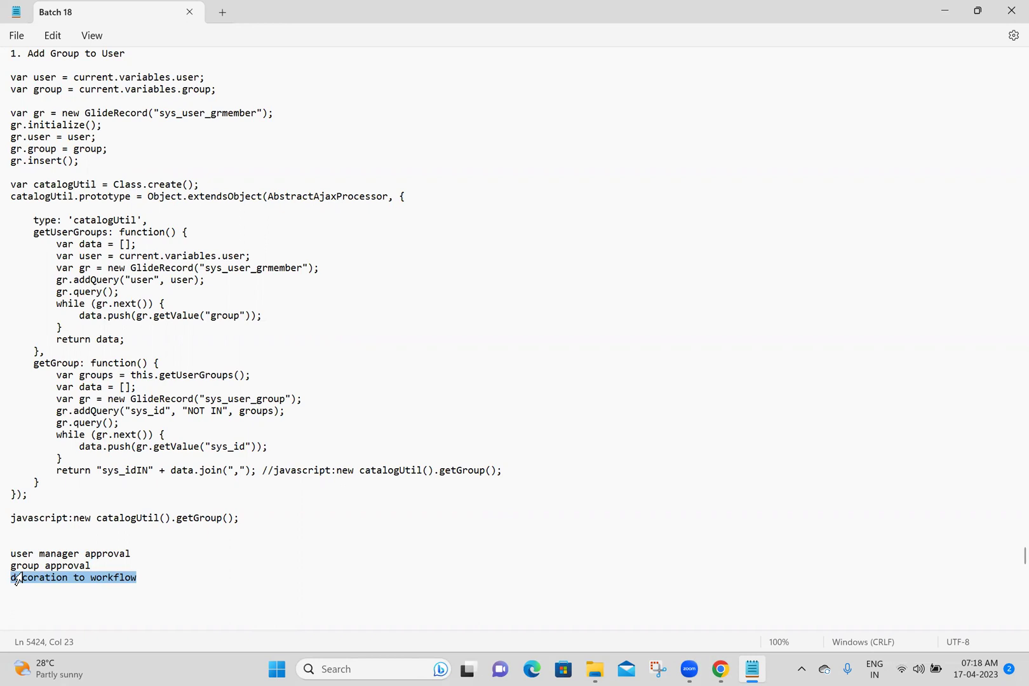
click(223, 546)
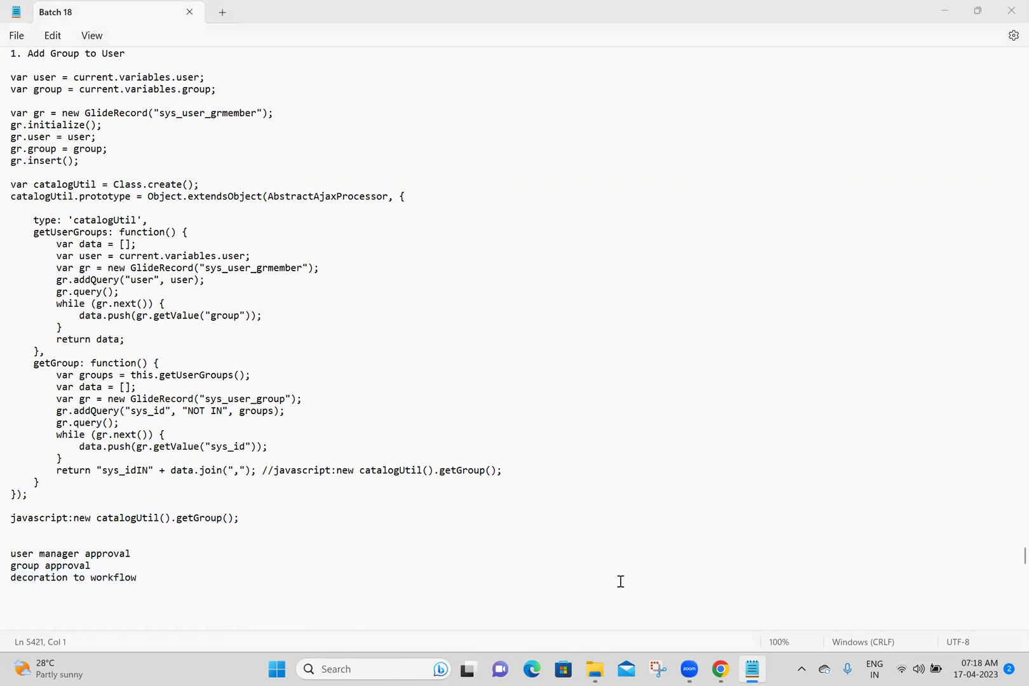
Capture a rectangular snip of the meeting's participants list with Snipping Tool.
click(657, 669)
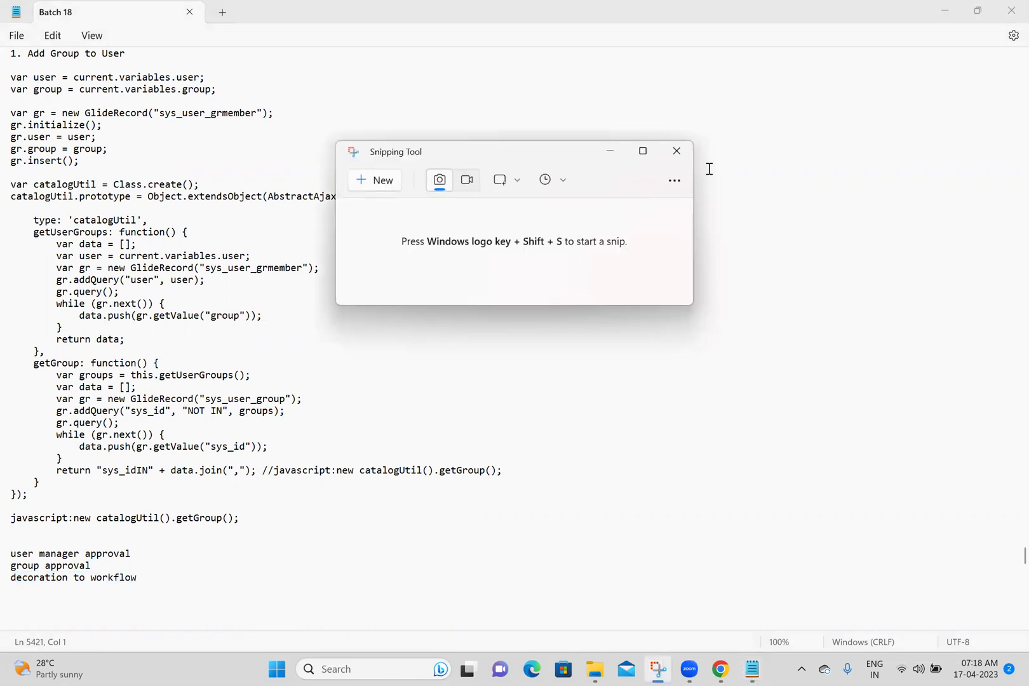
click(364, 180)
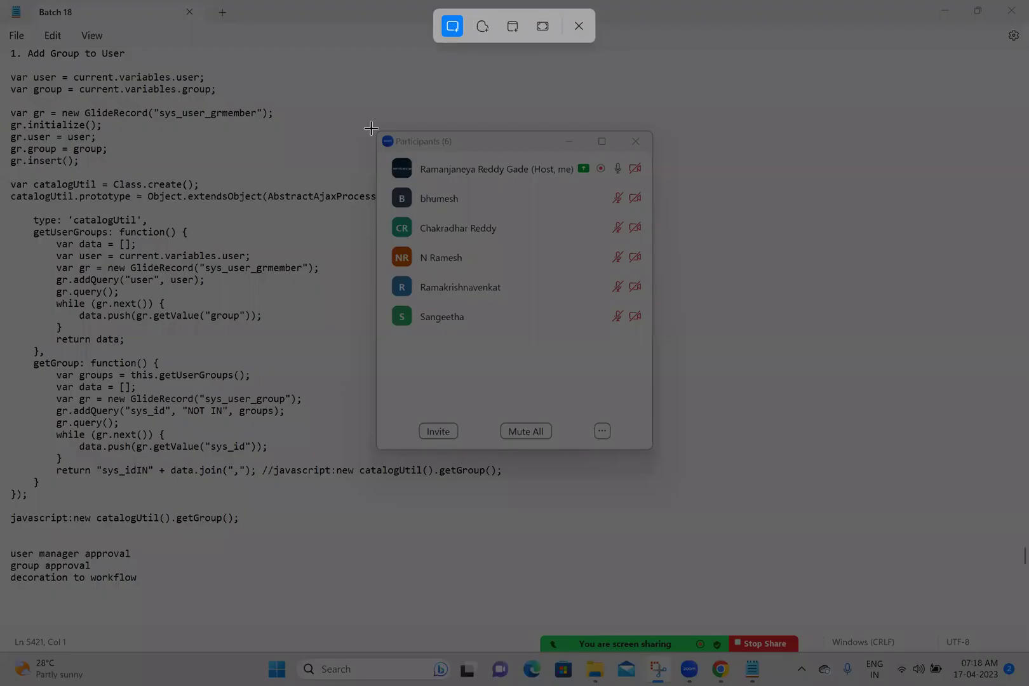
drag(371, 128, 655, 285)
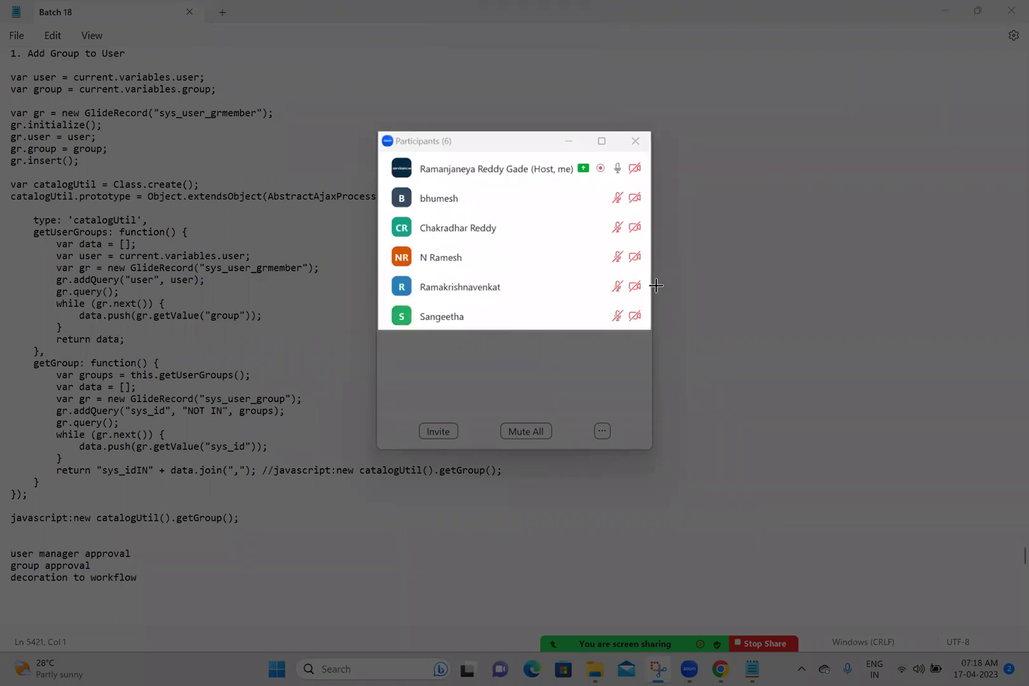
drag(655, 285, 655, 286)
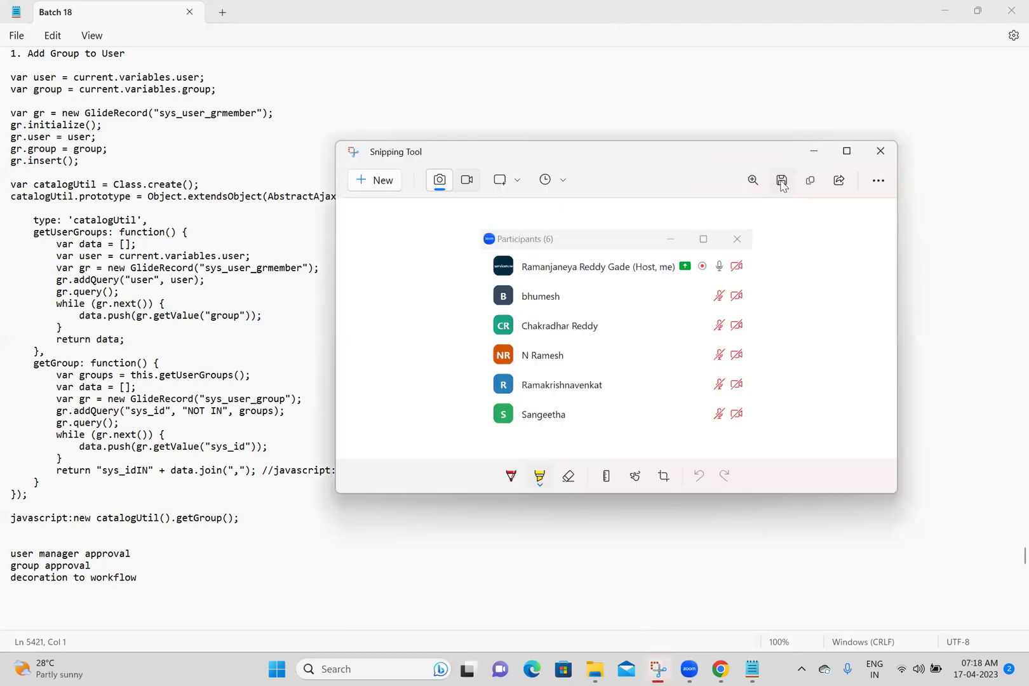
Save the participants snip as a PNG named 17-04-2023 in the desktop's Batch 18 folder and close Snipping Tool.
click(782, 181)
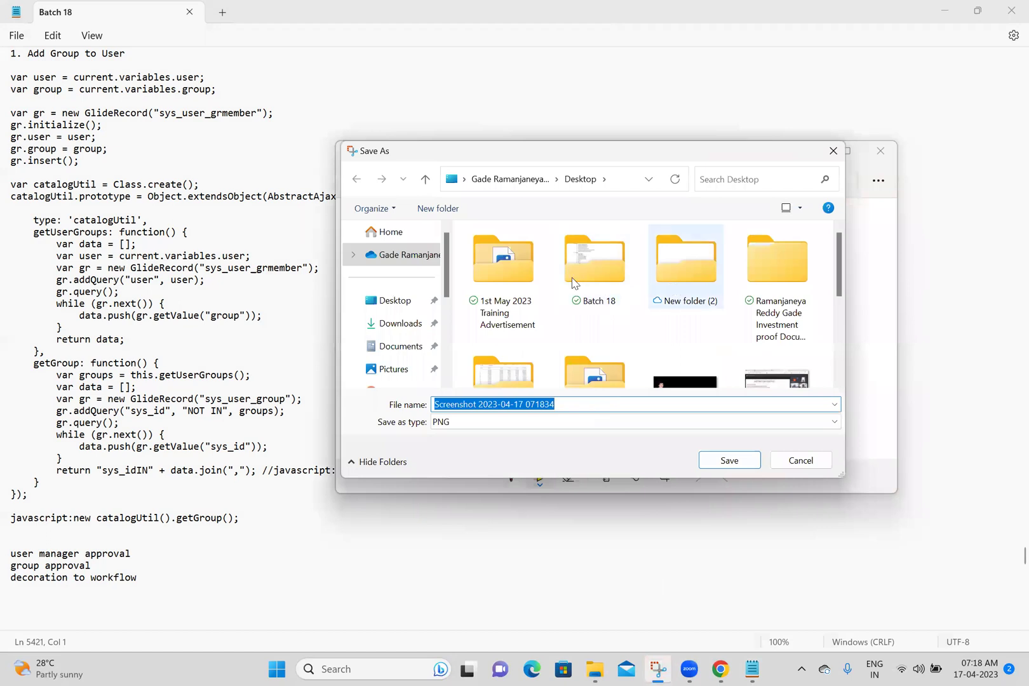
double_click(574, 283)
click(588, 407)
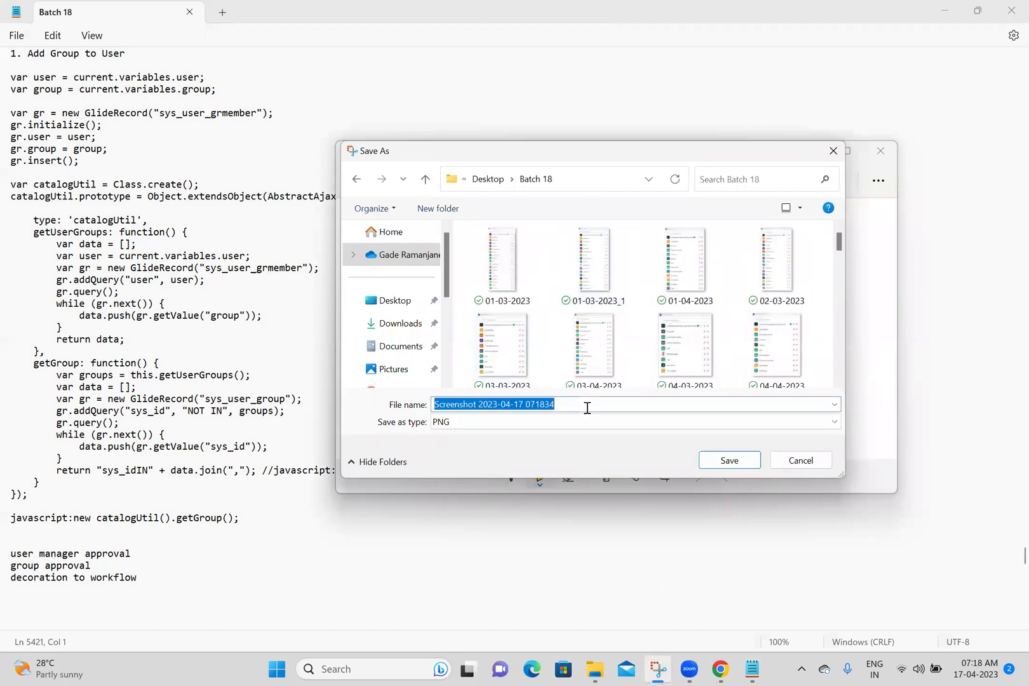
text(178)
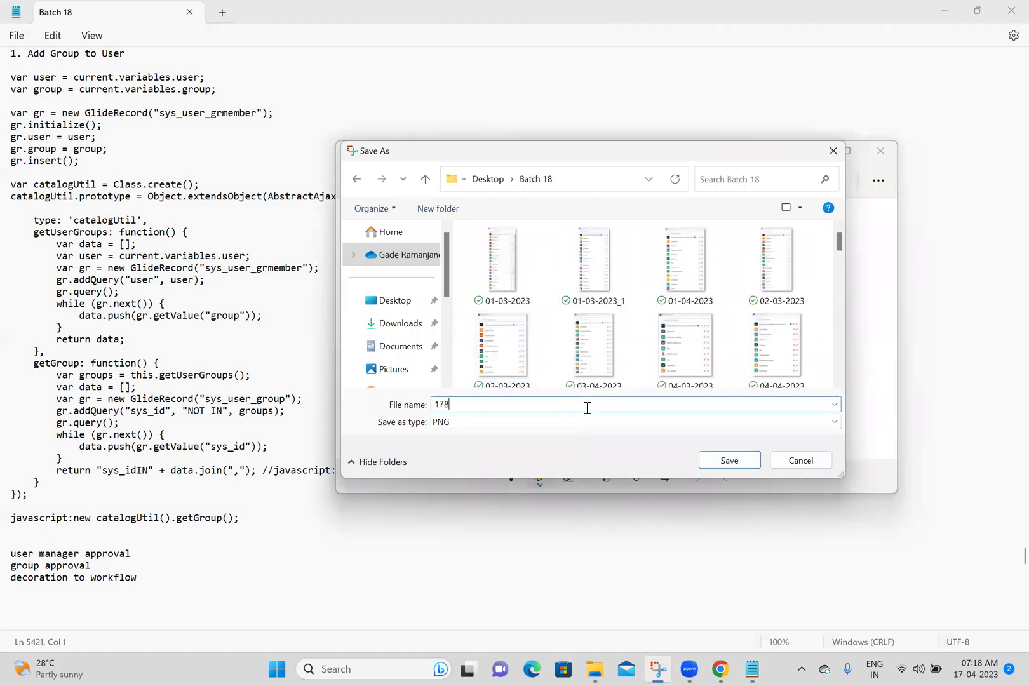
key(BackSpace)
text(-0)
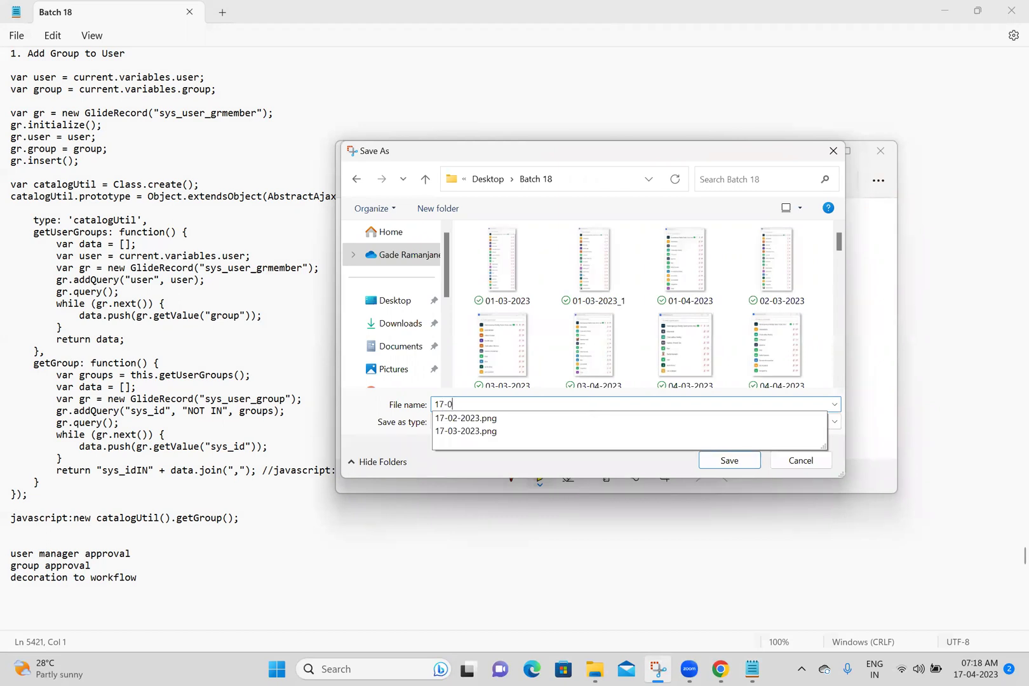
text(4-2023)
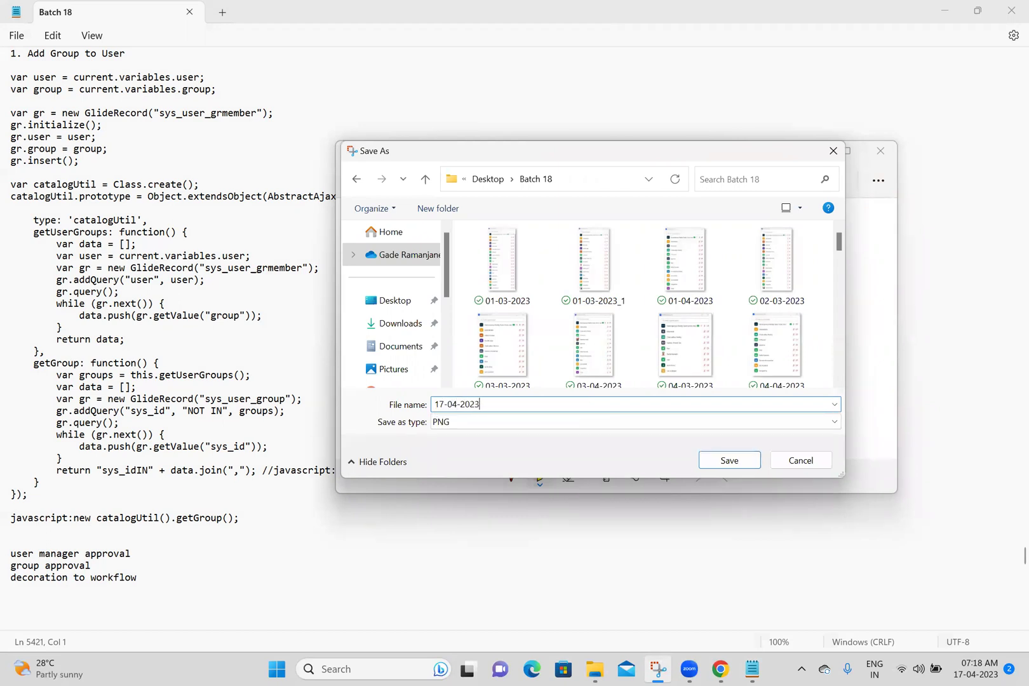
click(729, 460)
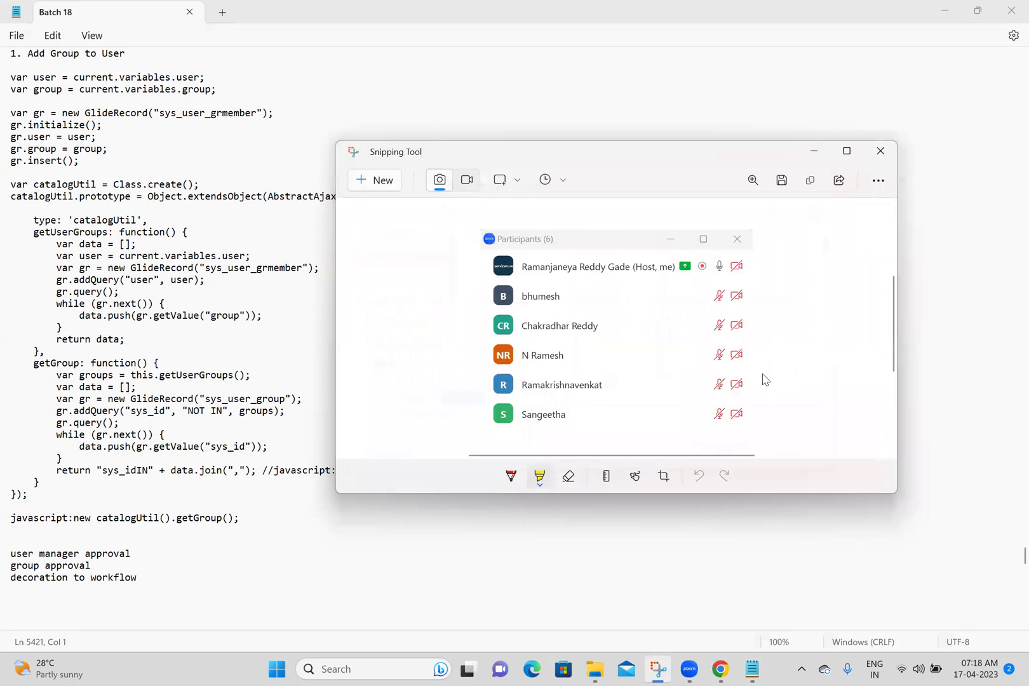
click(880, 151)
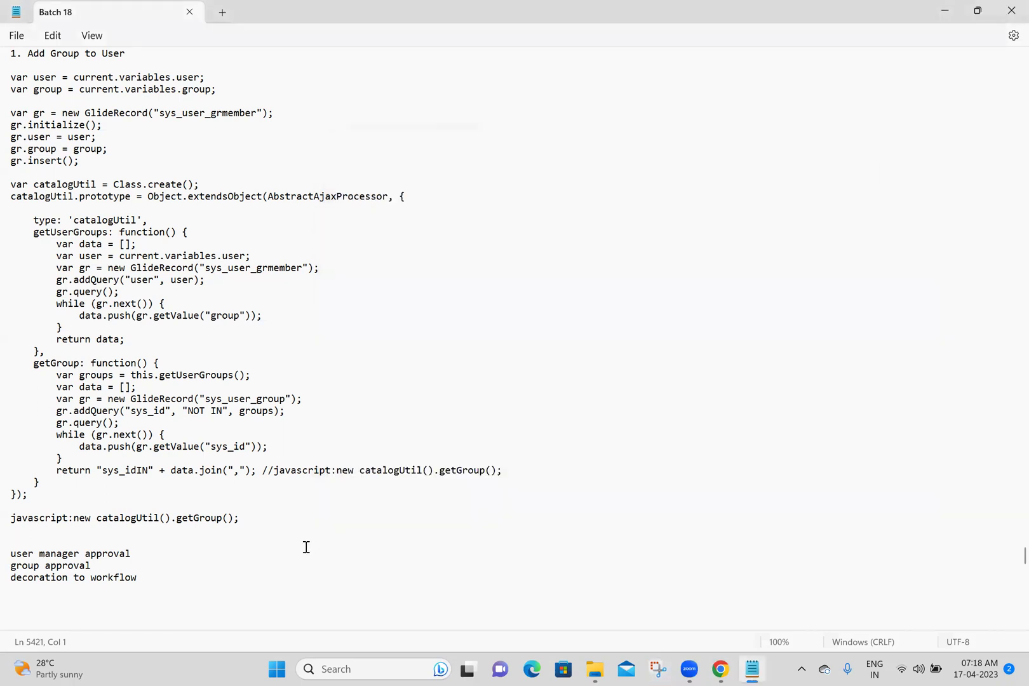
Review the numbered list of group and role tasks higher up in the Batch 18 notes, especially "Add Role to User".
click(249, 589)
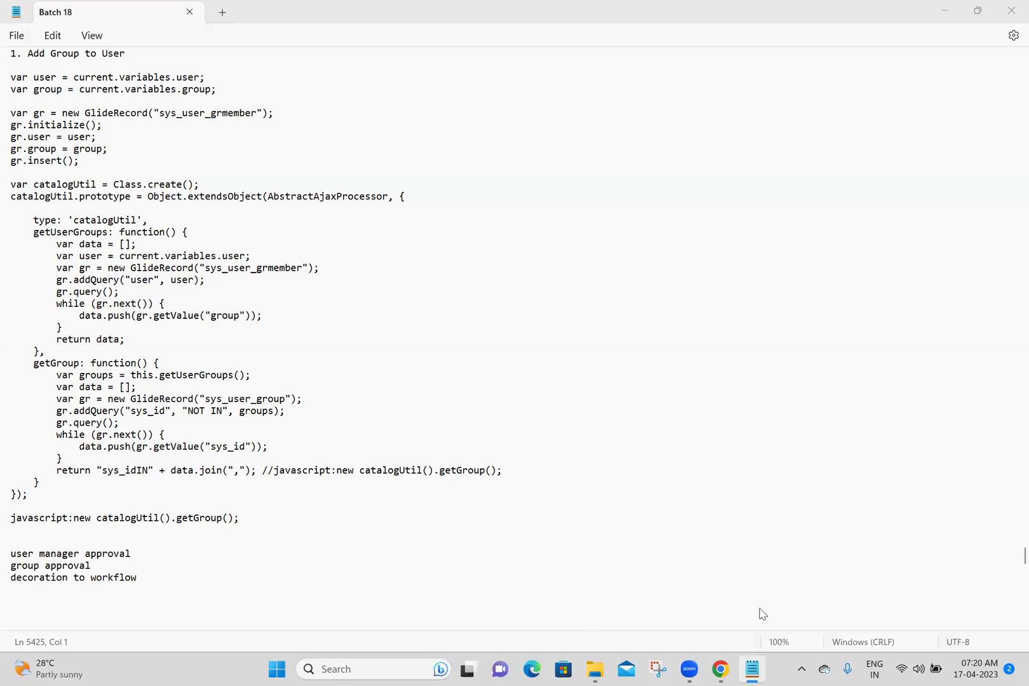
click(770, 402)
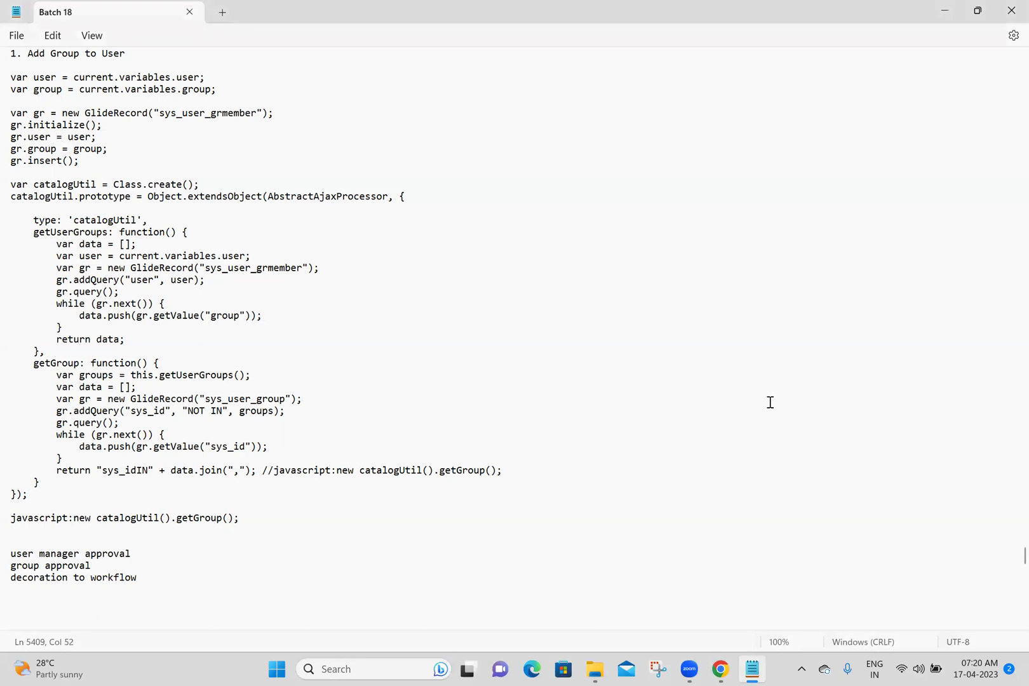
key(Up)
key(Up)
key(Up)
key(Up)
key(Up)
key(Up)
key(Up)
key(Up)
key(Up)
key(Up)
key(Up)
key(Up)
key(Up)
key(Up)
key(Up)
key(Up)
key(Up)
key(Up)
key(Up)
key(Up)
key(Up)
key(Up)
key(Up)
key(Up)
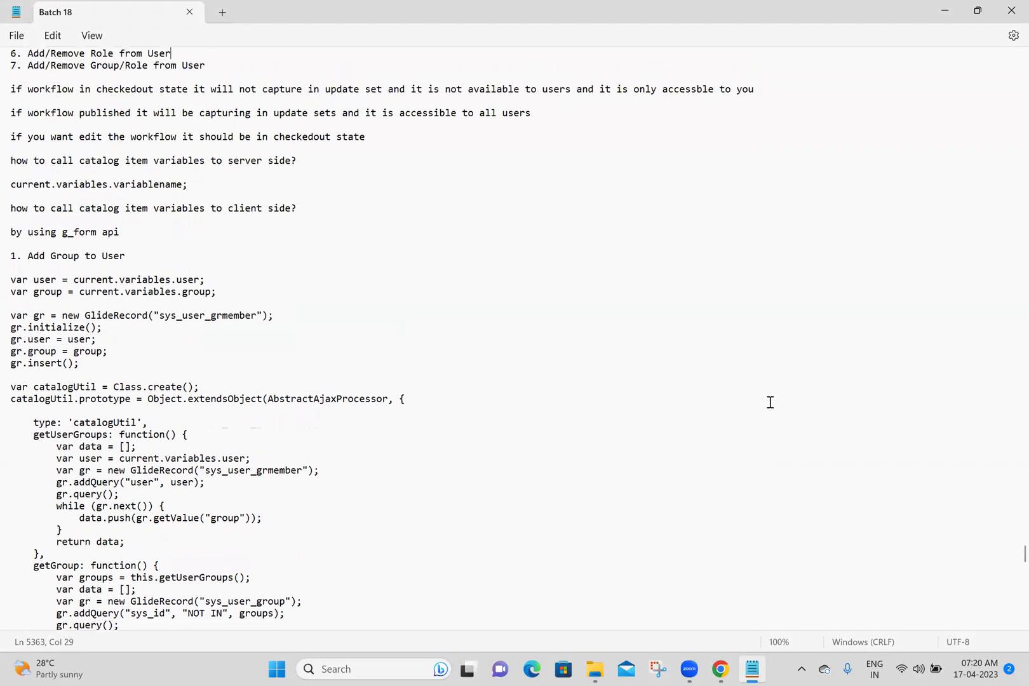
key(Up)
key(Up)
key(Up)
key(Up)
key(Up)
key(Up)
key(Up)
key(Up)
key(Up)
key(Up)
key(Up)
key(Up)
key(Up)
key(Up)
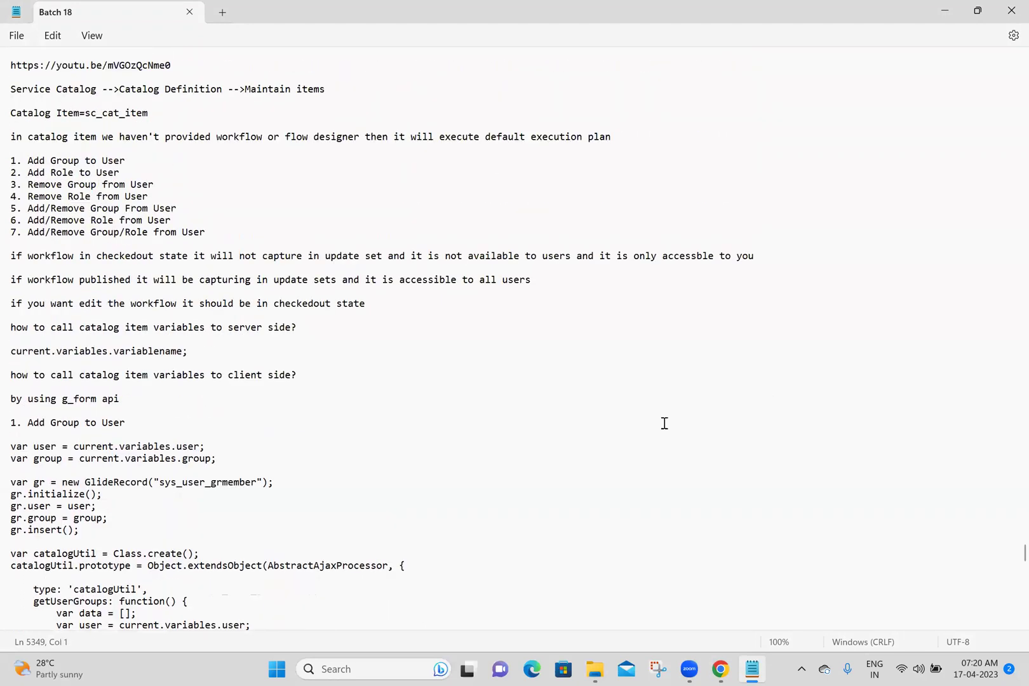
drag(127, 172, 14, 171)
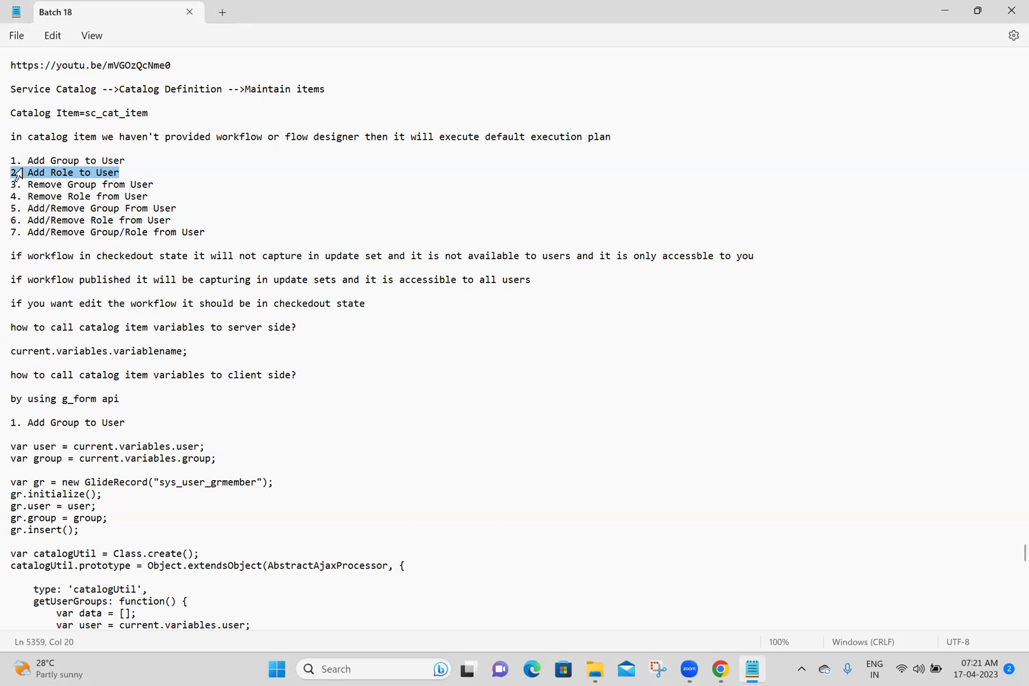
click(301, 210)
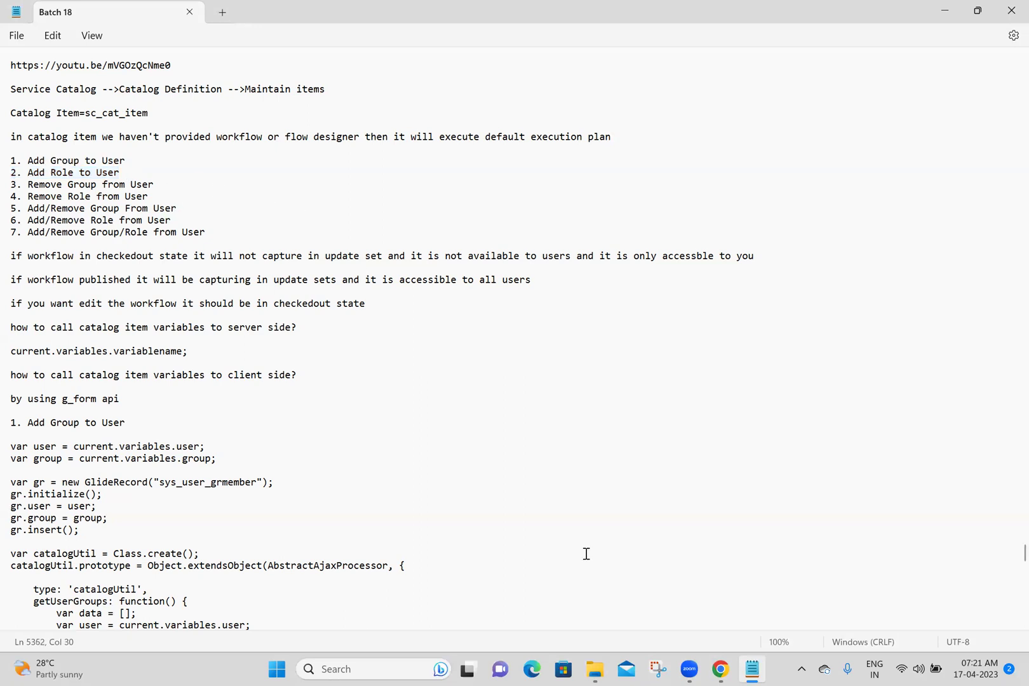